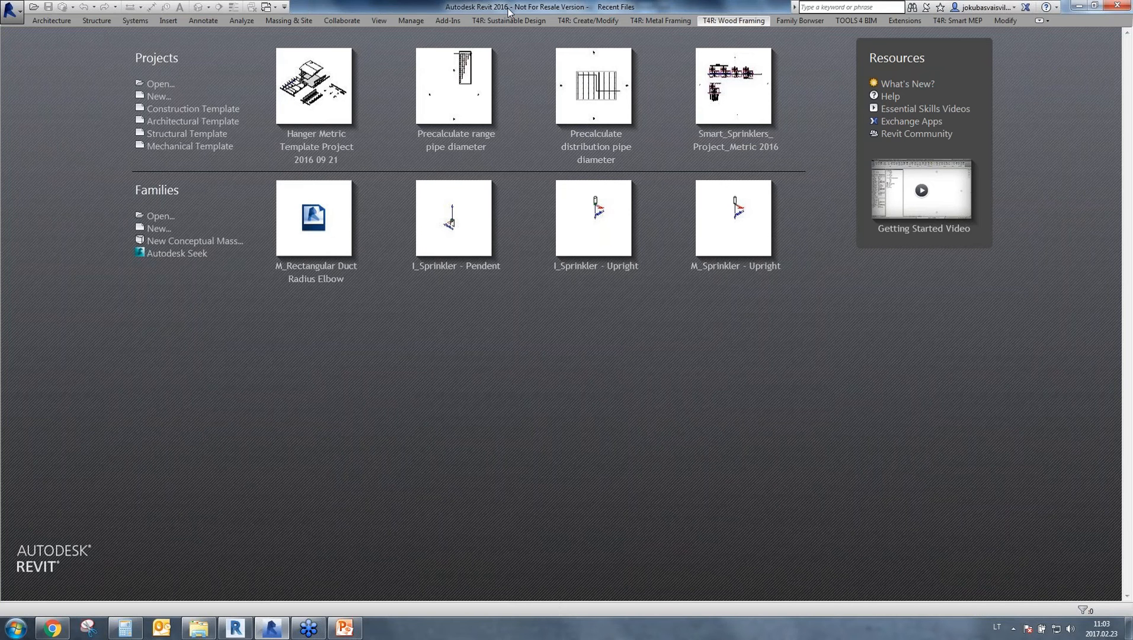
Switch to Revit 2017, create a project from the Architectural Template, and look through the TOOLS 4 BIM Dock's tools for Smart Sprinklers.
{"action": "left_click", "coordinate": [235, 627]}
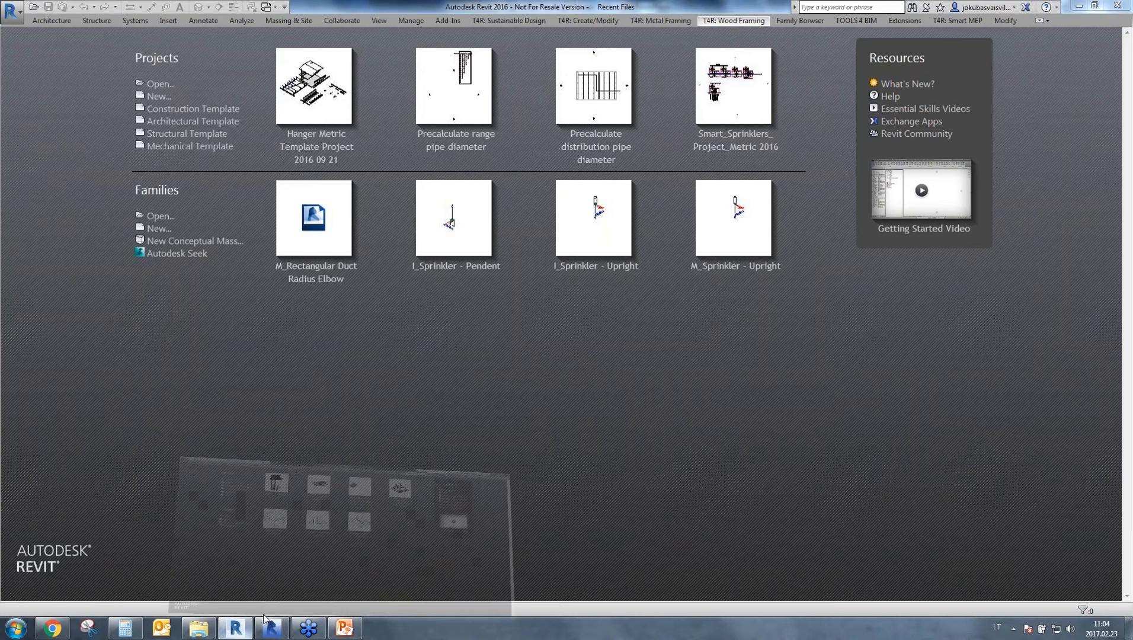
{"action": "left_click", "coordinate": [171, 122]}
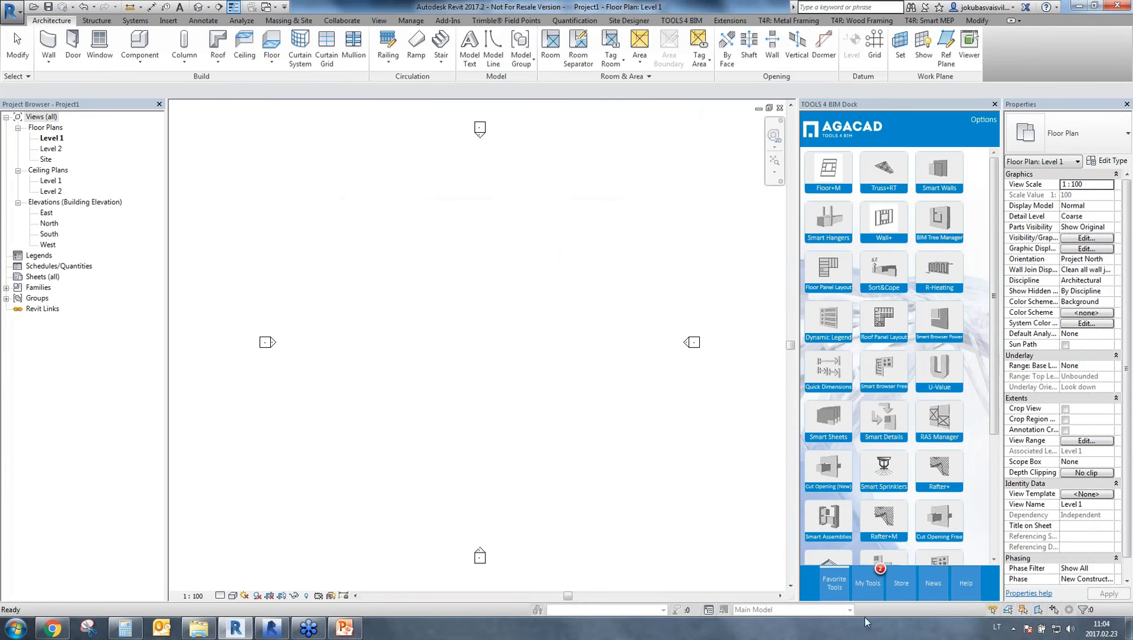
{"action": "left_click", "coordinate": [869, 587]}
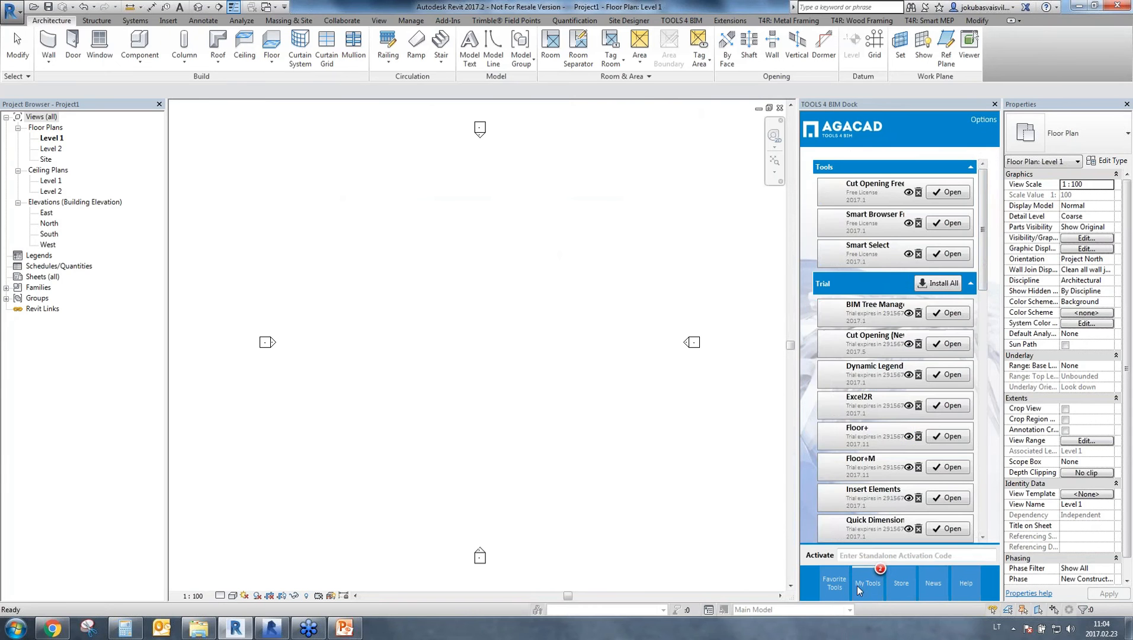
{"action": "left_click_drag", "start_coordinate": [984, 268], "coordinate": [984, 464]}
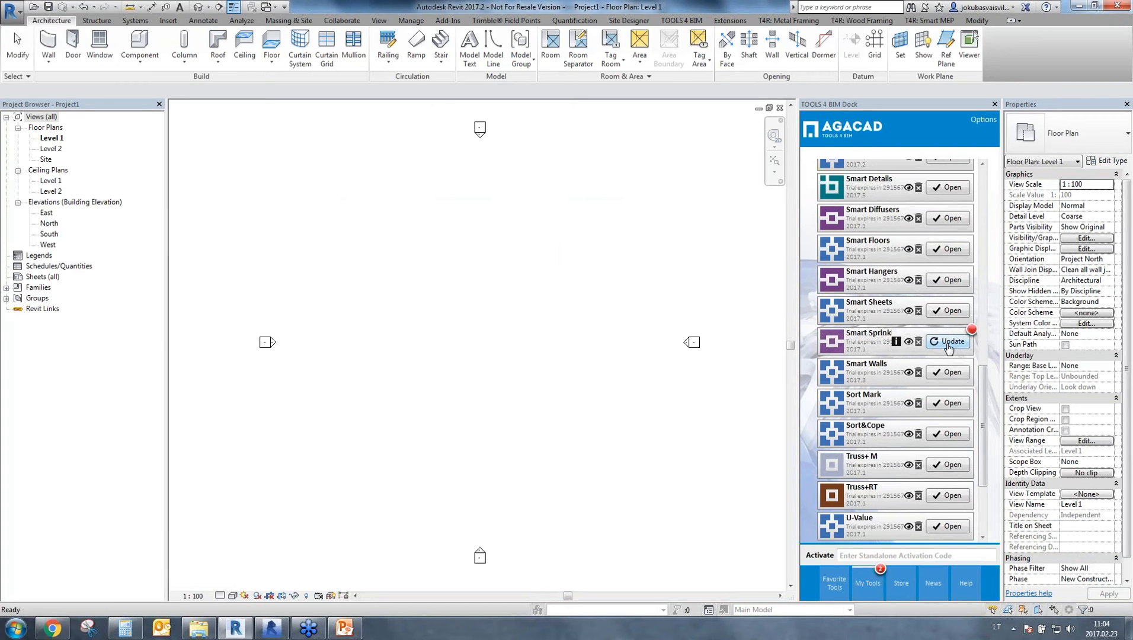
Switch to Chrome and review the webinar page's list of required downloads, including the metric training file.
{"action": "left_click", "coordinate": [52, 629]}
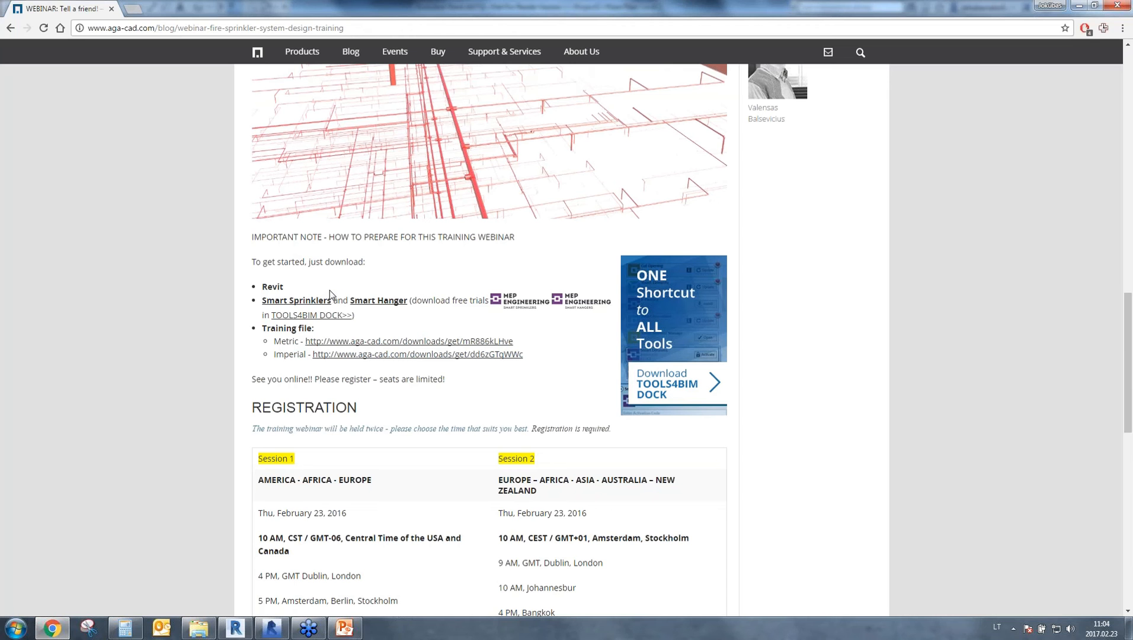
{"action": "double_click", "coordinate": [264, 287]}
{"action": "left_click_drag", "start_coordinate": [272, 341], "coordinate": [299, 342]}
Switch to File Explorer, open the webinar's Metric folder, and inspect the M_rac_advanced_sample_project, M_Sprinkler - Pendent and M_Sprinkler - Upright files.
{"action": "left_click", "coordinate": [186, 622]}
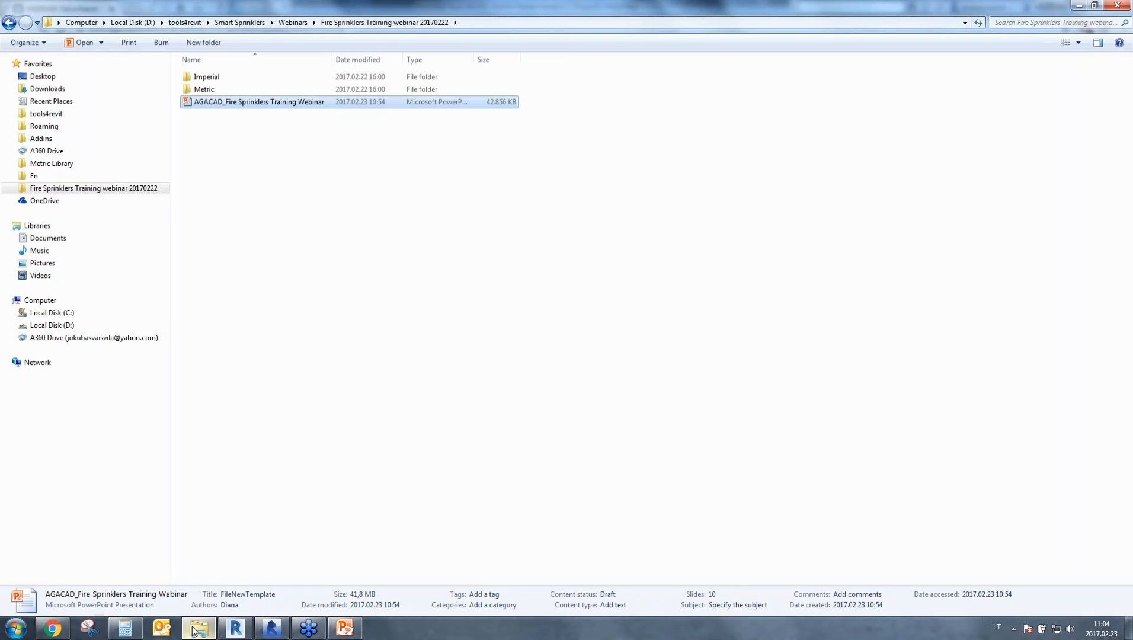
{"action": "double_click", "coordinate": [213, 91]}
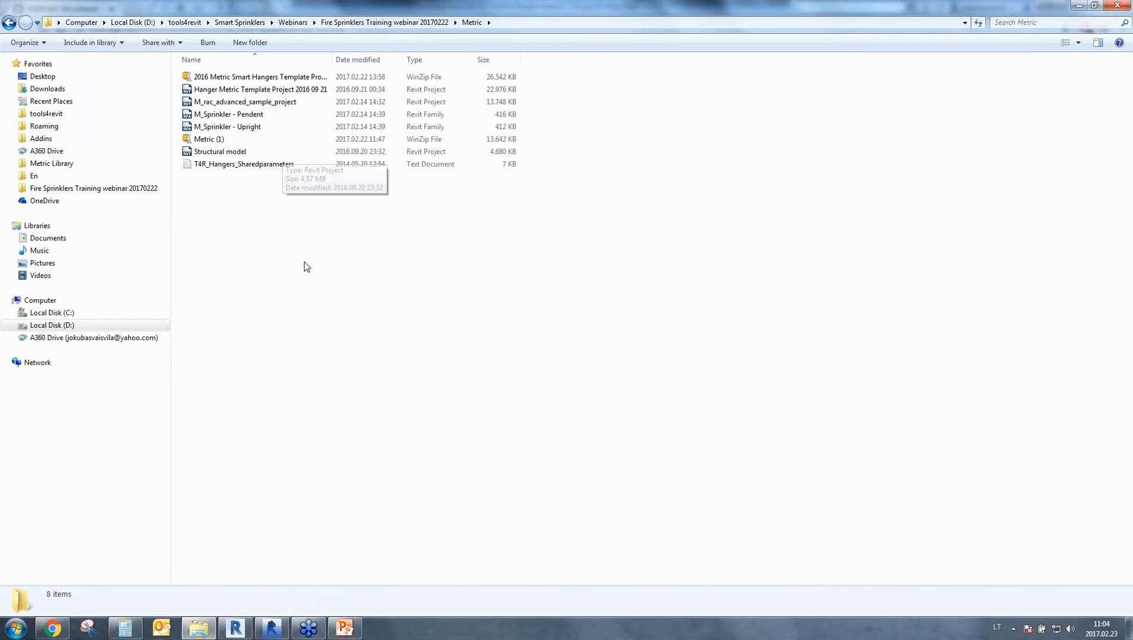
{"action": "left_click", "coordinate": [258, 101]}
{"action": "left_click", "coordinate": [260, 113], "text": "ctrl"}
{"action": "left_click", "coordinate": [266, 126], "text": "ctrl"}
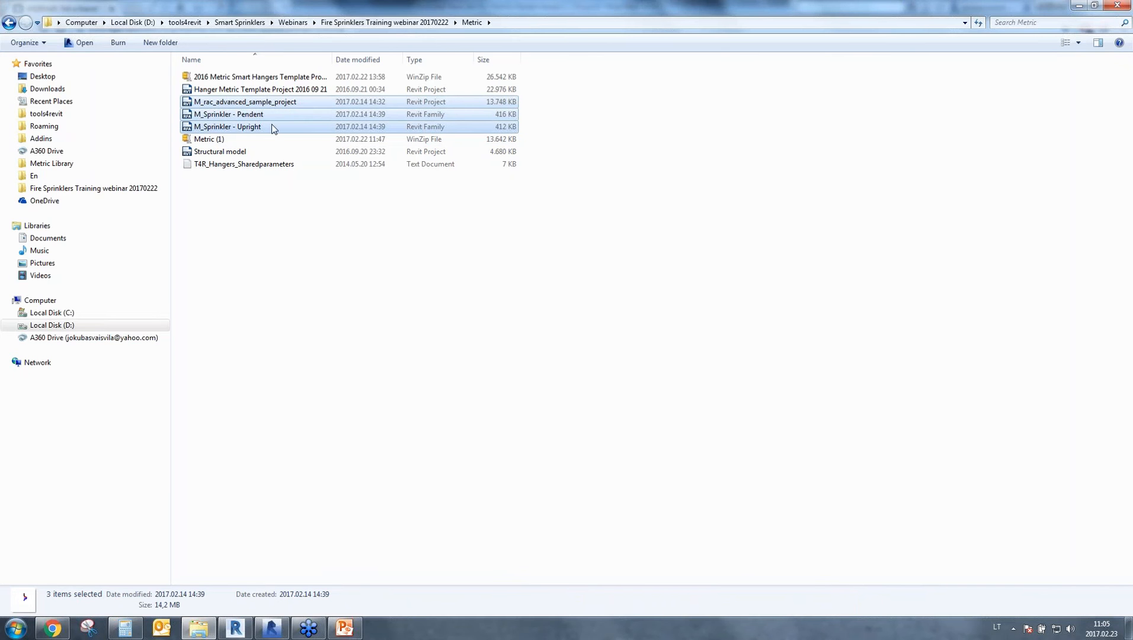
{"action": "left_click", "coordinate": [271, 265]}
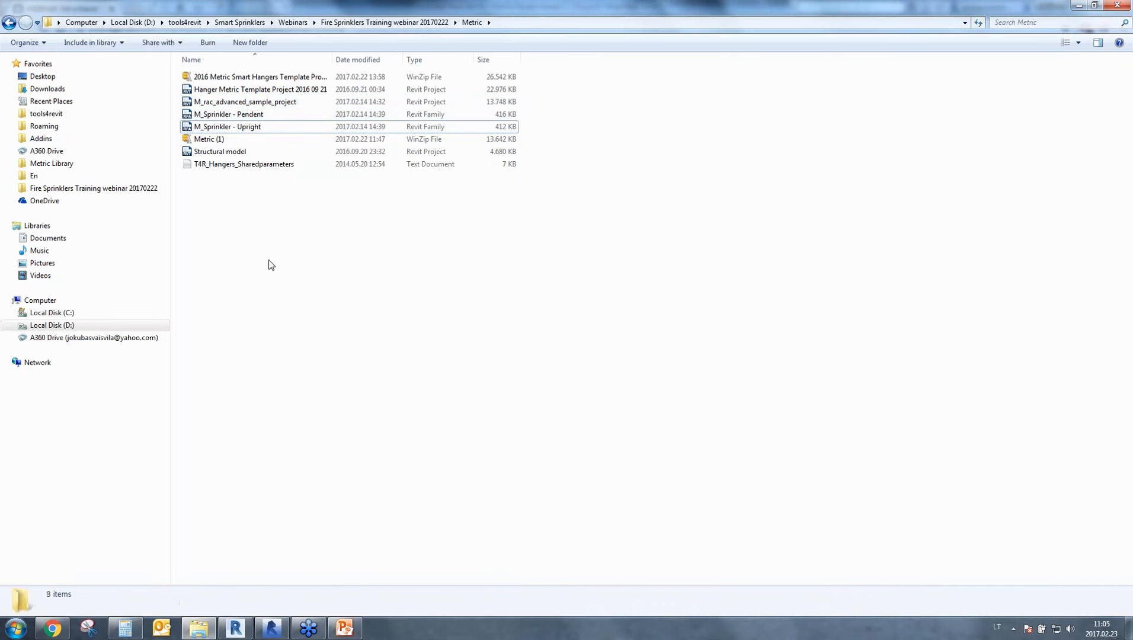
Switch to Revit 2016 and create a new project from the Mechanical Template.
{"action": "left_click", "coordinate": [268, 633]}
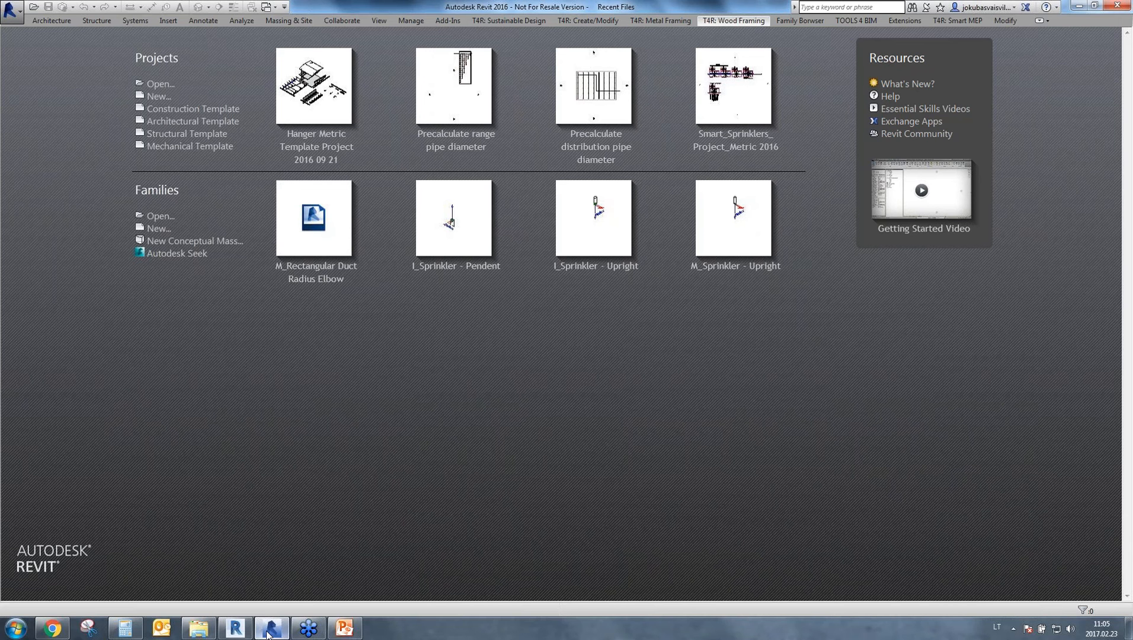
{"action": "left_click", "coordinate": [169, 148]}
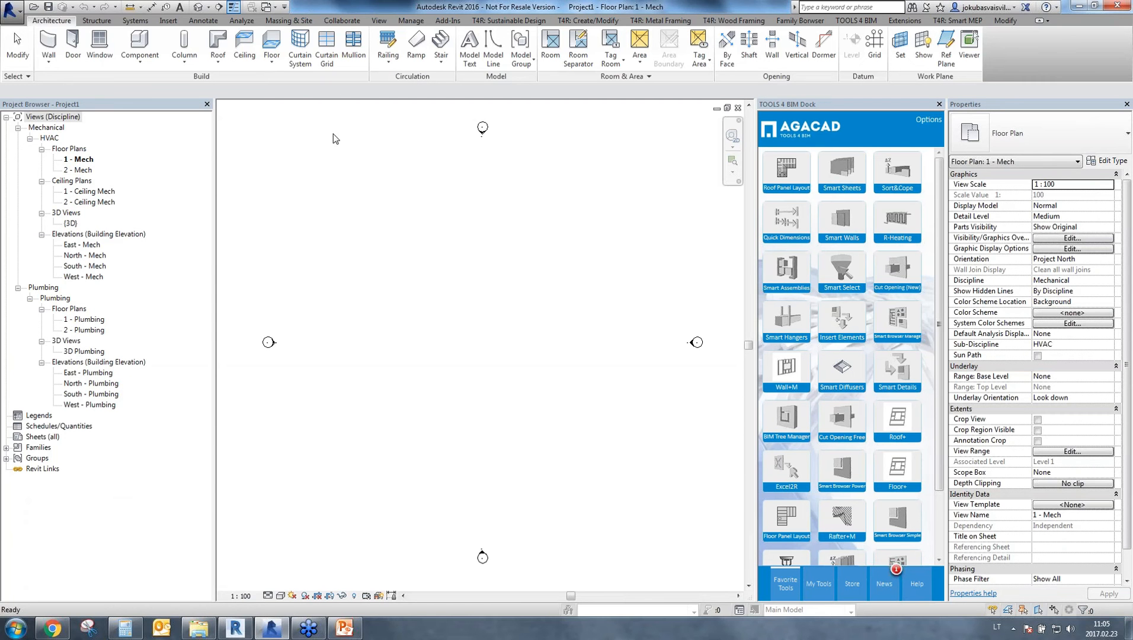
Start linking a Revit model and browse to the Webinars folder inside tools4revit's Smart Sprinklers folder.
{"action": "left_click", "coordinate": [170, 20]}
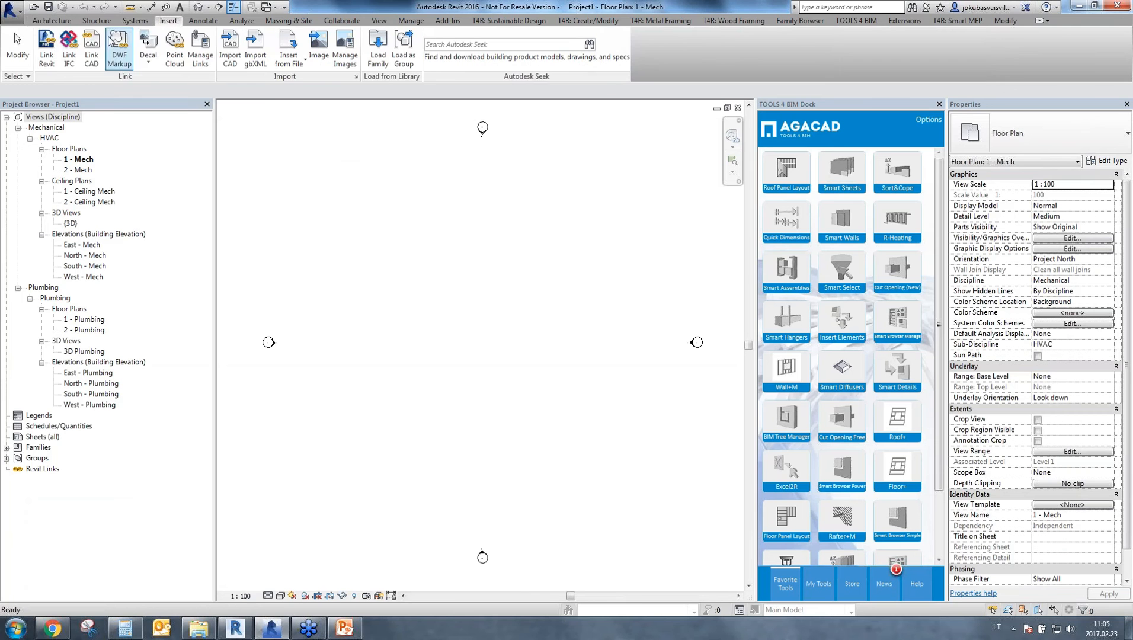
{"action": "left_click", "coordinate": [47, 55]}
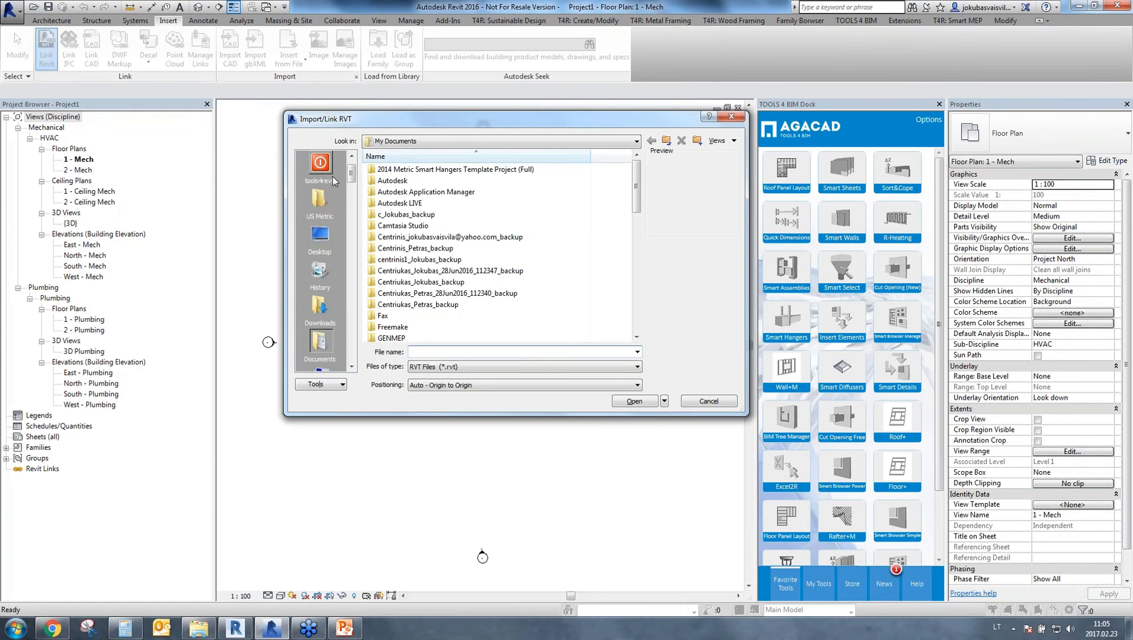
{"action": "left_click", "coordinate": [327, 177]}
{"action": "left_click", "coordinate": [418, 327]}
{"action": "scroll", "coordinate": [422, 328], "scroll_direction": "down", "scroll_amount": 2}
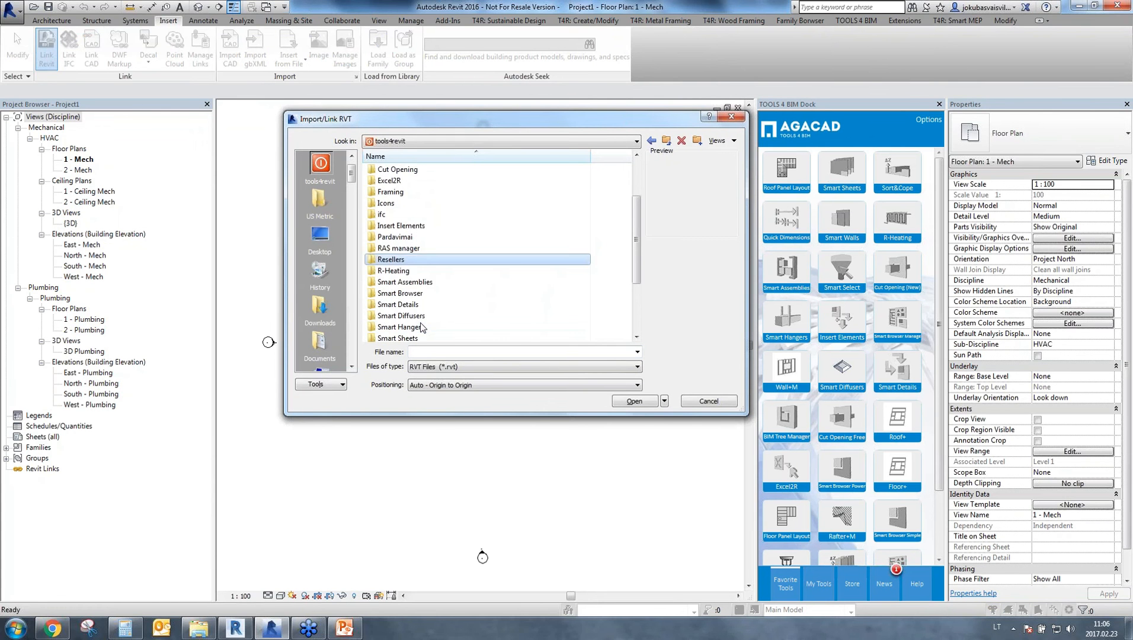
{"action": "scroll", "coordinate": [422, 327], "scroll_direction": "down", "scroll_amount": 2}
{"action": "double_click", "coordinate": [422, 328]}
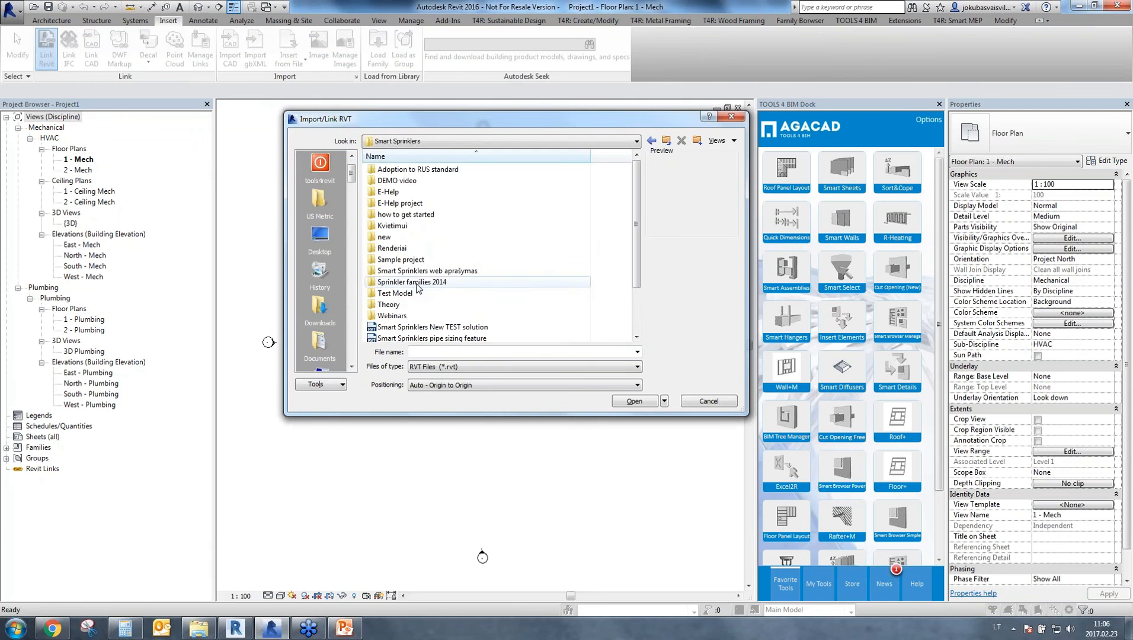
{"action": "double_click", "coordinate": [391, 316]}
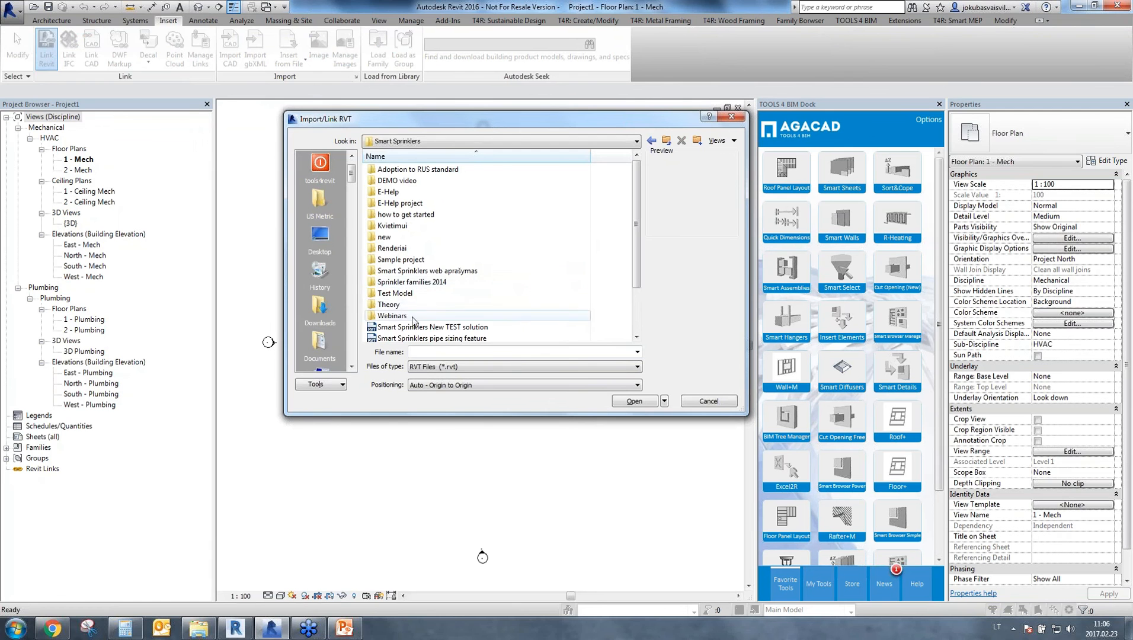
Add the Fire Sprinklers Training webinar 20170222 folder to the dialog's shortcut places and open its Metric subfolder.
{"action": "left_click_drag", "start_coordinate": [313, 188], "coordinate": [313, 191]}
{"action": "left_click", "coordinate": [321, 201]}
{"action": "double_click", "coordinate": [398, 181]}
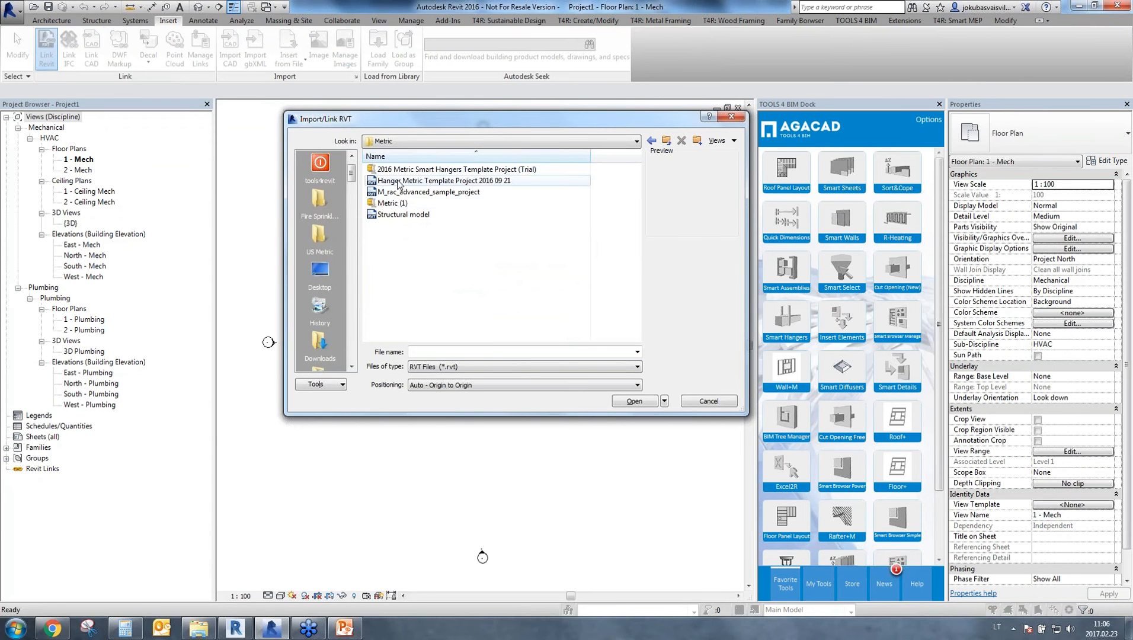
Link M_rac_advanced_sample_project with Auto - Origin to Origin positioning and check its placement in the 1 - Mech plan.
{"action": "left_click", "coordinate": [447, 192]}
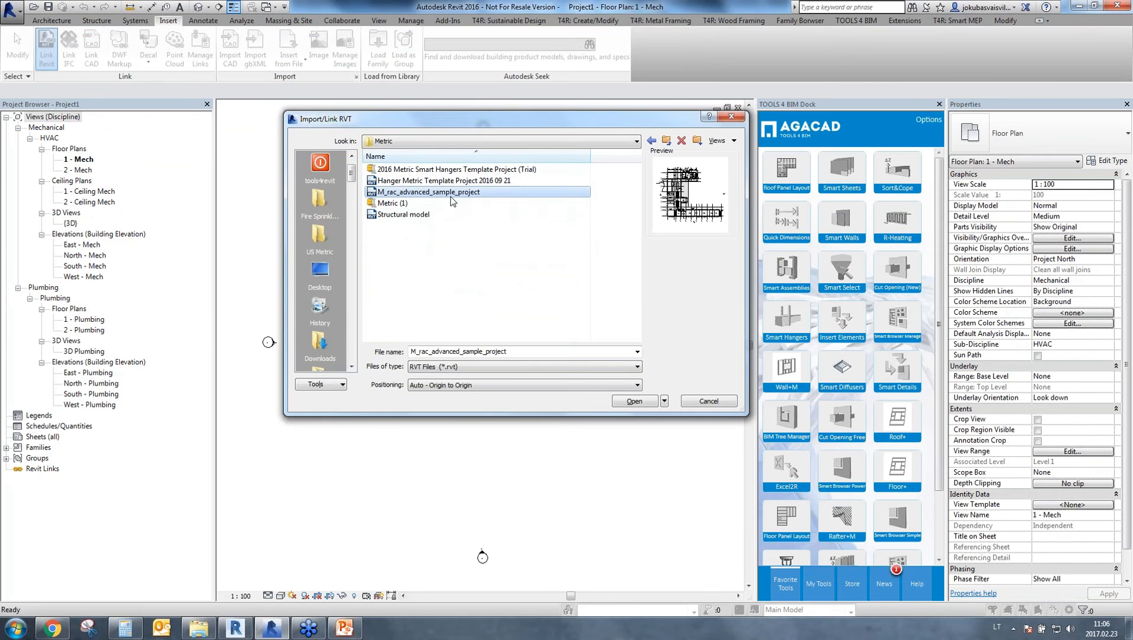
{"action": "left_click", "coordinate": [635, 401]}
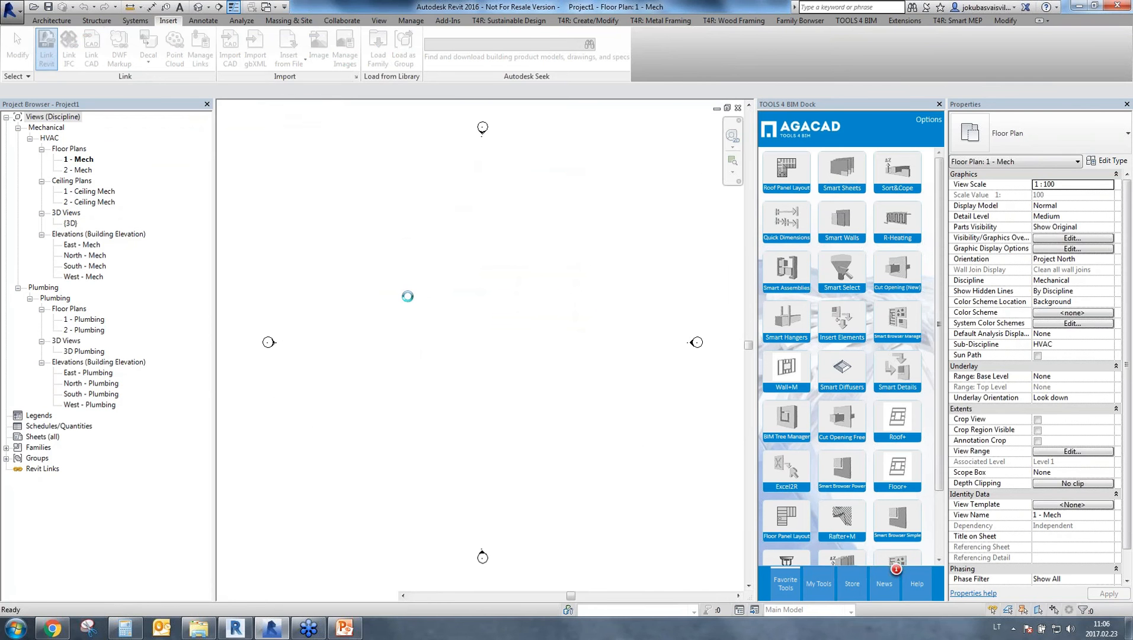
{"action": "scroll", "coordinate": [464, 329], "scroll_direction": "down", "scroll_amount": 4}
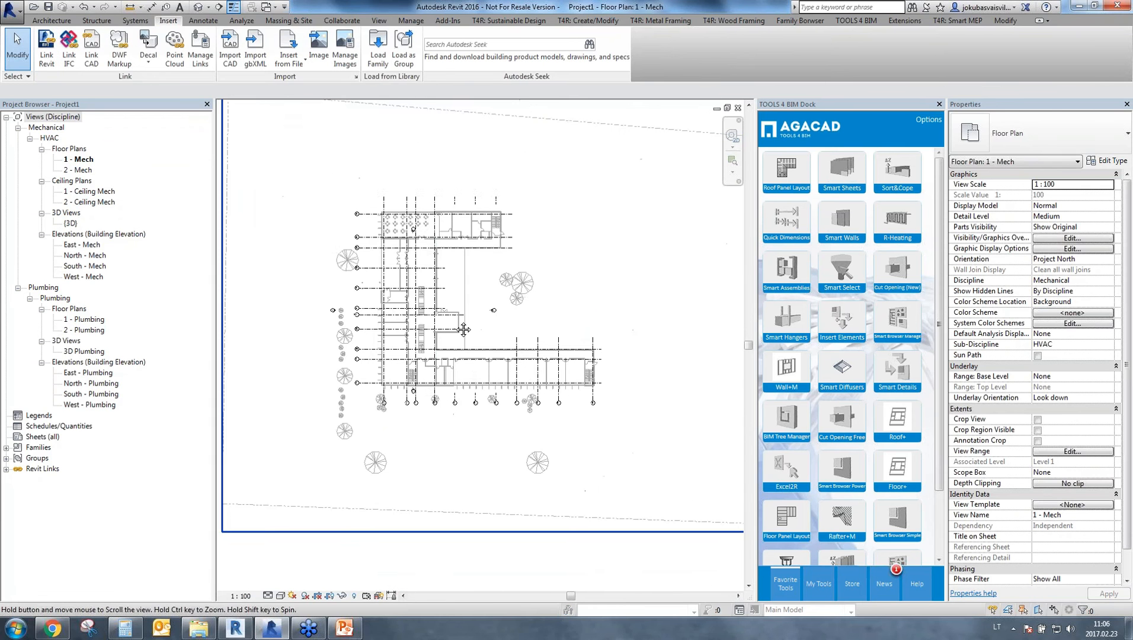
{"action": "left_click", "coordinate": [467, 370]}
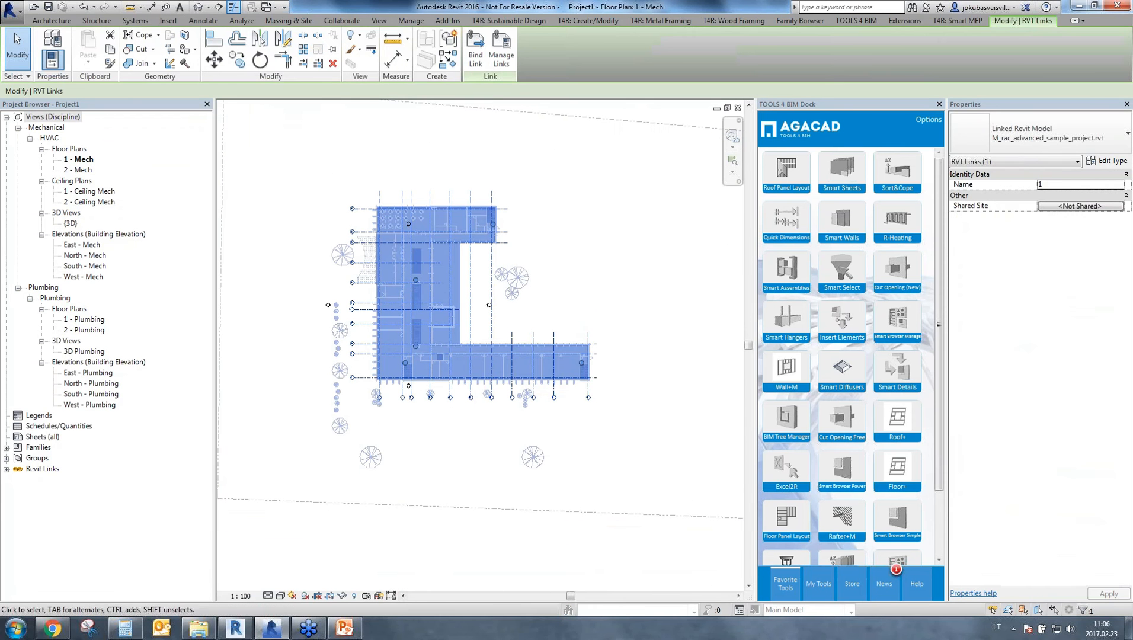
{"action": "left_click", "coordinate": [319, 268]}
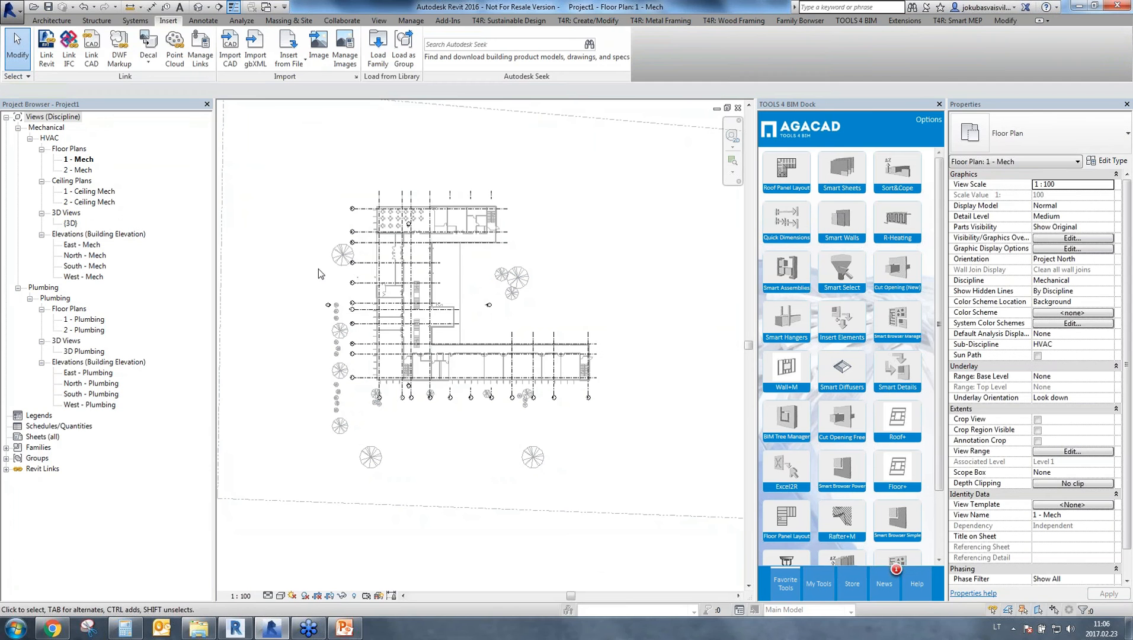
Open the default 3D view and examine the linked building model from several angles.
{"action": "left_click", "coordinate": [198, 7]}
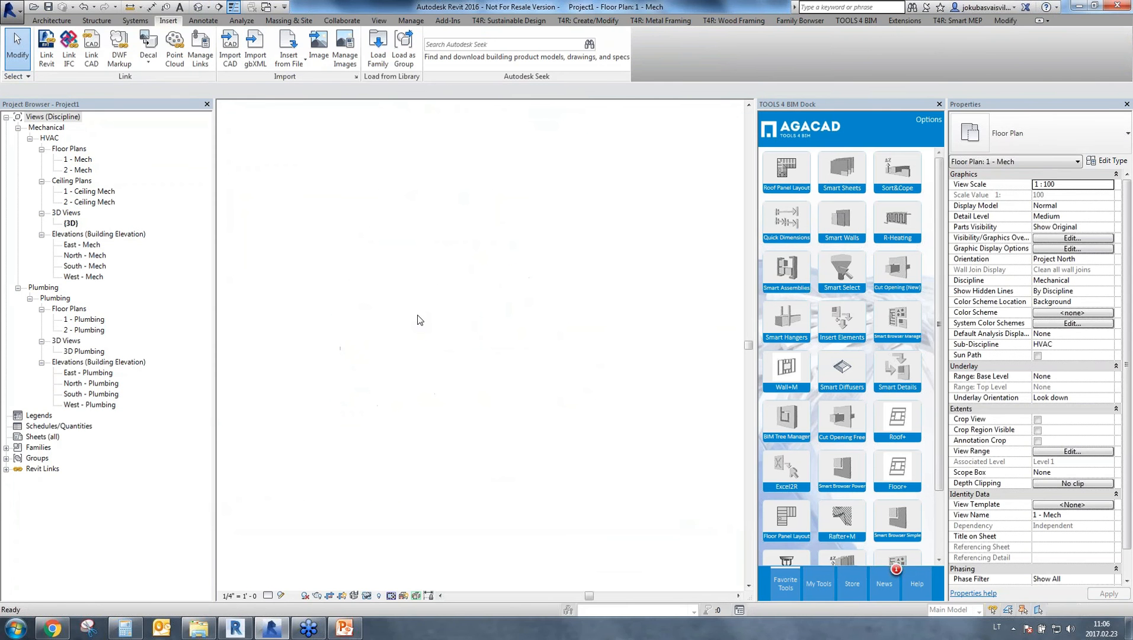
{"action": "middle_click_drag", "start_coordinate": [466, 419], "coordinate": [548, 354], "text": "shift"}
{"action": "scroll", "coordinate": [466, 367], "scroll_direction": "up", "scroll_amount": 5}
{"action": "scroll", "coordinate": [519, 371], "scroll_direction": "up", "scroll_amount": 3}
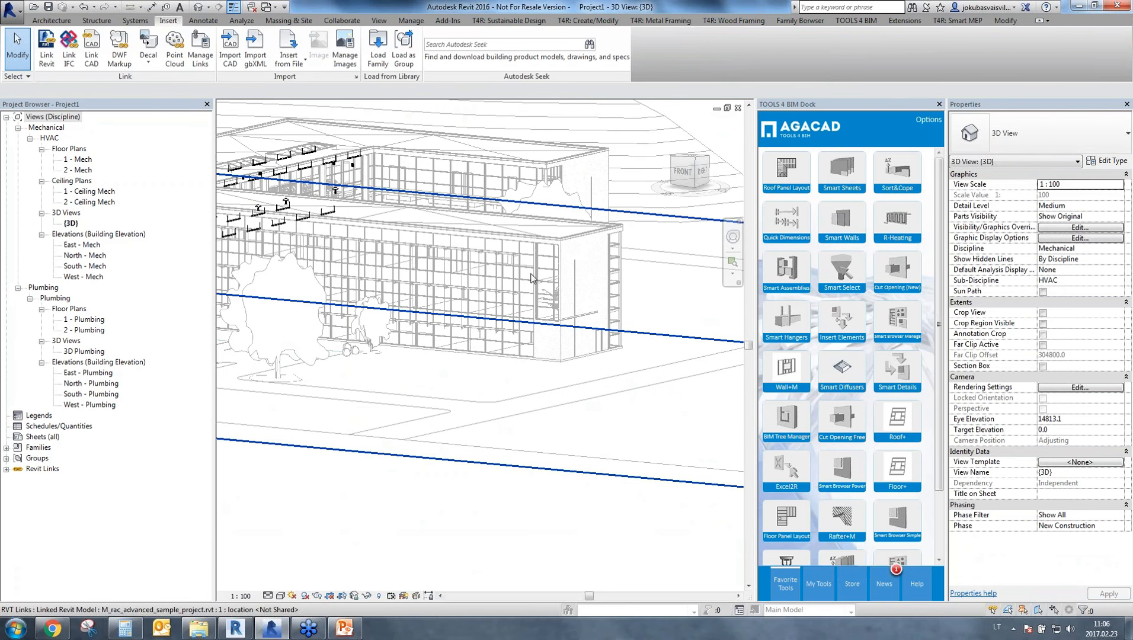
{"action": "middle_click_drag", "start_coordinate": [597, 343], "coordinate": [620, 436], "text": "shift"}
{"action": "scroll", "coordinate": [612, 442], "scroll_direction": "down", "scroll_amount": 4}
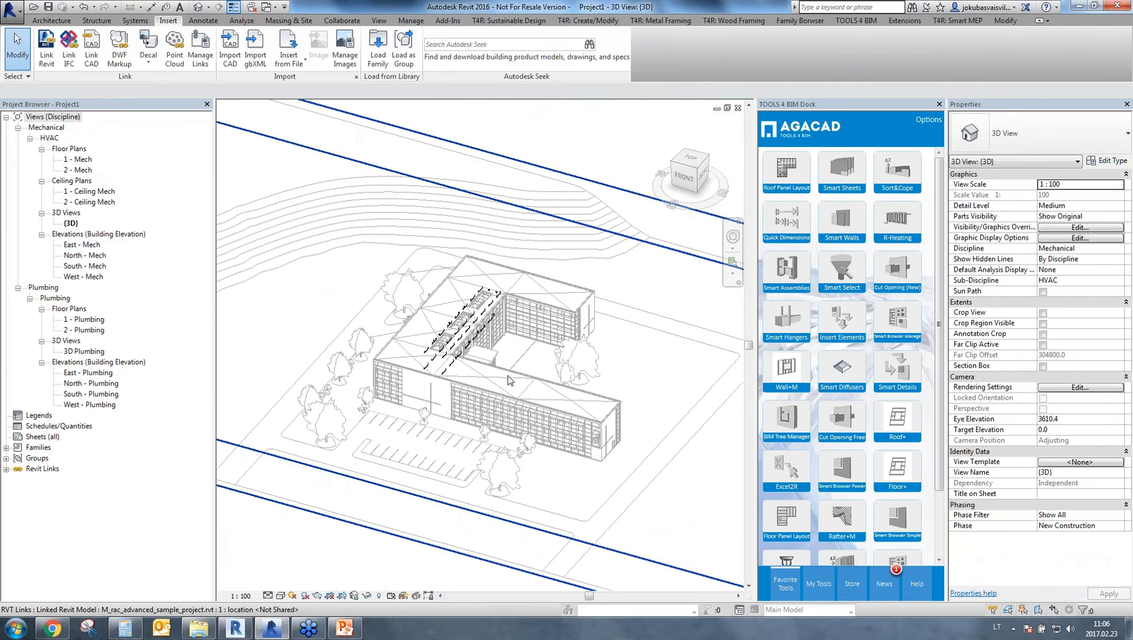
Select the 1 - Mech and 2 - Mech floor plans together, clear the selection, and view the building from another angle.
{"action": "left_click", "coordinate": [79, 160]}
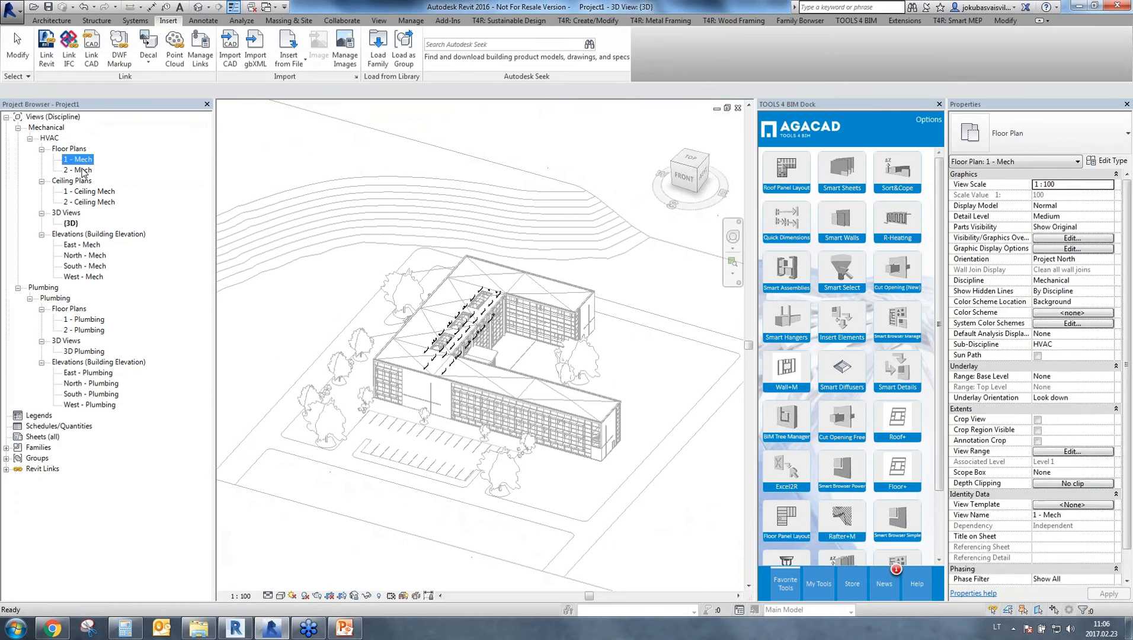
{"action": "left_click", "coordinate": [83, 170], "text": "ctrl"}
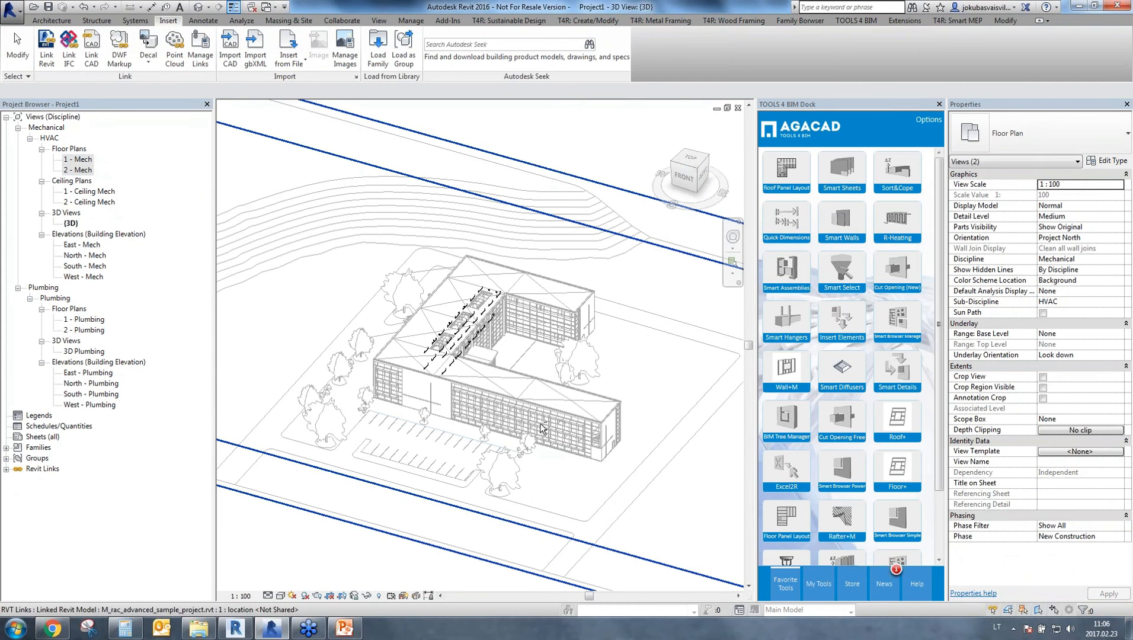
{"action": "left_click", "coordinate": [515, 430]}
{"action": "middle_click_drag", "start_coordinate": [544, 483], "coordinate": [531, 480], "text": "shift"}
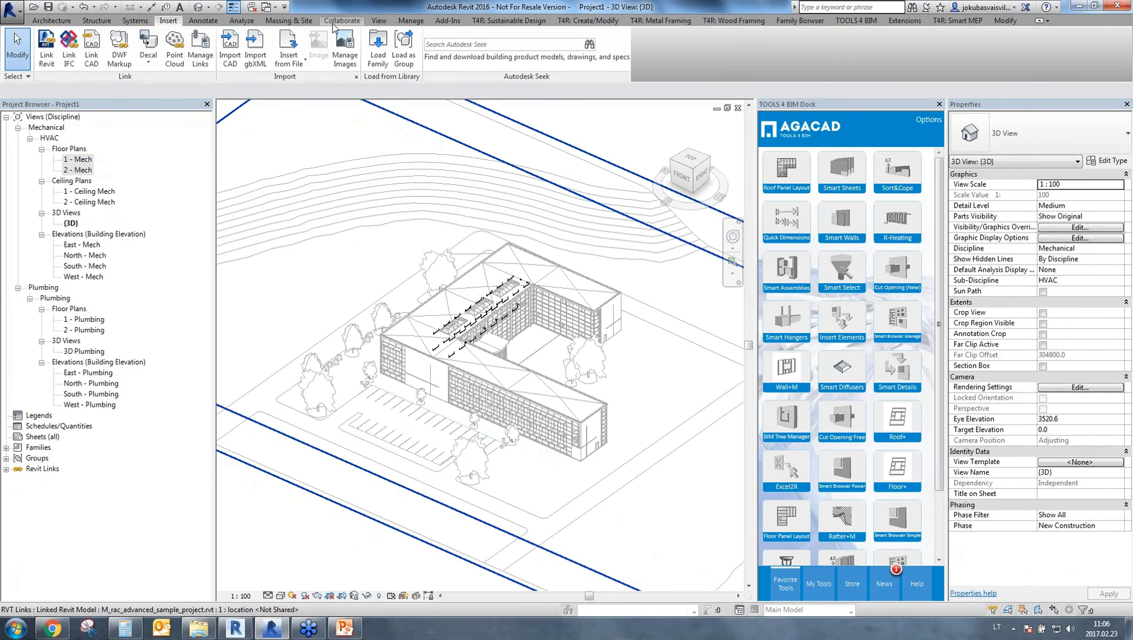
Open the East - Mech elevation and compare the host project's Level 1 and Level 2 with the linked model's floor levels.
{"action": "left_click", "coordinate": [419, 21]}
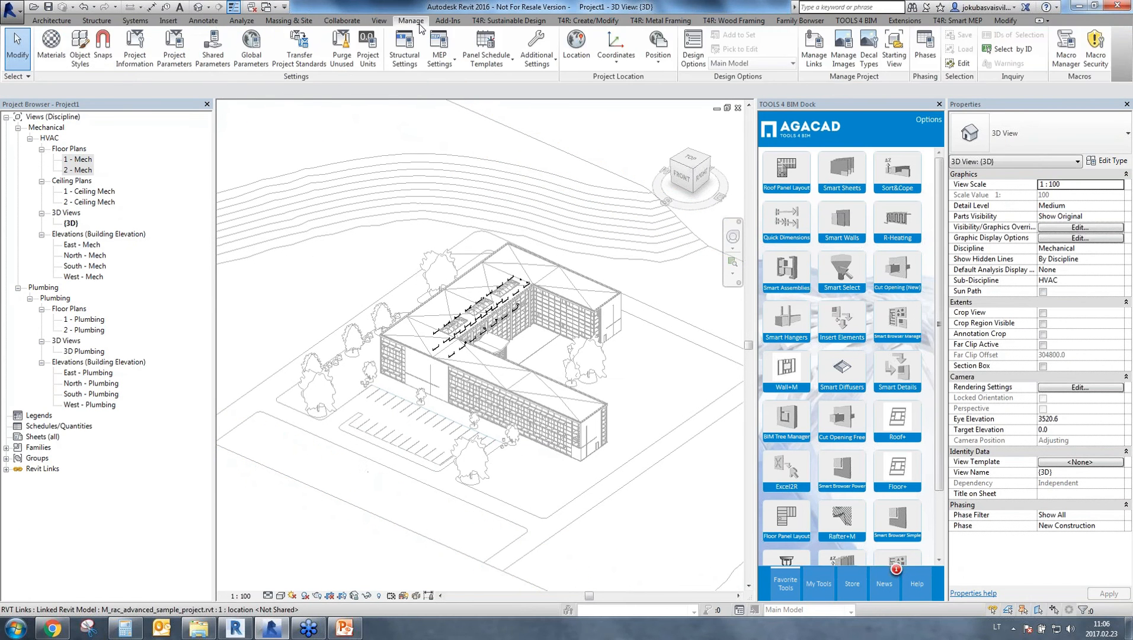
{"action": "left_click", "coordinate": [344, 21]}
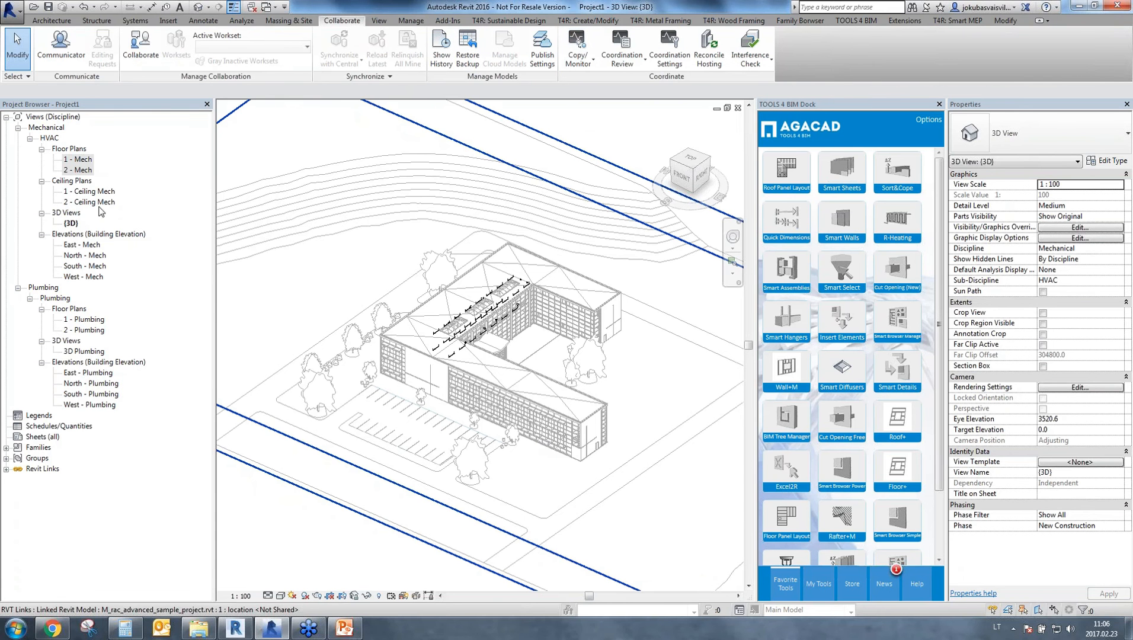
{"action": "double_click", "coordinate": [89, 246]}
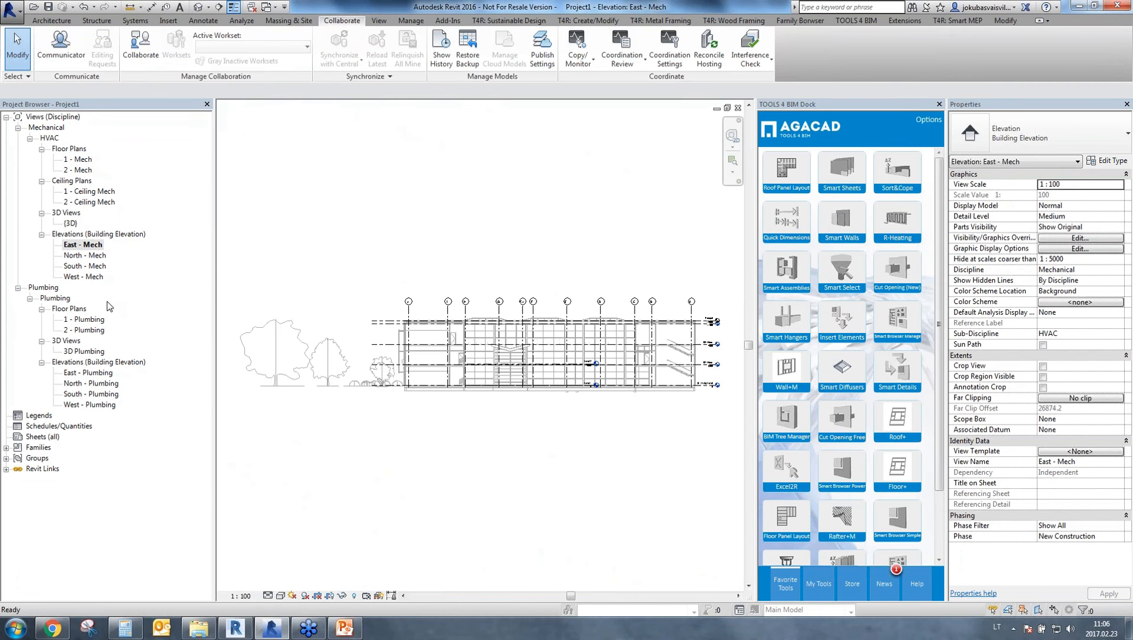
{"action": "middle_click_drag", "start_coordinate": [575, 461], "coordinate": [445, 448]}
{"action": "left_click", "coordinate": [454, 373]}
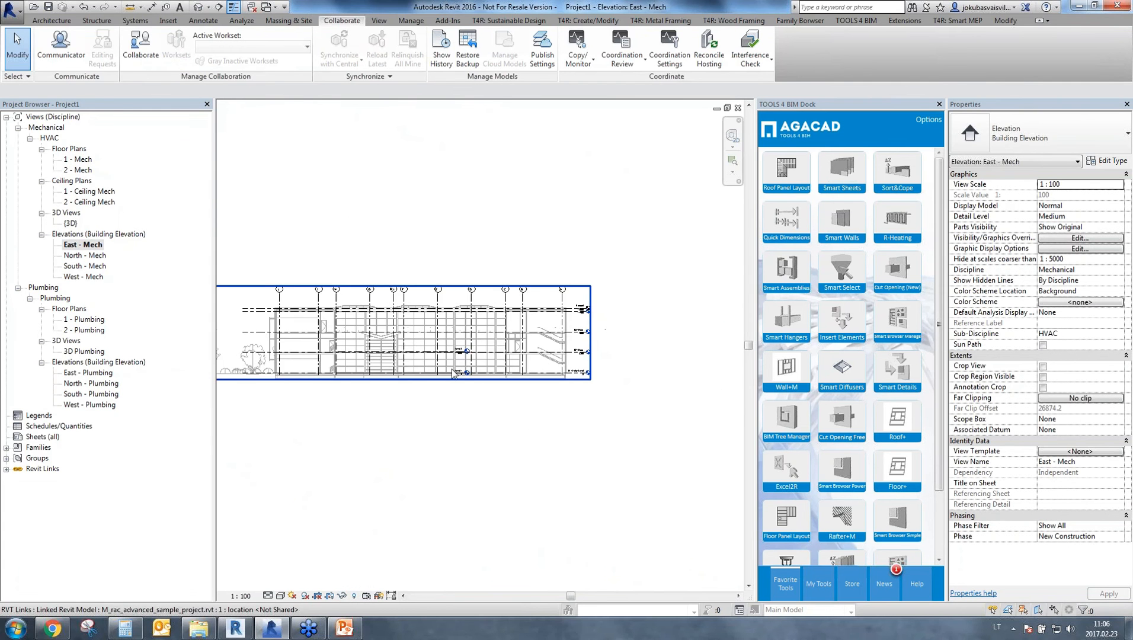
{"action": "scroll", "coordinate": [454, 373], "scroll_direction": "up", "scroll_amount": 3}
{"action": "scroll", "coordinate": [354, 354], "scroll_direction": "up", "scroll_amount": 3}
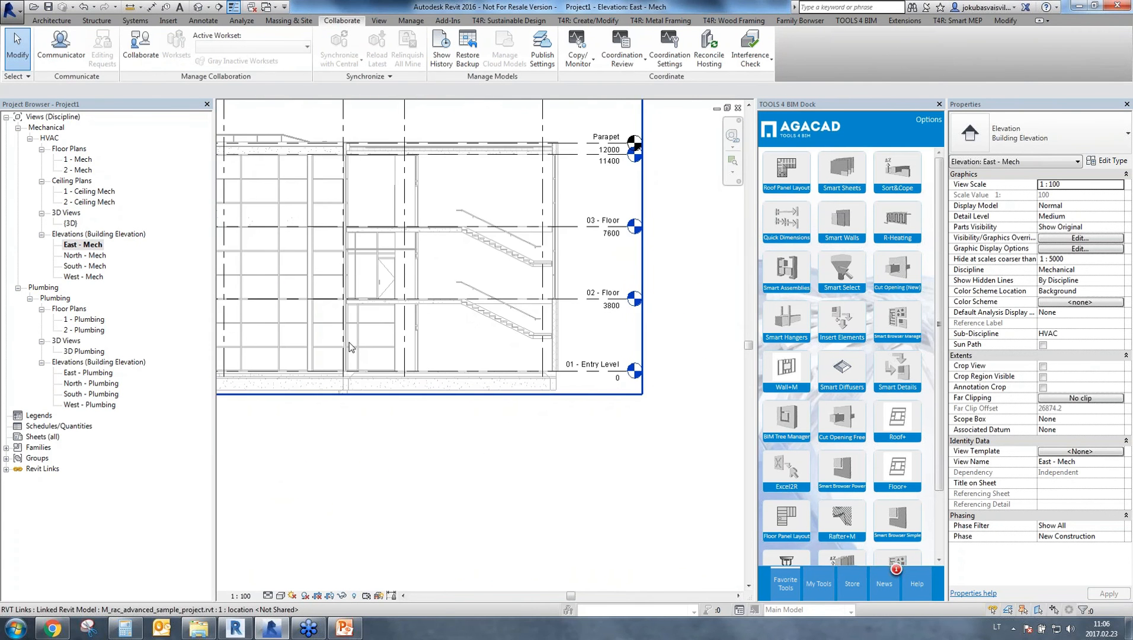
{"action": "middle_click_drag", "start_coordinate": [349, 342], "coordinate": [535, 333]}
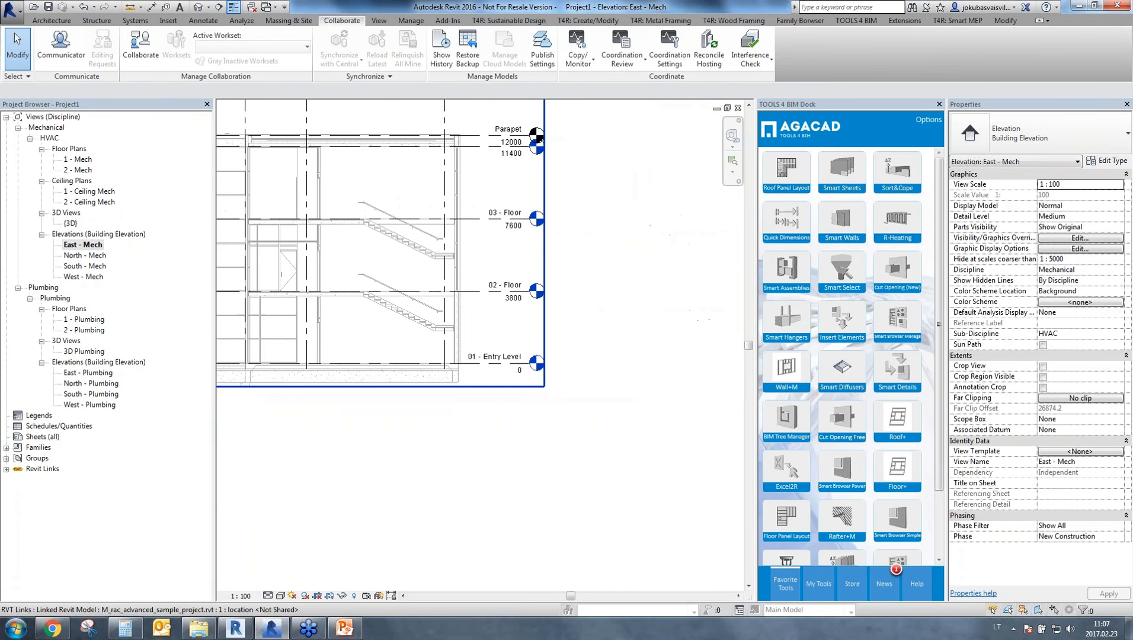
{"action": "left_click", "coordinate": [541, 384]}
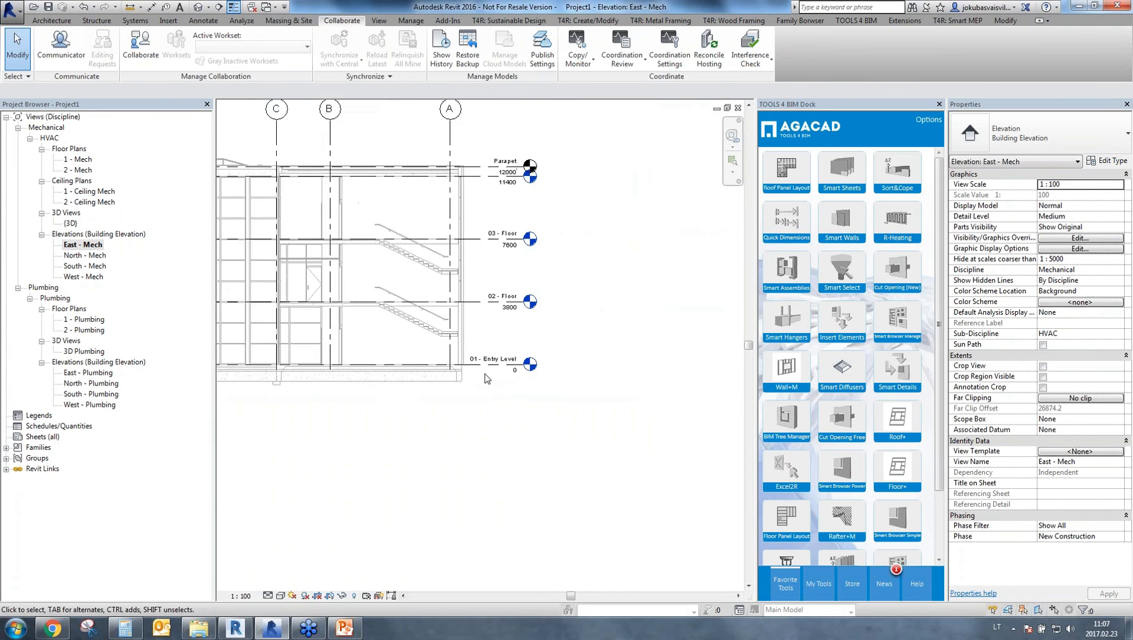
Examine the linked model's level markers from 01 - Entry Level up to Parapet alongside the host project's Level 1 and Level 2.
{"action": "scroll", "coordinate": [486, 375], "scroll_direction": "down", "scroll_amount": 1}
{"action": "middle_click_drag", "start_coordinate": [355, 333], "coordinate": [532, 339]}
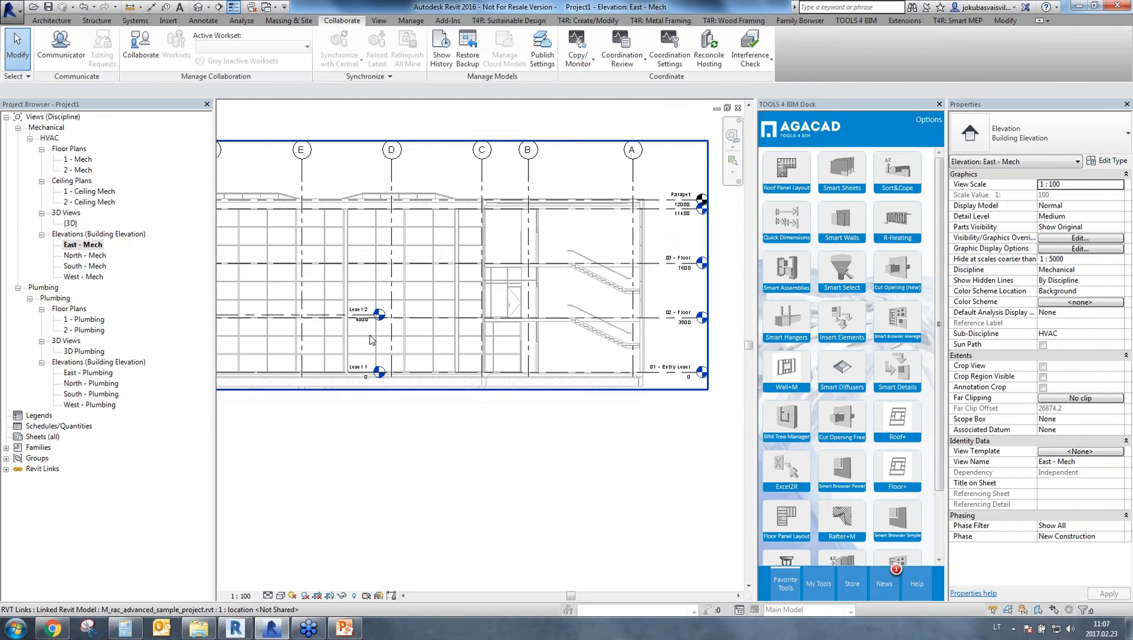
{"action": "scroll", "coordinate": [370, 339], "scroll_direction": "up", "scroll_amount": 2}
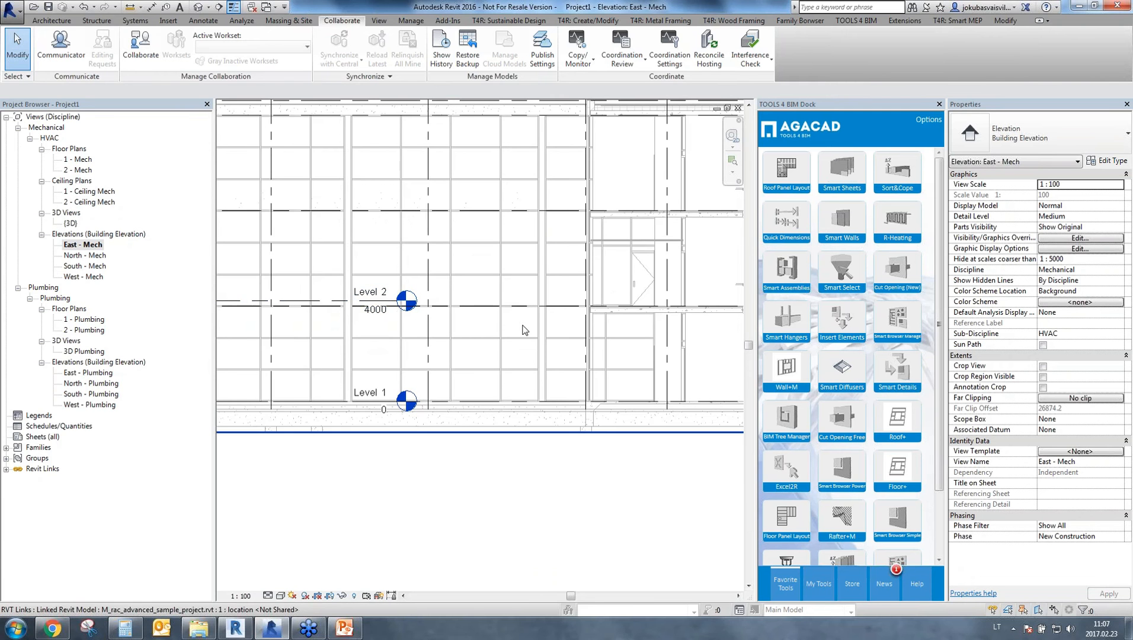
{"action": "scroll", "coordinate": [391, 307], "scroll_direction": "down", "scroll_amount": 2}
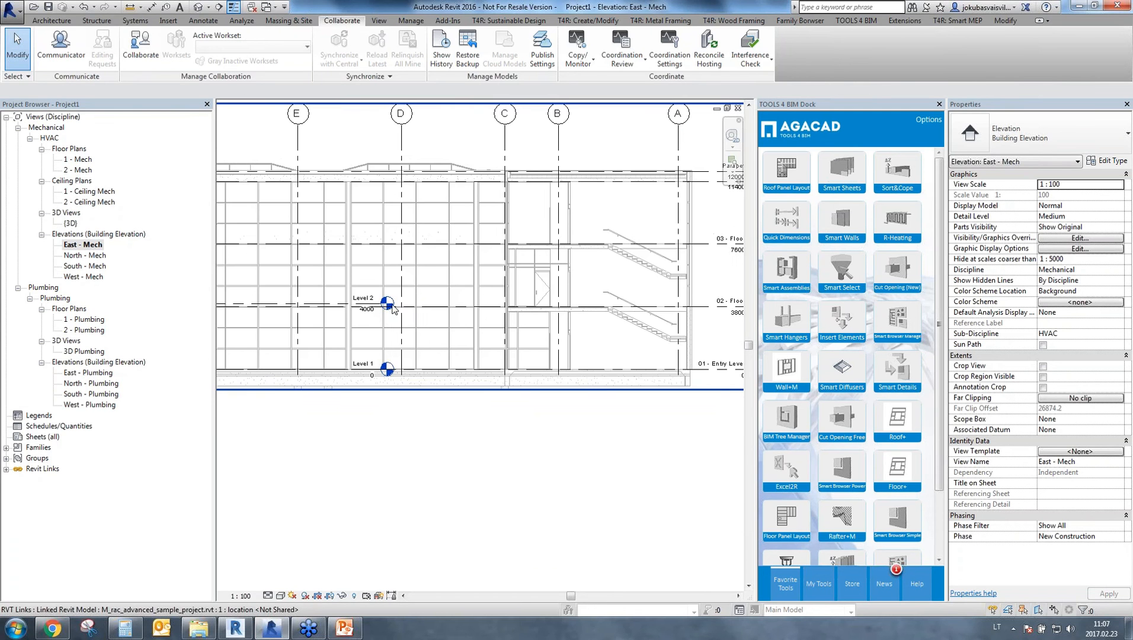
{"action": "middle_click_drag", "start_coordinate": [584, 325], "coordinate": [438, 338]}
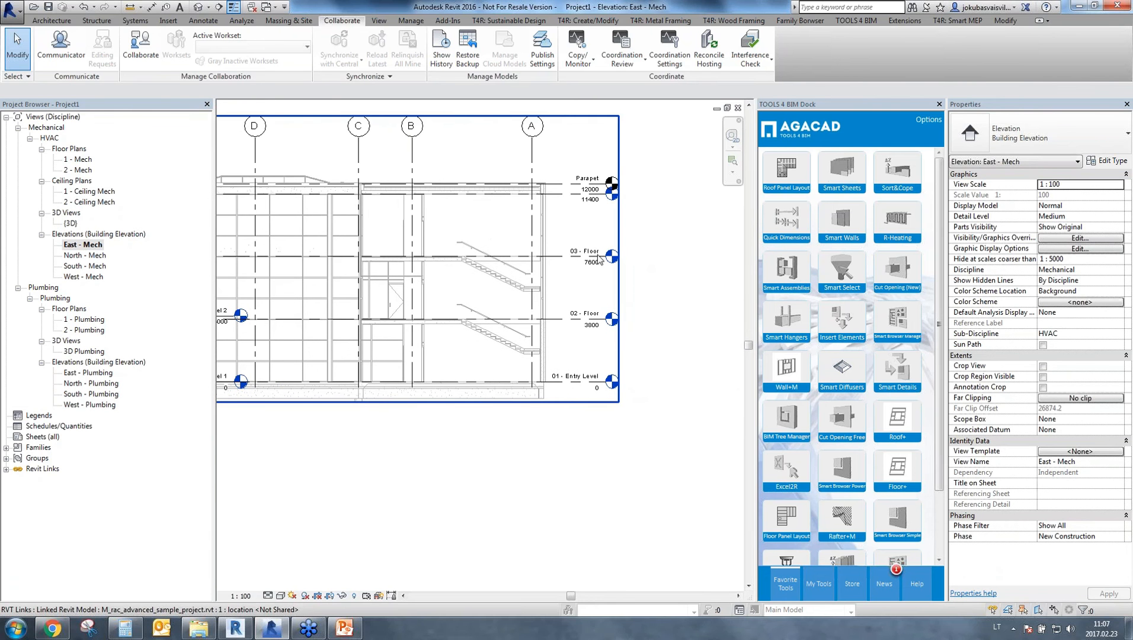
{"action": "middle_click_drag", "start_coordinate": [562, 265], "coordinate": [612, 260]}
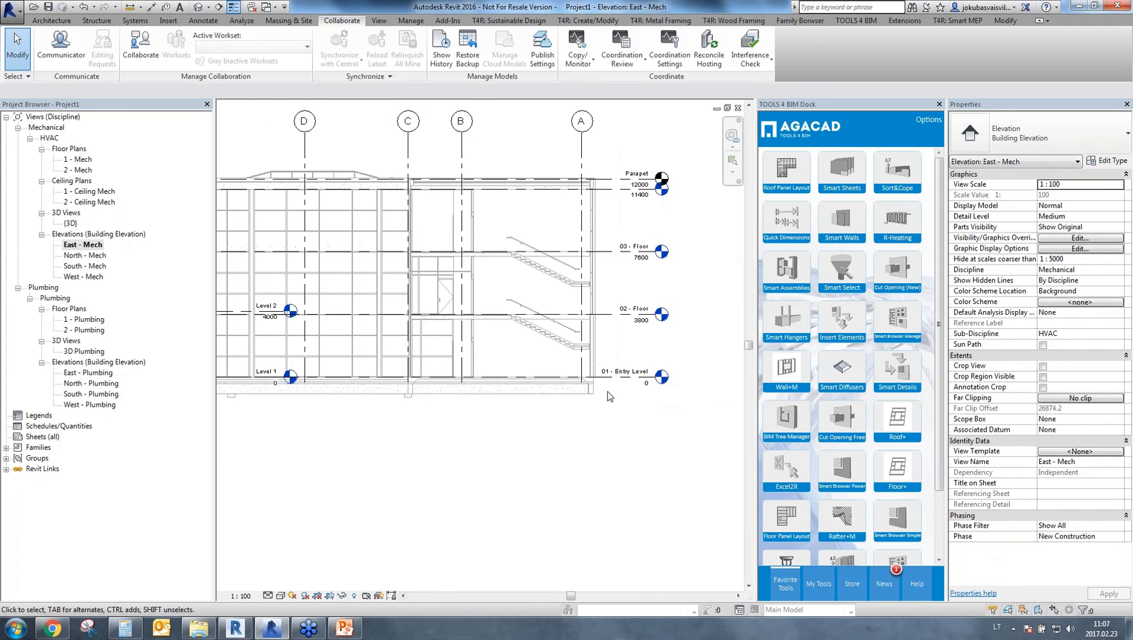
Start Copy/Monitor on the linked model, enable multiple copying, select across its levels, and filter the selection to Levels only.
{"action": "left_click", "coordinate": [576, 63]}
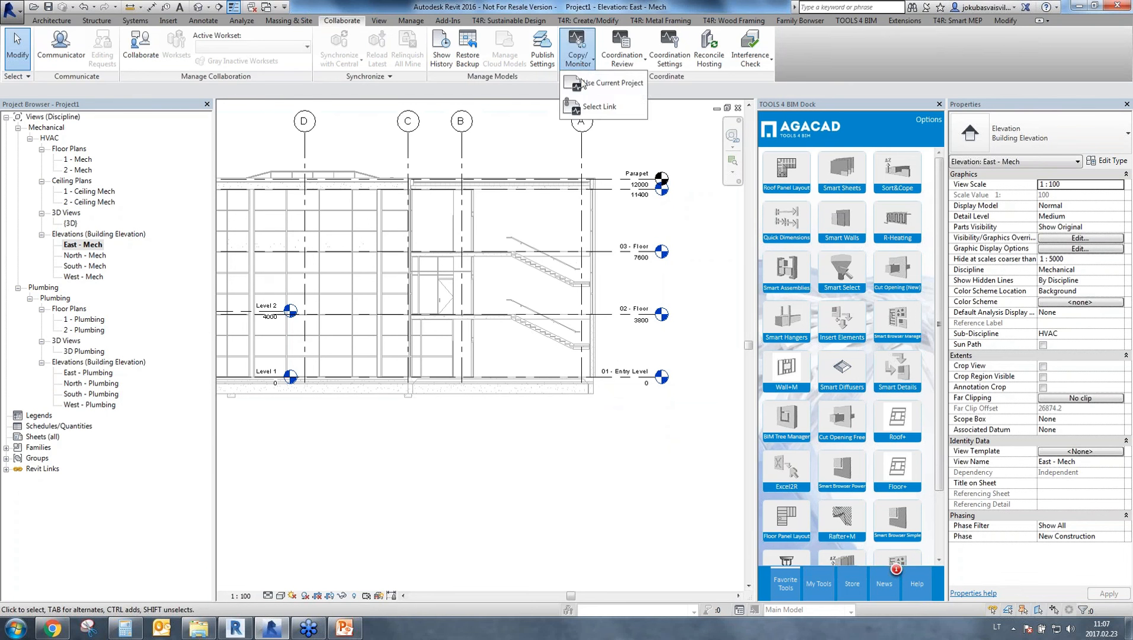
{"action": "left_click", "coordinate": [601, 107]}
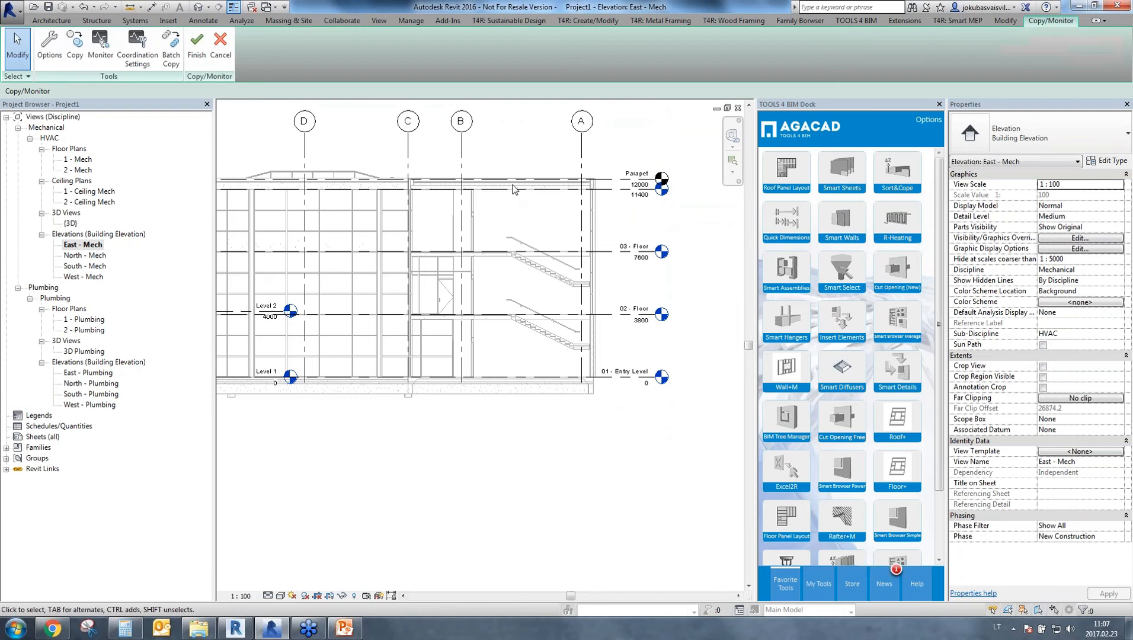
{"action": "left_click", "coordinate": [74, 44]}
{"action": "left_click", "coordinate": [72, 91]}
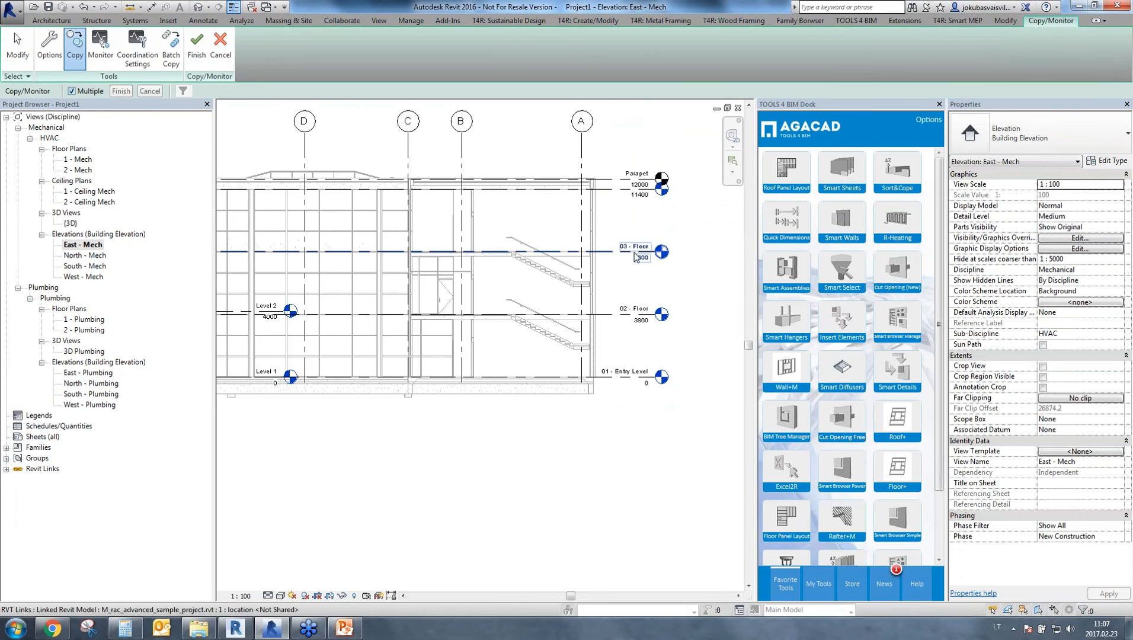
{"action": "left_click_drag", "start_coordinate": [697, 143], "coordinate": [495, 453]}
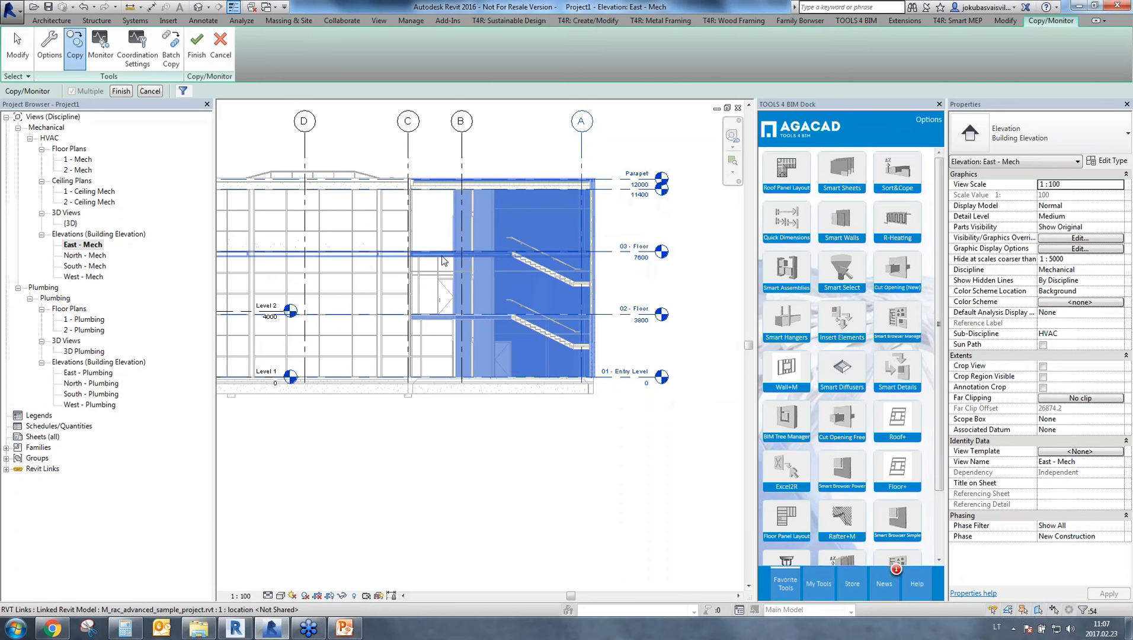
{"action": "left_click", "coordinate": [182, 92]}
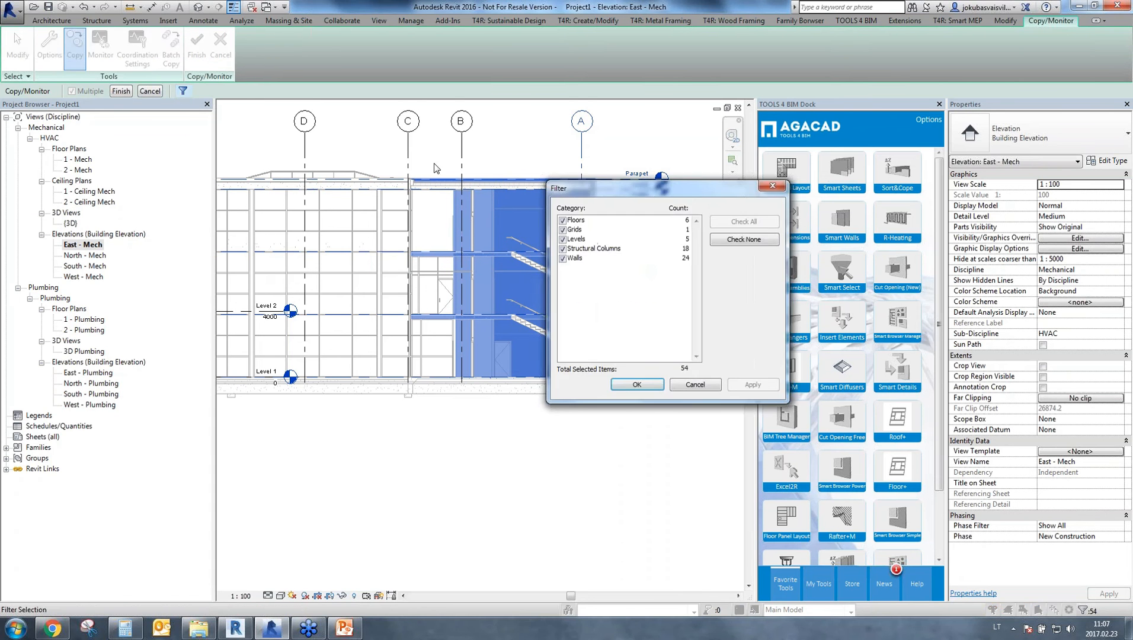
{"action": "left_click", "coordinate": [745, 240]}
{"action": "left_click", "coordinate": [563, 239]}
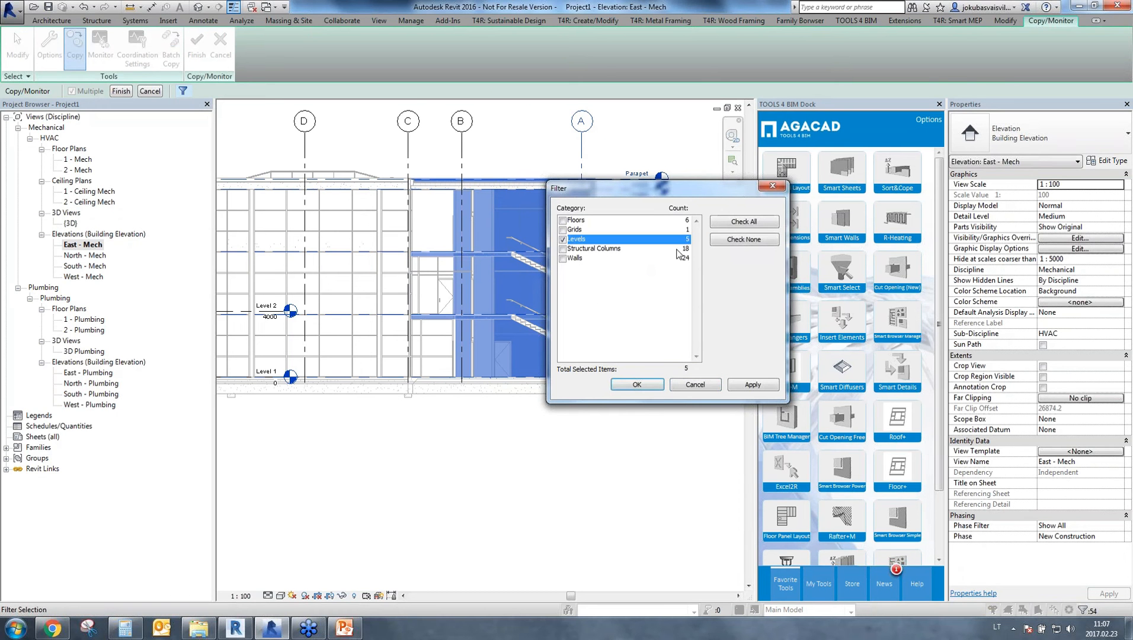
{"action": "left_click", "coordinate": [753, 384]}
{"action": "left_click", "coordinate": [637, 384]}
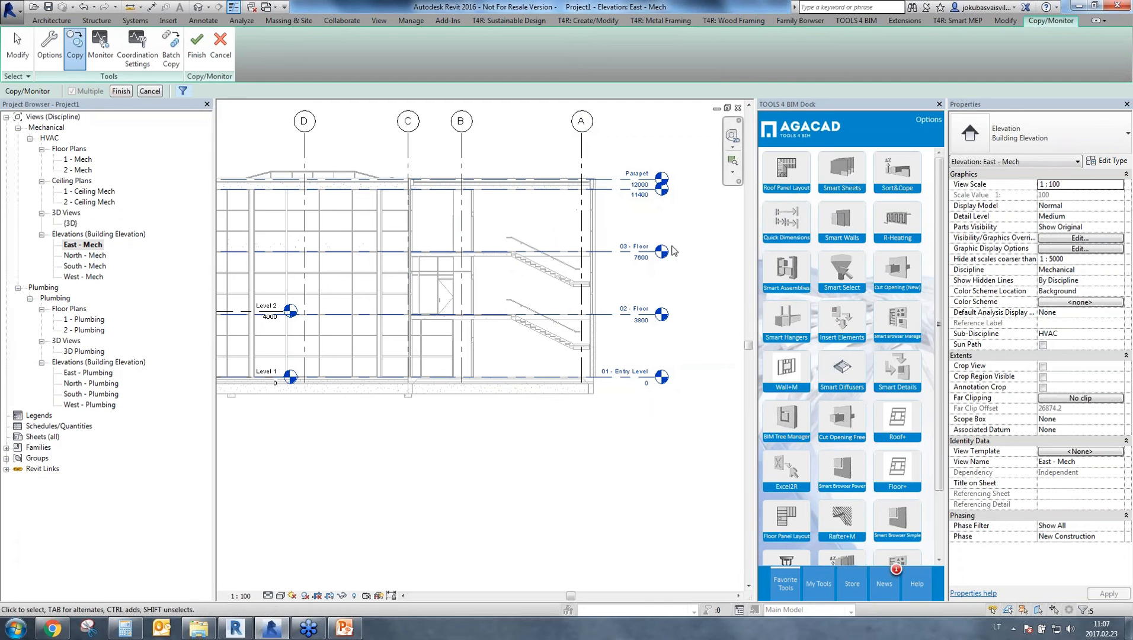
Finish copying the selected linked levels into the host project and complete the Copy/Monitor session.
{"action": "left_click", "coordinate": [121, 91]}
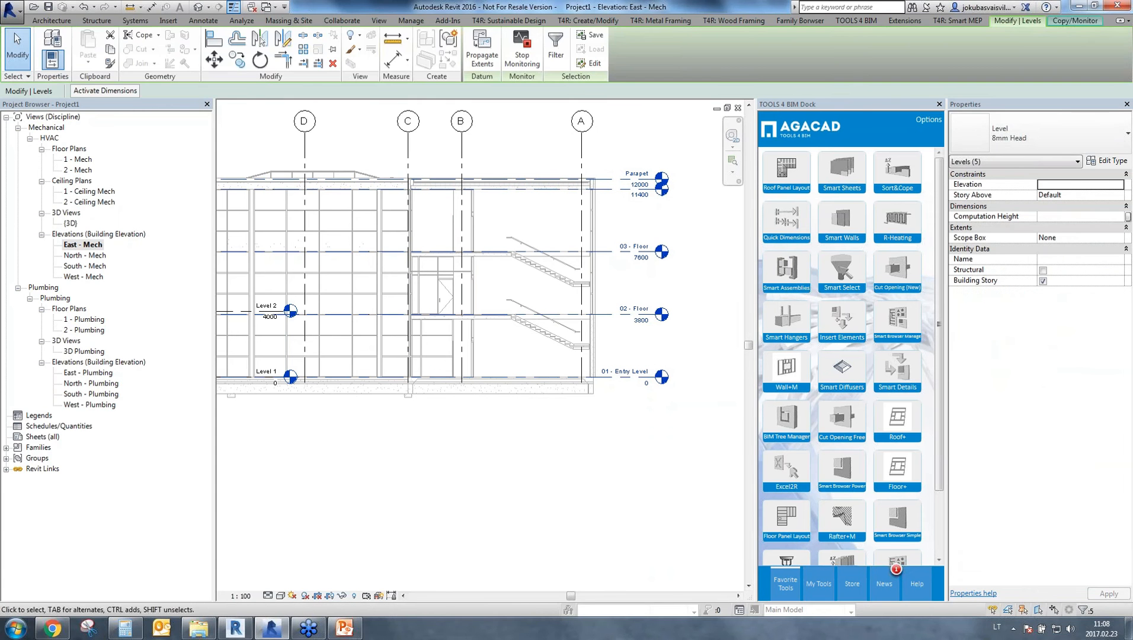
{"action": "left_click", "coordinate": [1077, 23]}
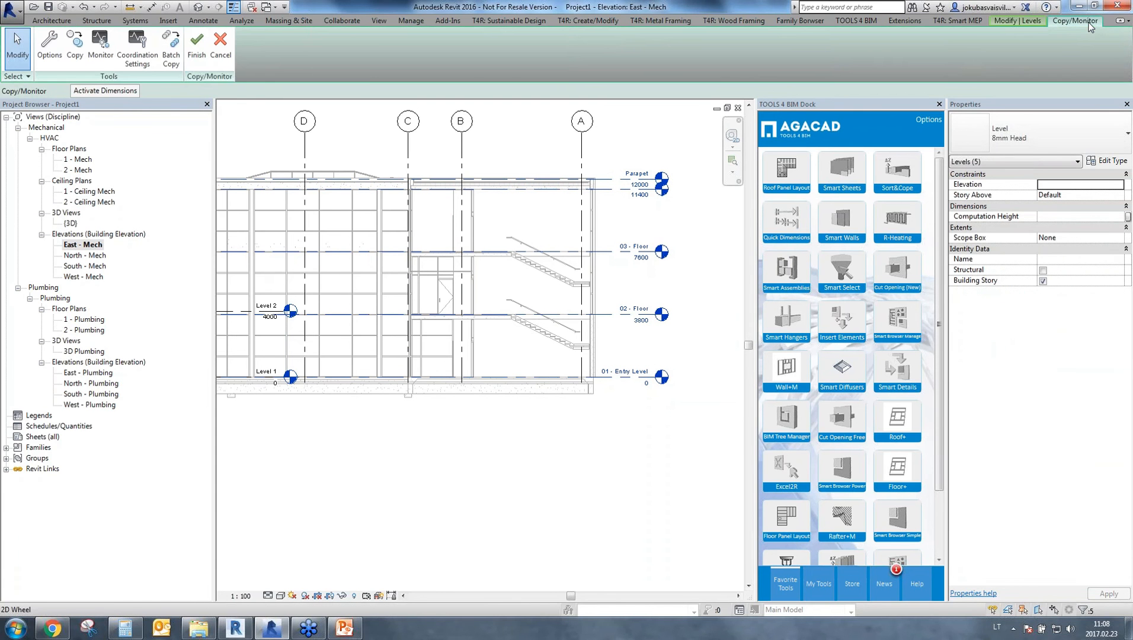
{"action": "left_click", "coordinate": [196, 57]}
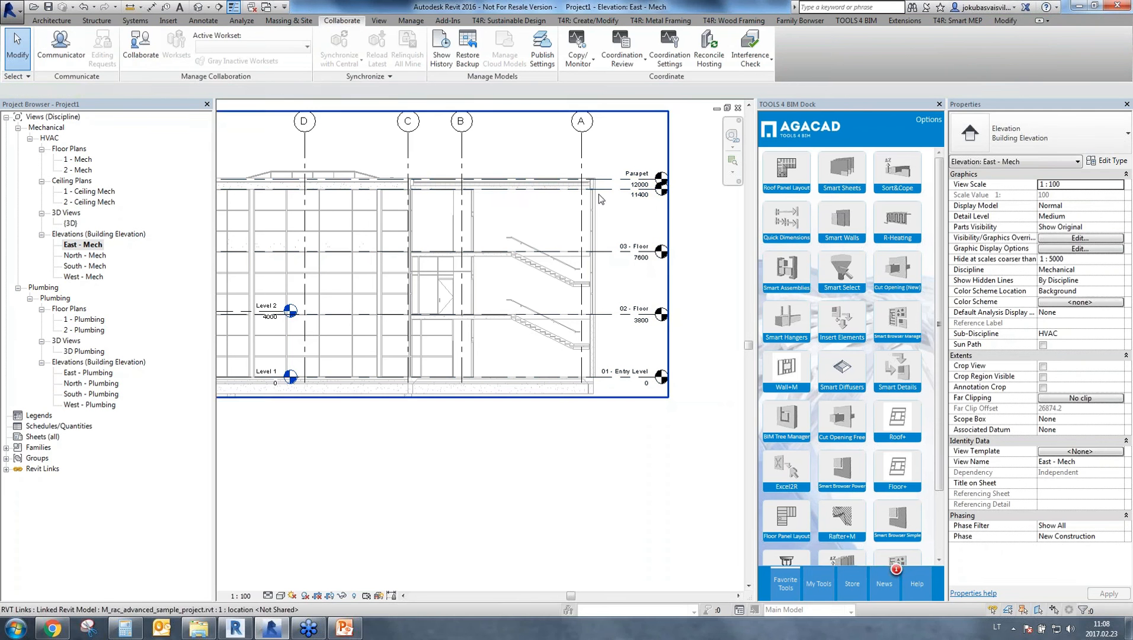
Check each copied level, from 01 - Entry Level to Parapet, by selecting it in the elevation, and clear the selection.
{"action": "left_click", "coordinate": [616, 190]}
{"action": "left_click", "coordinate": [613, 252]}
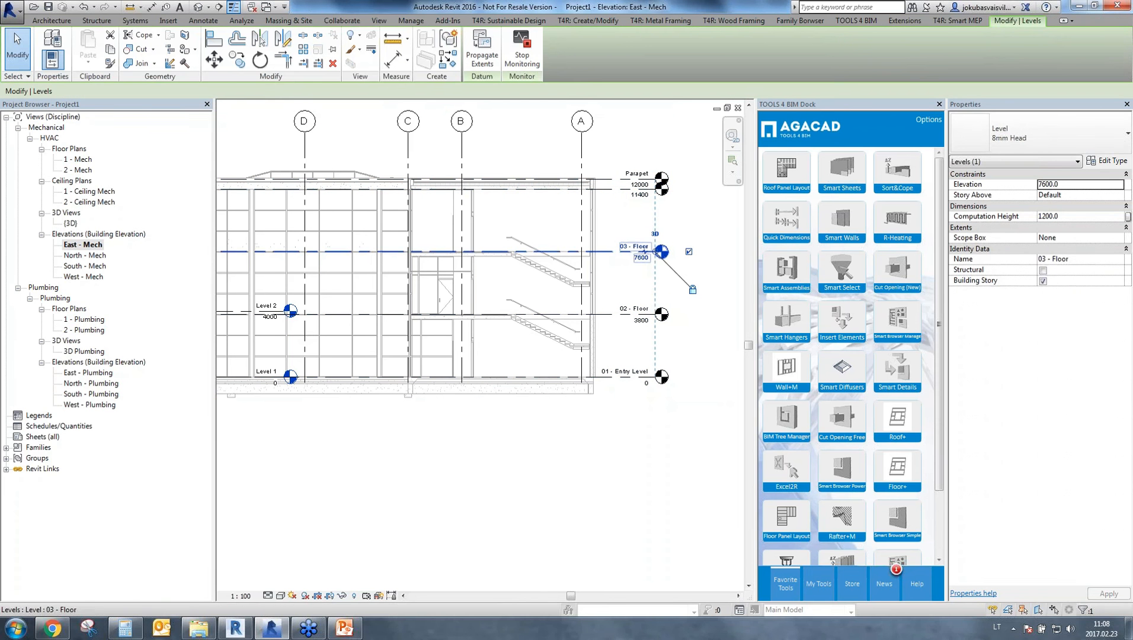
{"action": "left_click", "coordinate": [607, 316]}
{"action": "left_click", "coordinate": [603, 378]}
{"action": "left_click", "coordinate": [601, 315]}
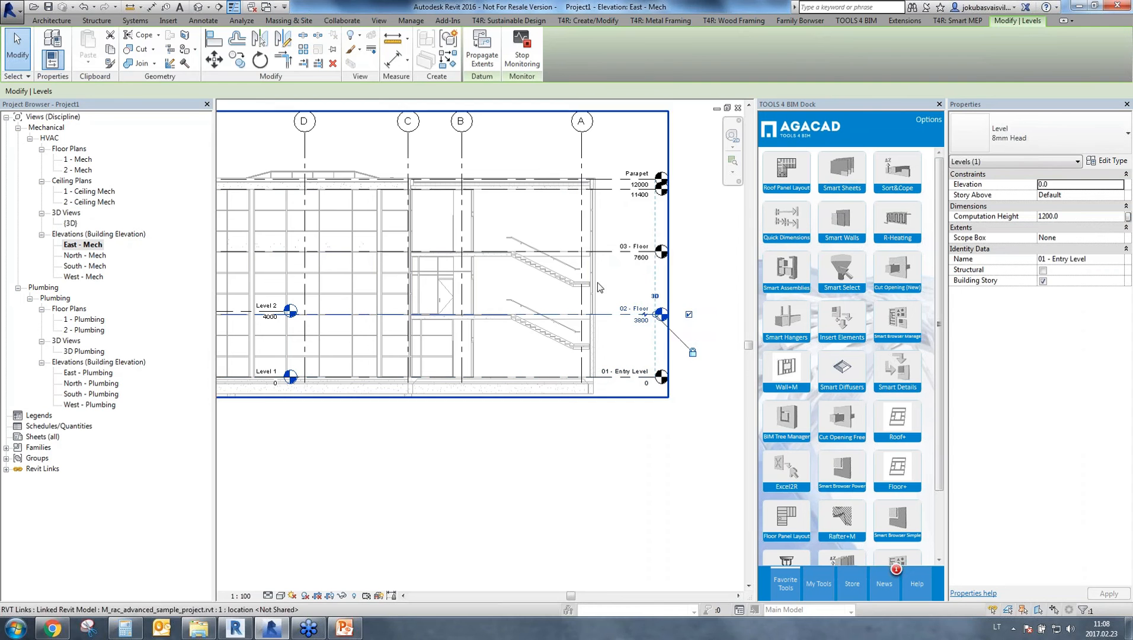
{"action": "left_click", "coordinate": [605, 253]}
{"action": "left_click", "coordinate": [606, 189]}
{"action": "left_click", "coordinate": [606, 179]}
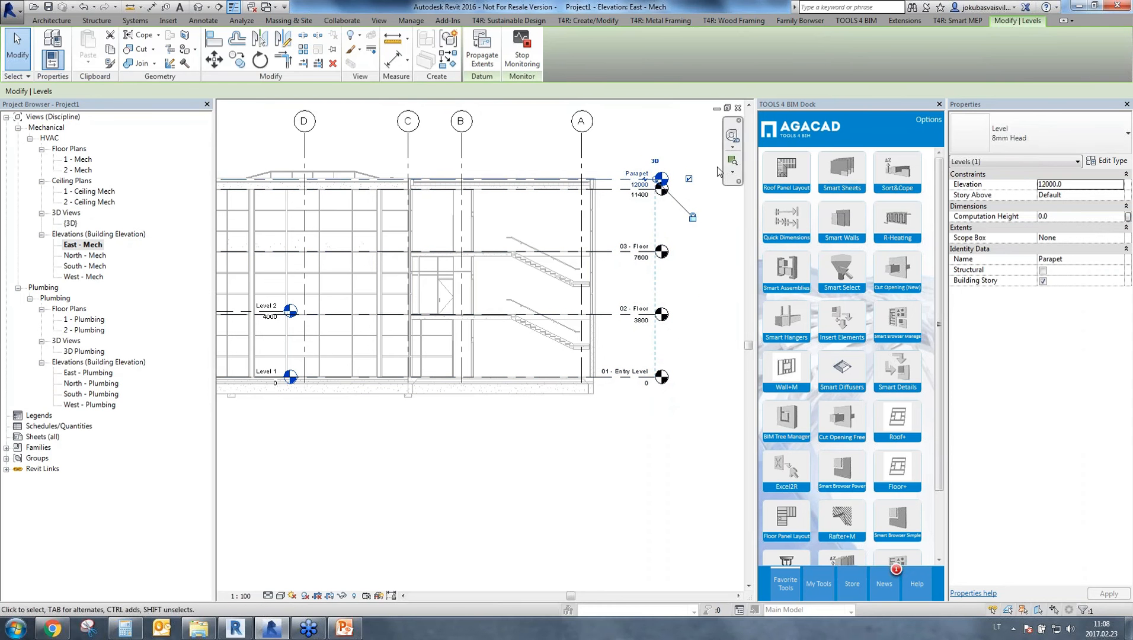
{"action": "left_click", "coordinate": [705, 360]}
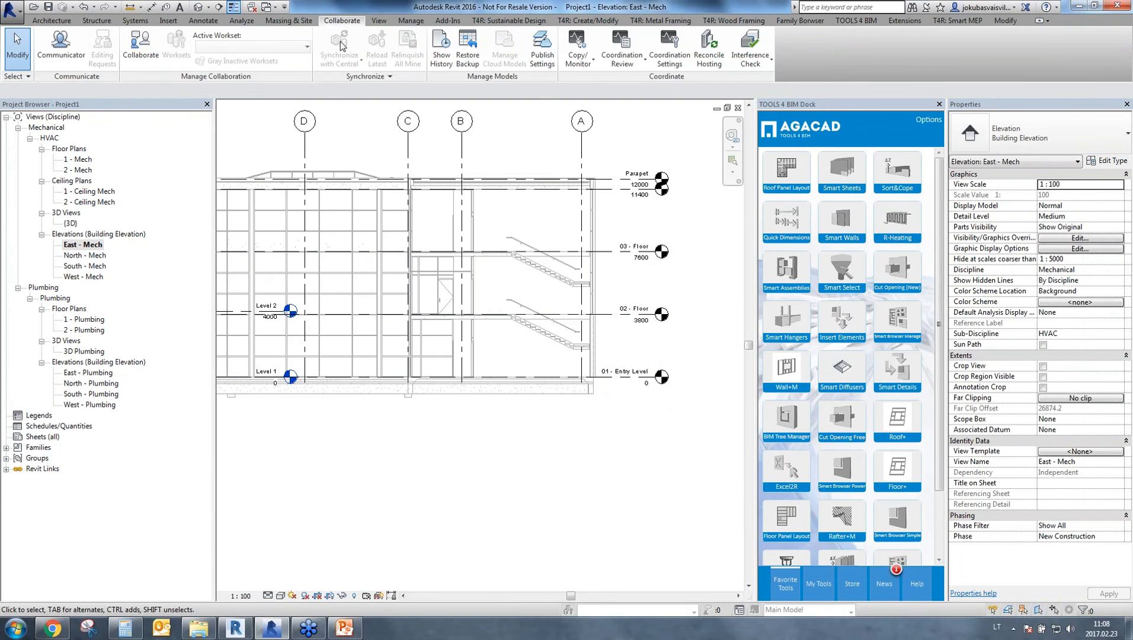
Create new floor plan views for 01 - Entry Level, 02 - Floor, 03 - Floor, Parapet and Roof.
{"action": "left_click", "coordinate": [379, 21]}
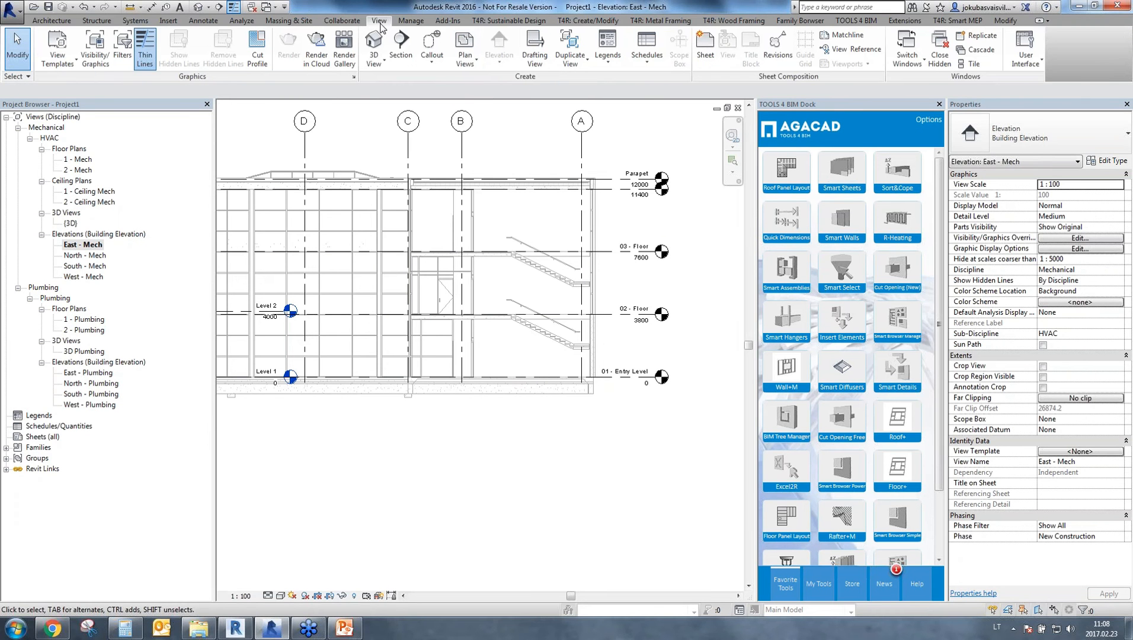
{"action": "left_click", "coordinate": [464, 61]}
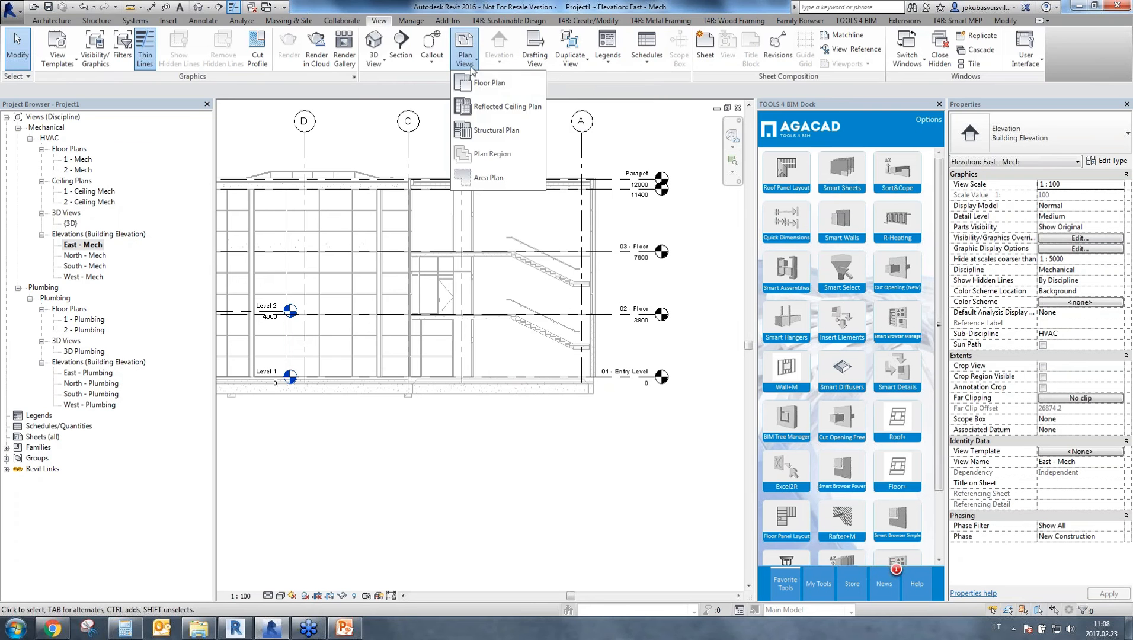
{"action": "left_click", "coordinate": [493, 93]}
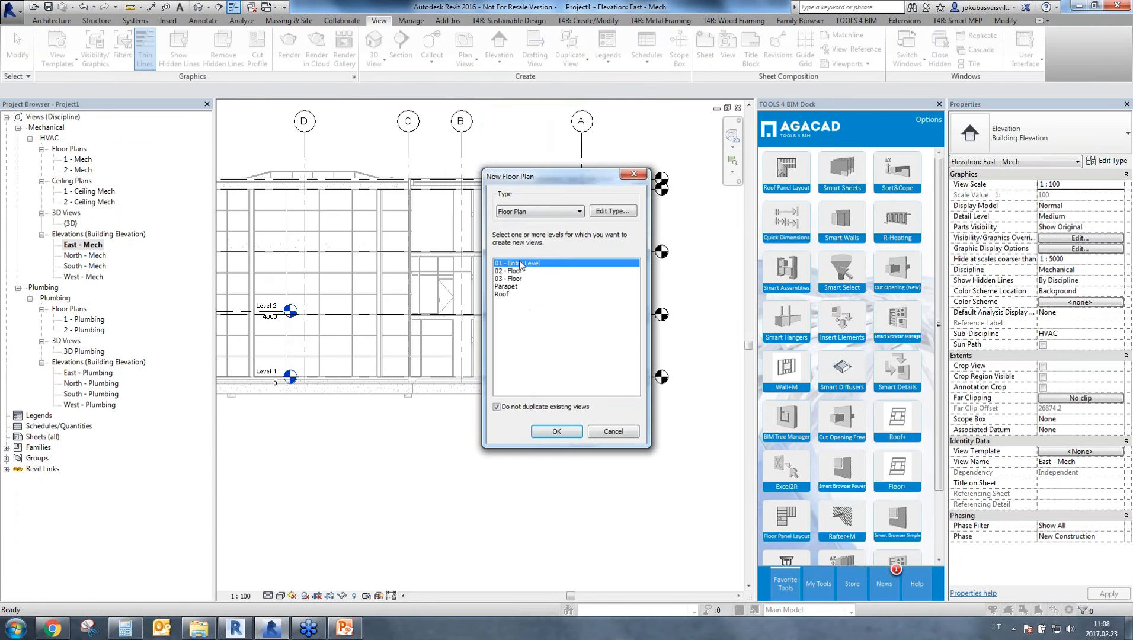
{"action": "left_click_drag", "start_coordinate": [521, 265], "coordinate": [511, 363]}
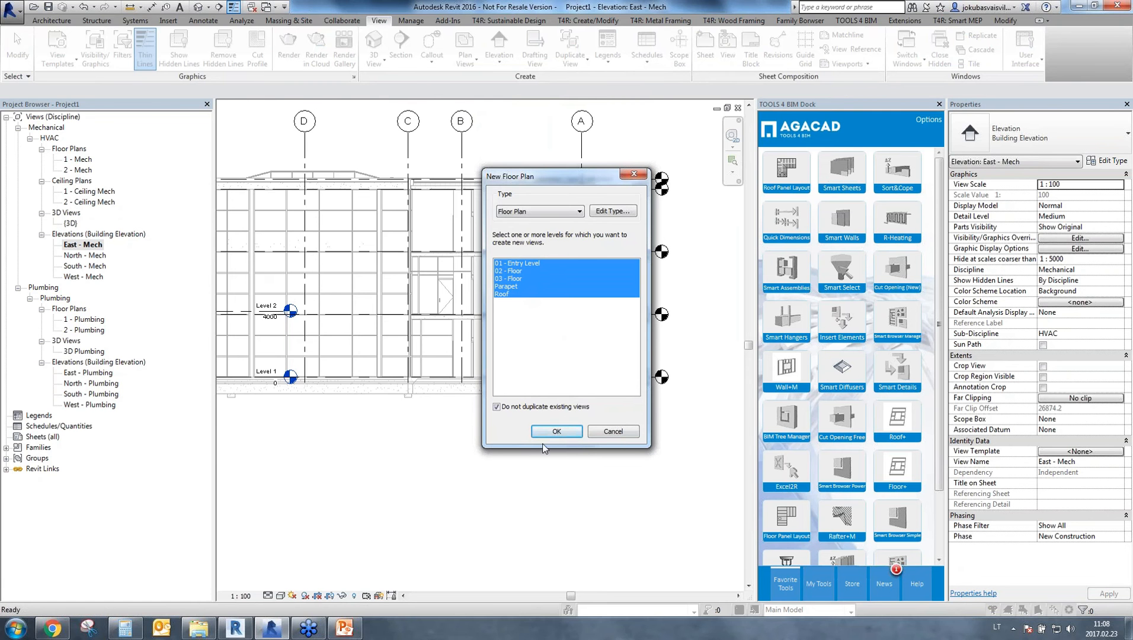
{"action": "left_click", "coordinate": [557, 434]}
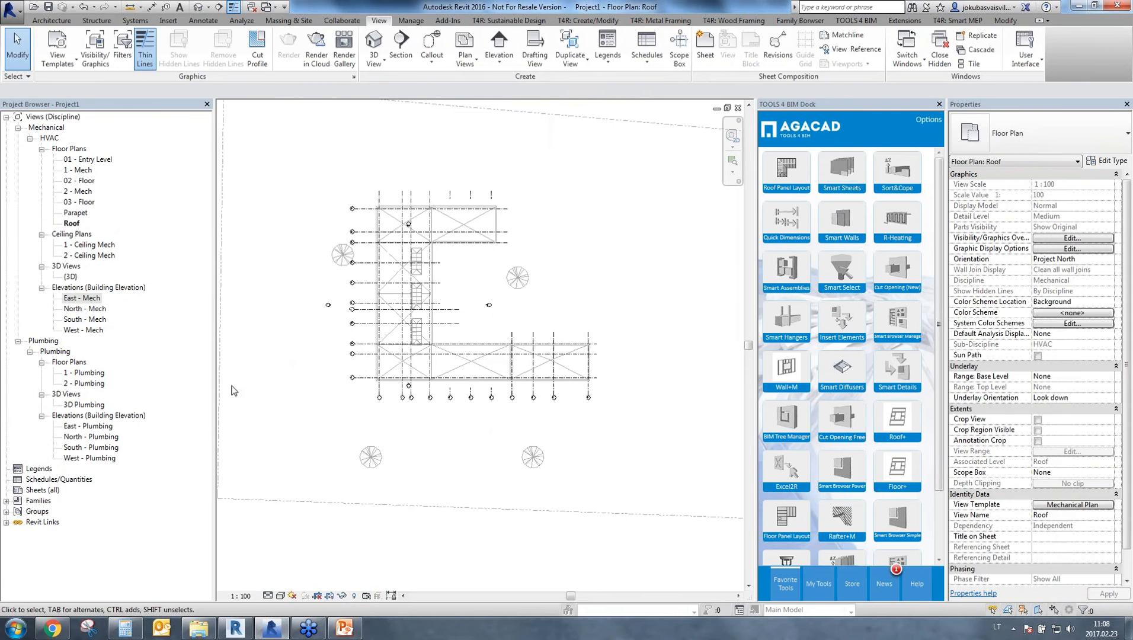
Delete the 1 - Mech and 2 - Mech floor plan views from the HVAC views.
{"action": "left_click", "coordinate": [79, 170]}
{"action": "left_click", "coordinate": [78, 192], "text": "ctrl"}
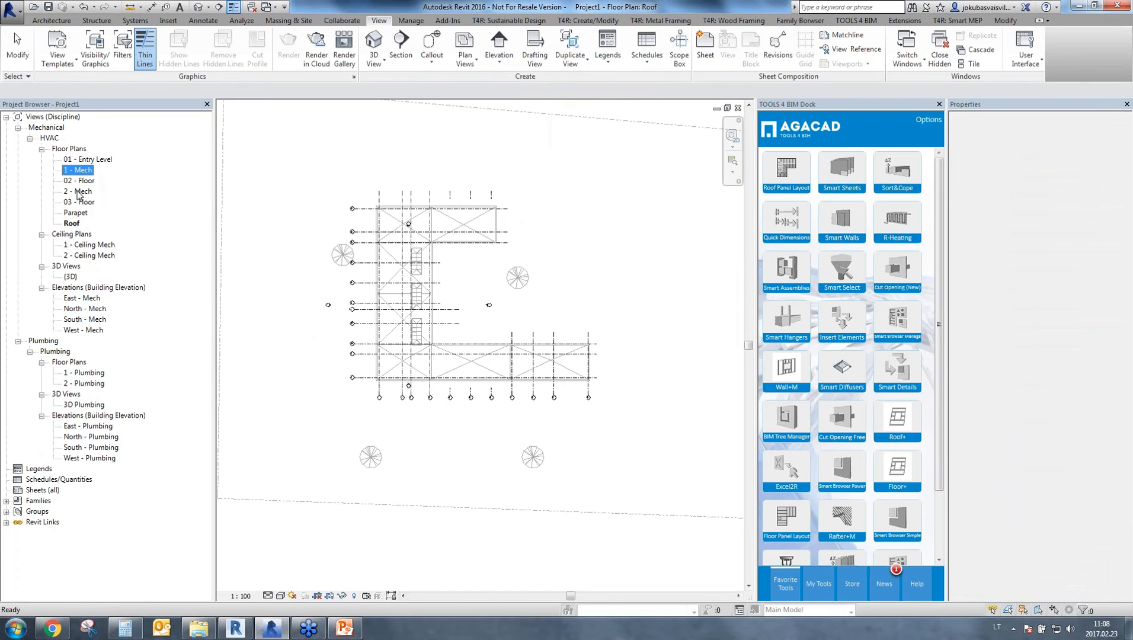
{"action": "key", "text": "Delete"}
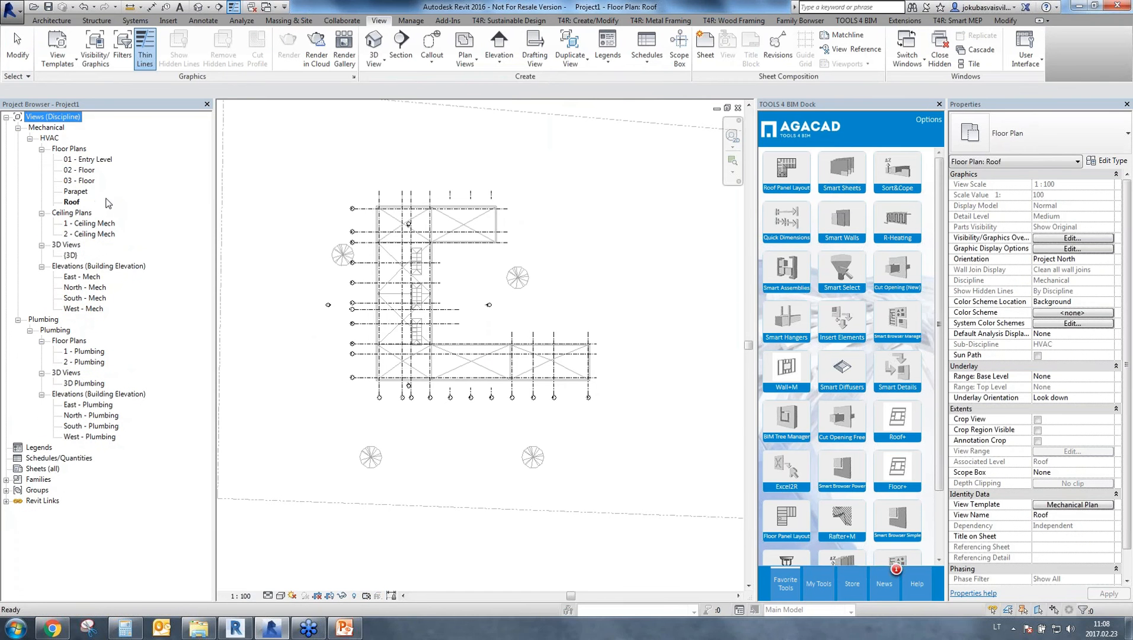
Go through the newly created HVAC floor plans and open the 01 - Entry Level plan.
{"action": "left_click", "coordinate": [95, 160]}
{"action": "key", "text": "Down"}
{"action": "key", "text": "Down"}
{"action": "key", "text": "Down"}
{"action": "key", "text": "Down"}
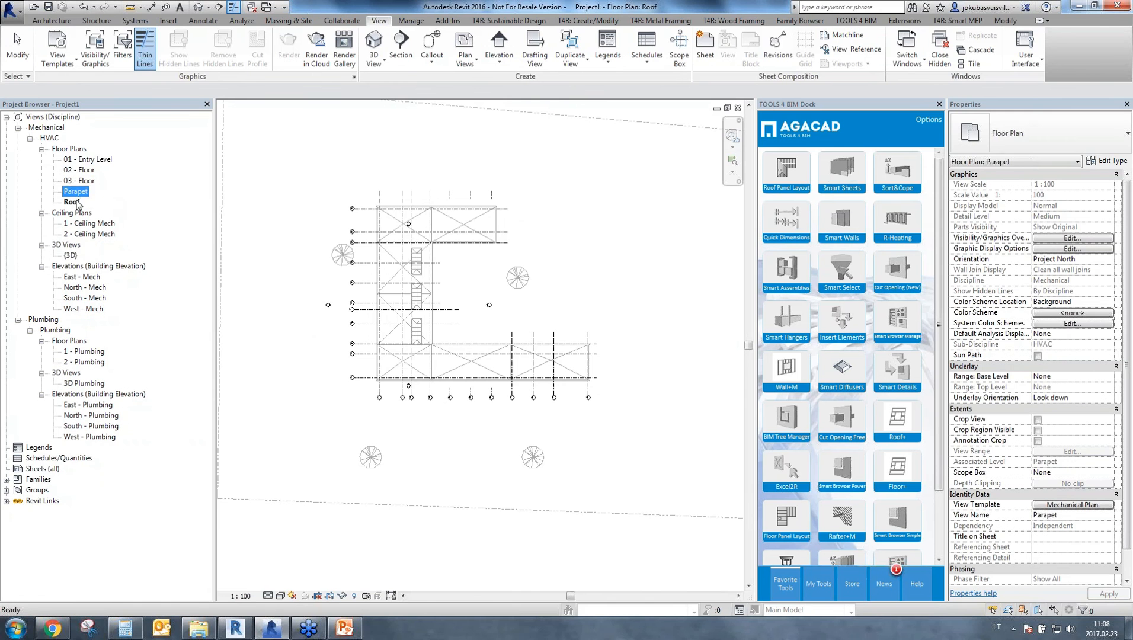
{"action": "double_click", "coordinate": [90, 160]}
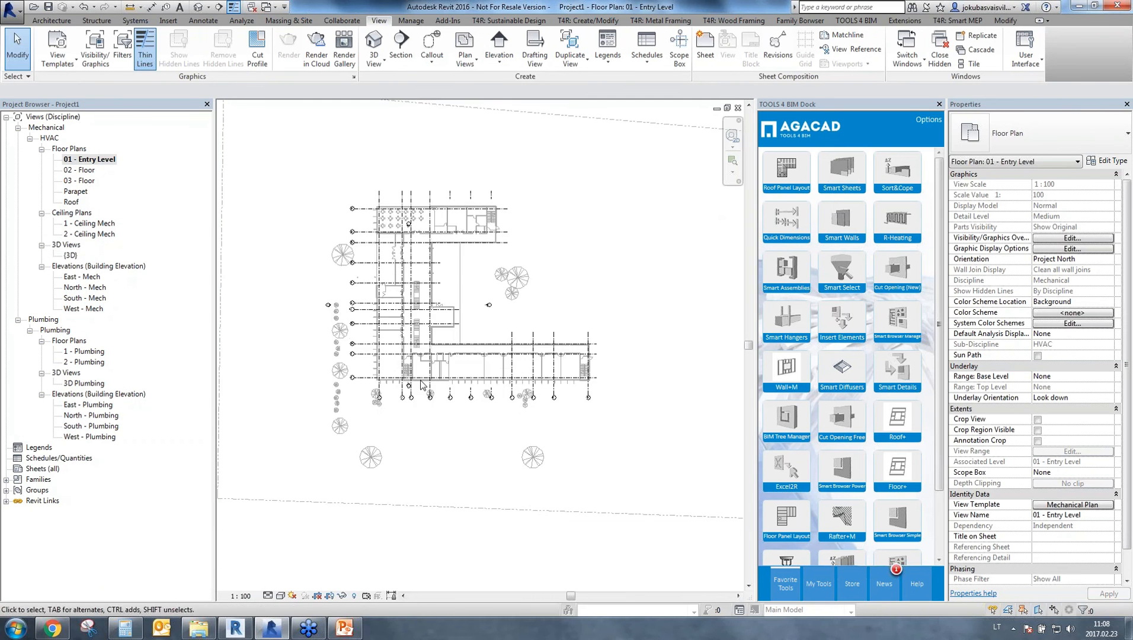
{"action": "middle_click_drag", "start_coordinate": [387, 345], "coordinate": [430, 337]}
{"action": "scroll", "coordinate": [430, 336], "scroll_direction": "up", "scroll_amount": 2}
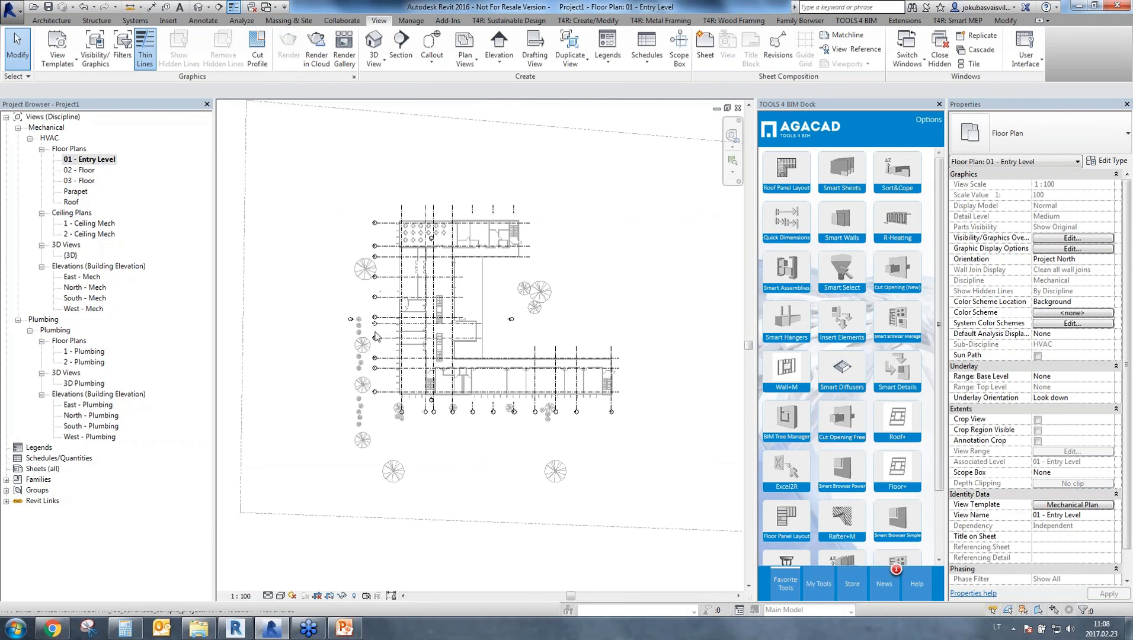
Turn on Room Bounding in the type properties of the linked M_rac_advanced_sample_project model and clear the selection.
{"action": "left_click", "coordinate": [425, 388]}
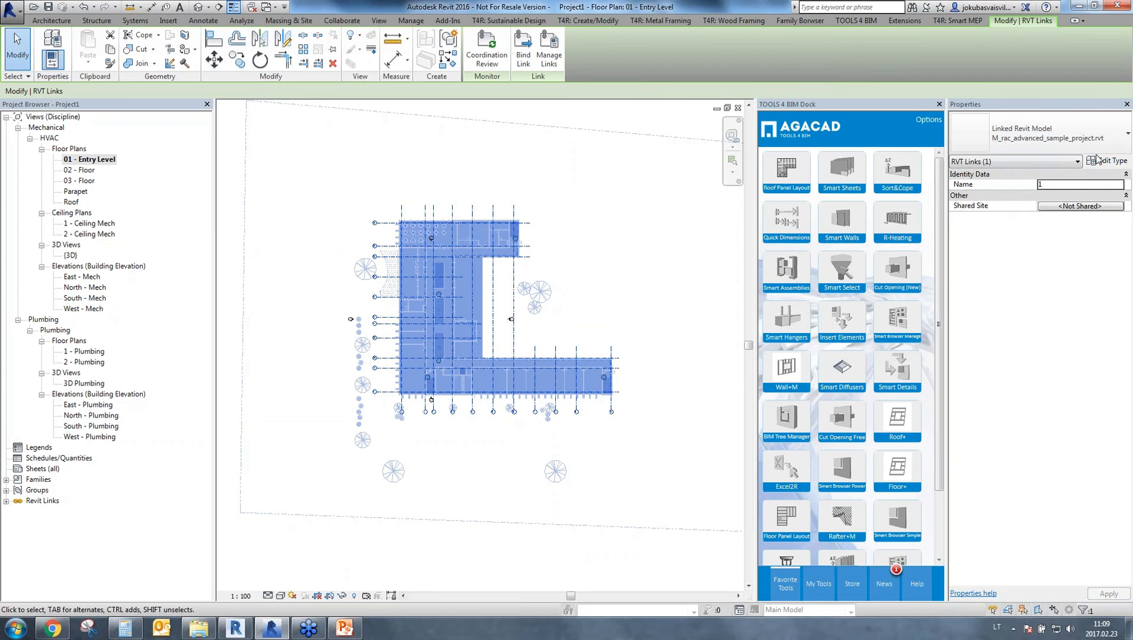
{"action": "left_click", "coordinate": [1102, 165]}
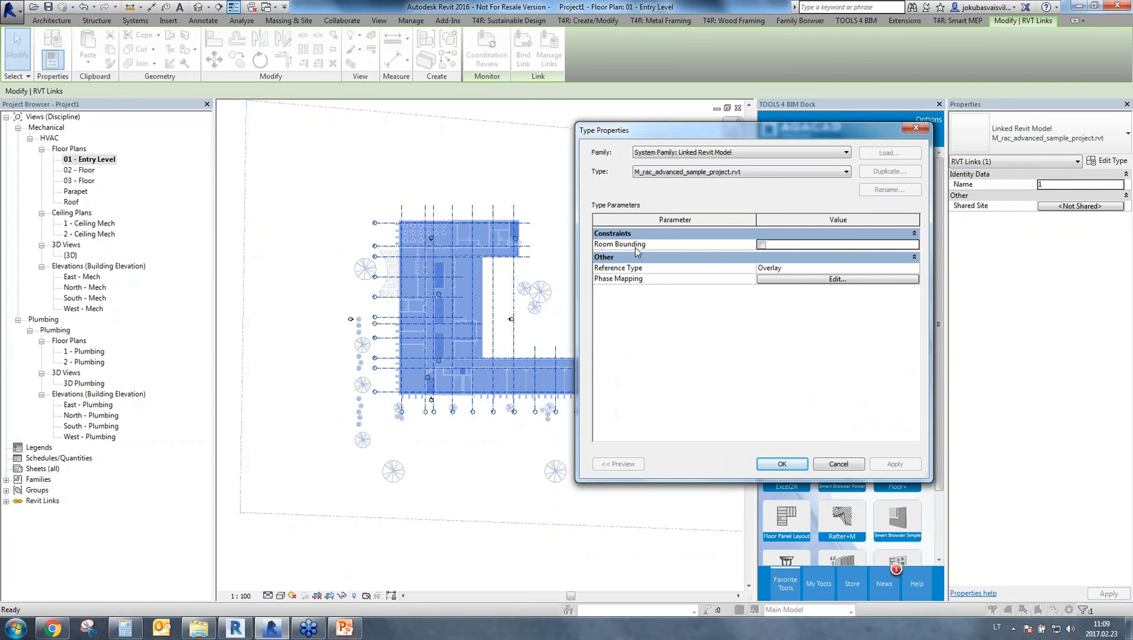
{"action": "left_click", "coordinate": [763, 245]}
{"action": "left_click", "coordinate": [791, 464]}
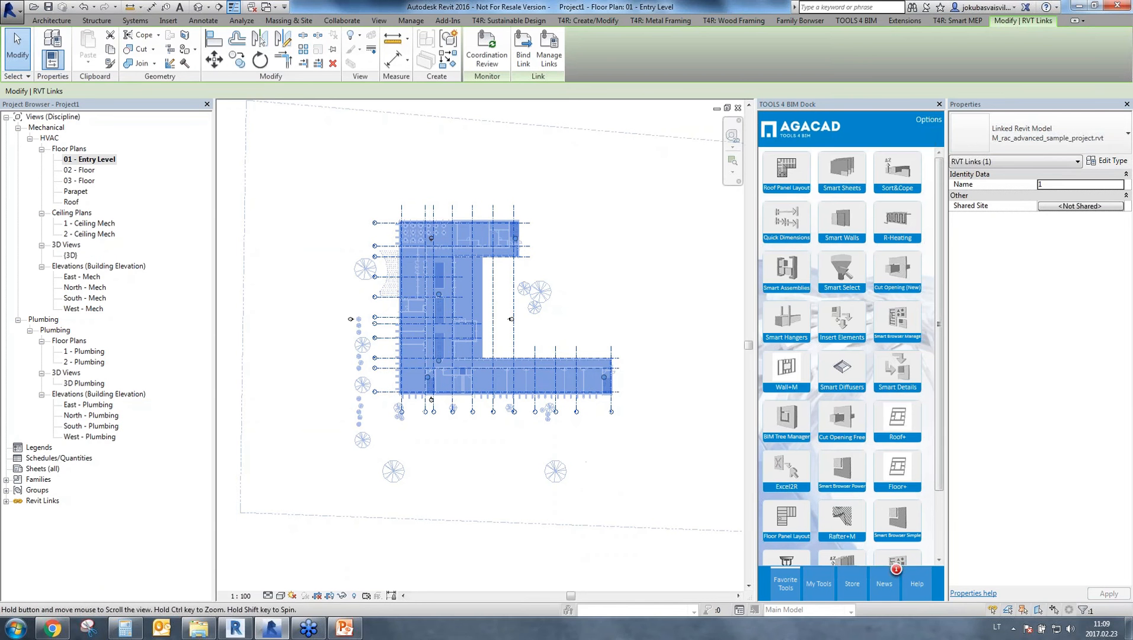
{"action": "scroll", "coordinate": [446, 347], "scroll_direction": "up", "scroll_amount": 2}
{"action": "key", "text": "Escape"}
{"action": "scroll", "coordinate": [461, 317], "scroll_direction": "down", "scroll_amount": 3}
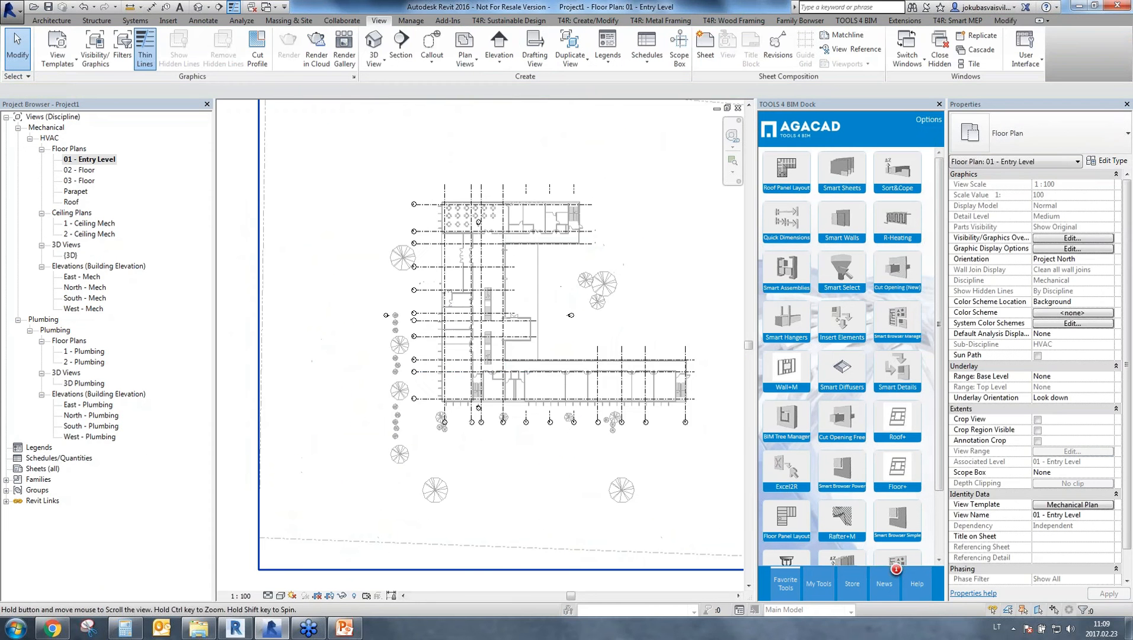
{"action": "scroll", "coordinate": [457, 264], "scroll_direction": "up", "scroll_amount": 3}
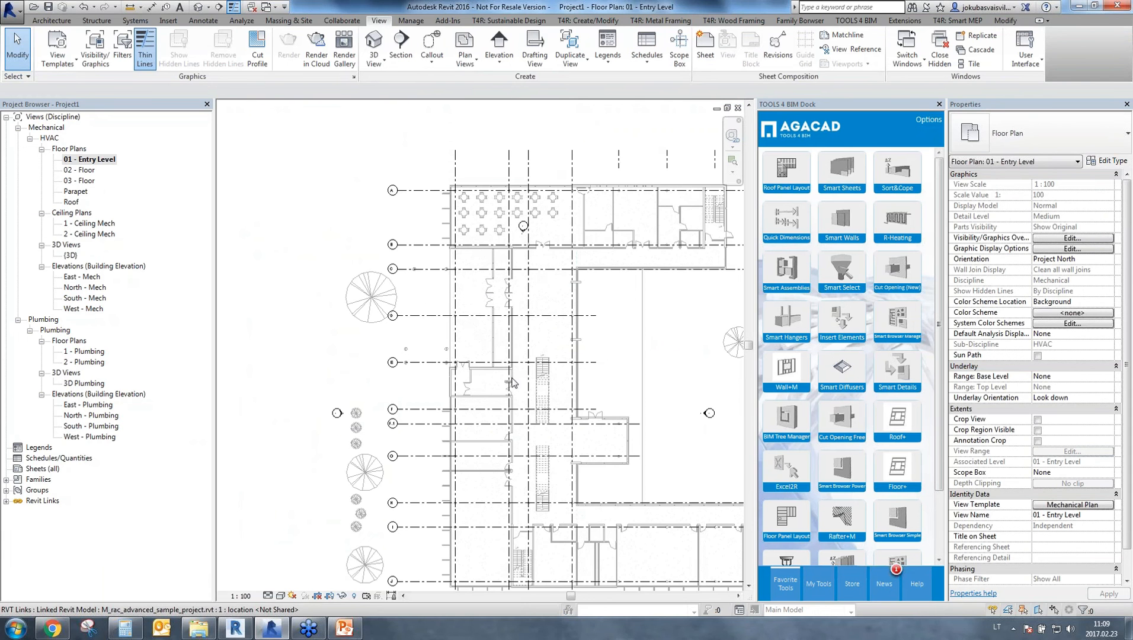
Place analytical spaces automatically in all enclosed areas of the 01 - Entry Level plan and end the Space command.
{"action": "middle_click_drag", "start_coordinate": [464, 443], "coordinate": [453, 332]}
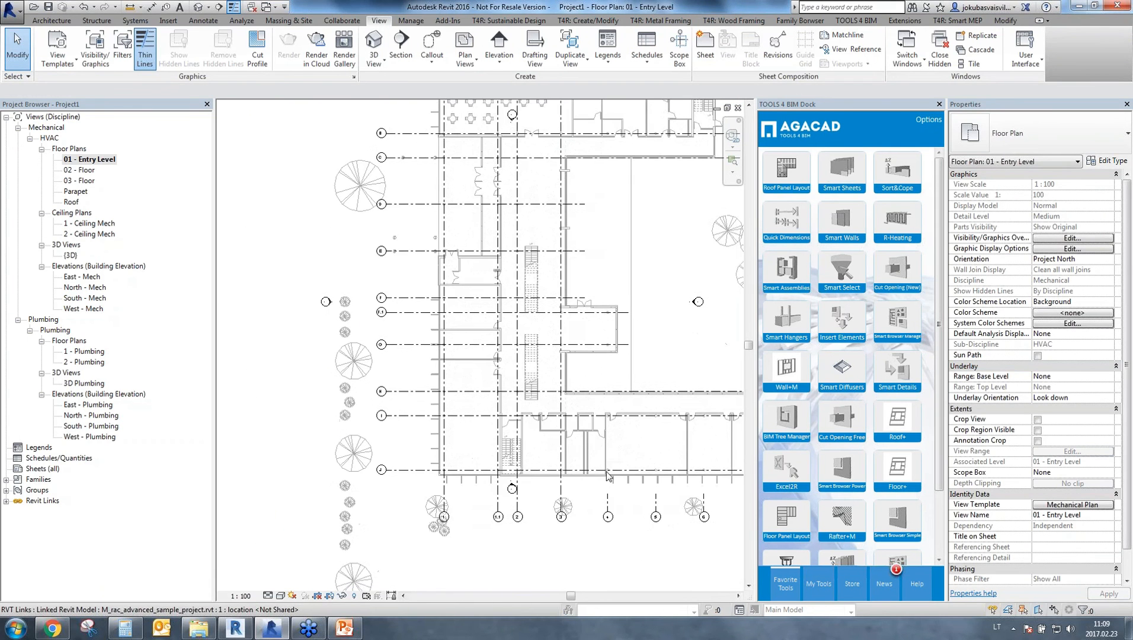
{"action": "scroll", "coordinate": [607, 474], "scroll_direction": "down", "scroll_amount": 5}
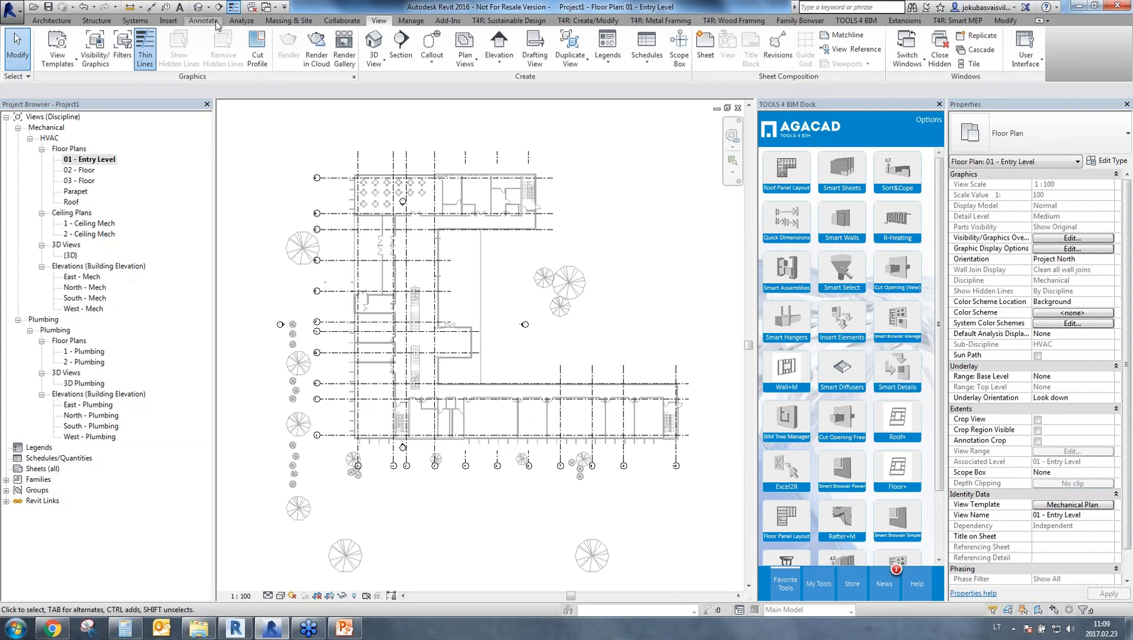
{"action": "left_click", "coordinate": [241, 21]}
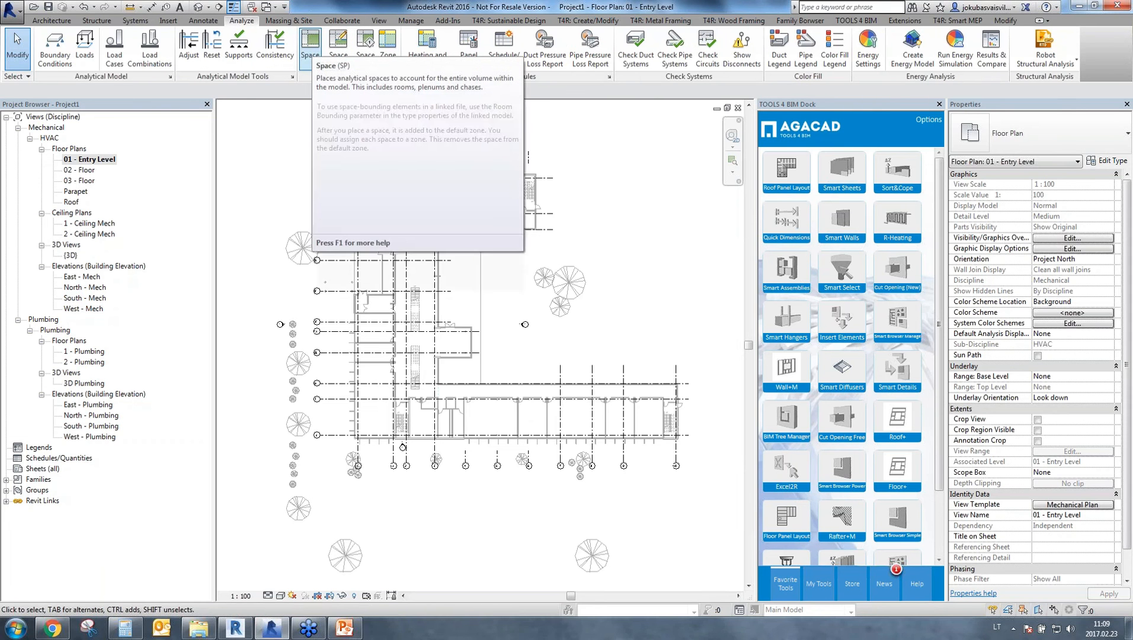
{"action": "left_click", "coordinate": [312, 49]}
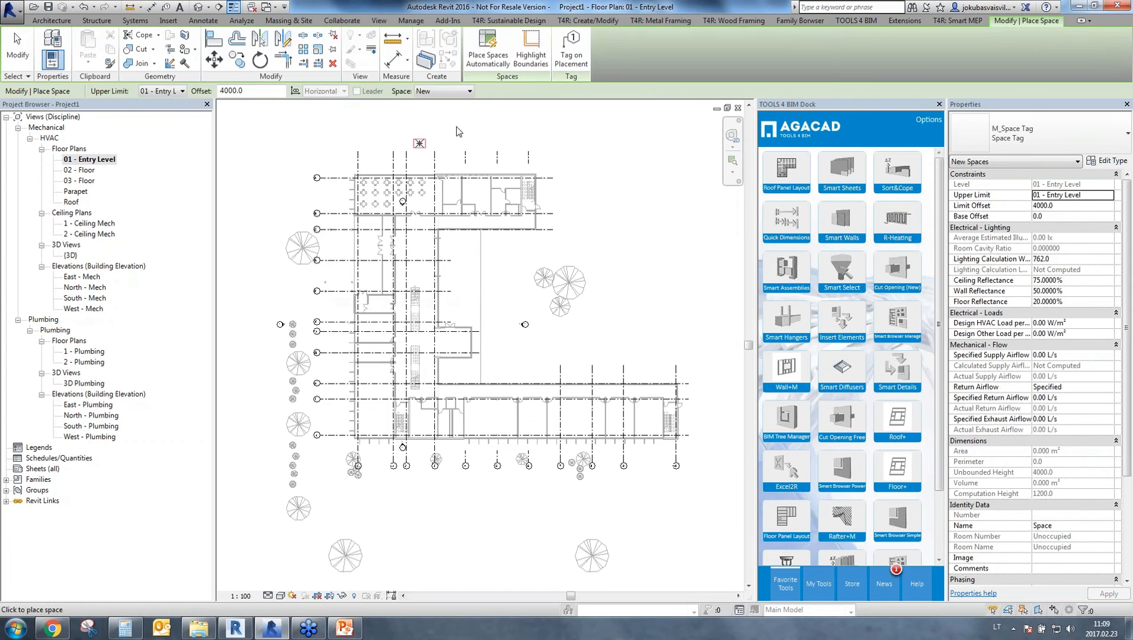
{"action": "left_click", "coordinate": [492, 43]}
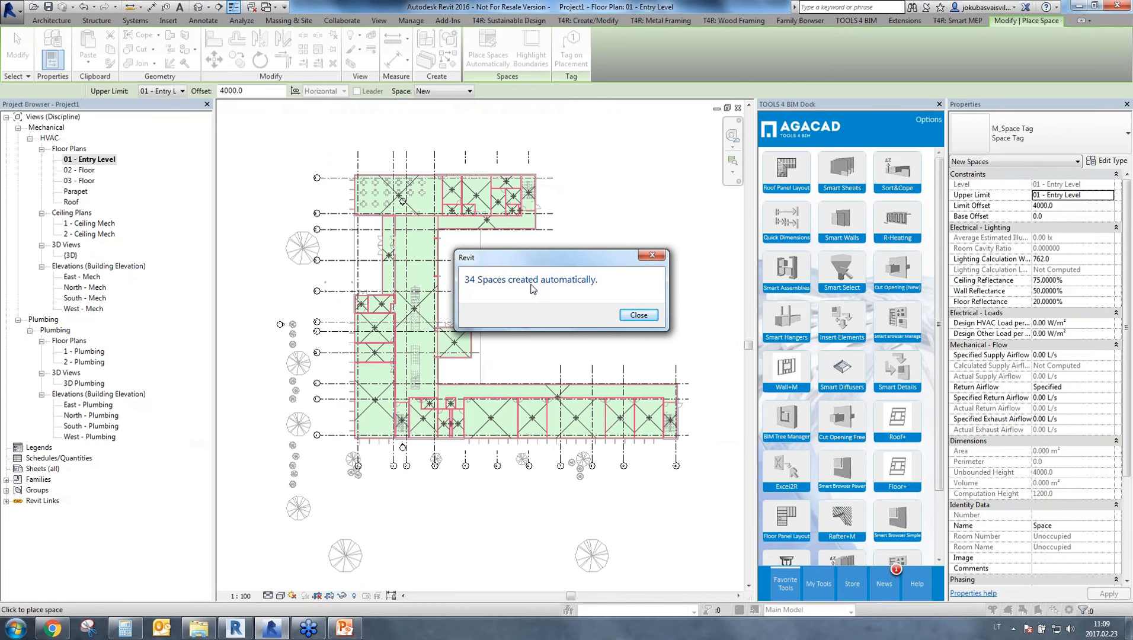
{"action": "left_click", "coordinate": [637, 314]}
{"action": "key", "text": "Escape"}
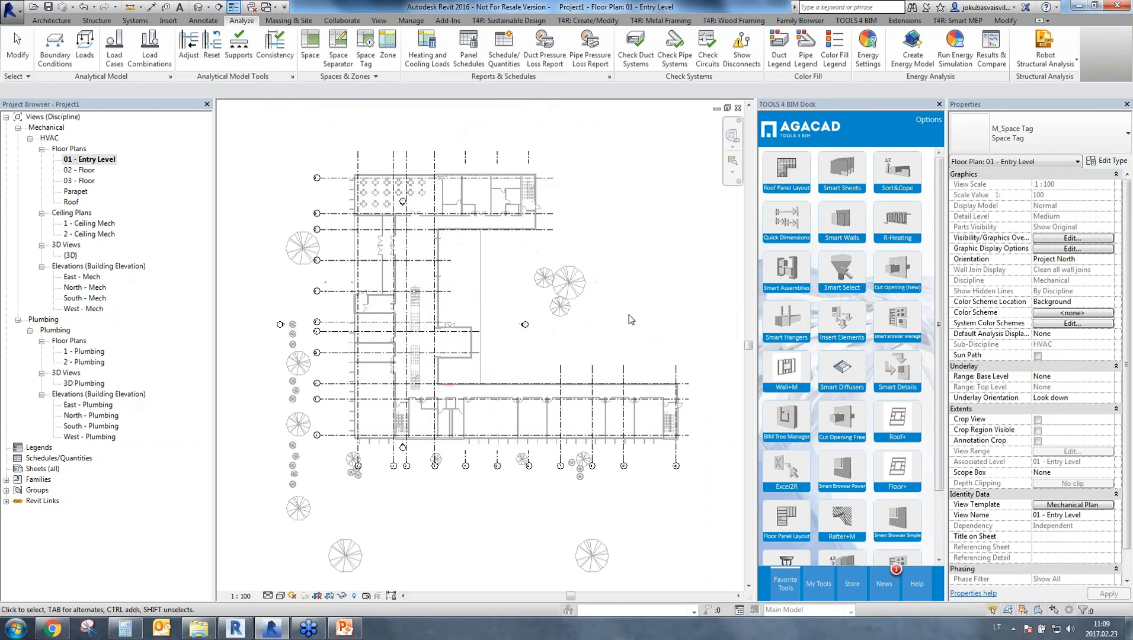
{"action": "middle_click_drag", "start_coordinate": [555, 332], "coordinate": [558, 259]}
{"action": "middle_click_drag", "start_coordinate": [535, 368], "coordinate": [528, 416]}
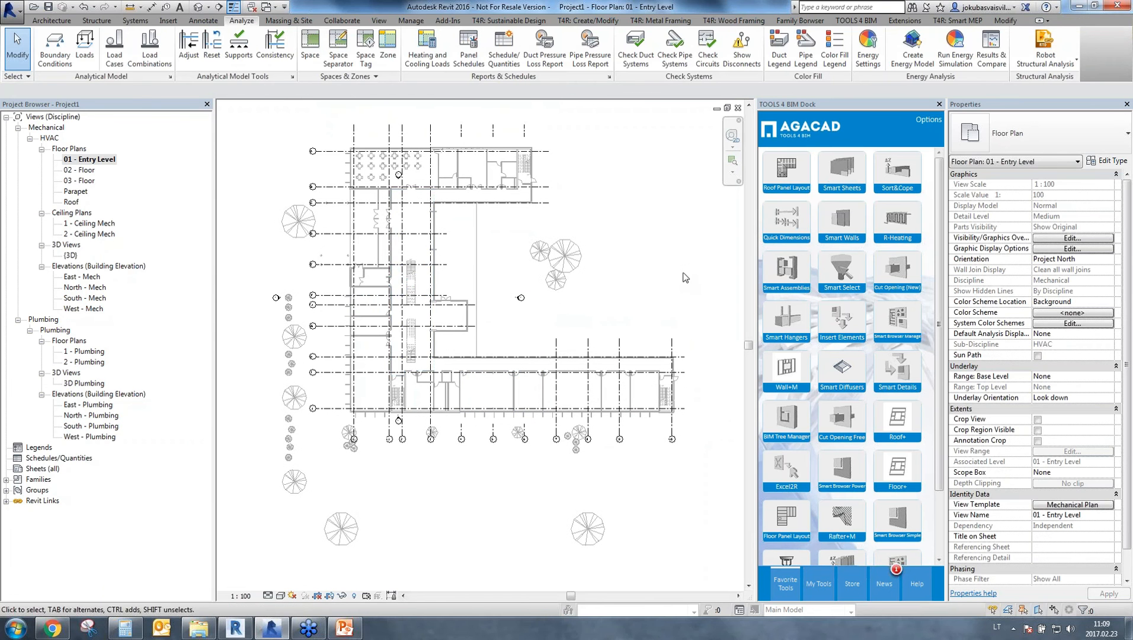
{"action": "left_click", "coordinate": [1062, 239]}
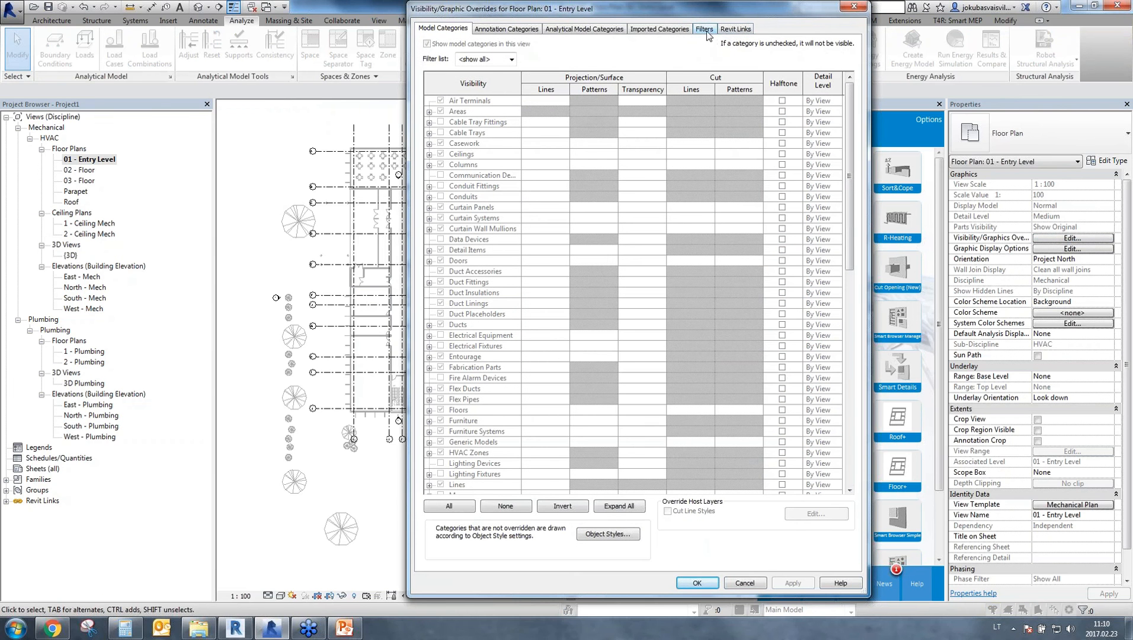
{"action": "left_click", "coordinate": [854, 6]}
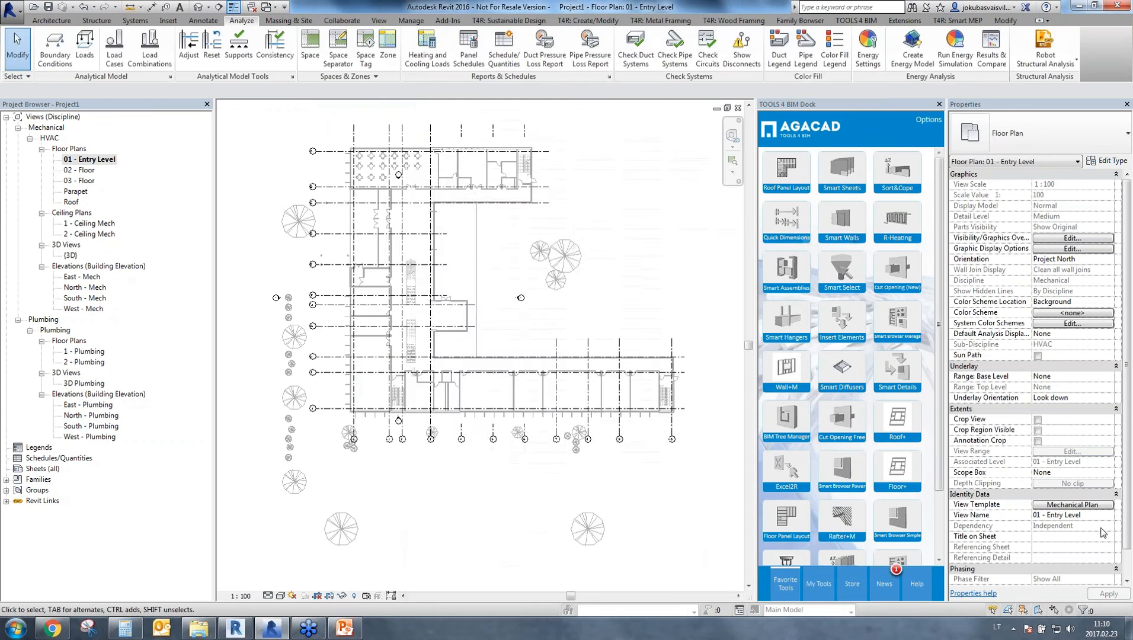
Turn on the Interior and Reference subcategories of Spaces in the Mechanical Plan view template's model overrides and apply the template.
{"action": "left_click", "coordinate": [1066, 504]}
{"action": "left_click", "coordinate": [603, 294]}
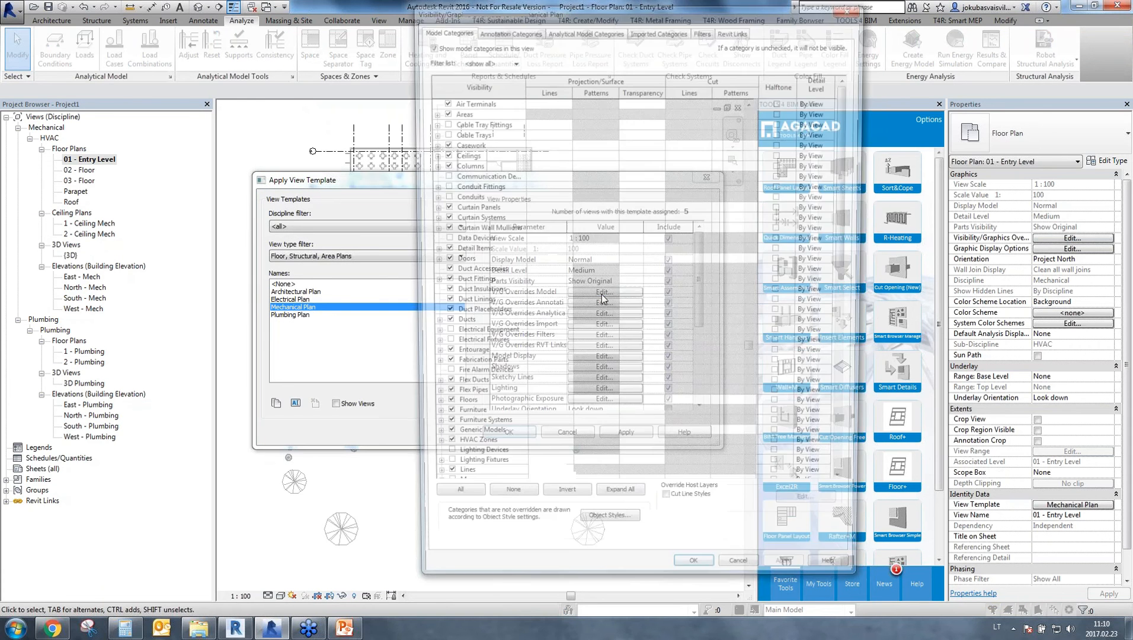
{"action": "scroll", "coordinate": [517, 432], "scroll_direction": "down", "scroll_amount": 7}
{"action": "scroll", "coordinate": [488, 445], "scroll_direction": "down", "scroll_amount": 7}
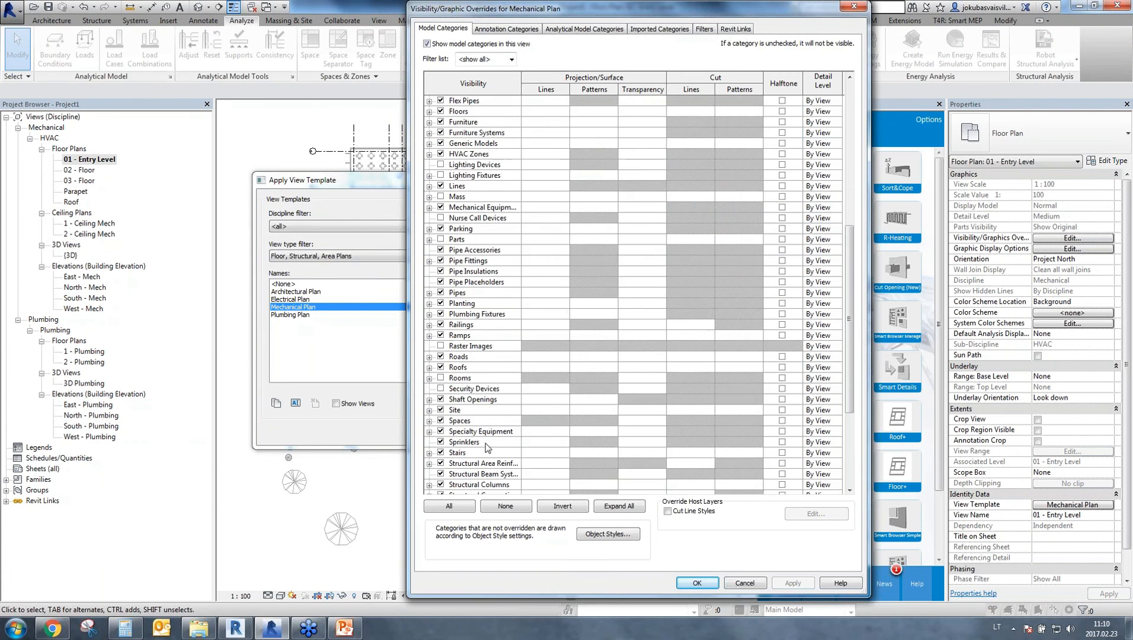
{"action": "left_click", "coordinate": [475, 239]}
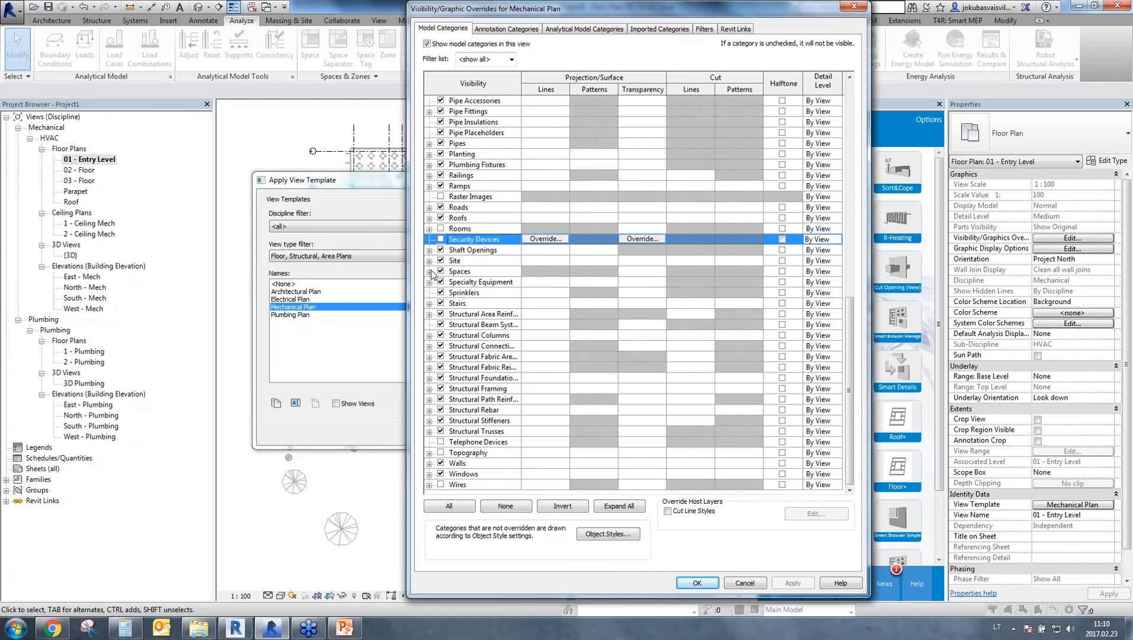
{"action": "left_click", "coordinate": [429, 272]}
{"action": "left_click", "coordinate": [453, 292]}
{"action": "left_click", "coordinate": [453, 303]}
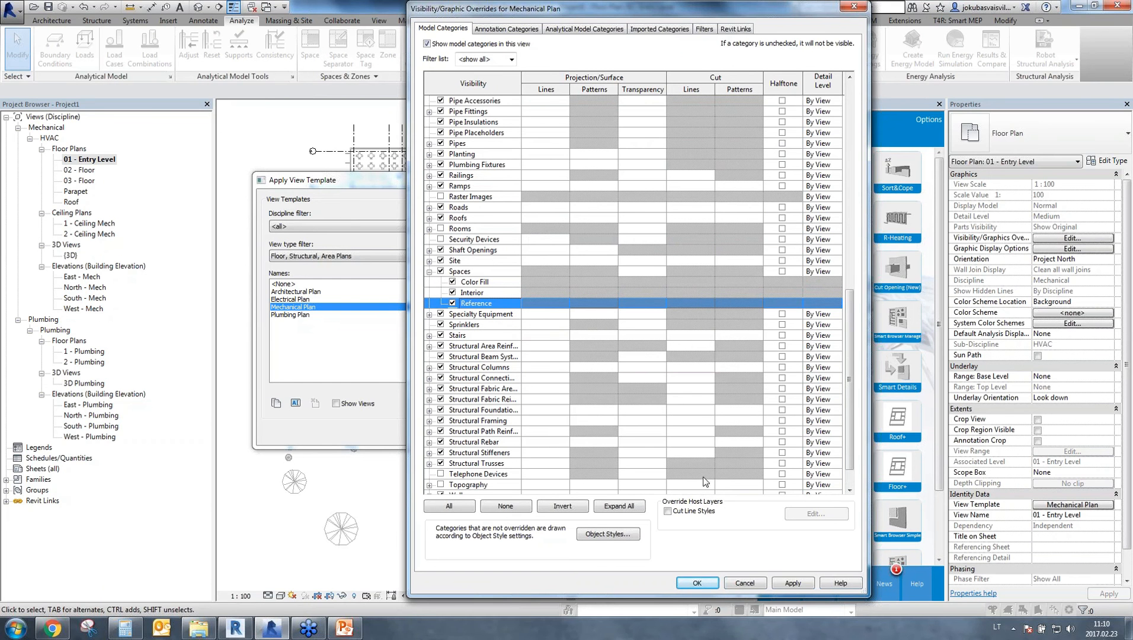
{"action": "left_click", "coordinate": [791, 584]}
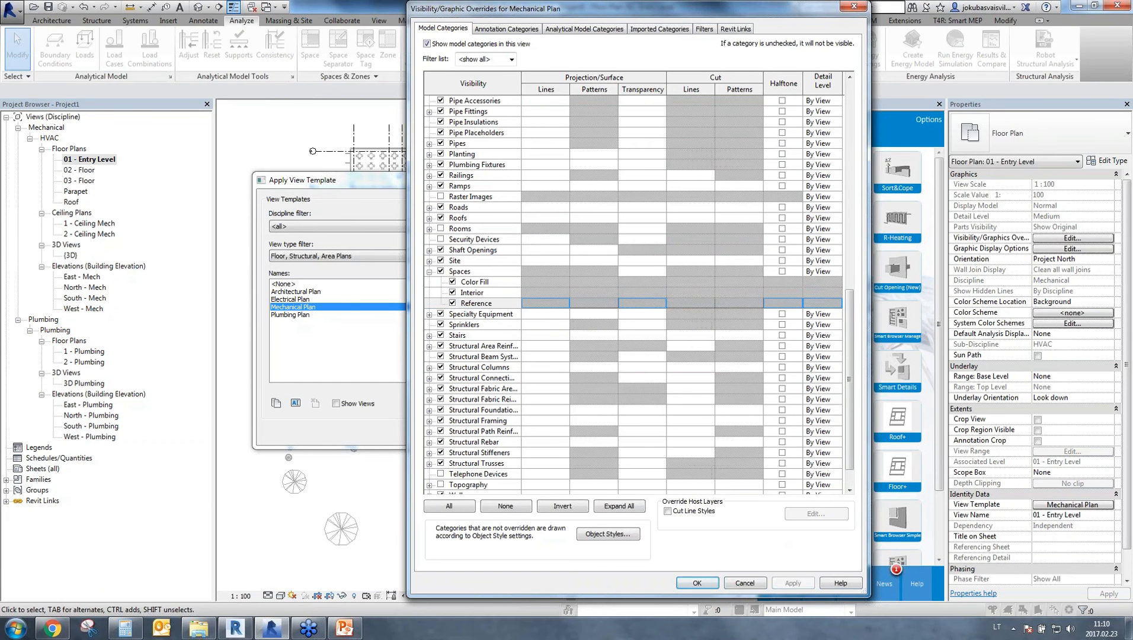
{"action": "left_click", "coordinate": [698, 583]}
{"action": "left_click", "coordinate": [509, 436]}
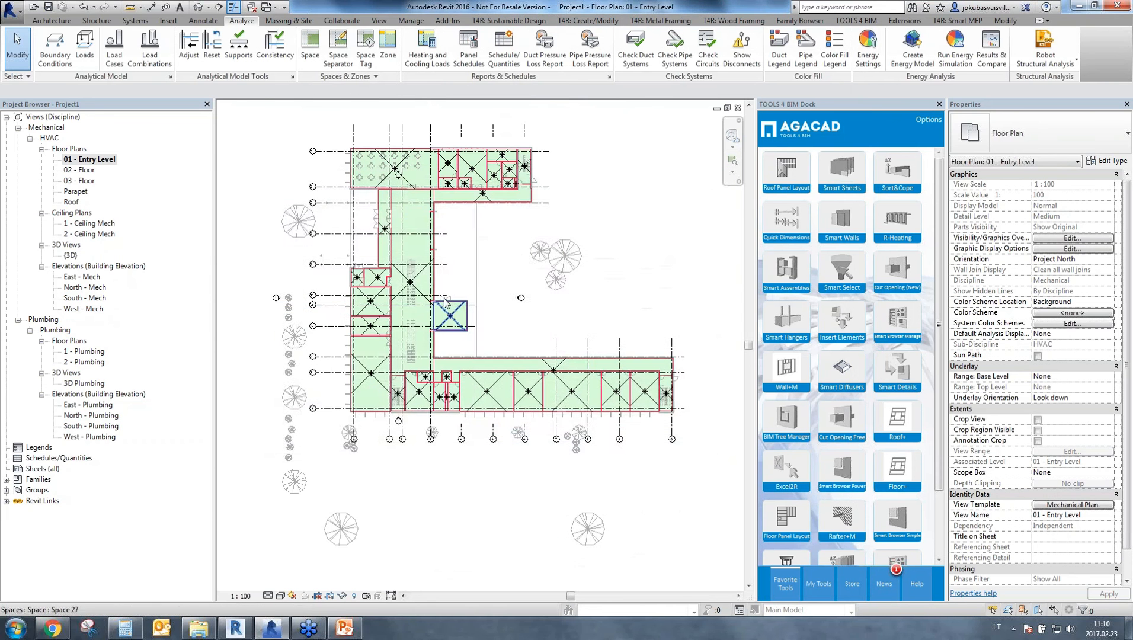
Examine the properties of the large space in the building's northwest corner and clear the selection.
{"action": "scroll", "coordinate": [446, 303], "scroll_direction": "up", "scroll_amount": 3}
{"action": "middle_click_drag", "start_coordinate": [617, 442], "coordinate": [534, 566]}
{"action": "left_click", "coordinate": [384, 204]}
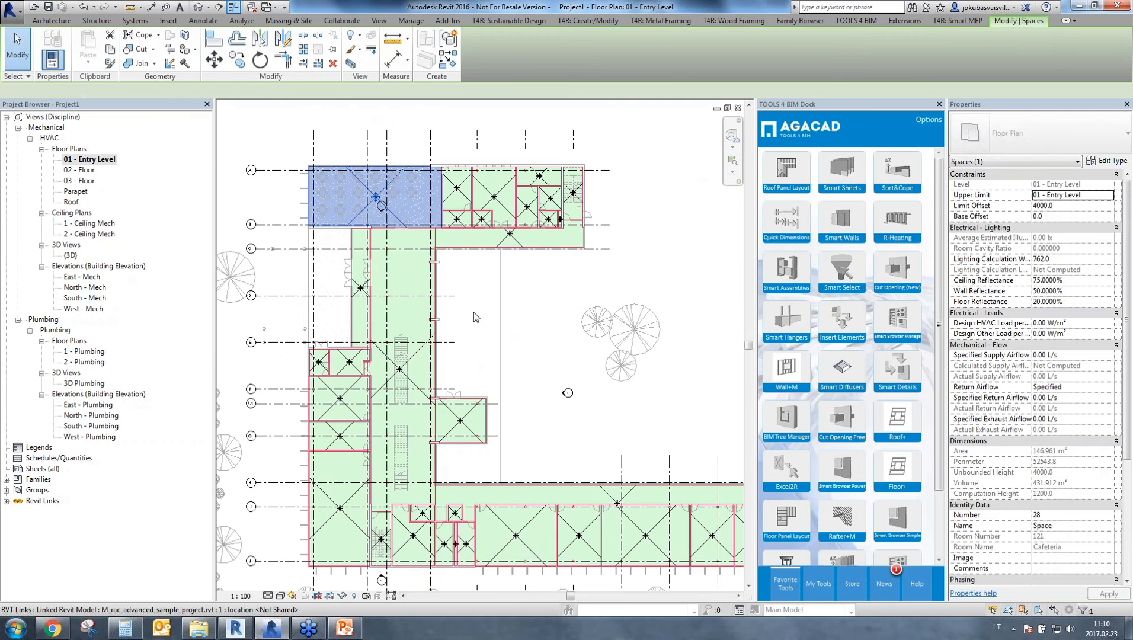
{"action": "left_click", "coordinate": [511, 363]}
{"action": "scroll", "coordinate": [581, 426], "scroll_direction": "down", "scroll_amount": 2}
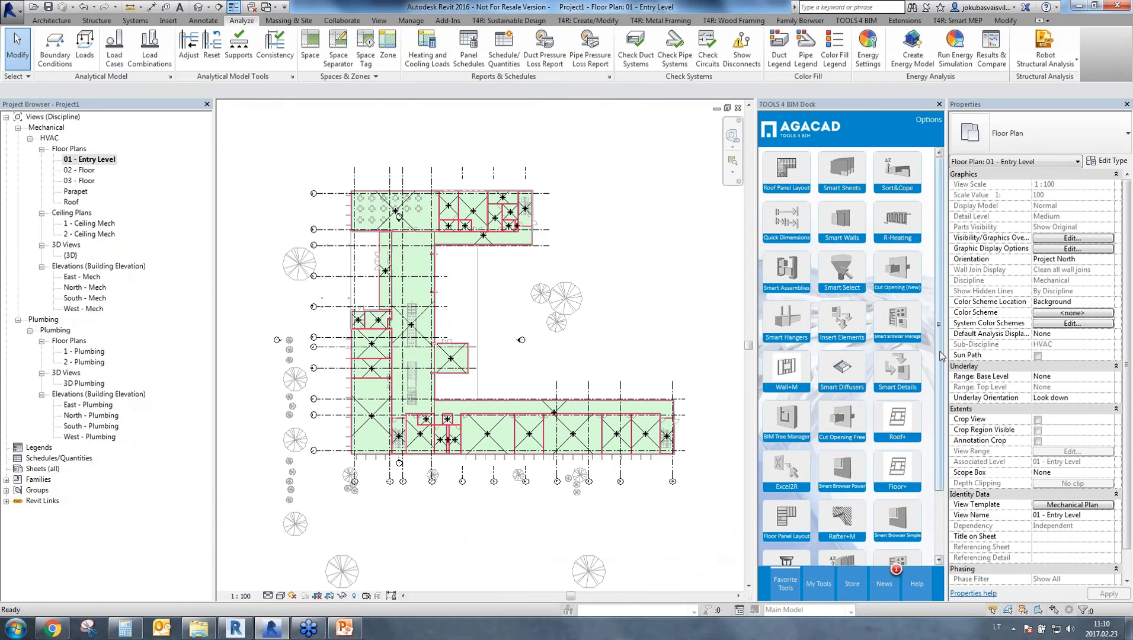
Move Smart Sprinklers to the first position among the favorite tools and show its commands.
{"action": "left_click_drag", "start_coordinate": [934, 354], "coordinate": [938, 401]}
{"action": "scroll", "coordinate": [830, 492], "scroll_direction": "up", "scroll_amount": 2}
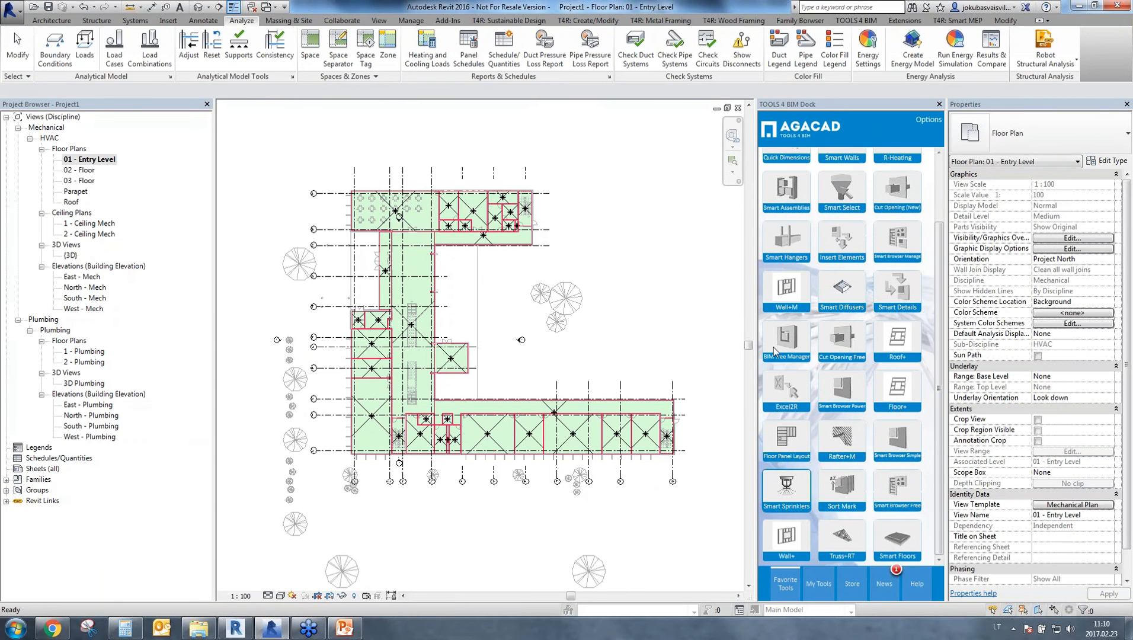
{"action": "scroll", "coordinate": [777, 353], "scroll_direction": "up", "scroll_amount": 2}
{"action": "left_click_drag", "start_coordinate": [771, 159], "coordinate": [772, 160]}
{"action": "left_click", "coordinate": [784, 172]}
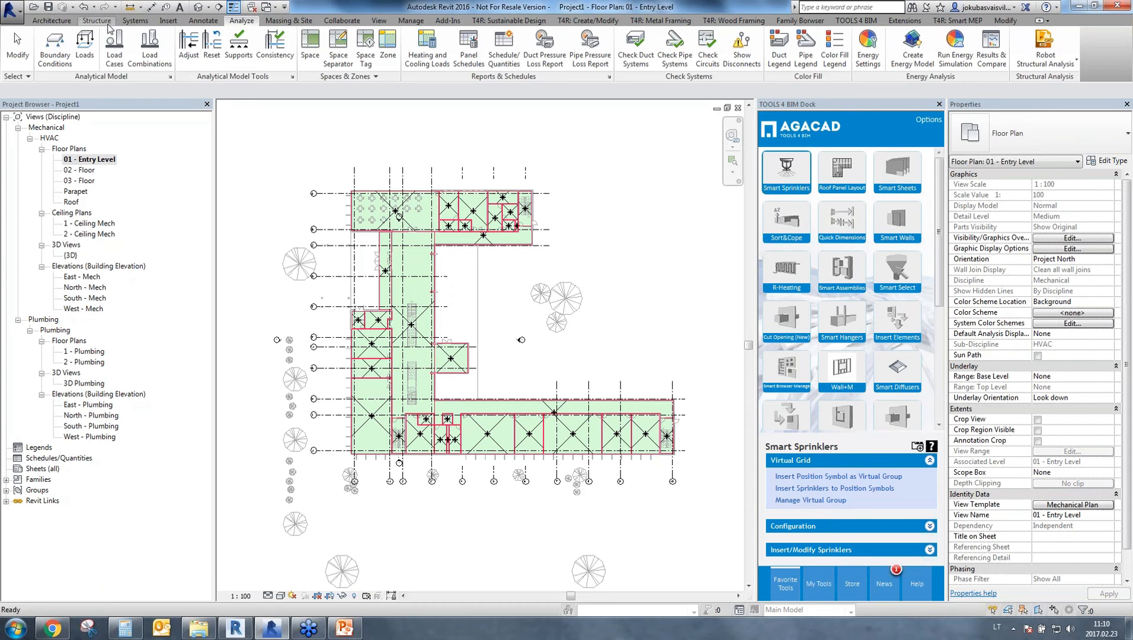
Start inserting position symbols as a virtual group in Space 13, using its south exterior wall as the base wall.
{"action": "left_click", "coordinate": [136, 21]}
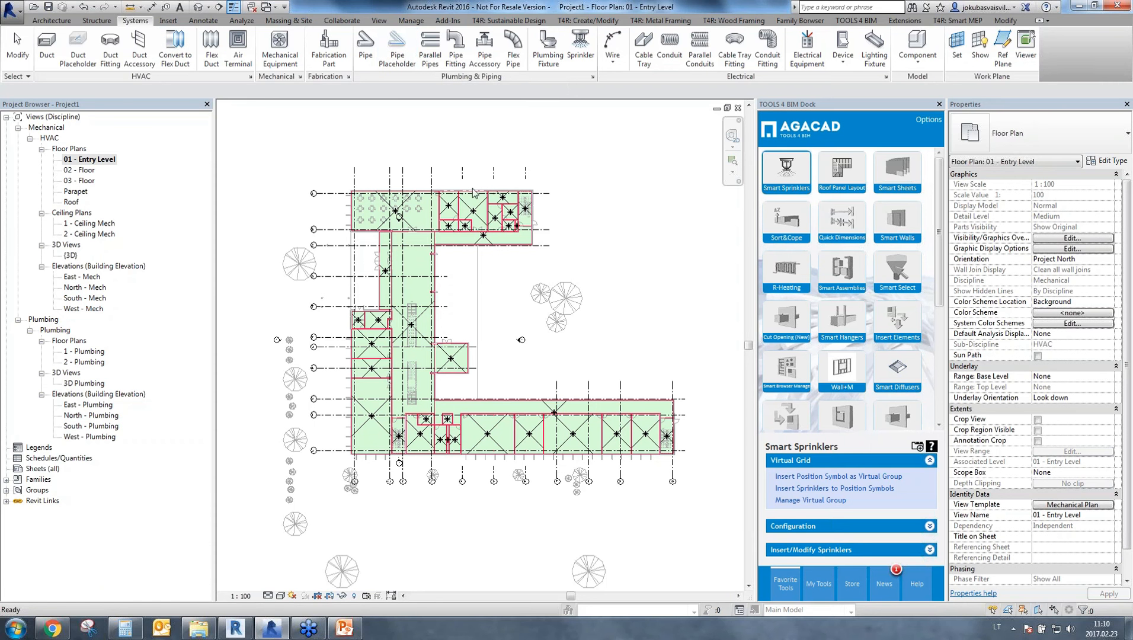
{"action": "left_click", "coordinate": [839, 481]}
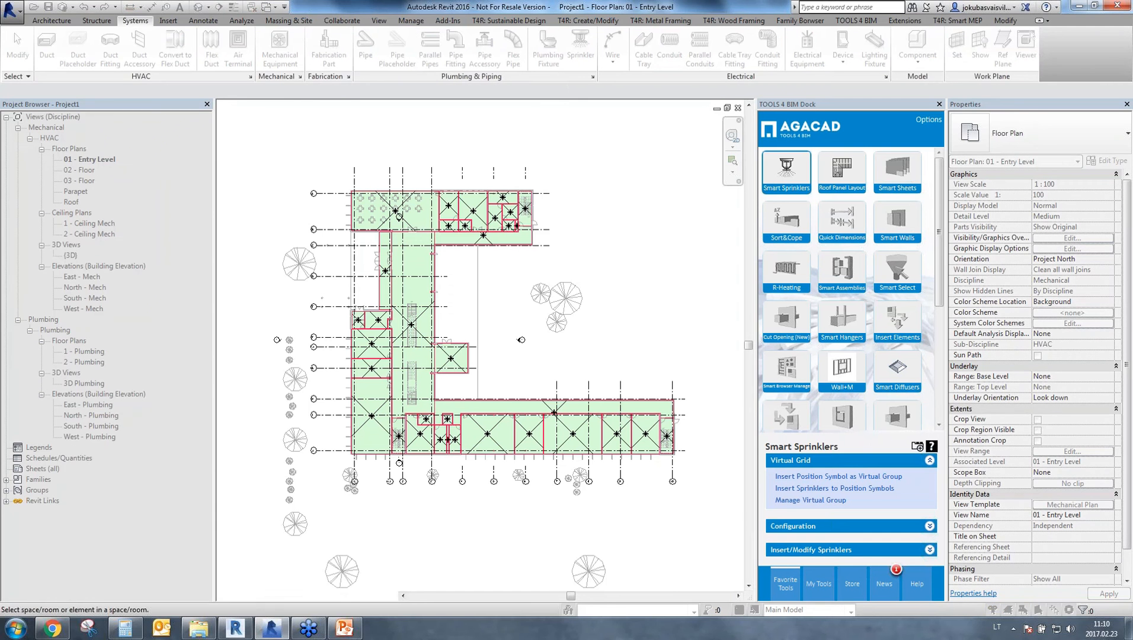
{"action": "scroll", "coordinate": [364, 423], "scroll_direction": "up", "scroll_amount": 5}
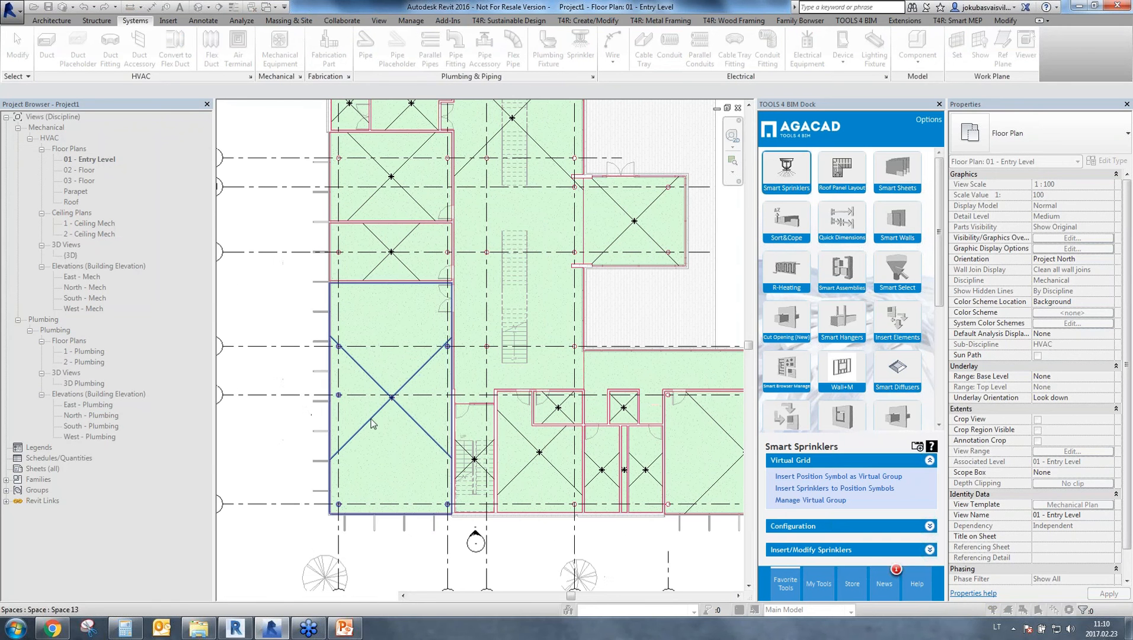
{"action": "left_click", "coordinate": [408, 382]}
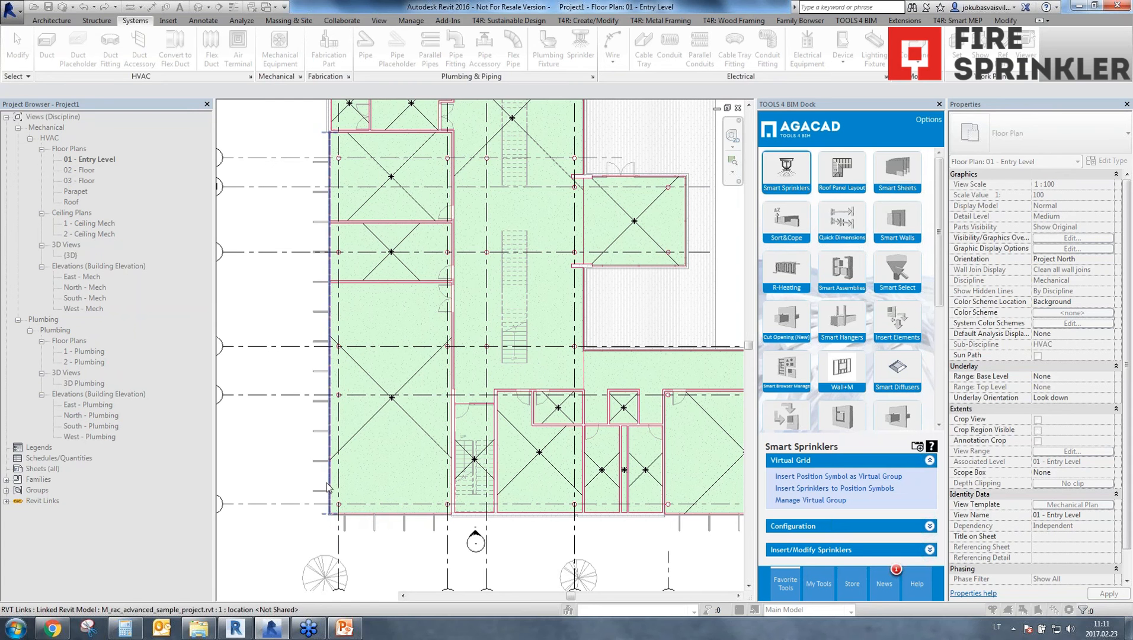
{"action": "left_click", "coordinate": [365, 520]}
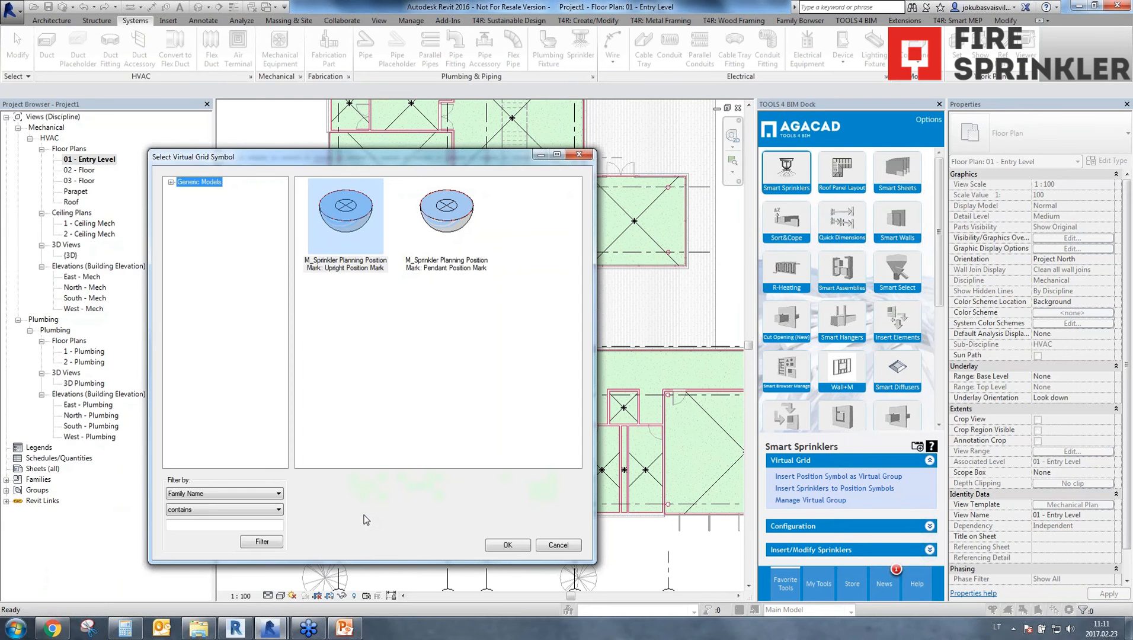
Compare the Upright and Pendant types of the M_Sprinkler Planning Position Mark symbol.
{"action": "left_click_drag", "start_coordinate": [409, 165], "coordinate": [730, 150]}
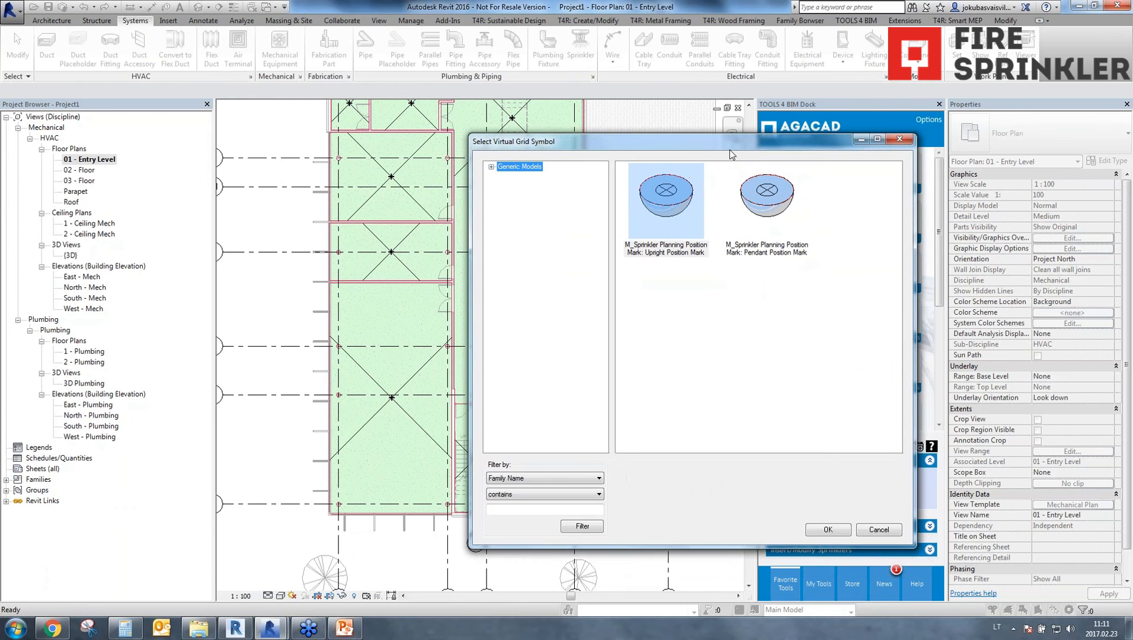
{"action": "left_click", "coordinate": [685, 215]}
{"action": "left_click", "coordinate": [774, 209]}
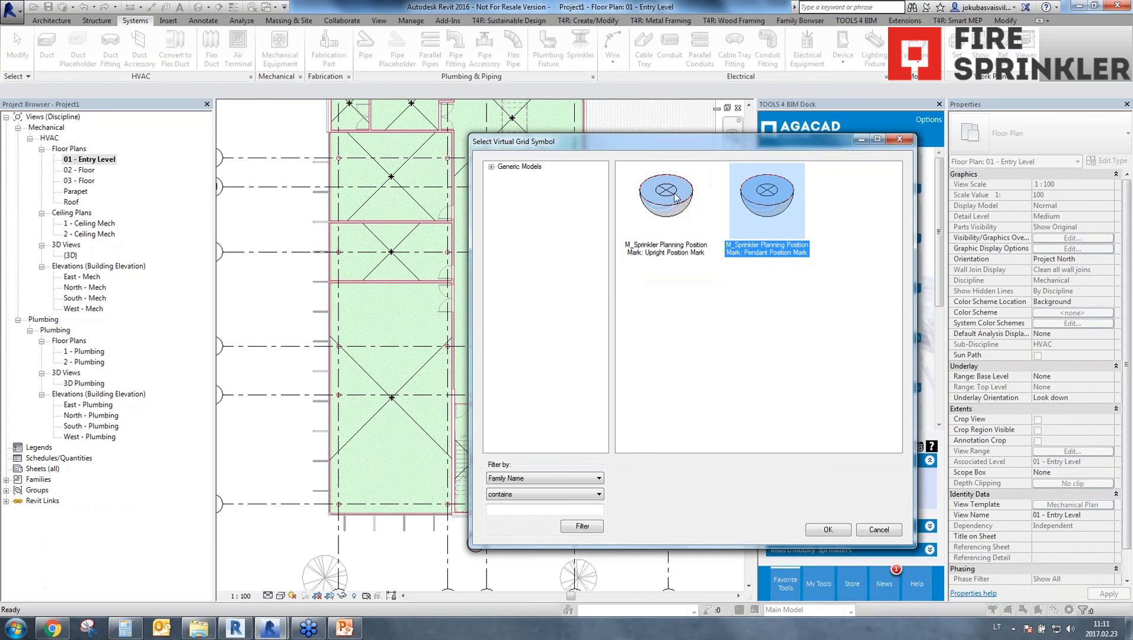
{"action": "left_click", "coordinate": [676, 197]}
{"action": "left_click", "coordinate": [758, 202]}
{"action": "left_click", "coordinate": [680, 201]}
{"action": "left_click", "coordinate": [766, 201]}
{"action": "left_click", "coordinate": [1123, 185]}
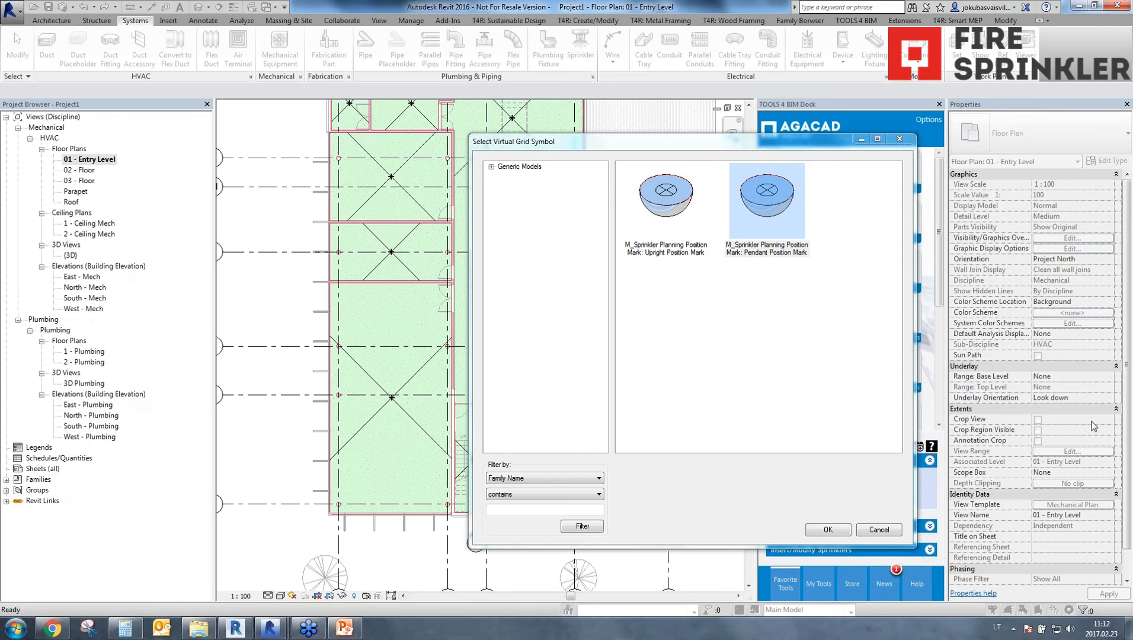
Choose M_Sprinkler Planning Position Mark: Pendant Position Mark as the virtual grid symbol and confirm it.
{"action": "left_click_drag", "start_coordinate": [694, 147], "coordinate": [697, 123]}
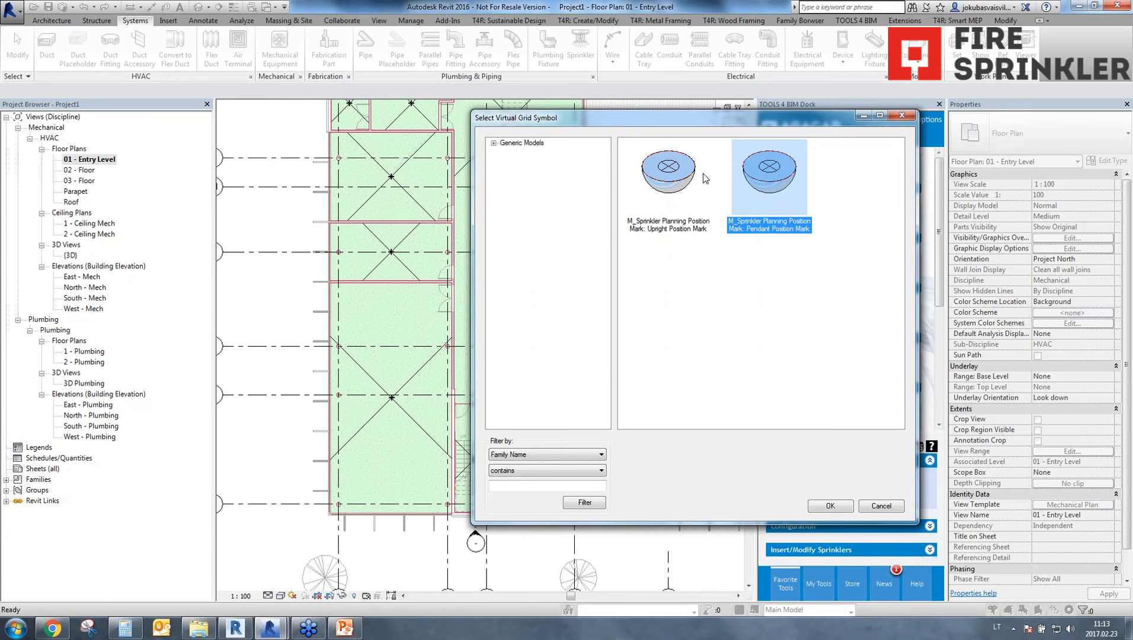
{"action": "left_click", "coordinate": [682, 190]}
{"action": "left_click", "coordinate": [767, 194]}
{"action": "left_click", "coordinate": [665, 187]}
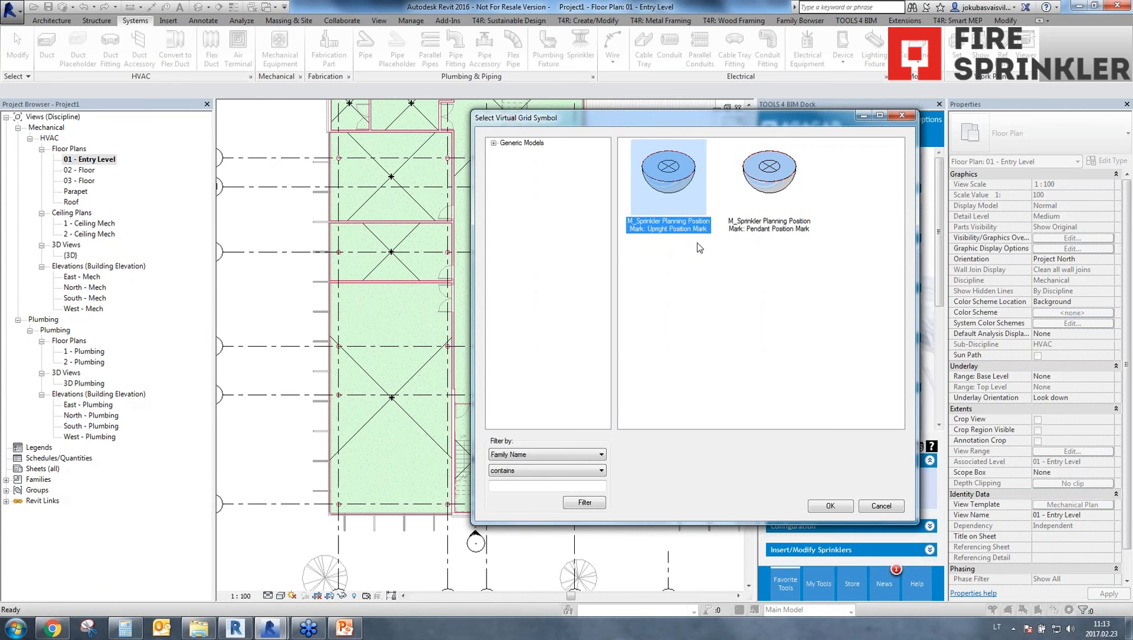
{"action": "left_click", "coordinate": [766, 228]}
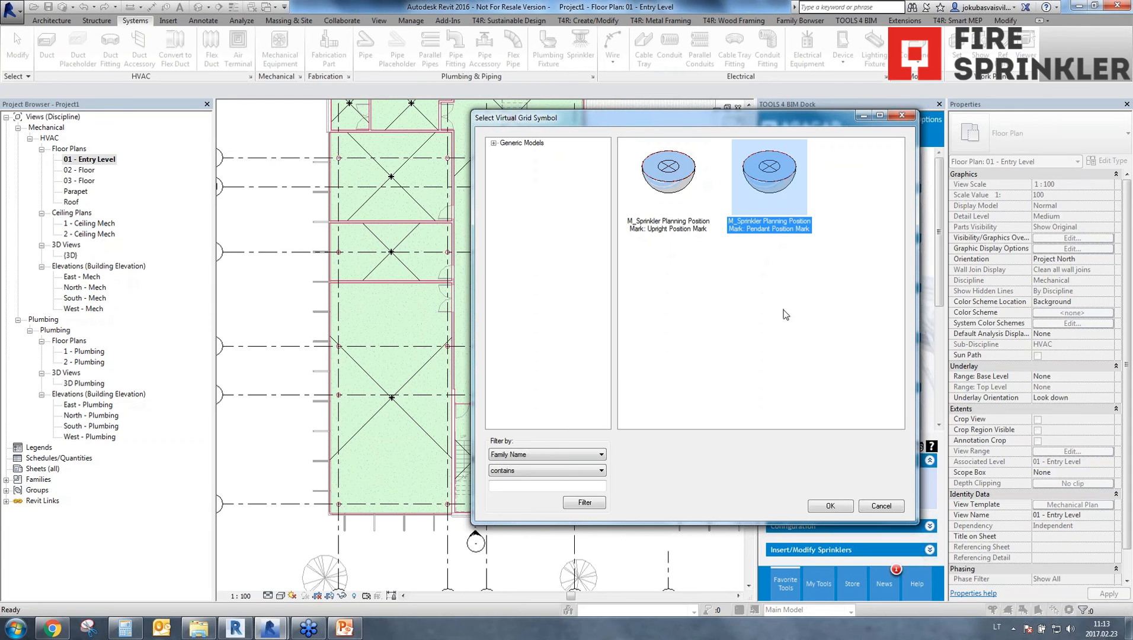
{"action": "left_click", "coordinate": [830, 505]}
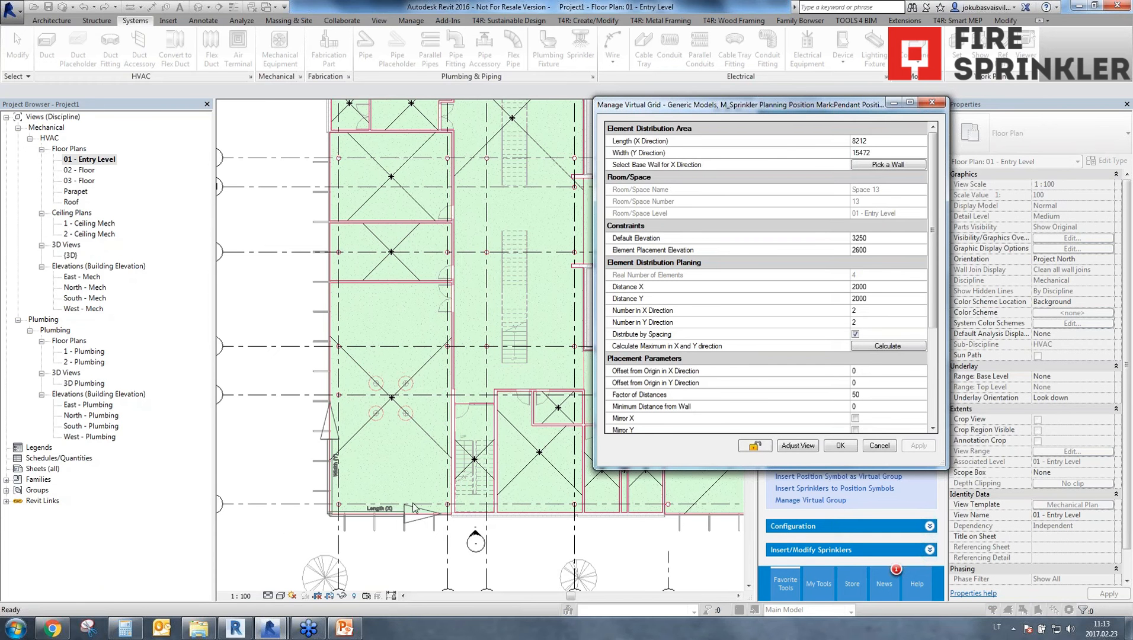
Enlarge the virtual grid settings and set both Default Elevation and Element Placement Elevation to 2500.
{"action": "left_click_drag", "start_coordinate": [692, 97], "coordinate": [692, 50]}
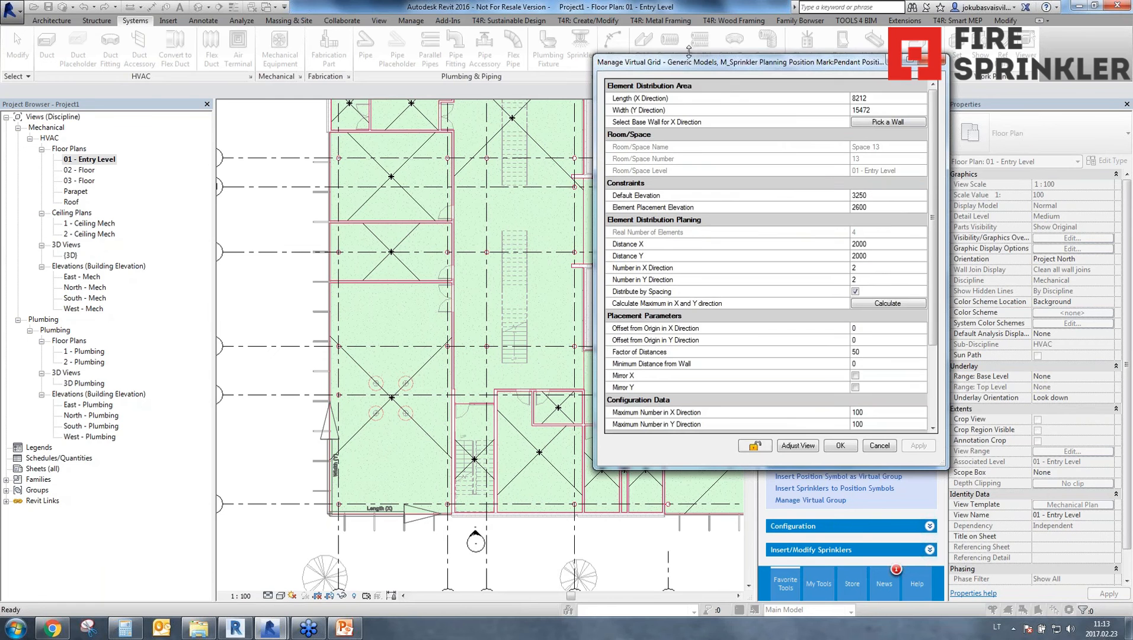
{"action": "double_click", "coordinate": [736, 467]}
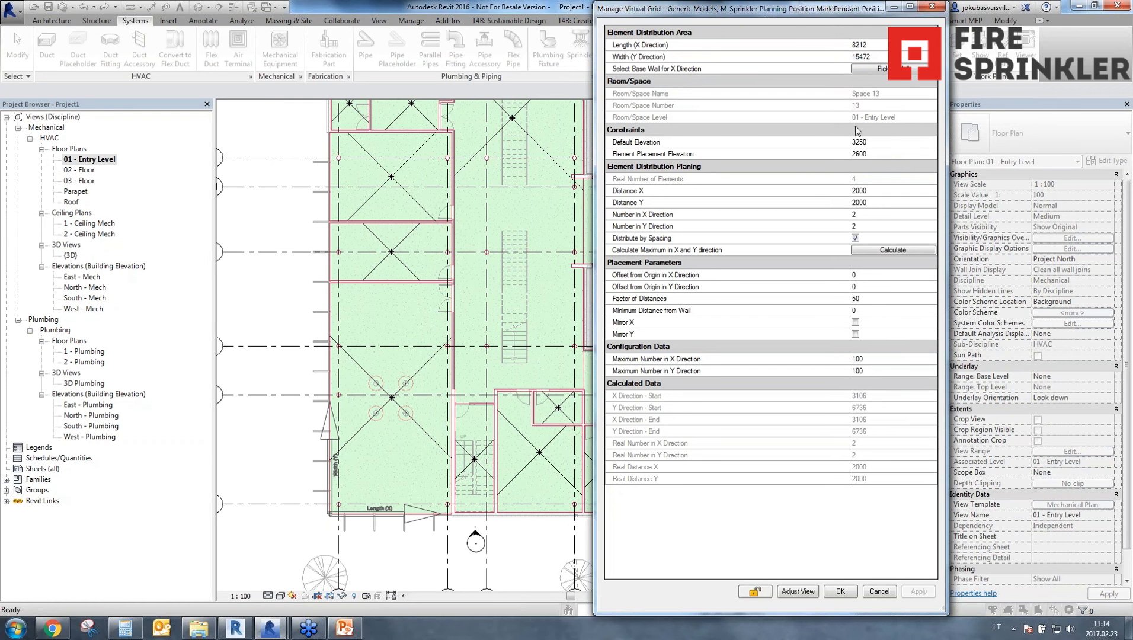
{"action": "left_click", "coordinate": [882, 145]}
{"action": "type", "text": "2500"}
{"action": "key", "text": "Return"}
{"action": "type", "text": "2500"}
Examine the Distance X and Distance Y spacing settings of the virtual grid.
{"action": "left_click", "coordinate": [657, 197]}
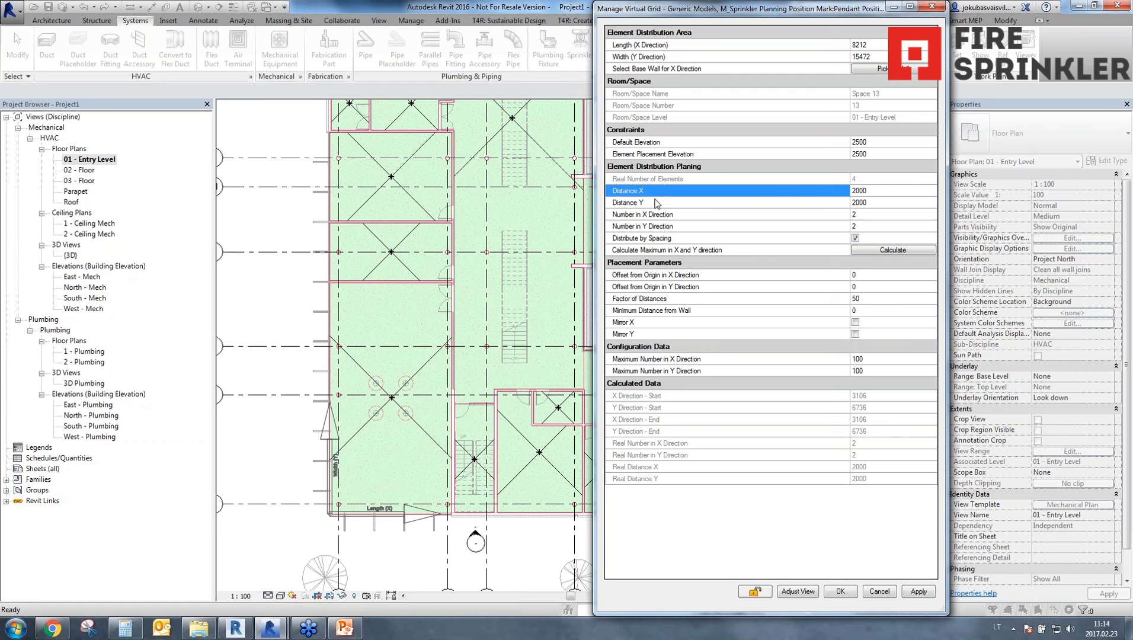
{"action": "left_click_drag", "start_coordinate": [661, 196], "coordinate": [659, 204]}
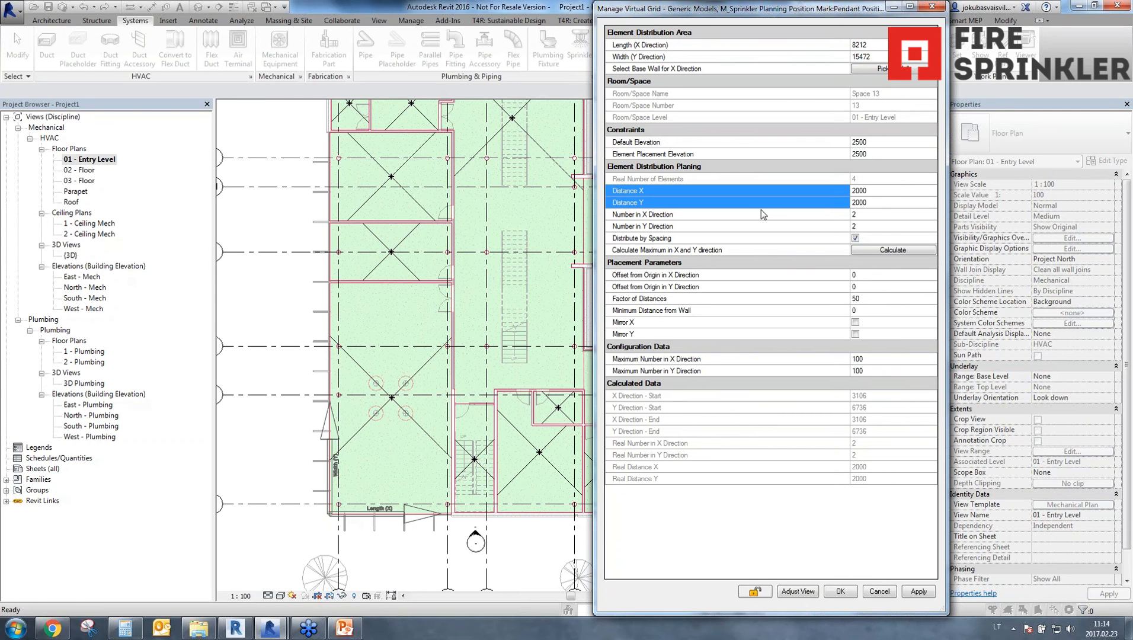
{"action": "left_click", "coordinate": [881, 191]}
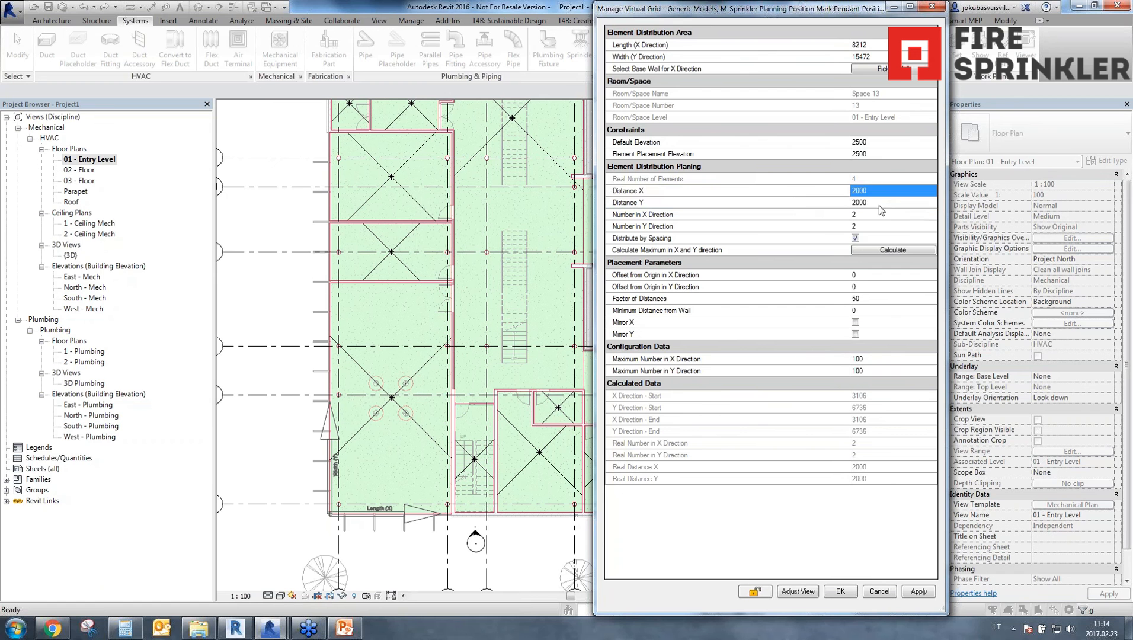
{"action": "left_click", "coordinate": [879, 204]}
{"action": "left_click", "coordinate": [875, 194]}
{"action": "left_click", "coordinate": [875, 205]}
{"action": "left_click", "coordinate": [877, 191]}
{"action": "left_click", "coordinate": [877, 203]}
{"action": "left_click", "coordinate": [877, 192]}
{"action": "left_click_drag", "start_coordinate": [875, 191], "coordinate": [877, 209]}
Apply the grid settings, calculate the maximum number of elements in the X and Y directions, and apply the calculated layout.
{"action": "left_click", "coordinate": [918, 592]}
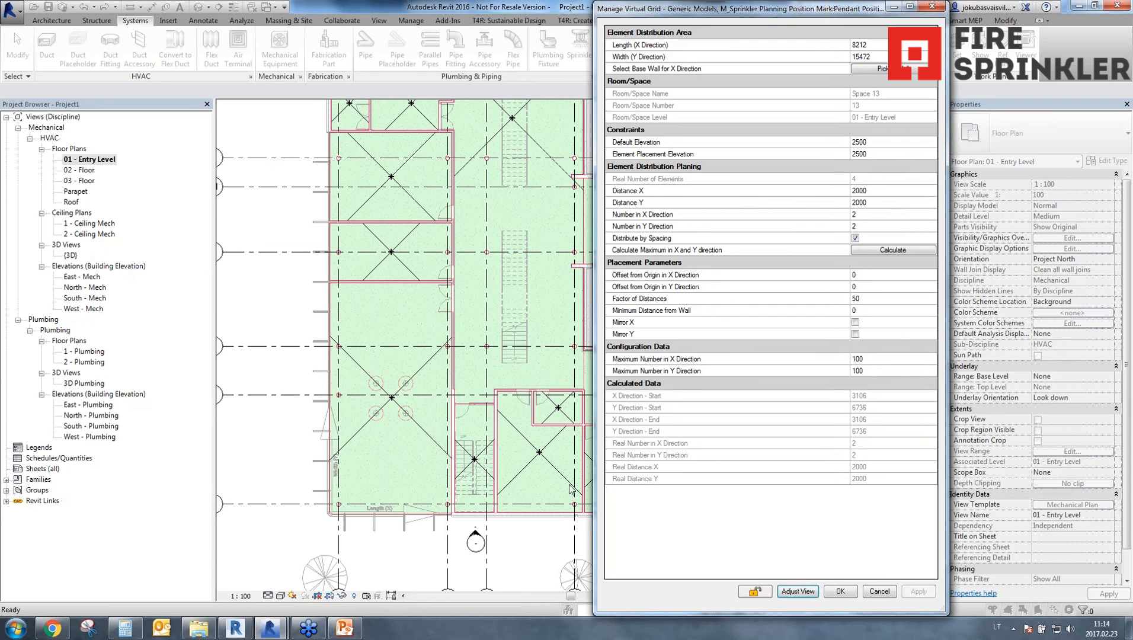
{"action": "left_click", "coordinate": [894, 250]}
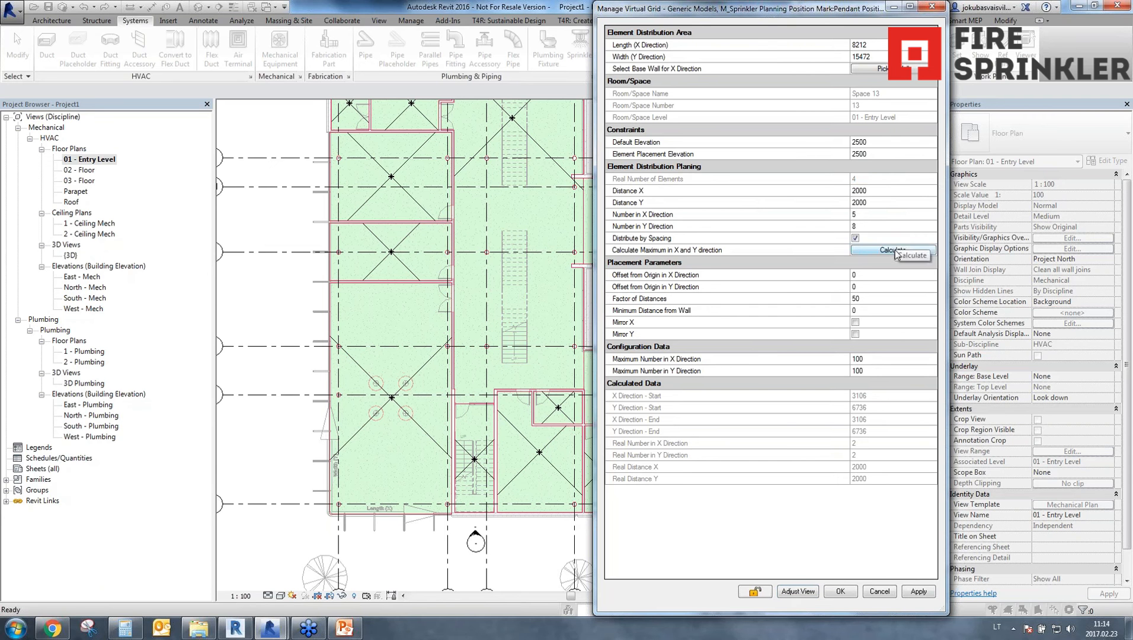
{"action": "left_click", "coordinate": [920, 592]}
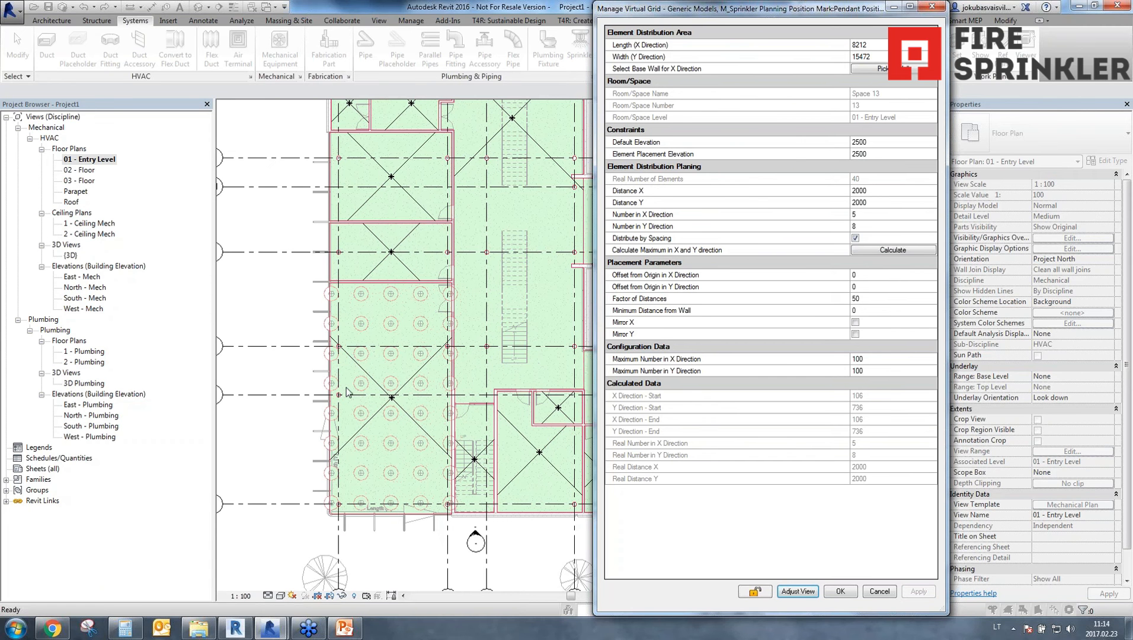
{"action": "left_click", "coordinate": [868, 216]}
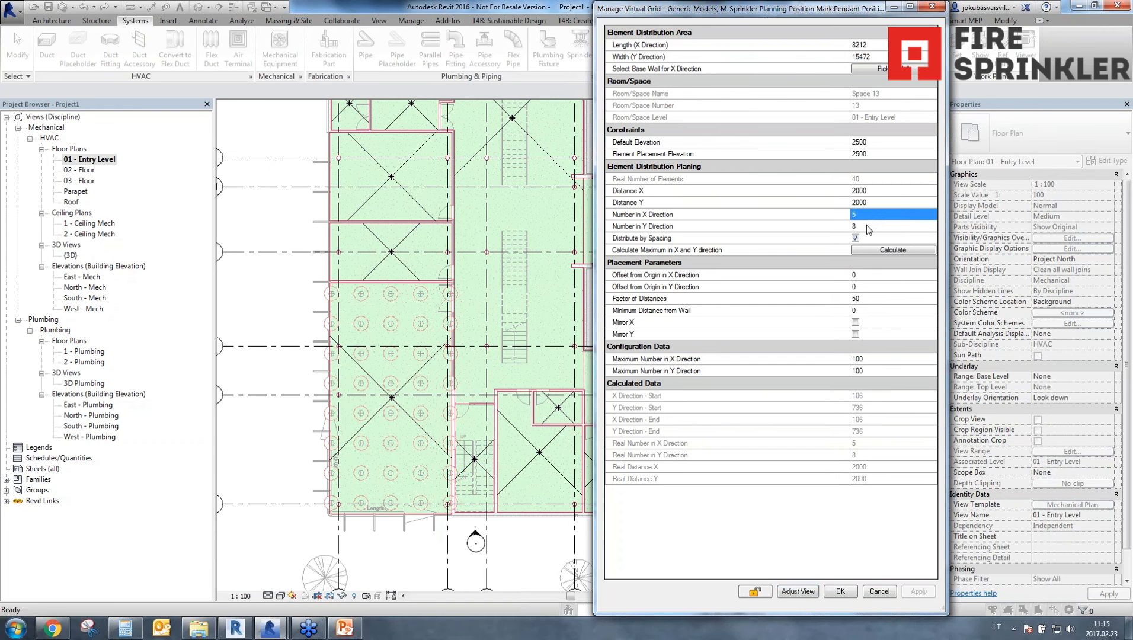
{"action": "left_click", "coordinate": [867, 226]}
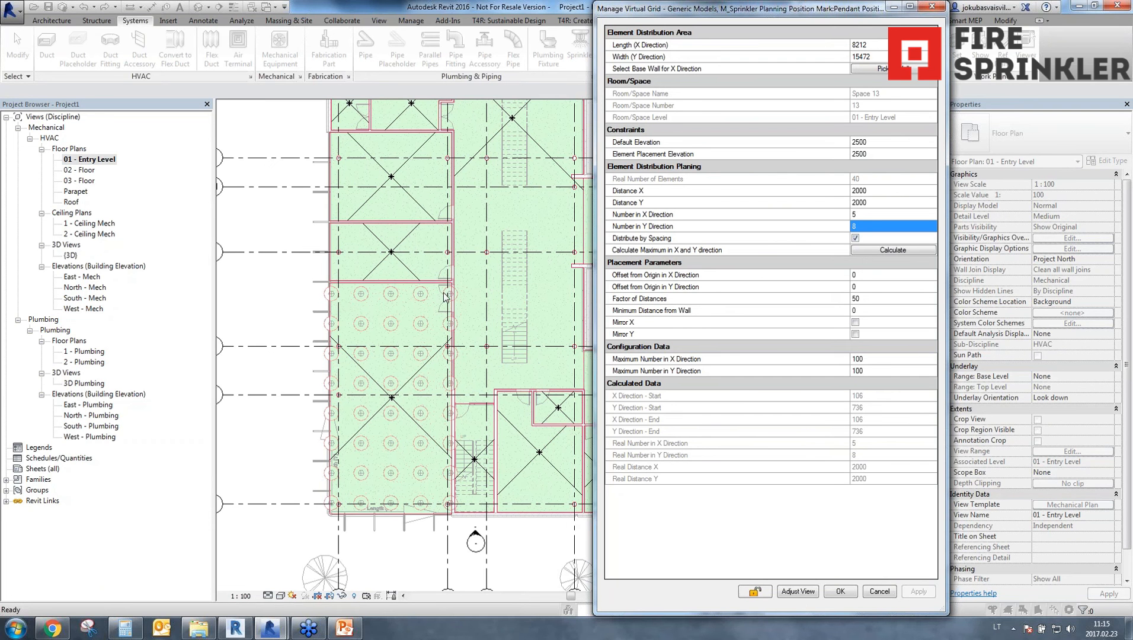
Set the grid's Minimum Distance from Wall to 1000 and apply it.
{"action": "left_click", "coordinate": [636, 314]}
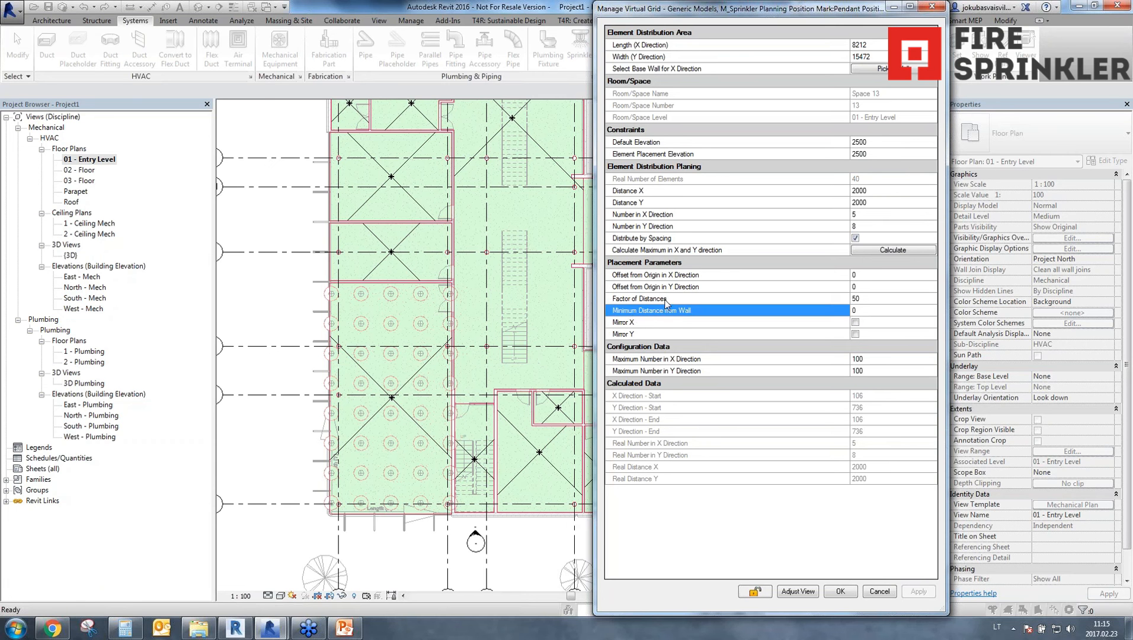
{"action": "left_click", "coordinate": [898, 314]}
{"action": "type", "text": "1000"}
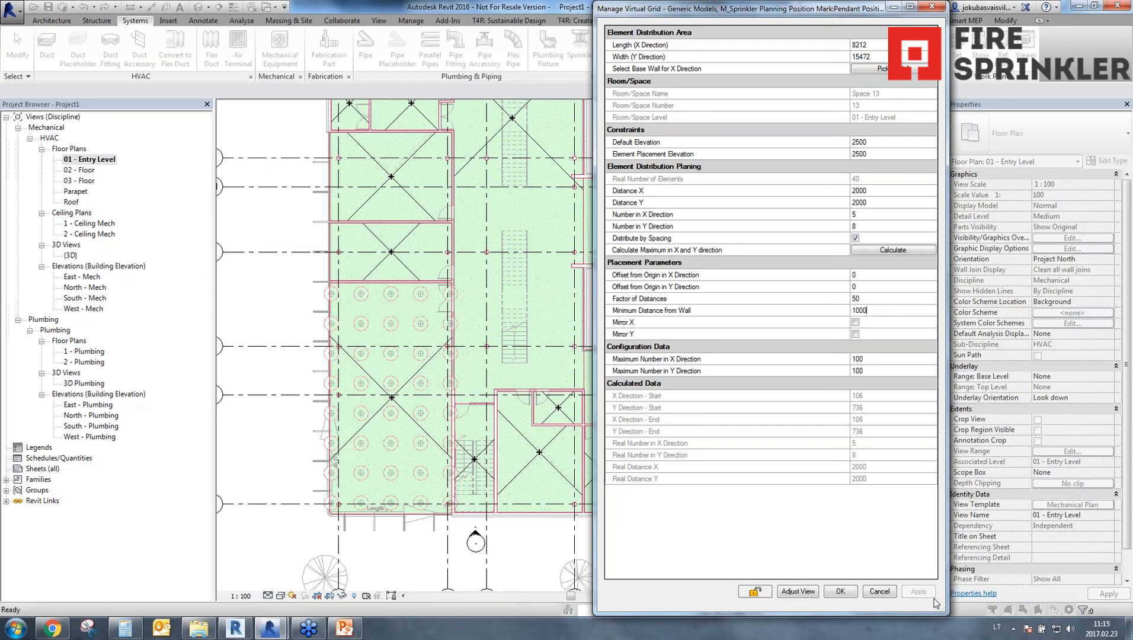
{"action": "left_click", "coordinate": [883, 359]}
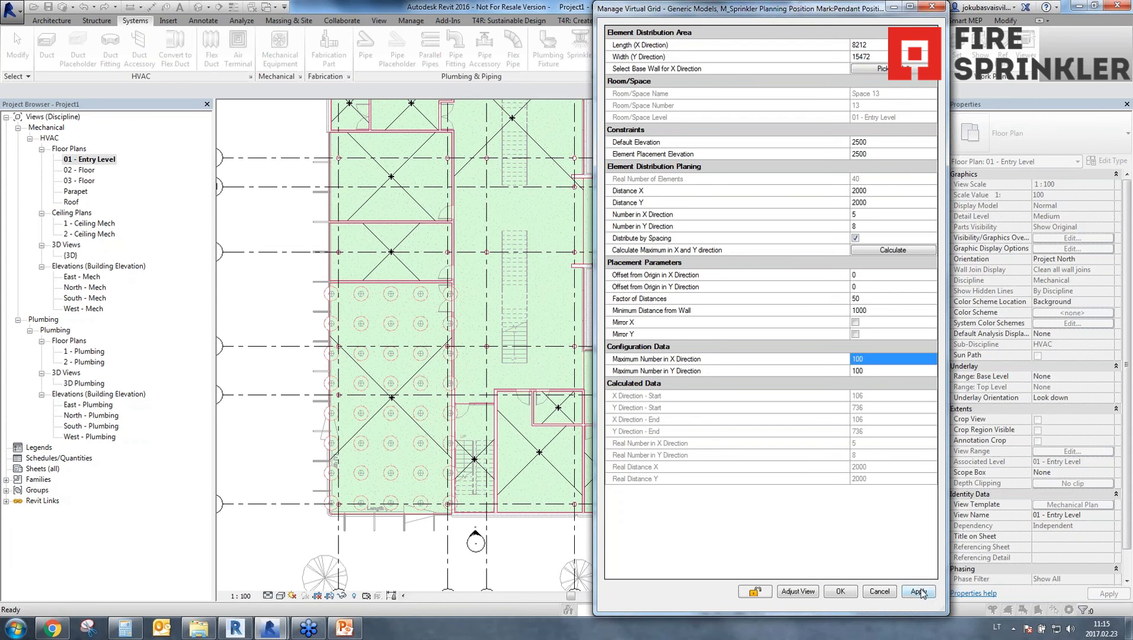
{"action": "left_click", "coordinate": [919, 591]}
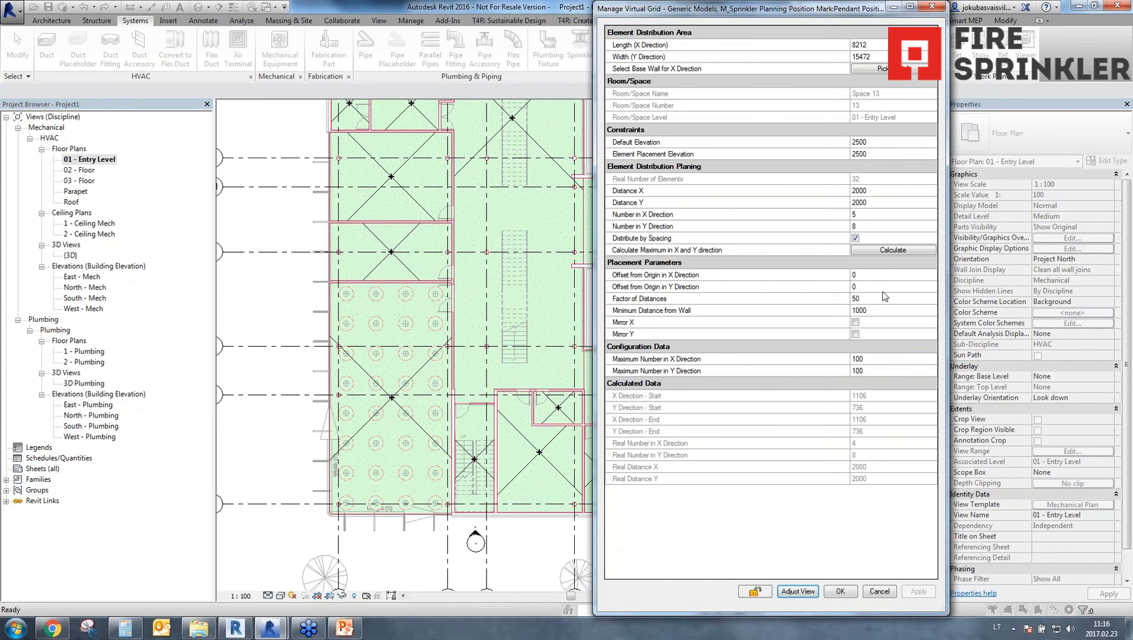
Limit the grid's Maximum Number in Y Direction to 5 and apply it.
{"action": "left_click", "coordinate": [872, 360]}
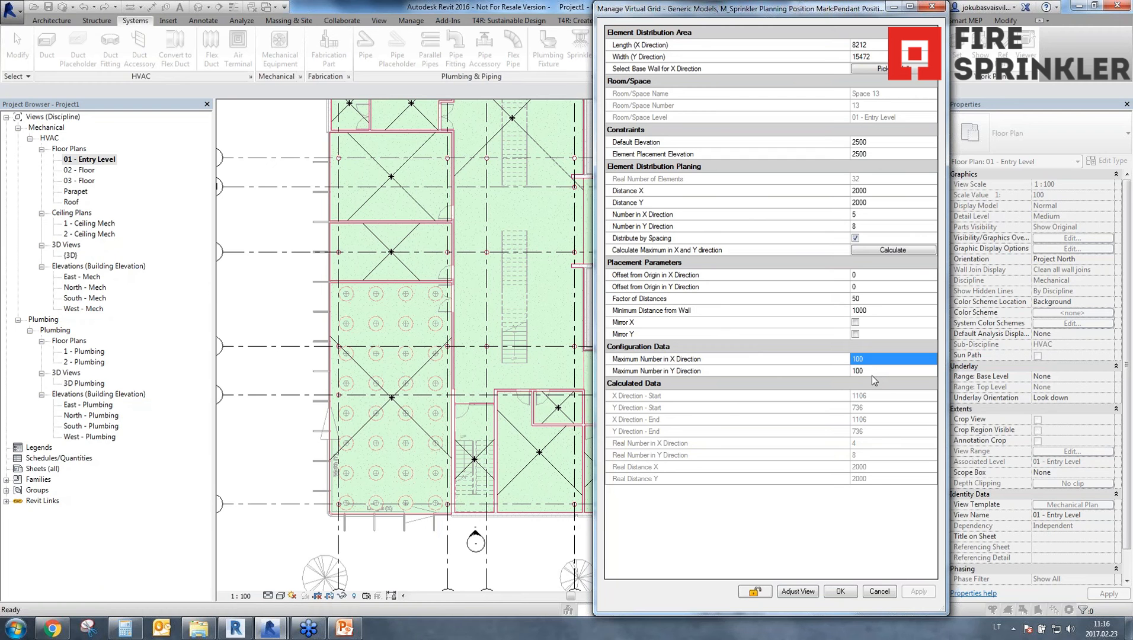
{"action": "left_click", "coordinate": [872, 375]}
{"action": "type", "text": "5"}
{"action": "left_click", "coordinate": [891, 443]}
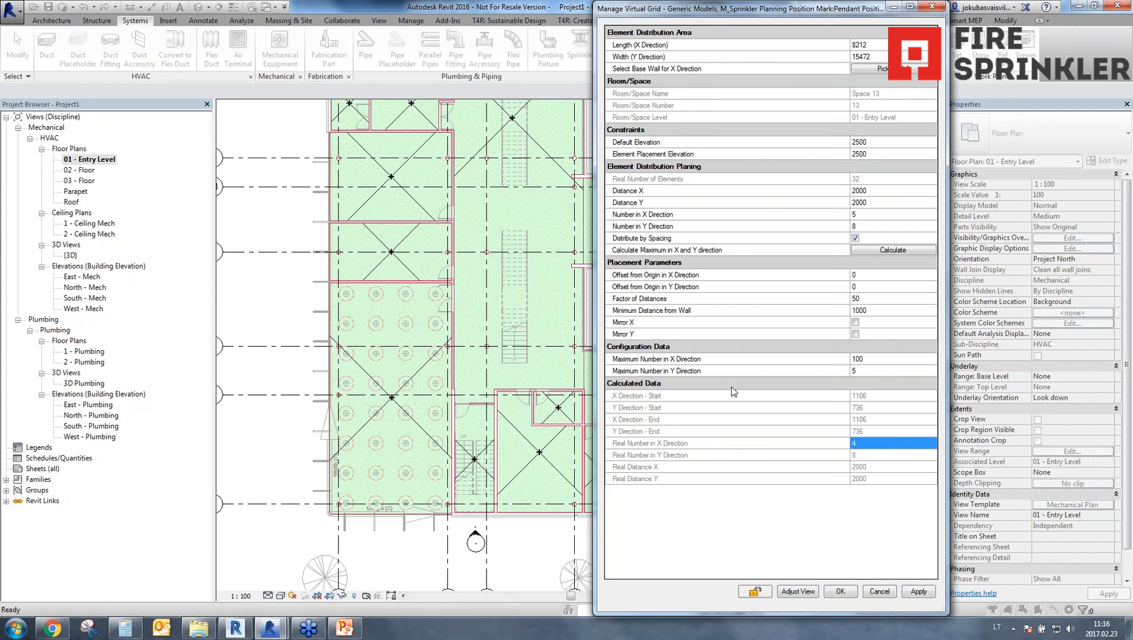
{"action": "left_click", "coordinate": [910, 593]}
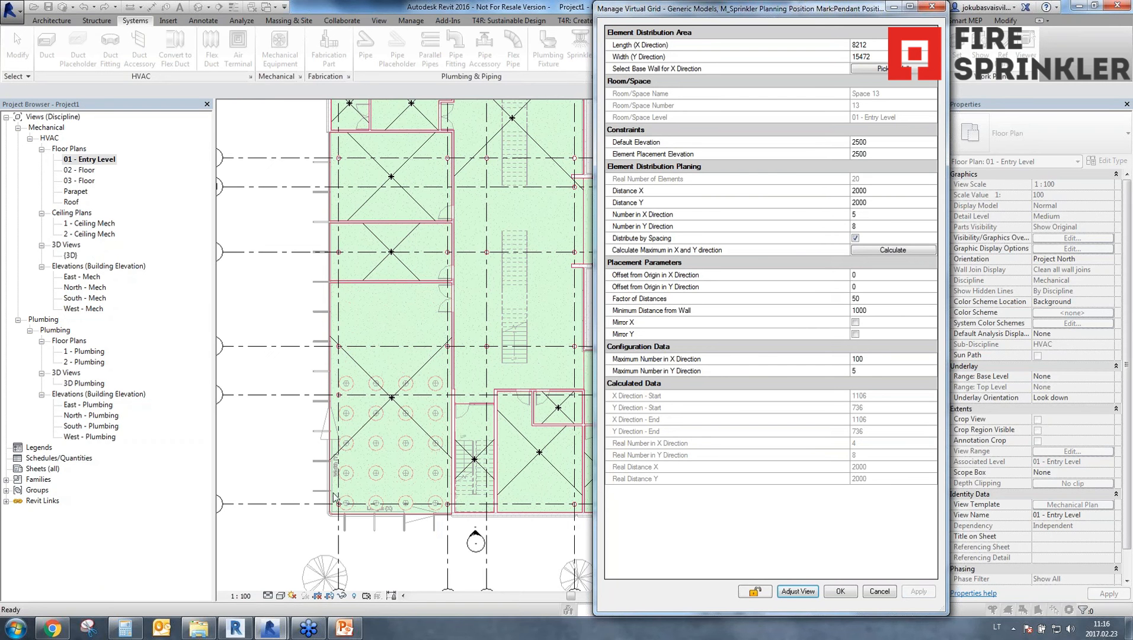
Restore the Maximum Number in Y Direction to 100, apply it, and confirm the virtual grid.
{"action": "left_click", "coordinate": [872, 370]}
{"action": "type", "text": "100"}
{"action": "key", "text": "Return"}
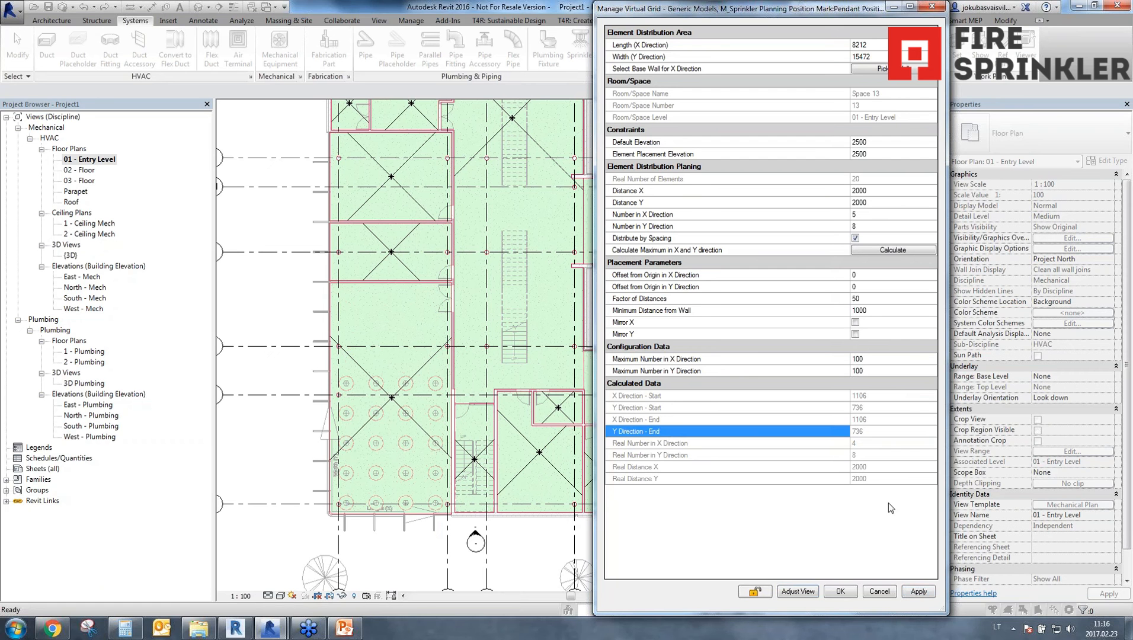
{"action": "left_click", "coordinate": [919, 592]}
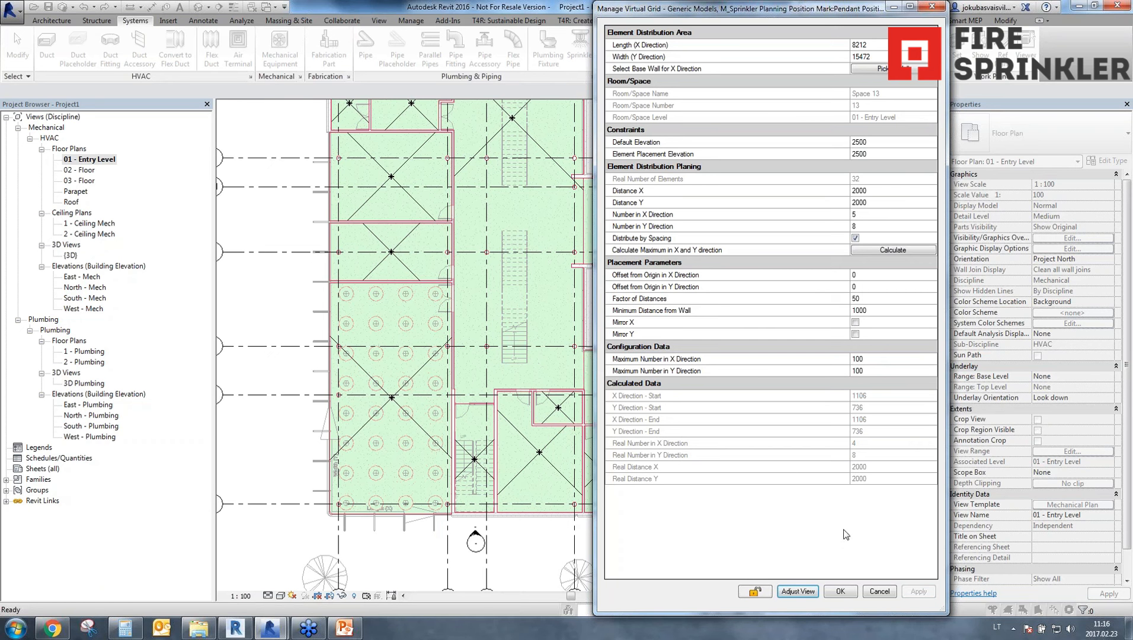
{"action": "left_click", "coordinate": [840, 592]}
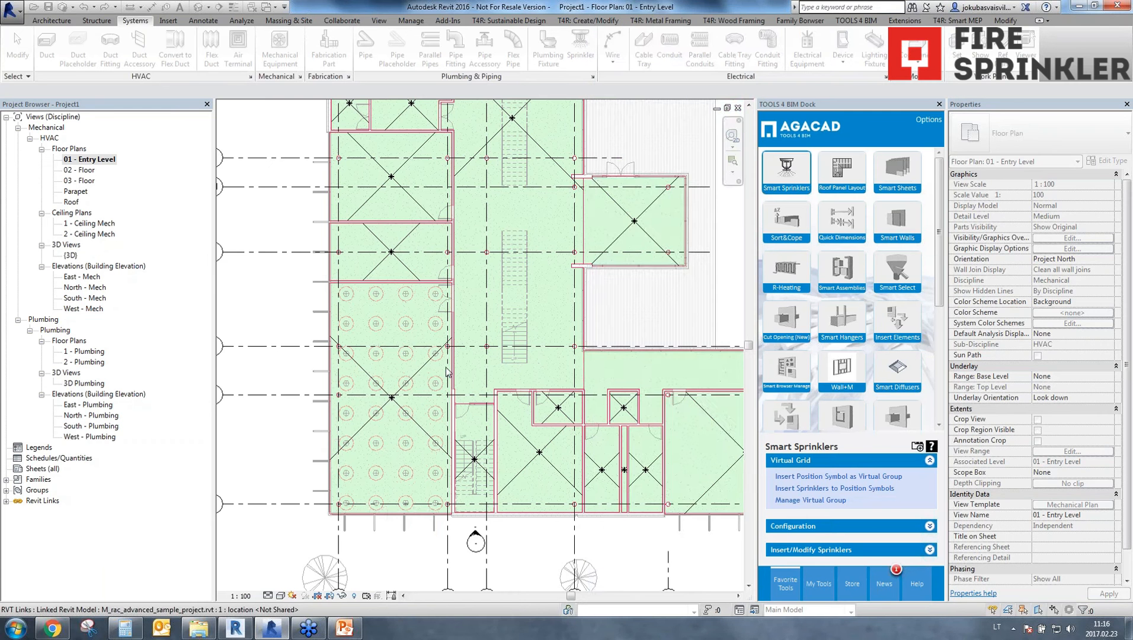
Reopen the virtual group's settings from one of the placed position symbols in Space 13.
{"action": "scroll", "coordinate": [340, 307], "scroll_direction": "up", "scroll_amount": 3}
{"action": "scroll", "coordinate": [436, 353], "scroll_direction": "down", "scroll_amount": 3}
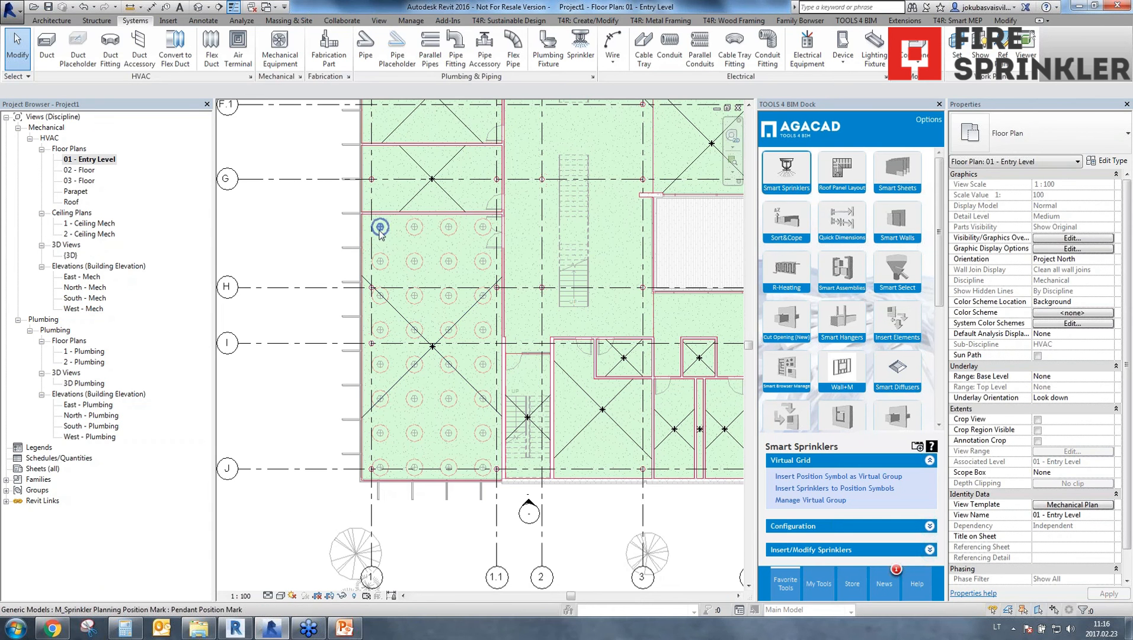
{"action": "left_click", "coordinate": [413, 236]}
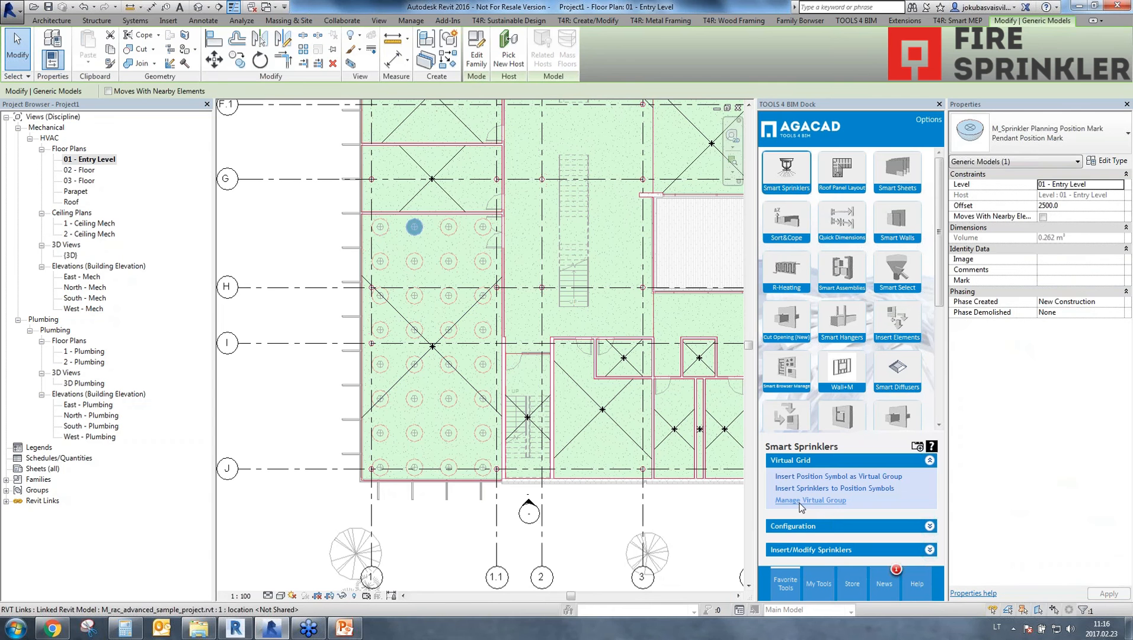
{"action": "left_click", "coordinate": [800, 501]}
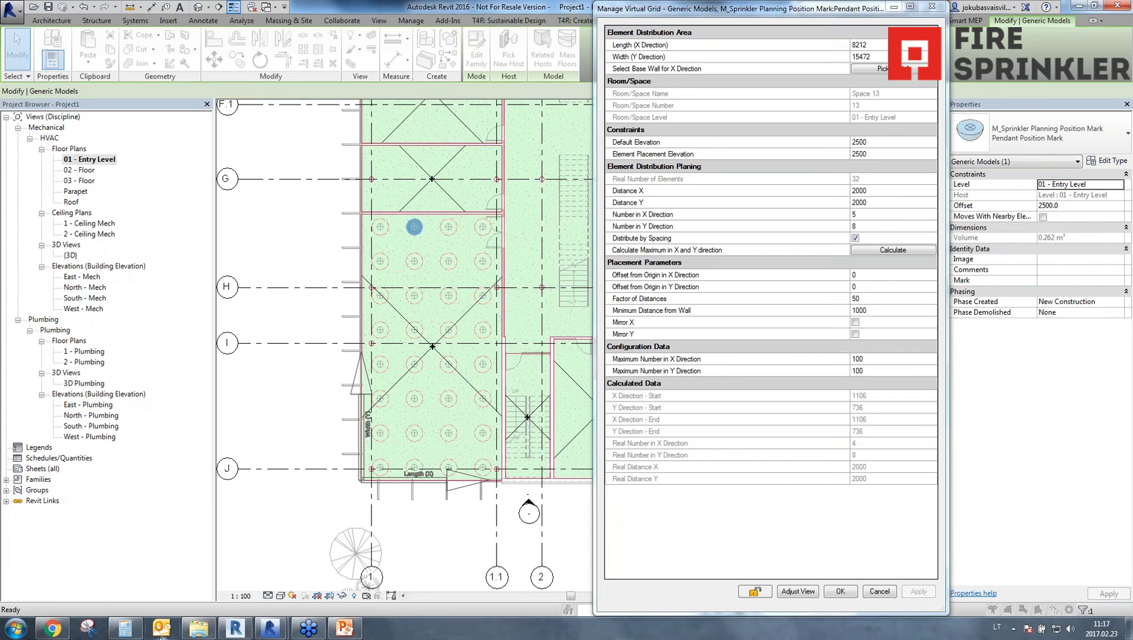
View the Metric folder in File Explorer, return to Revit, and close the virtual grid settings.
{"action": "left_click", "coordinate": [198, 628]}
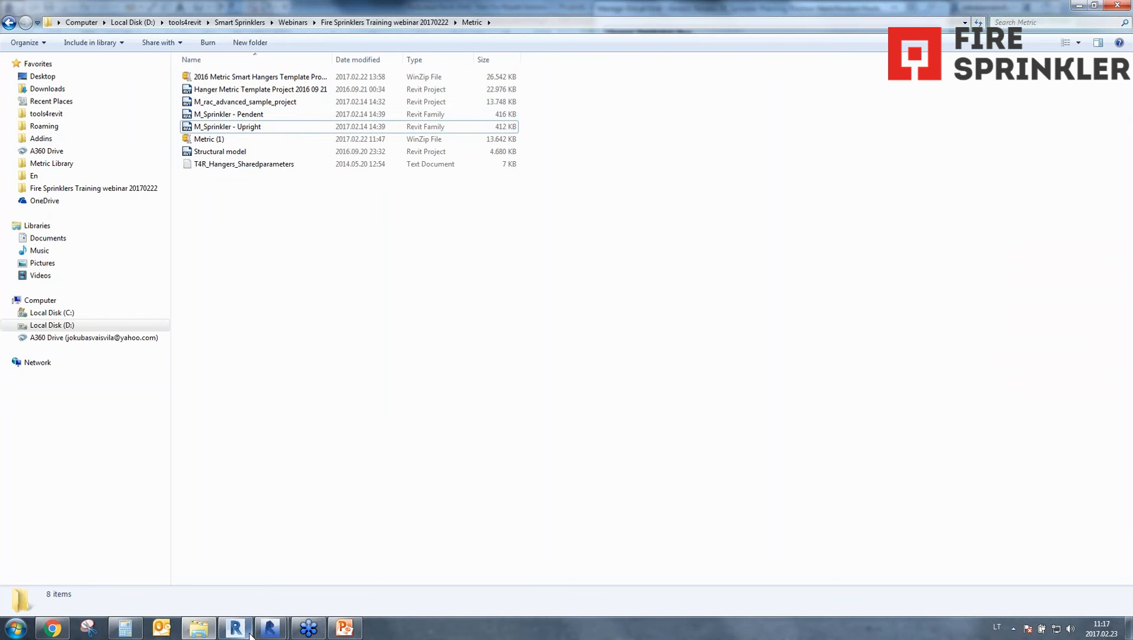
{"action": "mouse_move", "coordinate": [270, 628]}
{"action": "left_click", "coordinate": [308, 571]}
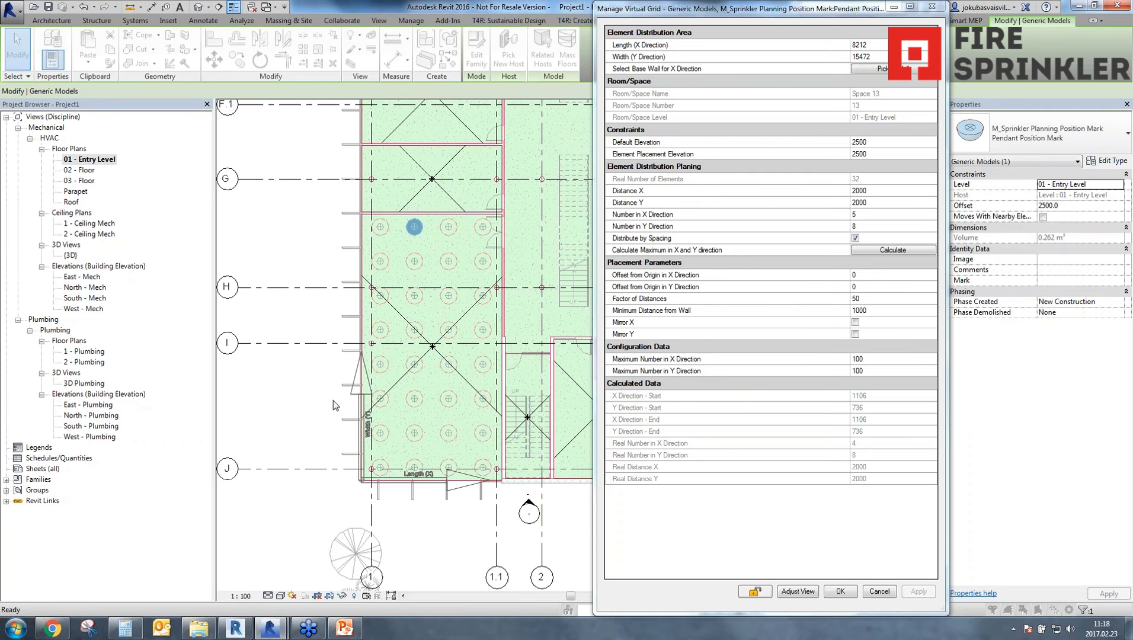
{"action": "left_click", "coordinate": [839, 591]}
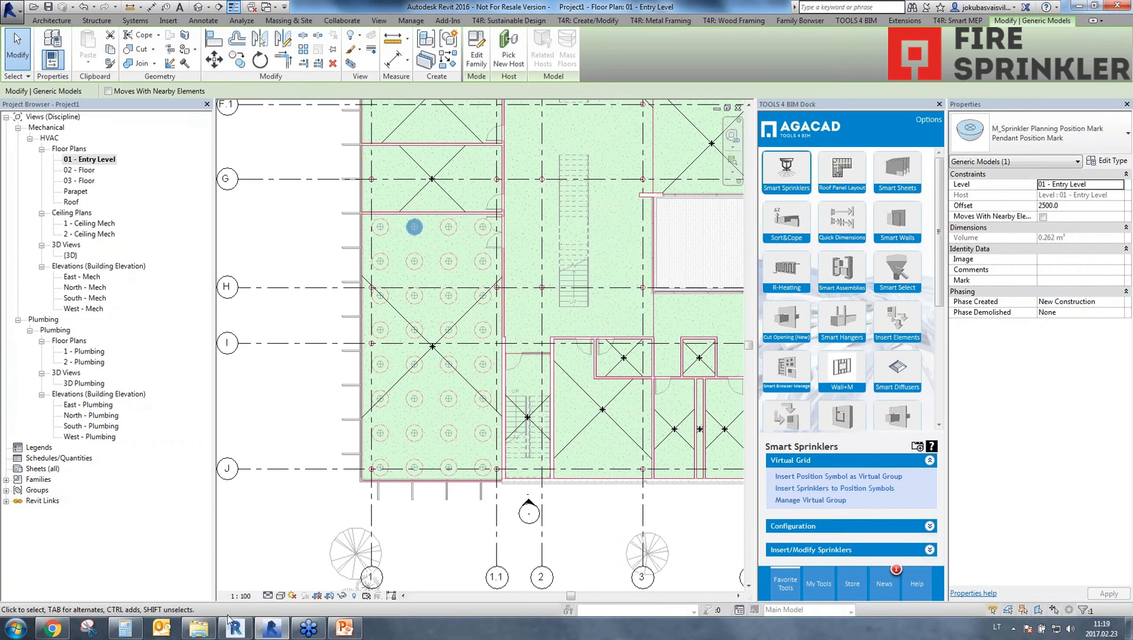
Load the M_Sprinkler - Pendent and M_Sprinkler - Upright families from the Metric folder in File Explorer into the open Revit project.
{"action": "mouse_move", "coordinate": [199, 627]}
{"action": "left_click", "coordinate": [200, 589]}
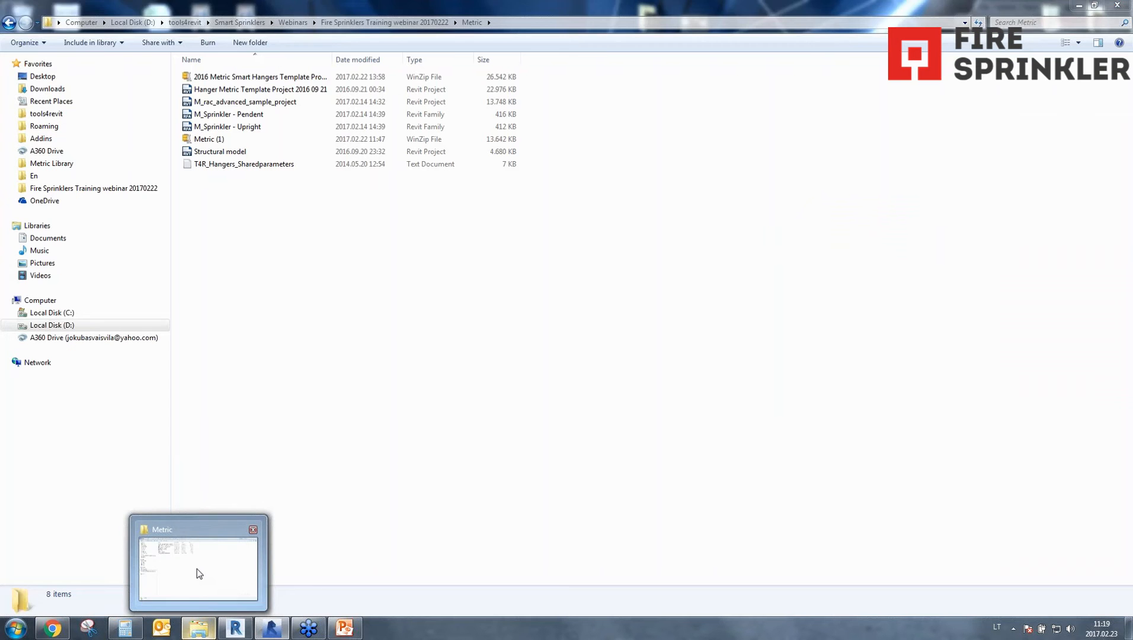
{"action": "left_click", "coordinate": [256, 115]}
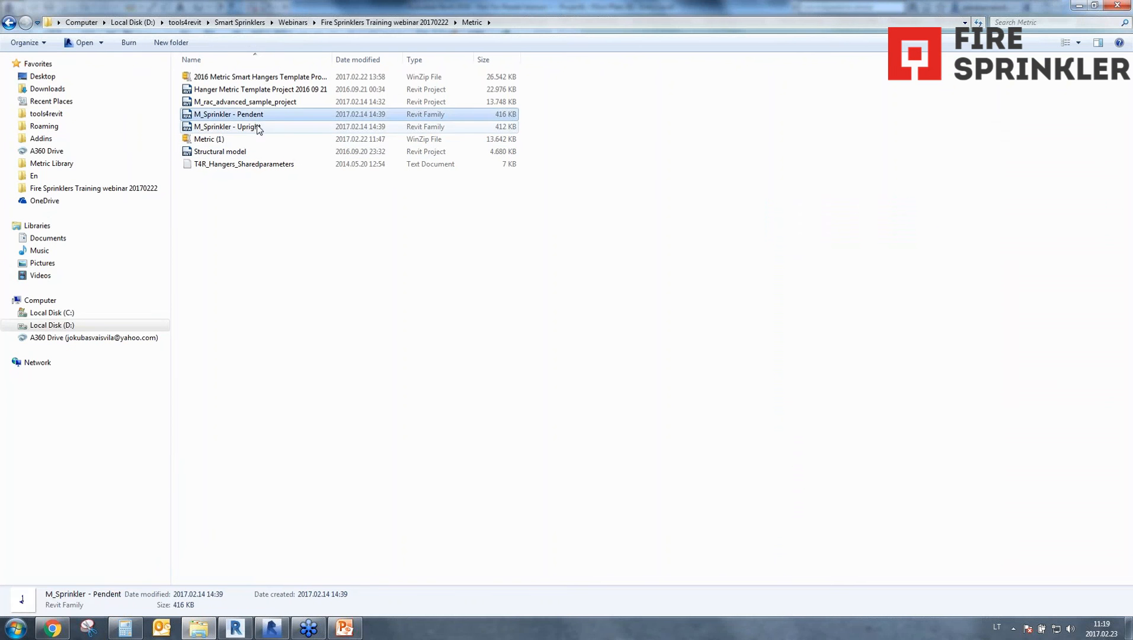
{"action": "left_click", "coordinate": [256, 127], "text": "ctrl"}
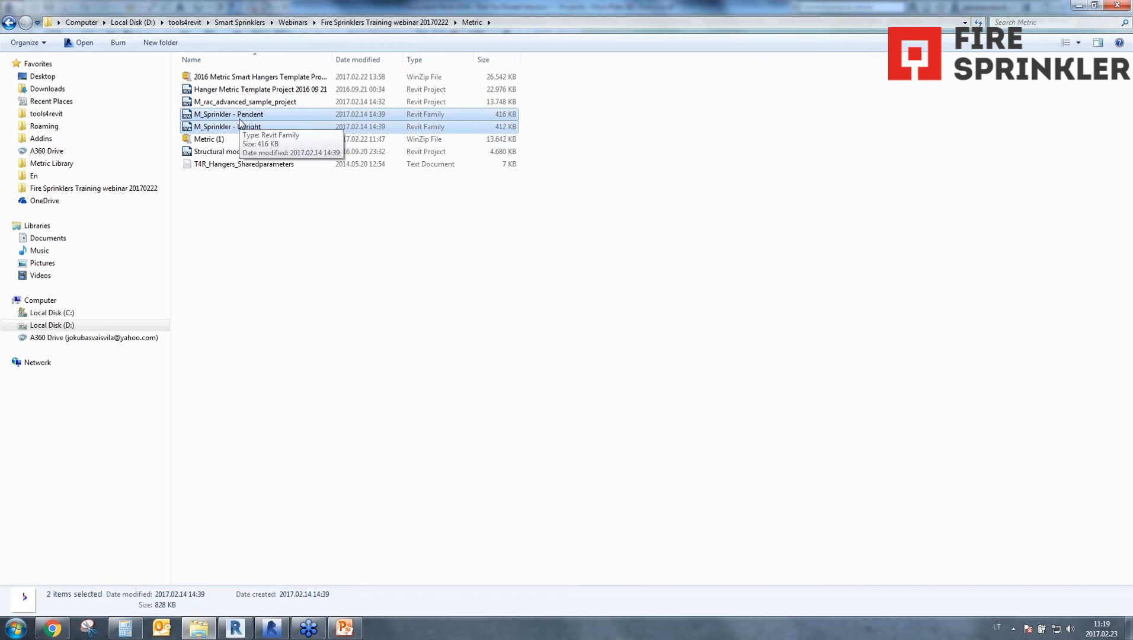
{"action": "left_click_drag", "start_coordinate": [240, 122], "coordinate": [271, 629]}
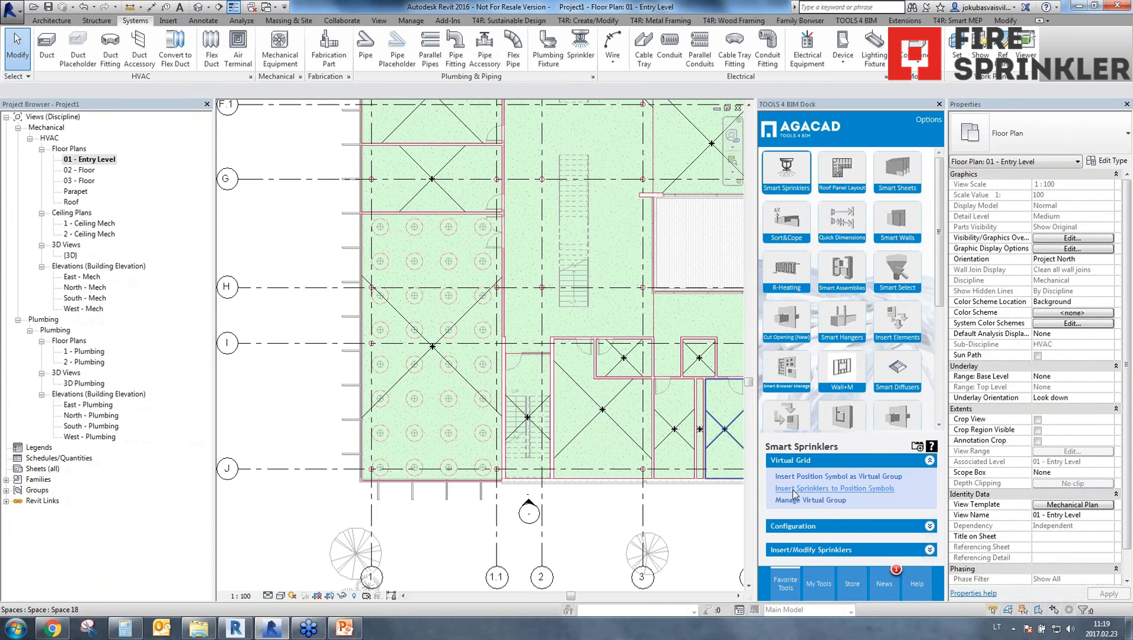
Insert M_Sprinkler - Pendent: 15 mm Pendent sprinklers at the position symbols of the Space 13 virtual group.
{"action": "left_click", "coordinate": [794, 494]}
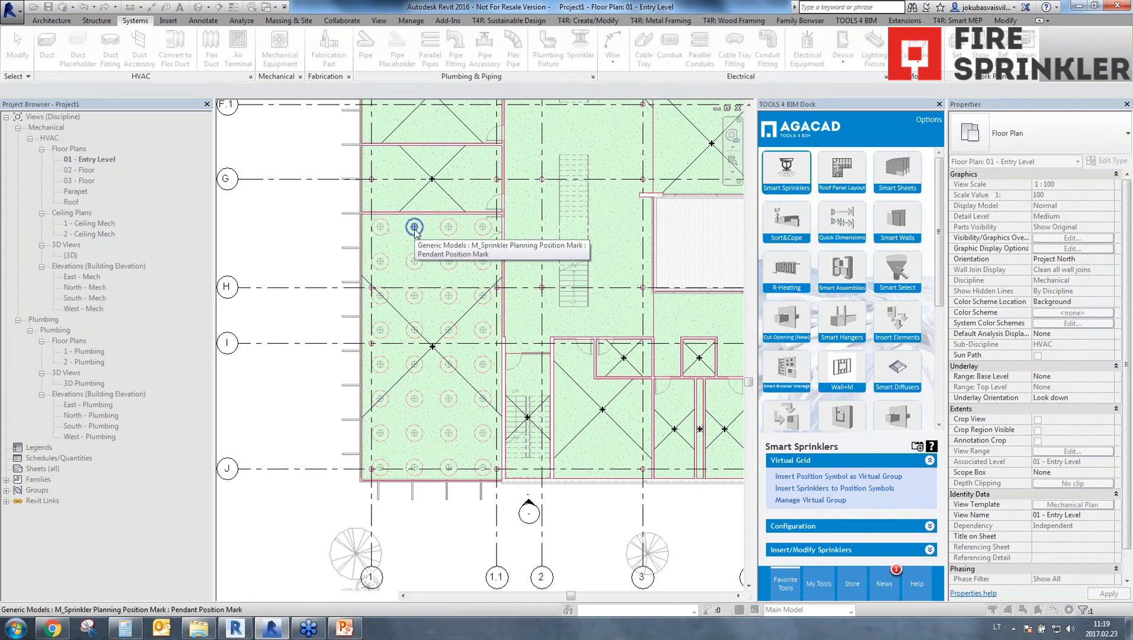
{"action": "left_click", "coordinate": [423, 263]}
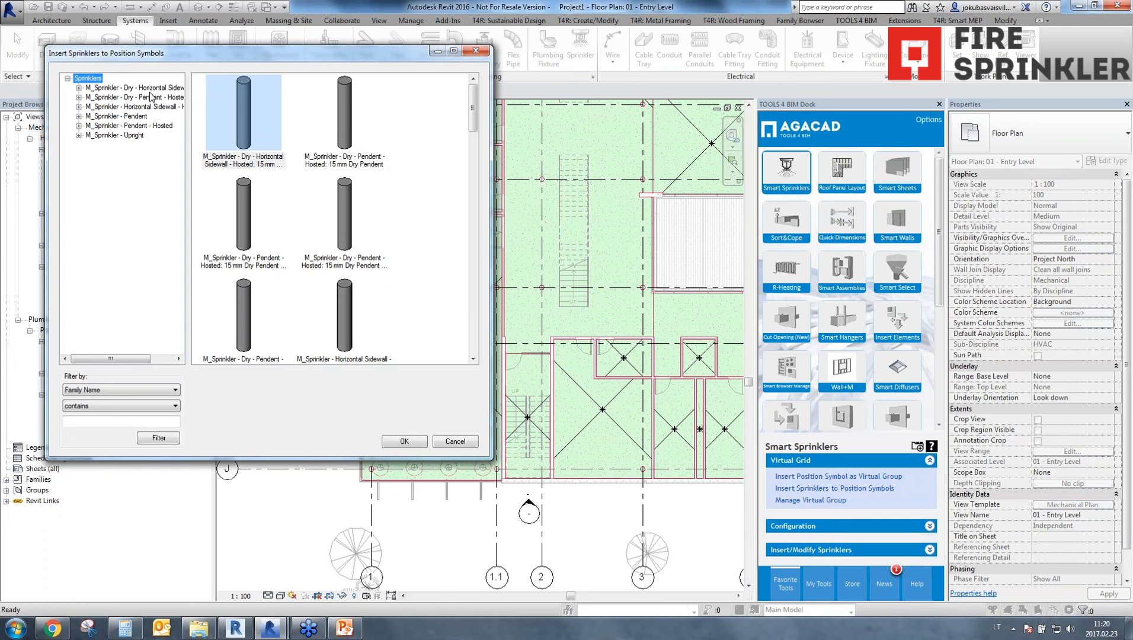
{"action": "left_click", "coordinate": [139, 116]}
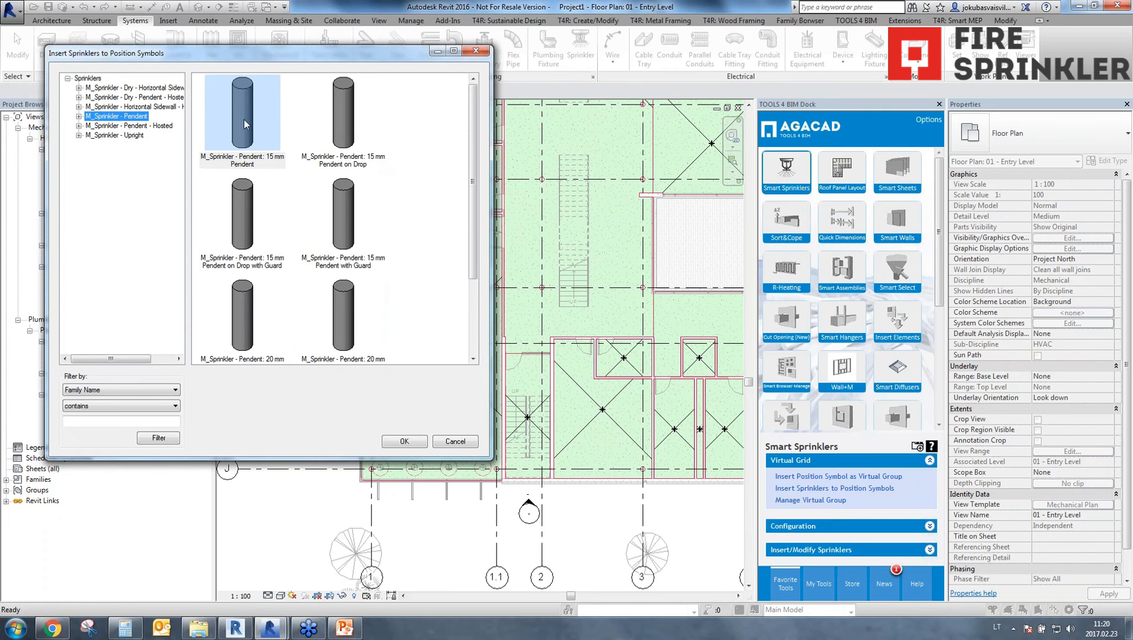
{"action": "left_click", "coordinate": [243, 120]}
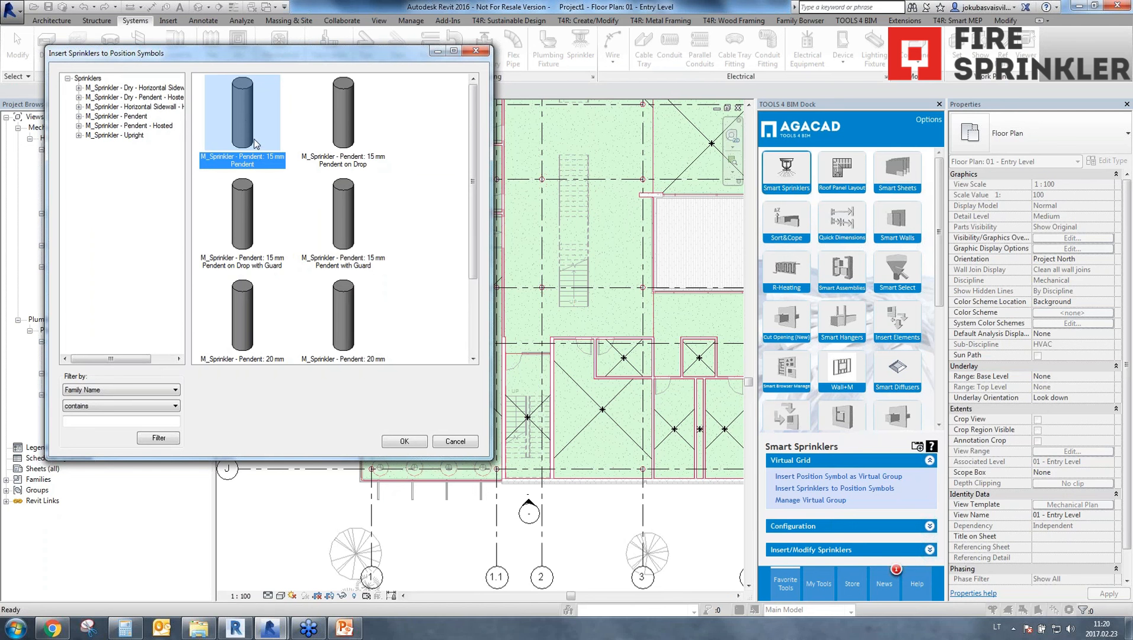
{"action": "left_click", "coordinate": [126, 118]}
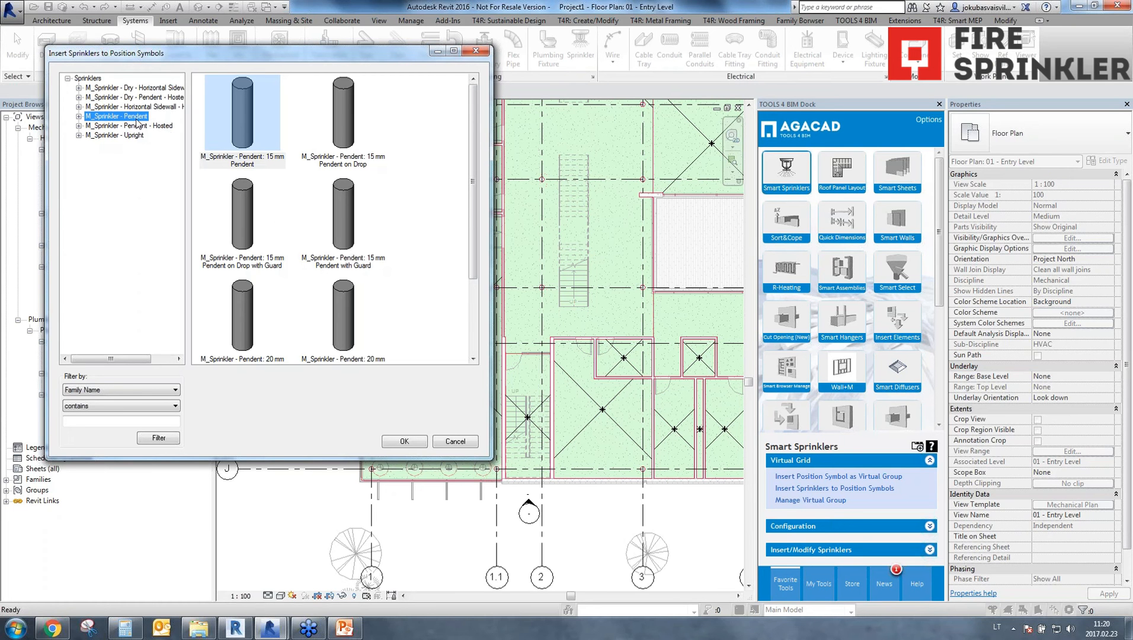
{"action": "left_click", "coordinate": [247, 126]}
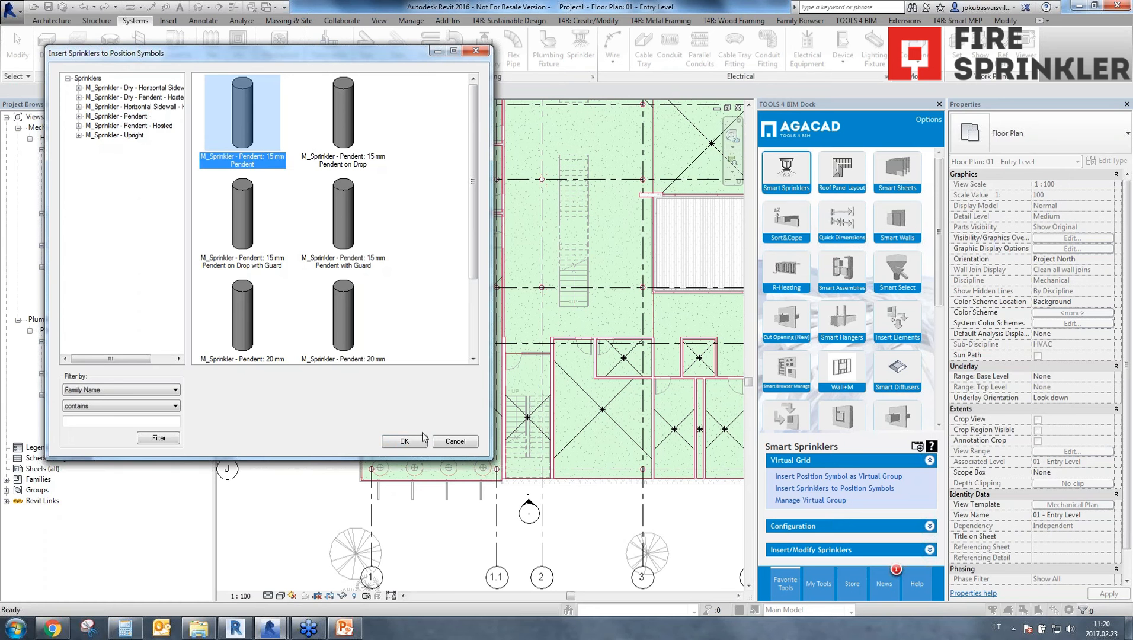
{"action": "left_click", "coordinate": [404, 442]}
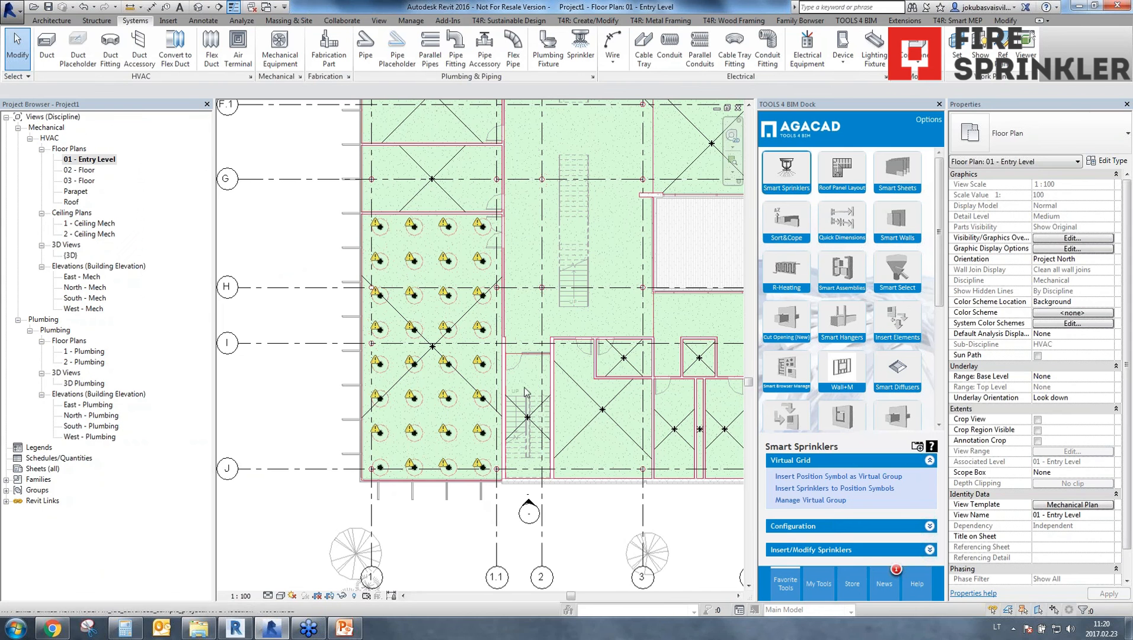
Reopen Space 13's virtual grid settings, set the offset from origin in X direction to 3000 and apply it.
{"action": "left_click", "coordinate": [414, 226]}
{"action": "left_click", "coordinate": [849, 499]}
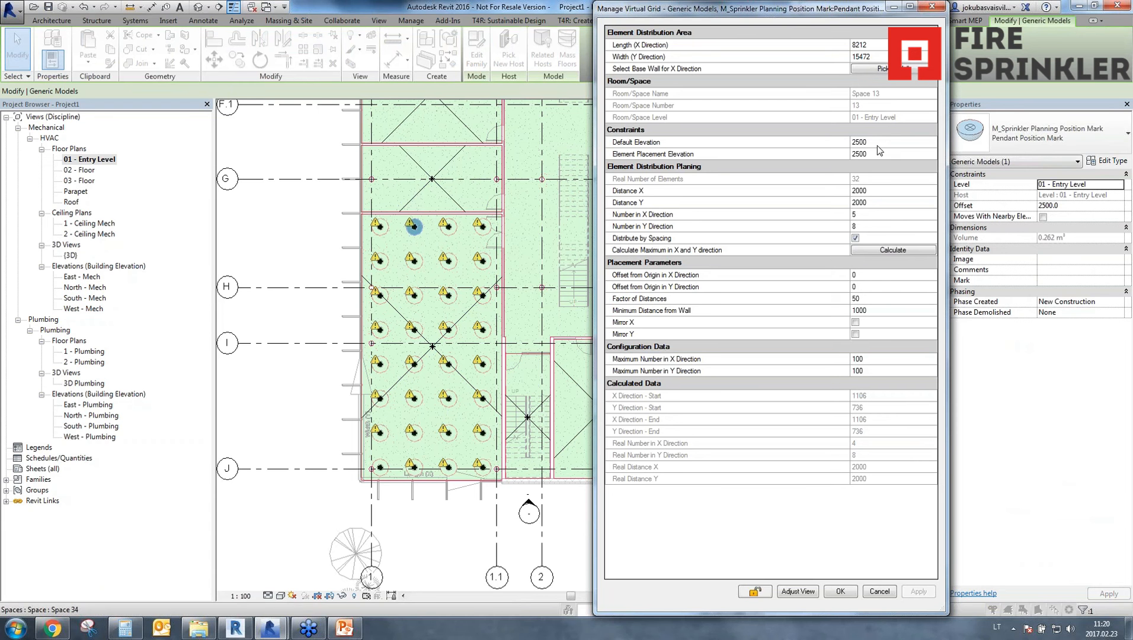
{"action": "left_click", "coordinate": [872, 276]}
{"action": "key", "text": "BackSpace"}
{"action": "type", "text": "500"}
{"action": "left_click", "coordinate": [808, 325]}
{"action": "left_click", "coordinate": [919, 591]}
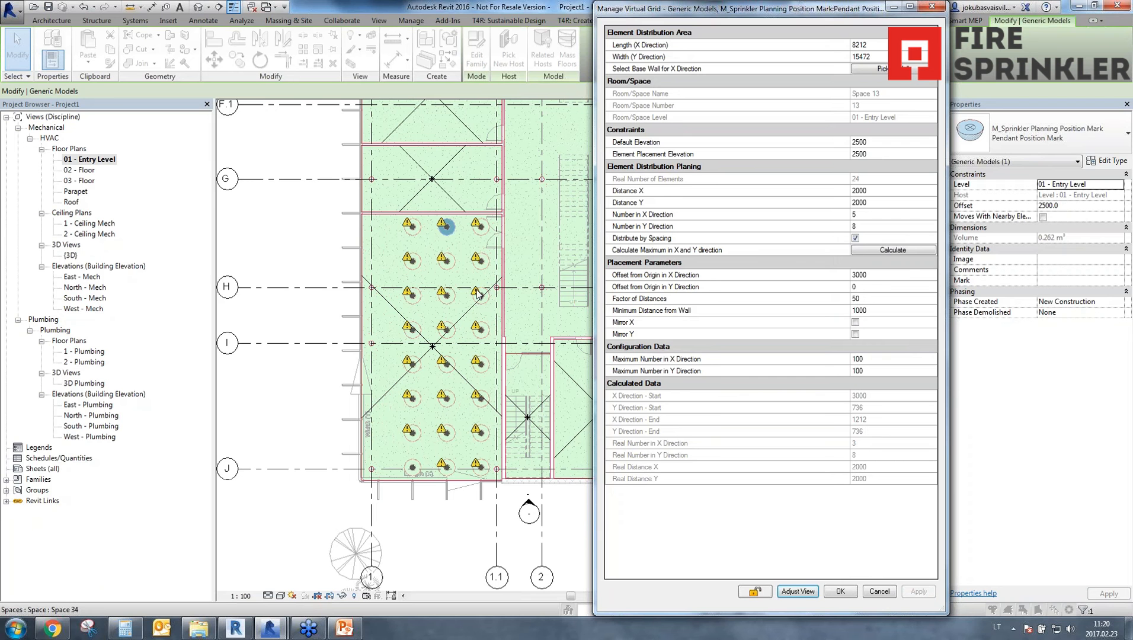
Set the Space 13 grid's offset from origin in X direction back to 0 and accept the settings.
{"action": "left_click", "coordinate": [890, 275]}
{"action": "type", "text": "0"}
{"action": "key", "text": "Tab"}
{"action": "left_click", "coordinate": [930, 592]}
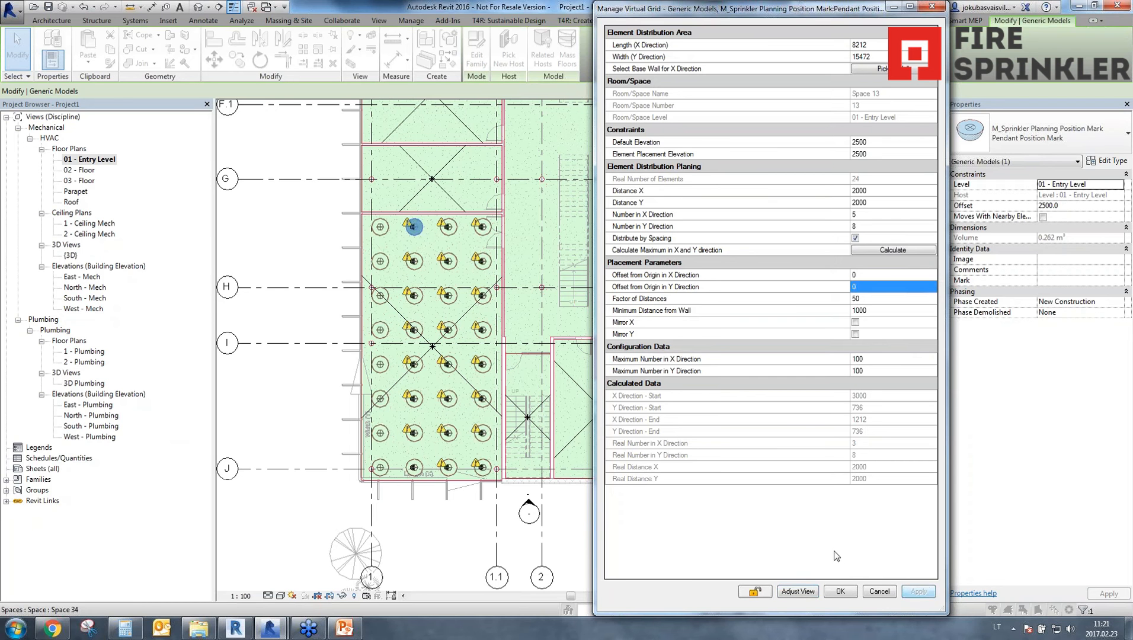
{"action": "left_click", "coordinate": [839, 592]}
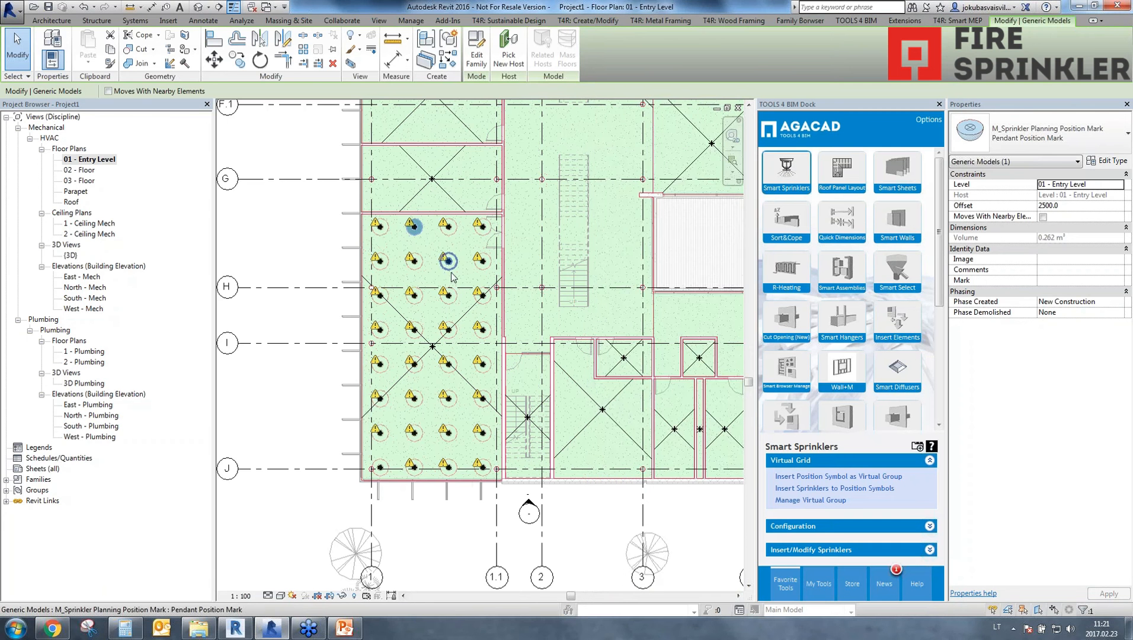
Move the northernmost row of position symbols and sprinklers in Space 13 slightly towards the row below.
{"action": "scroll", "coordinate": [369, 223], "scroll_direction": "up", "scroll_amount": 3}
{"action": "left_click_drag", "start_coordinate": [541, 276], "coordinate": [673, 272]}
{"action": "left_click", "coordinate": [393, 248], "text": "ctrl"}
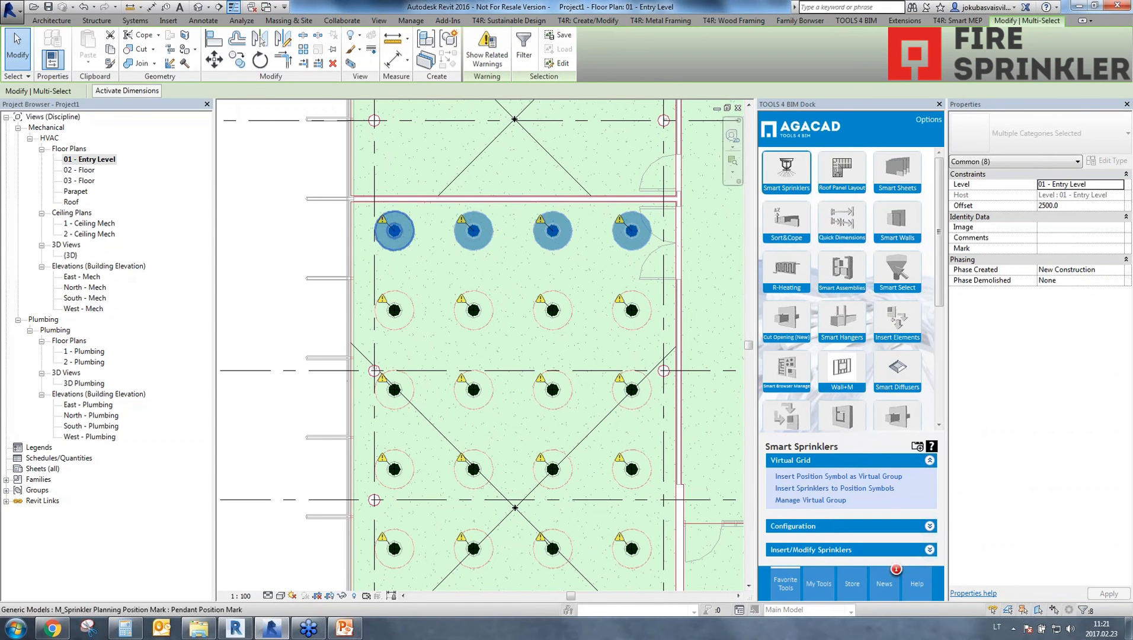
{"action": "key", "text": "m"}
{"action": "key", "text": "v"}
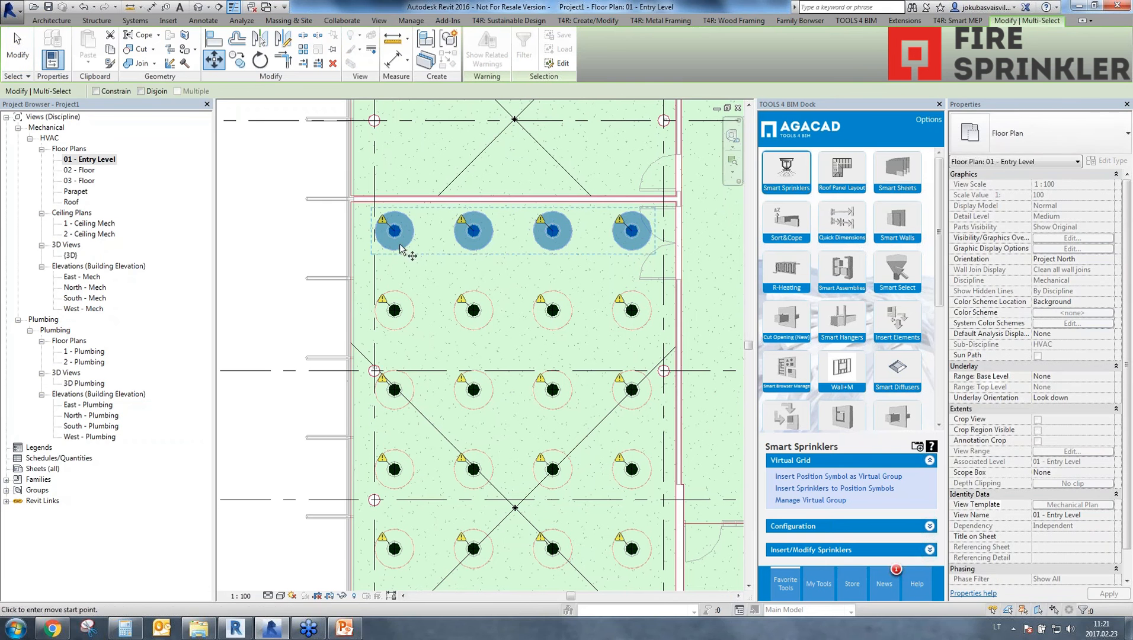
{"action": "left_click", "coordinate": [395, 239]}
{"action": "left_click", "coordinate": [394, 255]}
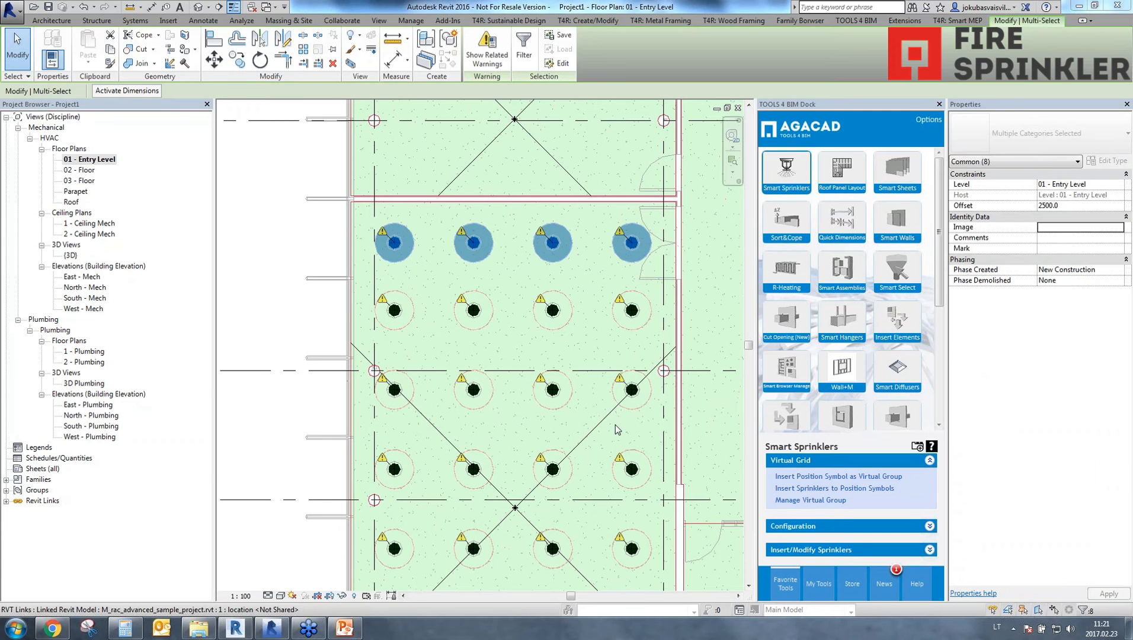
Insert position symbols as a virtual group in Space 12, using its south wall as the X-axis base and filling it with the maximum number.
{"action": "scroll", "coordinate": [618, 431], "scroll_direction": "down", "scroll_amount": 3}
{"action": "middle_click_drag", "start_coordinate": [619, 431], "coordinate": [612, 318]}
{"action": "scroll", "coordinate": [615, 380], "scroll_direction": "down", "scroll_amount": 1}
{"action": "middle_click_drag", "start_coordinate": [616, 380], "coordinate": [563, 485]}
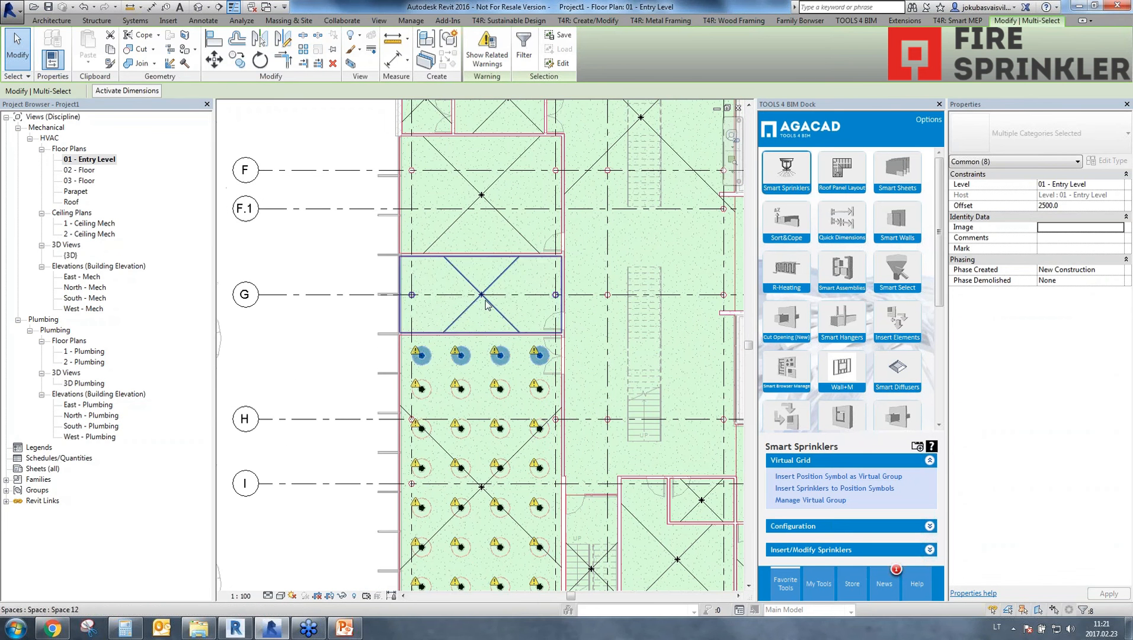
{"action": "left_click", "coordinate": [490, 287]}
{"action": "left_click", "coordinate": [852, 481]}
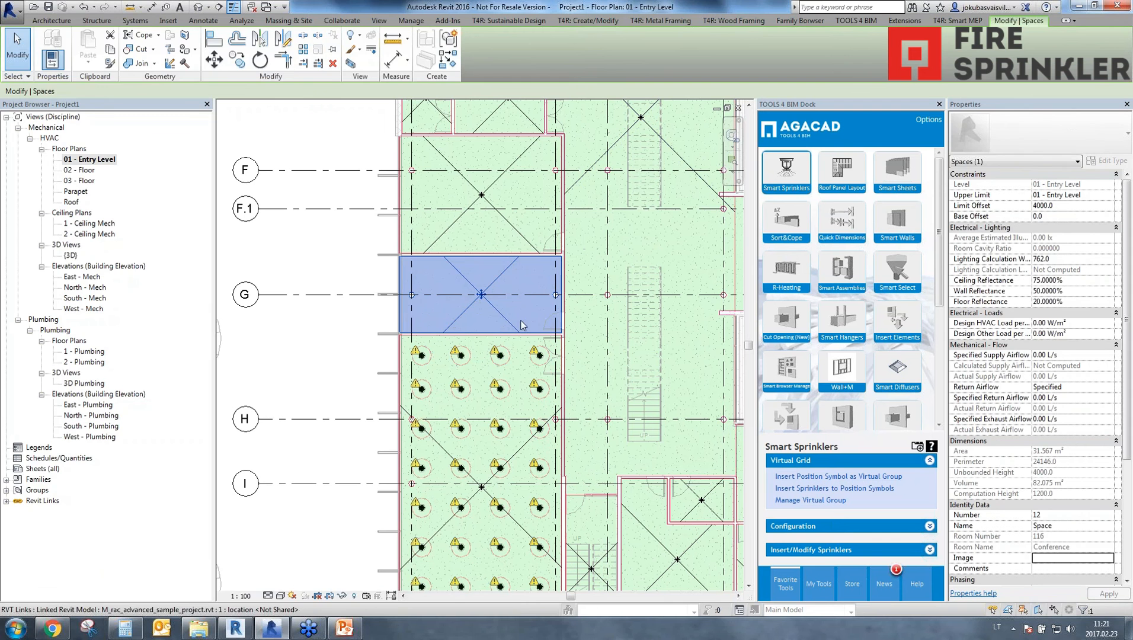
{"action": "left_click", "coordinate": [466, 335]}
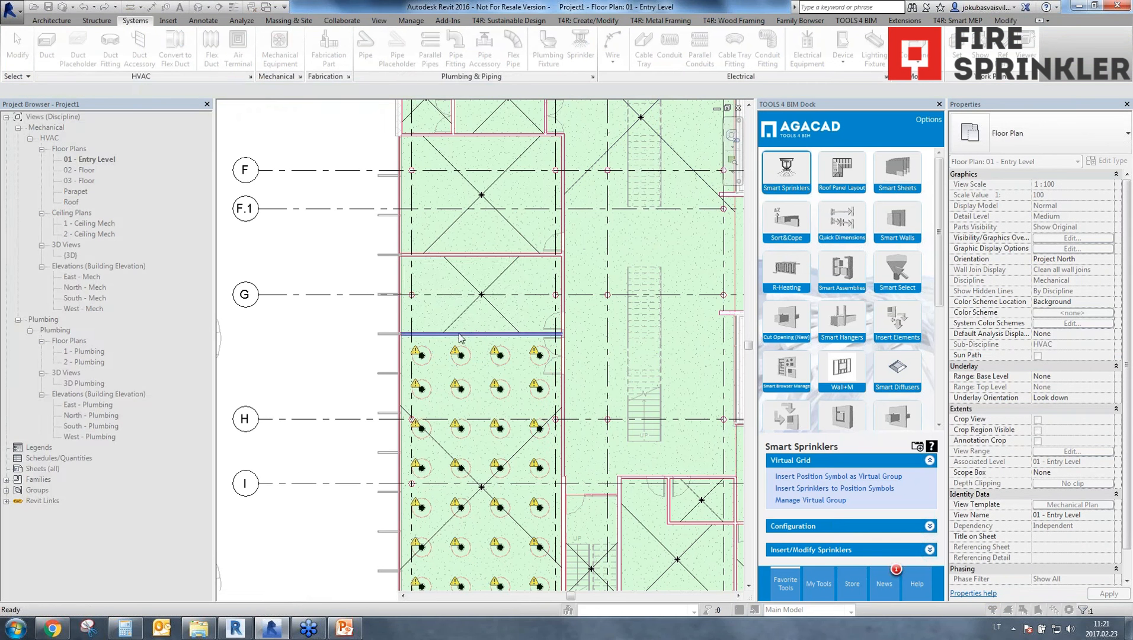
{"action": "left_click", "coordinate": [374, 156]}
{"action": "left_click", "coordinate": [434, 470]}
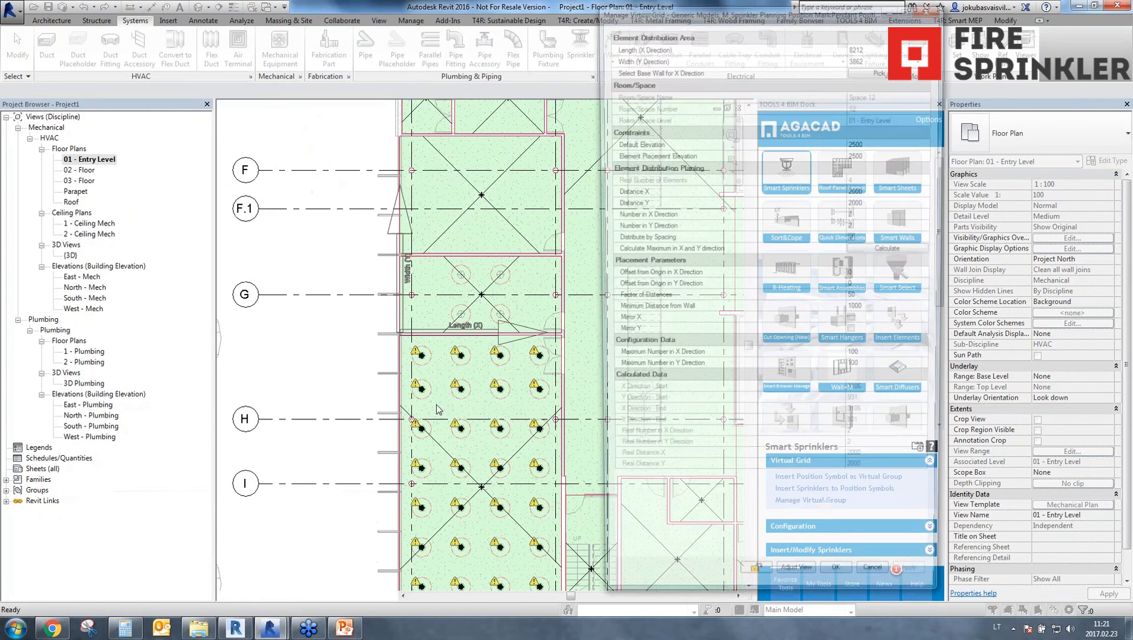
{"action": "left_click", "coordinate": [841, 591]}
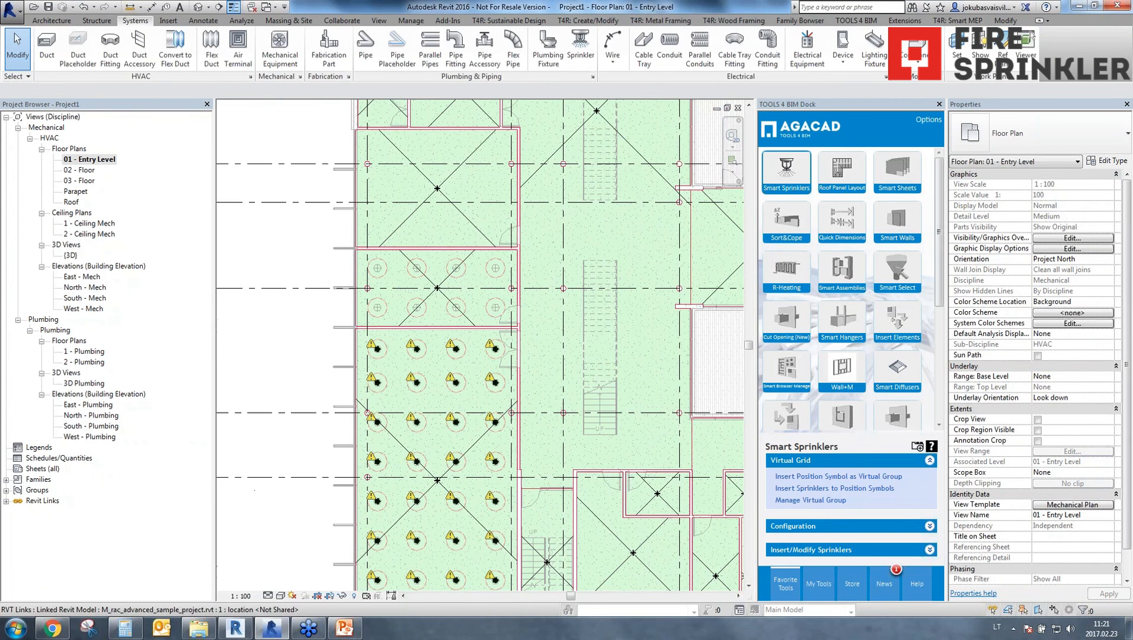
Insert a Pendant Position Mark virtual group in lobby Space 34, using the short wall at its south end as the X-axis base.
{"action": "left_click", "coordinate": [645, 158]}
{"action": "scroll", "coordinate": [645, 159], "scroll_direction": "down", "scroll_amount": 2}
{"action": "middle_click_drag", "start_coordinate": [644, 159], "coordinate": [527, 408]}
{"action": "middle_click_drag", "start_coordinate": [523, 454], "coordinate": [517, 336]}
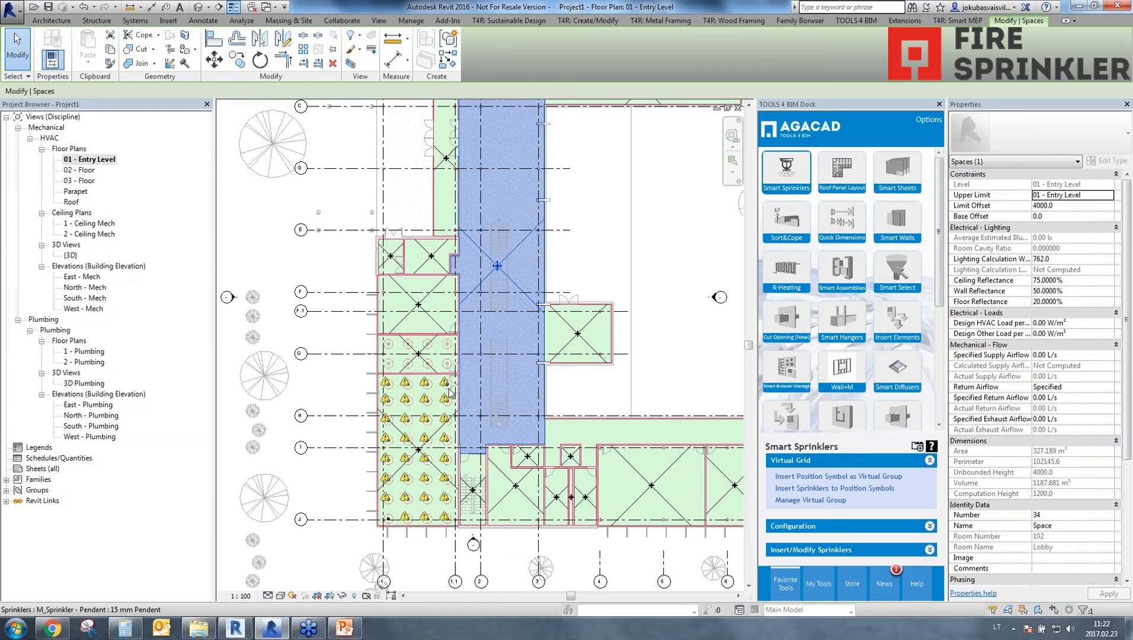
{"action": "middle_click_drag", "start_coordinate": [501, 305], "coordinate": [455, 395]}
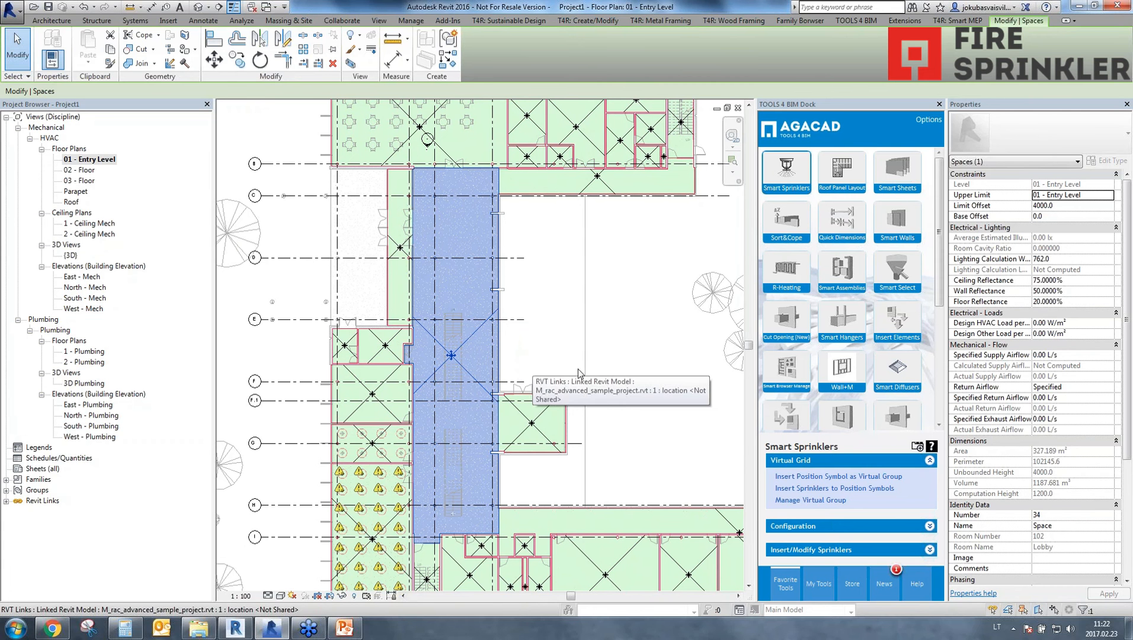
{"action": "left_click", "coordinate": [794, 479]}
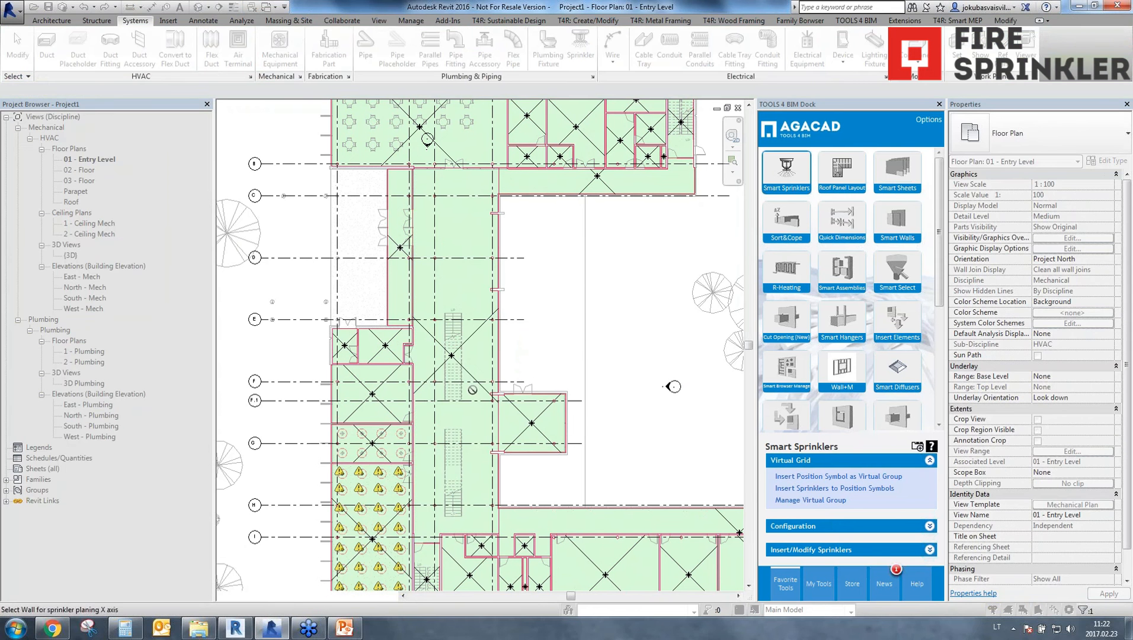
{"action": "scroll", "coordinate": [441, 551], "scroll_direction": "up", "scroll_amount": 5}
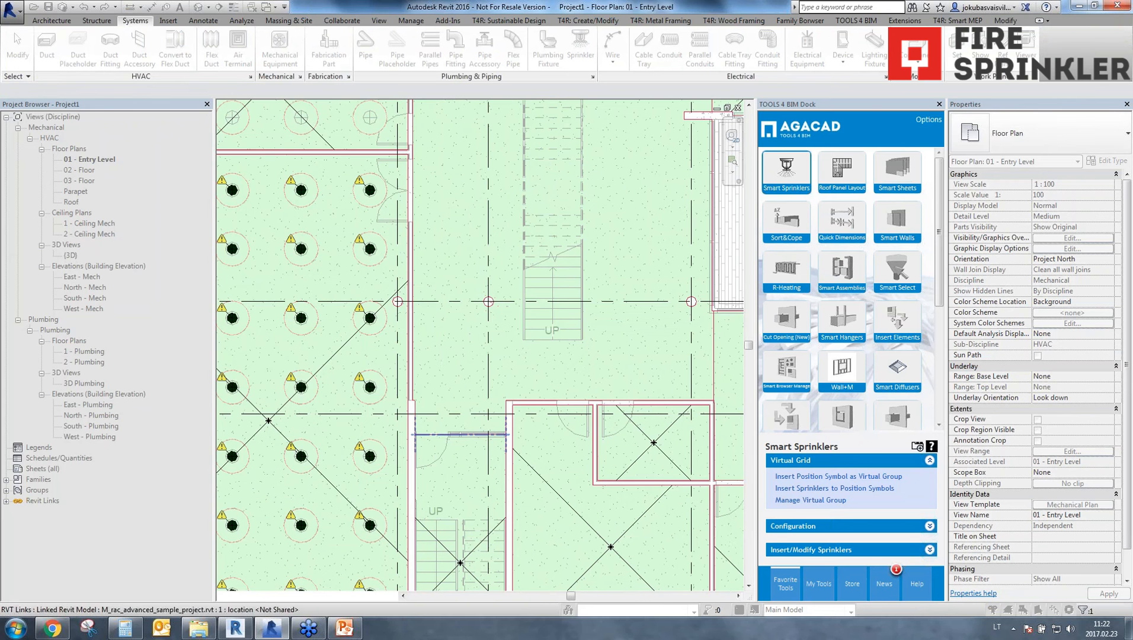
{"action": "left_click", "coordinate": [462, 436]}
{"action": "left_click", "coordinate": [415, 196]}
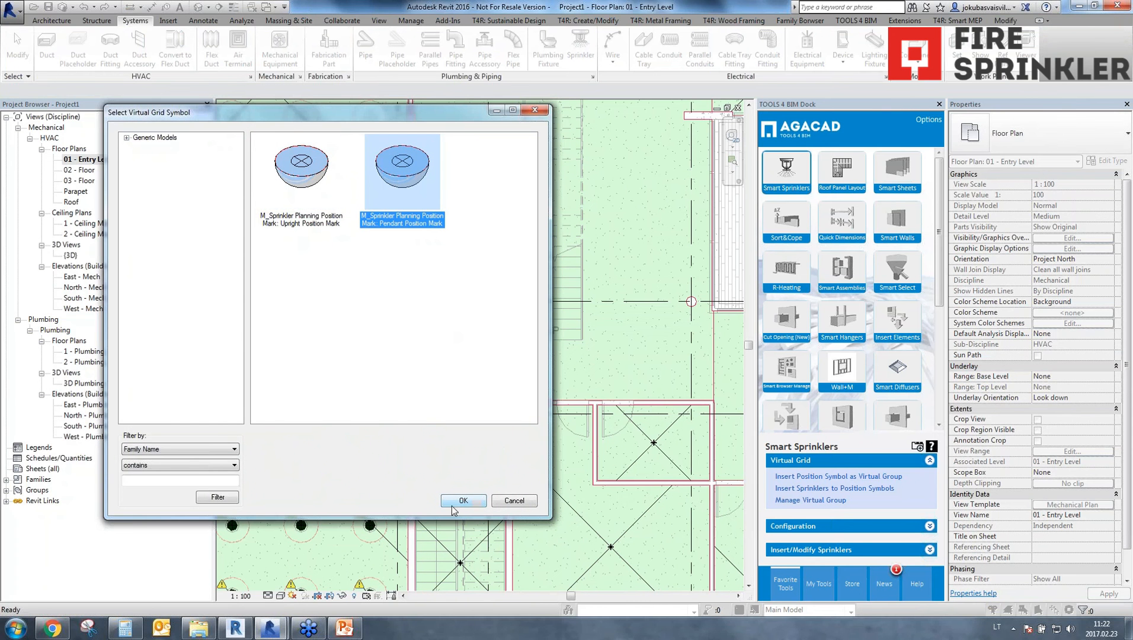
{"action": "left_click", "coordinate": [463, 502]}
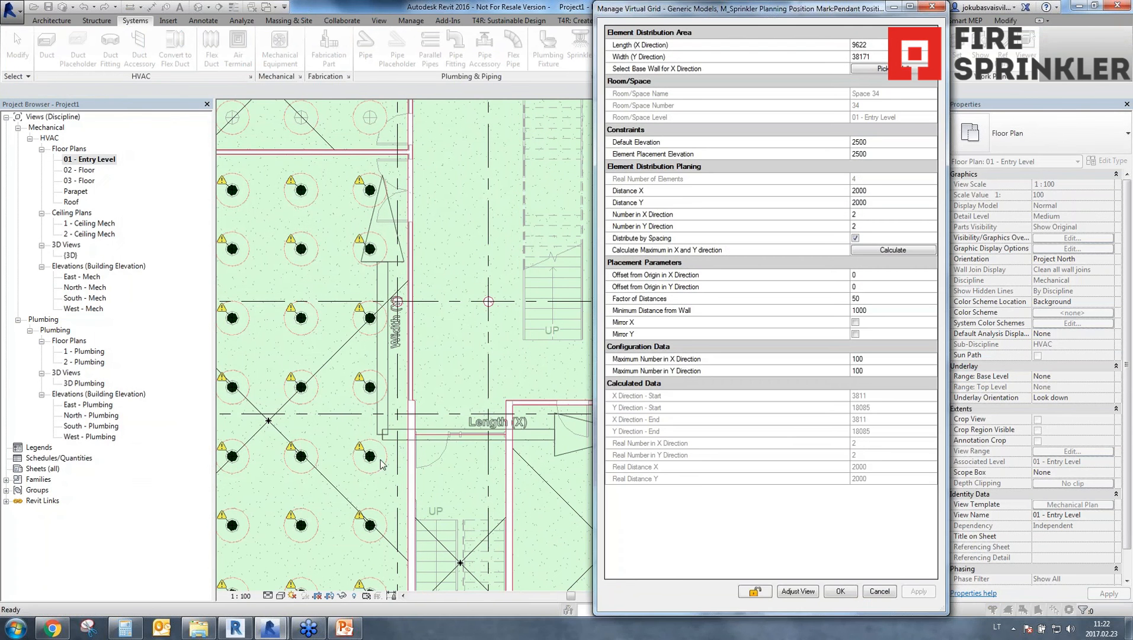
Calculate the maximum number of elements in X and Y direction for the Space 34 grid, apply it and accept.
{"action": "left_click", "coordinate": [916, 252]}
{"action": "left_click", "coordinate": [919, 592]}
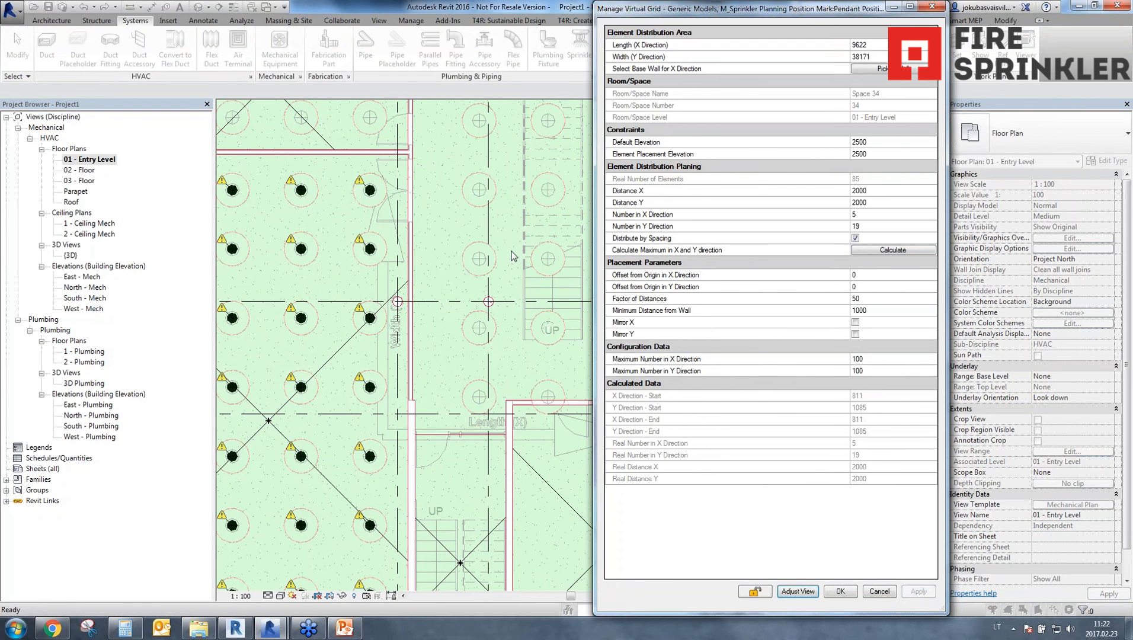
{"action": "left_click", "coordinate": [848, 593]}
Delete the eight Space 34 position symbols that sit on the west wall beside the narrow northern room.
{"action": "scroll", "coordinate": [573, 330], "scroll_direction": "down", "scroll_amount": 5}
{"action": "mouse_move", "coordinate": [570, 356]}
{"action": "middle_mouse_down"}
{"action": "mouse_move", "coordinate": [559, 463]}
{"action": "mouse_move", "coordinate": [529, 447]}
{"action": "mouse_move", "coordinate": [525, 507]}
{"action": "middle_mouse_up"}
{"action": "scroll", "coordinate": [552, 344], "scroll_direction": "down", "scroll_amount": 1}
{"action": "scroll", "coordinate": [541, 330], "scroll_direction": "down", "scroll_amount": 1}
{"action": "middle_click_drag", "start_coordinate": [540, 428], "coordinate": [527, 328]}
{"action": "scroll", "coordinate": [447, 114], "scroll_direction": "up", "scroll_amount": 2}
{"action": "middle_click_drag", "start_coordinate": [445, 123], "coordinate": [444, 219]}
{"action": "left_click", "coordinate": [457, 209]}
{"action": "left_click", "coordinate": [456, 261], "text": "ctrl"}
{"action": "left_click", "coordinate": [455, 313], "text": "ctrl"}
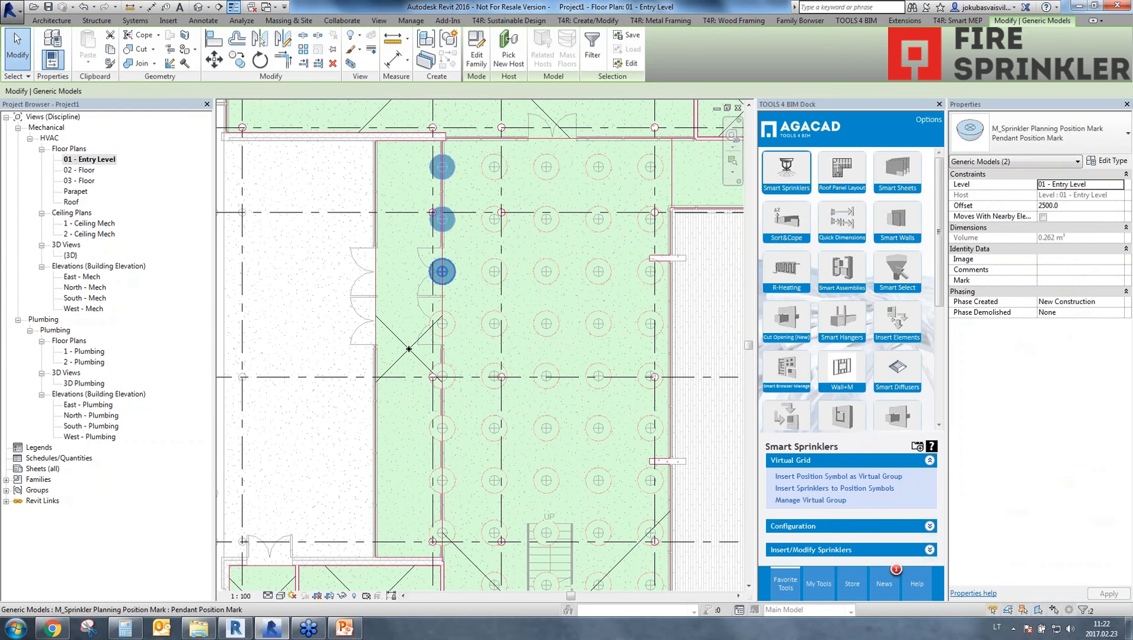
{"action": "left_click", "coordinate": [452, 365], "text": "ctrl"}
{"action": "left_click", "coordinate": [447, 375], "text": "ctrl"}
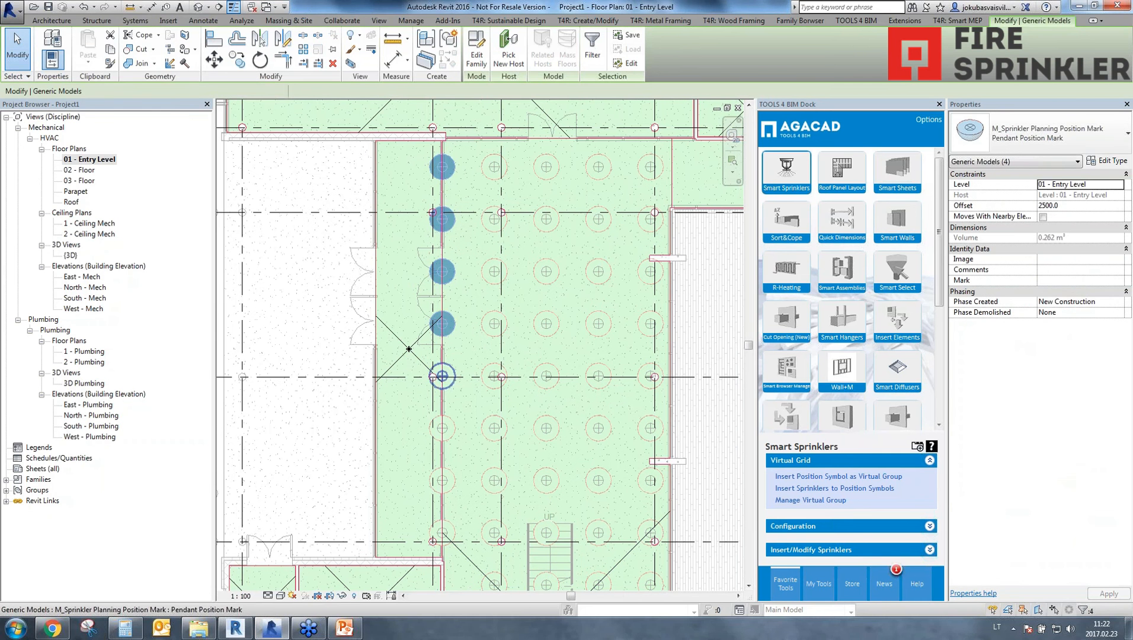
{"action": "left_click", "coordinate": [453, 435], "text": "ctrl"}
{"action": "left_click", "coordinate": [456, 484], "text": "ctrl"}
{"action": "left_click", "coordinate": [455, 527], "text": "ctrl"}
{"action": "key", "text": "Escape"}
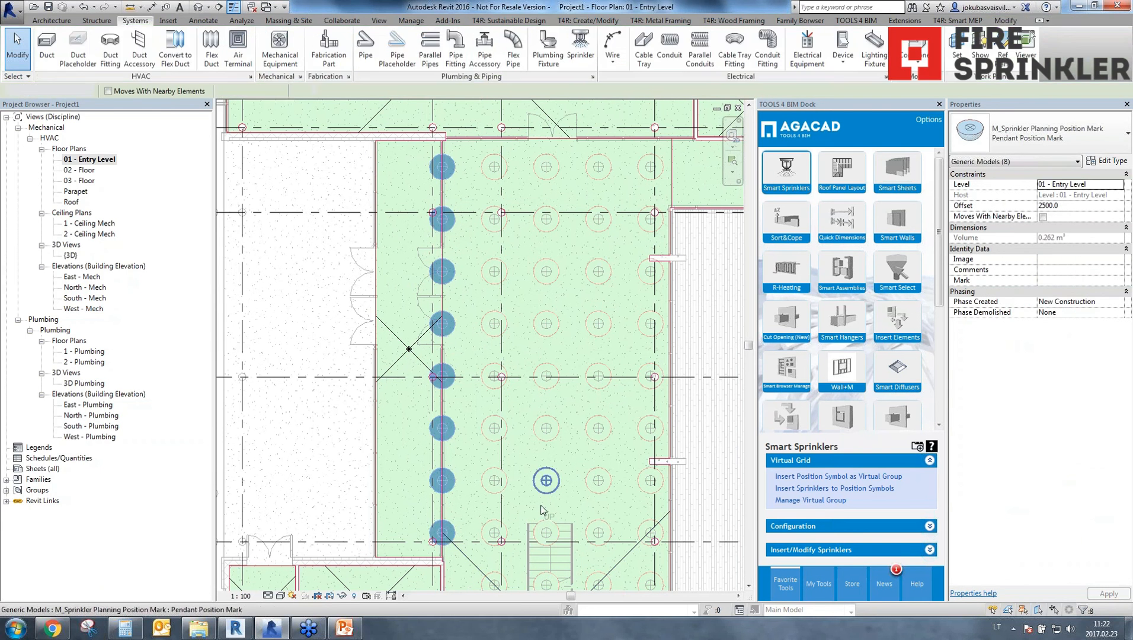
Delete the position symbols over the two staircases in Space 34.
{"action": "scroll", "coordinate": [552, 531], "scroll_direction": "down", "scroll_amount": 2}
{"action": "middle_click_drag", "start_coordinate": [551, 531], "coordinate": [566, 288]}
{"action": "left_click", "coordinate": [563, 424]}
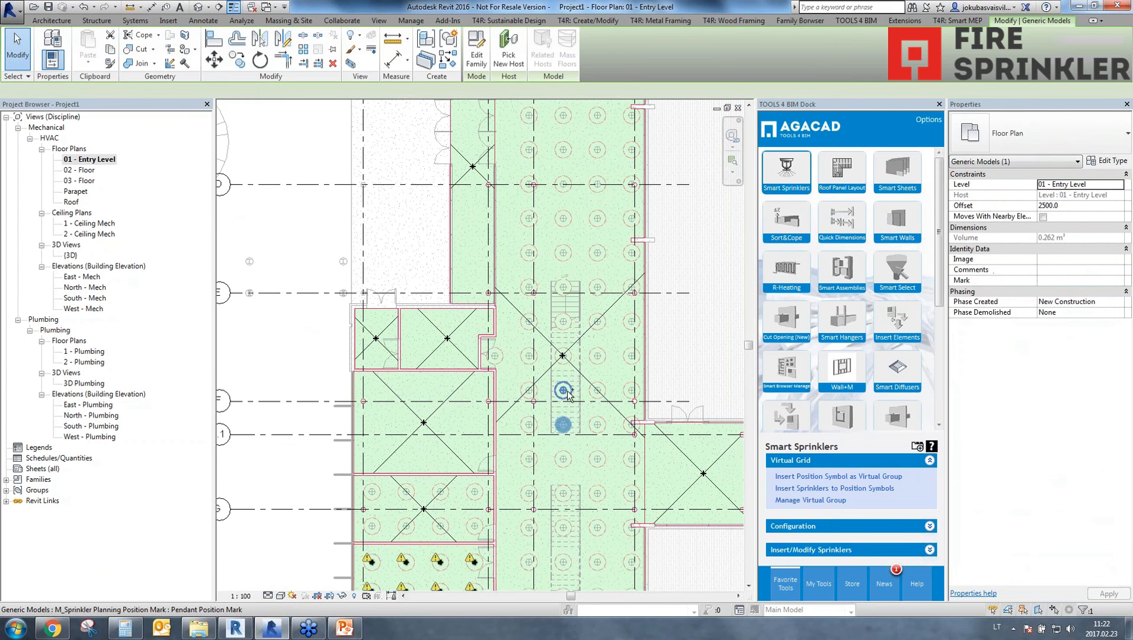
{"action": "left_click", "coordinate": [563, 390], "text": "ctrl"}
{"action": "left_click", "coordinate": [564, 322], "text": "ctrl"}
{"action": "left_click", "coordinate": [564, 289], "text": "ctrl"}
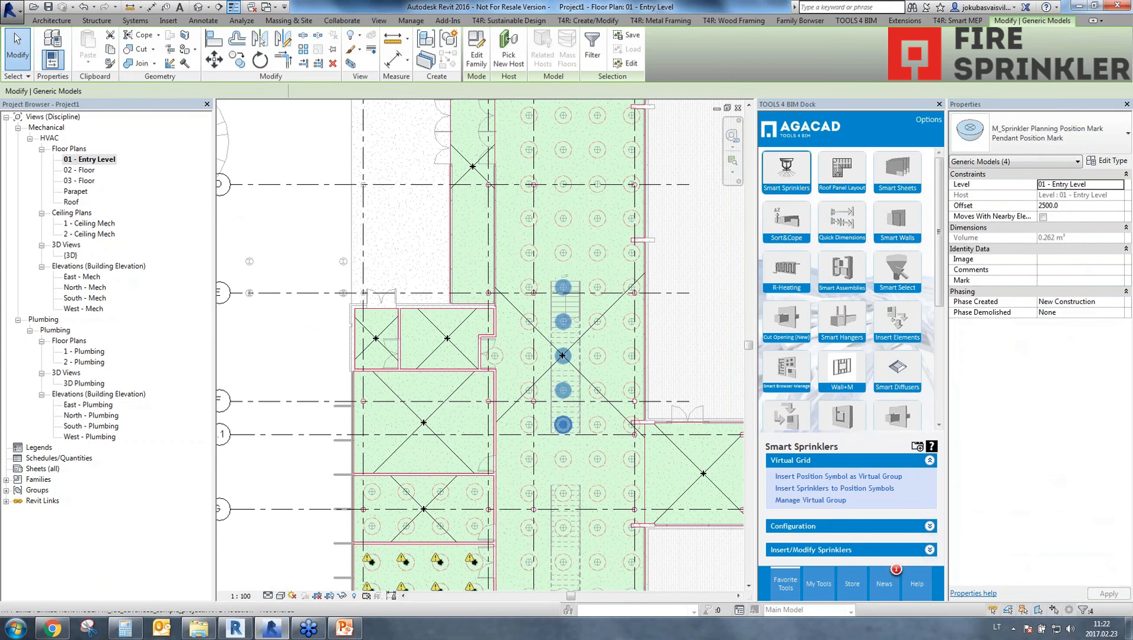
{"action": "middle_click_drag", "start_coordinate": [565, 468], "coordinate": [571, 341]}
{"action": "left_click", "coordinate": [569, 502], "text": "ctrl"}
{"action": "left_click", "coordinate": [571, 468], "text": "ctrl"}
{"action": "left_click", "coordinate": [570, 435], "text": "ctrl"}
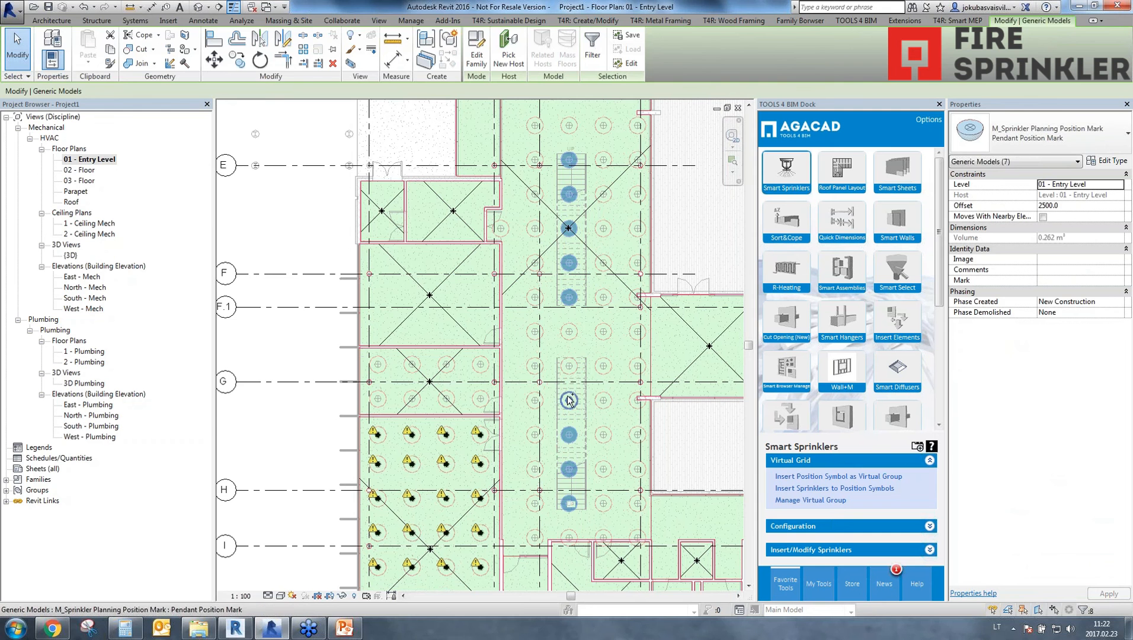
{"action": "left_click", "coordinate": [570, 401], "text": "ctrl"}
{"action": "left_click", "coordinate": [570, 367], "text": "ctrl"}
{"action": "key", "text": "Escape"}
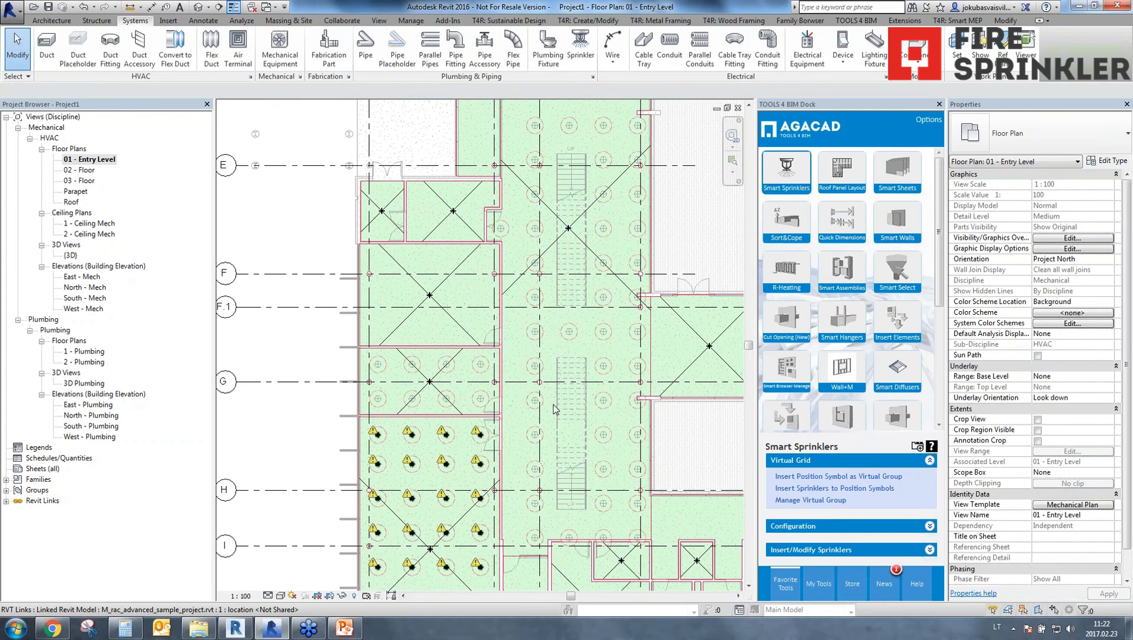
Align the four southernmost position symbols of Space 34 to the neighbouring Space 13 symbol row using multiple alignment.
{"action": "scroll", "coordinate": [533, 492], "scroll_direction": "up", "scroll_amount": 5}
{"action": "scroll", "coordinate": [533, 492], "scroll_direction": "down", "scroll_amount": 2}
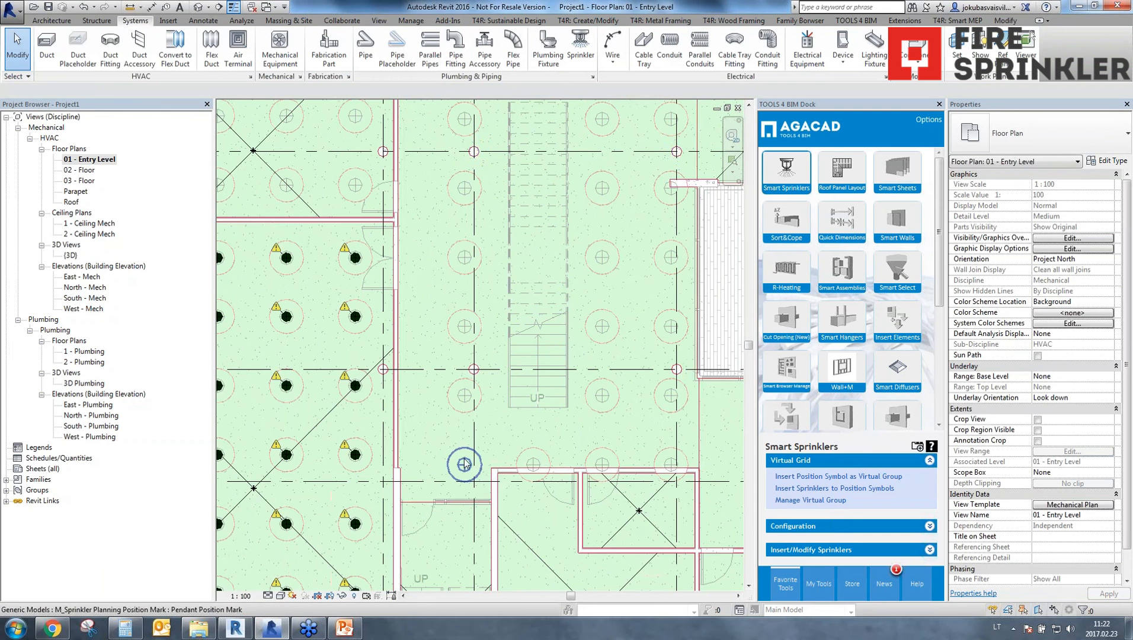
{"action": "left_click", "coordinate": [464, 464]}
{"action": "key", "text": "a"}
{"action": "key", "text": "l"}
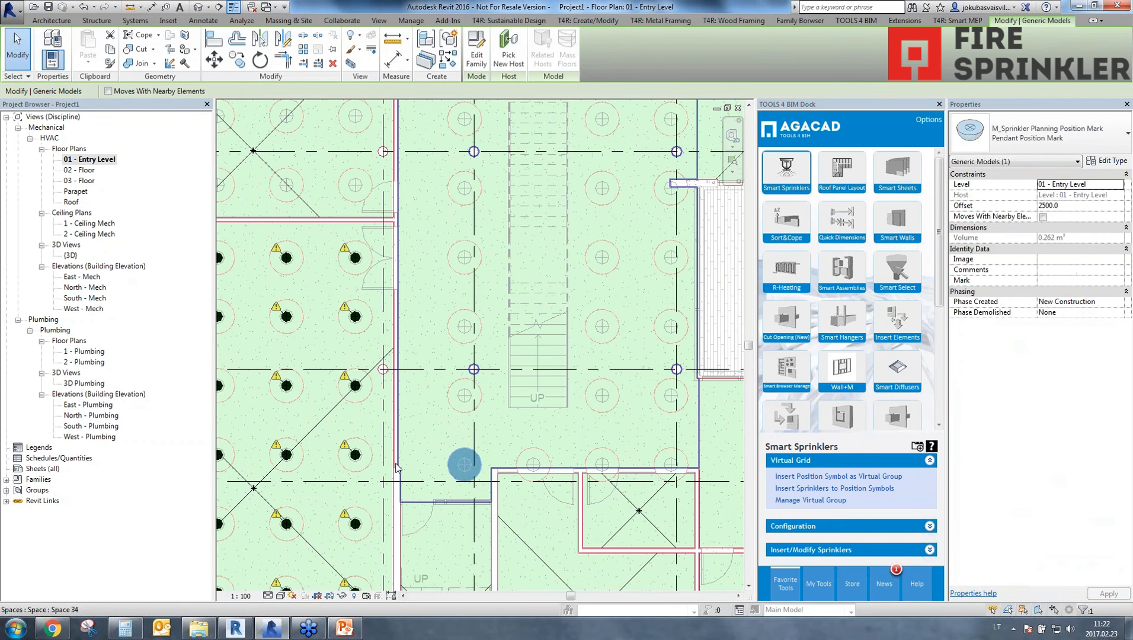
{"action": "left_click", "coordinate": [368, 460]}
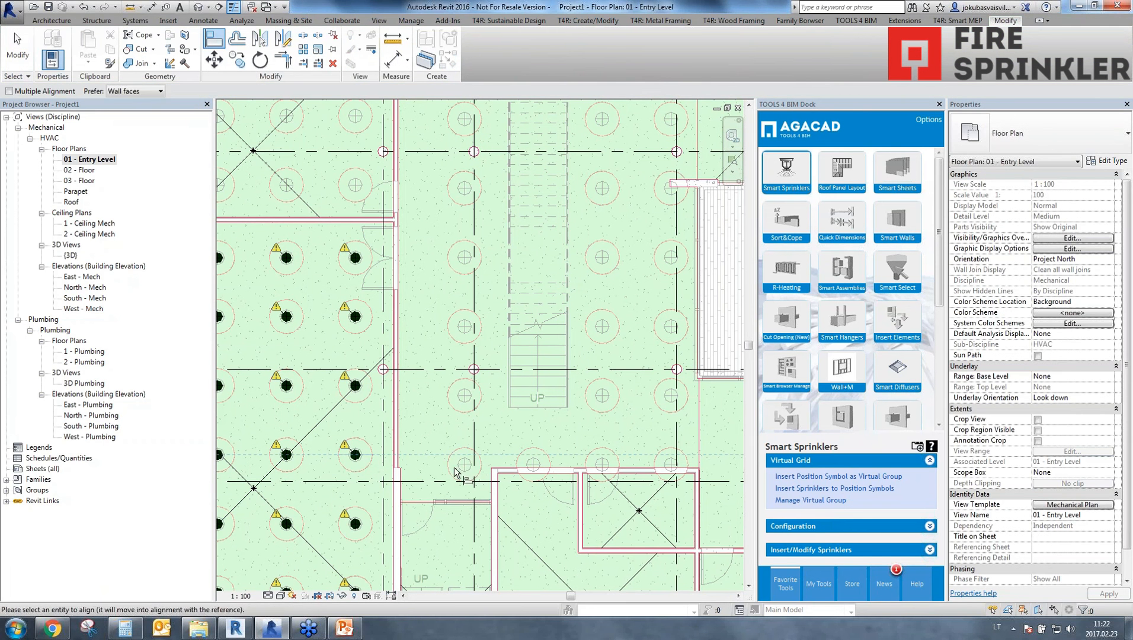
{"action": "key", "text": "ctrl"}
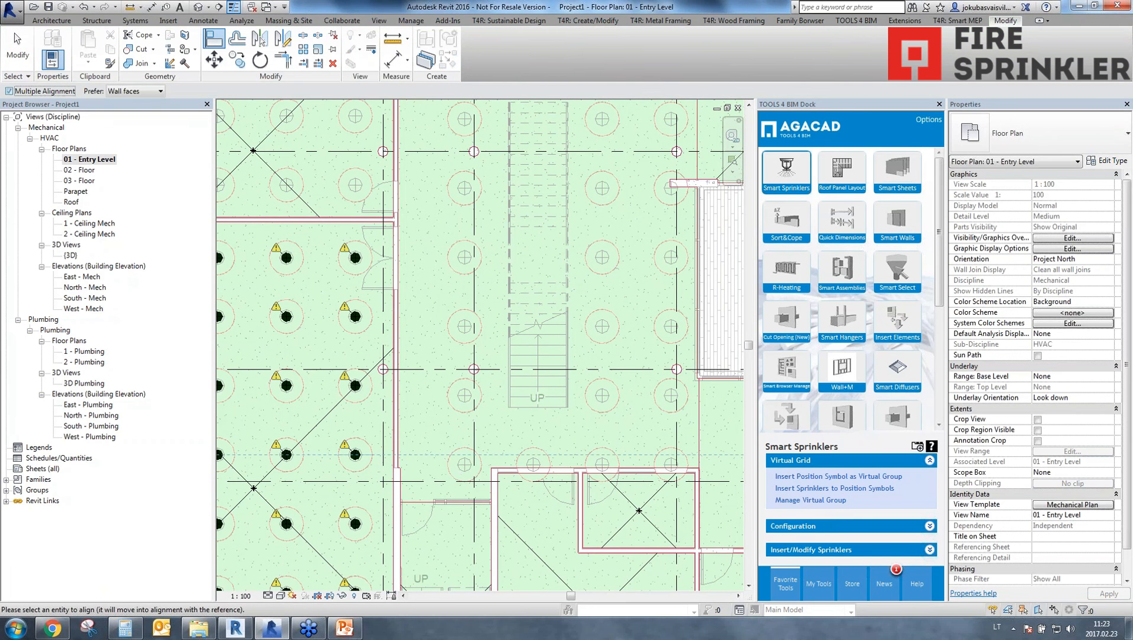
{"action": "left_click", "coordinate": [464, 461]}
{"action": "left_click", "coordinate": [528, 464]}
{"action": "left_click", "coordinate": [598, 469]}
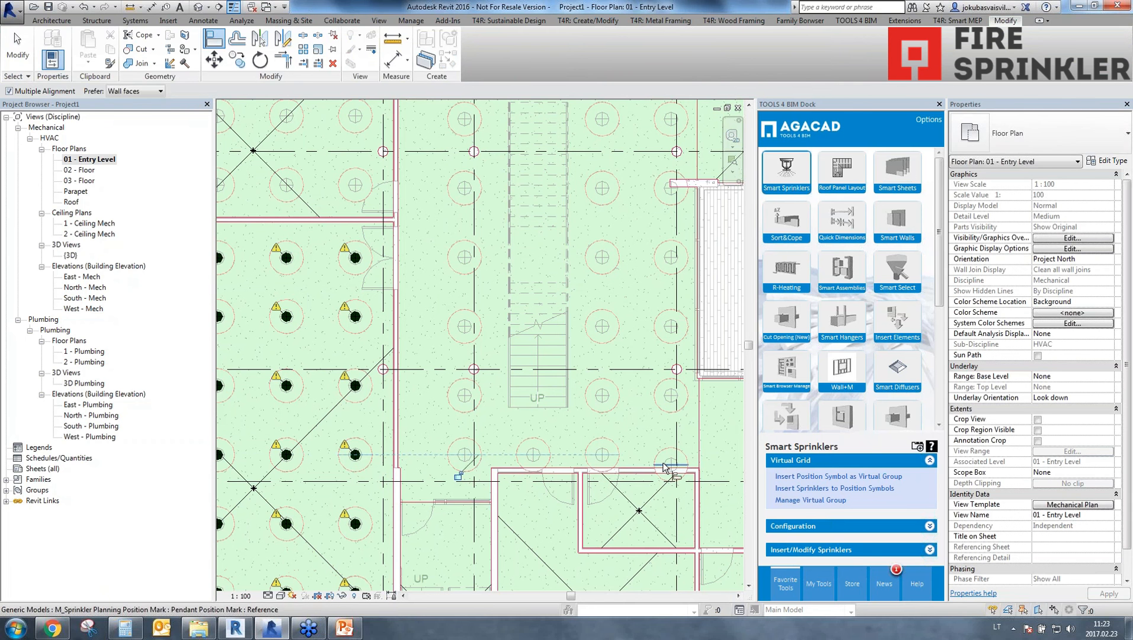
{"action": "left_click", "coordinate": [671, 465]}
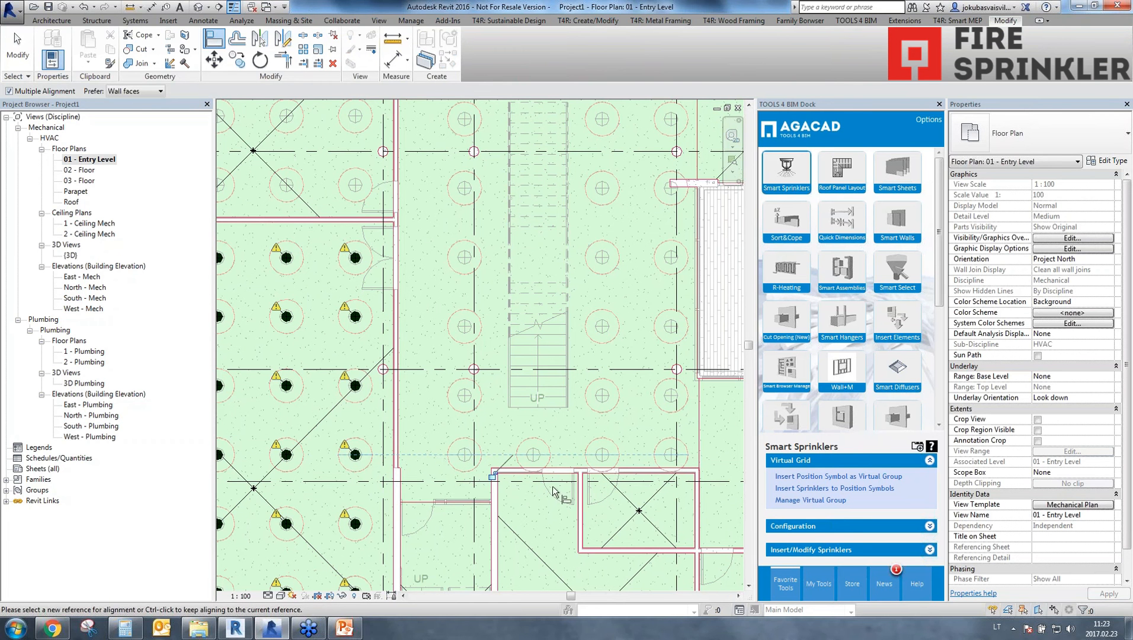
{"action": "key", "text": "Escape"}
{"action": "key", "text": "Escape"}
Insert M_Sprinkler - Pendent: 15 mm Pendent sprinklers at the position symbols of the room directly north of the large room already filled.
{"action": "scroll", "coordinate": [495, 368], "scroll_direction": "down", "scroll_amount": 4}
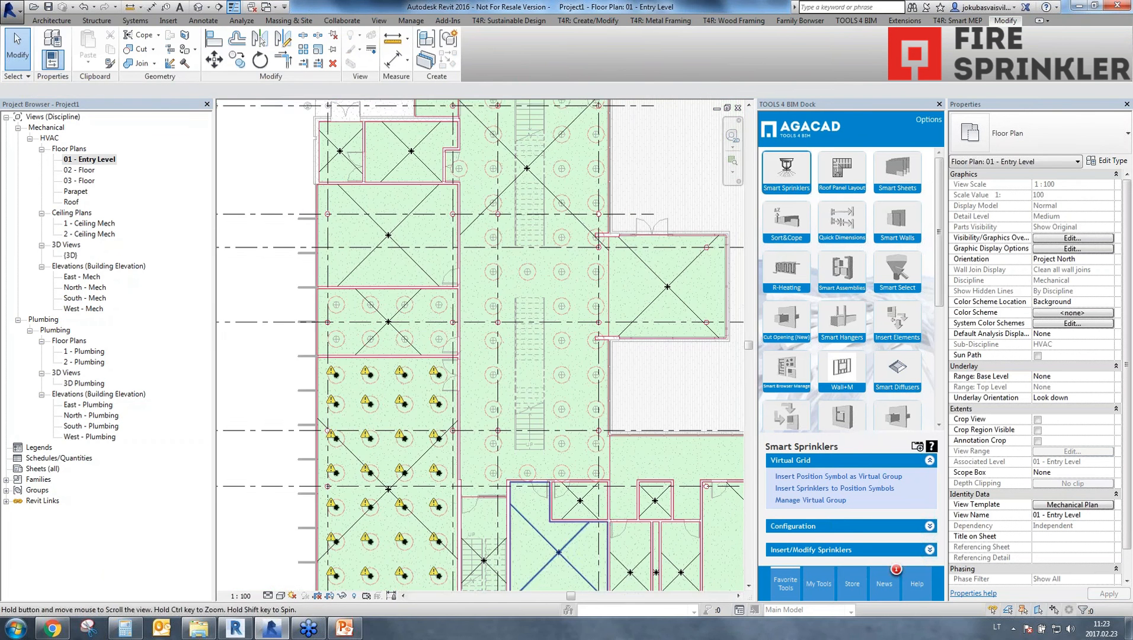
{"action": "left_click", "coordinate": [433, 304]}
{"action": "left_click", "coordinate": [828, 492]}
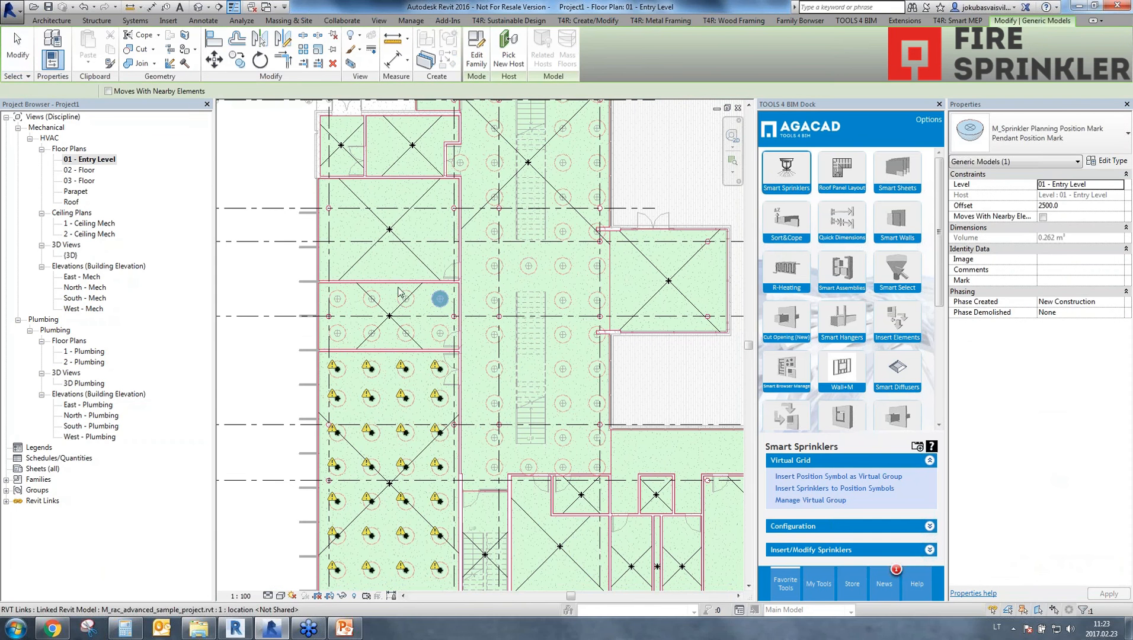
{"action": "left_click", "coordinate": [203, 205]}
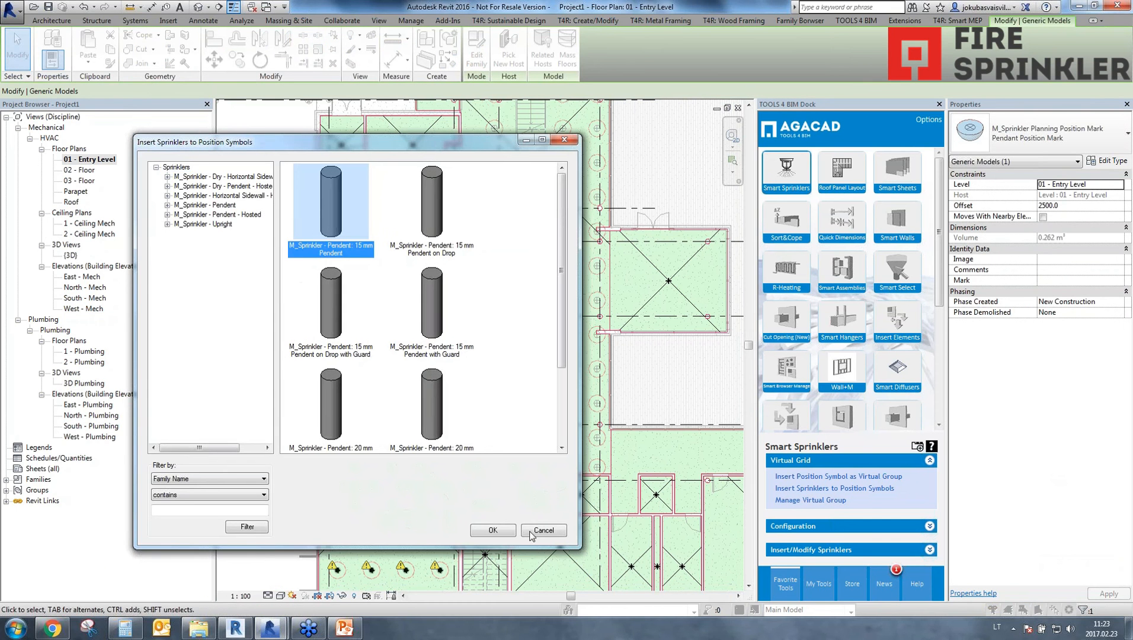
{"action": "left_click", "coordinate": [505, 531]}
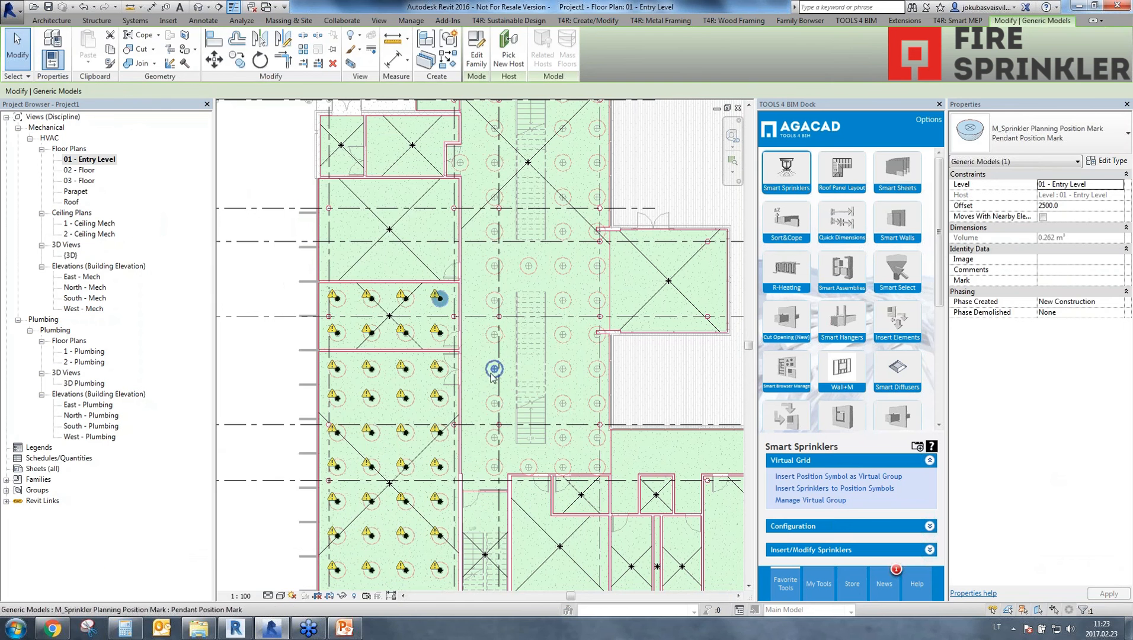
Insert M_Sprinkler - Pendent: 15 mm Pendent sprinklers at all position symbols of Space 34, the long central hall with the staircases.
{"action": "left_click", "coordinate": [853, 490]}
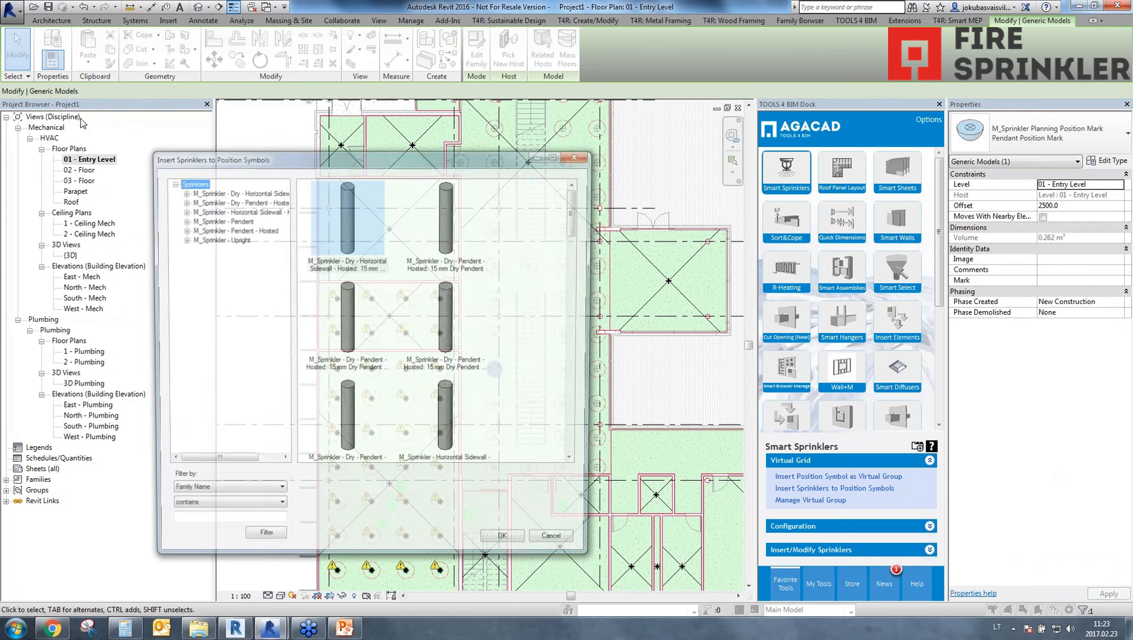
{"action": "left_click", "coordinate": [240, 220]}
{"action": "left_click", "coordinate": [307, 226]}
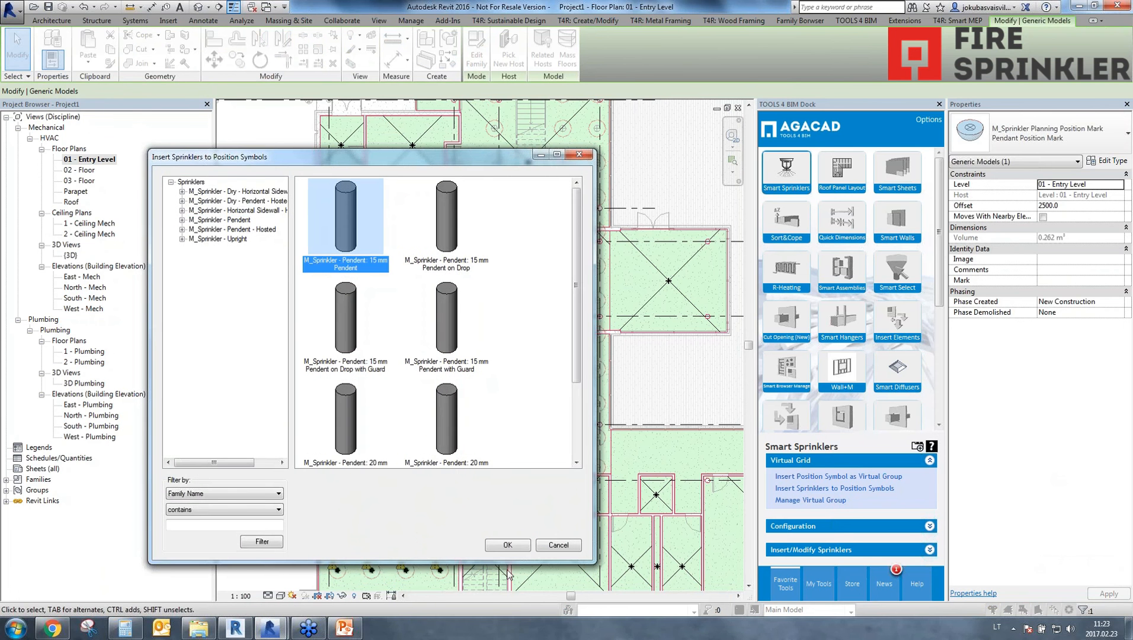
{"action": "left_click", "coordinate": [507, 545]}
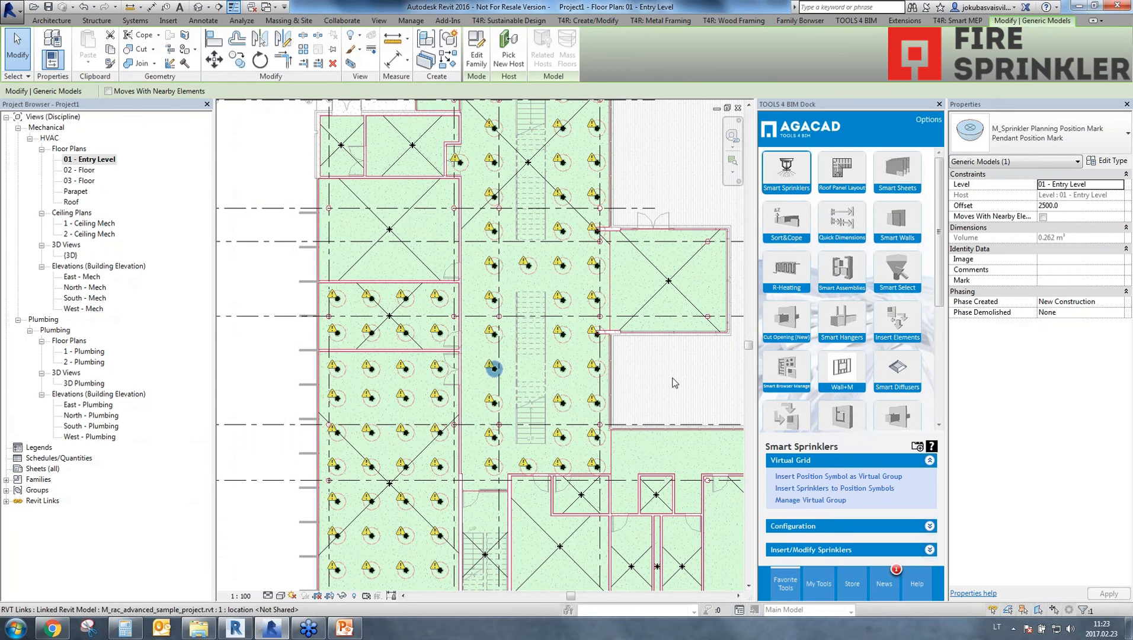
{"action": "middle_click_drag", "start_coordinate": [658, 432], "coordinate": [601, 602]}
{"action": "scroll", "coordinate": [579, 418], "scroll_direction": "down", "scroll_amount": 4}
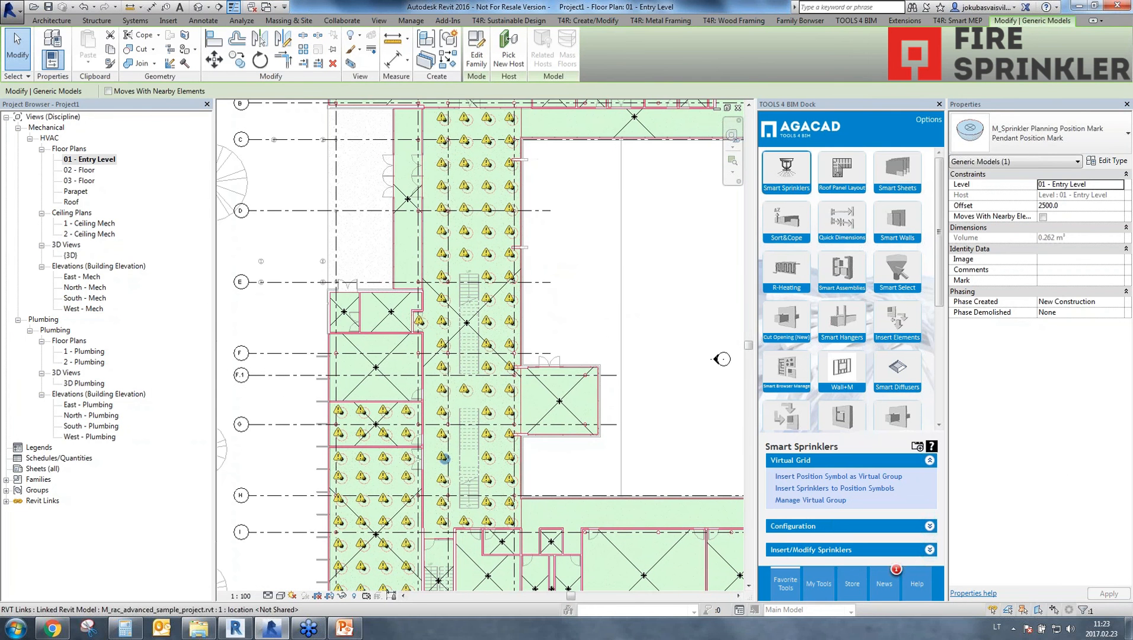
Examine the inserted pendent sprinklers in the default 3D view and across the 01 - Entry Level floor plan.
{"action": "left_click", "coordinate": [198, 7]}
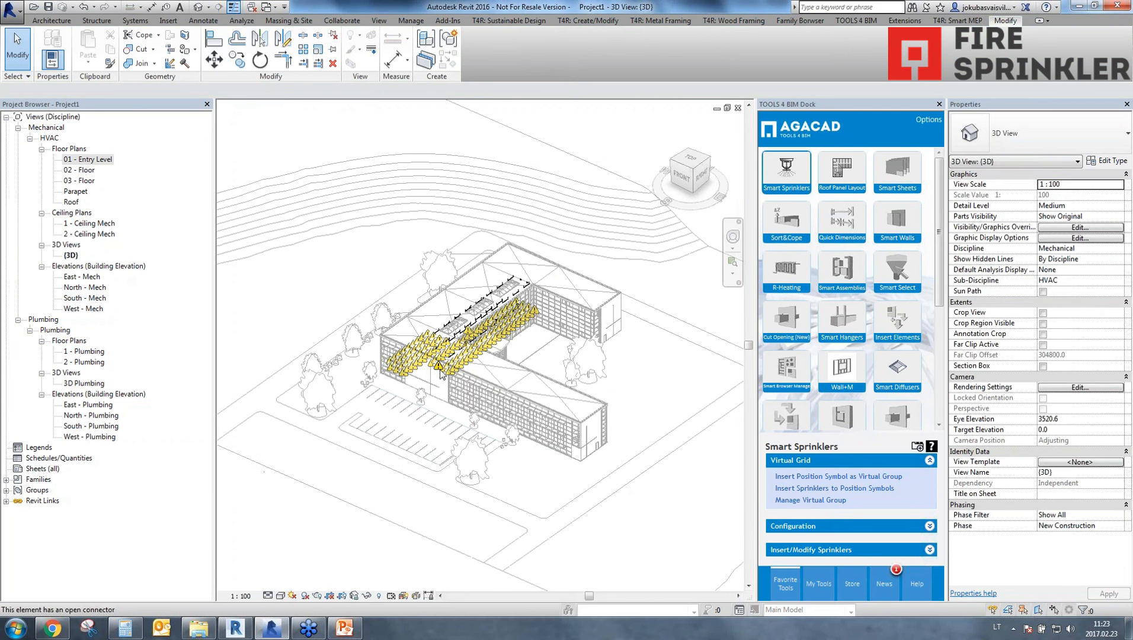
{"action": "scroll", "coordinate": [419, 368], "scroll_direction": "up", "scroll_amount": 10}
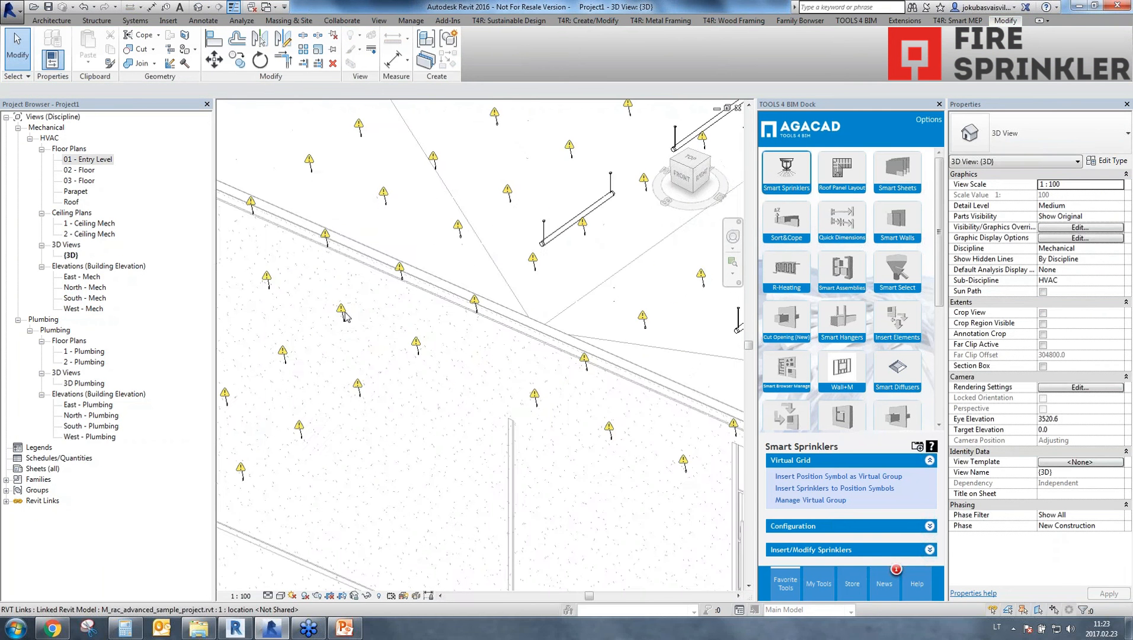
{"action": "middle_click_drag", "start_coordinate": [350, 323], "coordinate": [374, 343]}
{"action": "scroll", "coordinate": [375, 343], "scroll_direction": "up", "scroll_amount": 4}
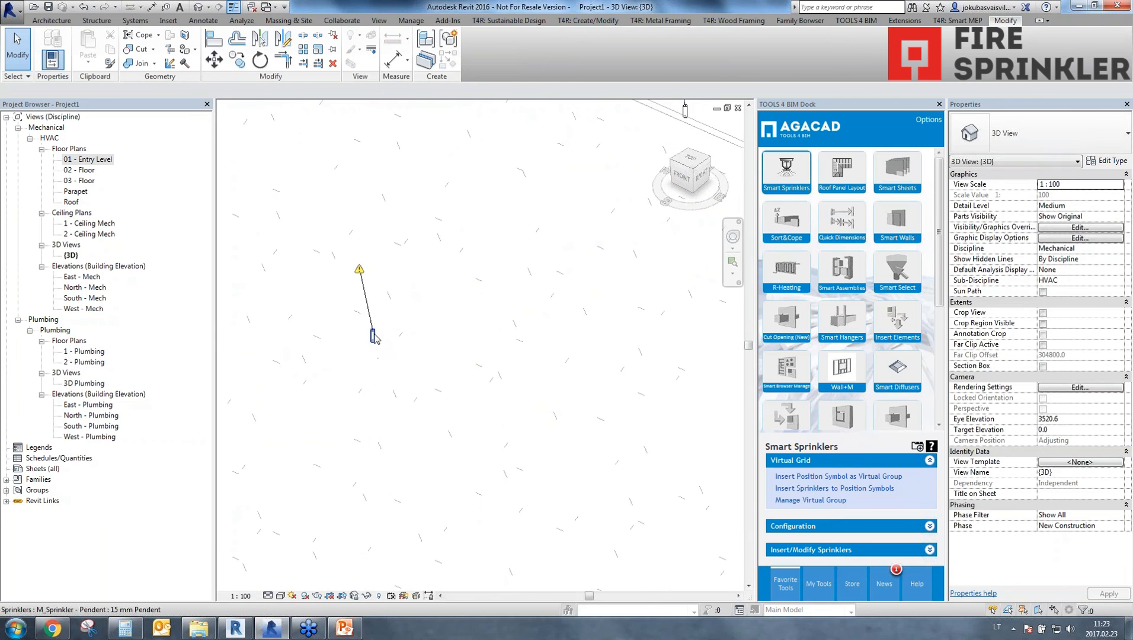
{"action": "left_click", "coordinate": [373, 337]}
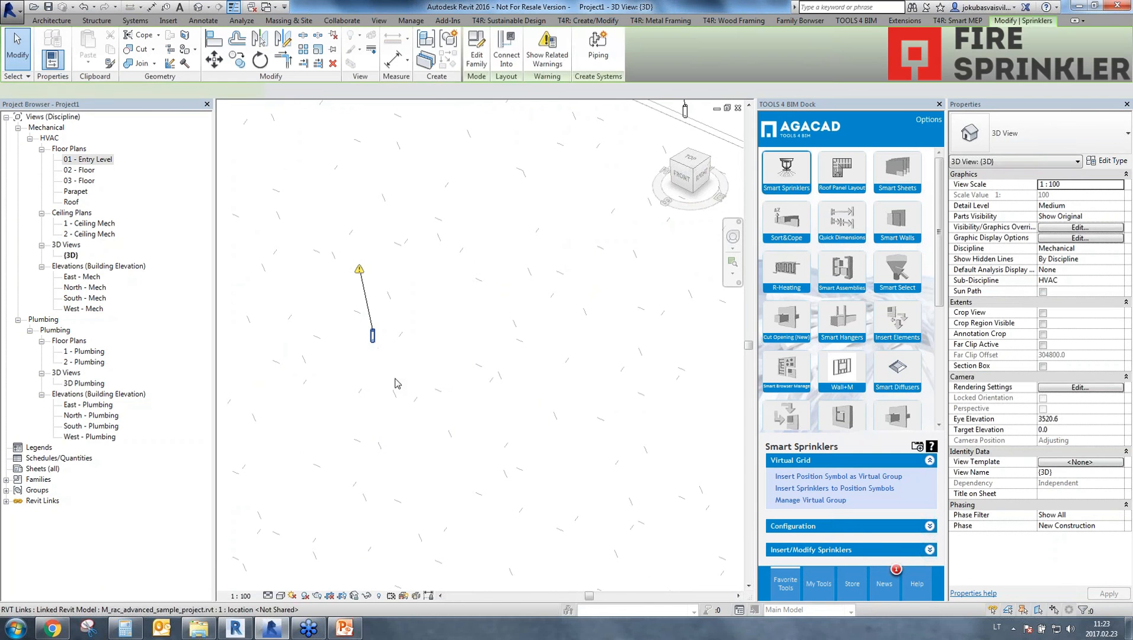
{"action": "left_click", "coordinate": [399, 385]}
{"action": "scroll", "coordinate": [439, 365], "scroll_direction": "down", "scroll_amount": 4}
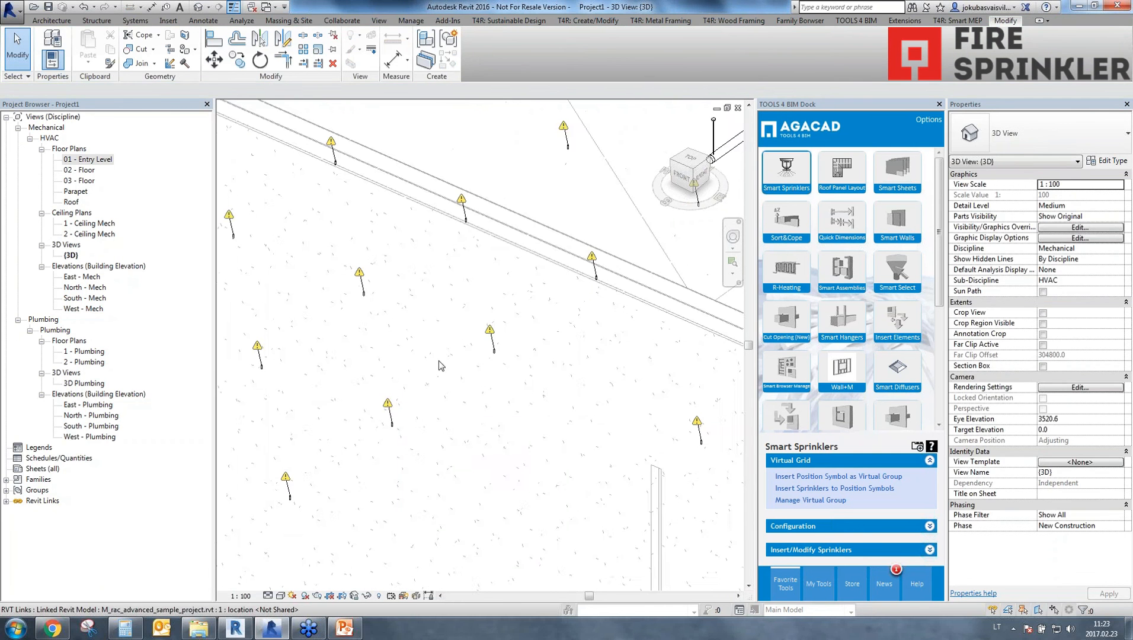
{"action": "scroll", "coordinate": [529, 374], "scroll_direction": "down", "scroll_amount": 4}
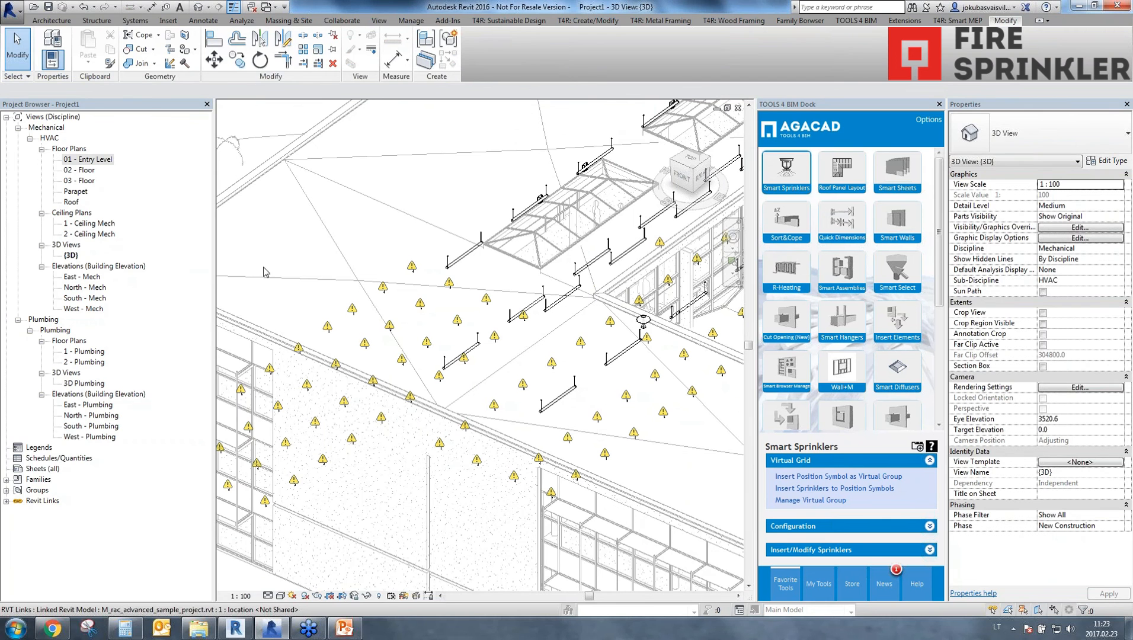
{"action": "double_click", "coordinate": [96, 160]}
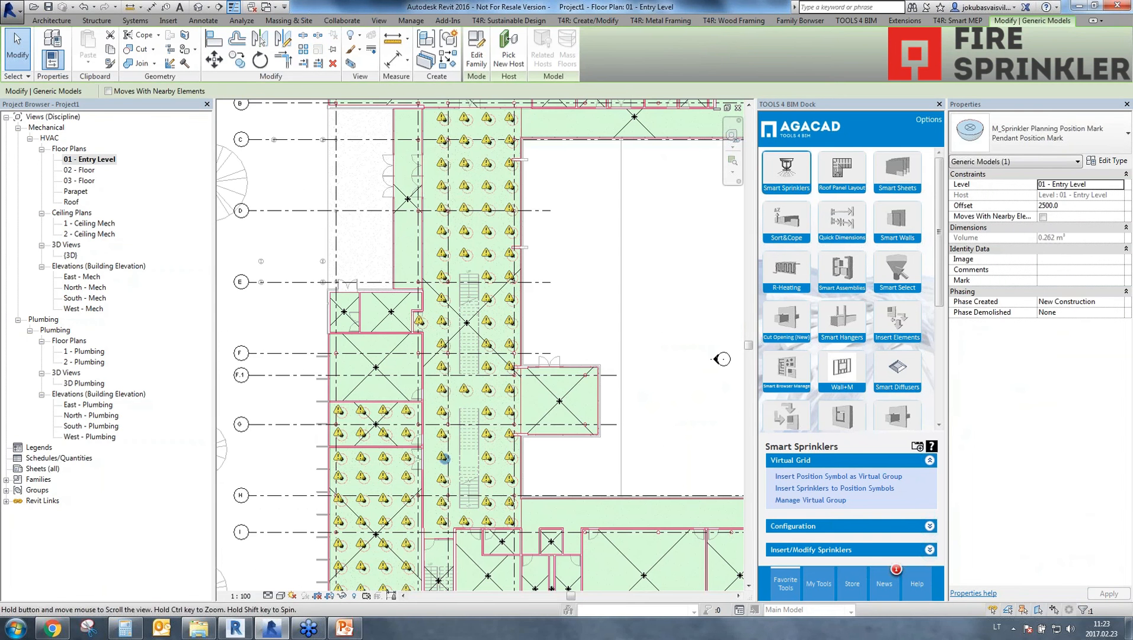
{"action": "middle_click_drag", "start_coordinate": [454, 388], "coordinate": [400, 309]}
{"action": "scroll", "coordinate": [475, 389], "scroll_direction": "down", "scroll_amount": 3}
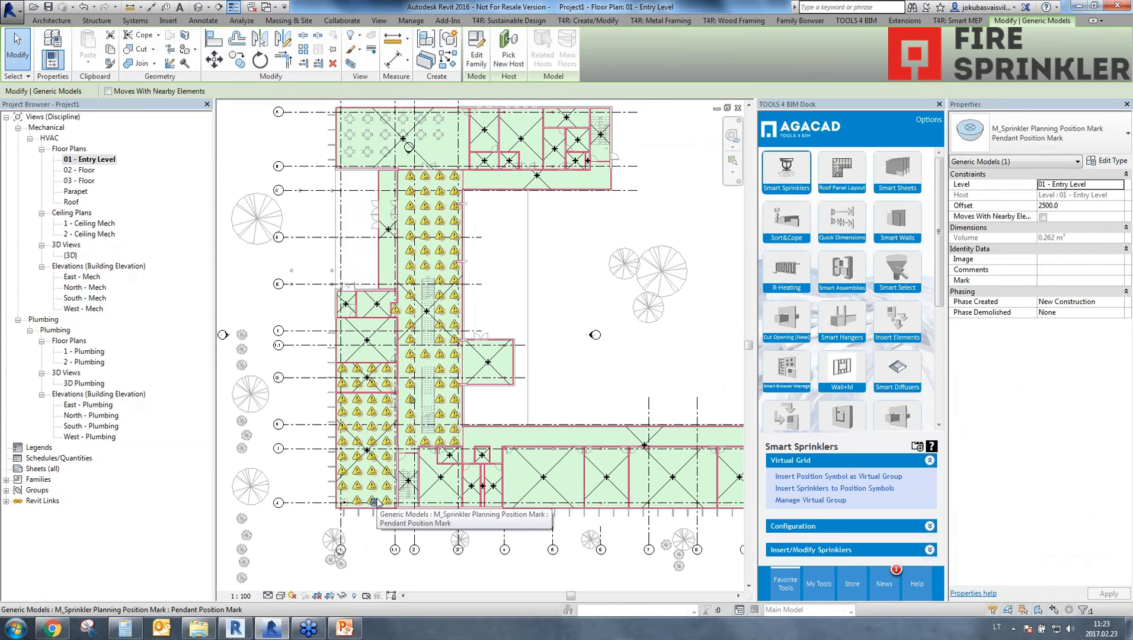
{"action": "left_click", "coordinate": [199, 7]}
{"action": "scroll", "coordinate": [480, 350], "scroll_direction": "up", "scroll_amount": 5}
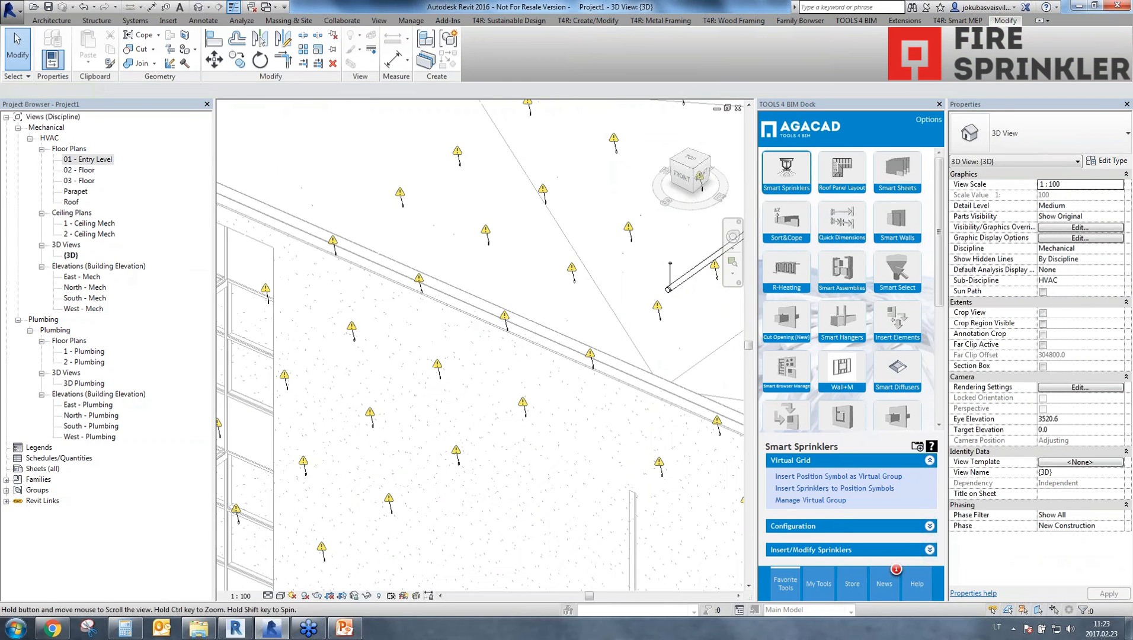
{"action": "scroll", "coordinate": [480, 350], "scroll_direction": "up", "scroll_amount": 6}
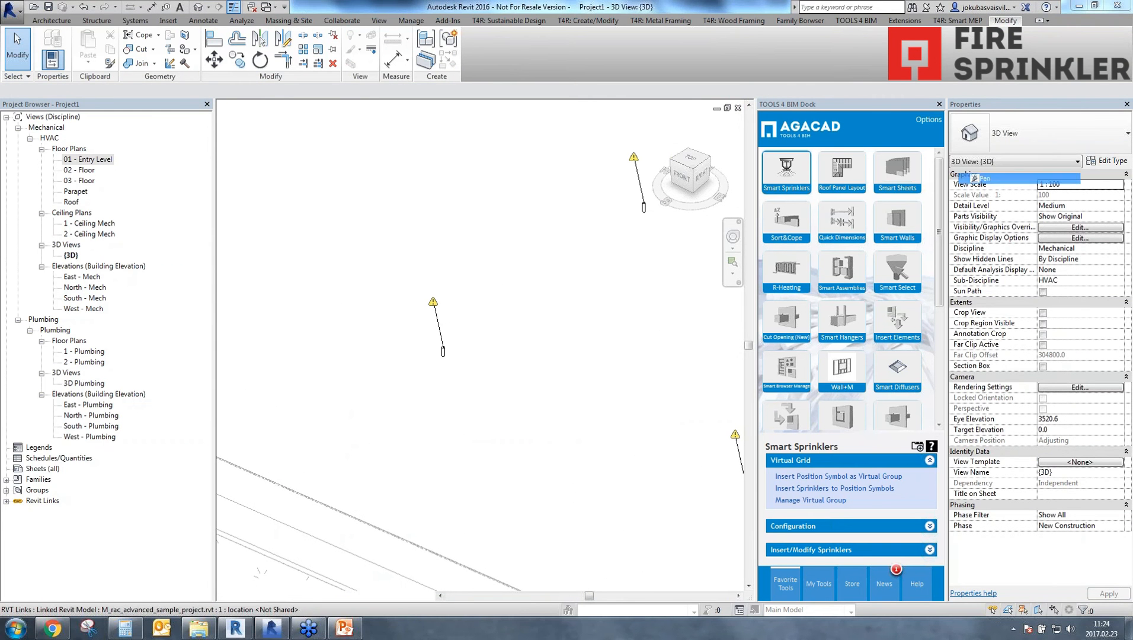
{"action": "left_click_drag", "start_coordinate": [451, 333], "coordinate": [446, 274]}
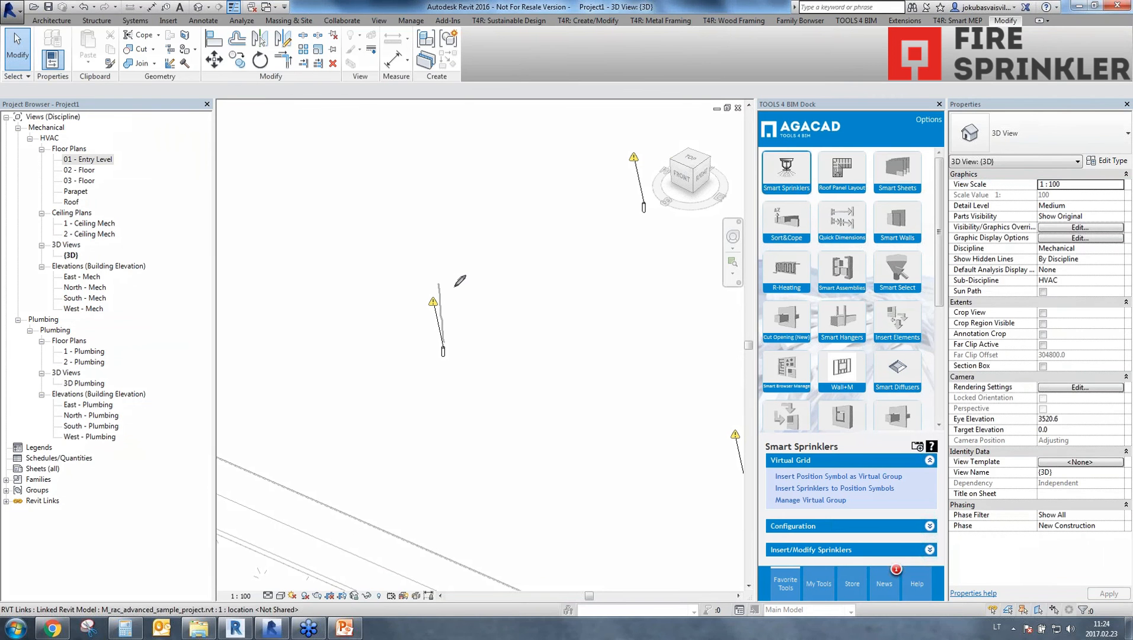
{"action": "left_click", "coordinate": [992, 227]}
{"action": "mouse_move", "coordinate": [444, 347]}
{"action": "left_mouse_down"}
{"action": "mouse_move", "coordinate": [444, 285]}
{"action": "mouse_move", "coordinate": [439, 346]}
{"action": "left_mouse_up"}
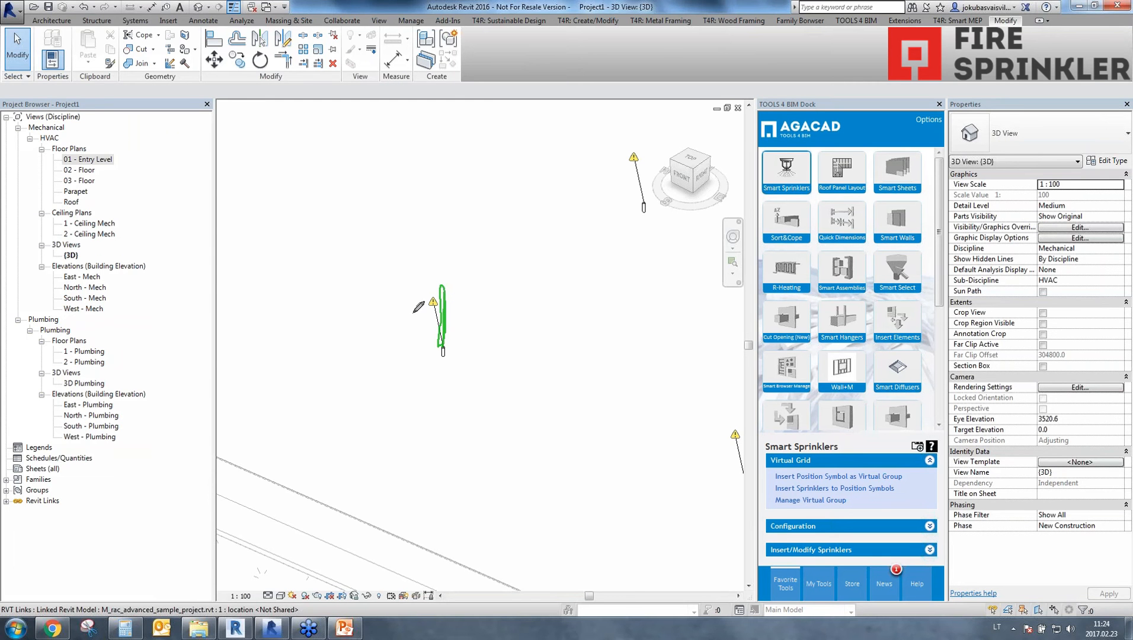
{"action": "left_click_drag", "start_coordinate": [413, 309], "coordinate": [670, 148]}
{"action": "left_click_drag", "start_coordinate": [644, 201], "coordinate": [644, 169]}
{"action": "mouse_move", "coordinate": [455, 318]}
{"action": "left_mouse_down"}
{"action": "mouse_move", "coordinate": [514, 323]}
{"action": "mouse_move", "coordinate": [511, 337]}
{"action": "left_mouse_up"}
{"action": "mouse_move", "coordinate": [514, 230]}
{"action": "left_mouse_down"}
{"action": "mouse_move", "coordinate": [452, 177]}
{"action": "mouse_move", "coordinate": [452, 194]}
{"action": "mouse_move", "coordinate": [470, 194]}
{"action": "left_mouse_up"}
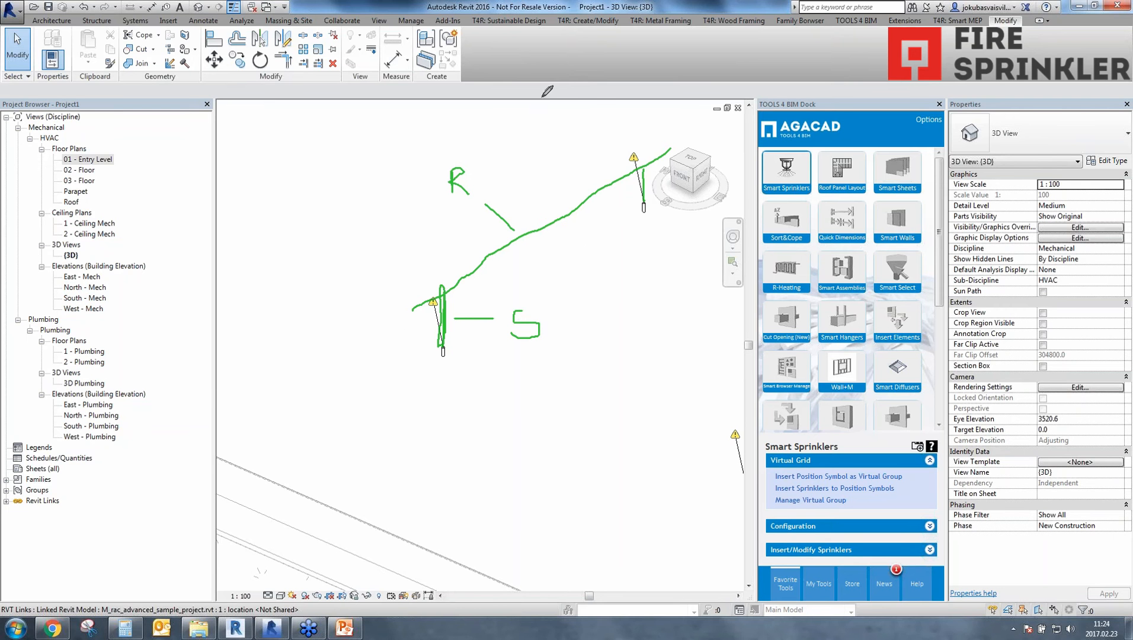
{"action": "mouse_move", "coordinate": [542, 97]}
{"action": "left_mouse_down"}
{"action": "mouse_move", "coordinate": [719, 171]}
{"action": "mouse_move", "coordinate": [607, 106]}
{"action": "mouse_move", "coordinate": [755, 190]}
{"action": "left_mouse_up"}
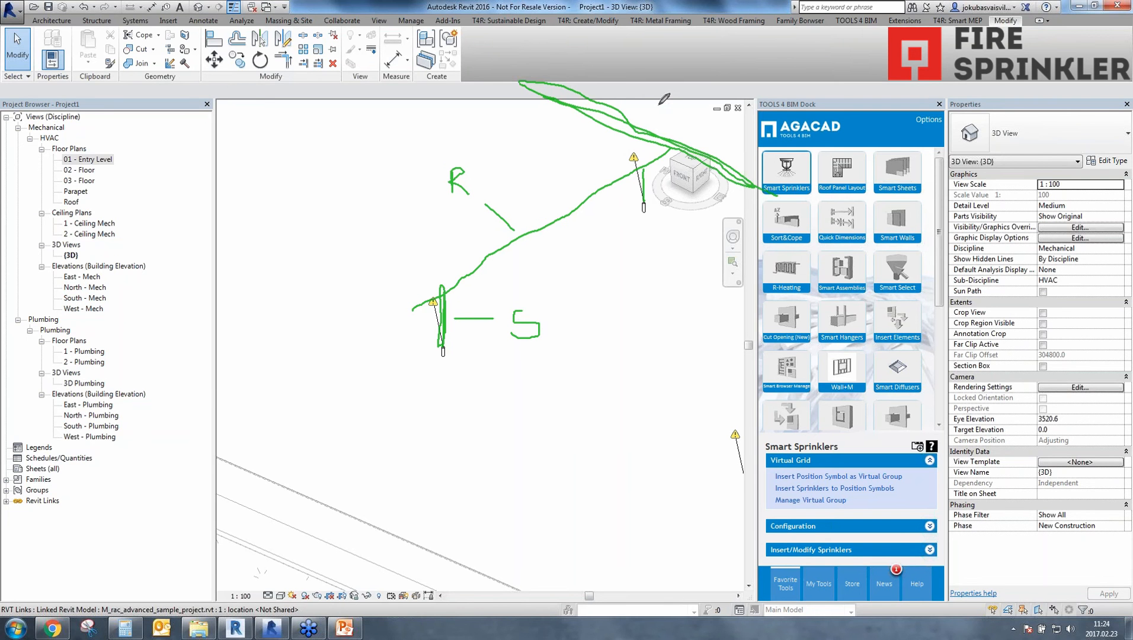
{"action": "left_click_drag", "start_coordinate": [657, 97], "coordinate": [662, 117]}
{"action": "left_click", "coordinate": [965, 155]}
{"action": "left_click", "coordinate": [982, 226]}
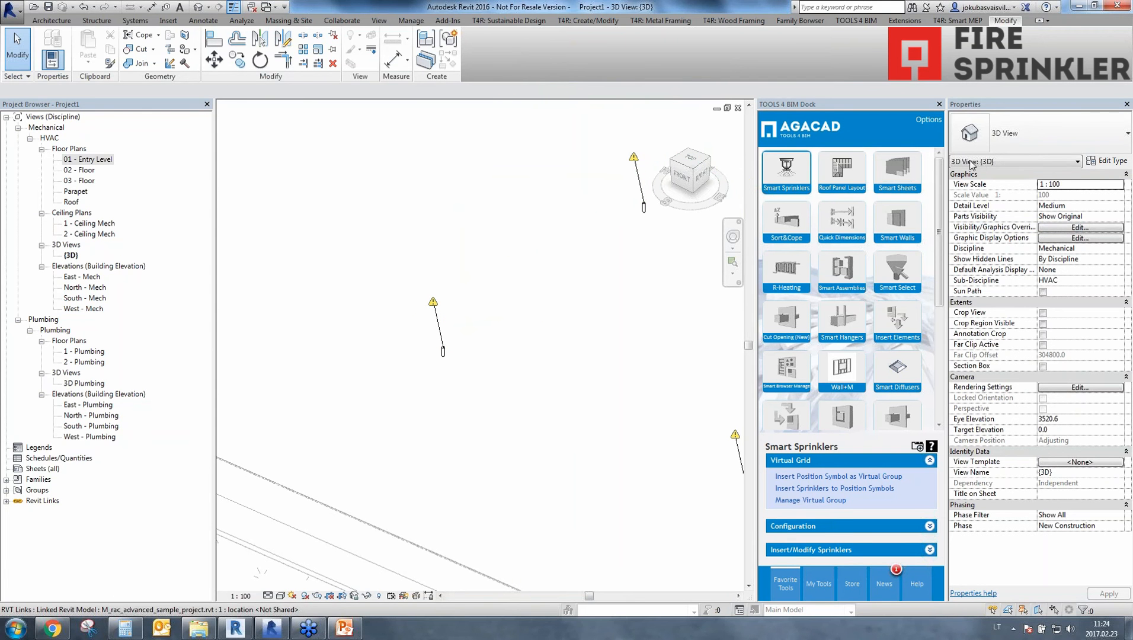
Duplicate the Standard pipe type twice within the project's pipe families.
{"action": "left_click", "coordinate": [6, 479]}
{"action": "left_click", "coordinate": [42, 469]}
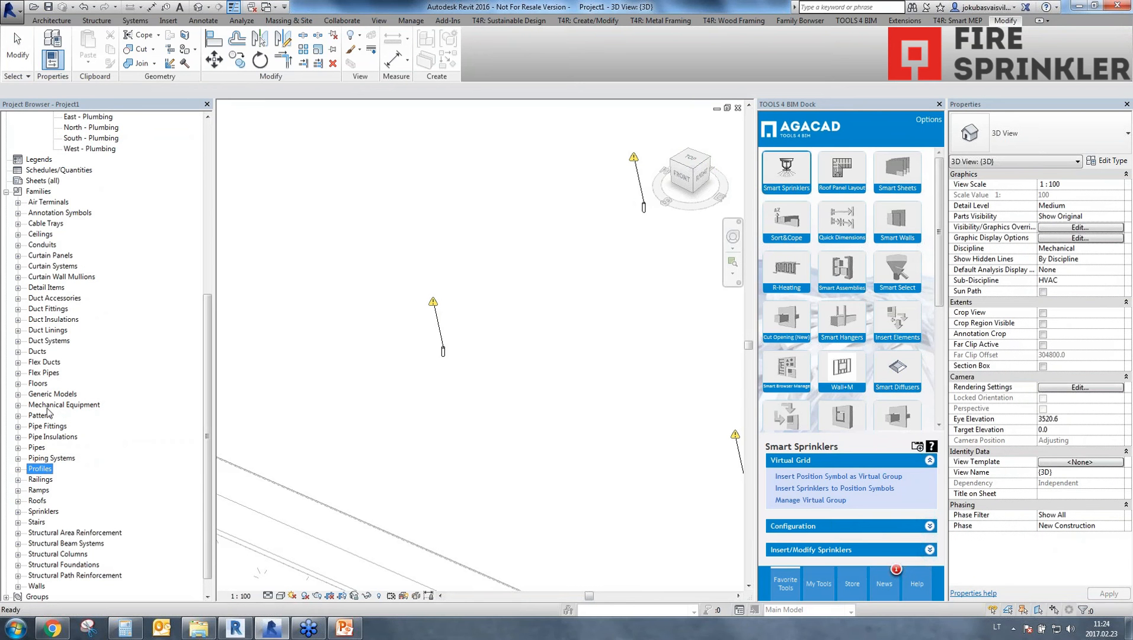
{"action": "left_click", "coordinate": [37, 448]}
{"action": "left_click", "coordinate": [18, 448]}
{"action": "double_click", "coordinate": [49, 459]}
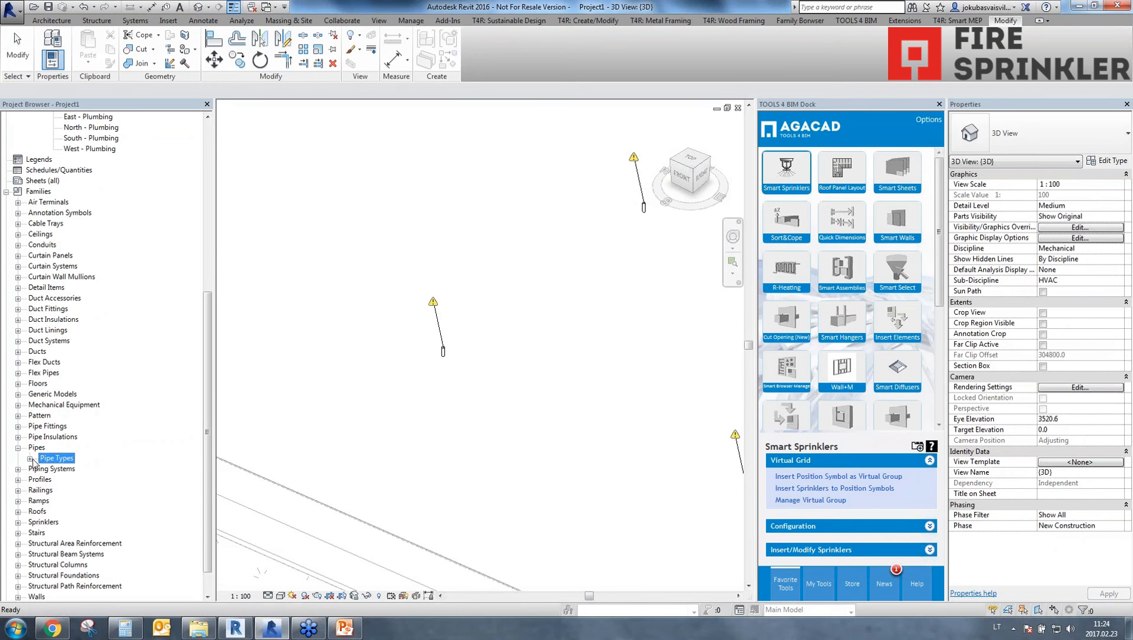
{"action": "left_click", "coordinate": [64, 480]}
{"action": "right_click", "coordinate": [64, 481]}
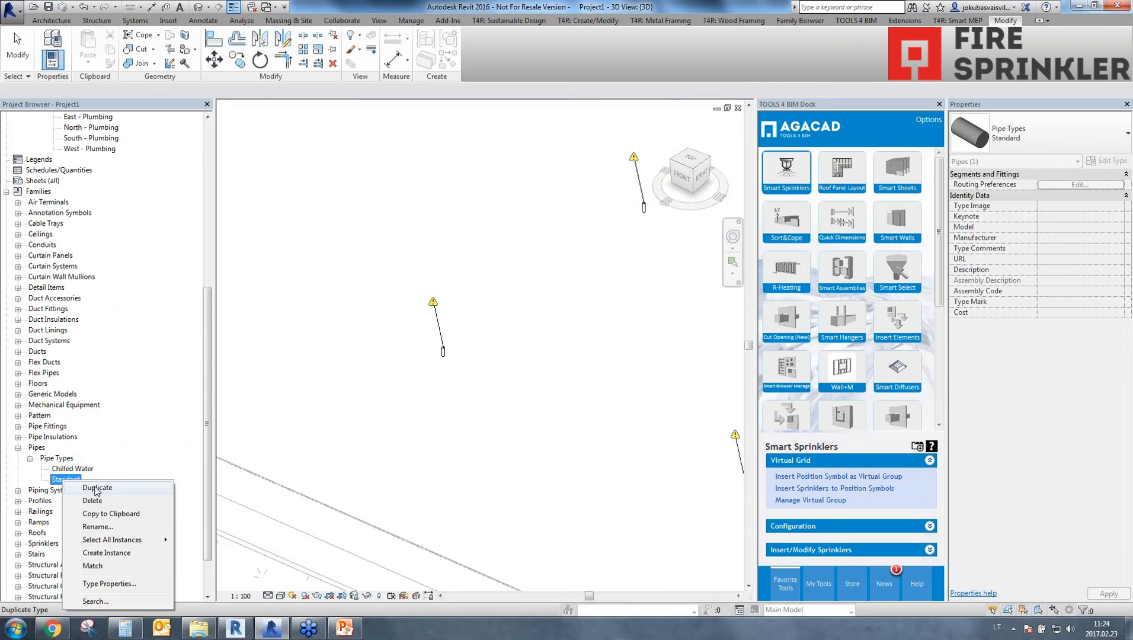
{"action": "left_click", "coordinate": [96, 490]}
{"action": "right_click", "coordinate": [71, 481]}
{"action": "left_click", "coordinate": [91, 489]}
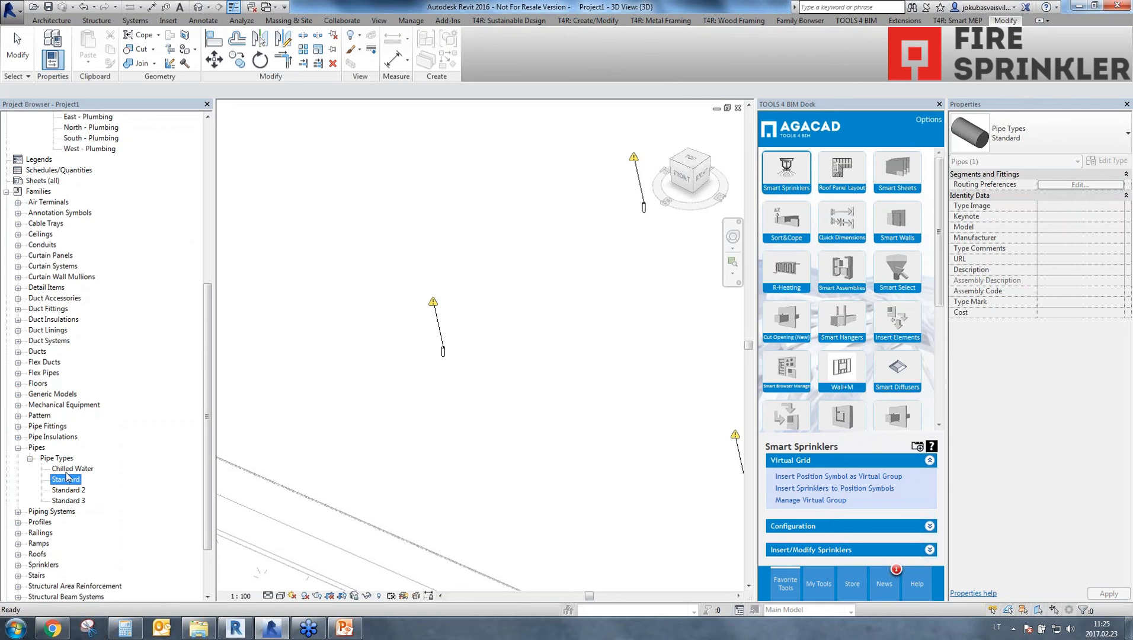
Rename the original Standard pipe type to "Sprinkler pipe".
{"action": "right_click", "coordinate": [67, 483]}
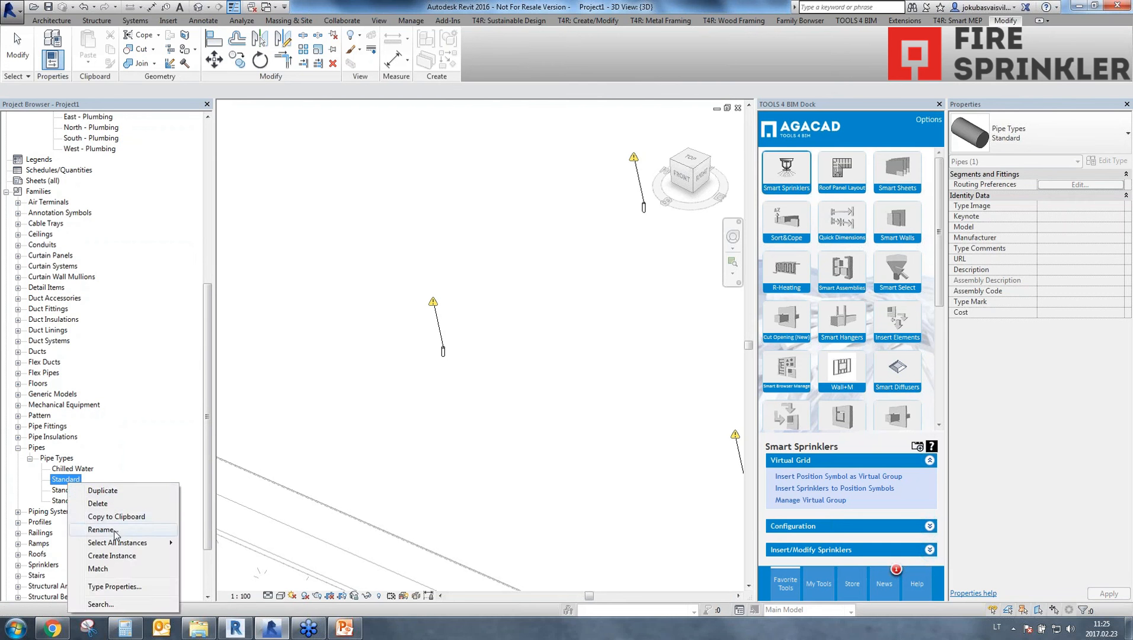
{"action": "left_click", "coordinate": [113, 536]}
{"action": "type", "text": "Sprinkler"}
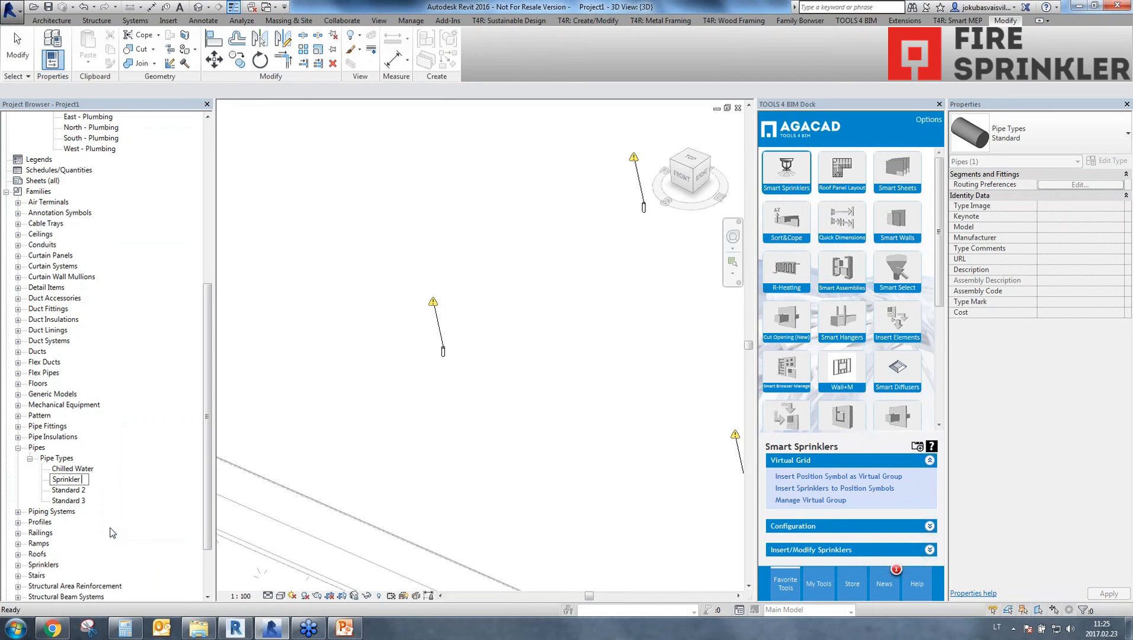
{"action": "type", "text": " pipe"}
{"action": "key", "text": "Return"}
Rename the Standard 2 pipe type to "Range Pipe".
{"action": "left_click", "coordinate": [59, 490]}
{"action": "right_click", "coordinate": [61, 491]}
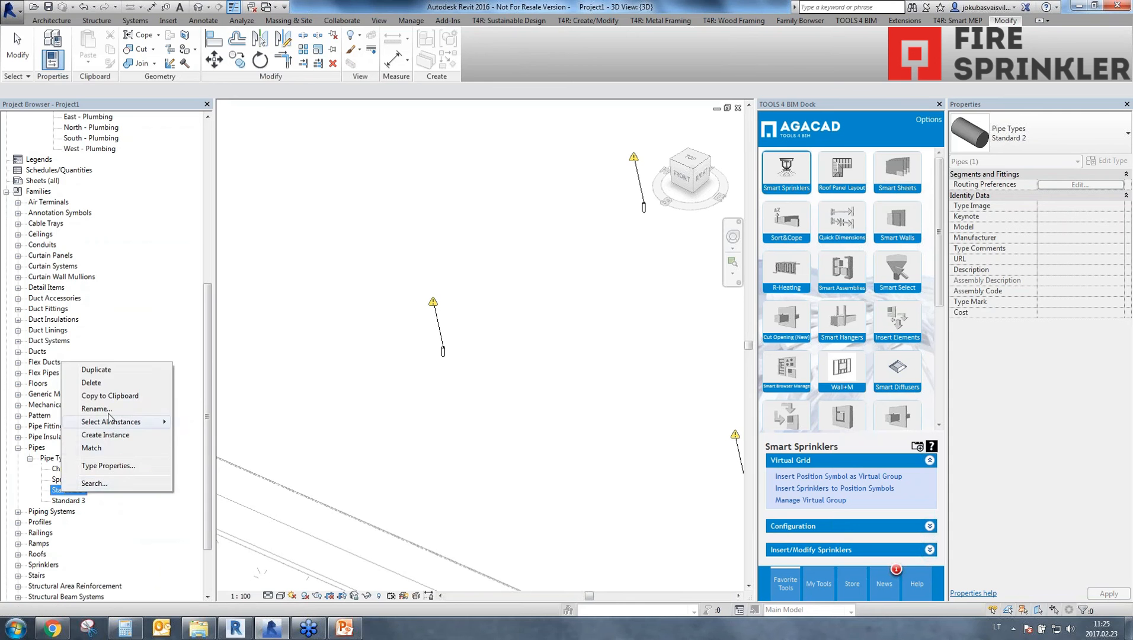
{"action": "left_click", "coordinate": [109, 410]}
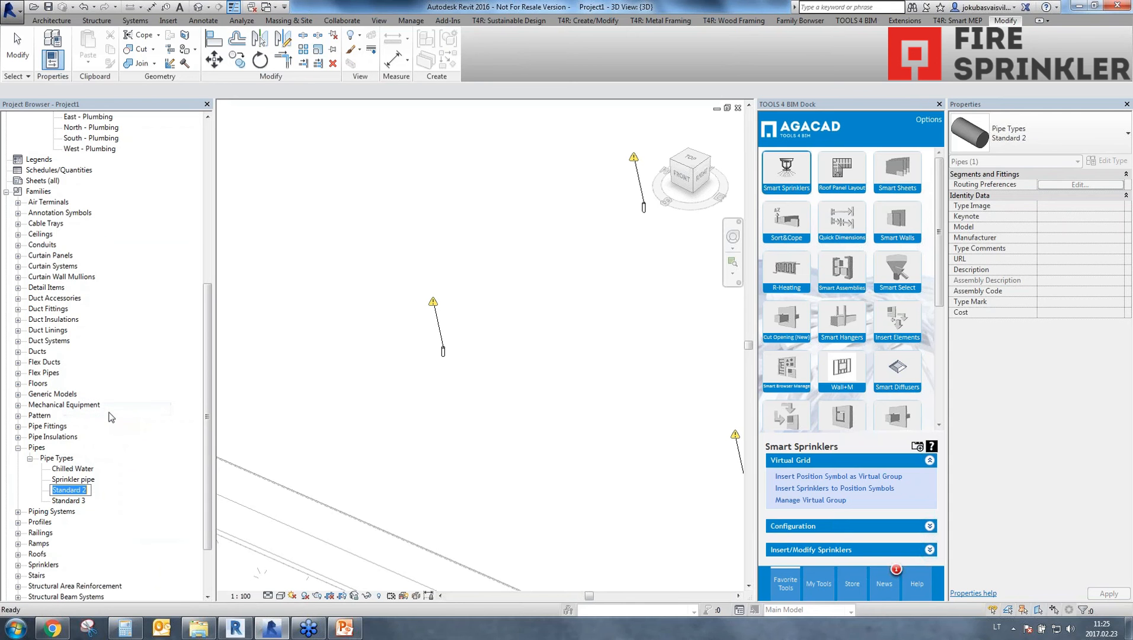
{"action": "type", "text": "Range Pipe"}
{"action": "key", "text": "Return"}
Rename the Standard 3 pipe type to "Distribution".
{"action": "left_click", "coordinate": [78, 502]}
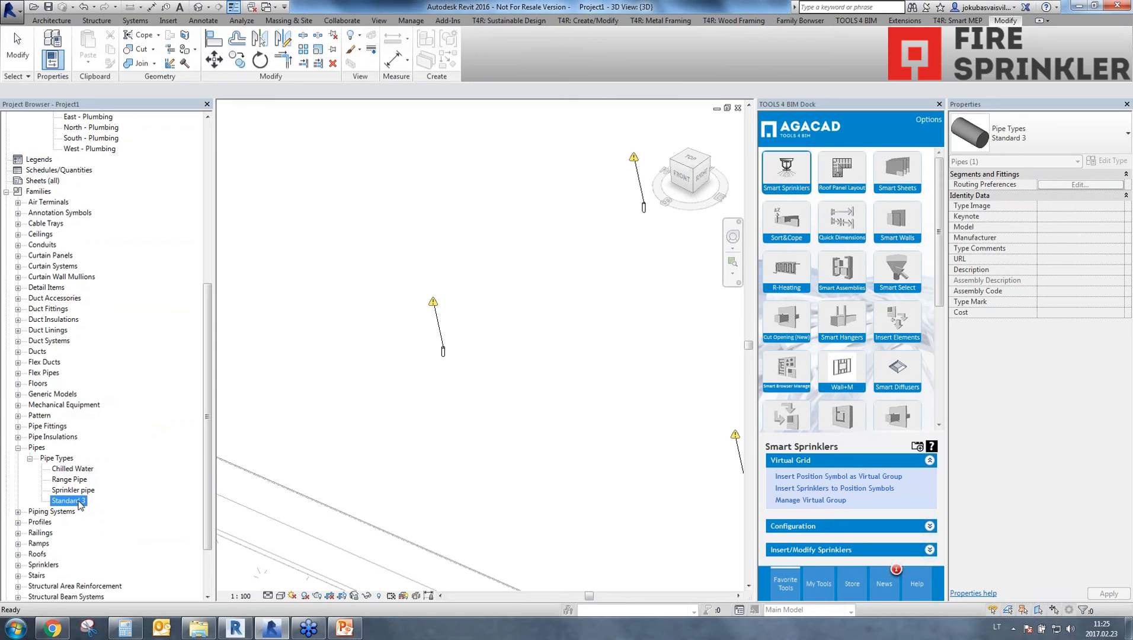
{"action": "right_click", "coordinate": [80, 503]}
{"action": "left_click", "coordinate": [112, 426]}
{"action": "type", "text": "Distribution"}
{"action": "key", "text": "Return"}
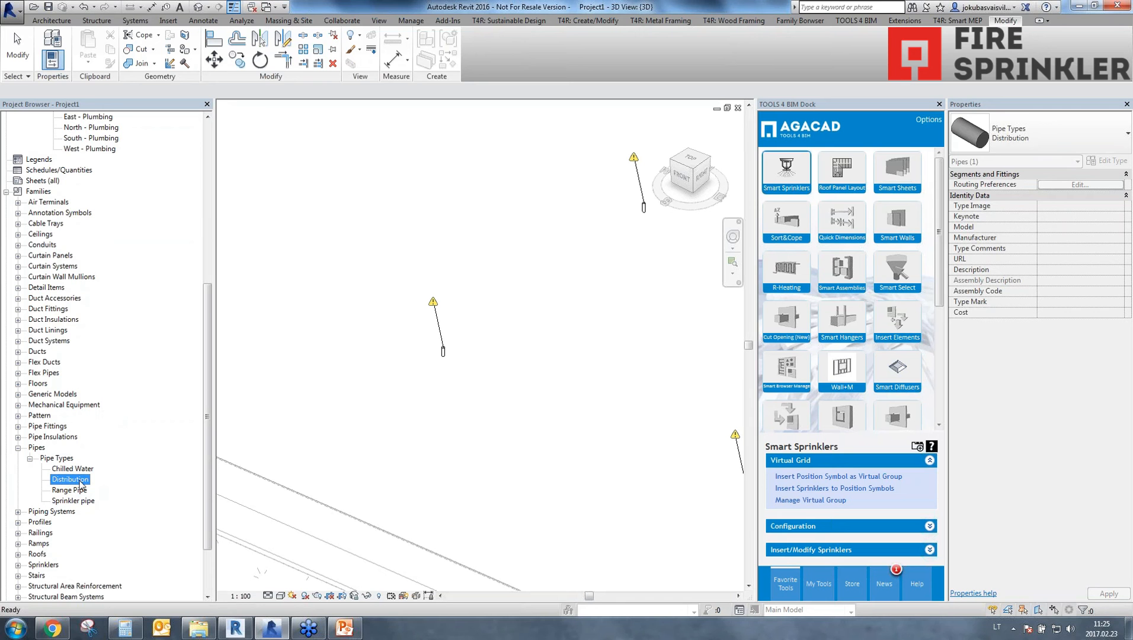
{"action": "left_click", "coordinate": [78, 492]}
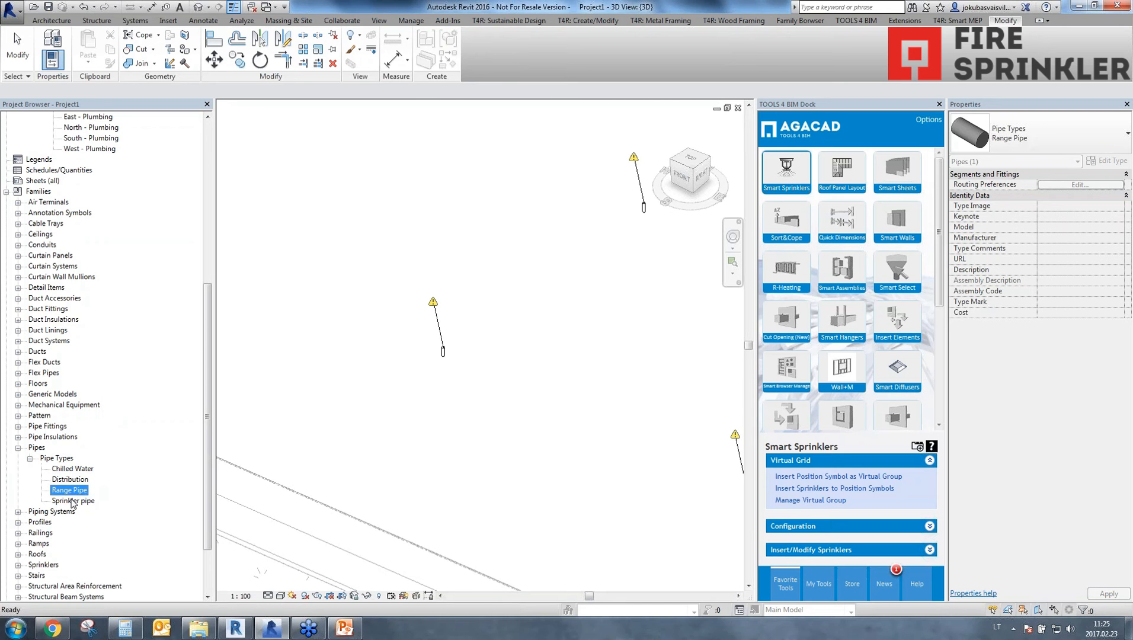
{"action": "left_click", "coordinate": [71, 502], "text": "ctrl"}
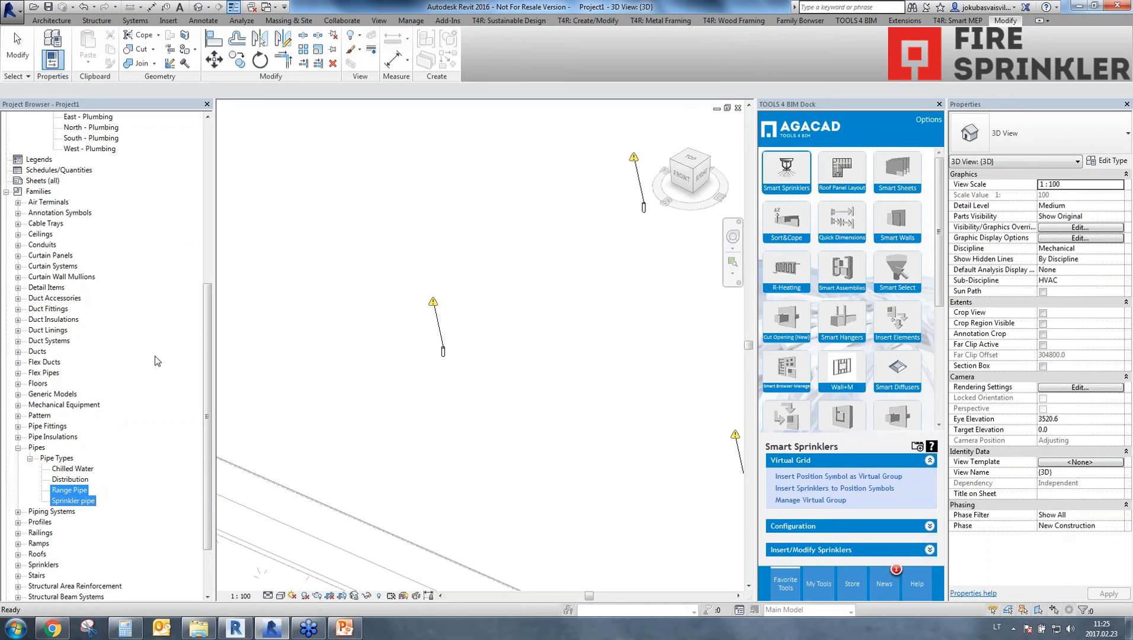
{"action": "left_click_drag", "start_coordinate": [207, 356], "coordinate": [243, 152]}
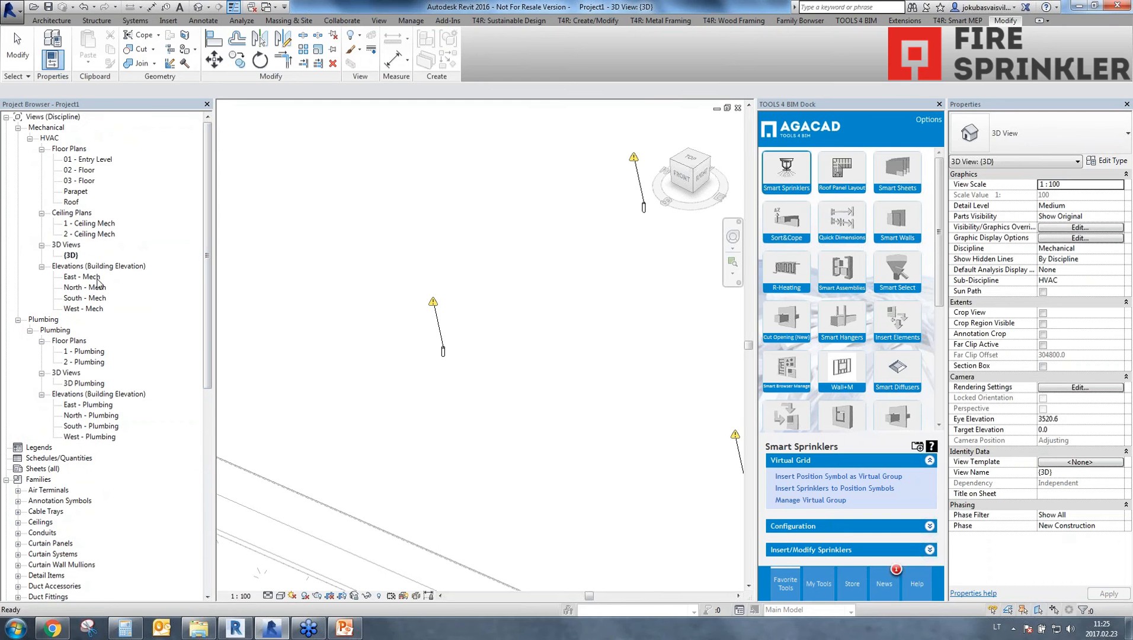
On the 01 - Entry Level floor plan, start a Distribution pipe in the upper corridor with a 2750 mm offset.
{"action": "double_click", "coordinate": [89, 160]}
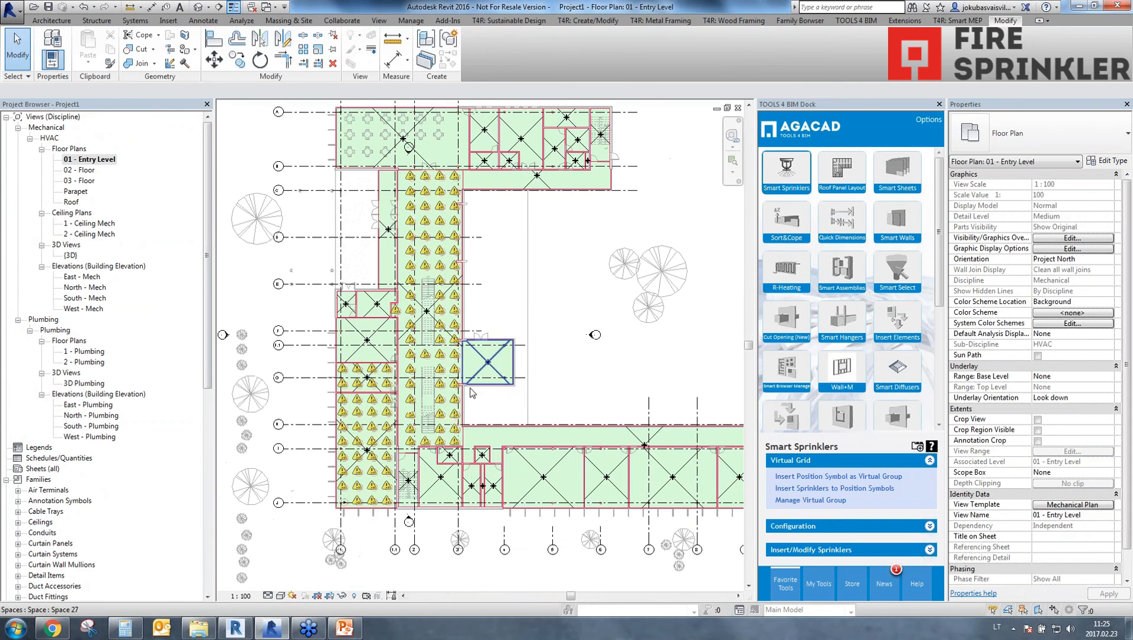
{"action": "scroll", "coordinate": [419, 183], "scroll_direction": "up", "scroll_amount": 1}
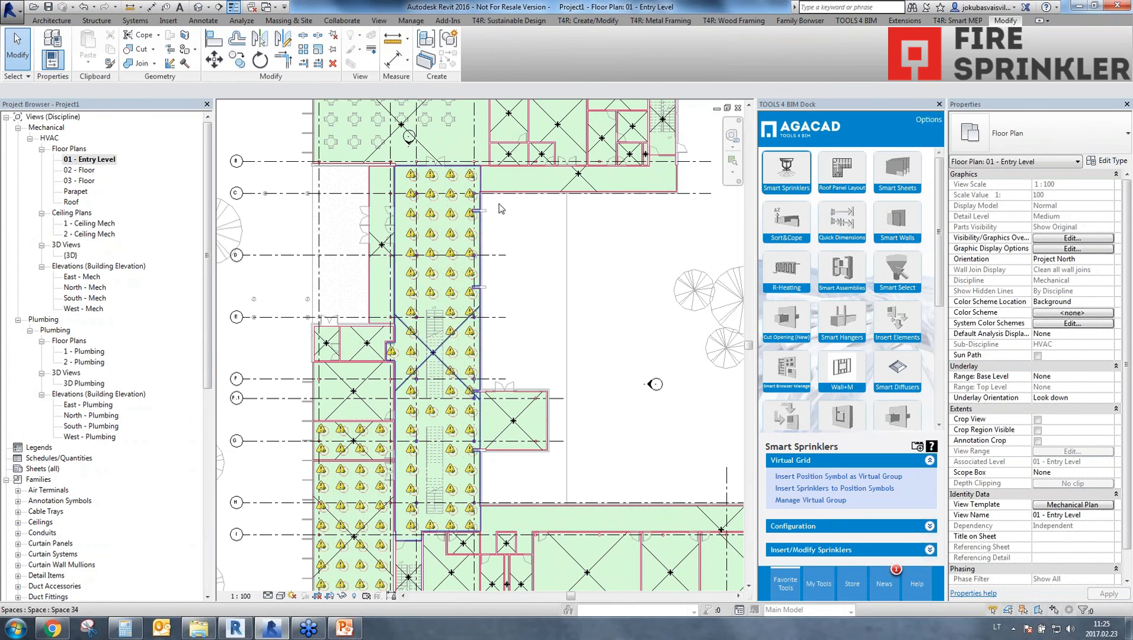
{"action": "key", "text": "p"}
{"action": "key", "text": "i"}
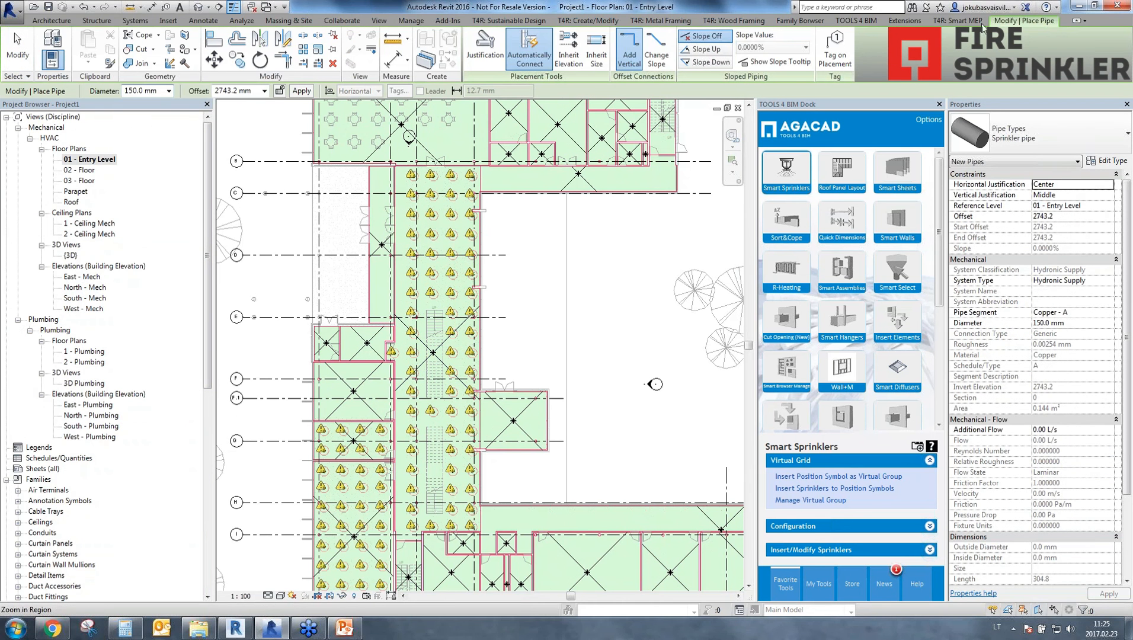
{"action": "left_click", "coordinate": [1023, 143]}
{"action": "left_click", "coordinate": [988, 217]}
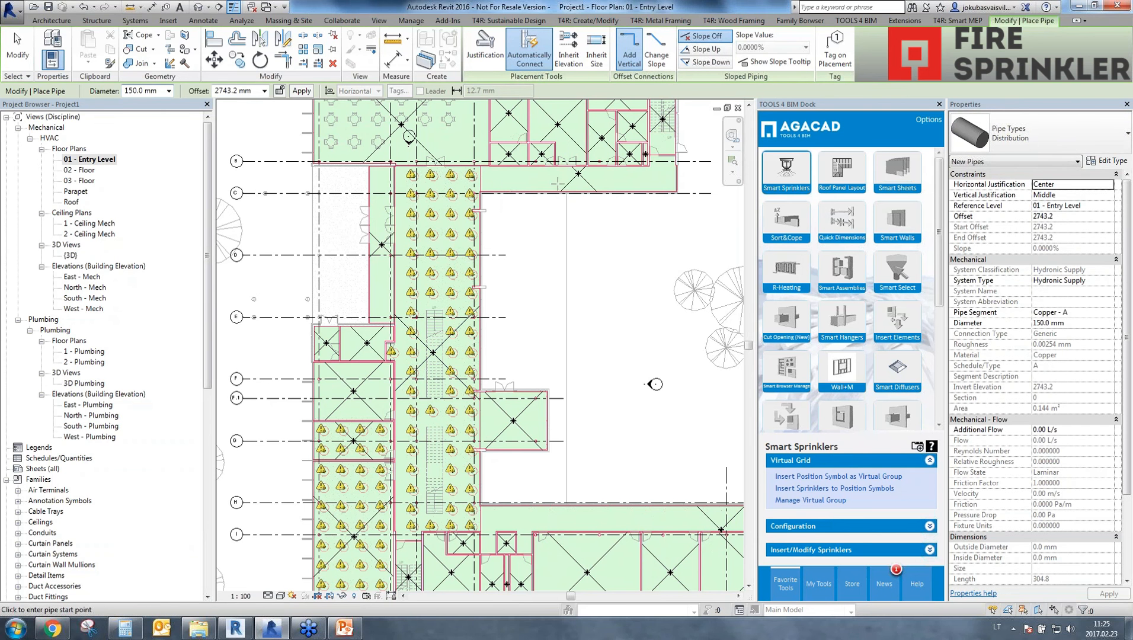
{"action": "left_click", "coordinate": [514, 185]}
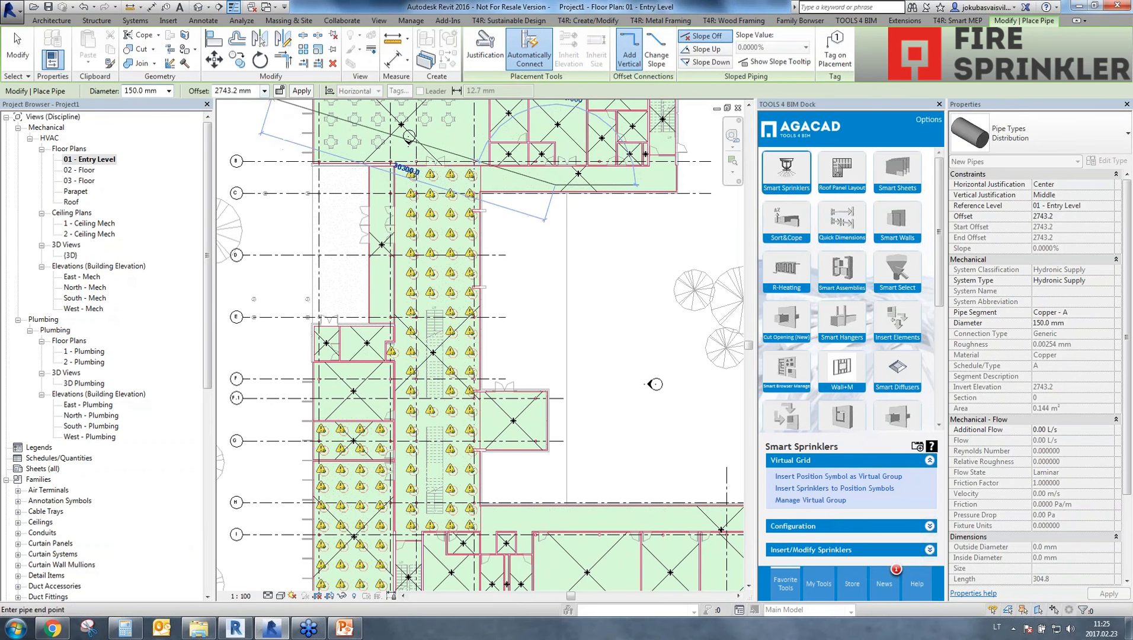
{"action": "left_click", "coordinate": [255, 90]}
{"action": "type", "text": "2750"}
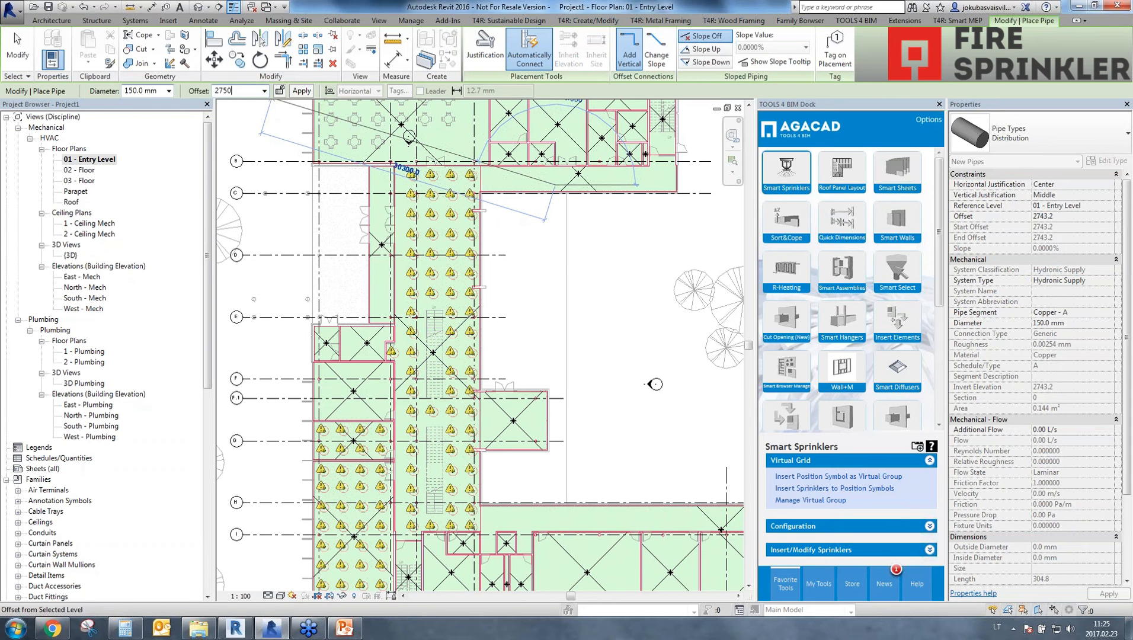
{"action": "key", "text": "Return"}
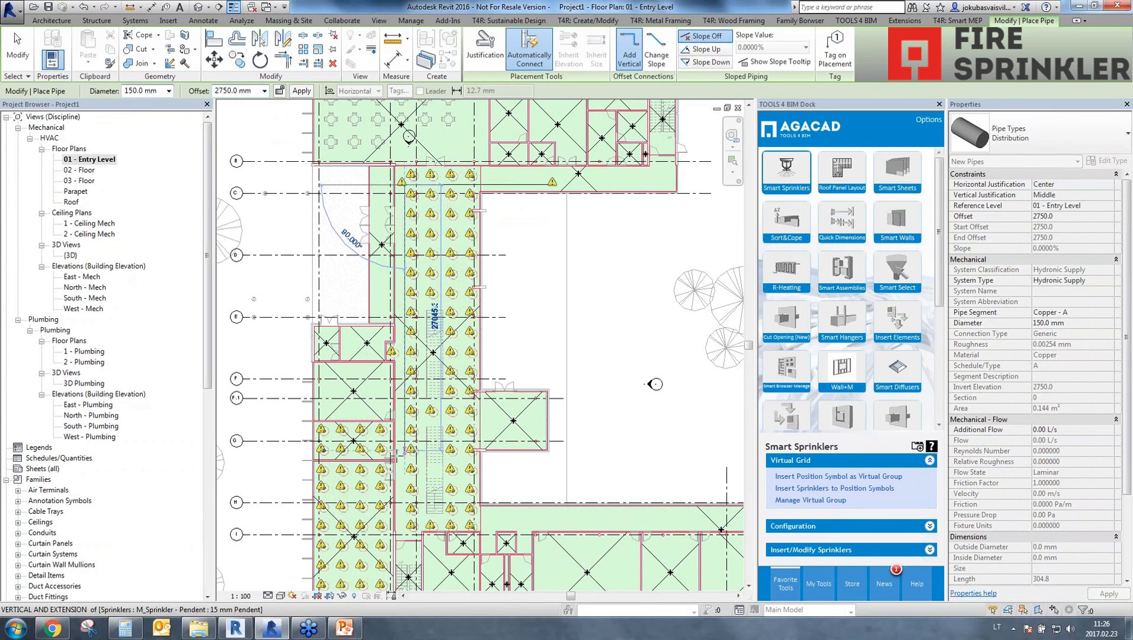
Route the distribution pipe down the main hall, across into the adjoining sprinklered room, and down to that room's lower wall.
{"action": "scroll", "coordinate": [401, 372], "scroll_direction": "up", "scroll_amount": 4}
{"action": "scroll", "coordinate": [417, 320], "scroll_direction": "up", "scroll_amount": 3}
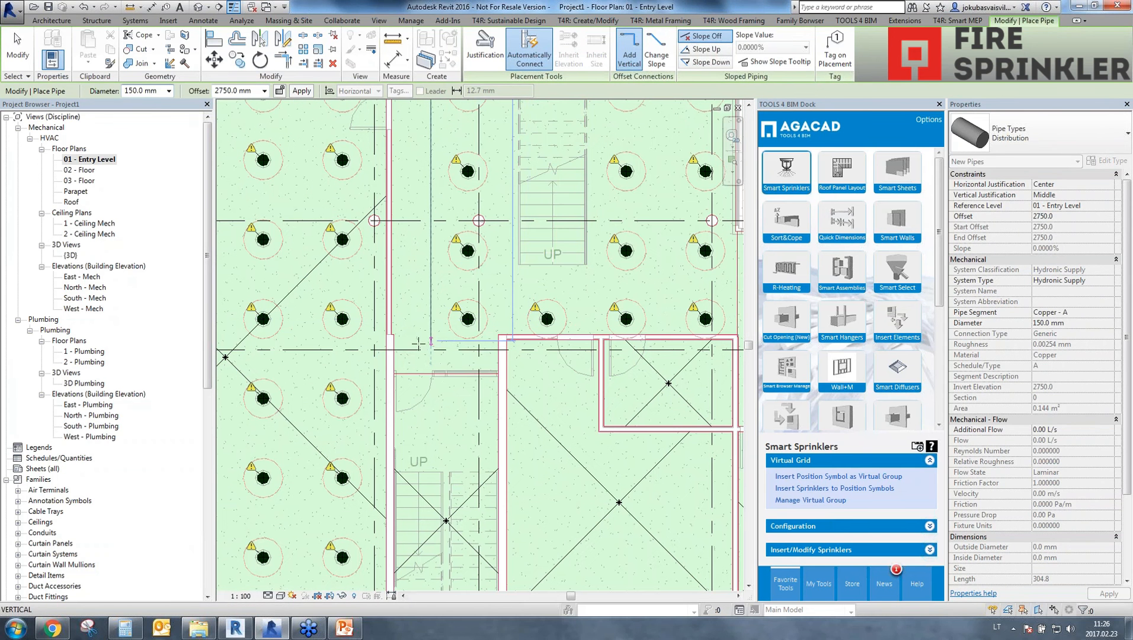
{"action": "left_click", "coordinate": [296, 352]}
{"action": "middle_click_drag", "start_coordinate": [297, 510], "coordinate": [326, 159]}
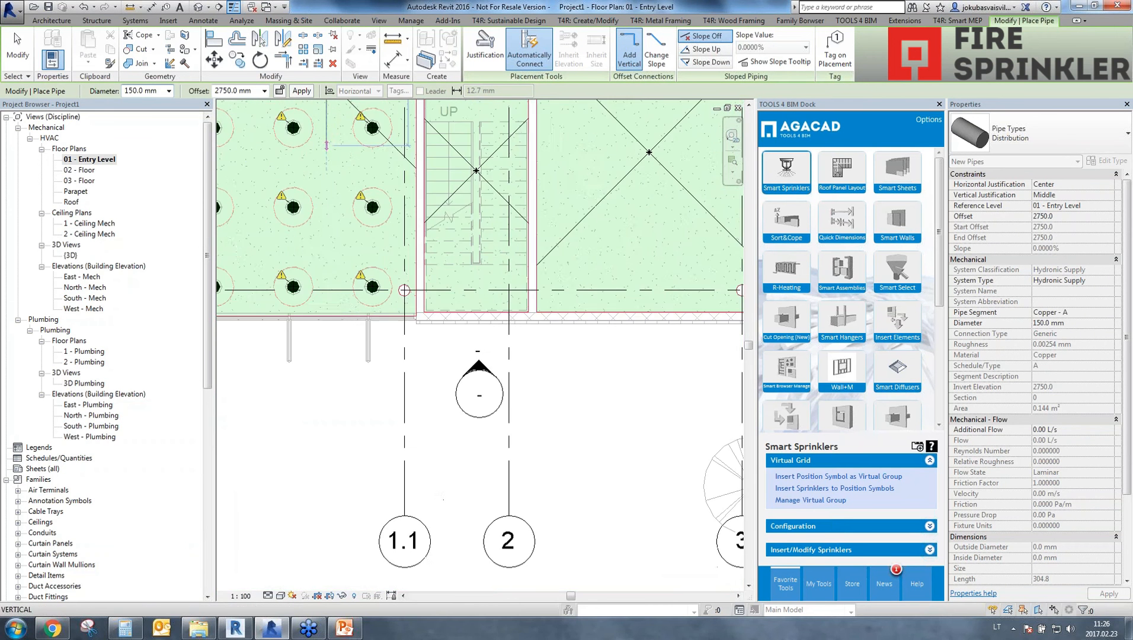
{"action": "left_click", "coordinate": [327, 308]}
{"action": "key", "text": "Escape"}
{"action": "key", "text": "Escape"}
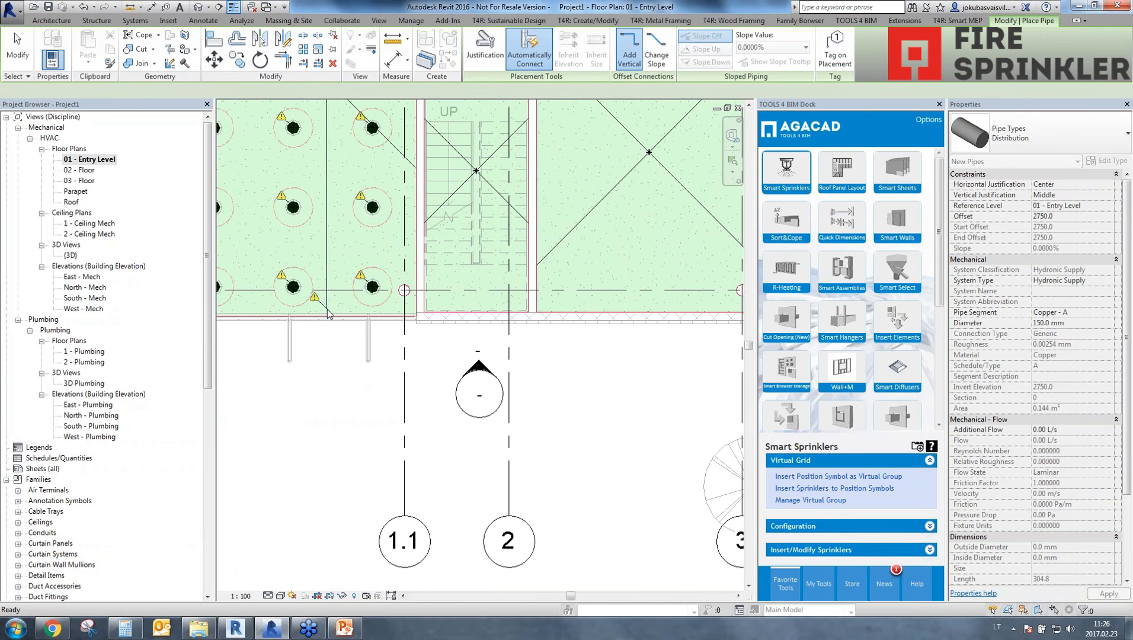
Cap the open end of the distribution pipe at the room's lower wall.
{"action": "left_click", "coordinate": [328, 295]}
{"action": "right_click", "coordinate": [328, 294]}
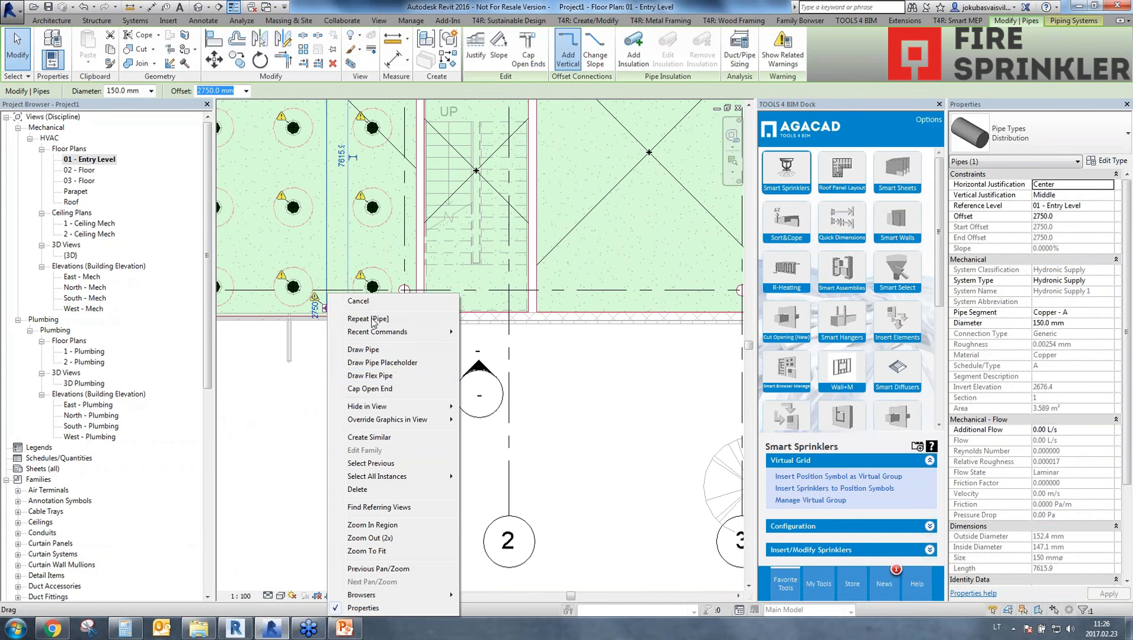
{"action": "left_click", "coordinate": [368, 392]}
{"action": "left_click", "coordinate": [349, 331]}
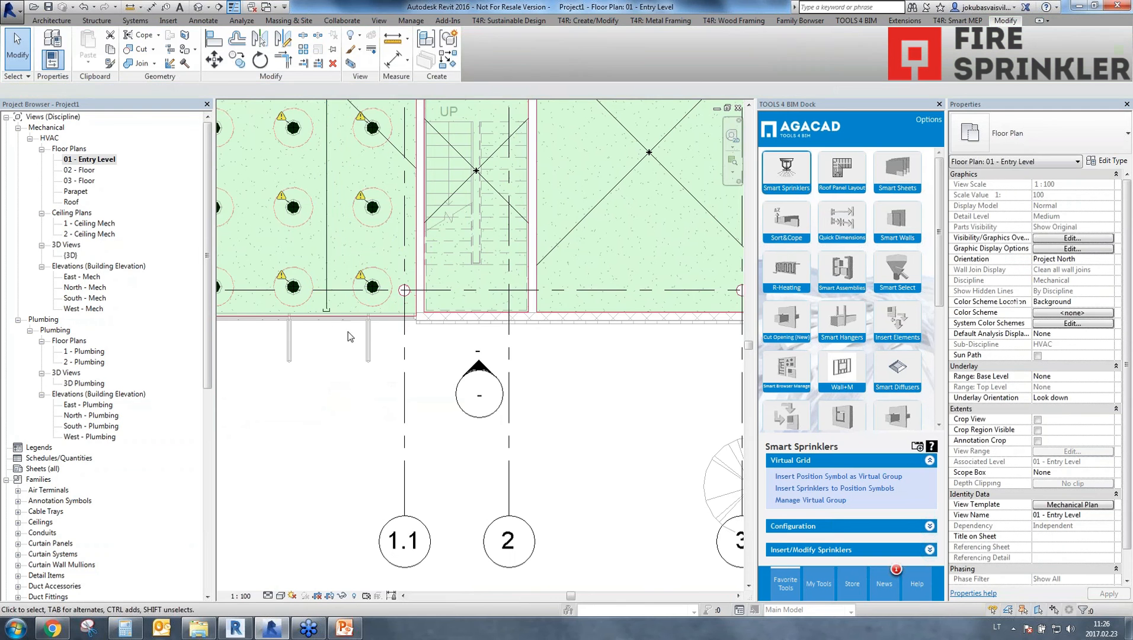
Set the detail level of the Mechanical Plan view template to Fine.
{"action": "scroll", "coordinate": [391, 328], "scroll_direction": "down", "scroll_amount": 4}
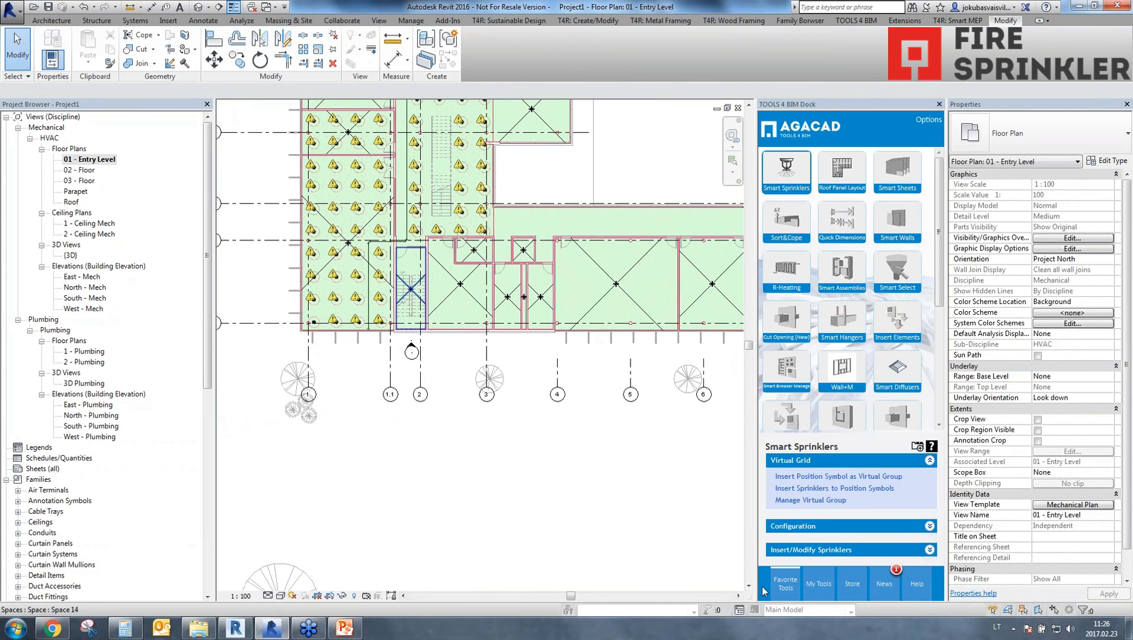
{"action": "left_click", "coordinate": [1065, 505]}
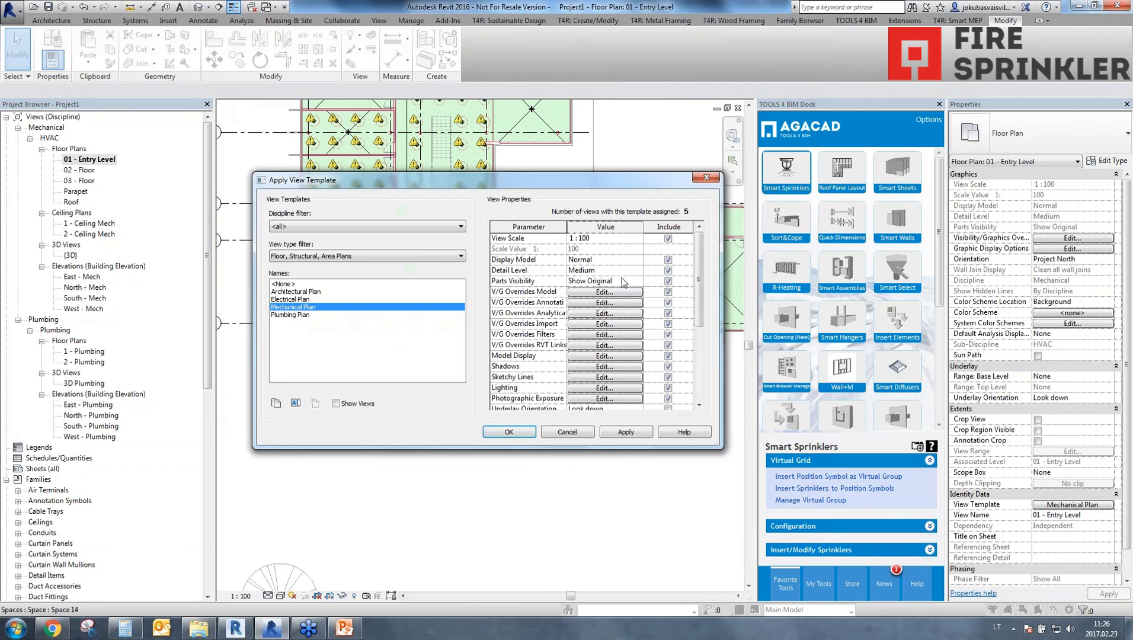
{"action": "left_click", "coordinate": [639, 261]}
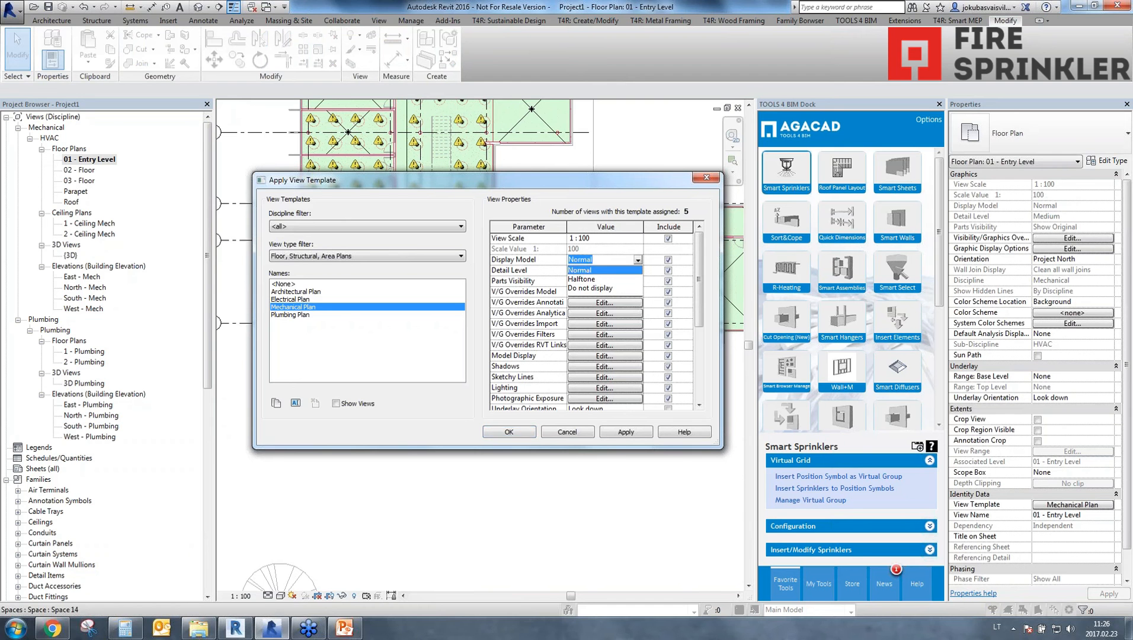
{"action": "left_click", "coordinate": [636, 270]}
{"action": "left_click", "coordinate": [637, 273]}
{"action": "left_click", "coordinate": [582, 300]}
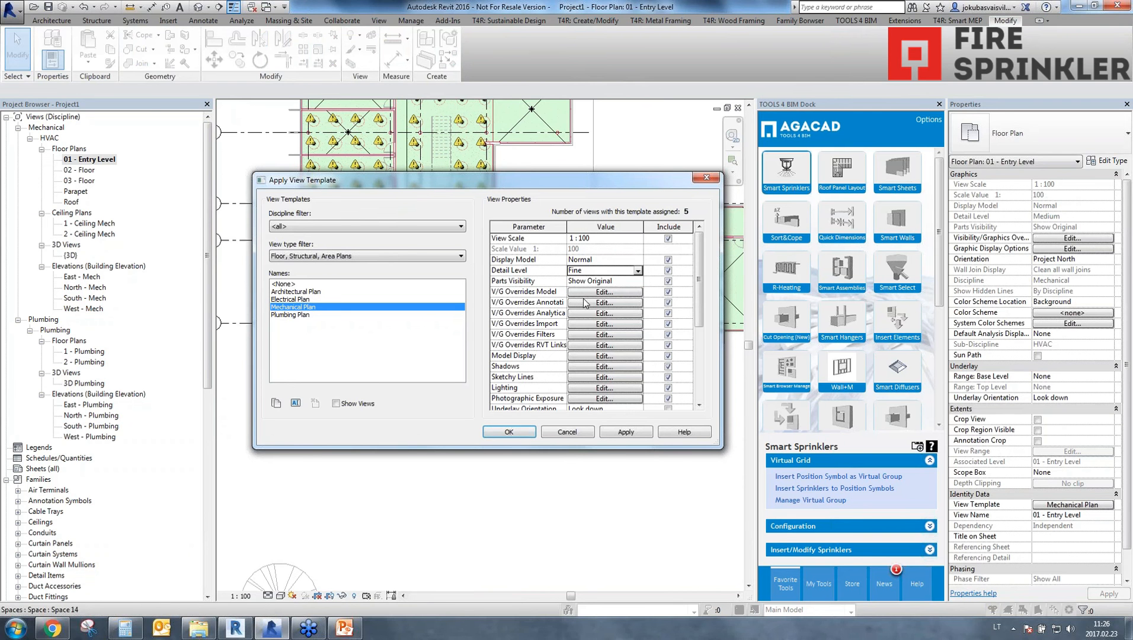
{"action": "left_click", "coordinate": [508, 431]}
Examine the distribution pipe's route from the capped end through the main hall to the upper corridor and back.
{"action": "scroll", "coordinate": [364, 255], "scroll_direction": "up", "scroll_amount": 5}
{"action": "scroll", "coordinate": [388, 436], "scroll_direction": "up", "scroll_amount": 1}
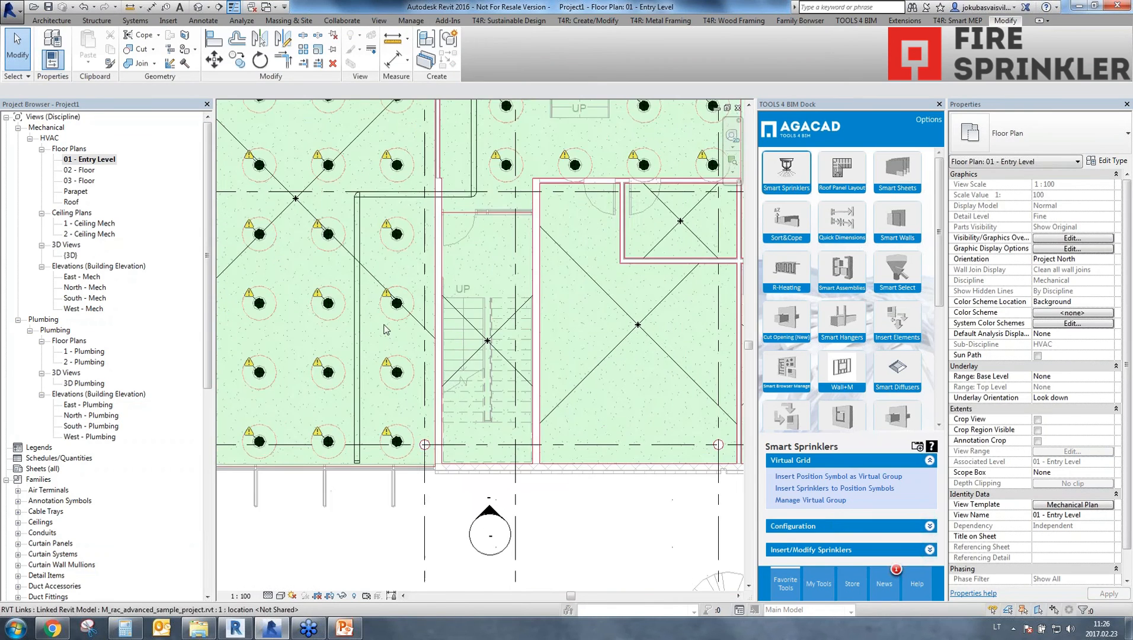
{"action": "scroll", "coordinate": [417, 289], "scroll_direction": "down", "scroll_amount": 2}
{"action": "middle_click_drag", "start_coordinate": [476, 106], "coordinate": [418, 477]}
{"action": "middle_click_drag", "start_coordinate": [429, 196], "coordinate": [407, 519]}
{"action": "middle_click_drag", "start_coordinate": [409, 371], "coordinate": [399, 556]}
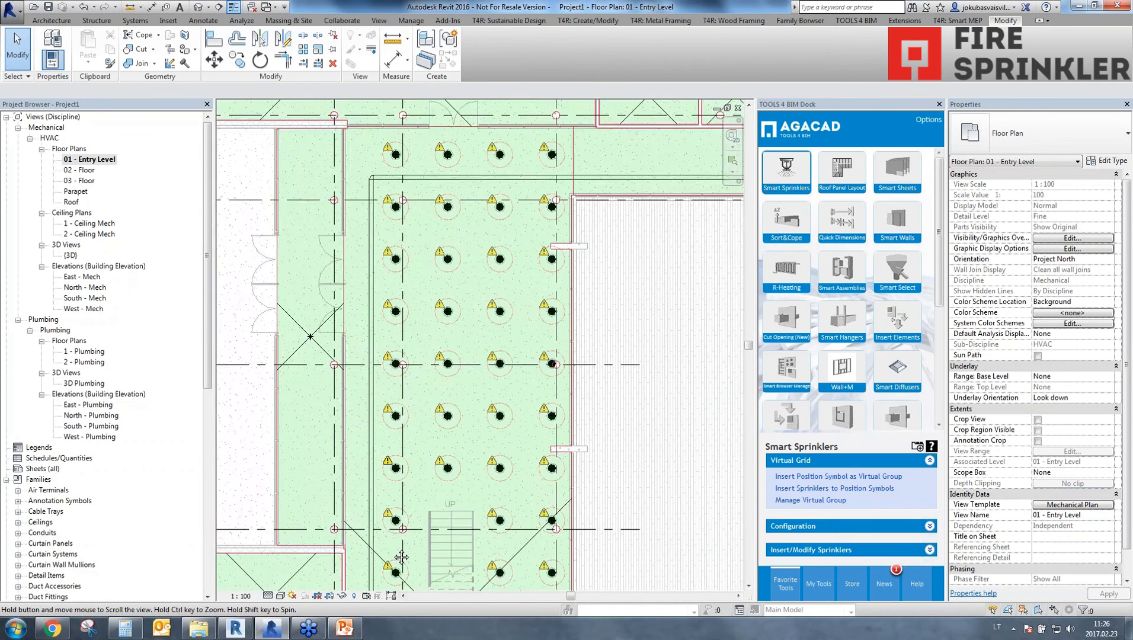
{"action": "middle_click_drag", "start_coordinate": [506, 233], "coordinate": [582, 286]}
{"action": "middle_click_drag", "start_coordinate": [467, 522], "coordinate": [432, 126]}
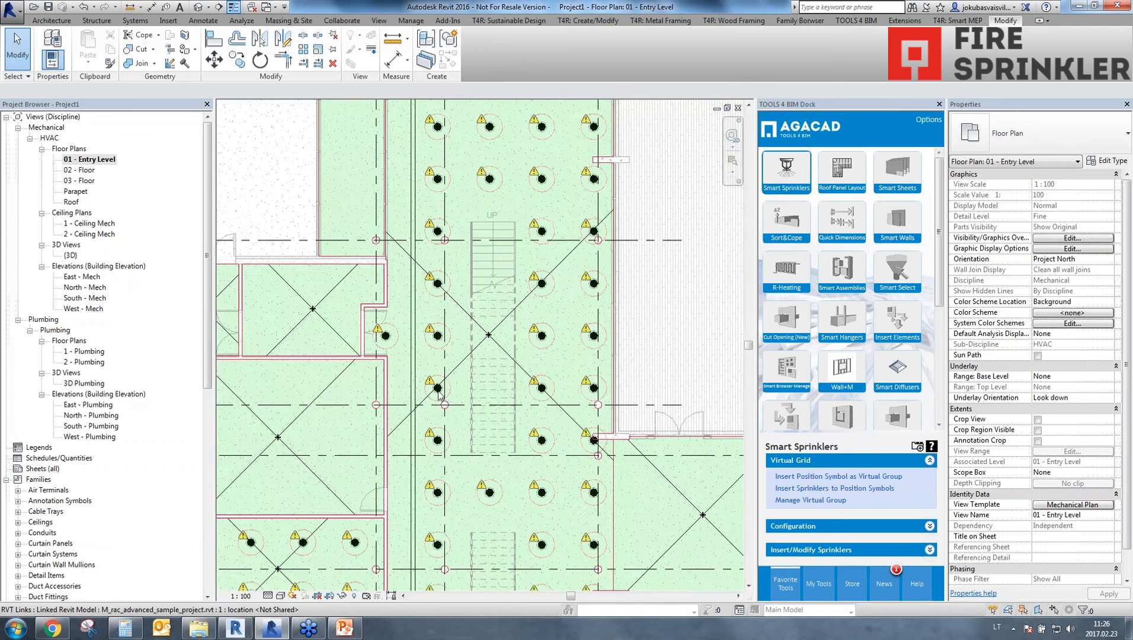
{"action": "middle_click_drag", "start_coordinate": [464, 351], "coordinate": [515, 127]}
{"action": "middle_click_drag", "start_coordinate": [425, 329], "coordinate": [519, 198]}
{"action": "middle_click_drag", "start_coordinate": [464, 414], "coordinate": [463, 301]}
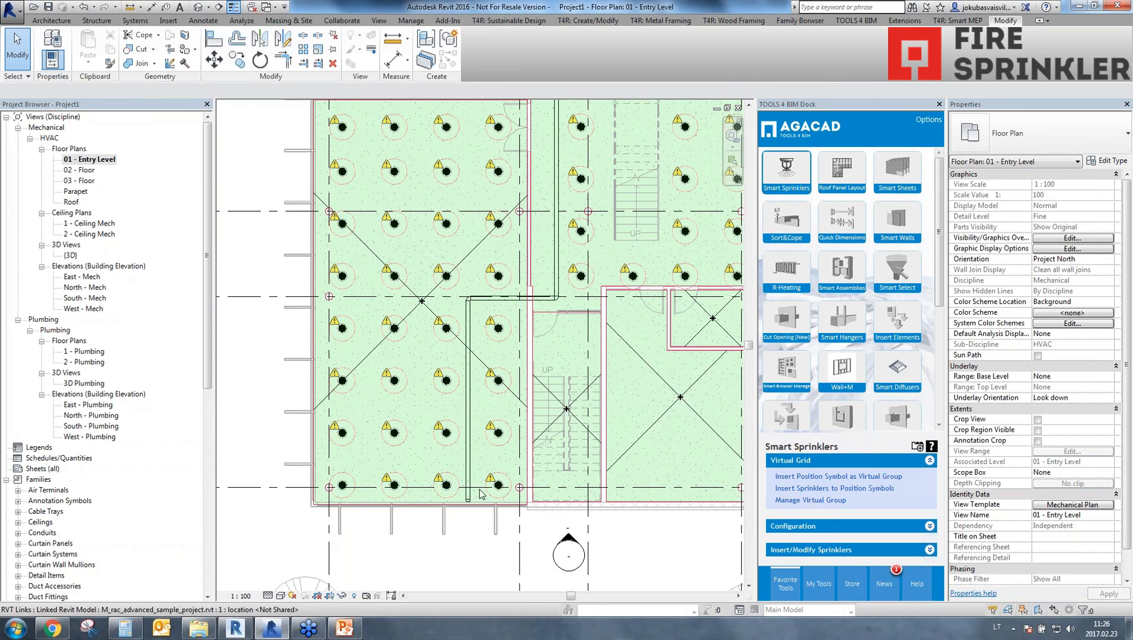
Open the Sprinkler Pipe Routing Configuration and choose the straight vertical connection for pendant sprinklers.
{"action": "left_click", "coordinate": [794, 527]}
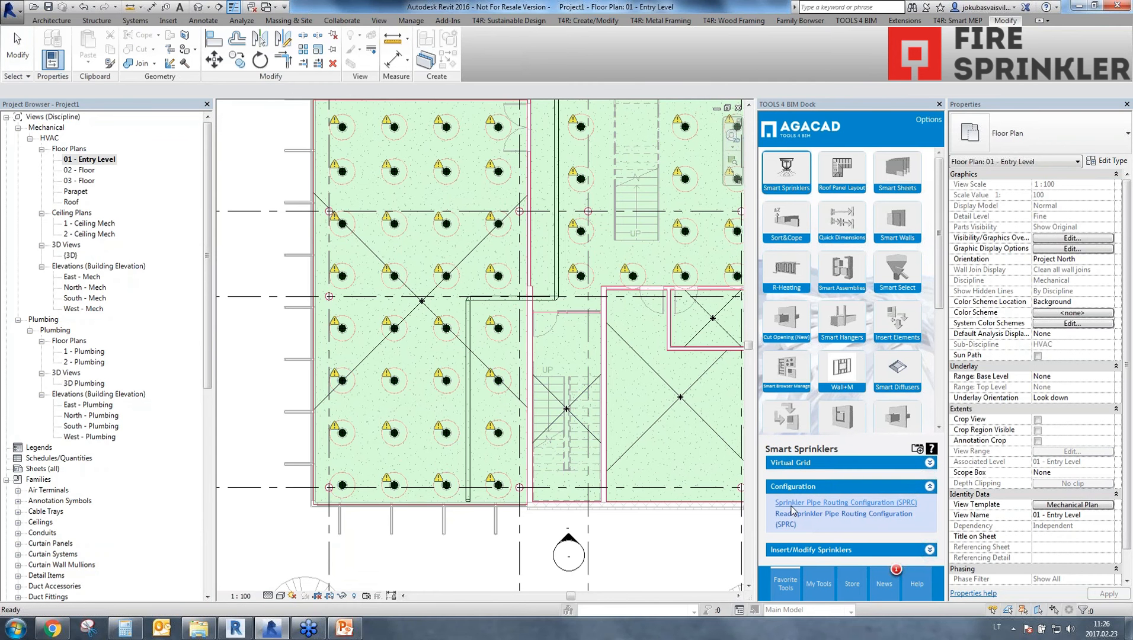
{"action": "left_click", "coordinate": [831, 504]}
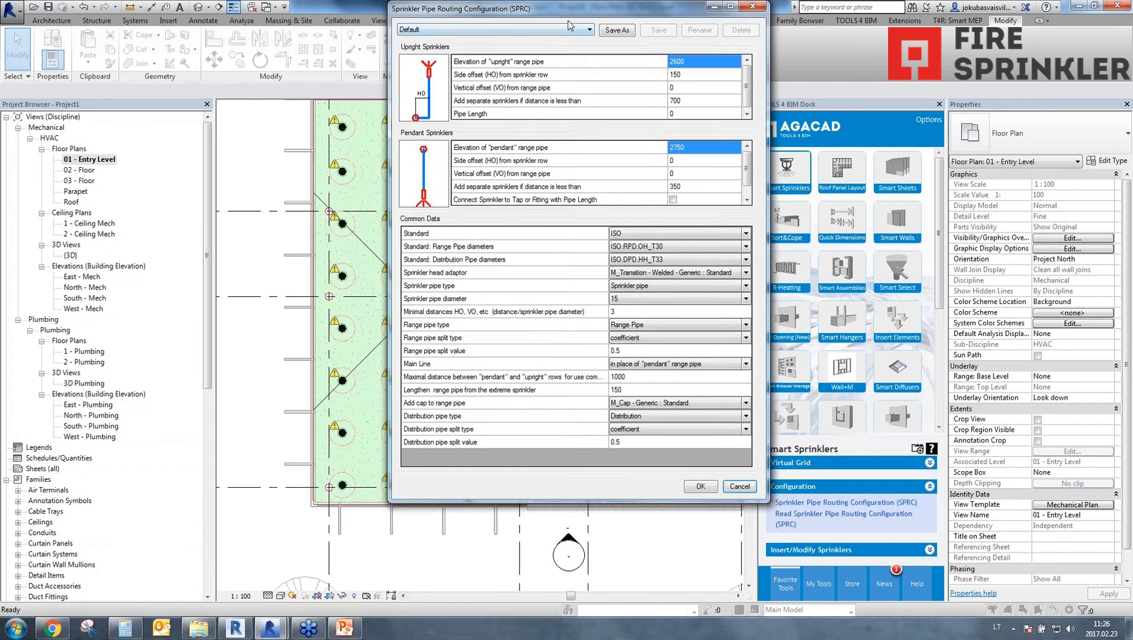
{"action": "left_click_drag", "start_coordinate": [567, 11], "coordinate": [804, 93]}
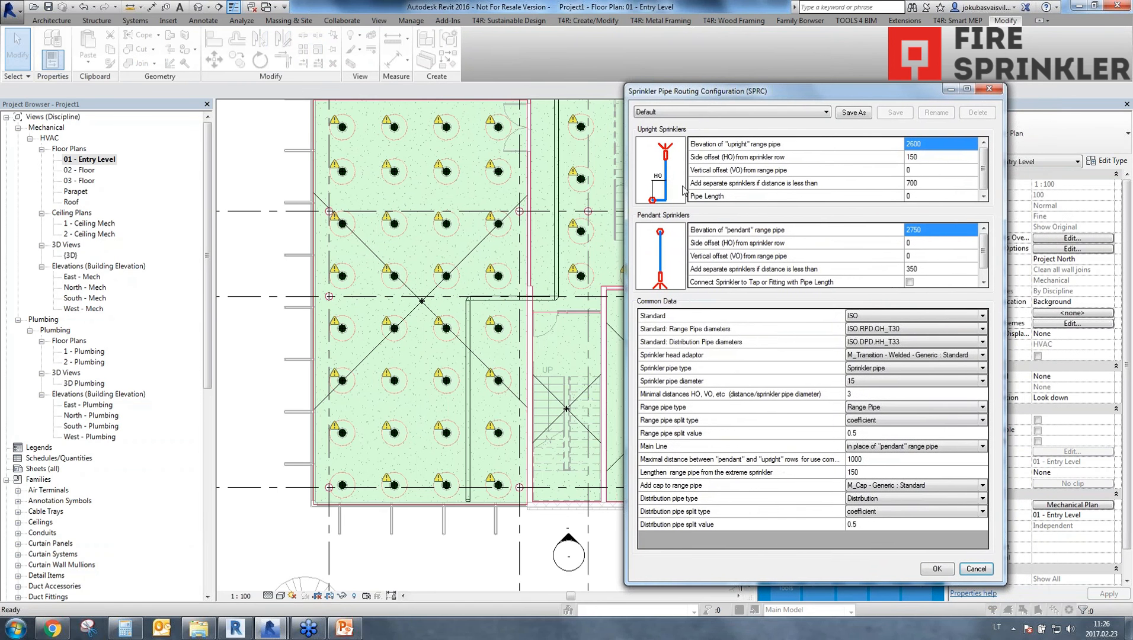
{"action": "double_click", "coordinate": [662, 247]}
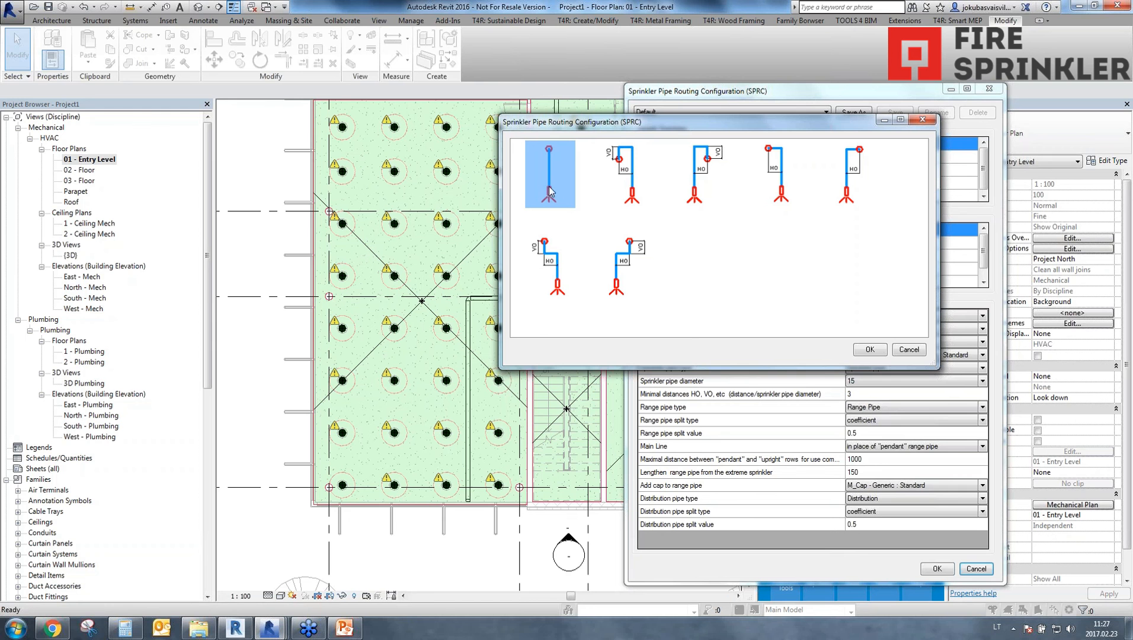
{"action": "left_click", "coordinate": [865, 350]}
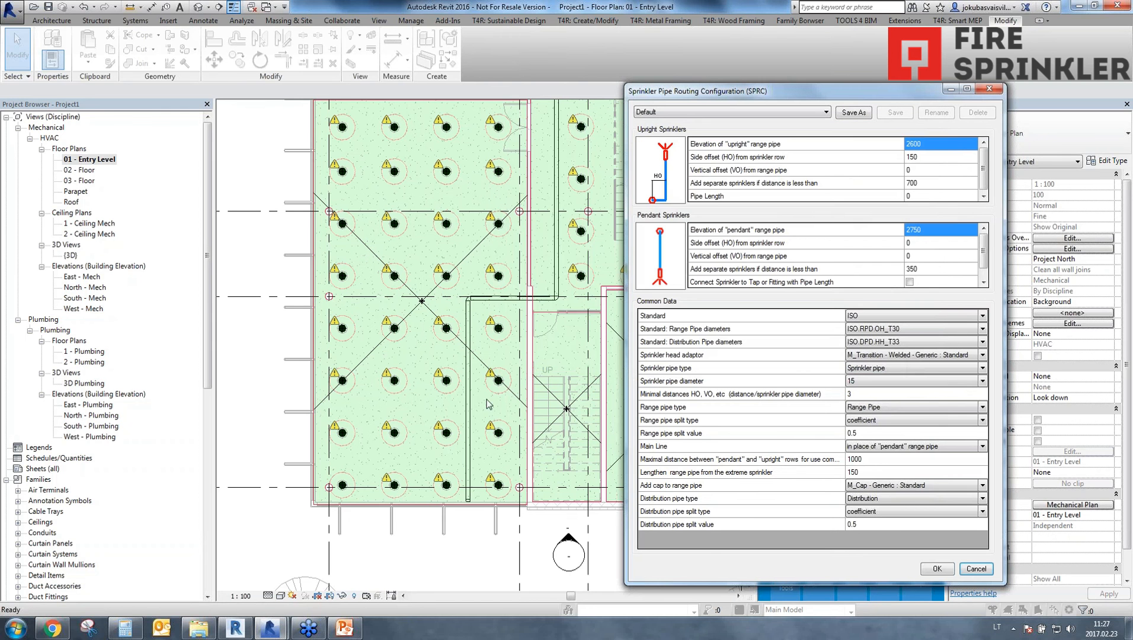
Set the elevation of the upright range pipe to 2750.
{"action": "left_click", "coordinate": [940, 145]}
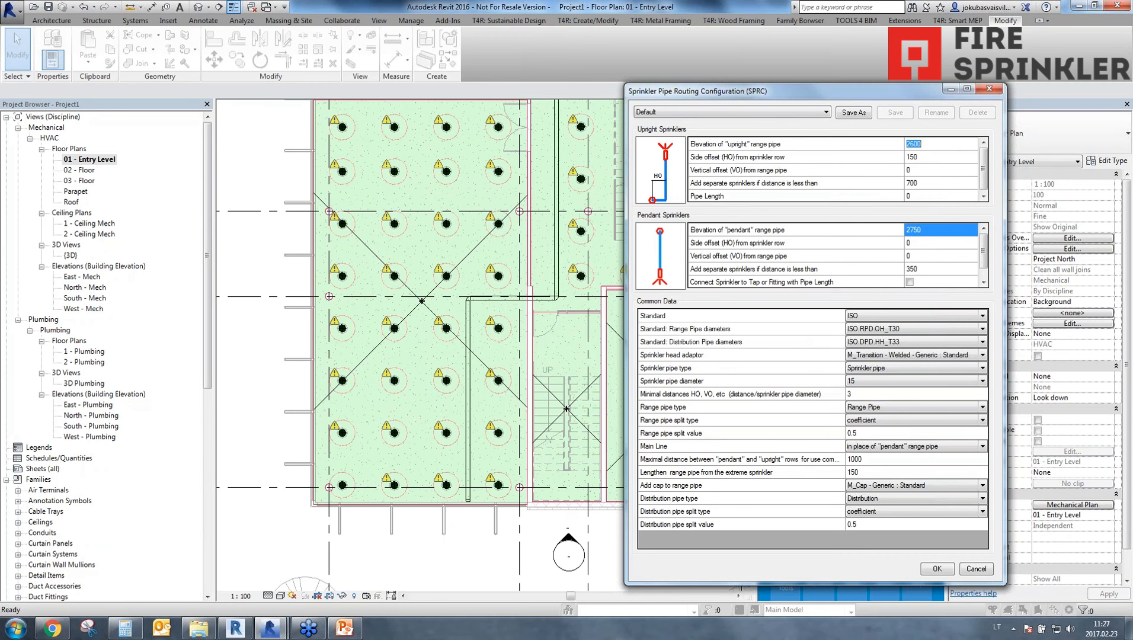
{"action": "left_click", "coordinate": [939, 230]}
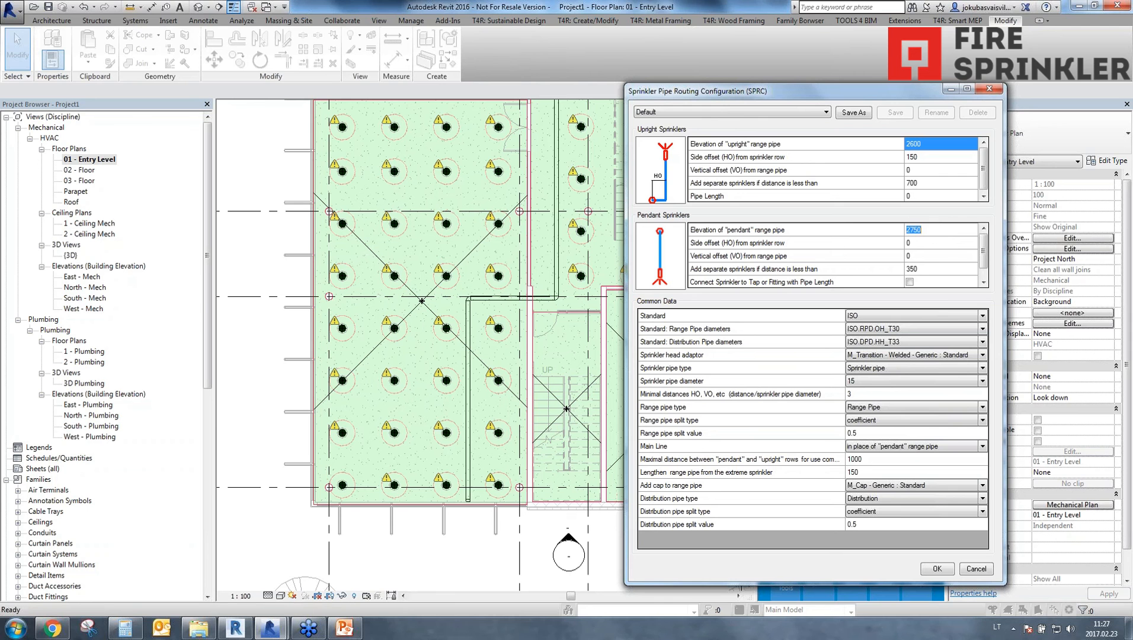
{"action": "left_click", "coordinate": [938, 144]}
{"action": "type", "text": "2750"}
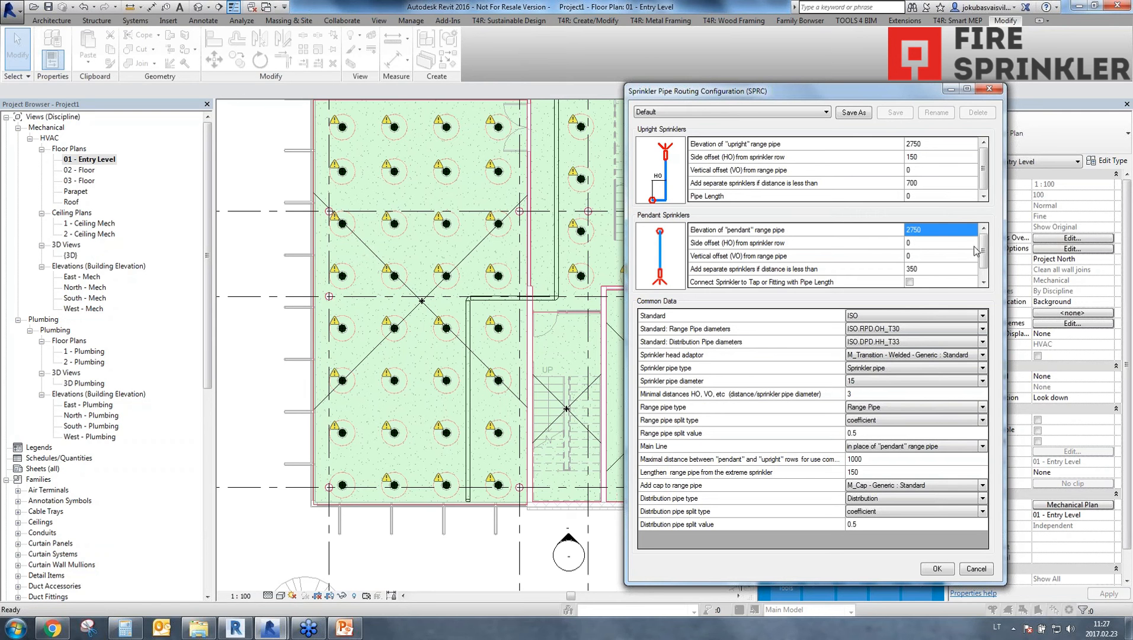
With ISO as the standard, set the range pipe diameters to ISO.RPD.HH_T32 and the distribution pipe diameters to ISO.DPD.HH_T34.
{"action": "left_click_drag", "start_coordinate": [983, 250], "coordinate": [984, 275]}
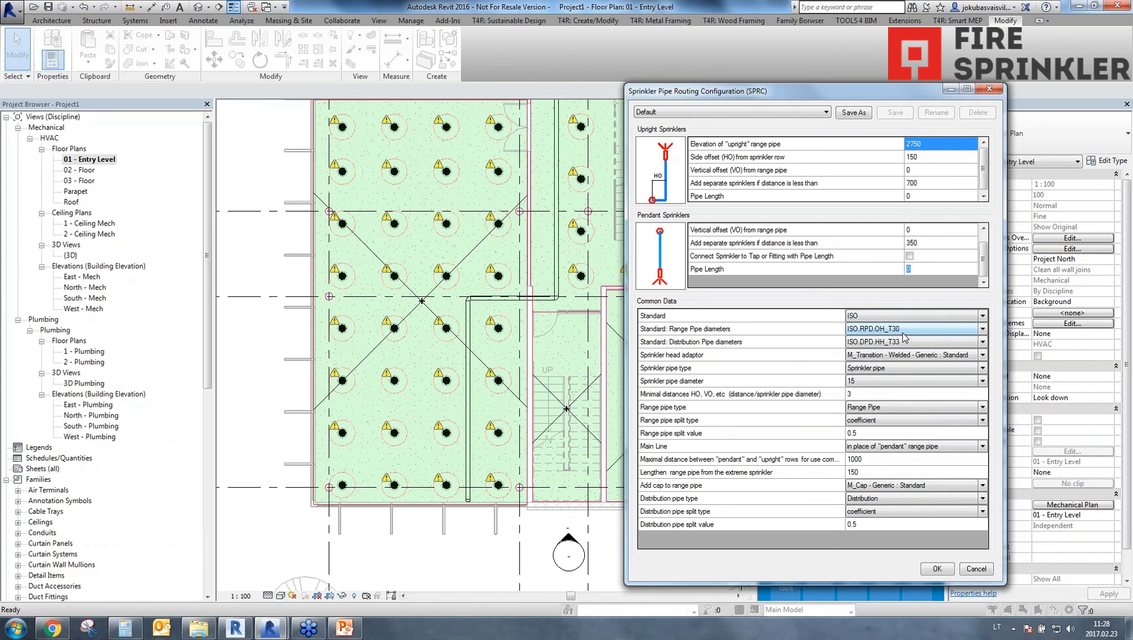
{"action": "left_click", "coordinate": [896, 317]}
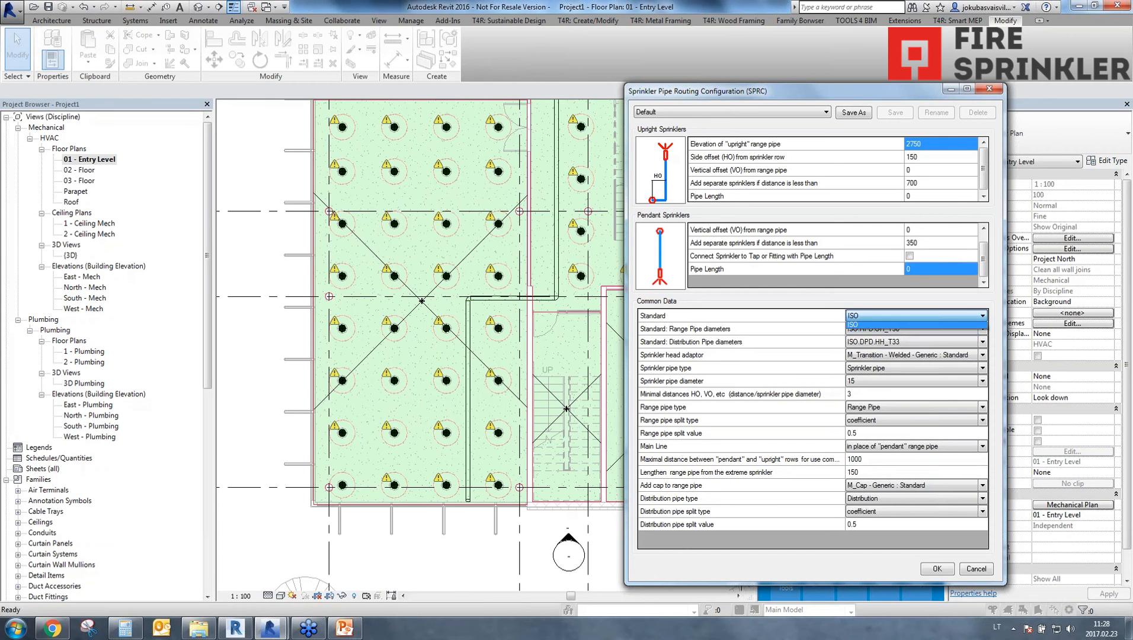
{"action": "left_click", "coordinate": [887, 312]}
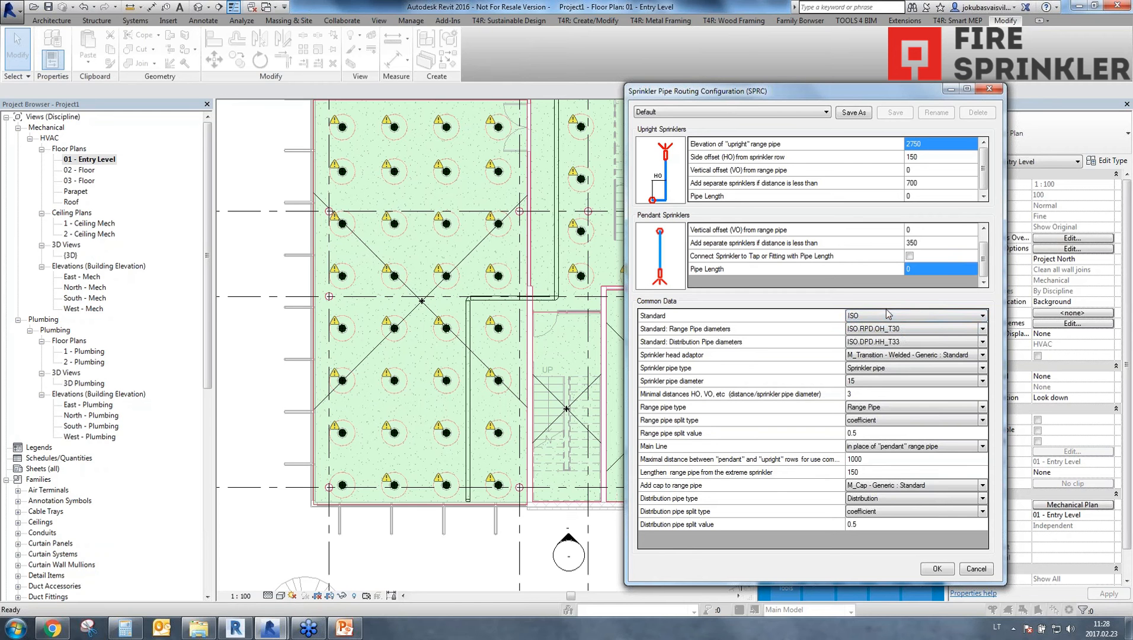
{"action": "left_click", "coordinate": [888, 328]}
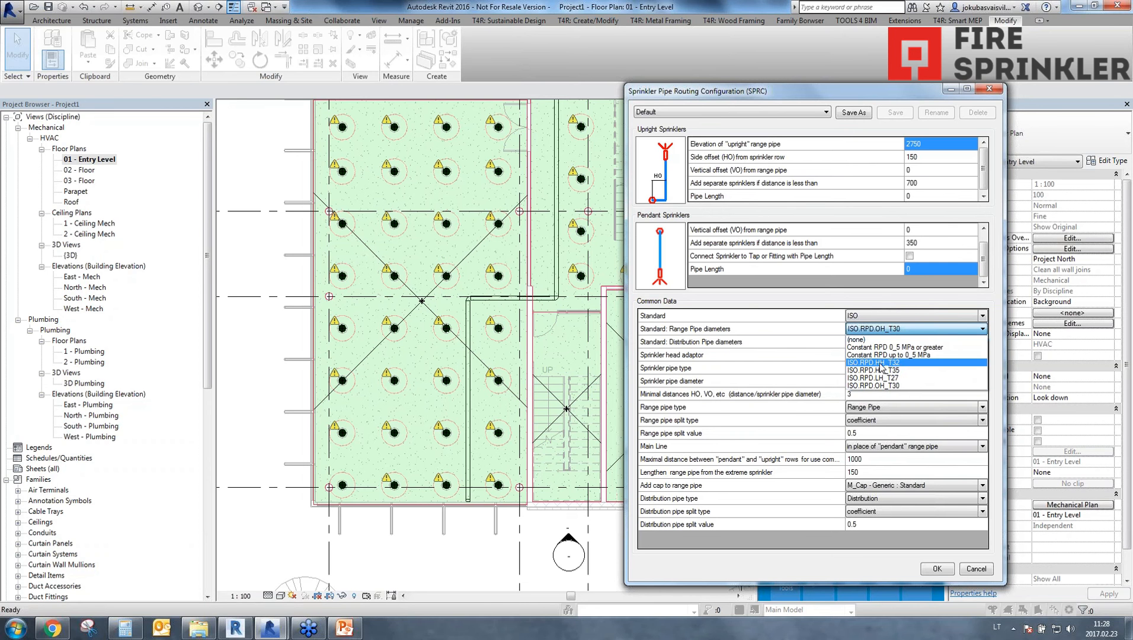
{"action": "left_click", "coordinate": [903, 363]}
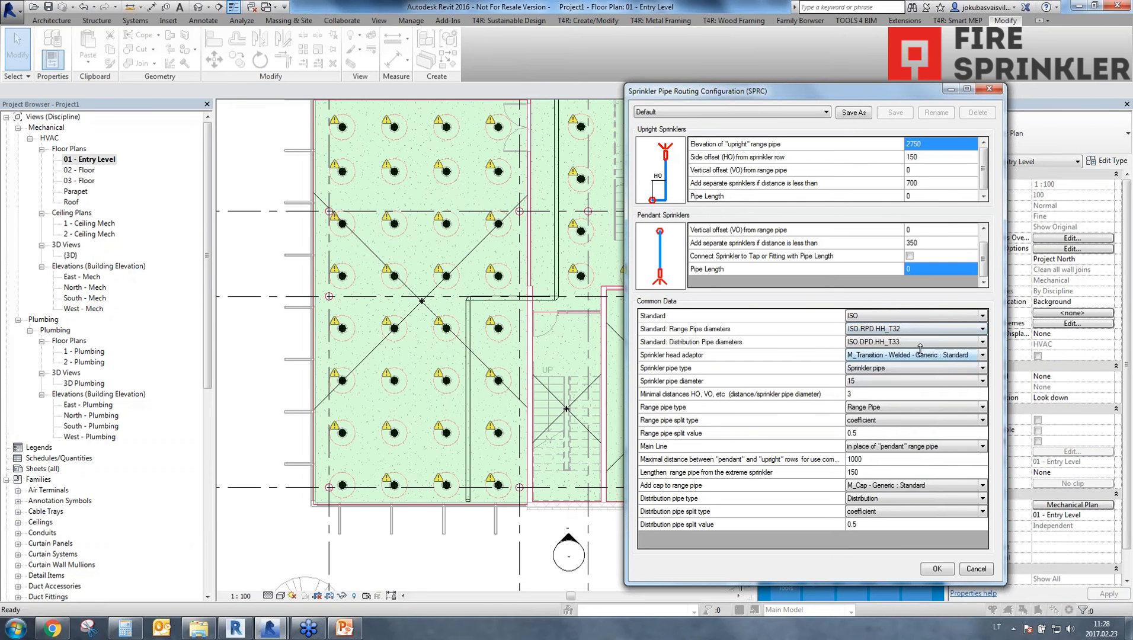
{"action": "left_click", "coordinate": [919, 345]}
{"action": "left_click", "coordinate": [913, 365]}
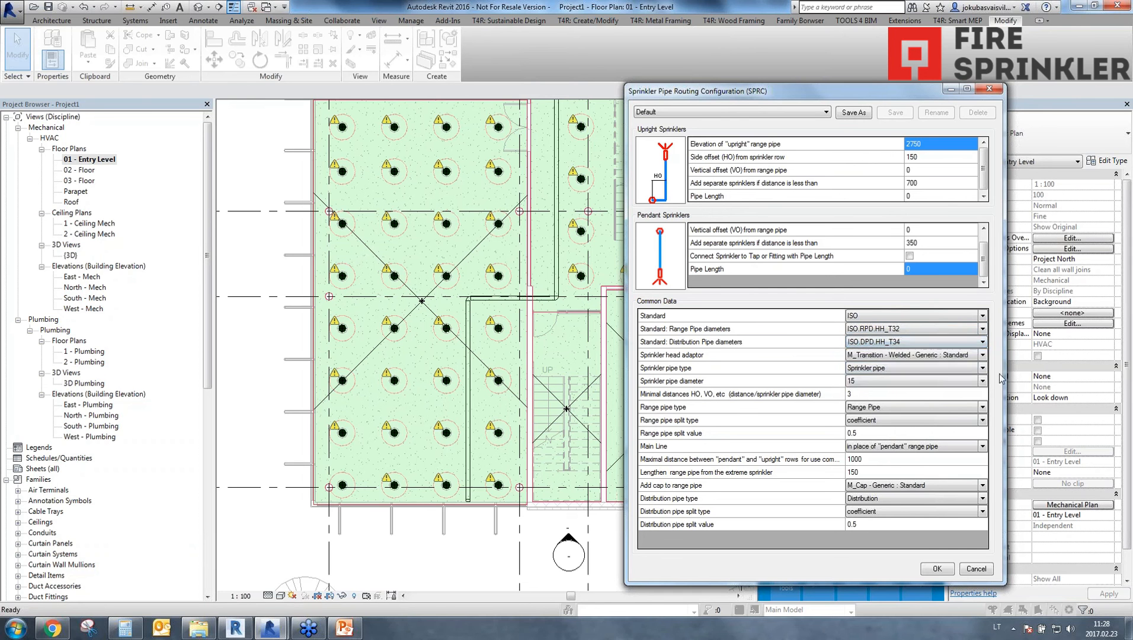
Review the available range pipe diameter tables and choose ISO.RPD.HH_T32.
{"action": "left_click", "coordinate": [906, 330]}
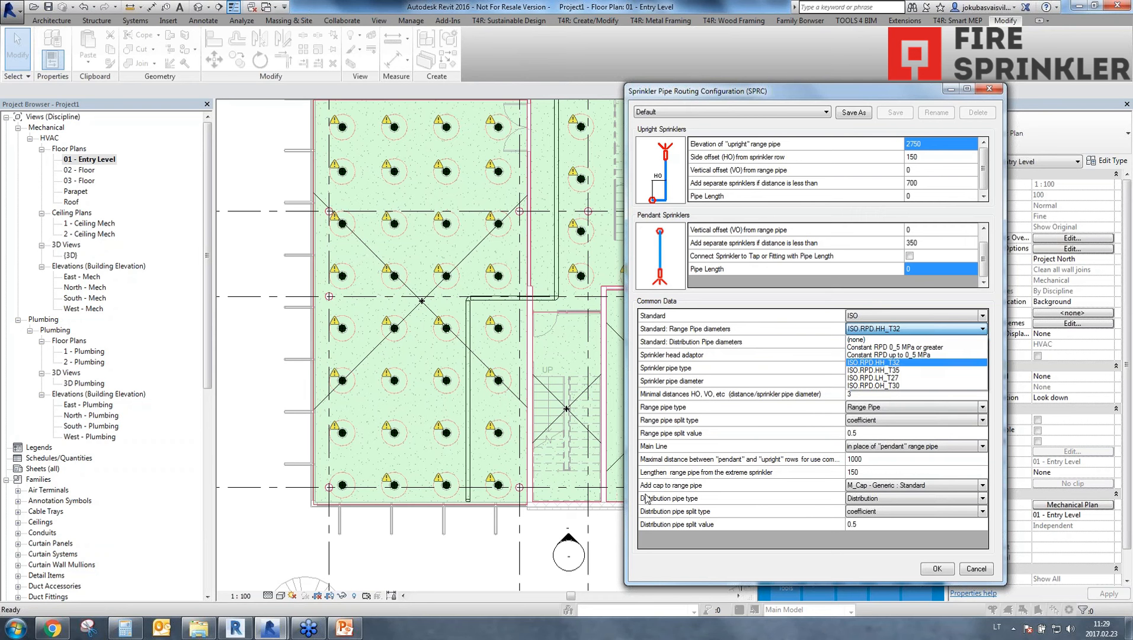
{"action": "left_click", "coordinate": [886, 329]}
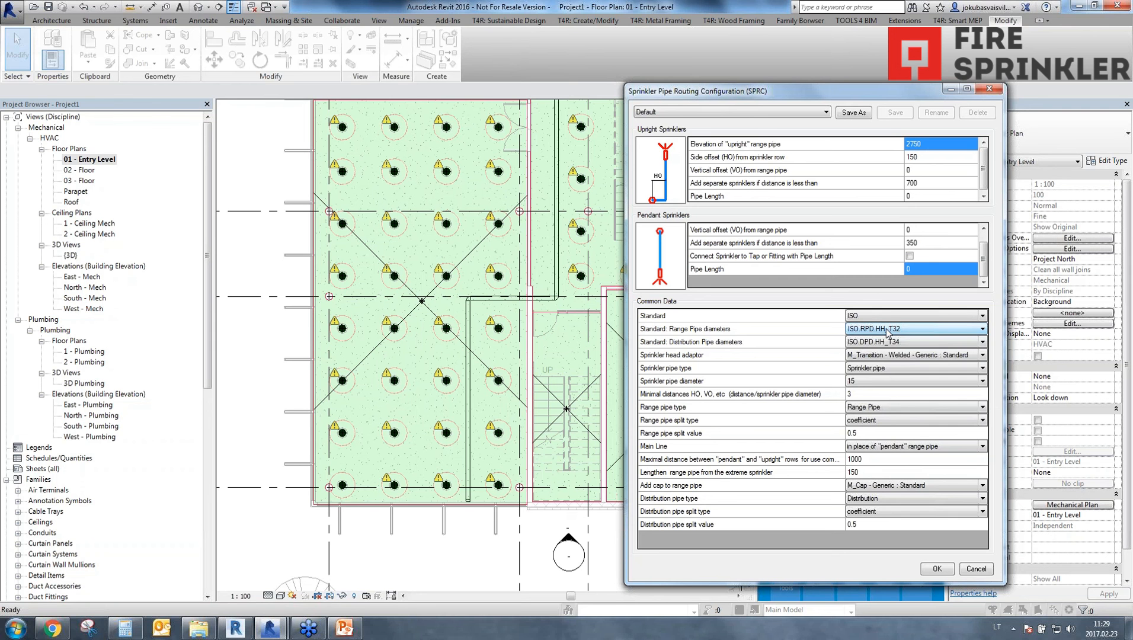
{"action": "left_click", "coordinate": [888, 332]}
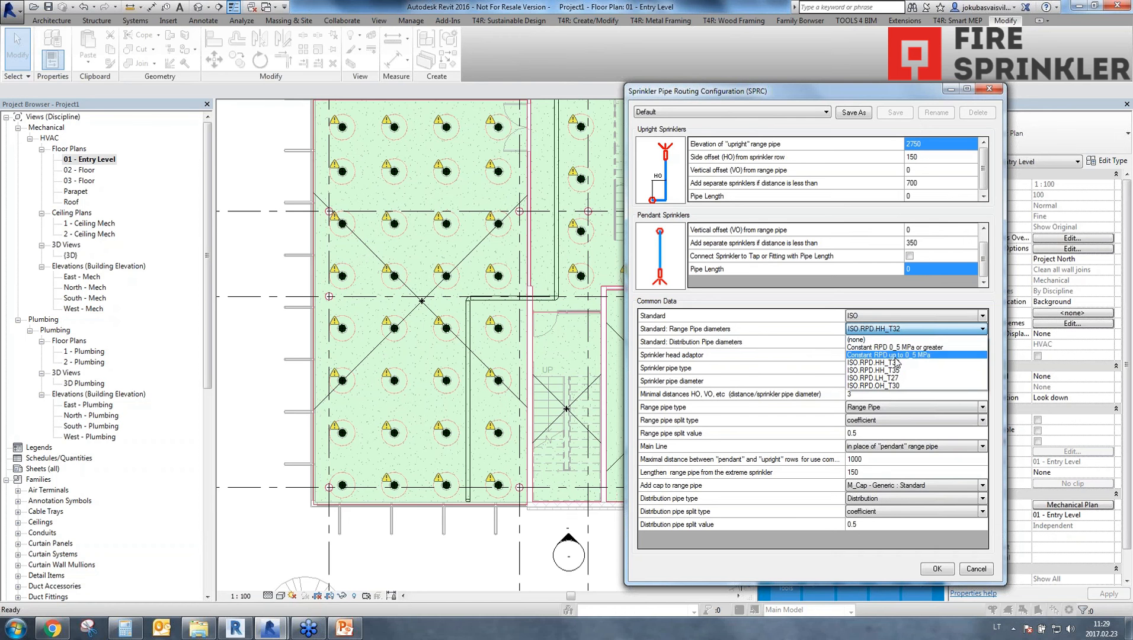
{"action": "left_click", "coordinate": [871, 362]}
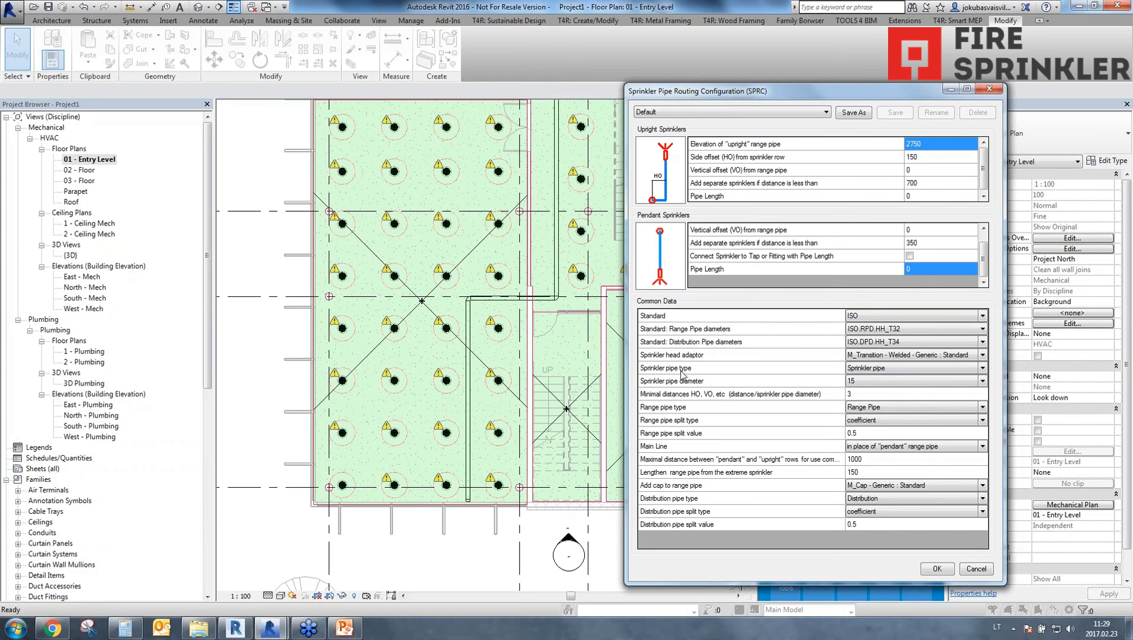
Assign the pipe types: Sprinkler pipe for sprinkler pipes, Range Pipe for range pipes and Distribution for distribution pipes.
{"action": "left_click", "coordinate": [983, 369]}
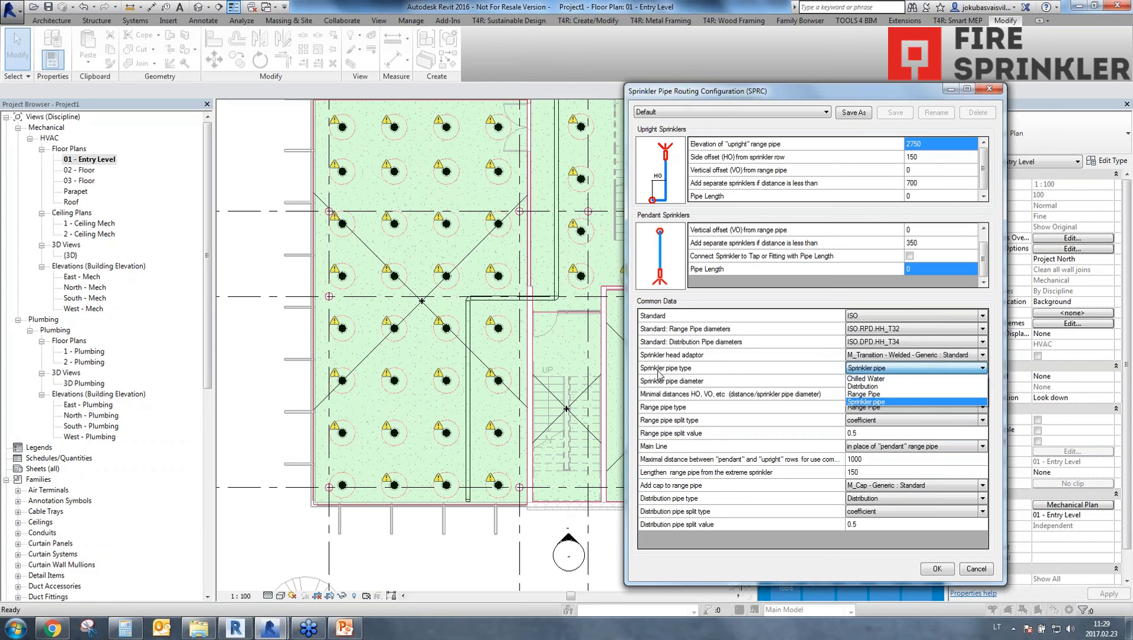
{"action": "left_click", "coordinate": [875, 405]}
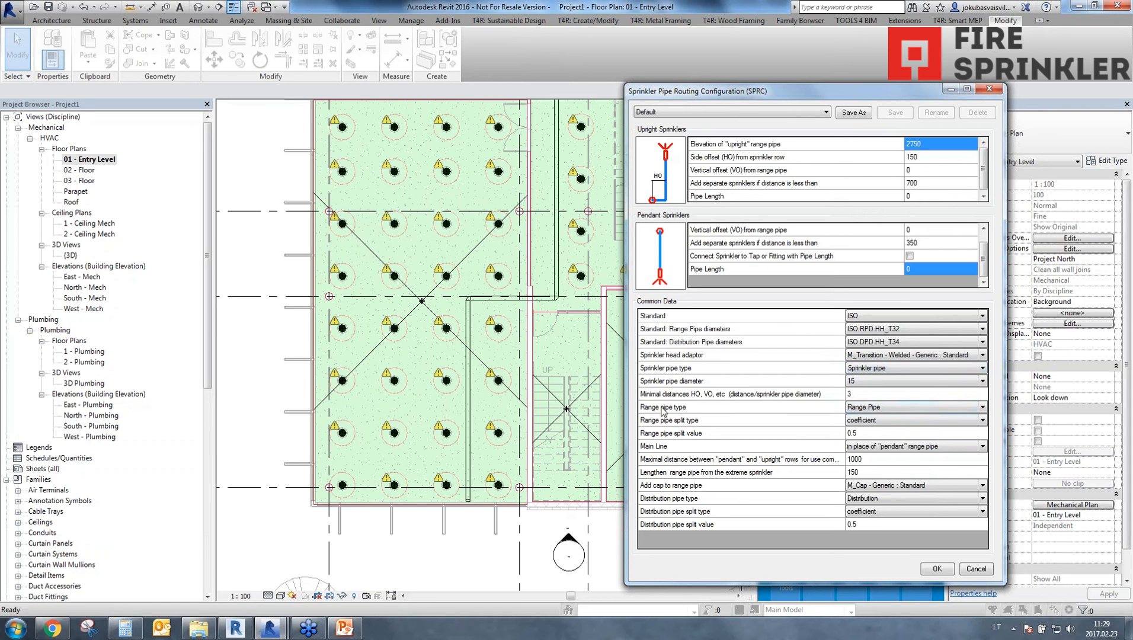
{"action": "left_click", "coordinate": [814, 410]}
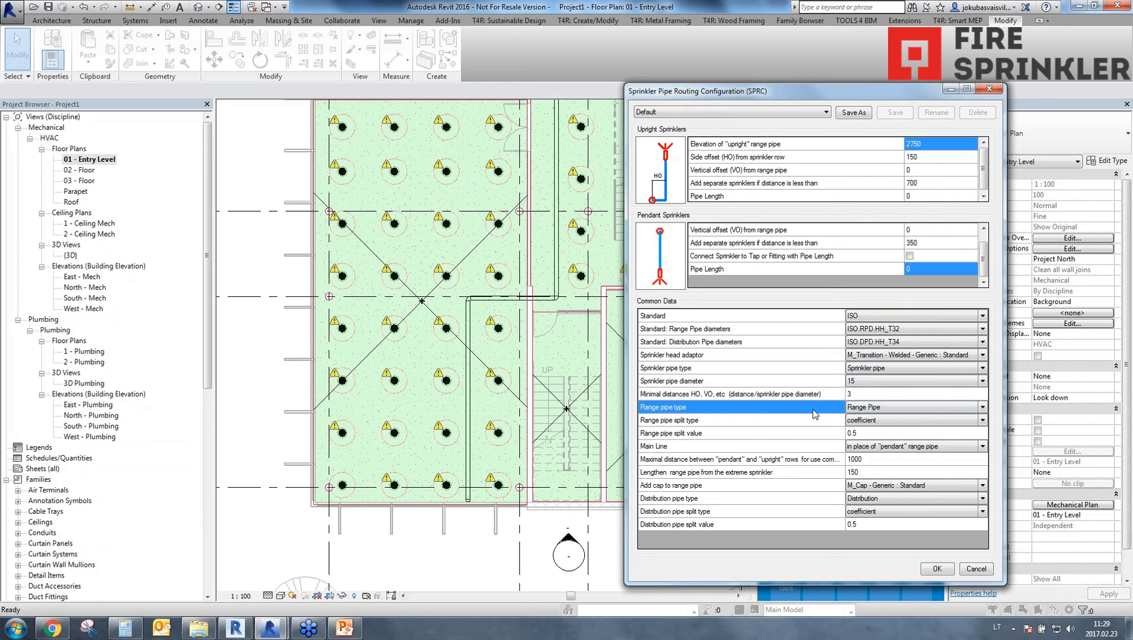
{"action": "left_click", "coordinate": [958, 407]}
{"action": "left_click", "coordinate": [858, 434]}
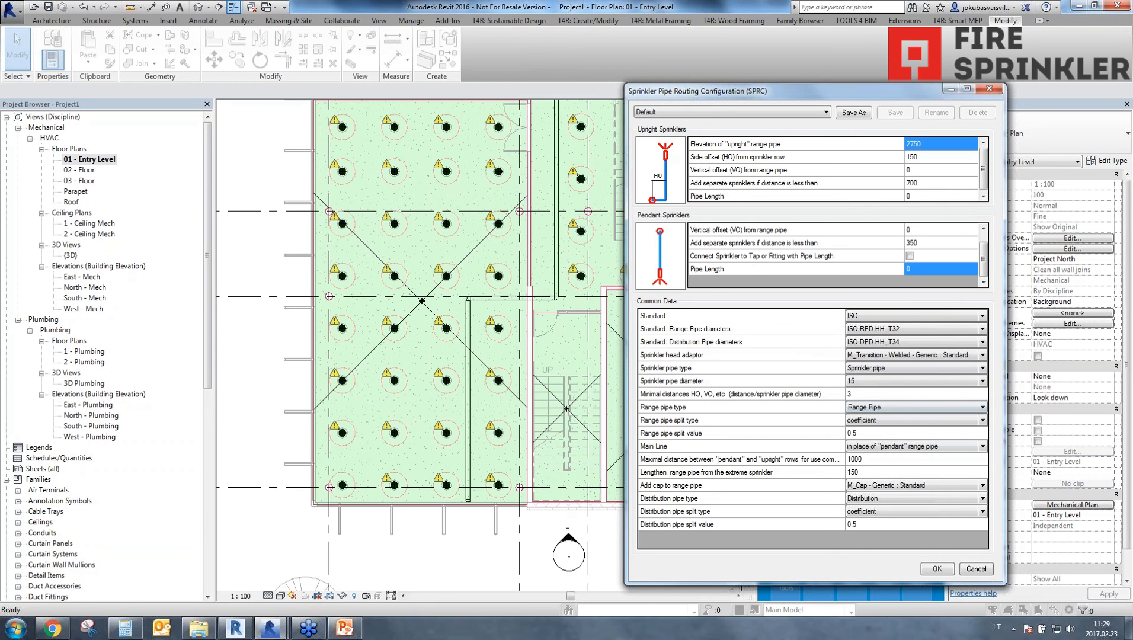
{"action": "left_click", "coordinate": [681, 501]}
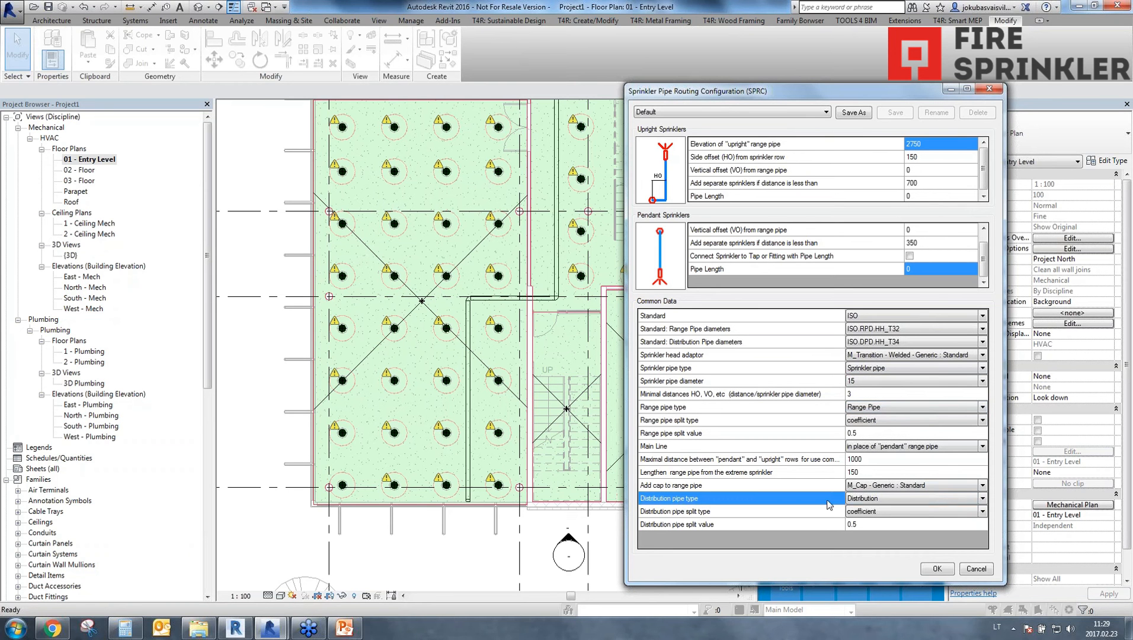
{"action": "left_click", "coordinate": [899, 501]}
{"action": "left_click", "coordinate": [869, 518]}
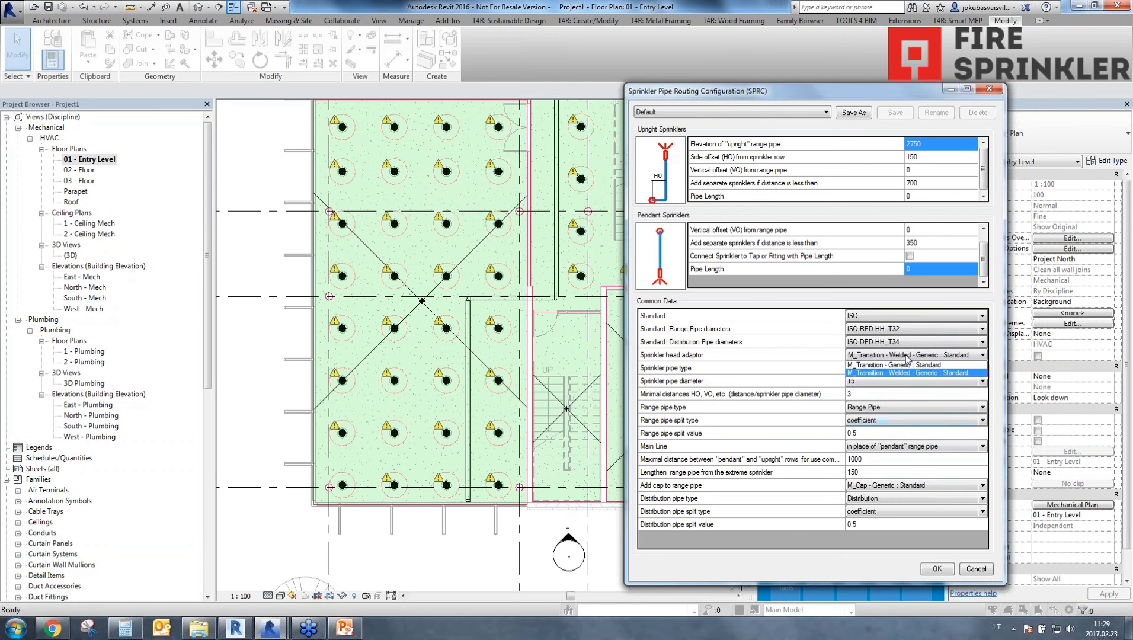
Review the available options for the sprinkler head adaptor, sprinkler pipe diameter and range pipe cap.
{"action": "left_click", "coordinate": [894, 381]}
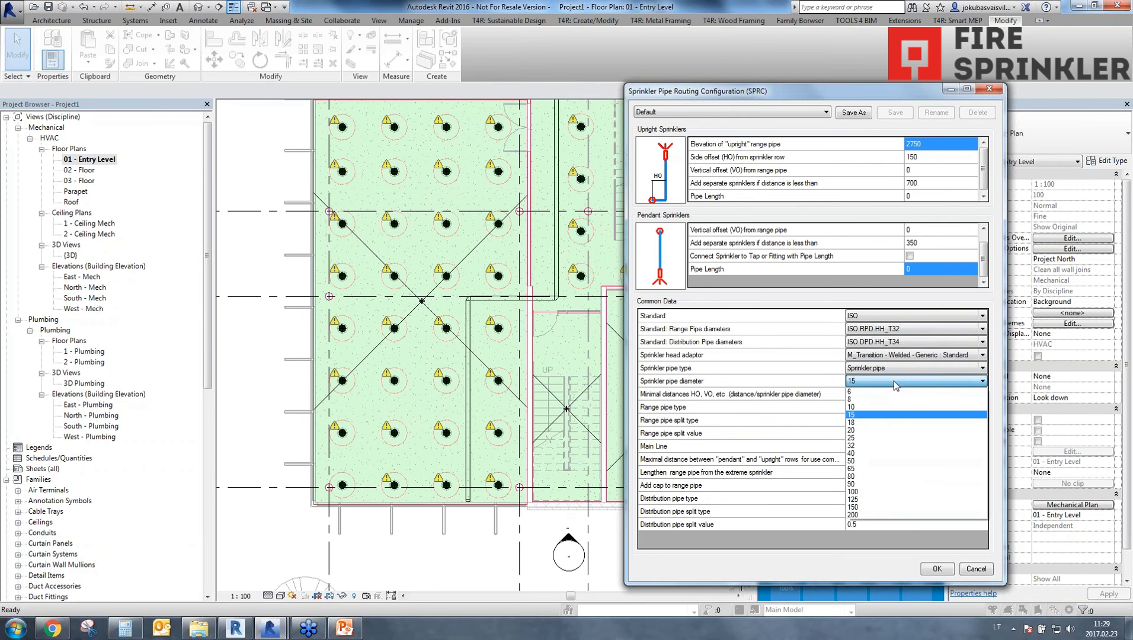
{"action": "left_click", "coordinate": [895, 381]}
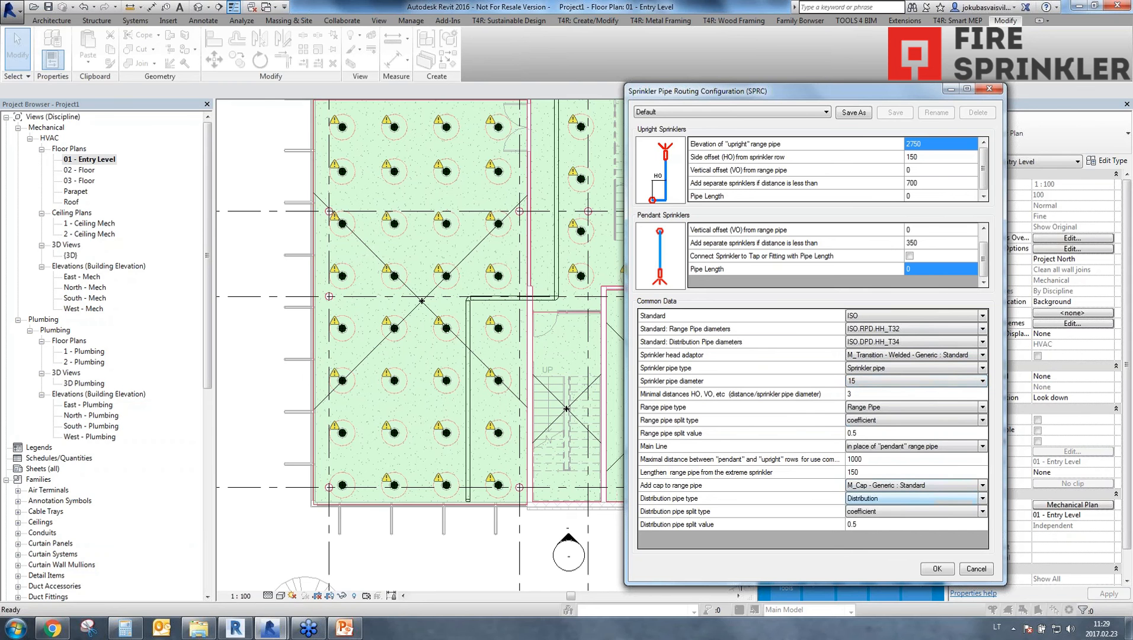
{"action": "left_click", "coordinate": [895, 489]}
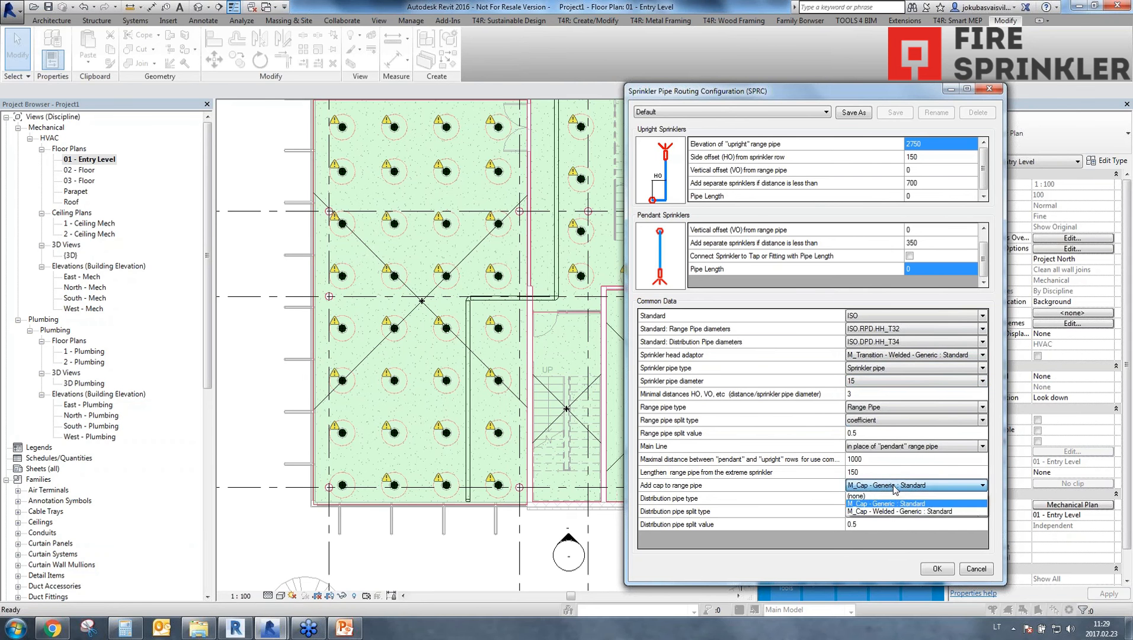
{"action": "left_click", "coordinate": [895, 490]}
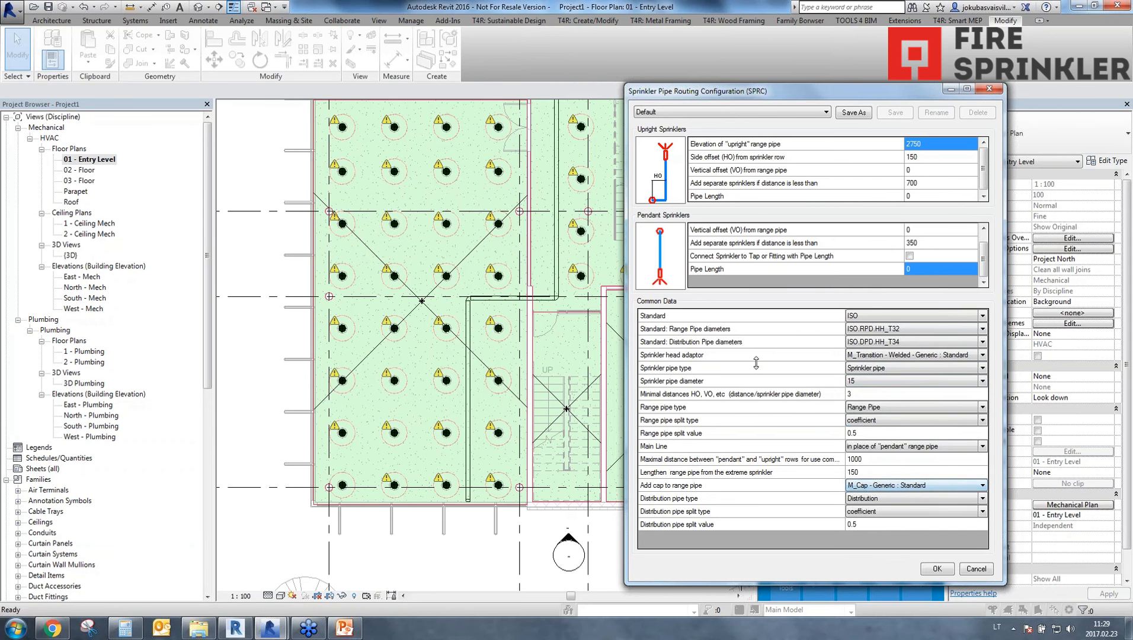
Save the pipe routing settings as a new configuration named 20170223 and close the configuration dialog.
{"action": "left_click", "coordinate": [855, 112]}
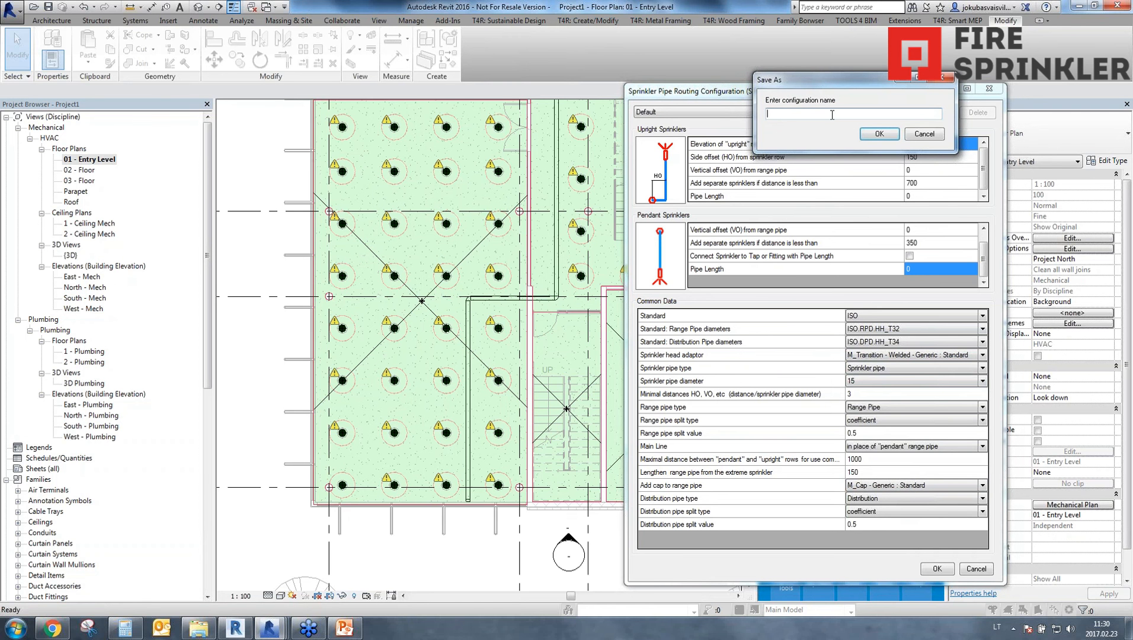
{"action": "type", "text": "20170223"}
{"action": "left_click", "coordinate": [879, 134]}
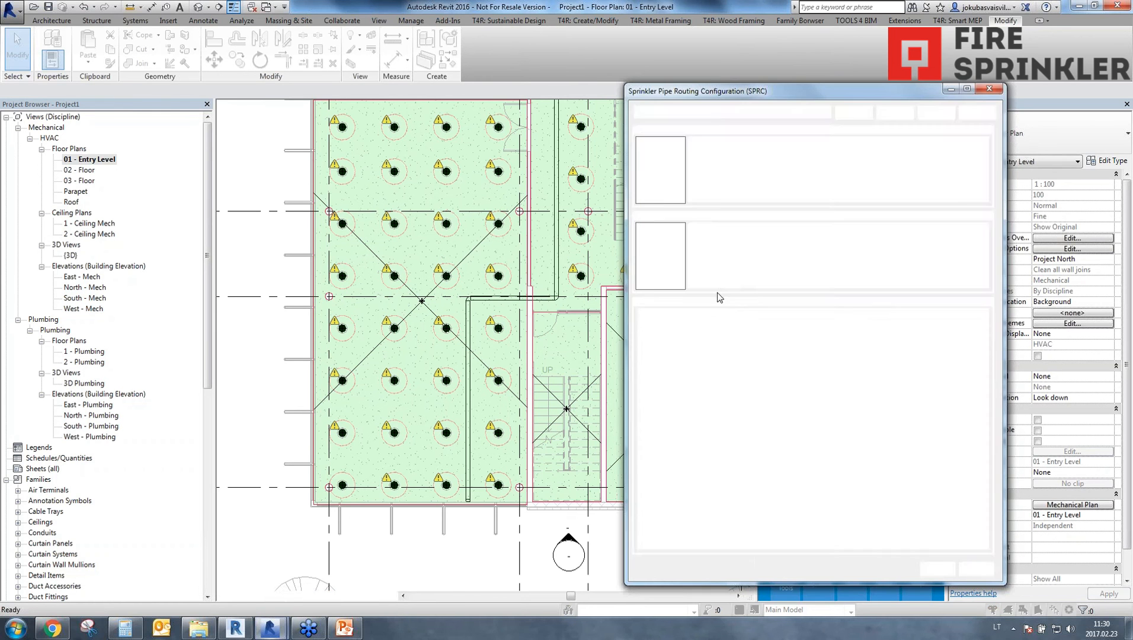
{"action": "left_click", "coordinate": [937, 569]}
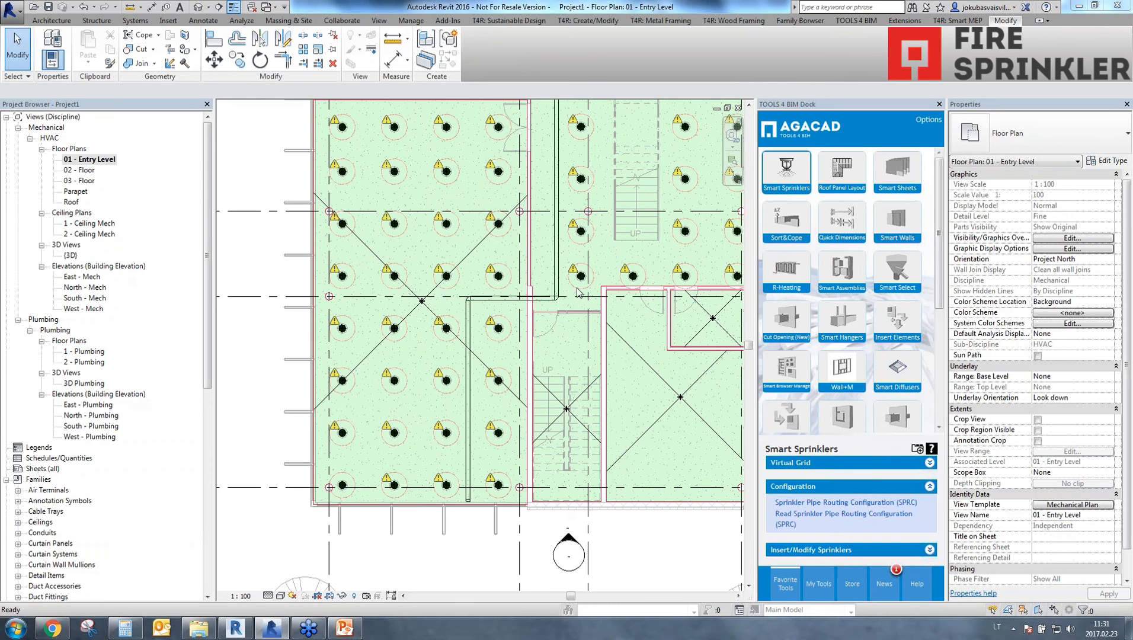
Connect the sprinklers at the lower end of the first room to the distribution pipe segment running through them.
{"action": "scroll", "coordinate": [545, 314], "scroll_direction": "down", "scroll_amount": 2}
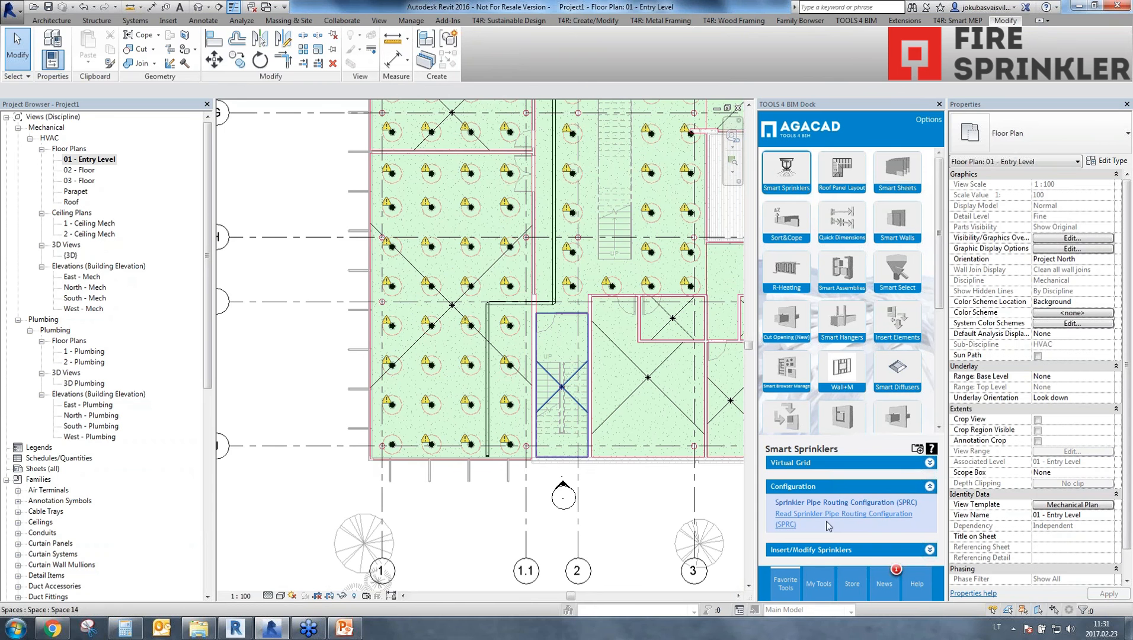
{"action": "left_click", "coordinate": [808, 551]}
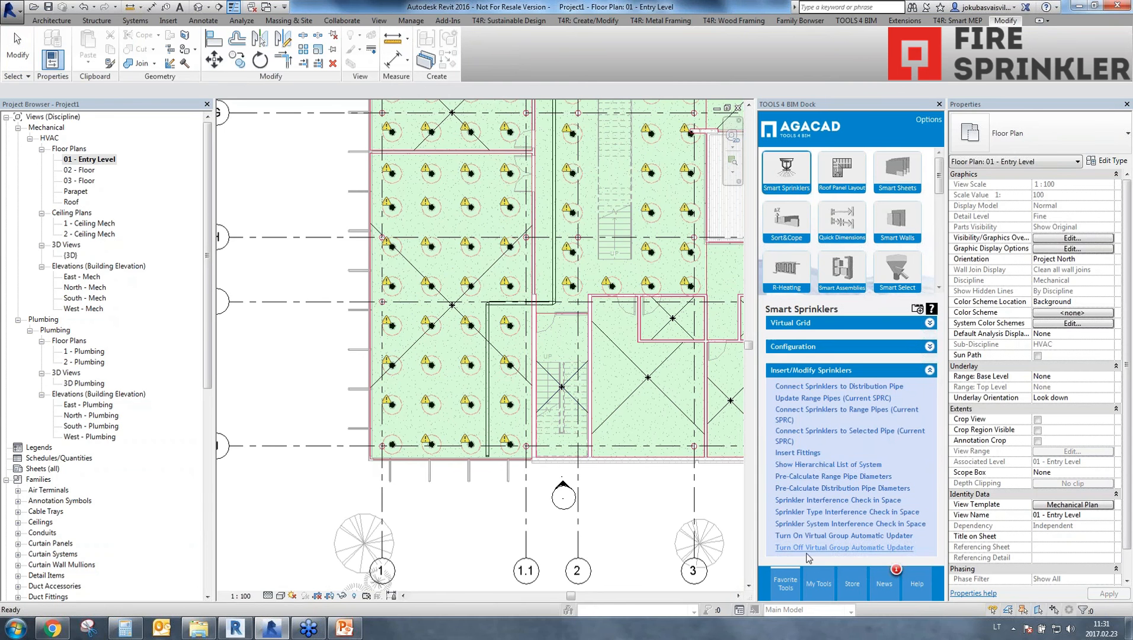
{"action": "left_click", "coordinate": [806, 389]}
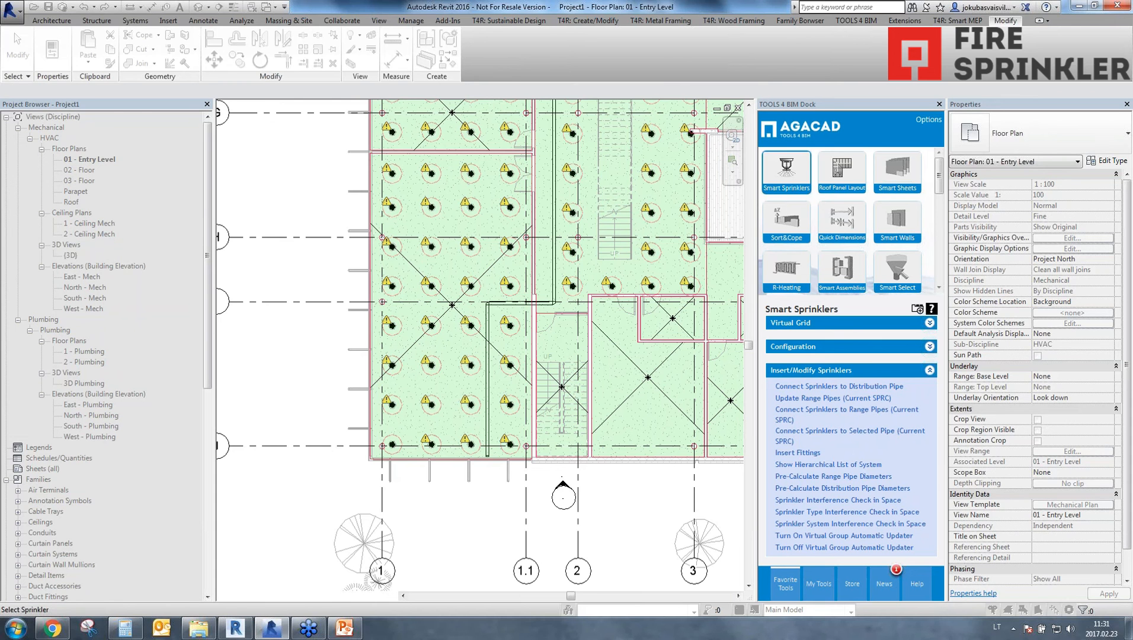
{"action": "scroll", "coordinate": [477, 407], "scroll_direction": "up", "scroll_amount": 2}
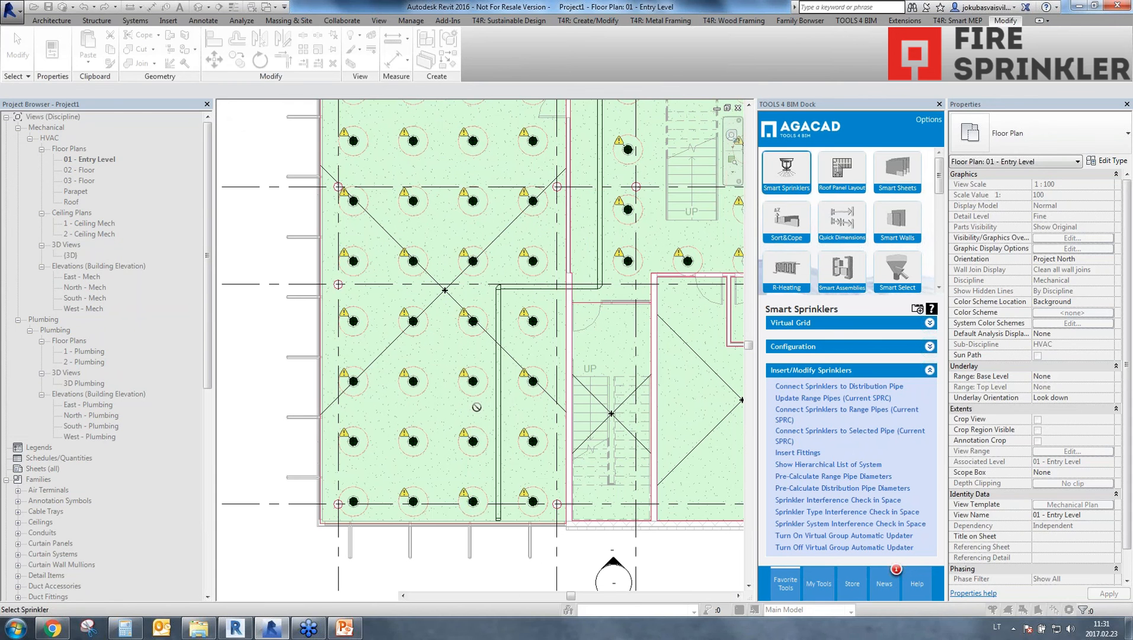
{"action": "left_click", "coordinate": [476, 507]}
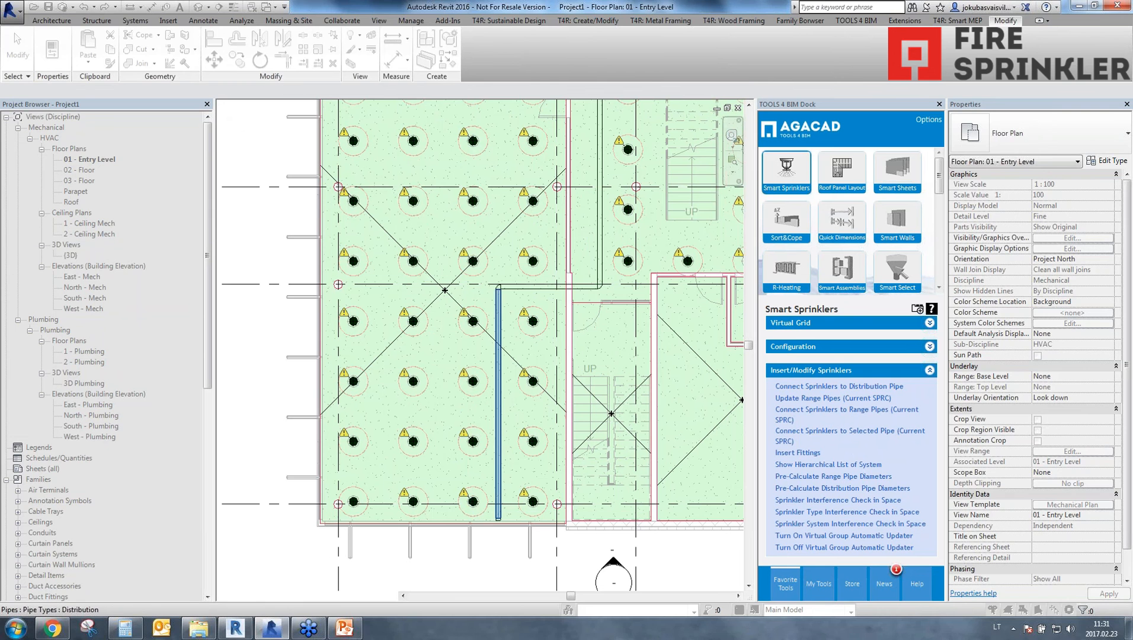
{"action": "left_click", "coordinate": [498, 484]}
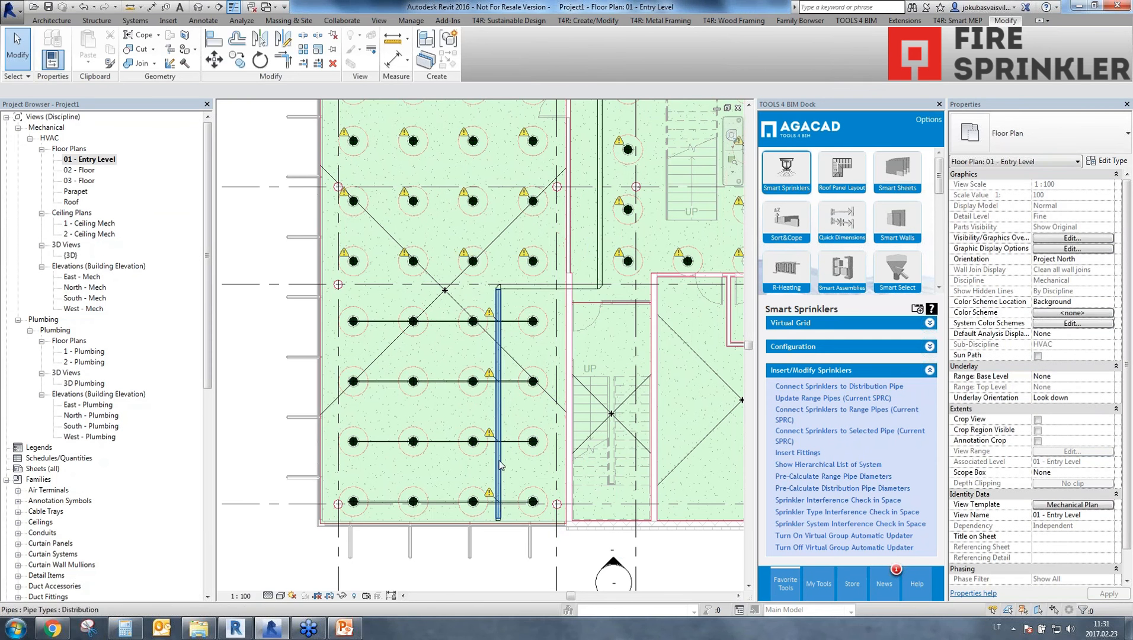
Open the 3D view around the newly connected range pipes and set its detail level to Fine.
{"action": "scroll", "coordinate": [501, 464], "scroll_direction": "up", "scroll_amount": 4}
{"action": "middle_click_drag", "start_coordinate": [492, 498], "coordinate": [581, 402]}
{"action": "scroll", "coordinate": [568, 476], "scroll_direction": "down", "scroll_amount": 3}
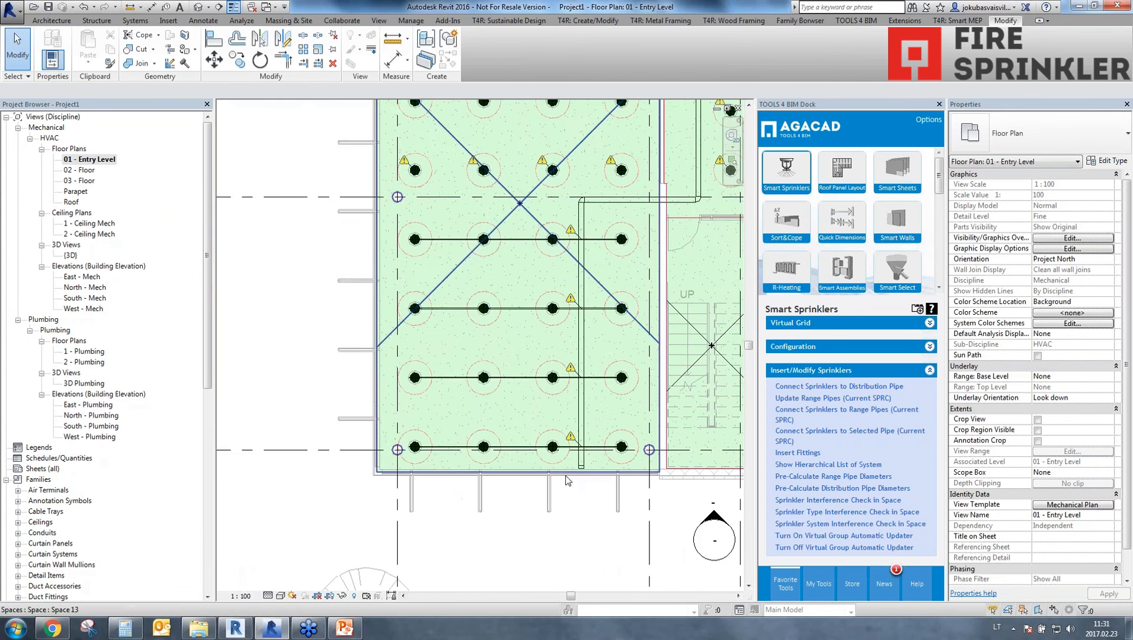
{"action": "middle_click_drag", "start_coordinate": [566, 480], "coordinate": [502, 491]}
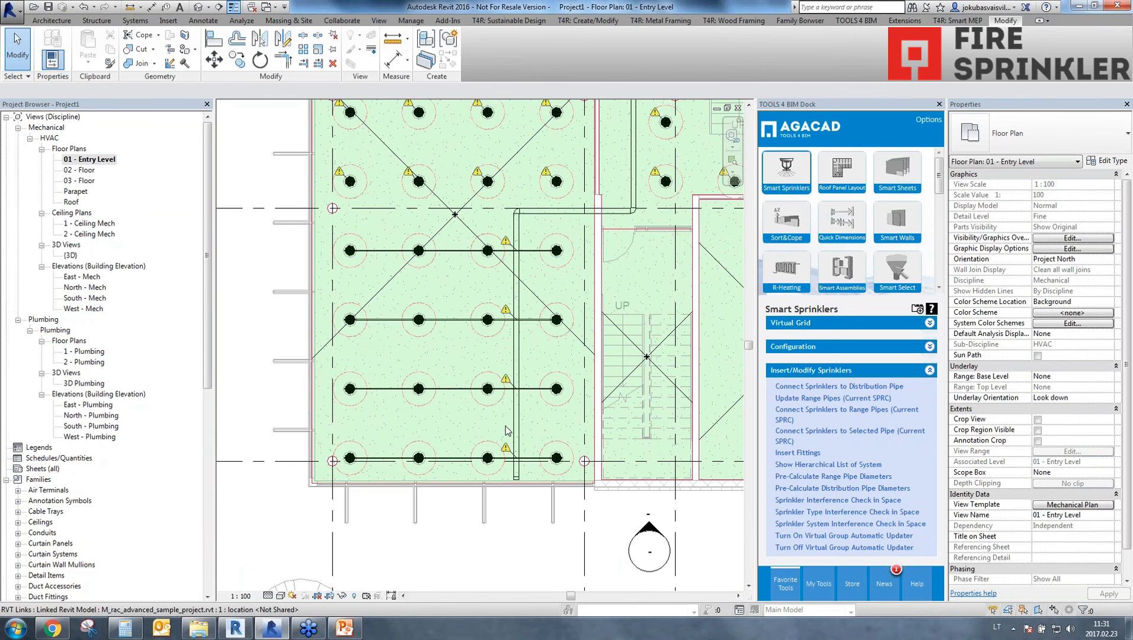
{"action": "left_click", "coordinate": [199, 7]}
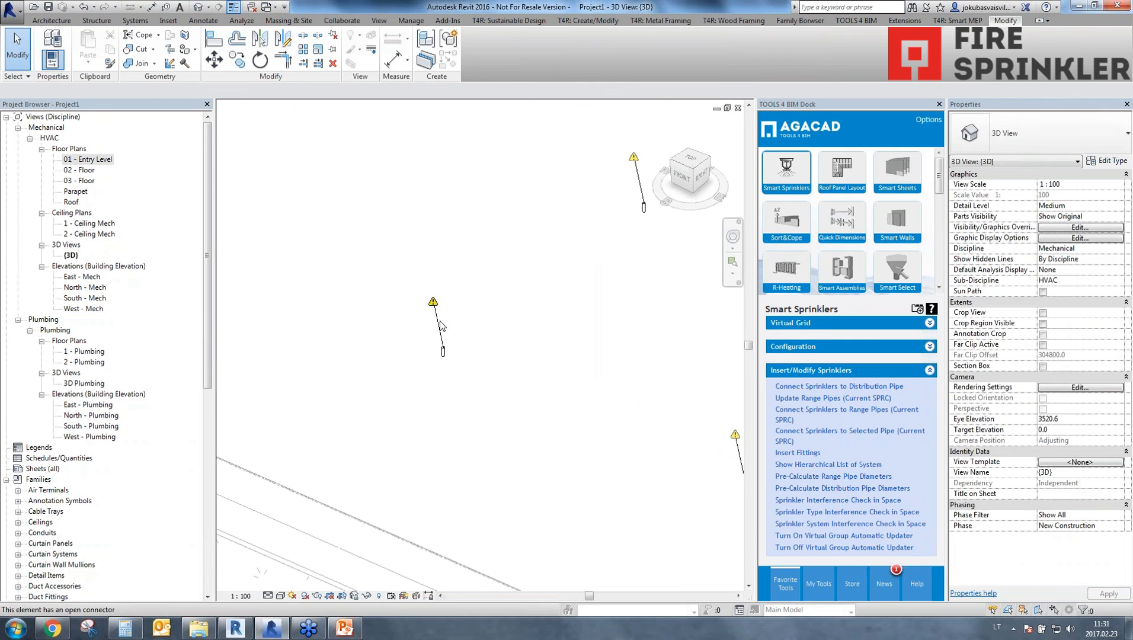
{"action": "scroll", "coordinate": [441, 326], "scroll_direction": "down", "scroll_amount": 5}
{"action": "scroll", "coordinate": [587, 409], "scroll_direction": "down", "scroll_amount": 4}
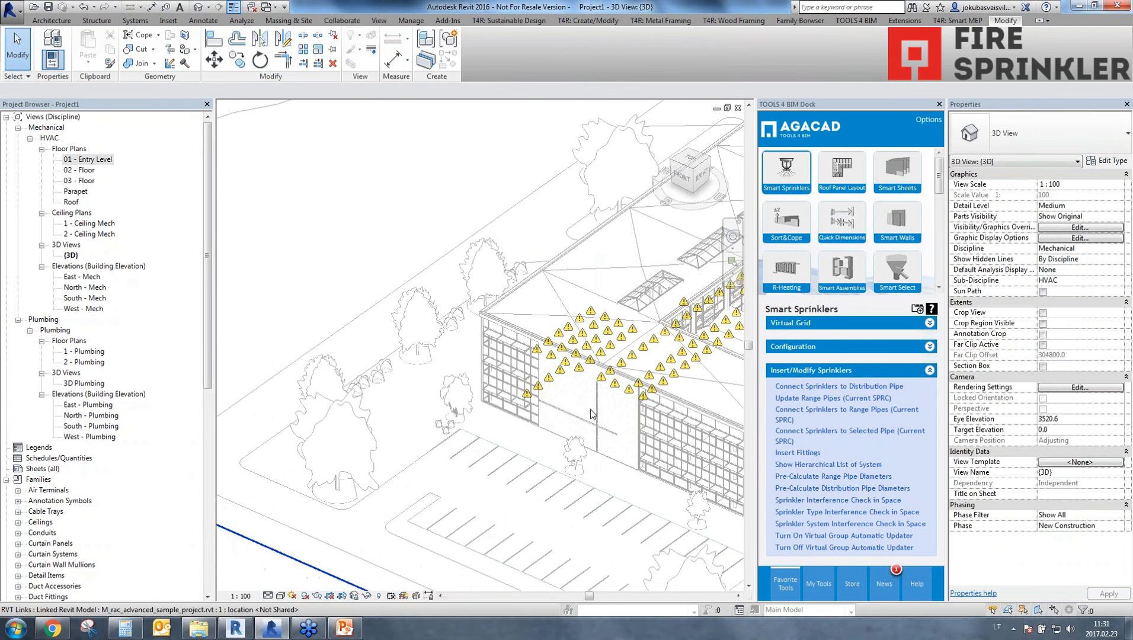
{"action": "scroll", "coordinate": [591, 413], "scroll_direction": "up", "scroll_amount": 10}
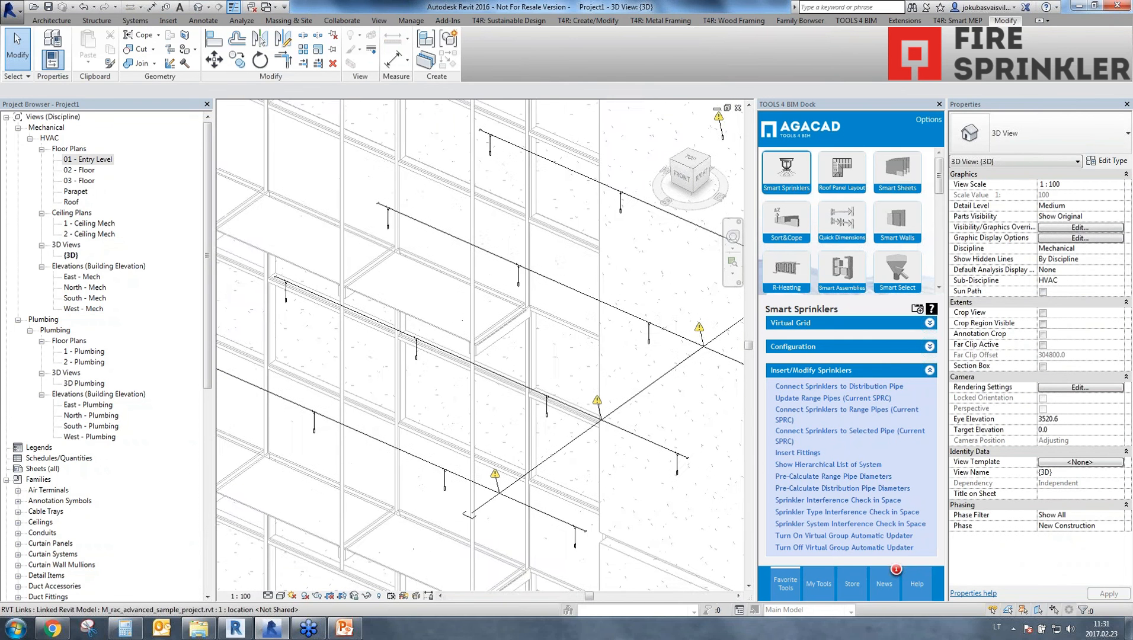
{"action": "scroll", "coordinate": [554, 353], "scroll_direction": "down", "scroll_amount": 2}
{"action": "left_click", "coordinate": [268, 595]}
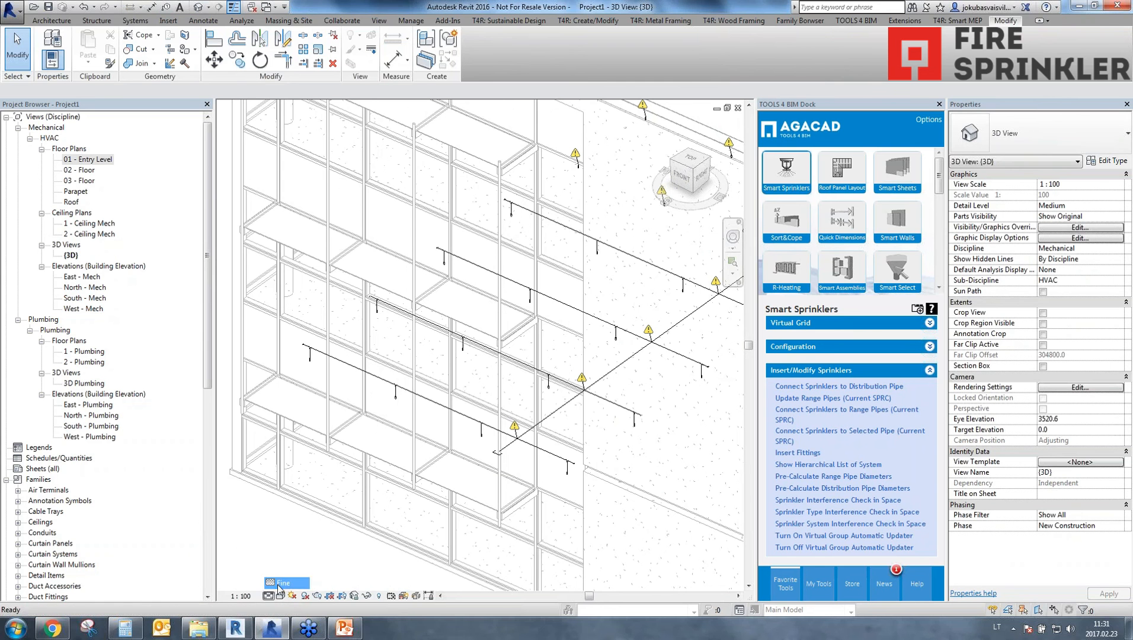
{"action": "left_click", "coordinate": [282, 584]}
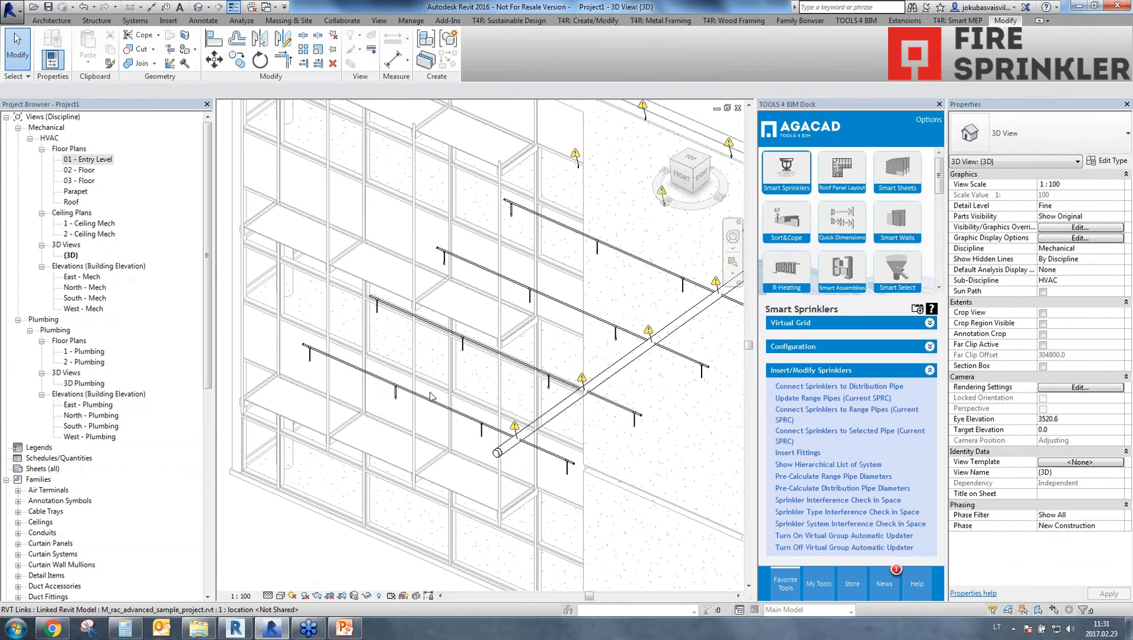
Examine the generated range pipes and sprinkler drops in 3D, and compare them with the 01 - Entry Level floor plan.
{"action": "scroll", "coordinate": [423, 403], "scroll_direction": "up", "scroll_amount": 4}
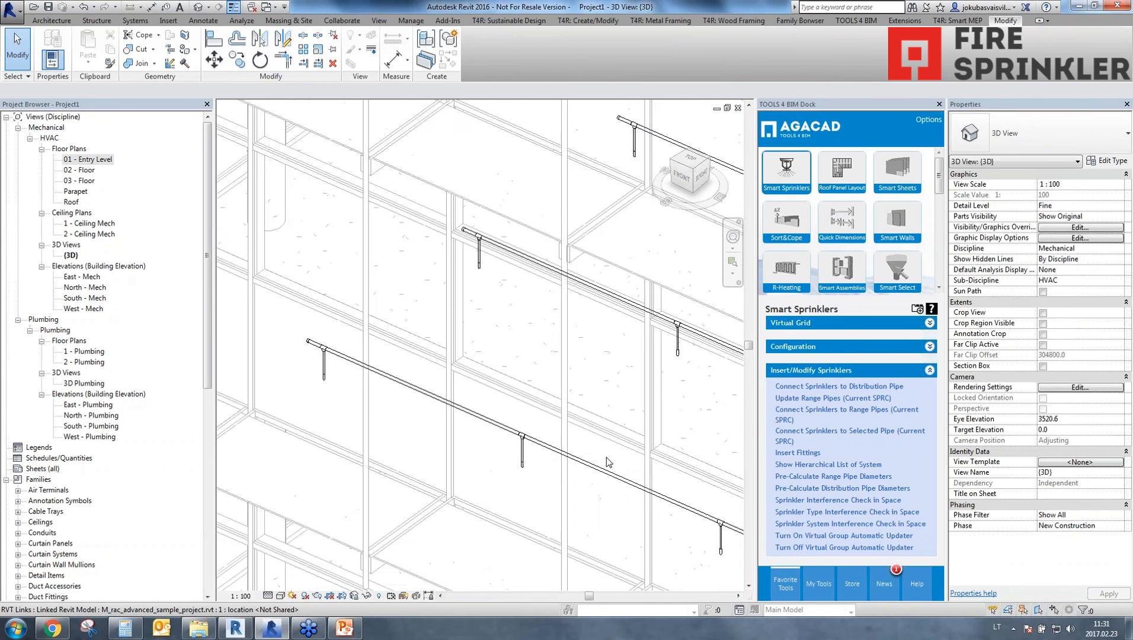
{"action": "middle_click_drag", "start_coordinate": [610, 462], "coordinate": [358, 382]}
{"action": "scroll", "coordinate": [557, 447], "scroll_direction": "down", "scroll_amount": 1}
{"action": "middle_click_drag", "start_coordinate": [649, 463], "coordinate": [477, 400]}
{"action": "scroll", "coordinate": [492, 394], "scroll_direction": "down", "scroll_amount": 2}
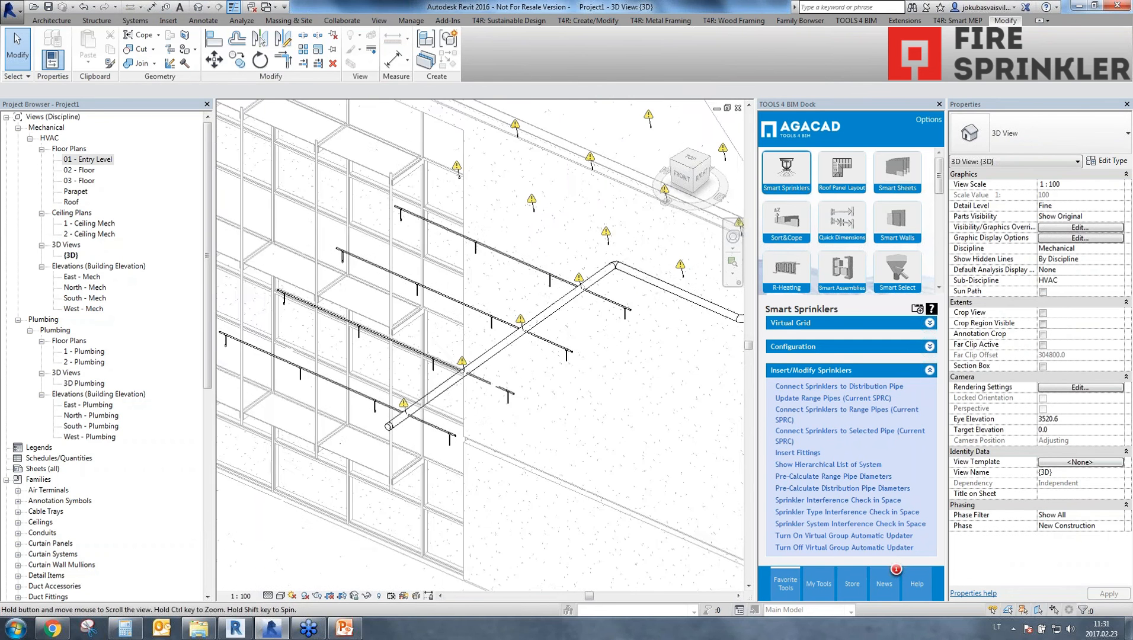
{"action": "middle_click_drag", "start_coordinate": [523, 280], "coordinate": [446, 331]}
{"action": "double_click", "coordinate": [88, 159]}
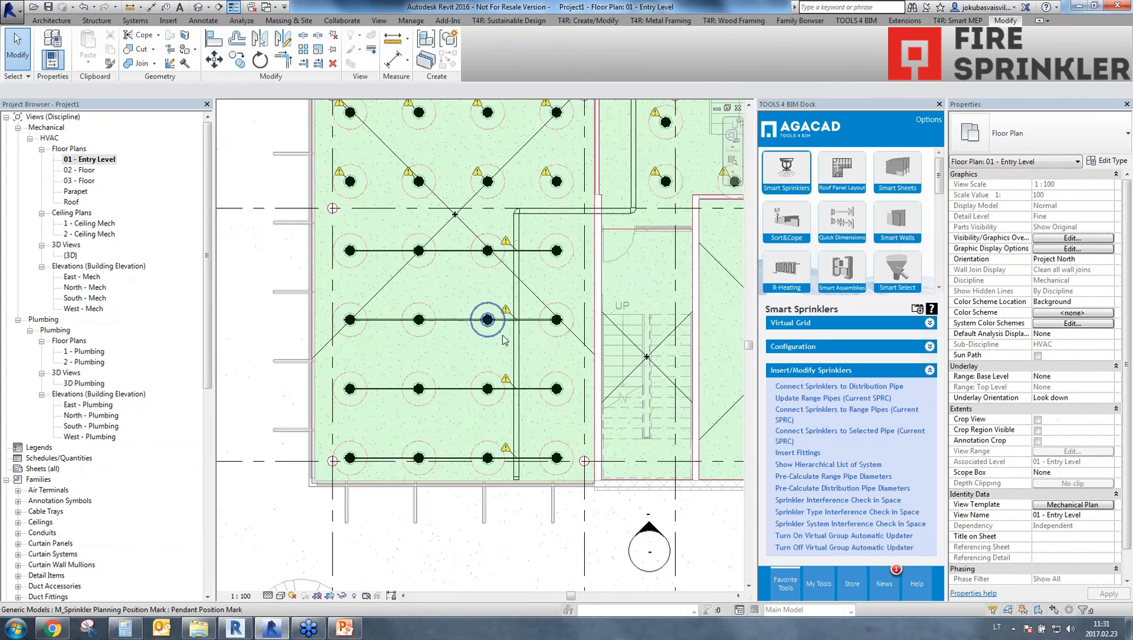
{"action": "middle_click_drag", "start_coordinate": [439, 489], "coordinate": [496, 541]}
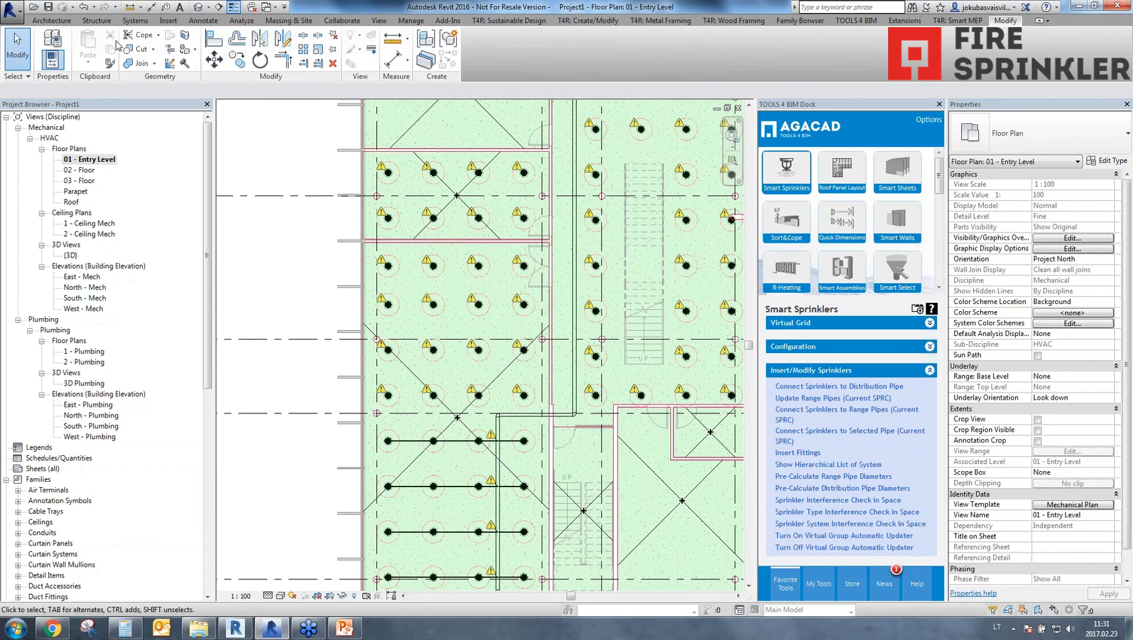
In the 3D view, connect the adjoining unconnected sprinklers to the long distribution pipe segment beyond the bend.
{"action": "left_click", "coordinate": [198, 6]}
{"action": "middle_click_drag", "start_coordinate": [415, 368], "coordinate": [387, 452]}
{"action": "scroll", "coordinate": [330, 459], "scroll_direction": "down", "scroll_amount": 1}
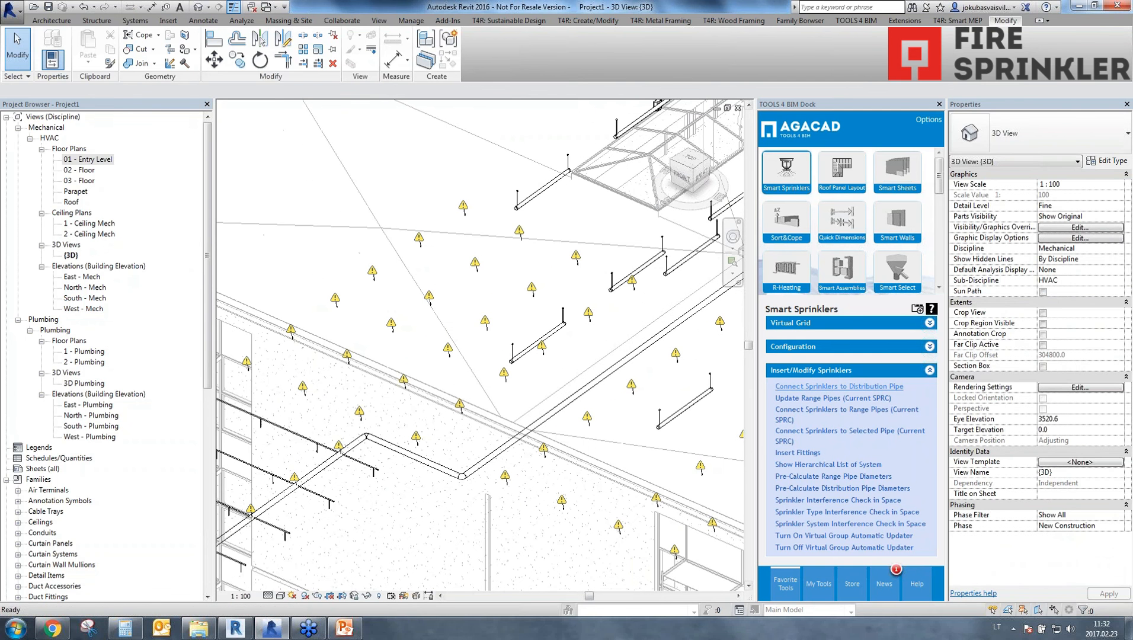
{"action": "left_click", "coordinate": [777, 387]}
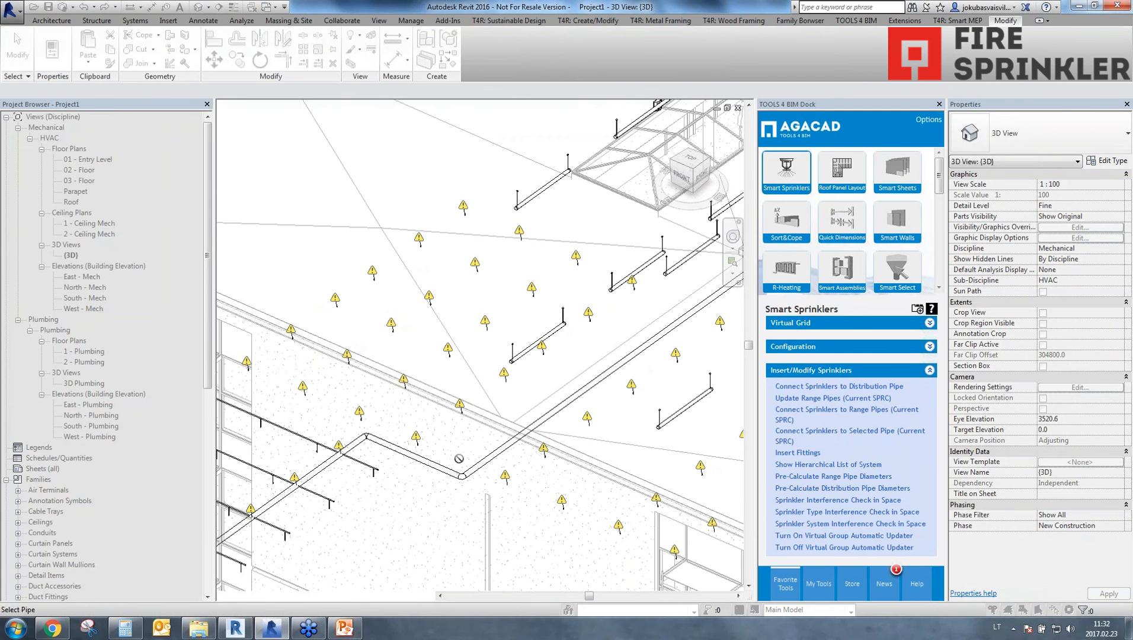
{"action": "left_click", "coordinate": [483, 463]}
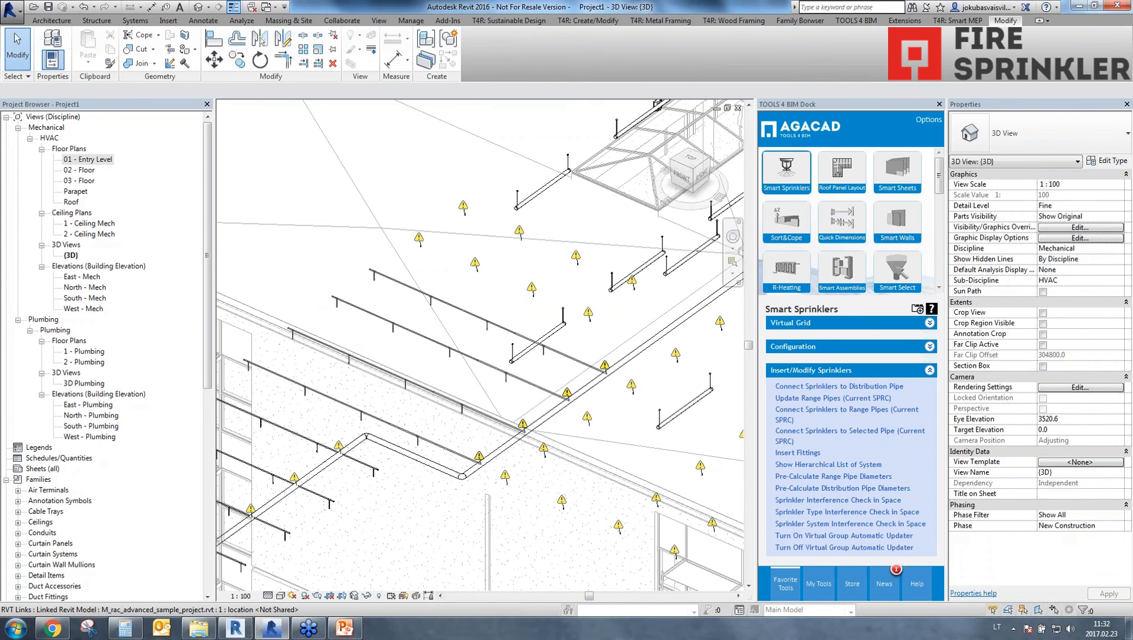
Select the range pipe segment just past the diameter transition and examine its size.
{"action": "scroll", "coordinate": [532, 379], "scroll_direction": "up", "scroll_amount": 3}
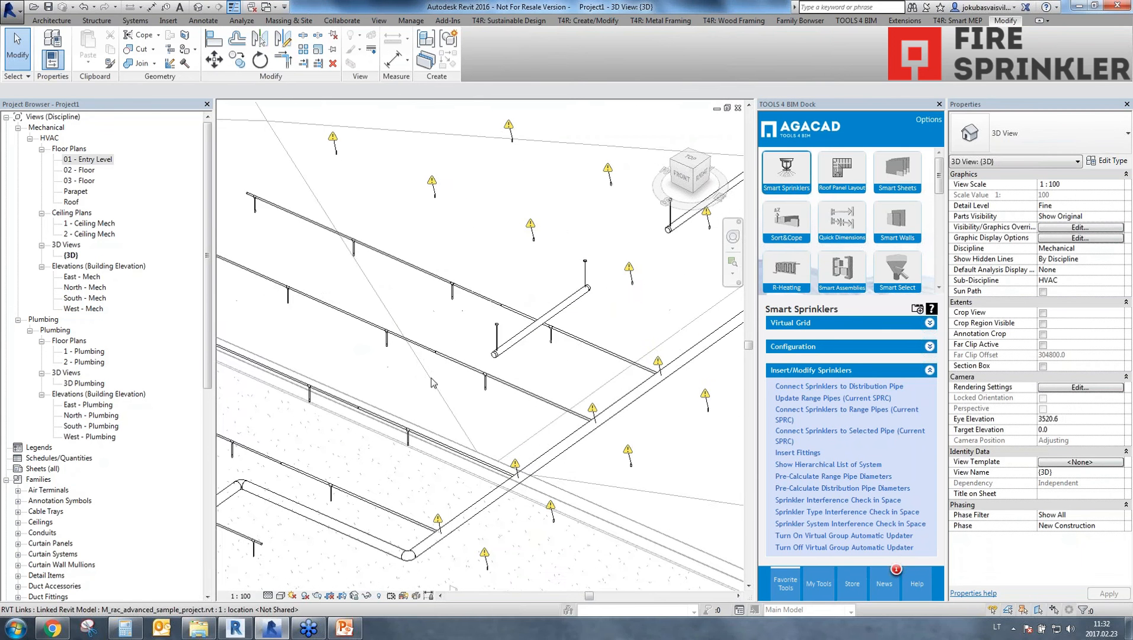
{"action": "scroll", "coordinate": [432, 382], "scroll_direction": "up", "scroll_amount": 3}
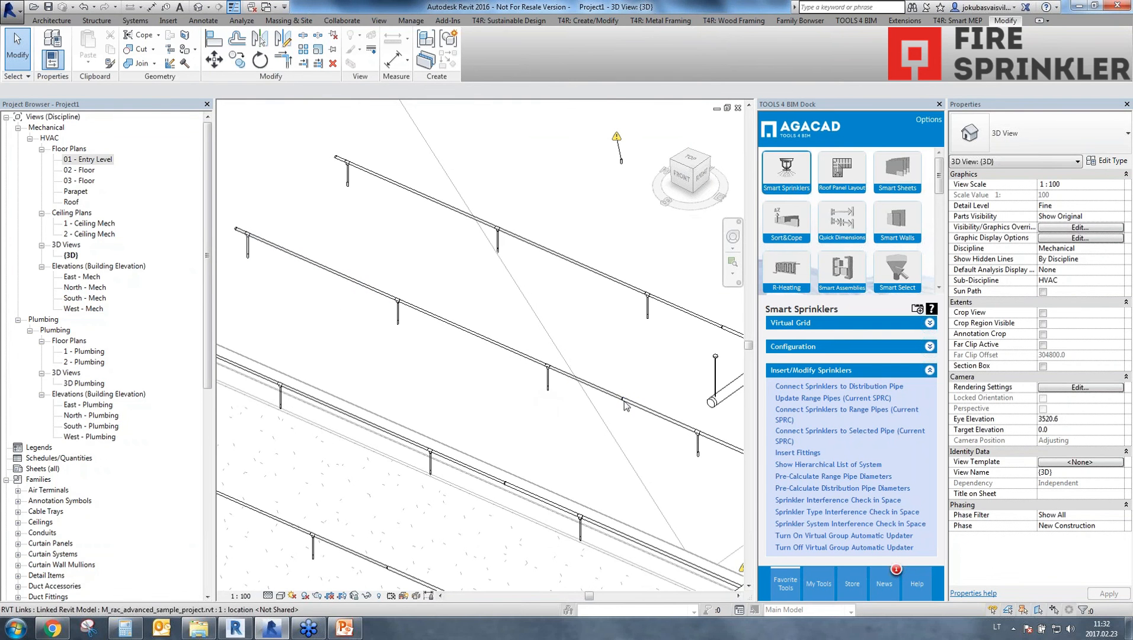
{"action": "scroll", "coordinate": [620, 399], "scroll_direction": "up", "scroll_amount": 5}
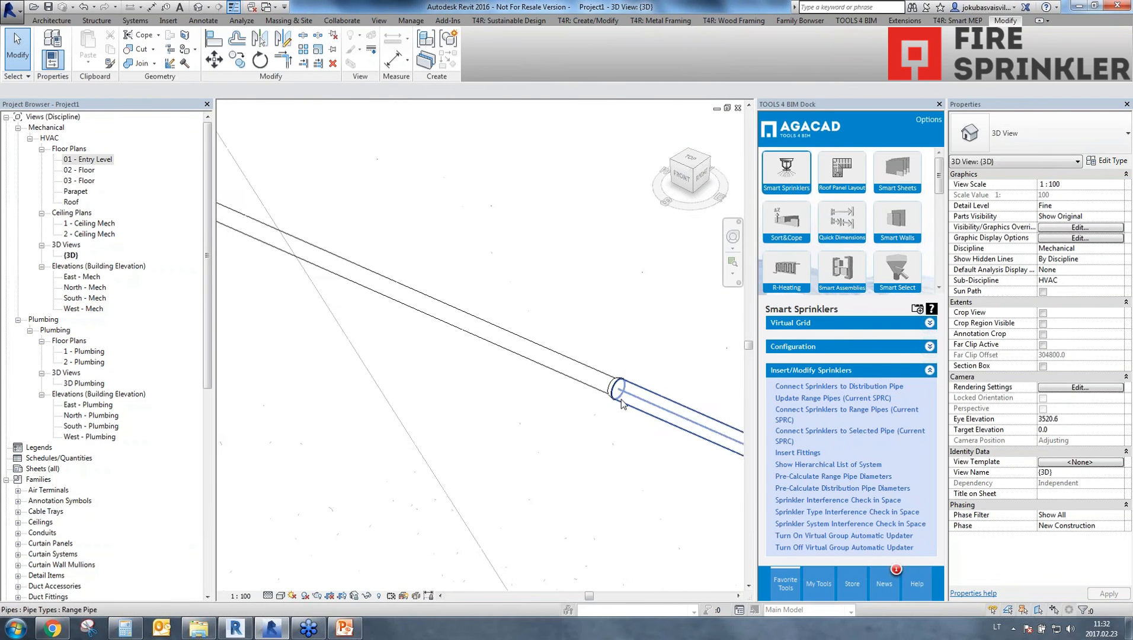
{"action": "left_click", "coordinate": [586, 380]}
{"action": "left_click", "coordinate": [672, 417]}
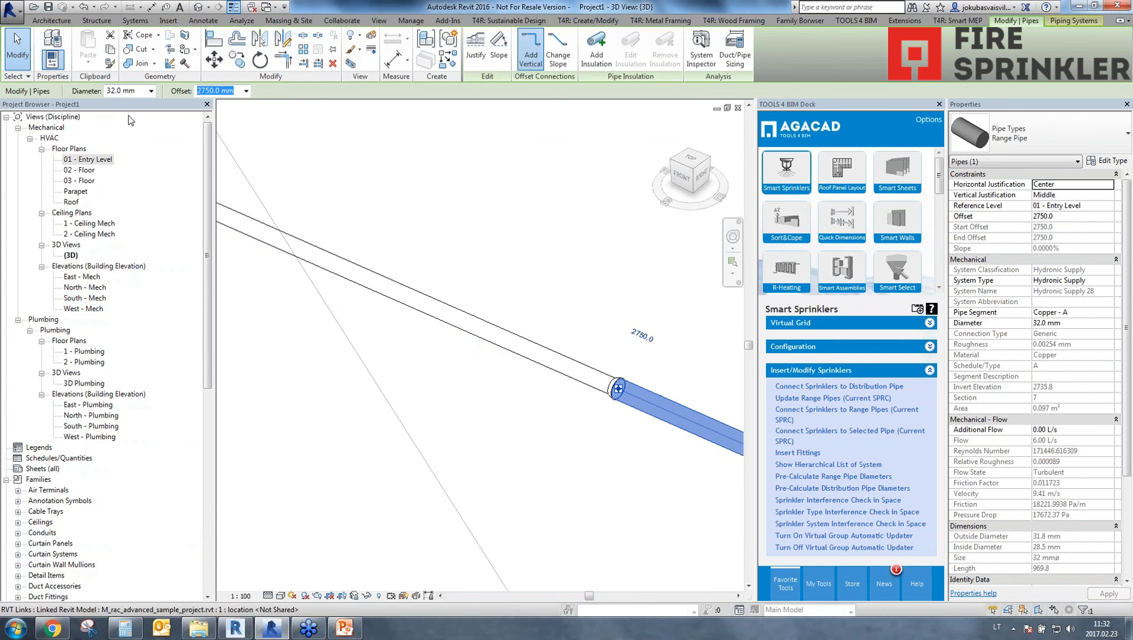
{"action": "scroll", "coordinate": [530, 459], "scroll_direction": "down", "scroll_amount": 7}
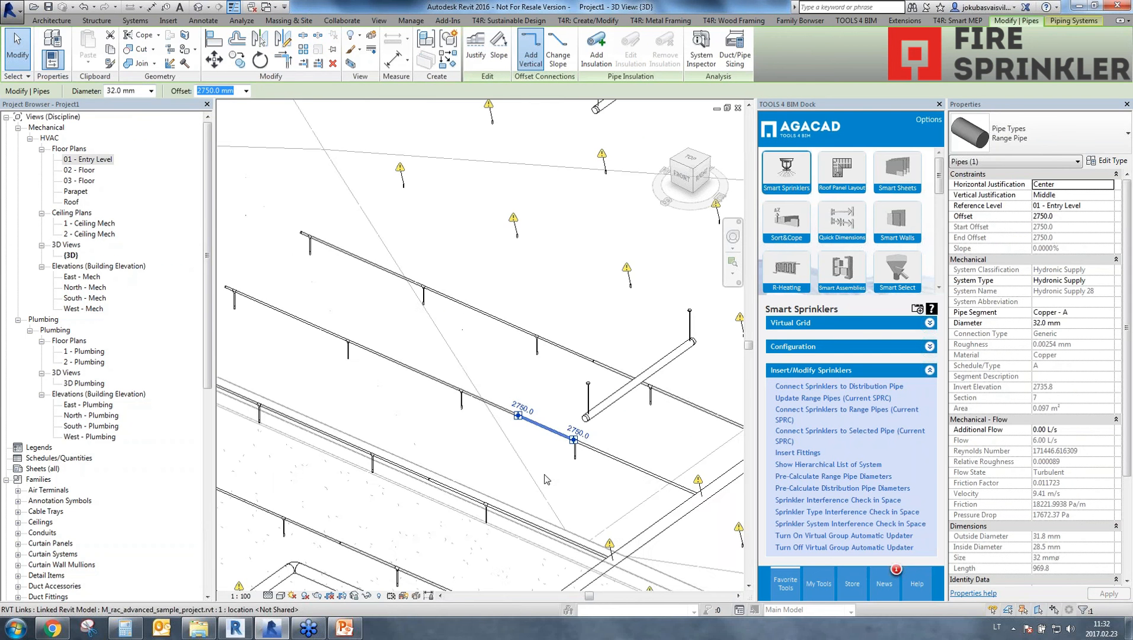
In the 20170223 routing configuration, choose the pendant sprinkler layout with a 150 side offset and no vertical offset, and accept it.
{"action": "double_click", "coordinate": [88, 160]}
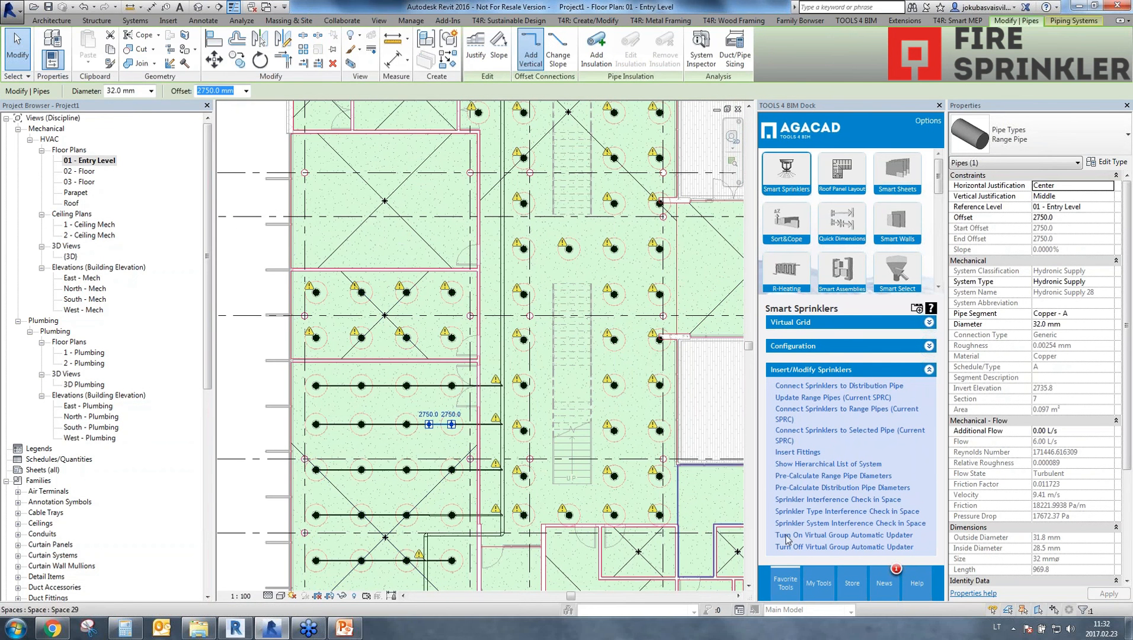
{"action": "left_click", "coordinate": [802, 349]}
{"action": "left_click", "coordinate": [817, 519]}
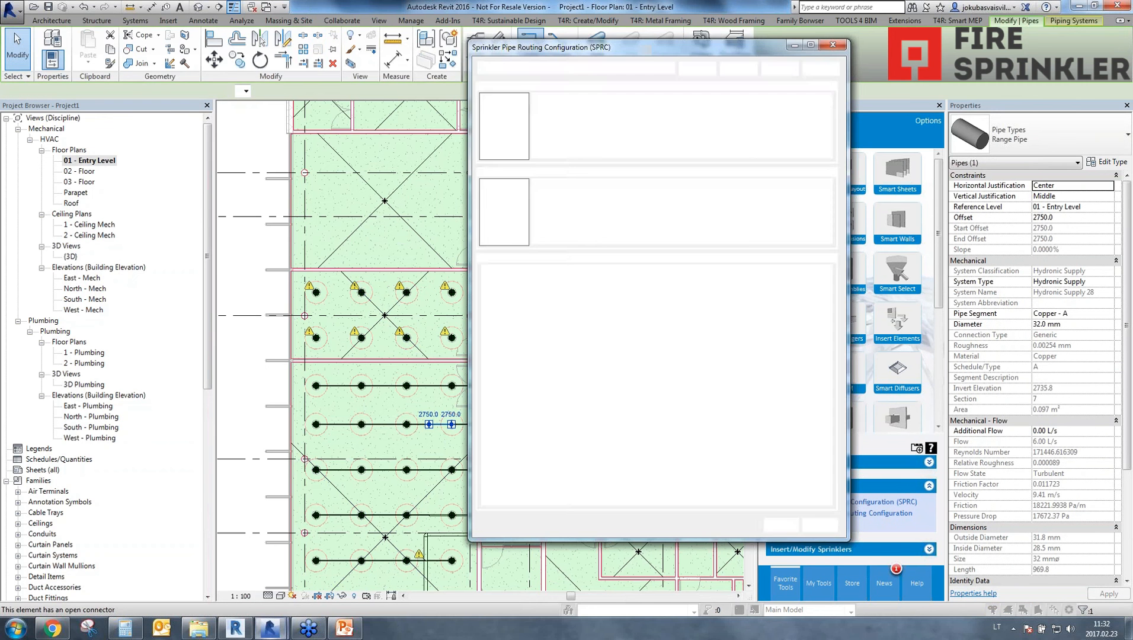
{"action": "left_click", "coordinate": [518, 208]}
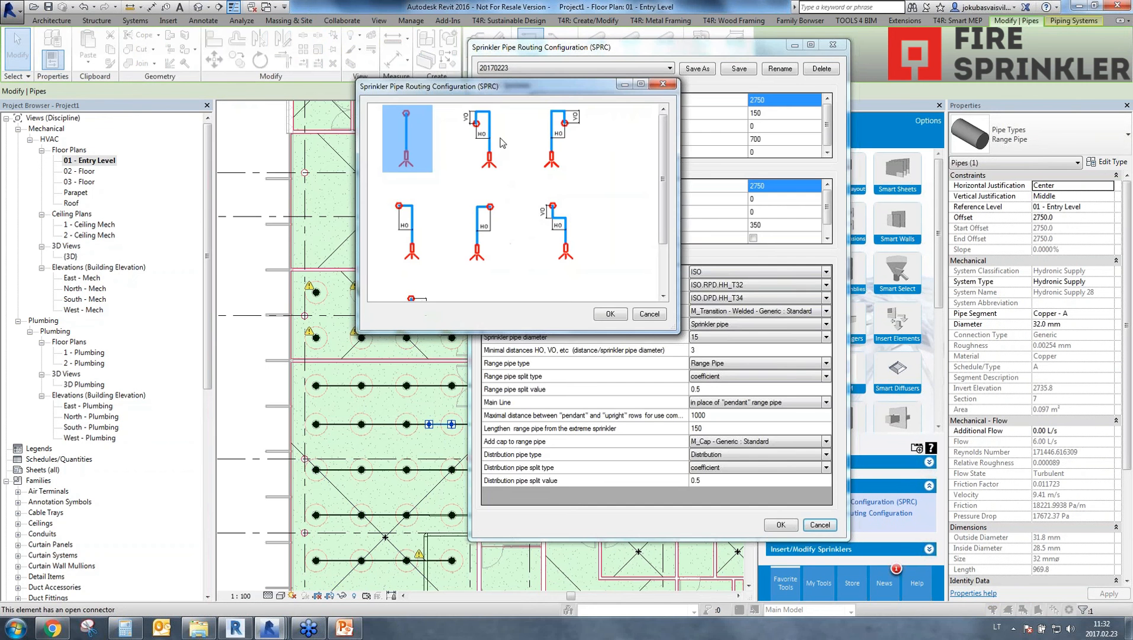
{"action": "left_click", "coordinate": [413, 232]}
{"action": "left_click", "coordinate": [609, 315]}
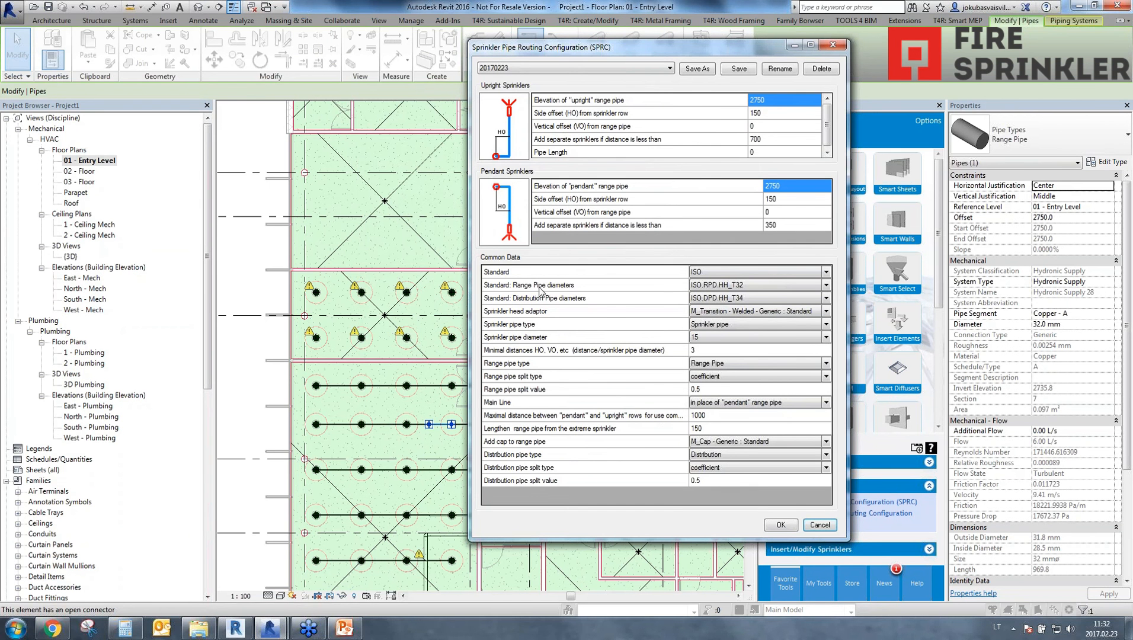
{"action": "left_click", "coordinate": [780, 528]}
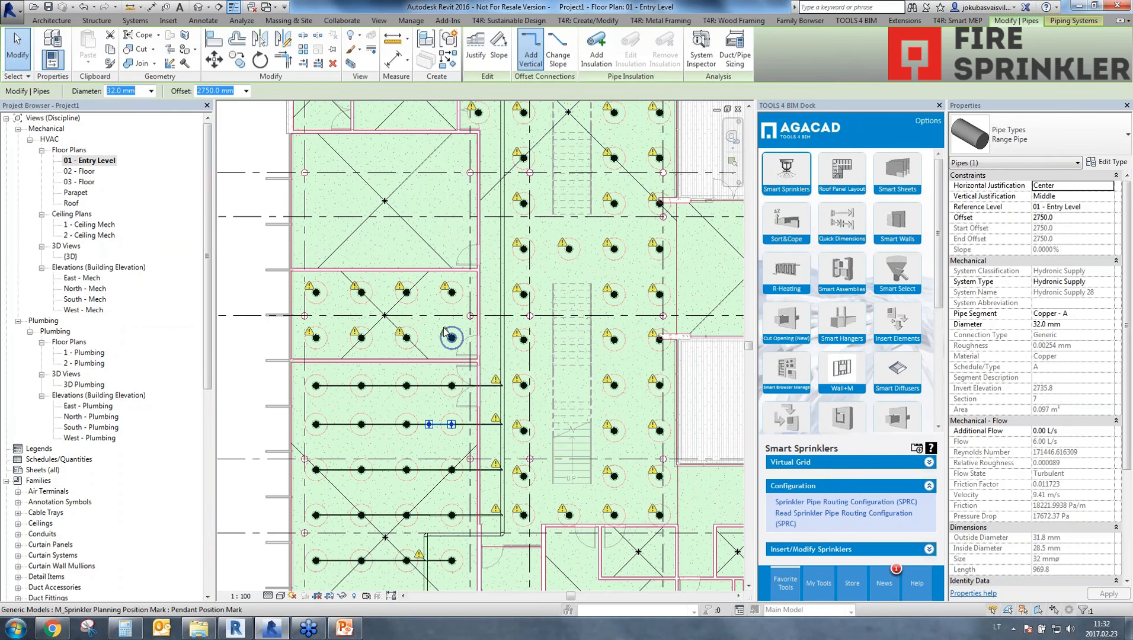
In the 3D view, connect the two remaining rows of room sprinklers to the long distribution pipe using the current routing configuration.
{"action": "left_click", "coordinate": [199, 7]}
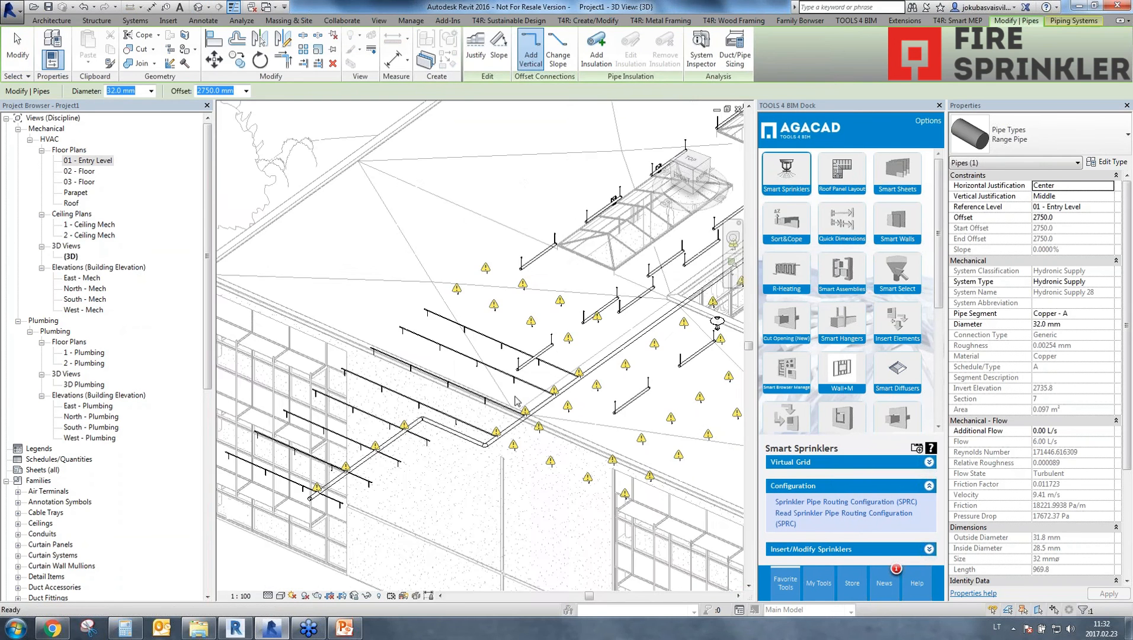
{"action": "scroll", "coordinate": [542, 342], "scroll_direction": "up", "scroll_amount": 4}
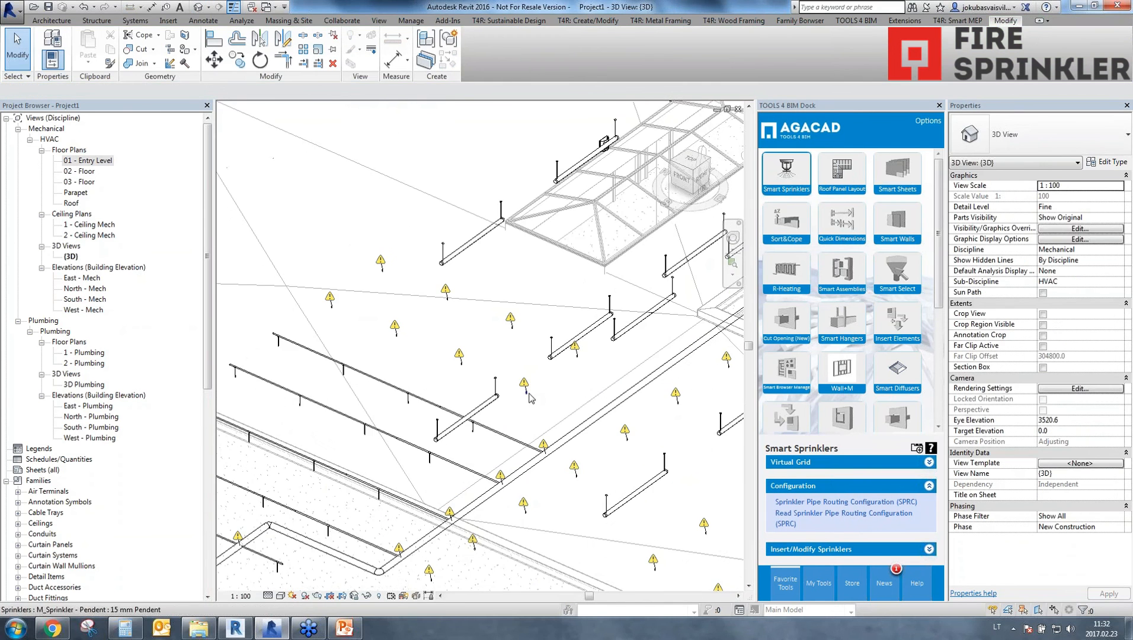
{"action": "left_click", "coordinate": [803, 550]}
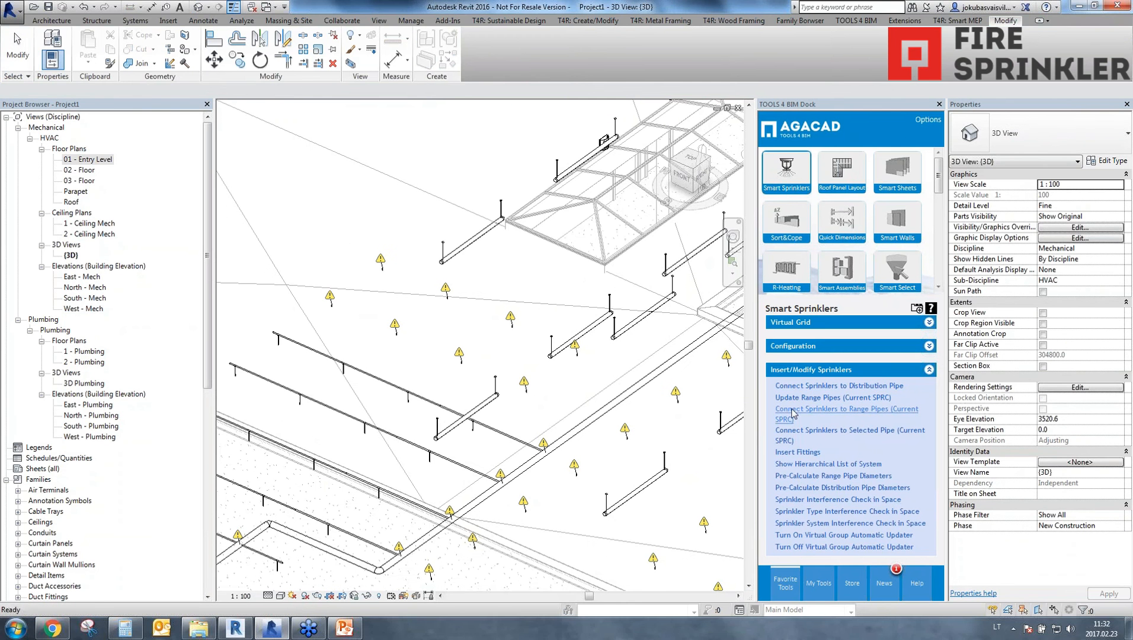
{"action": "left_click", "coordinate": [413, 443]}
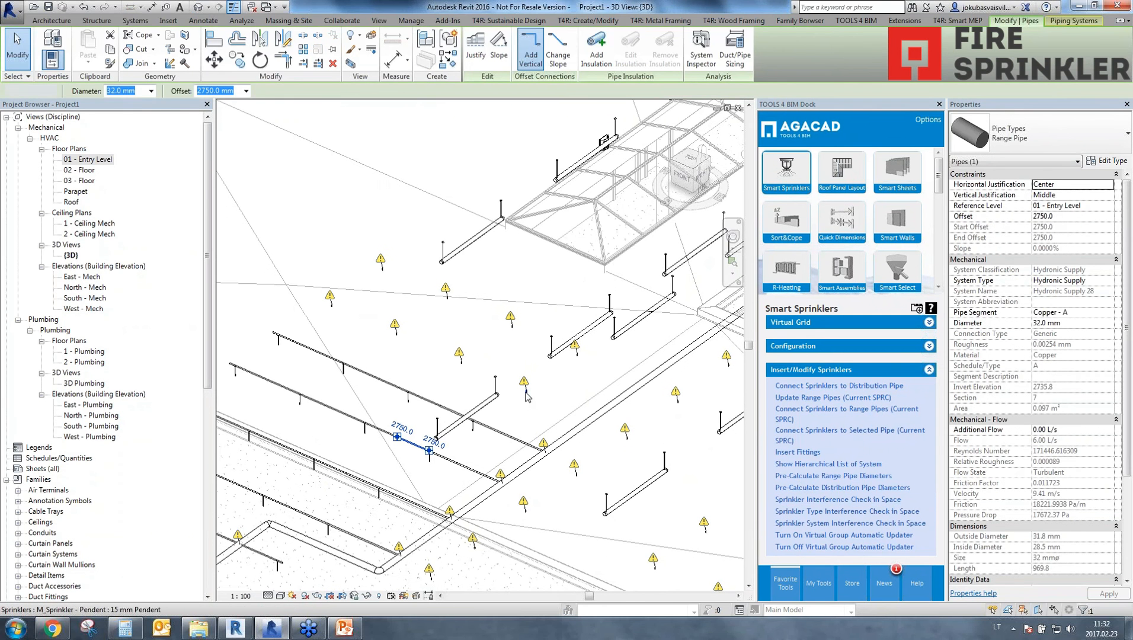
{"action": "left_click", "coordinate": [830, 386]}
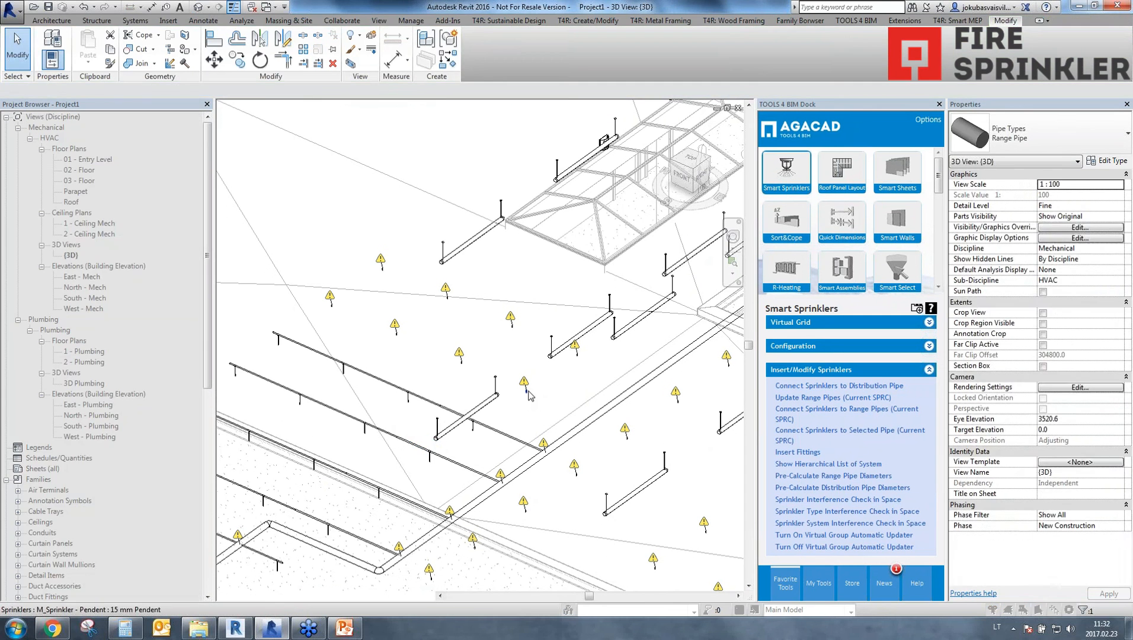
{"action": "left_click", "coordinate": [610, 408]}
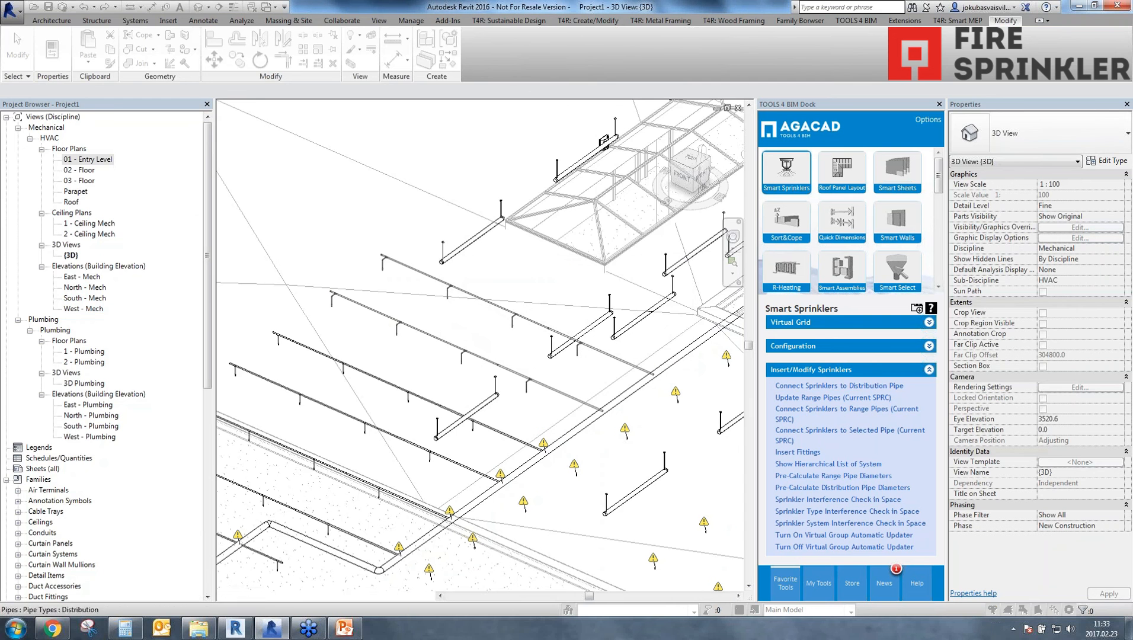
{"action": "scroll", "coordinate": [524, 394], "scroll_direction": "up", "scroll_amount": 6}
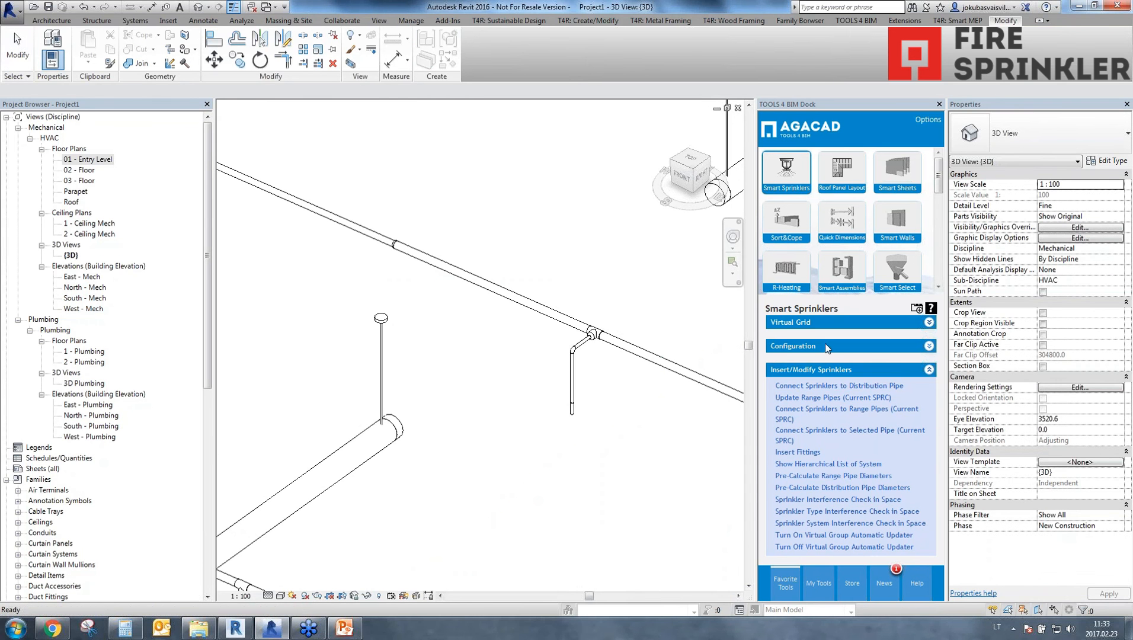
In the 20170223 routing configuration, choose the straight pendant sprinkler layout without side or vertical offset, and accept it.
{"action": "left_click", "coordinate": [797, 346]}
{"action": "left_click", "coordinate": [799, 503]}
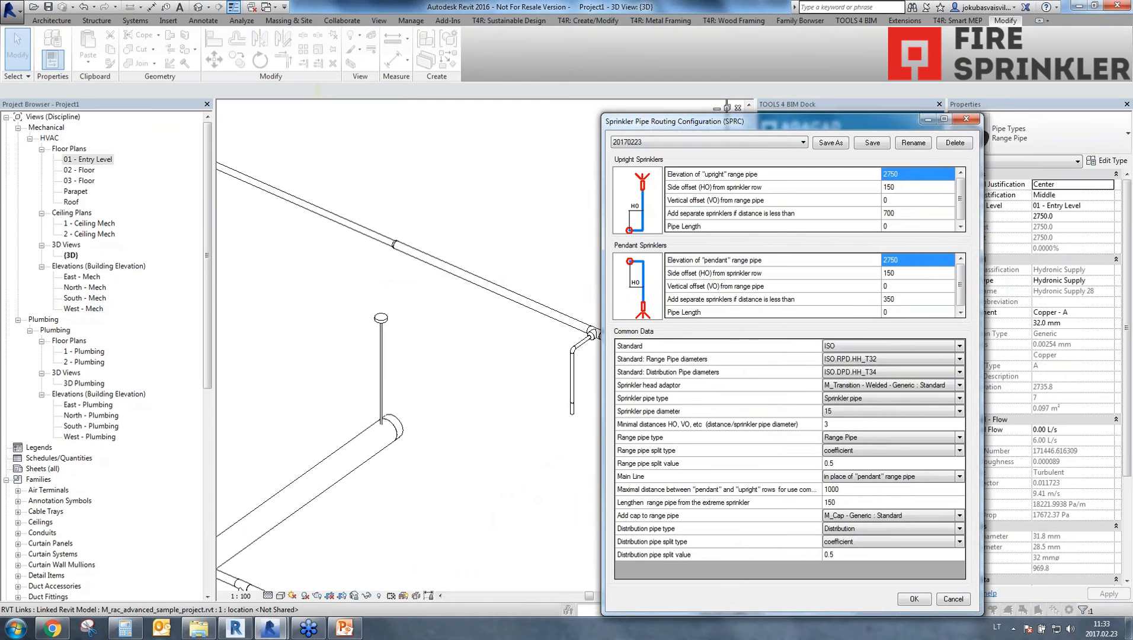
{"action": "left_click_drag", "start_coordinate": [698, 127], "coordinate": [745, 127]}
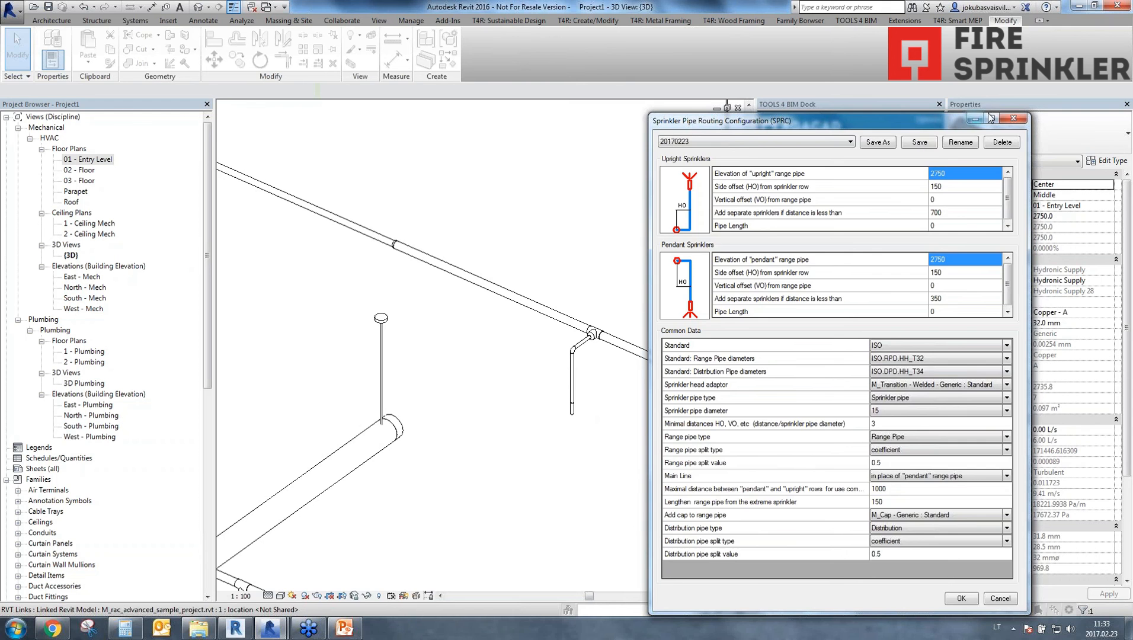
{"action": "left_click", "coordinate": [1013, 118]}
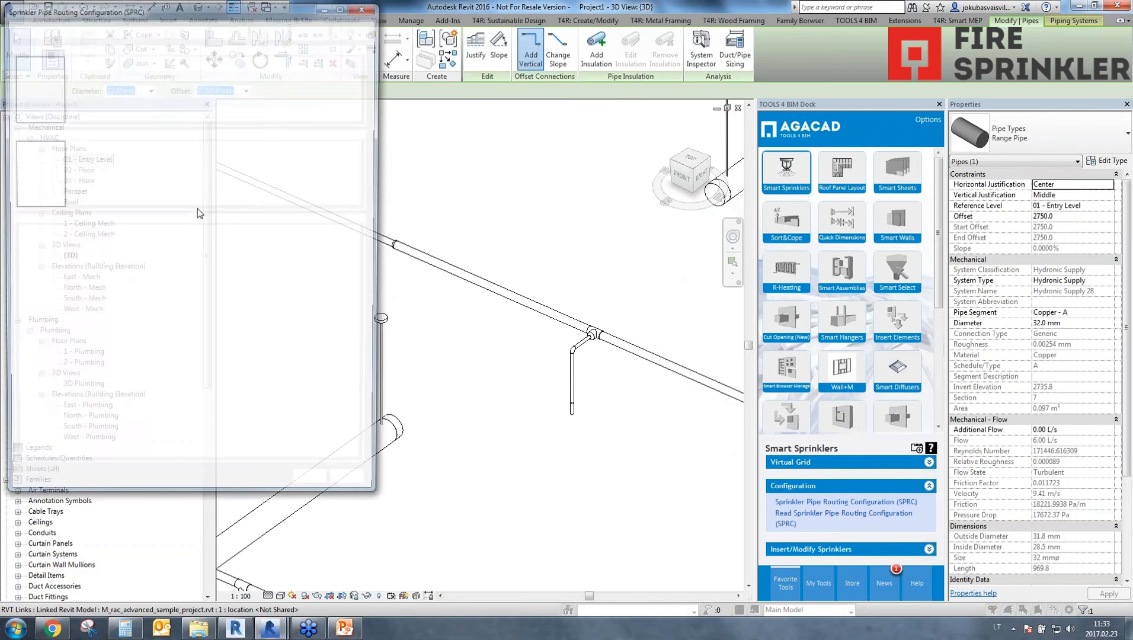
{"action": "left_click", "coordinate": [40, 170]}
{"action": "left_click", "coordinate": [53, 97]}
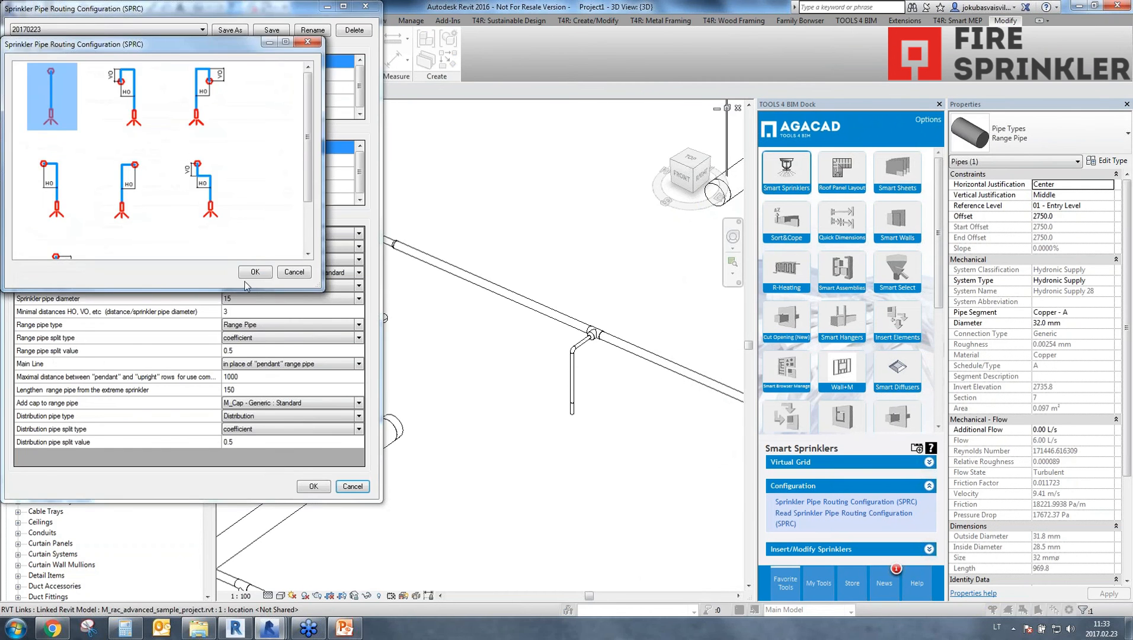
{"action": "left_click", "coordinate": [252, 273]}
{"action": "left_click", "coordinate": [313, 486]}
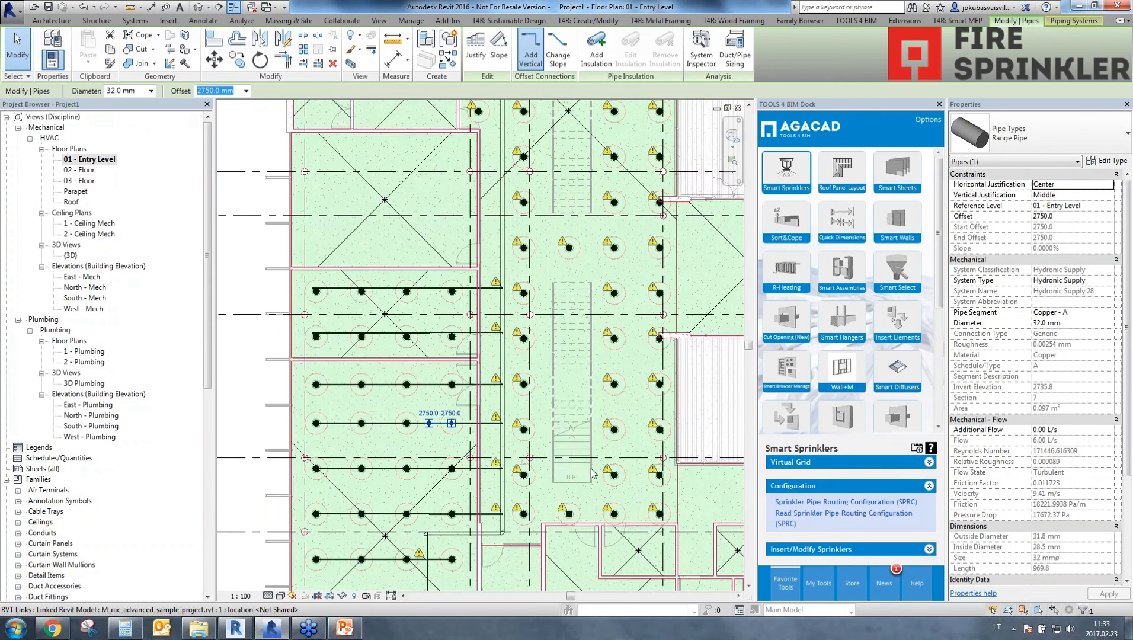
In the 01 - Entry Level floor plan, connect the corridor sprinklers to the long distribution pipe running along the corridor.
{"action": "scroll", "coordinate": [584, 486], "scroll_direction": "down", "scroll_amount": 4}
{"action": "mouse_move", "coordinate": [584, 486]}
{"action": "middle_mouse_down"}
{"action": "mouse_move", "coordinate": [498, 477]}
{"action": "mouse_move", "coordinate": [492, 522]}
{"action": "middle_mouse_up"}
{"action": "scroll", "coordinate": [491, 522], "scroll_direction": "down", "scroll_amount": 1}
{"action": "middle_click_drag", "start_coordinate": [510, 473], "coordinate": [509, 466]}
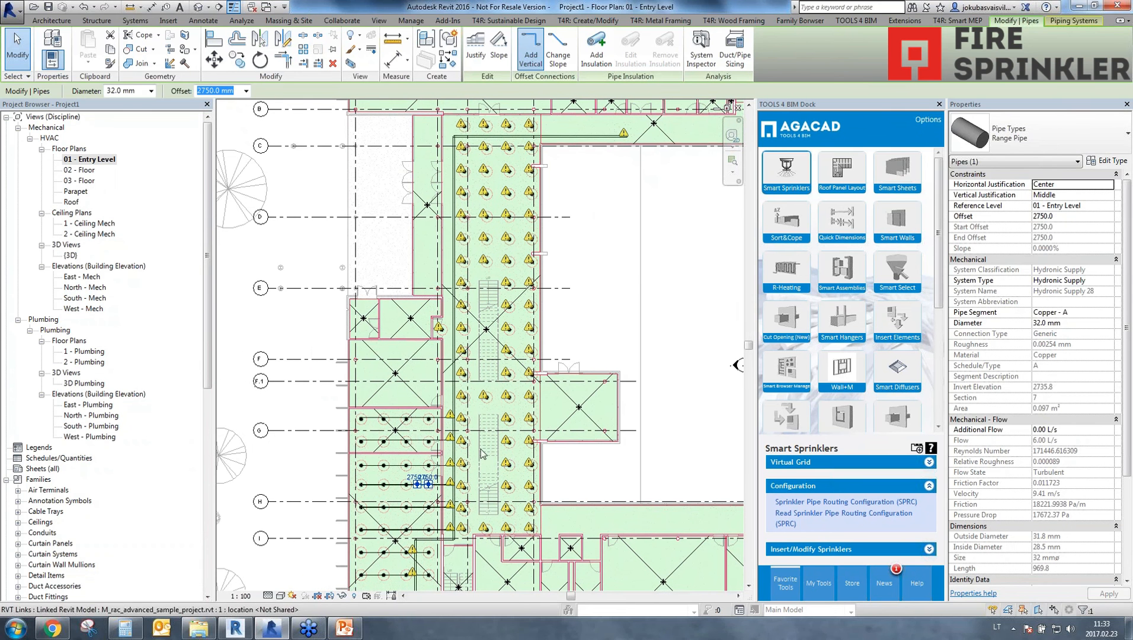
{"action": "left_click", "coordinate": [804, 548]}
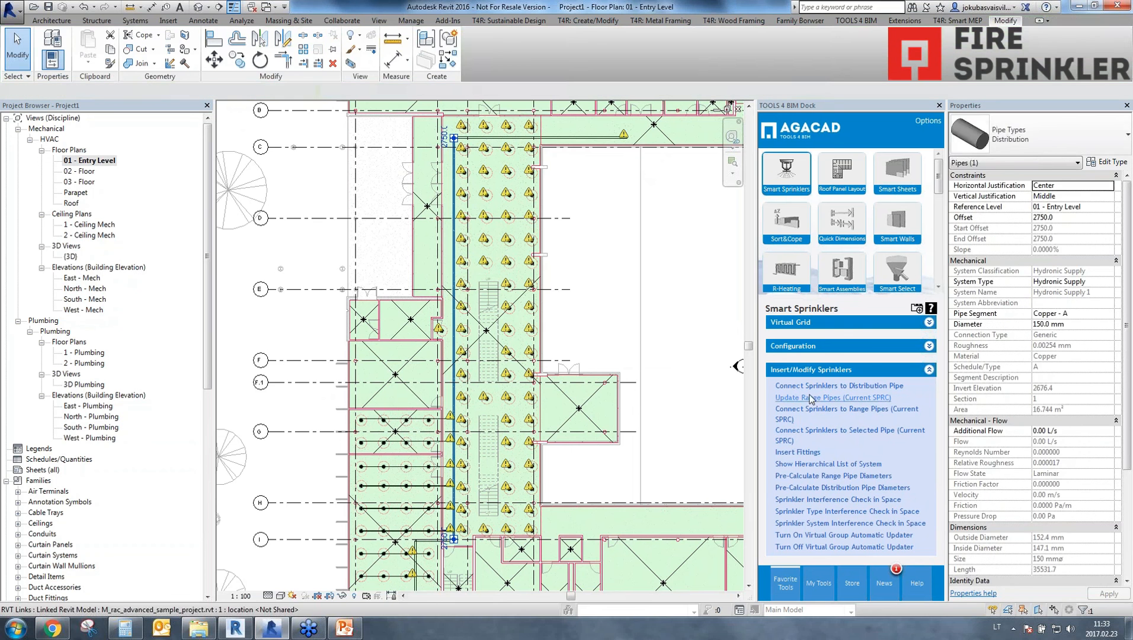
{"action": "scroll", "coordinate": [462, 379], "scroll_direction": "up", "scroll_amount": 3}
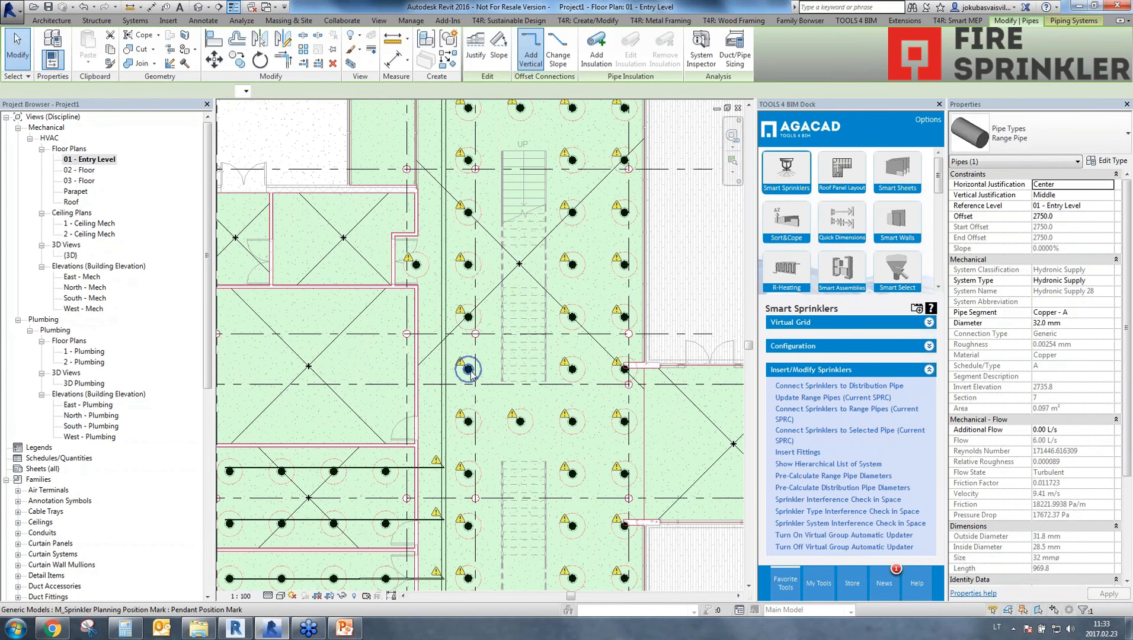
{"action": "left_click", "coordinate": [468, 371]}
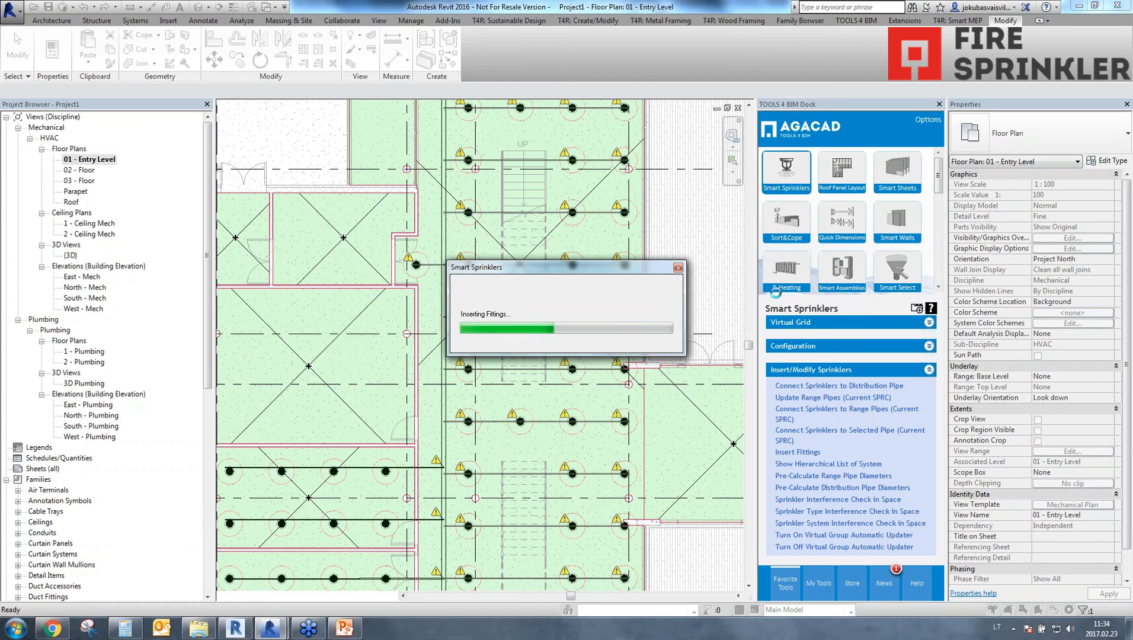
{"action": "left_click", "coordinate": [1101, 629]}
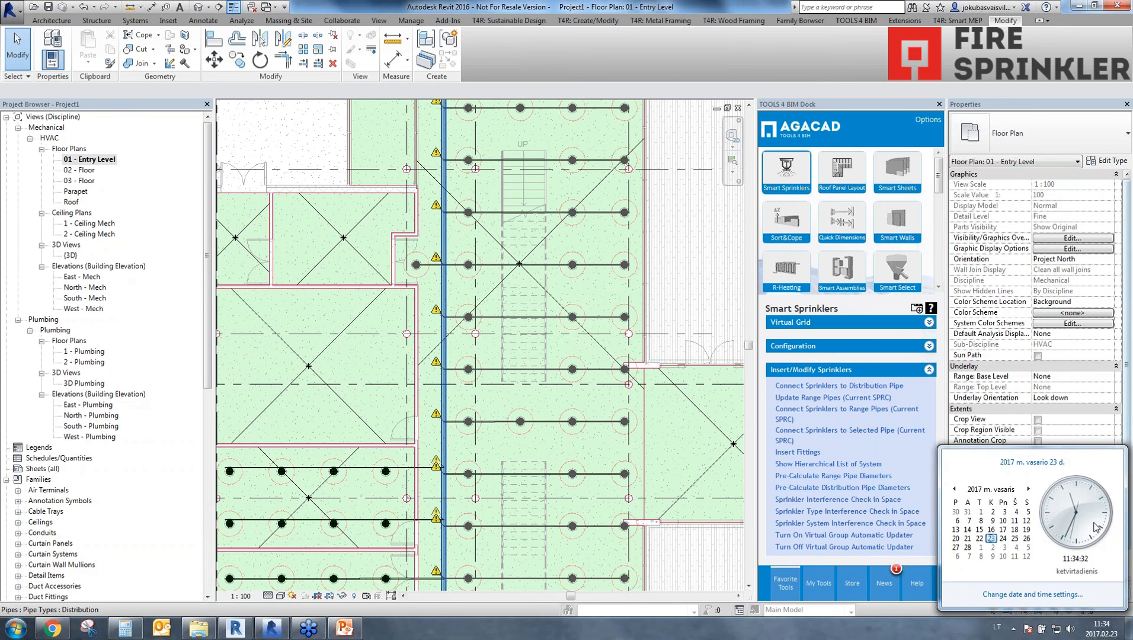
{"action": "left_click", "coordinate": [656, 430]}
{"action": "scroll", "coordinate": [657, 429], "scroll_direction": "down", "scroll_amount": 2}
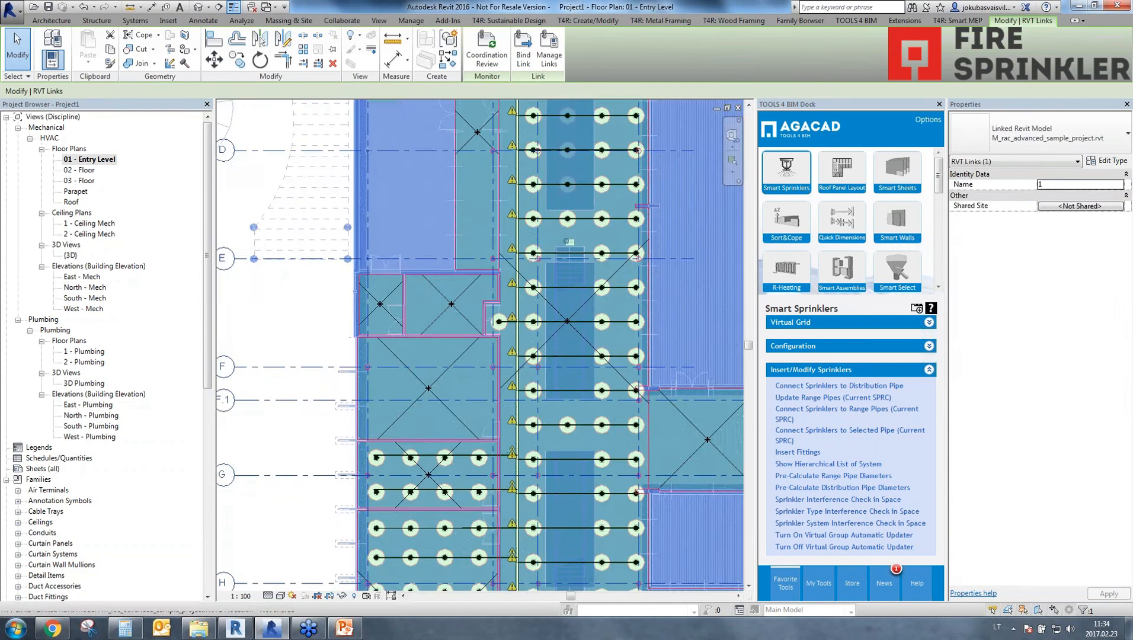
{"action": "middle_click_drag", "start_coordinate": [657, 430], "coordinate": [630, 407]}
{"action": "key", "text": "Escape"}
In a lower corridor row, align the corridor range pipe with the slightly offset room range pipe across the distribution pipe.
{"action": "scroll", "coordinate": [577, 405], "scroll_direction": "down", "scroll_amount": 3}
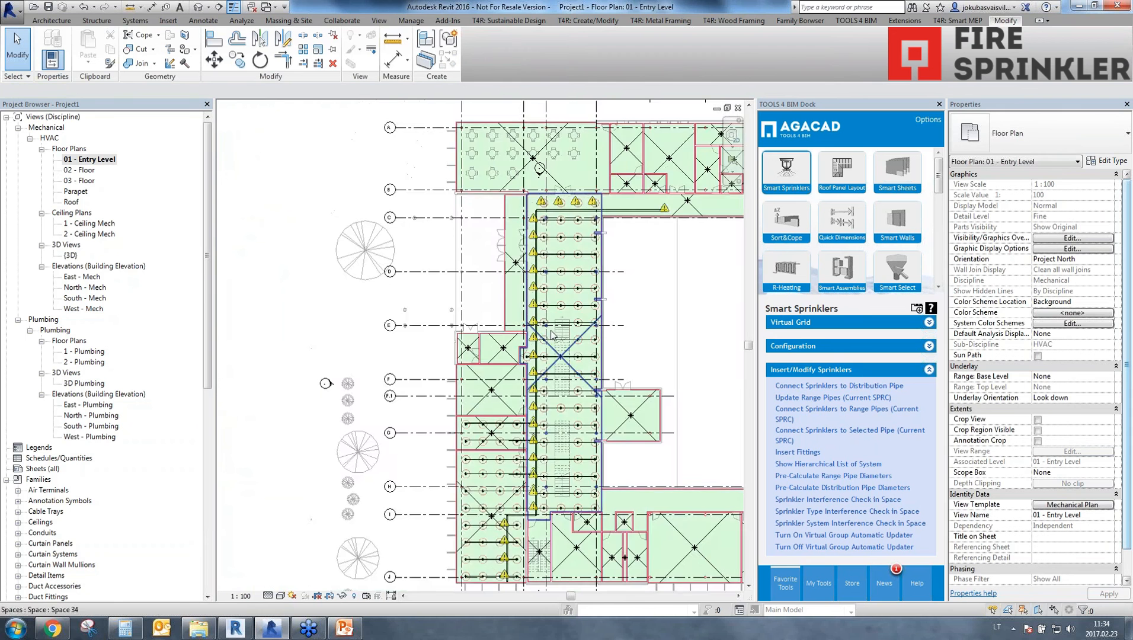
{"action": "scroll", "coordinate": [567, 456], "scroll_direction": "up", "scroll_amount": 3}
{"action": "scroll", "coordinate": [565, 455], "scroll_direction": "up", "scroll_amount": 1}
{"action": "middle_click_drag", "start_coordinate": [578, 567], "coordinate": [572, 449]}
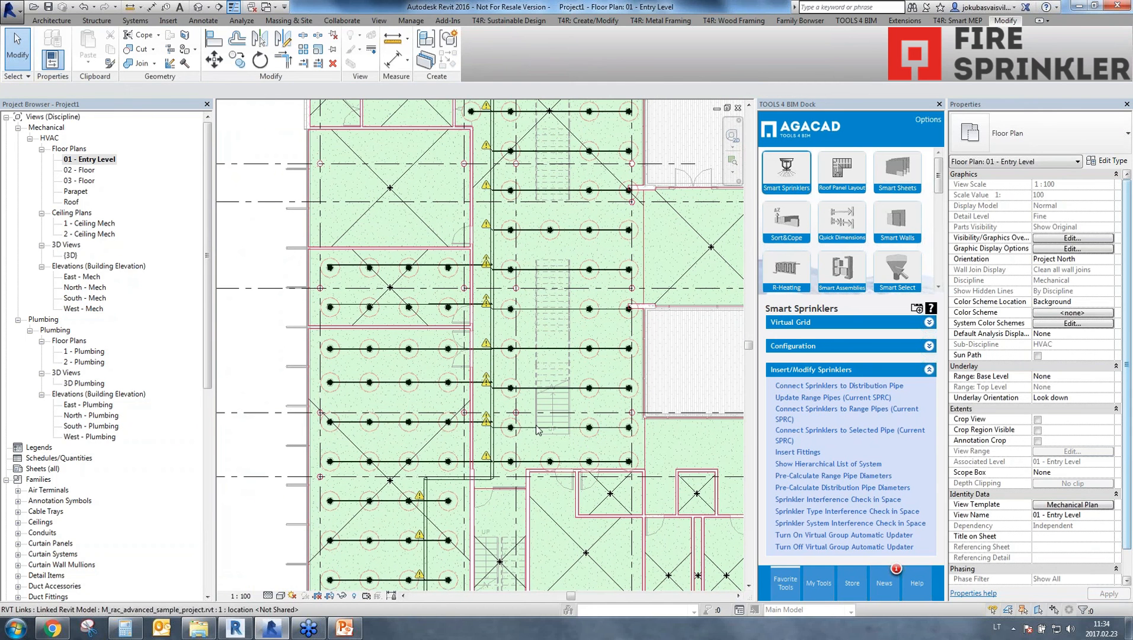
{"action": "scroll", "coordinate": [499, 436], "scroll_direction": "up", "scroll_amount": 4}
{"action": "scroll", "coordinate": [427, 434], "scroll_direction": "up", "scroll_amount": 3}
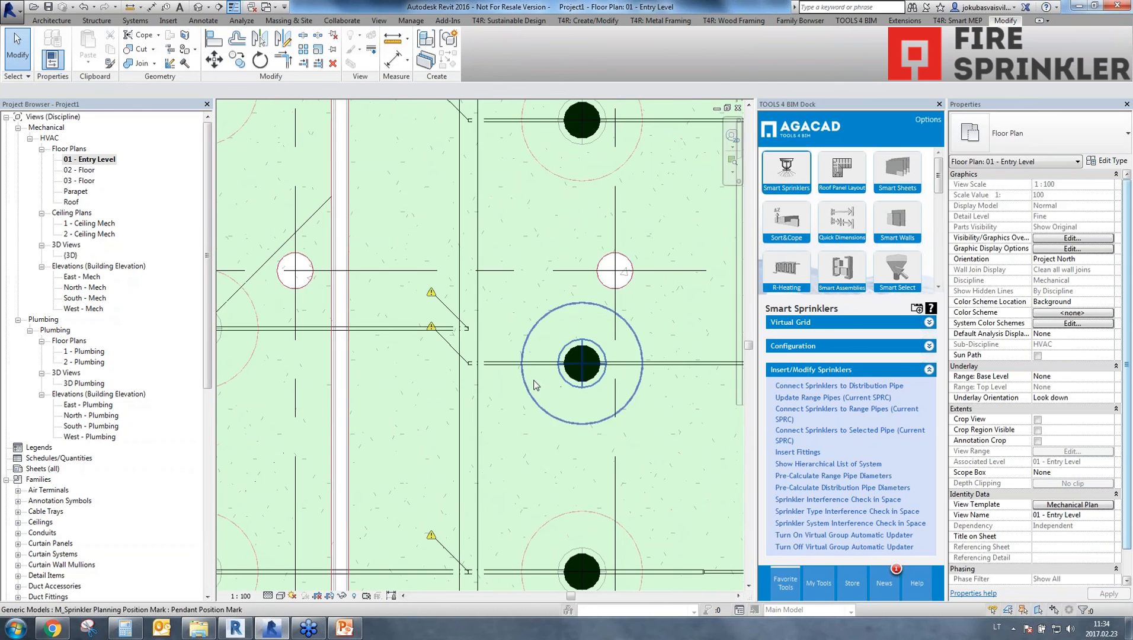
{"action": "key", "text": "a"}
{"action": "key", "text": "l"}
{"action": "left_click", "coordinate": [386, 327]}
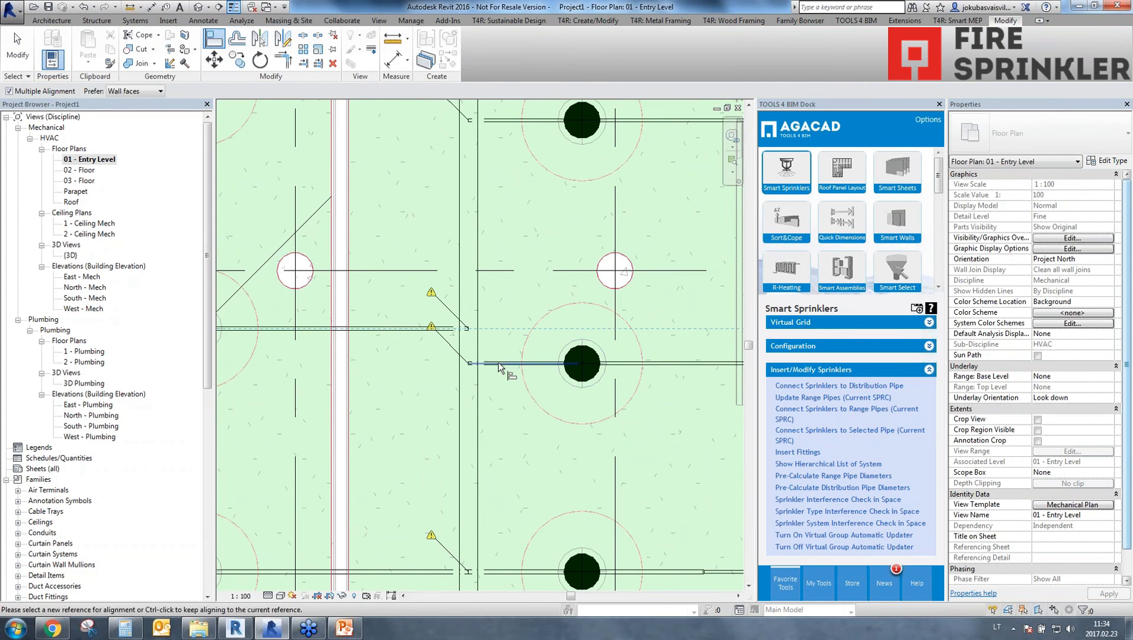
{"action": "left_click", "coordinate": [499, 364]}
{"action": "scroll", "coordinate": [576, 329], "scroll_direction": "down", "scroll_amount": 3}
{"action": "middle_click_drag", "start_coordinate": [577, 329], "coordinate": [492, 429]}
{"action": "left_click", "coordinate": [402, 291]}
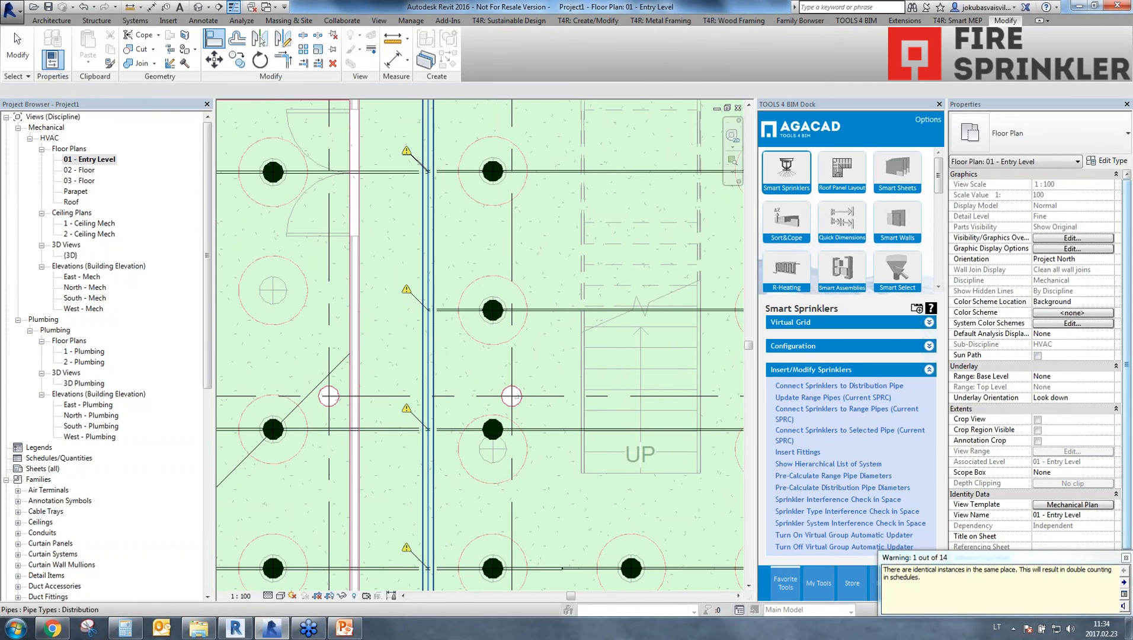
{"action": "key", "text": "Escape"}
{"action": "key", "text": "Escape"}
{"action": "key", "text": "ctrl+z"}
Turn off multiple alignment and align the room and corridor range pipes with each other in the next two rows up.
{"action": "key", "text": "a"}
{"action": "key", "text": "l"}
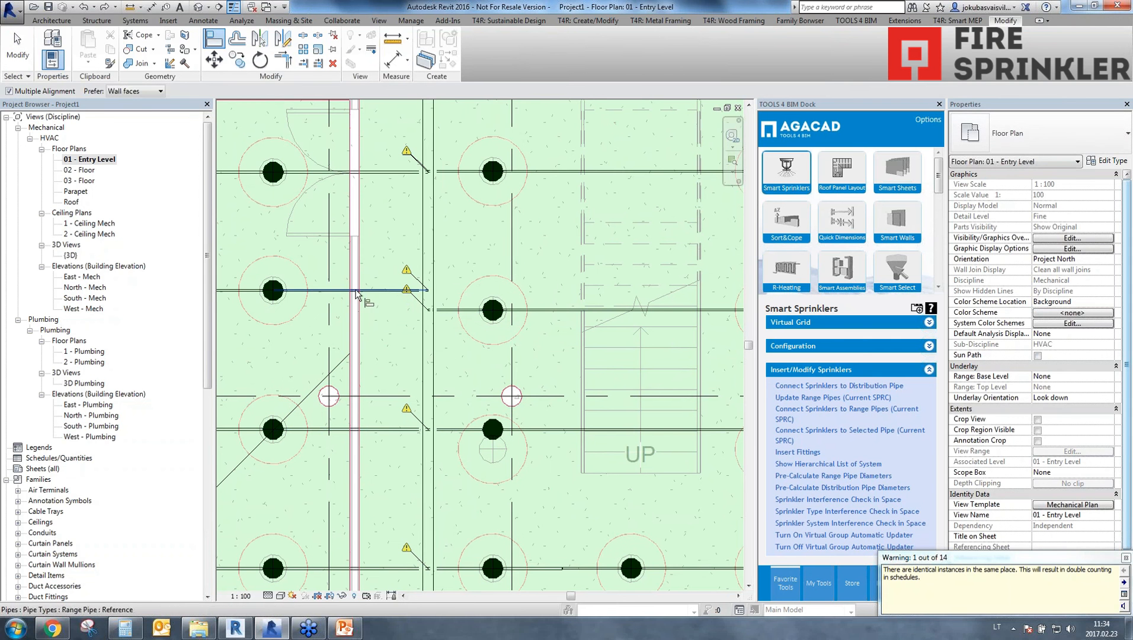
{"action": "left_click", "coordinate": [34, 95]}
{"action": "left_click", "coordinate": [391, 290]}
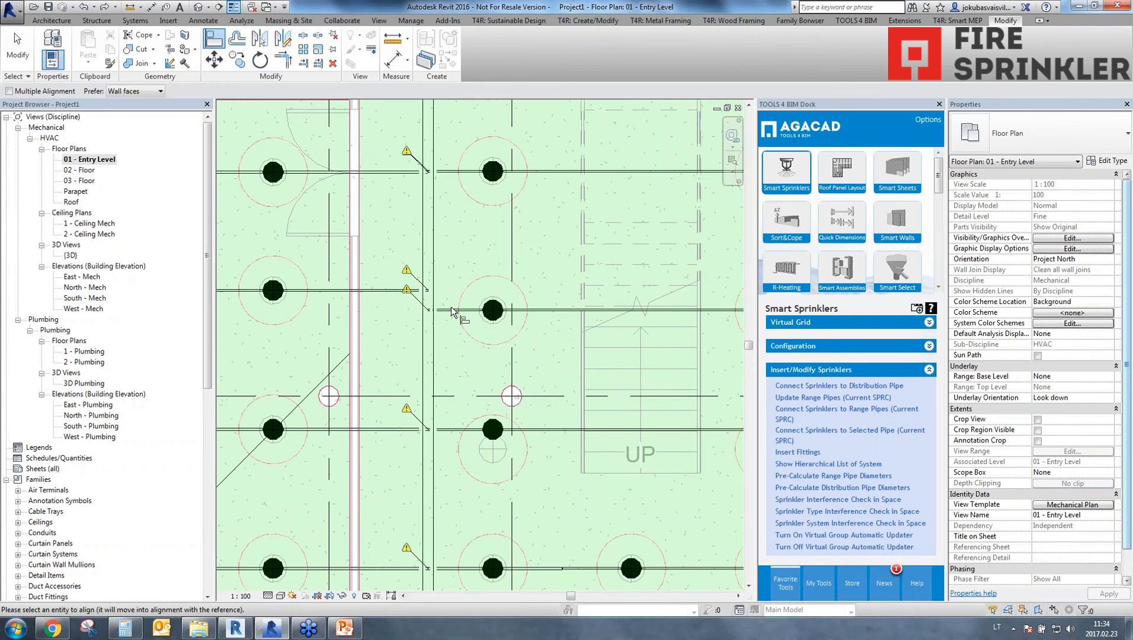
{"action": "left_click", "coordinate": [451, 308]}
{"action": "middle_click_drag", "start_coordinate": [431, 218], "coordinate": [425, 284]}
{"action": "scroll", "coordinate": [427, 279], "scroll_direction": "up", "scroll_amount": 1}
{"action": "left_click", "coordinate": [440, 232]}
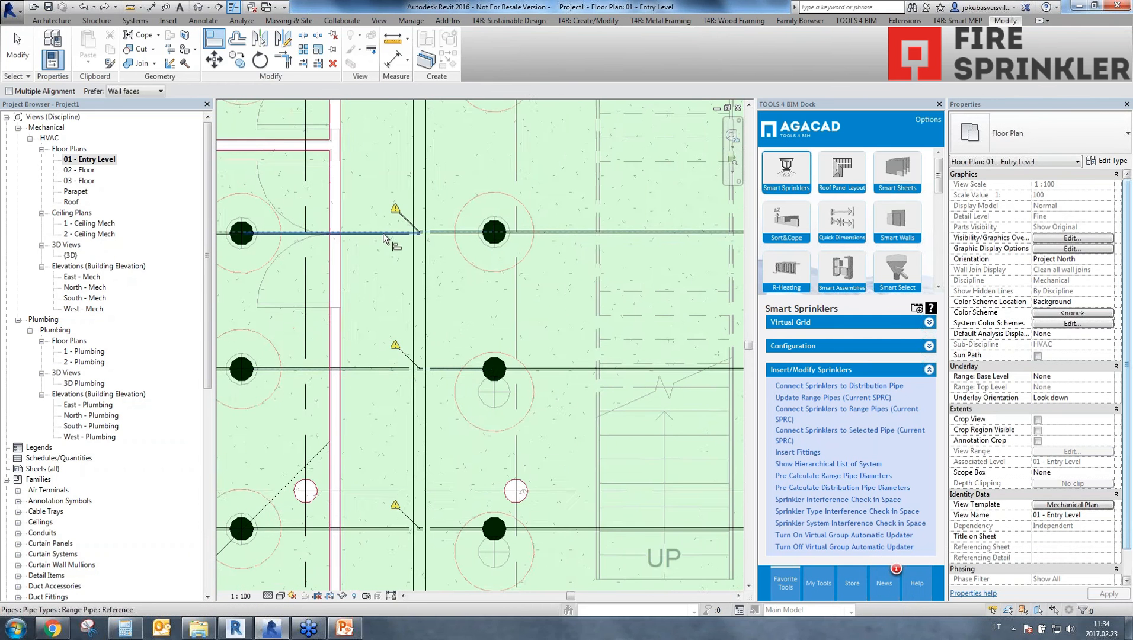
{"action": "left_click", "coordinate": [383, 231]}
Try to align the room range pipe of the next offset row with its corridor range pipe.
{"action": "scroll", "coordinate": [493, 203], "scroll_direction": "down", "scroll_amount": 1}
{"action": "middle_click_drag", "start_coordinate": [494, 204], "coordinate": [451, 390]}
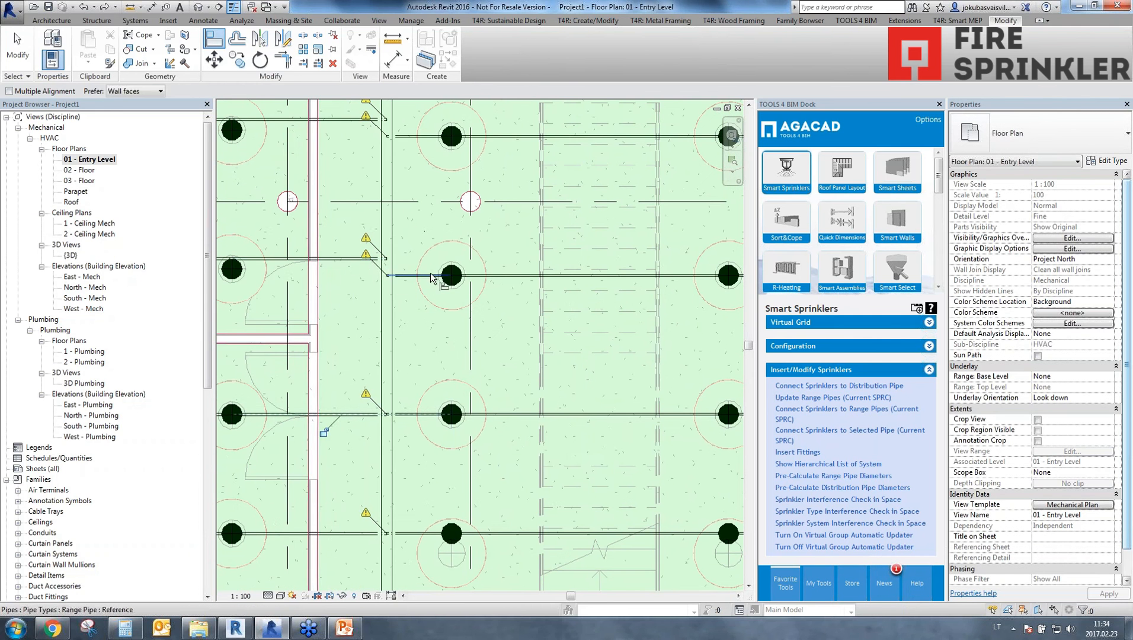
{"action": "left_click", "coordinate": [410, 276]}
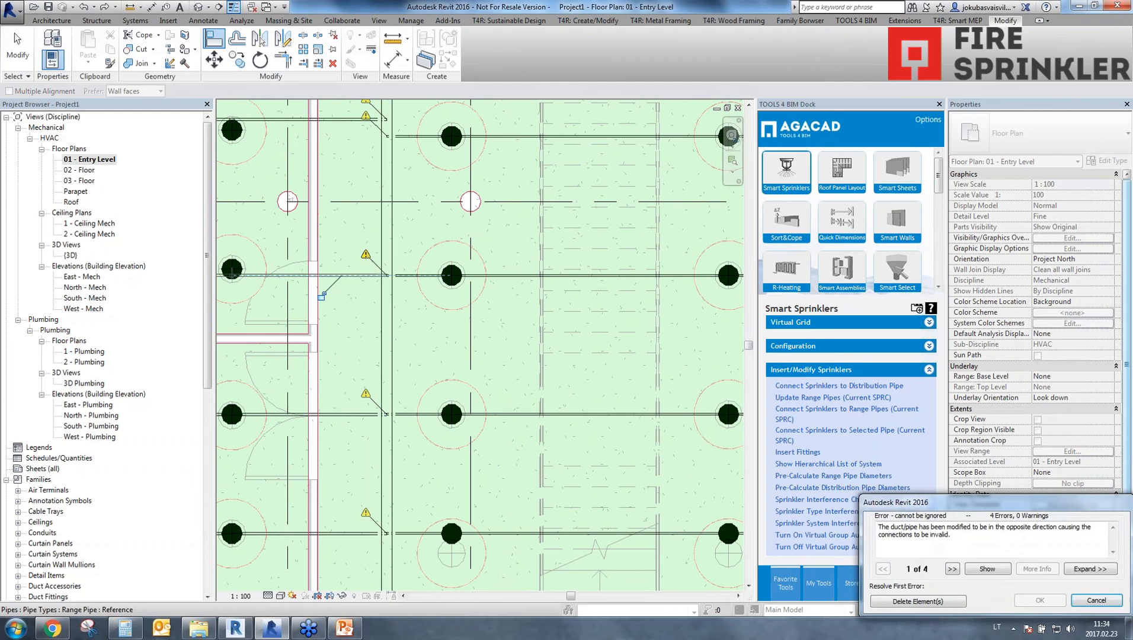
{"action": "left_click", "coordinate": [1096, 600]}
{"action": "key", "text": "Escape"}
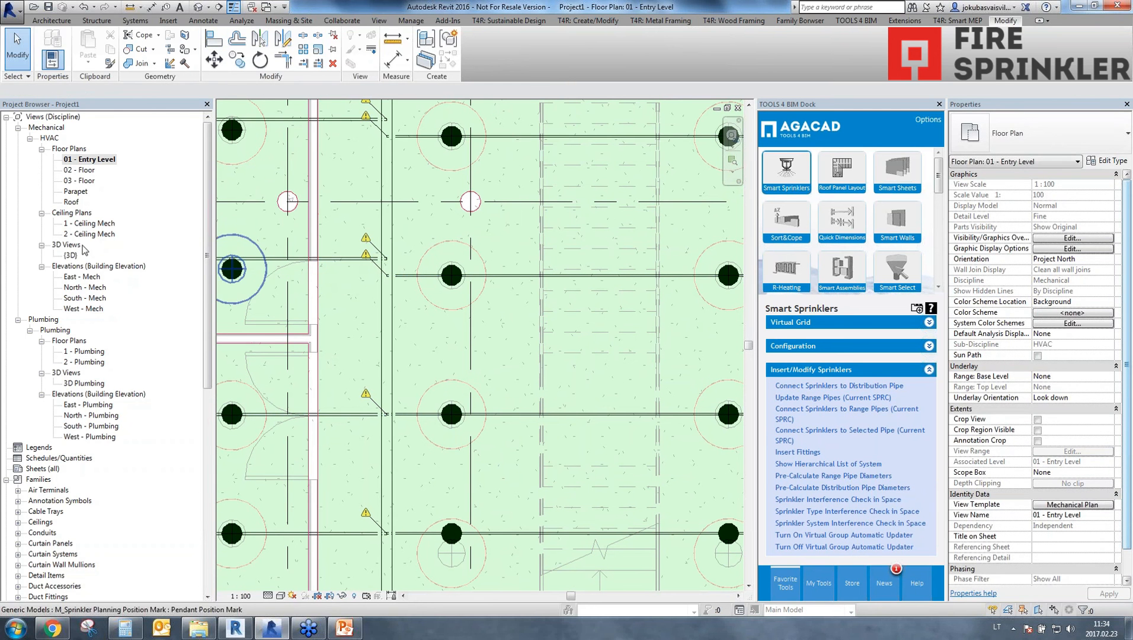
Align the corridor range pipes with the room range pipes in the two remaining offset rows.
{"action": "key", "text": "a"}
{"action": "key", "text": "l"}
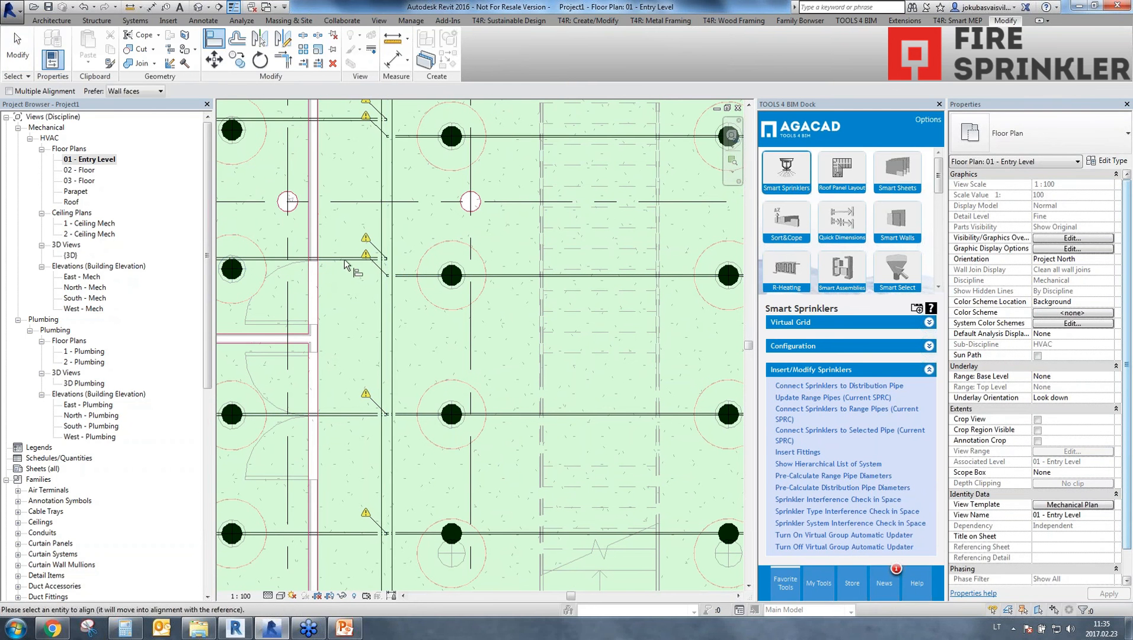
{"action": "middle_click_drag", "start_coordinate": [400, 280], "coordinate": [375, 331]}
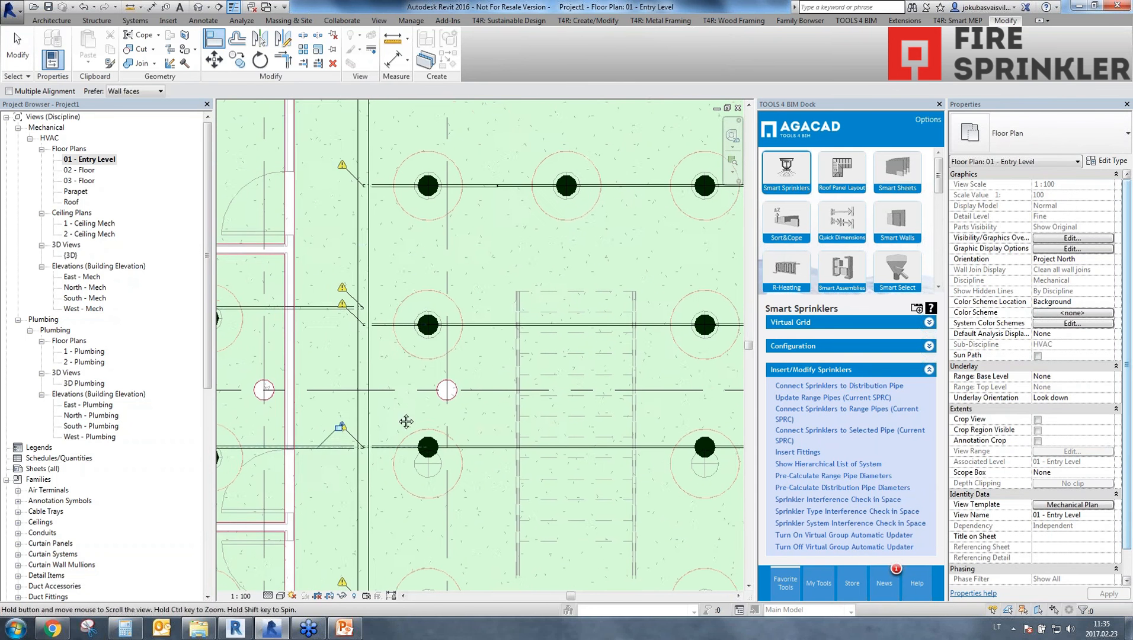
{"action": "left_click", "coordinate": [323, 308]}
{"action": "scroll", "coordinate": [443, 284], "scroll_direction": "down", "scroll_amount": 3}
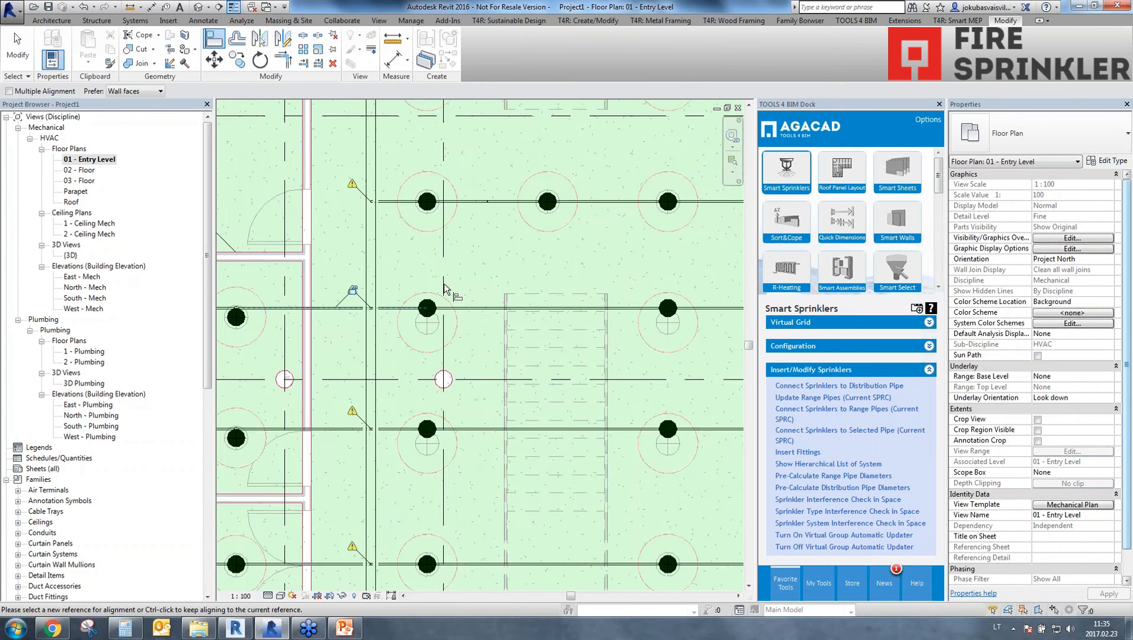
{"action": "scroll", "coordinate": [425, 476], "scroll_direction": "down", "scroll_amount": 5}
{"action": "scroll", "coordinate": [379, 384], "scroll_direction": "up", "scroll_amount": 2}
{"action": "key", "text": "Escape"}
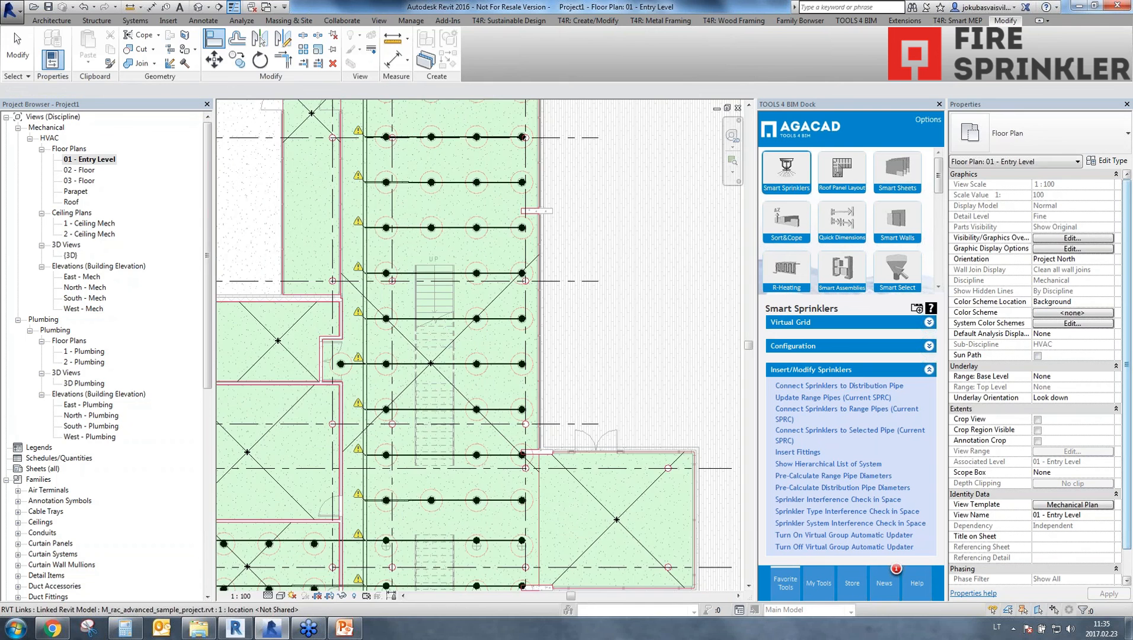
Examine in 3D how the range pipe crosses the distribution pipe next to the bend.
{"action": "left_click", "coordinate": [198, 6]}
{"action": "scroll", "coordinate": [442, 507], "scroll_direction": "up", "scroll_amount": 3}
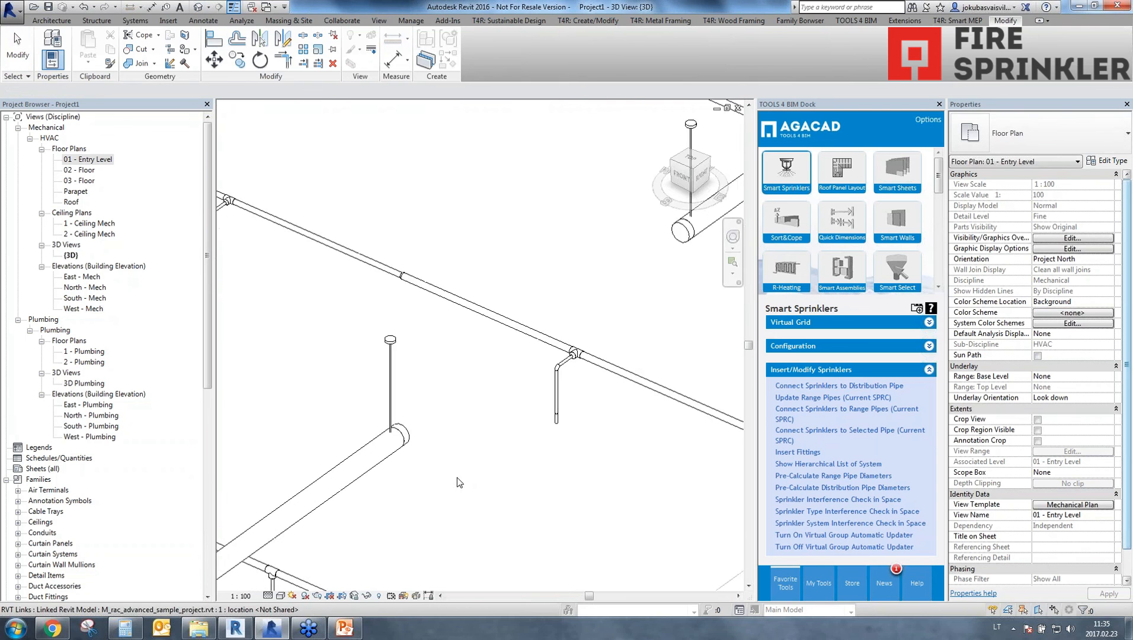
{"action": "scroll", "coordinate": [442, 504], "scroll_direction": "down", "scroll_amount": 4}
{"action": "middle_click_drag", "start_coordinate": [441, 504], "coordinate": [359, 515]}
{"action": "scroll", "coordinate": [627, 354], "scroll_direction": "up", "scroll_amount": 5}
{"action": "middle_click_drag", "start_coordinate": [676, 475], "coordinate": [543, 454]}
{"action": "scroll", "coordinate": [542, 454], "scroll_direction": "up", "scroll_amount": 3}
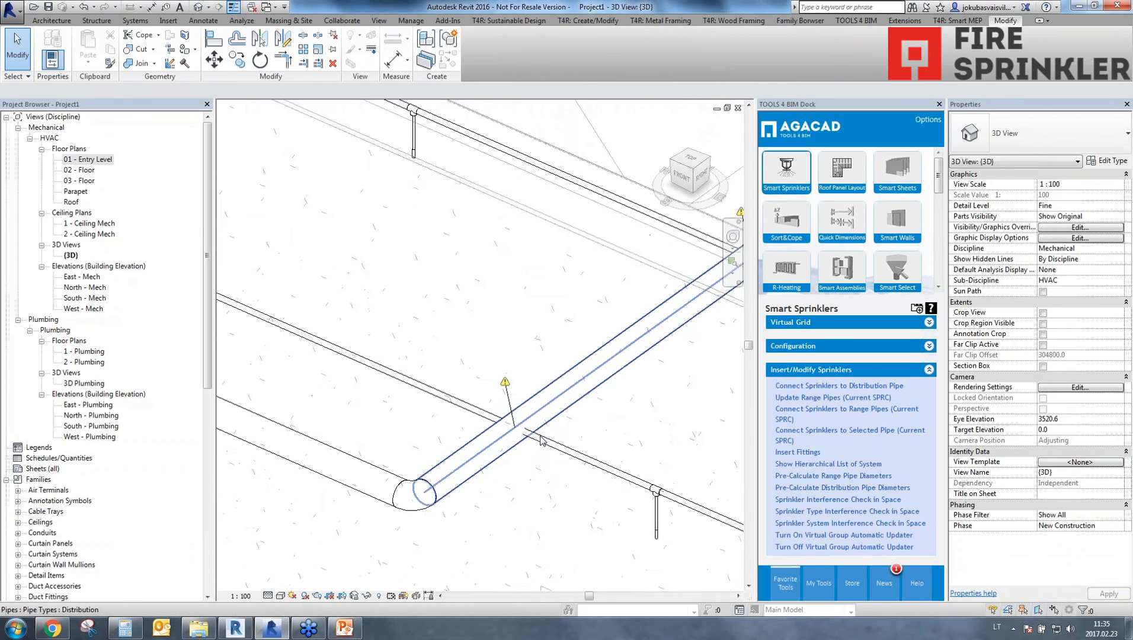
Insert Smart Sprinklers fittings on the distribution pipe section crossing the offset range pipes before the first bend.
{"action": "scroll", "coordinate": [467, 485], "scroll_direction": "down", "scroll_amount": 4}
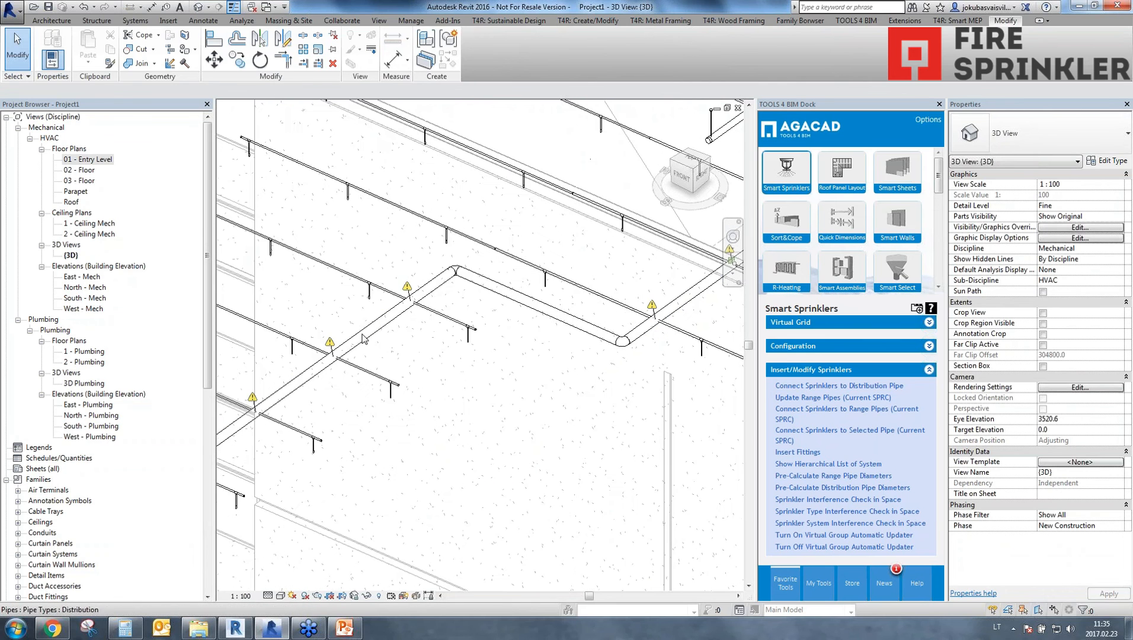
{"action": "left_click", "coordinate": [363, 338]}
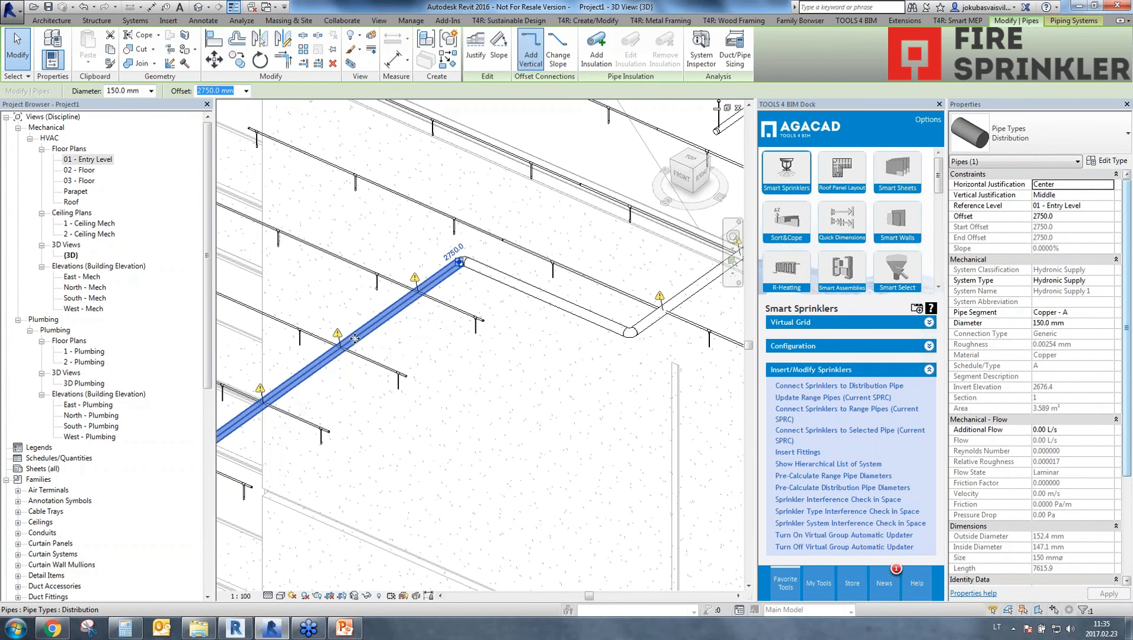
{"action": "left_click", "coordinate": [798, 452]}
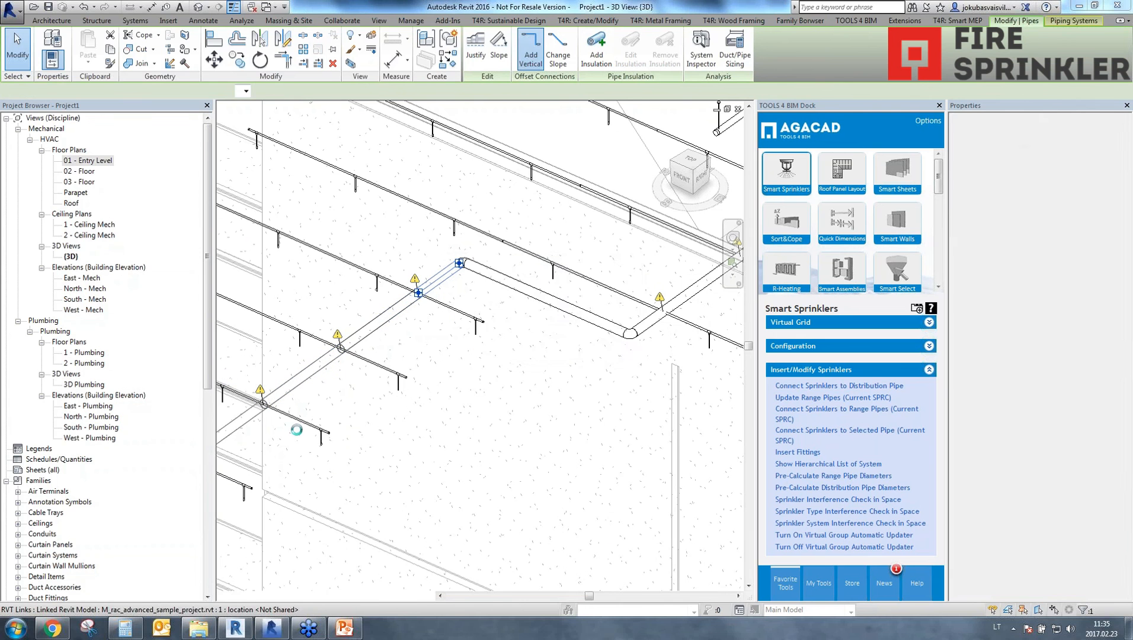
{"action": "left_click", "coordinate": [602, 340]}
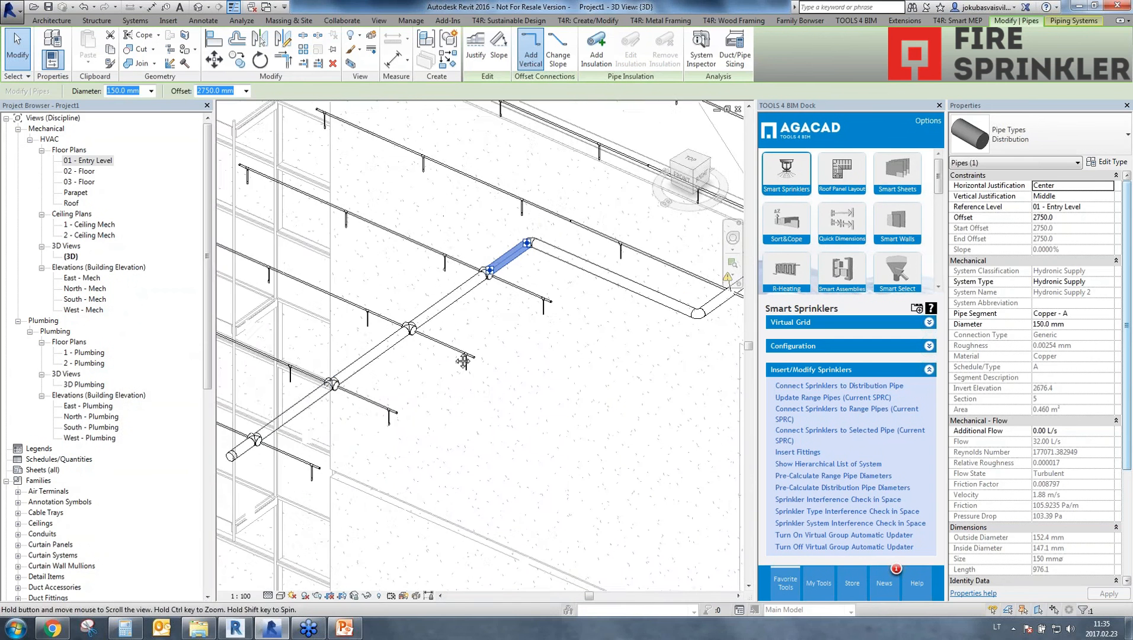
{"action": "middle_click_drag", "start_coordinate": [463, 362], "coordinate": [512, 327]}
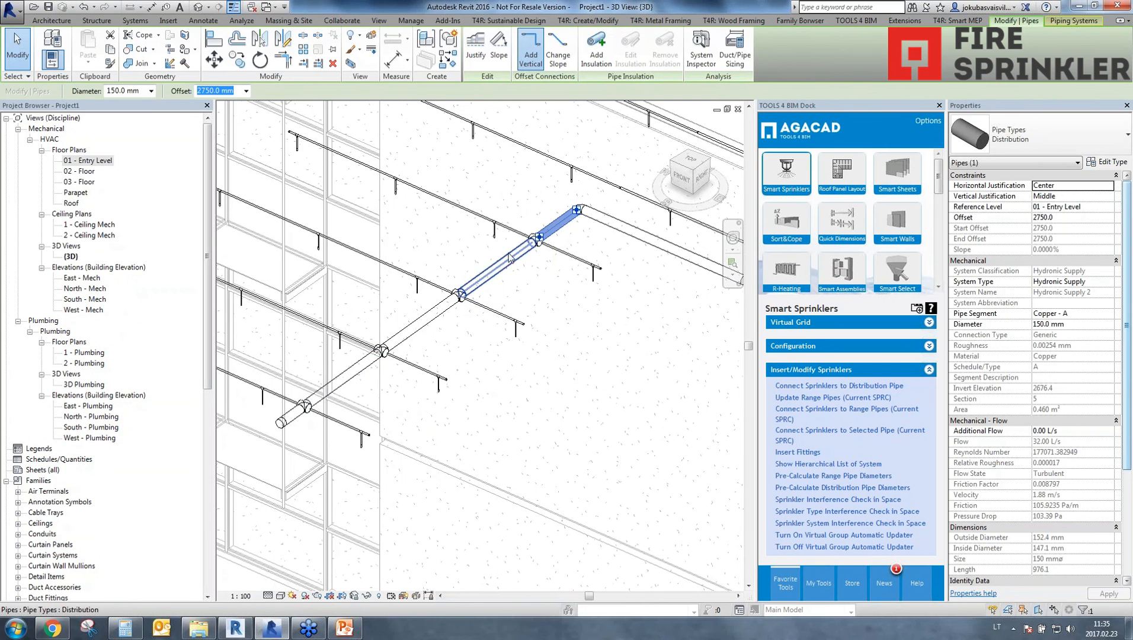
Insert Smart Sprinklers fittings on the long straight distribution pipe section beyond the second bend.
{"action": "scroll", "coordinate": [632, 441], "scroll_direction": "down", "scroll_amount": 3}
{"action": "middle_click_drag", "start_coordinate": [635, 442], "coordinate": [297, 500]}
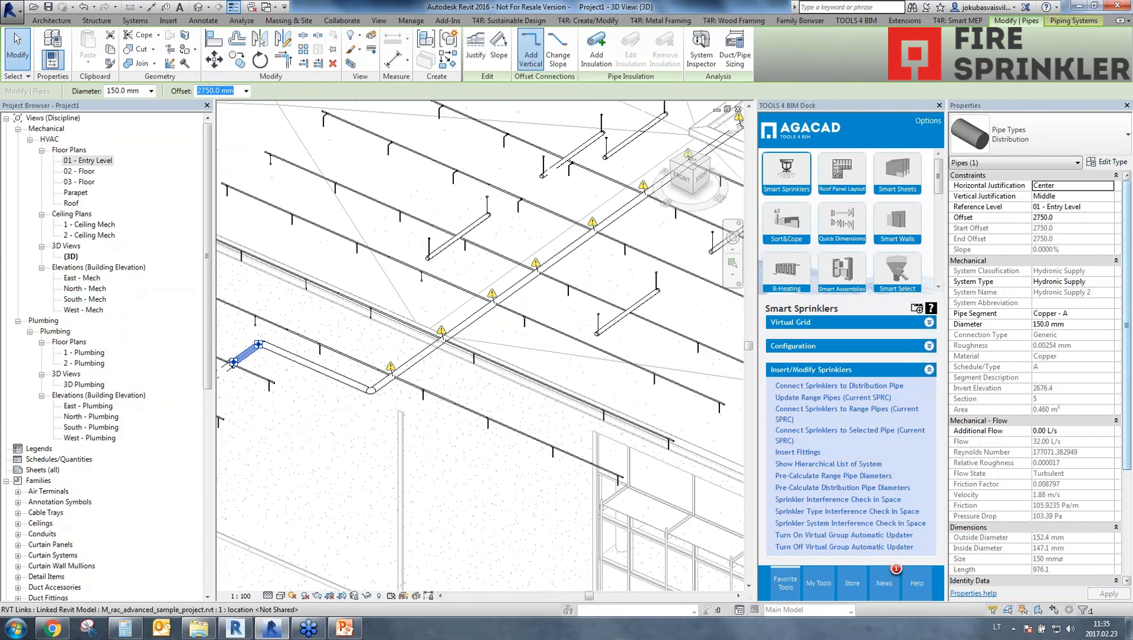
{"action": "left_click", "coordinate": [432, 347]}
{"action": "scroll", "coordinate": [614, 379], "scroll_direction": "down", "scroll_amount": 1}
{"action": "scroll", "coordinate": [614, 380], "scroll_direction": "down", "scroll_amount": 1}
{"action": "middle_click_drag", "start_coordinate": [617, 383], "coordinate": [418, 521]}
{"action": "scroll", "coordinate": [418, 496], "scroll_direction": "down", "scroll_amount": 1}
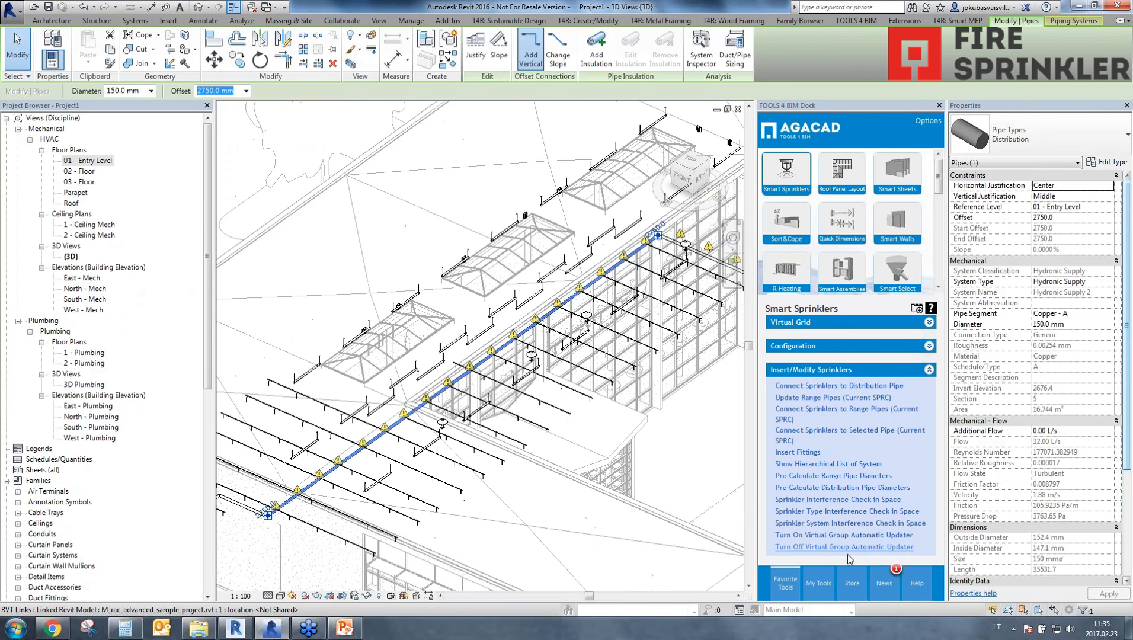
{"action": "left_click", "coordinate": [792, 453]}
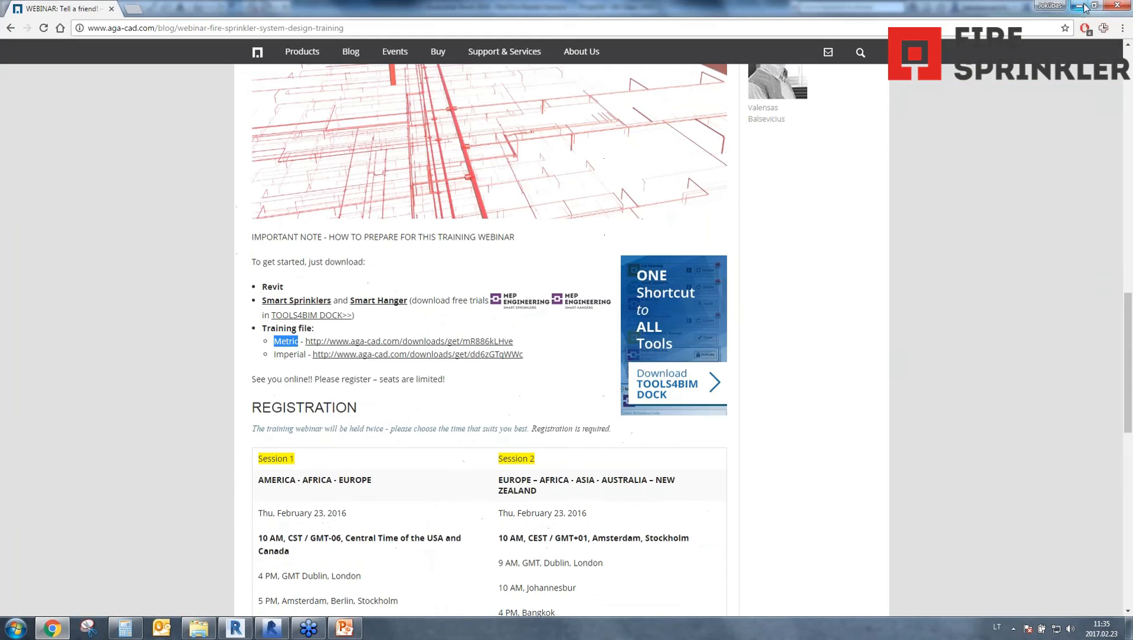
{"action": "left_click", "coordinate": [1085, 7]}
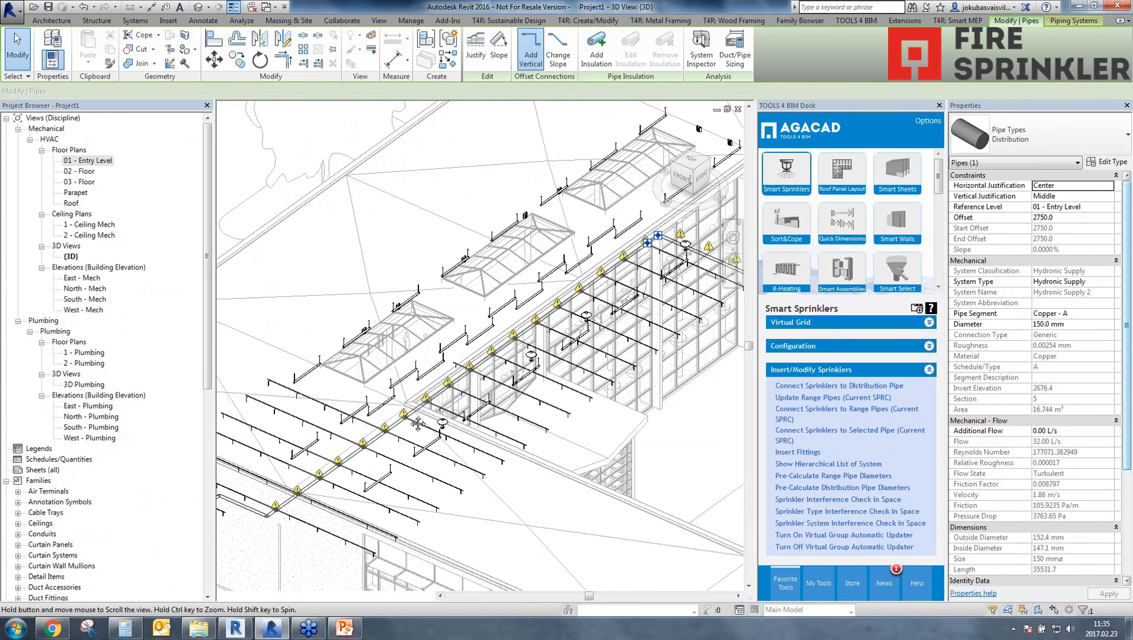
Examine the inserted fittings where the range pipes meet the long distribution pipe.
{"action": "scroll", "coordinate": [328, 475], "scroll_direction": "up", "scroll_amount": 4}
{"action": "scroll", "coordinate": [617, 319], "scroll_direction": "up", "scroll_amount": 2}
{"action": "middle_click_drag", "start_coordinate": [578, 325], "coordinate": [539, 396]}
{"action": "scroll", "coordinate": [599, 363], "scroll_direction": "down", "scroll_amount": 3}
{"action": "middle_click_drag", "start_coordinate": [599, 363], "coordinate": [338, 544]}
{"action": "scroll", "coordinate": [578, 394], "scroll_direction": "up", "scroll_amount": 2}
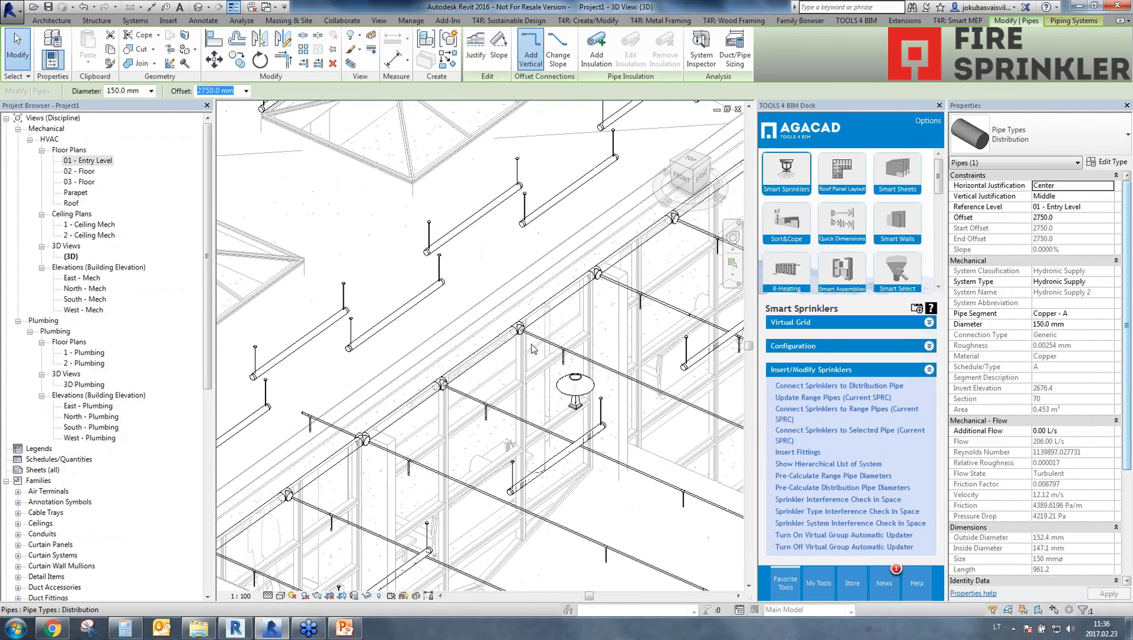
{"action": "scroll", "coordinate": [536, 336], "scroll_direction": "up", "scroll_amount": 3}
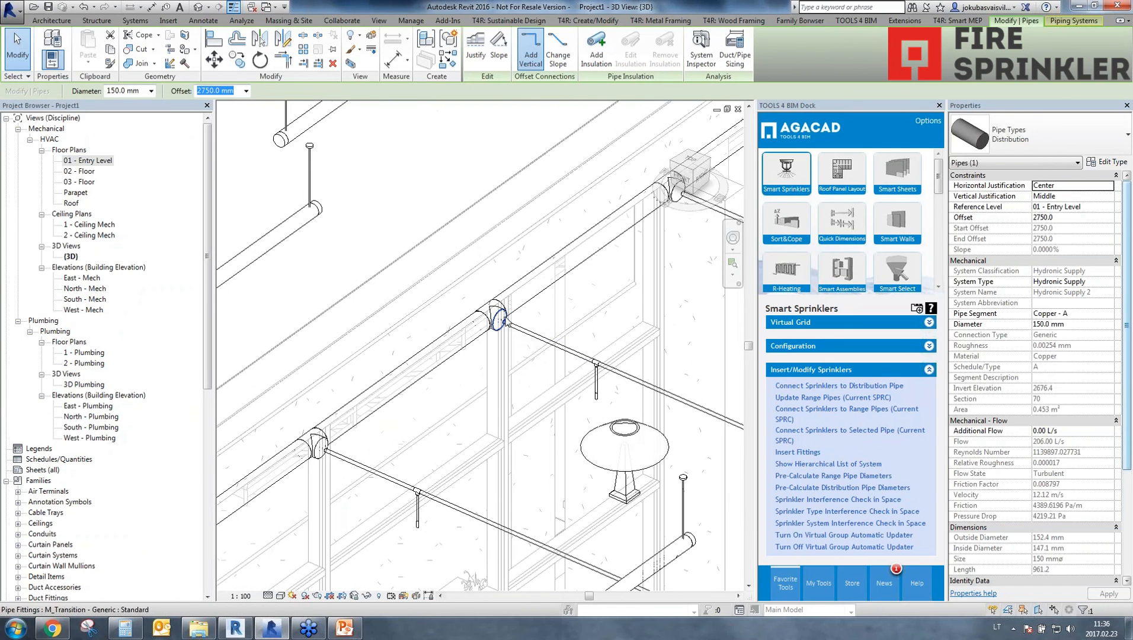
Review the routing preferences of the Distribution pipe type to see which fittings it uses, leaving them as set.
{"action": "left_click", "coordinate": [439, 362]}
{"action": "left_click", "coordinate": [1106, 163]}
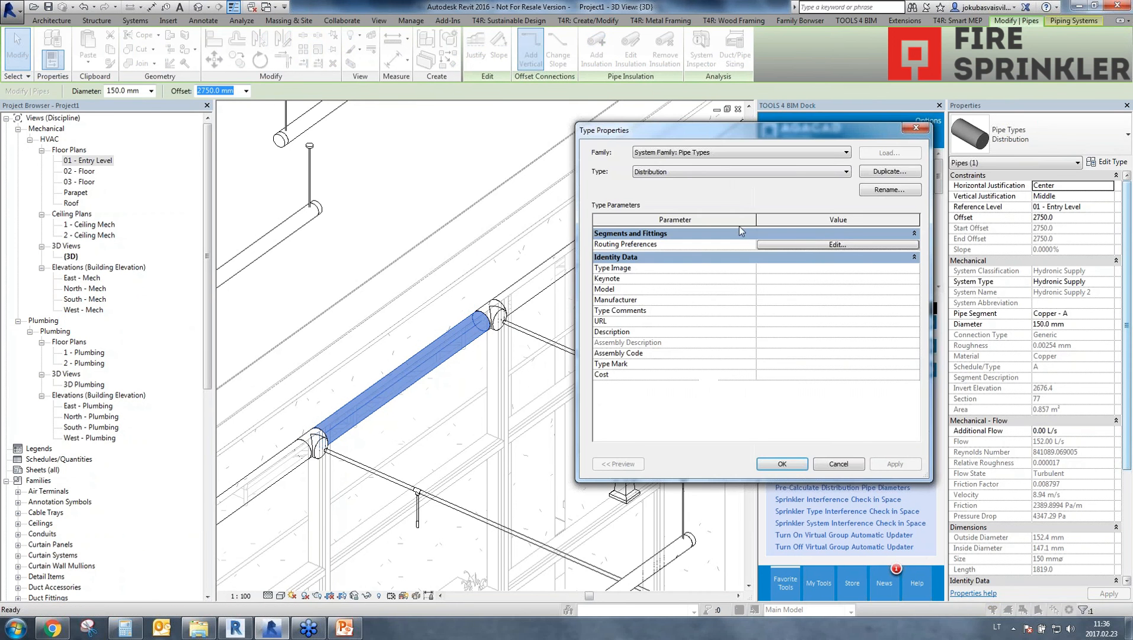
{"action": "left_click", "coordinate": [838, 244]}
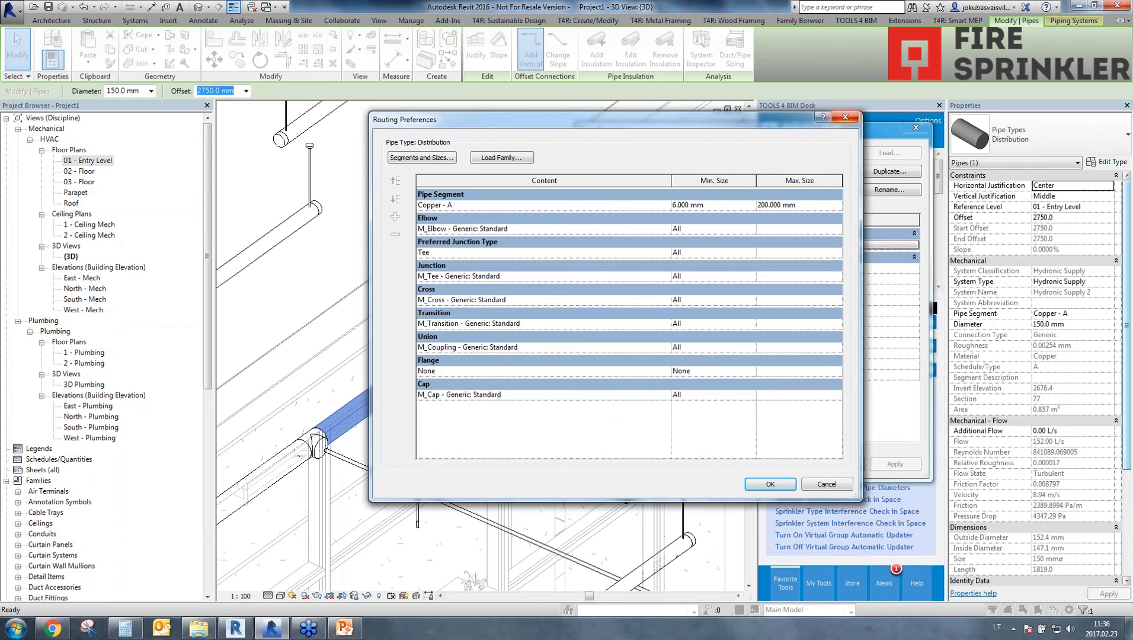
{"action": "left_click", "coordinate": [845, 116]}
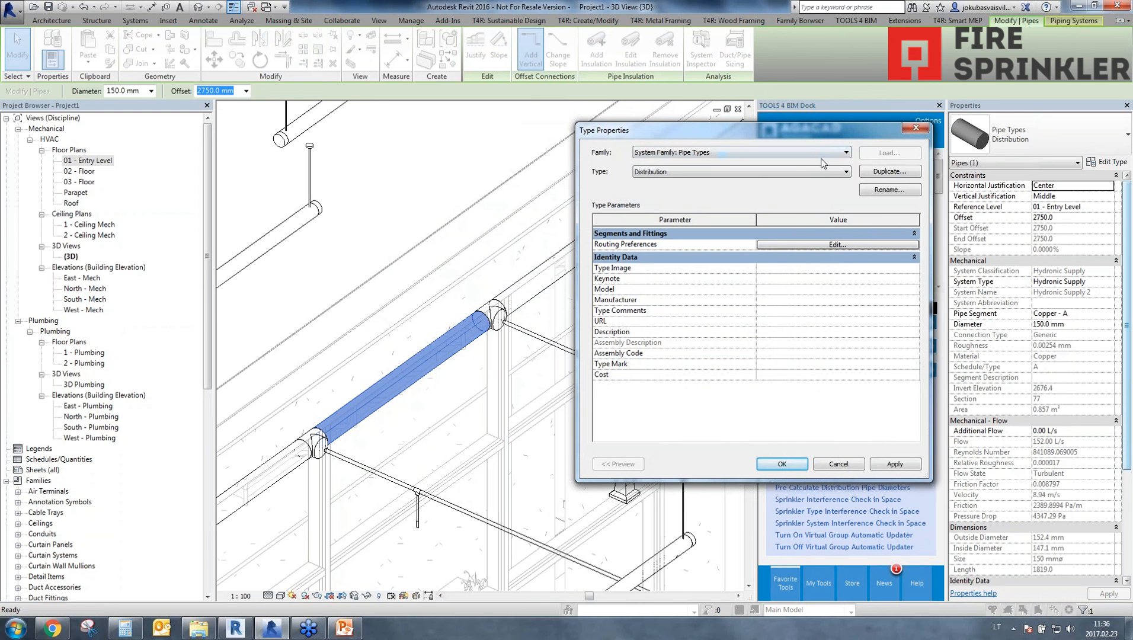
{"action": "left_click", "coordinate": [835, 246]}
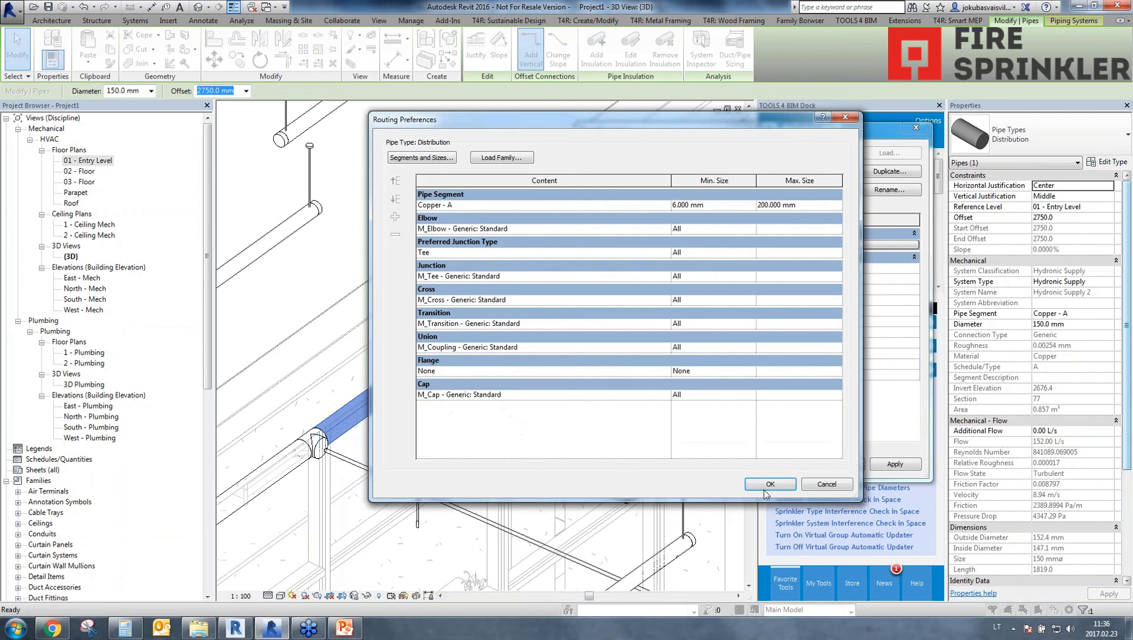
{"action": "left_click", "coordinate": [770, 485]}
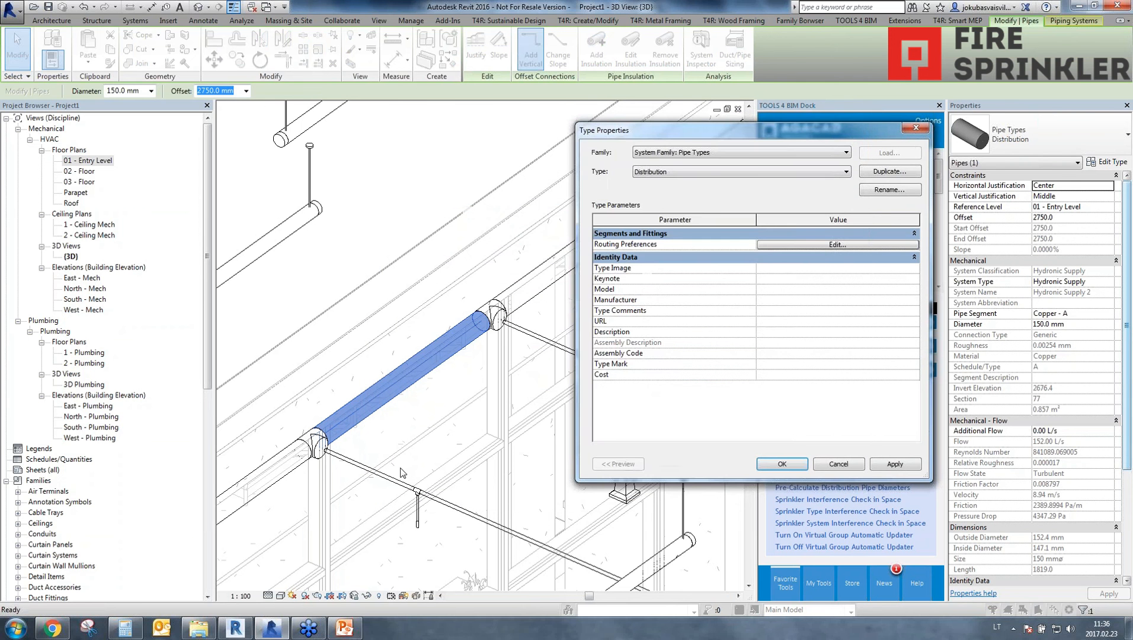
{"action": "left_click", "coordinate": [784, 466]}
Try to pre-calculate the distribution pipe diameters from the segment just before the far-end bend.
{"action": "scroll", "coordinate": [605, 400], "scroll_direction": "down", "scroll_amount": 3}
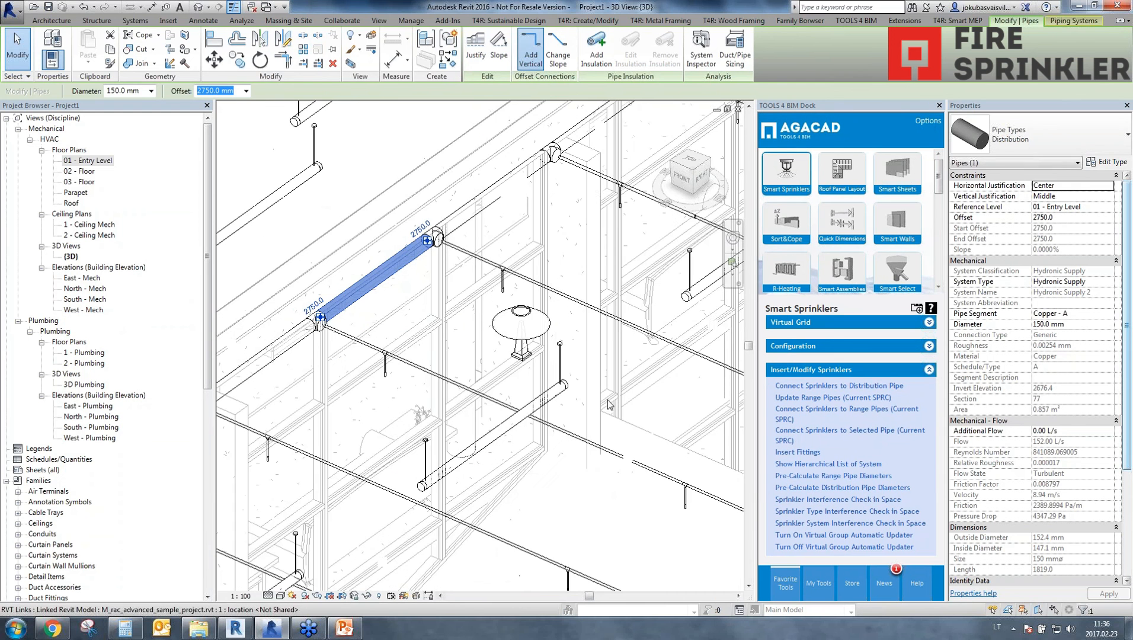
{"action": "middle_click_drag", "start_coordinate": [493, 336], "coordinate": [279, 523]}
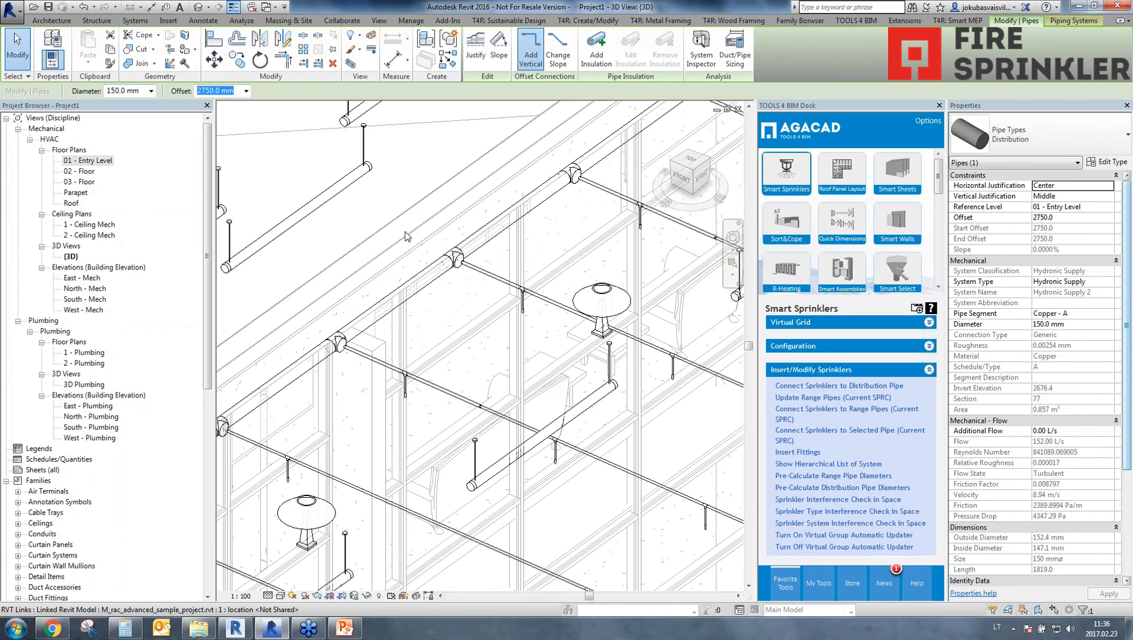
{"action": "key", "text": "Escape"}
{"action": "scroll", "coordinate": [533, 335], "scroll_direction": "down", "scroll_amount": 3}
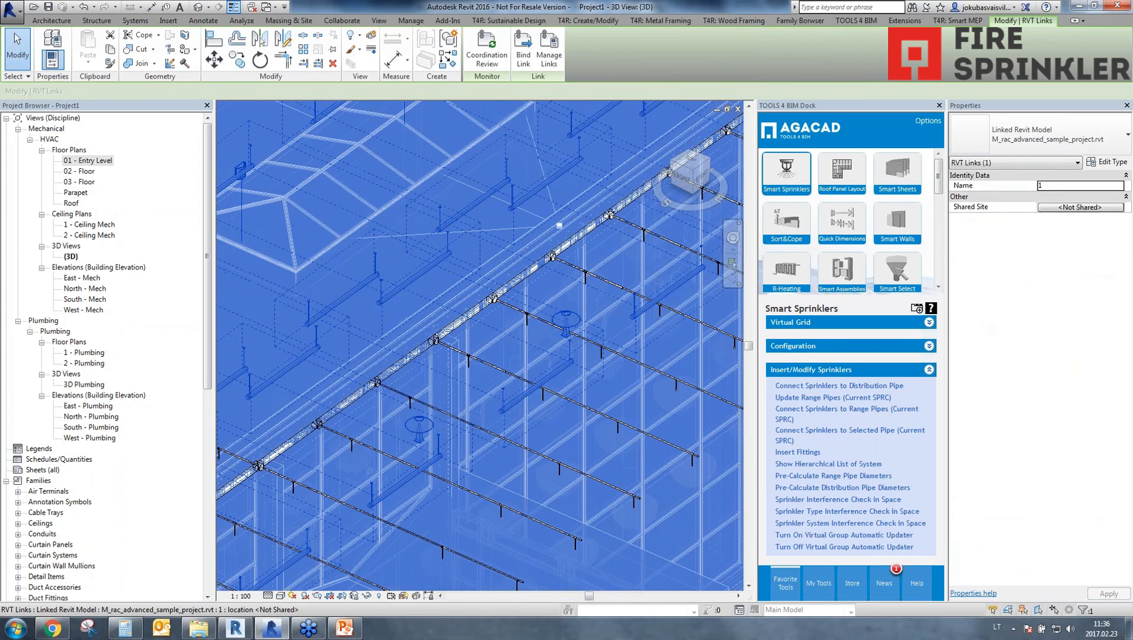
{"action": "scroll", "coordinate": [574, 396], "scroll_direction": "down", "scroll_amount": 3}
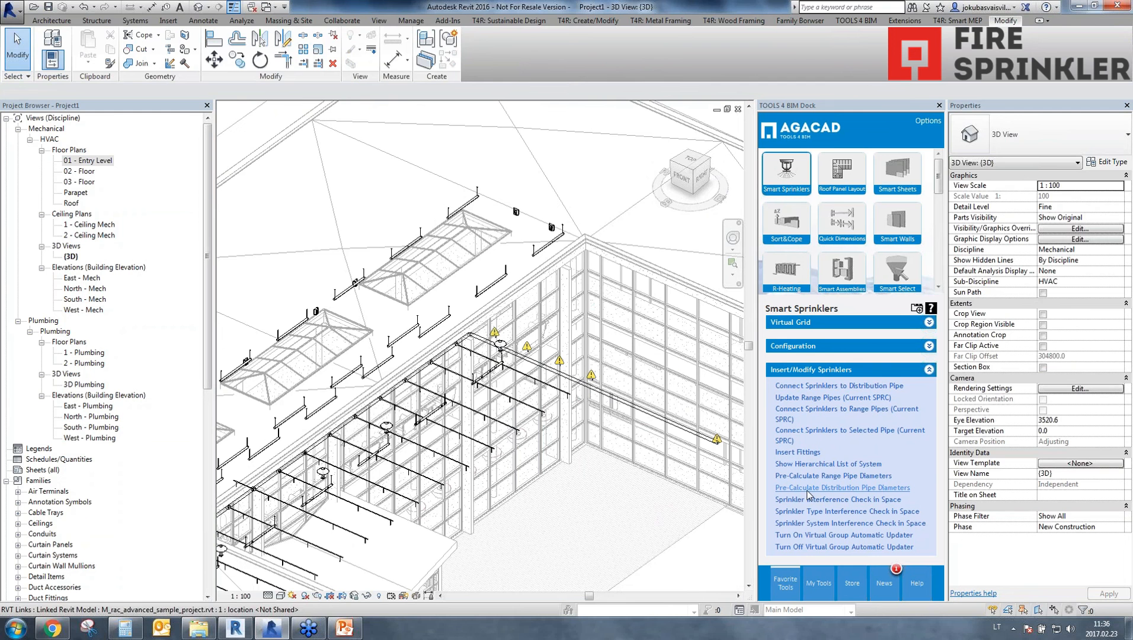
{"action": "left_click", "coordinate": [465, 343]}
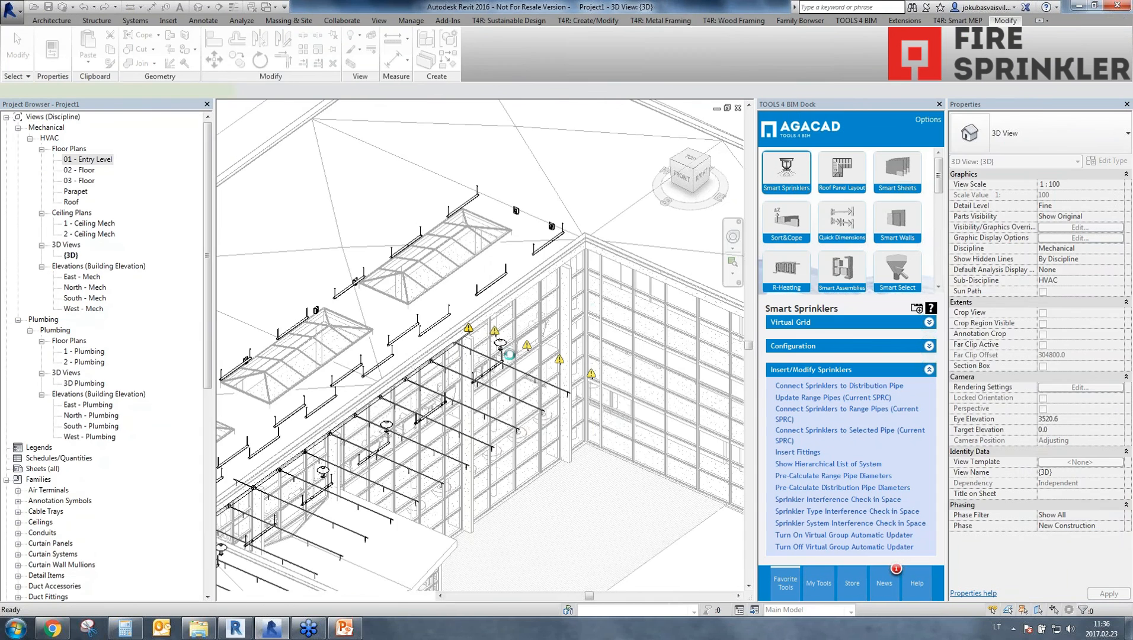
{"action": "left_click", "coordinate": [433, 391]}
{"action": "scroll", "coordinate": [540, 251], "scroll_direction": "up", "scroll_amount": 5}
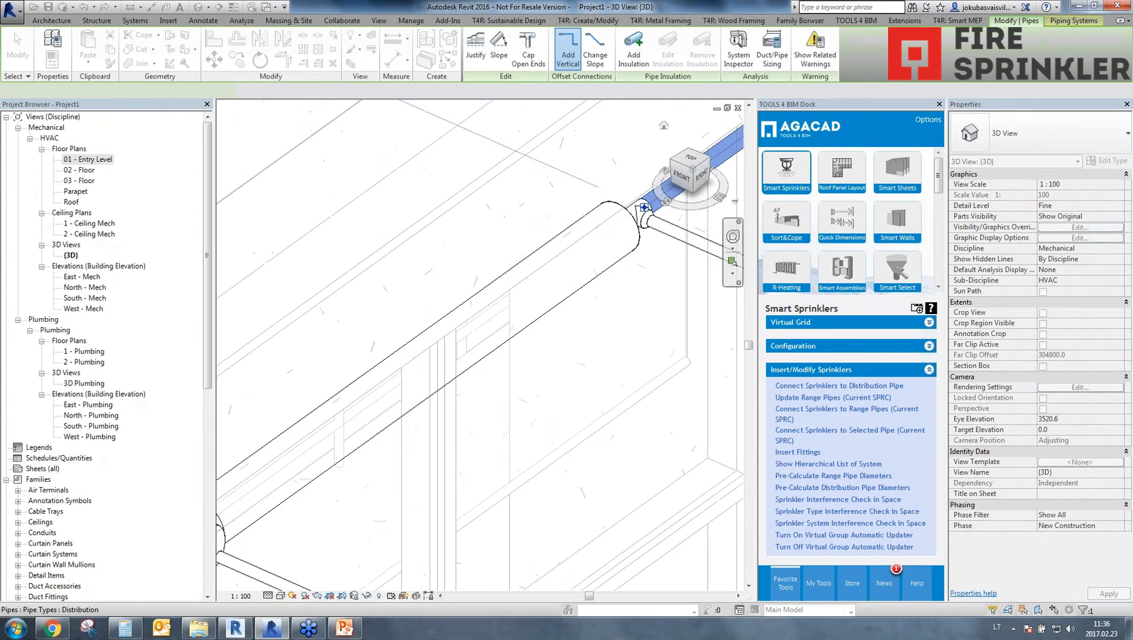
{"action": "scroll", "coordinate": [539, 250], "scroll_direction": "down", "scroll_amount": 5}
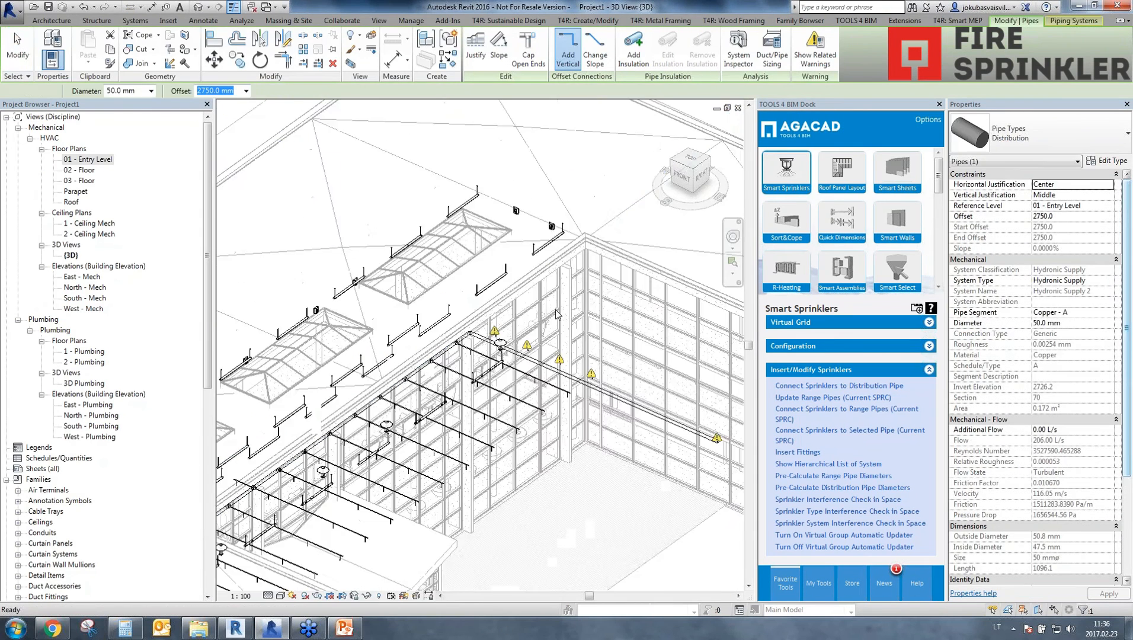
Pre-calculate the distribution pipe diameters using the long pipe that continues beyond the far-end bend.
{"action": "key", "text": "Escape"}
{"action": "scroll", "coordinate": [559, 372], "scroll_direction": "up", "scroll_amount": 2}
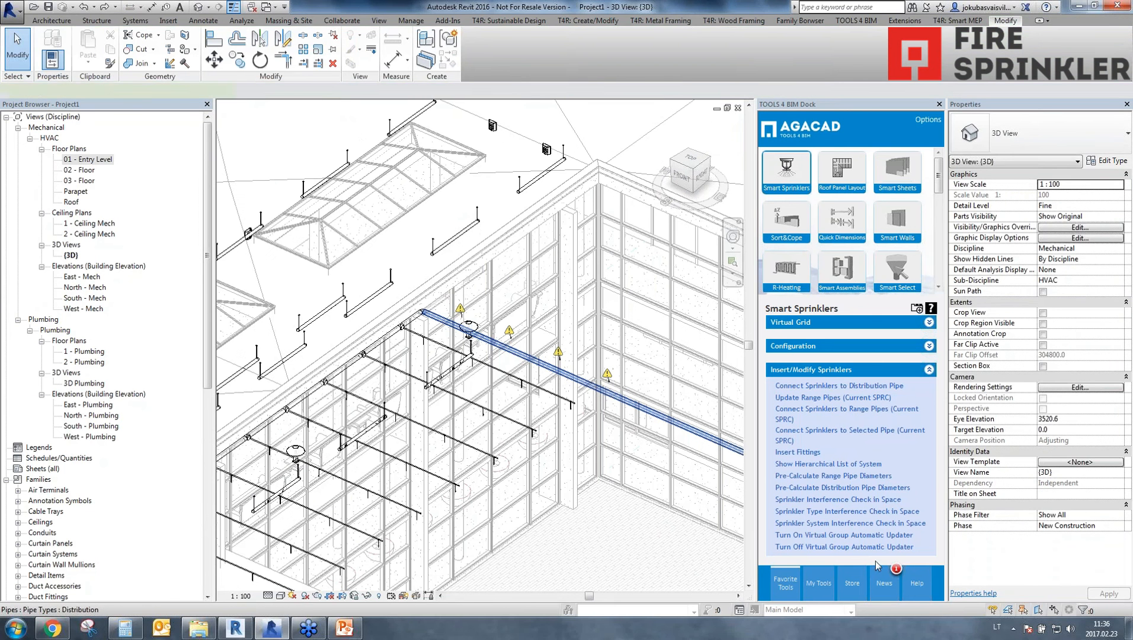
{"action": "left_click", "coordinate": [820, 488]}
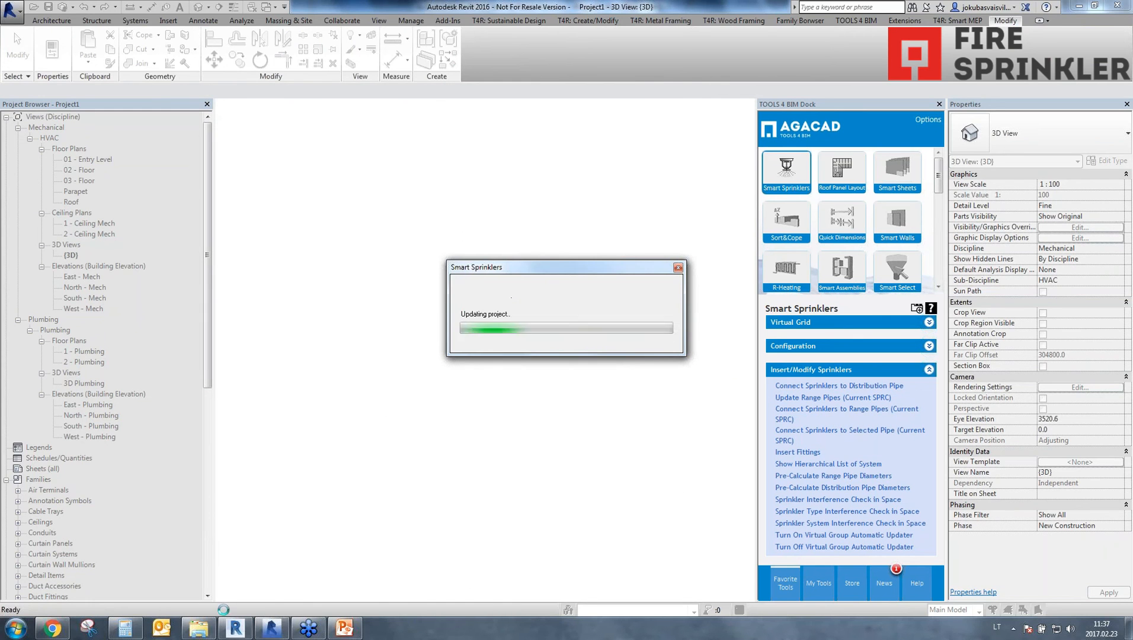
Inspect the calculated diameters of successive distribution pipe segments from the open end up to the first bend.
{"action": "middle_click_drag", "start_coordinate": [448, 405], "coordinate": [742, 267]}
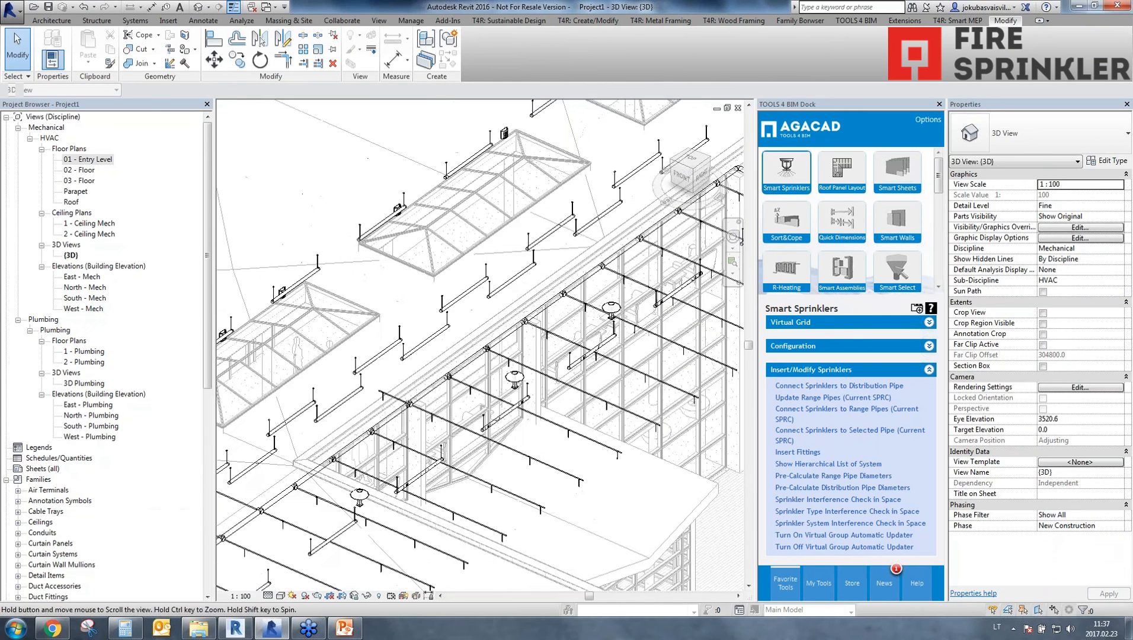
{"action": "middle_click_drag", "start_coordinate": [368, 415], "coordinate": [714, 212]}
{"action": "scroll", "coordinate": [323, 444], "scroll_direction": "up", "scroll_amount": 6}
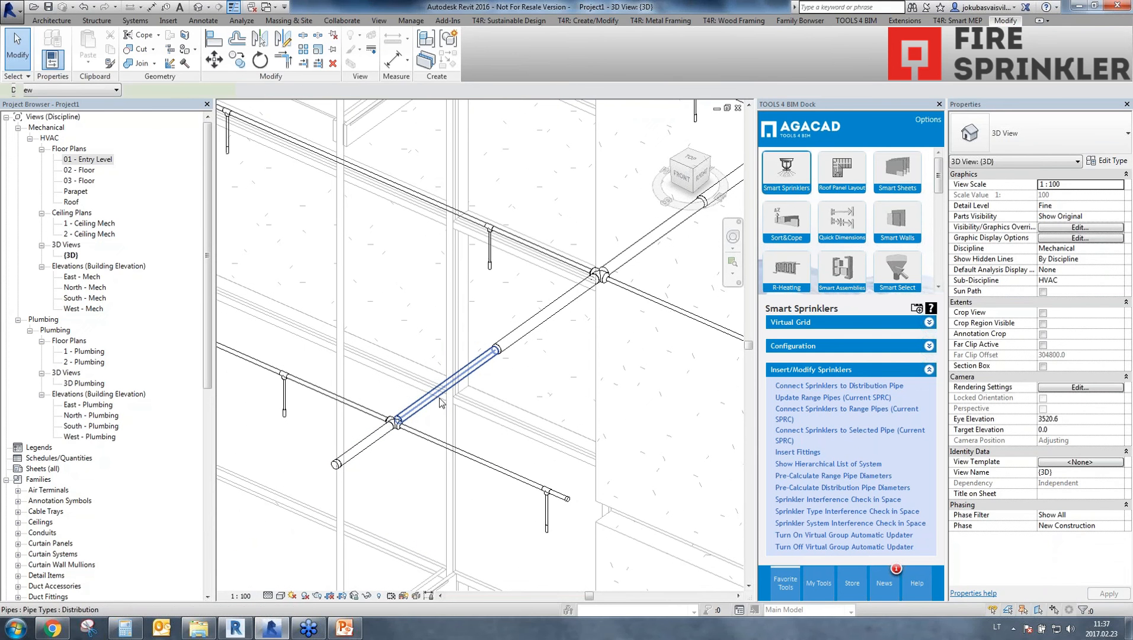
{"action": "left_click", "coordinate": [446, 387]}
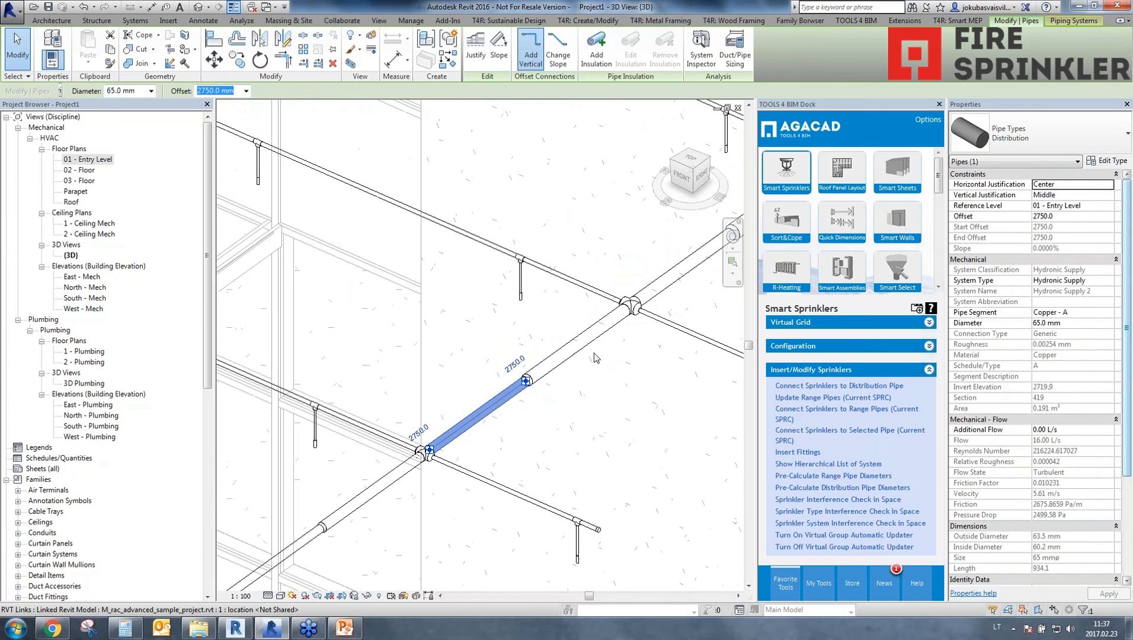
{"action": "left_click", "coordinate": [594, 352]}
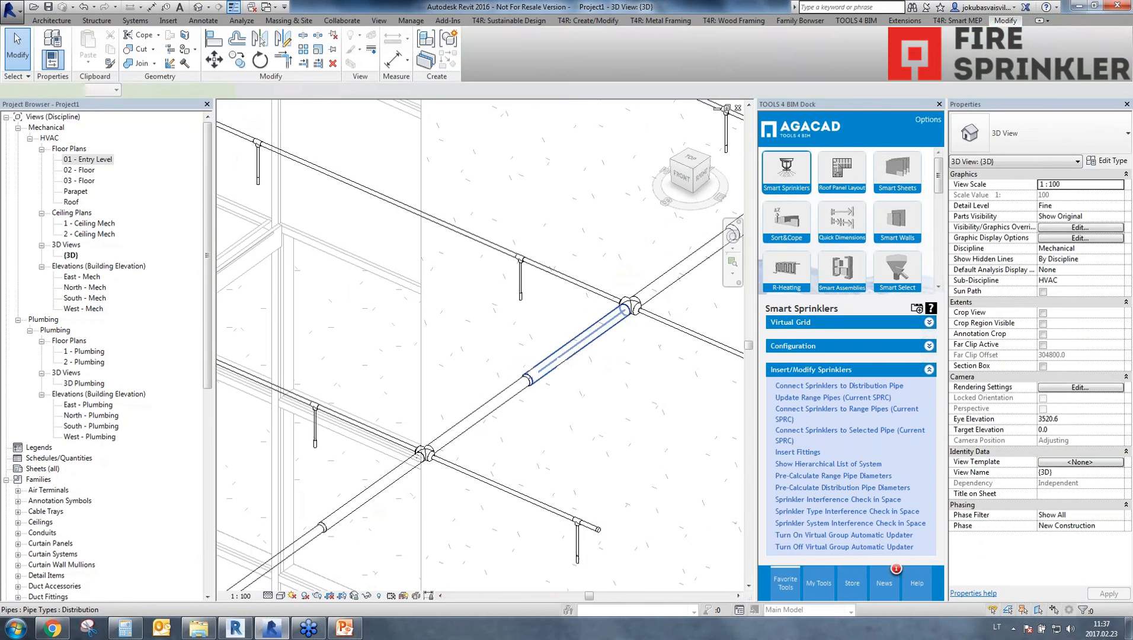
{"action": "left_click", "coordinate": [577, 344]}
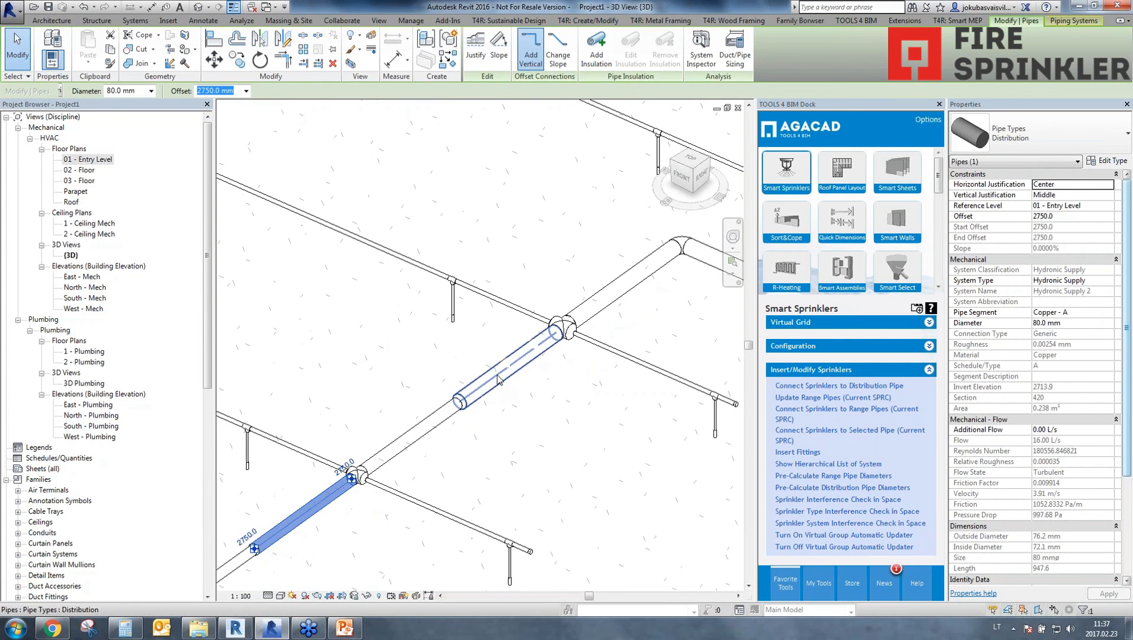
{"action": "left_click", "coordinate": [498, 380]}
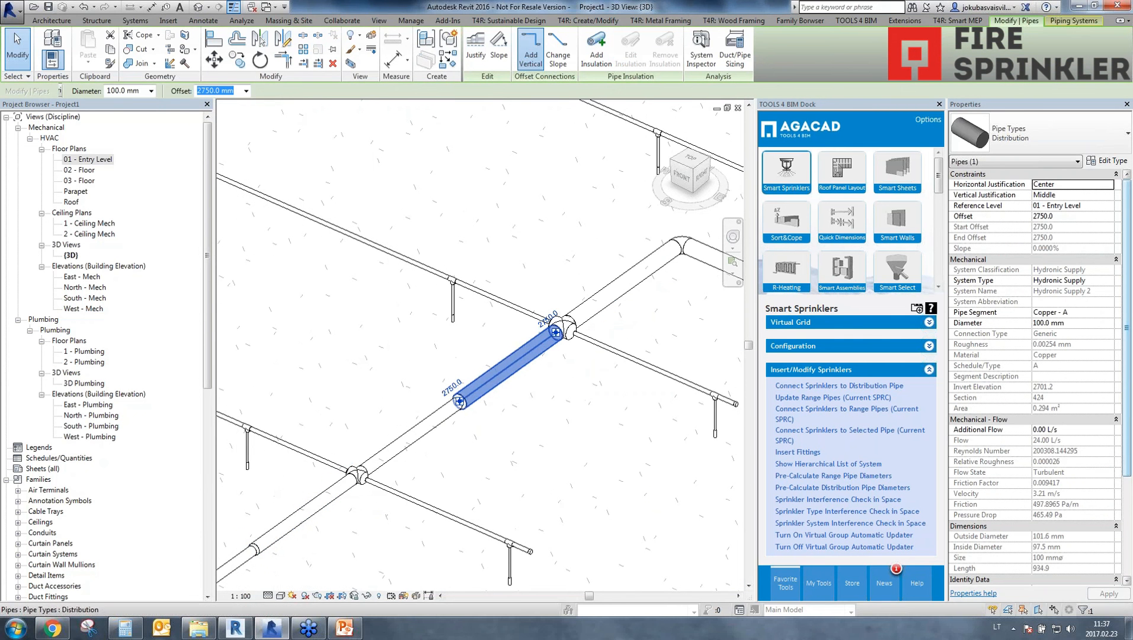
Inspect the calculated diameter of the distribution pipe segment after the second bend and the run beyond it.
{"action": "scroll", "coordinate": [533, 379], "scroll_direction": "down", "scroll_amount": 2}
{"action": "middle_click_drag", "start_coordinate": [534, 379], "coordinate": [170, 414]}
{"action": "scroll", "coordinate": [496, 466], "scroll_direction": "down", "scroll_amount": 2}
{"action": "middle_click_drag", "start_coordinate": [495, 466], "coordinate": [586, 396]}
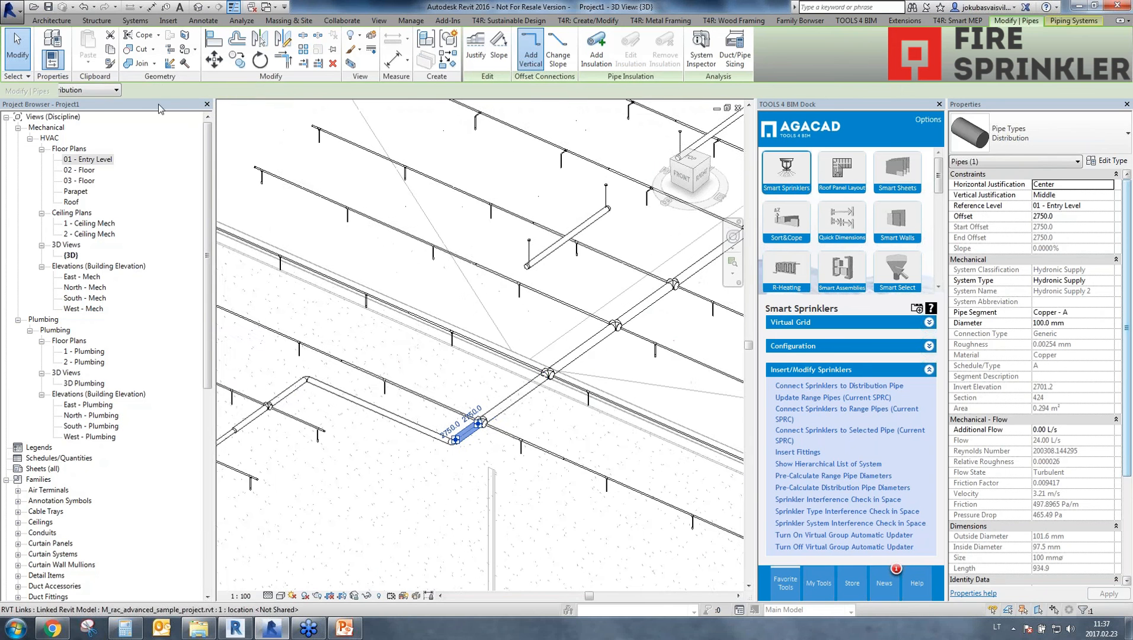
{"action": "left_click", "coordinate": [156, 102]}
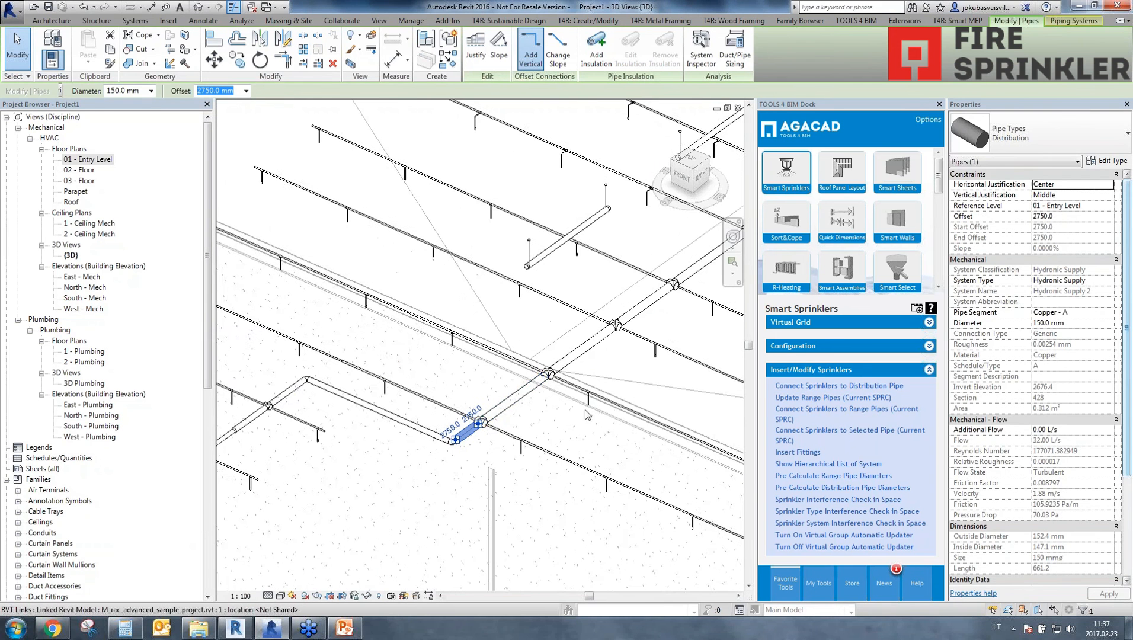
{"action": "scroll", "coordinate": [628, 369], "scroll_direction": "down", "scroll_amount": 2}
{"action": "middle_click_drag", "start_coordinate": [628, 369], "coordinate": [294, 521]}
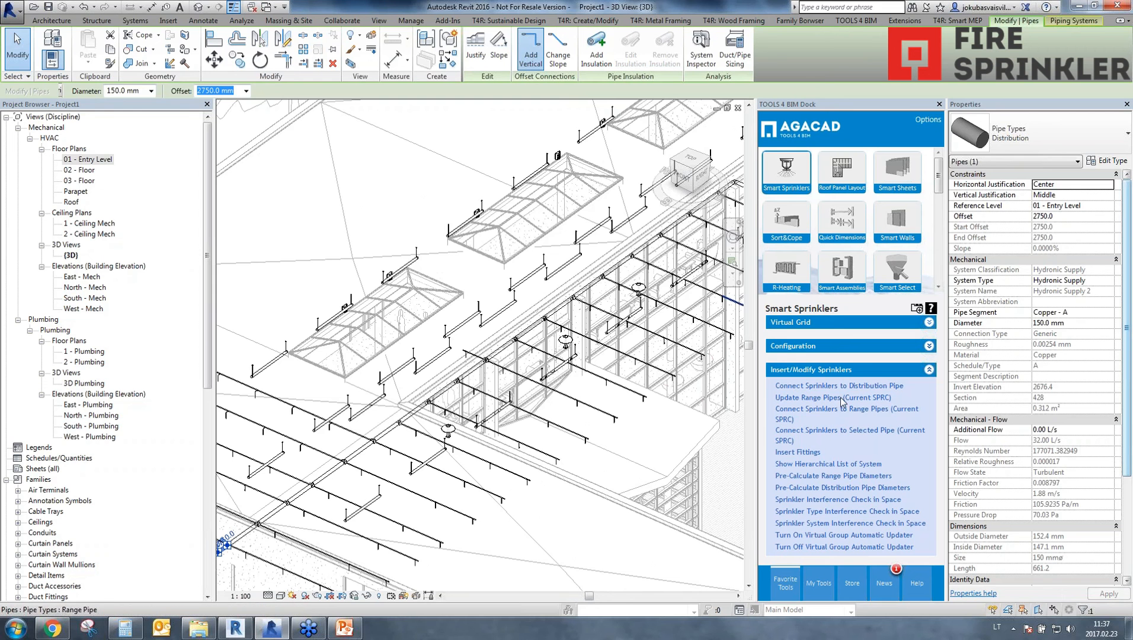
Review the available range pipe diameter standards in the Sprinkler Pipe Routing Configuration, then close it without changes.
{"action": "left_click", "coordinate": [804, 349]}
{"action": "left_click", "coordinate": [804, 522]}
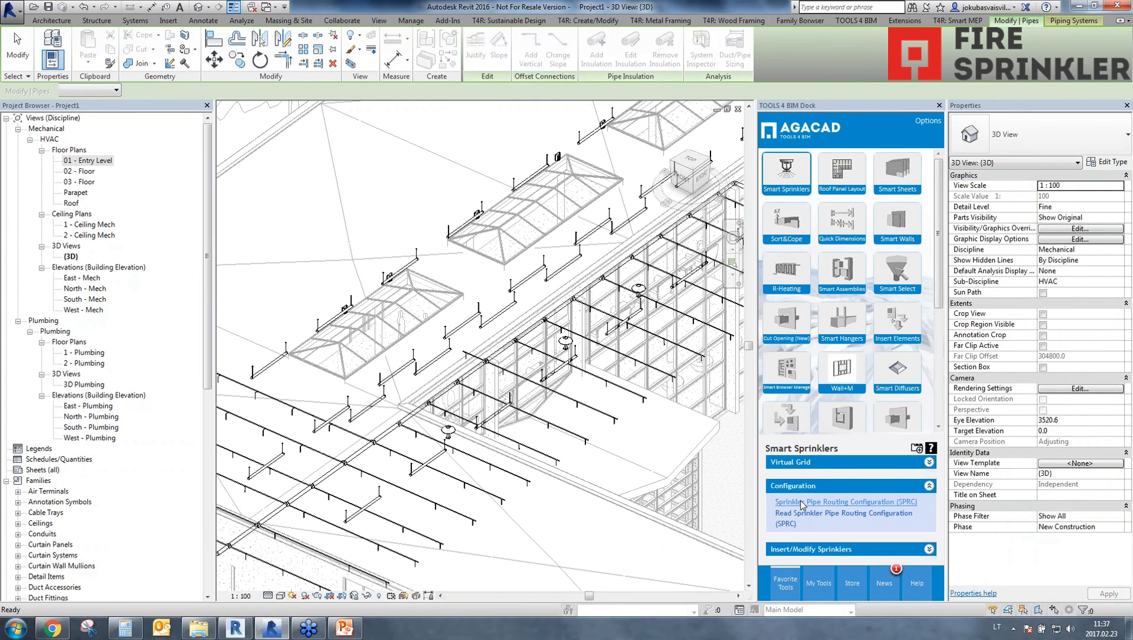
{"action": "left_click", "coordinate": [800, 502]}
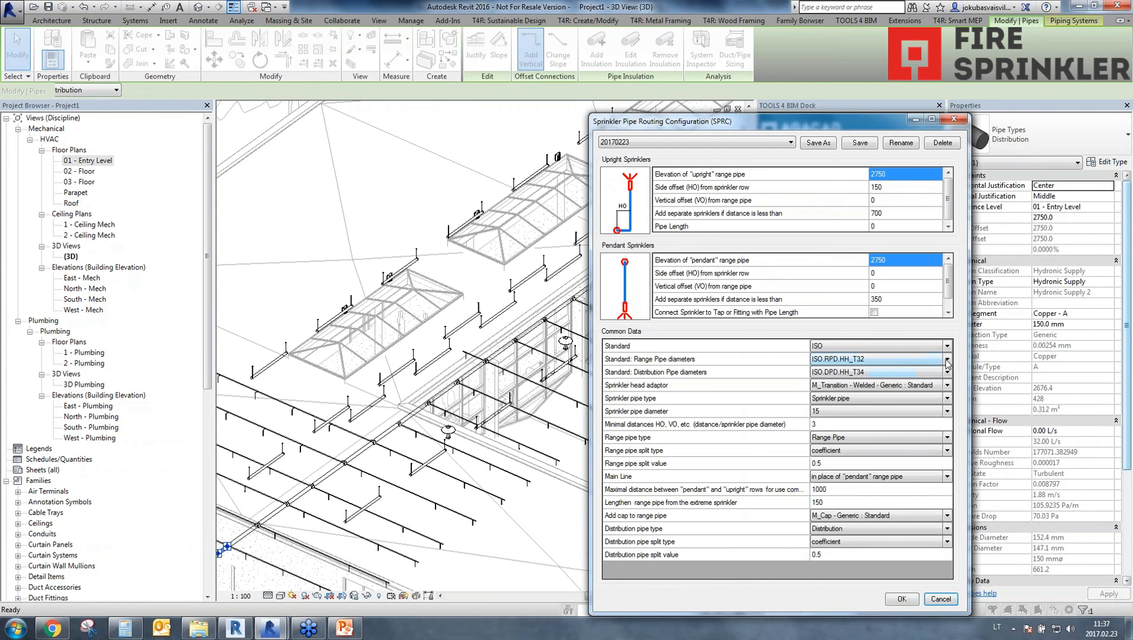
{"action": "left_click", "coordinate": [946, 359]}
{"action": "left_click", "coordinate": [939, 361]}
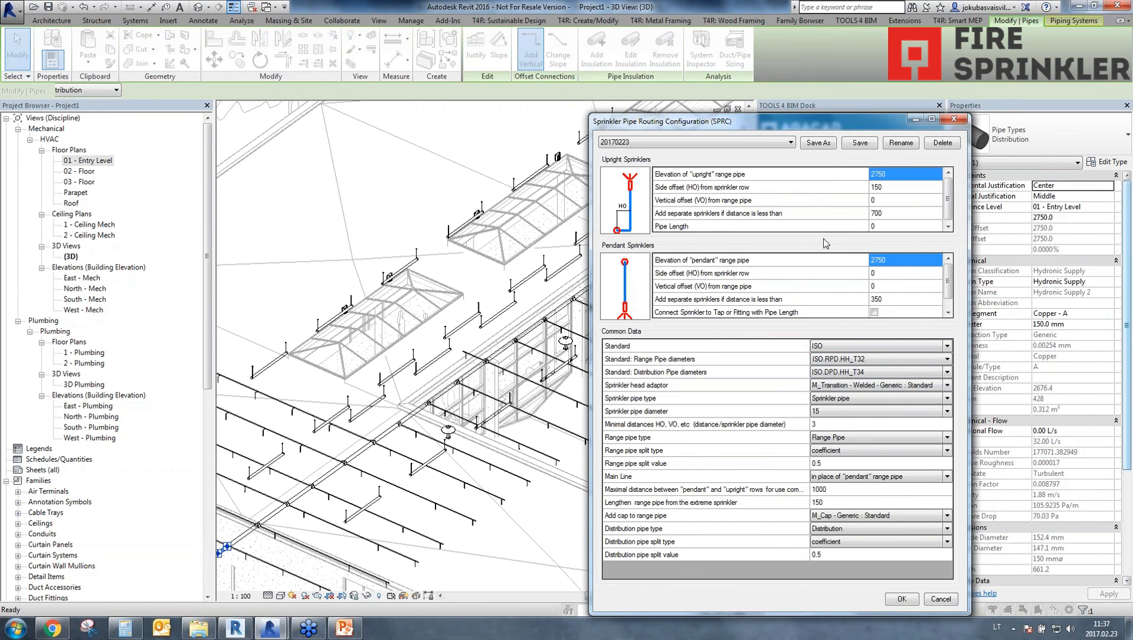
{"action": "left_click", "coordinate": [959, 124]}
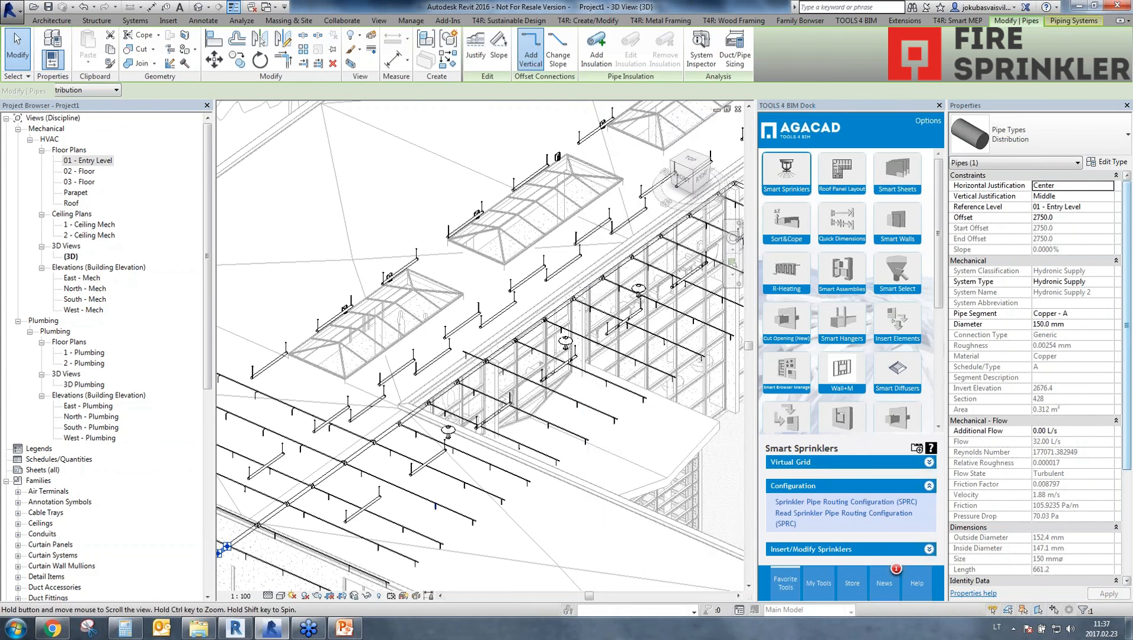
Select the short distribution pipe segment before the bend, across from the selected one, and open its type properties.
{"action": "middle_click_drag", "start_coordinate": [368, 423], "coordinate": [533, 308]}
{"action": "scroll", "coordinate": [285, 465], "scroll_direction": "up", "scroll_amount": 5}
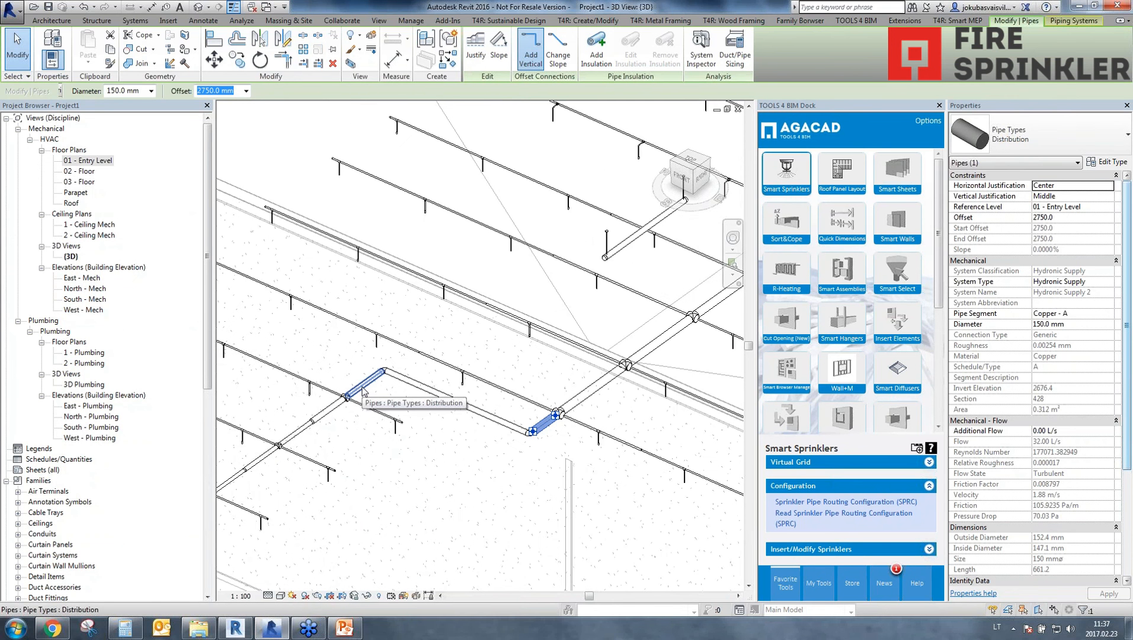
{"action": "left_click", "coordinate": [362, 388]}
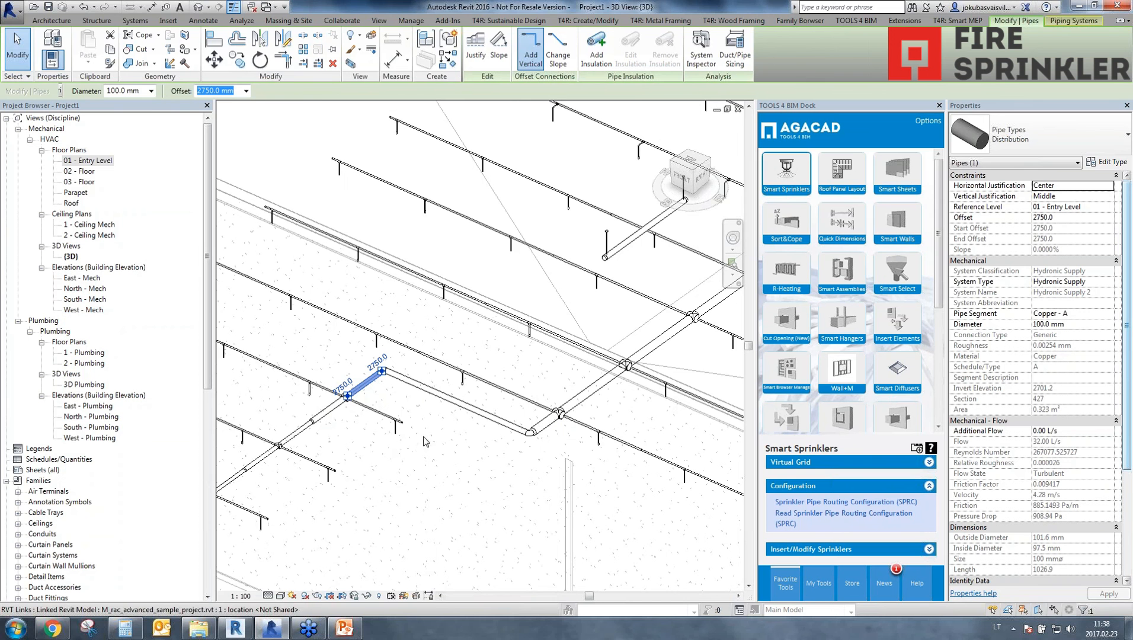
{"action": "left_click", "coordinate": [1114, 167]}
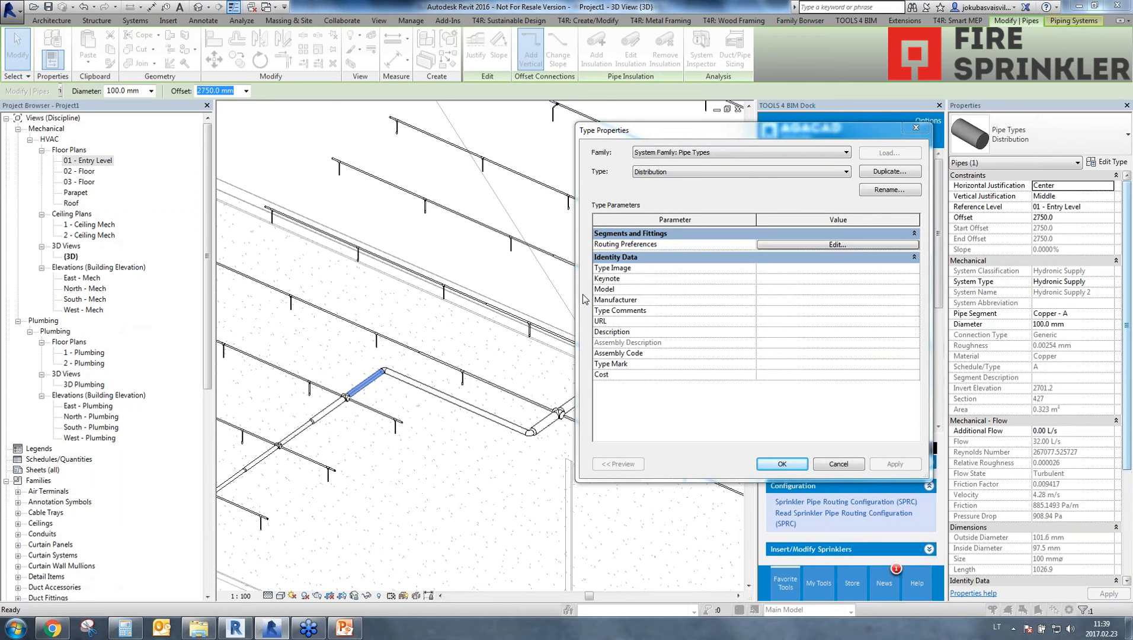
Switch to Windows Explorer and open the TOOLS 4 BIM folder in the user profile's AppData\Roaming on drive C.
{"action": "left_click", "coordinate": [199, 628]}
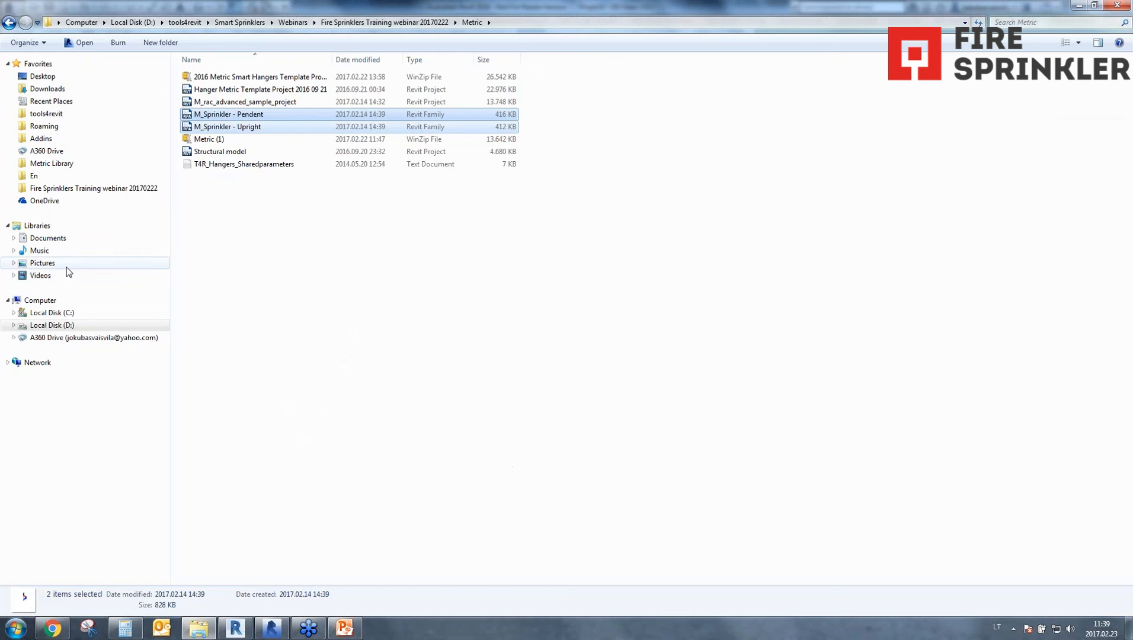
{"action": "left_click", "coordinate": [53, 313]}
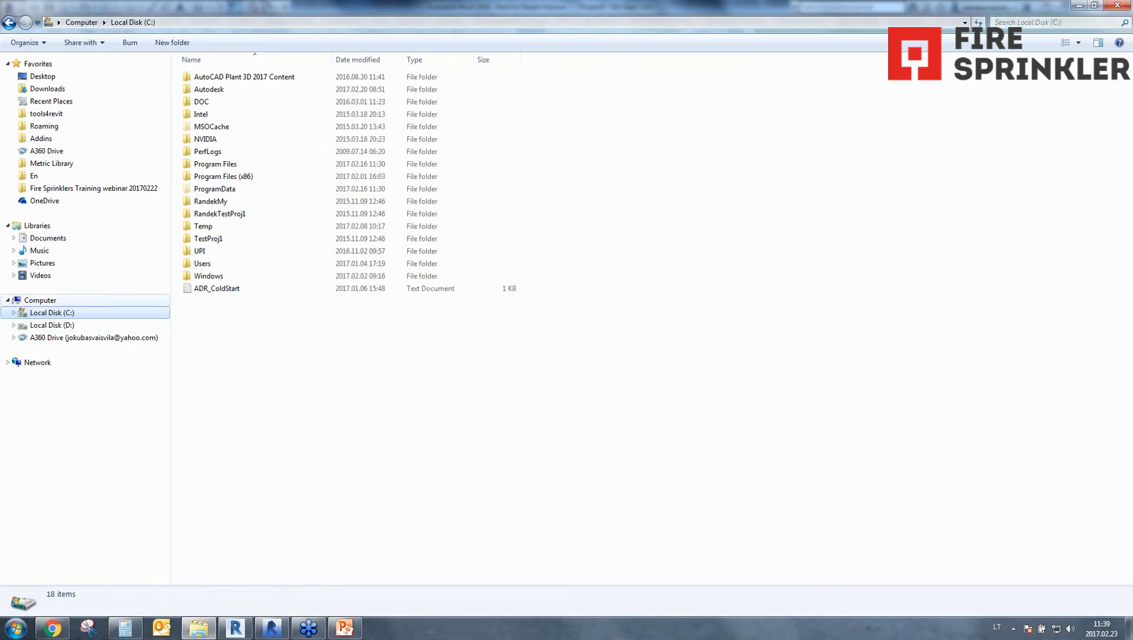
{"action": "double_click", "coordinate": [213, 266]}
{"action": "double_click", "coordinate": [208, 122]}
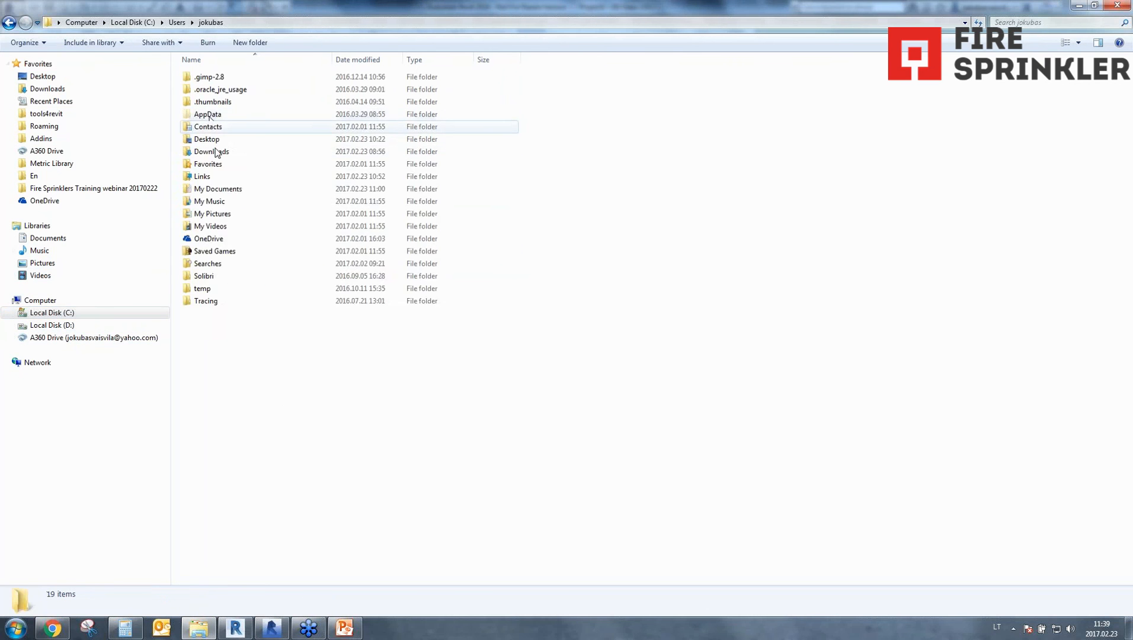
{"action": "double_click", "coordinate": [208, 116]}
{"action": "double_click", "coordinate": [208, 103]}
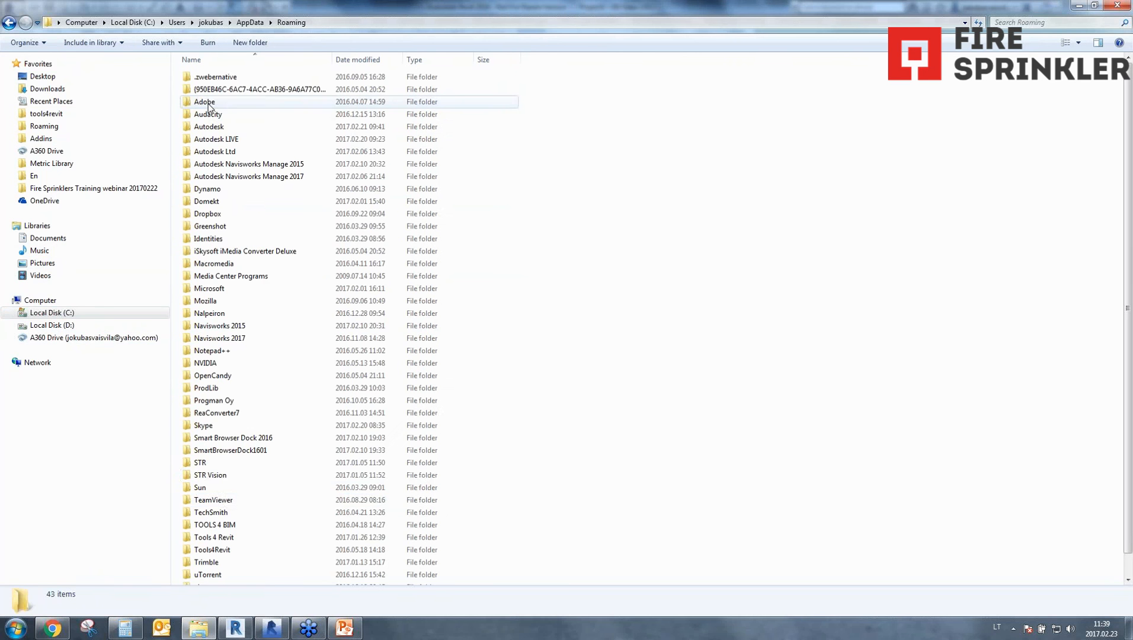
{"action": "left_click", "coordinate": [211, 475]}
{"action": "scroll", "coordinate": [225, 504], "scroll_direction": "down", "scroll_amount": 1}
{"action": "double_click", "coordinate": [225, 506]}
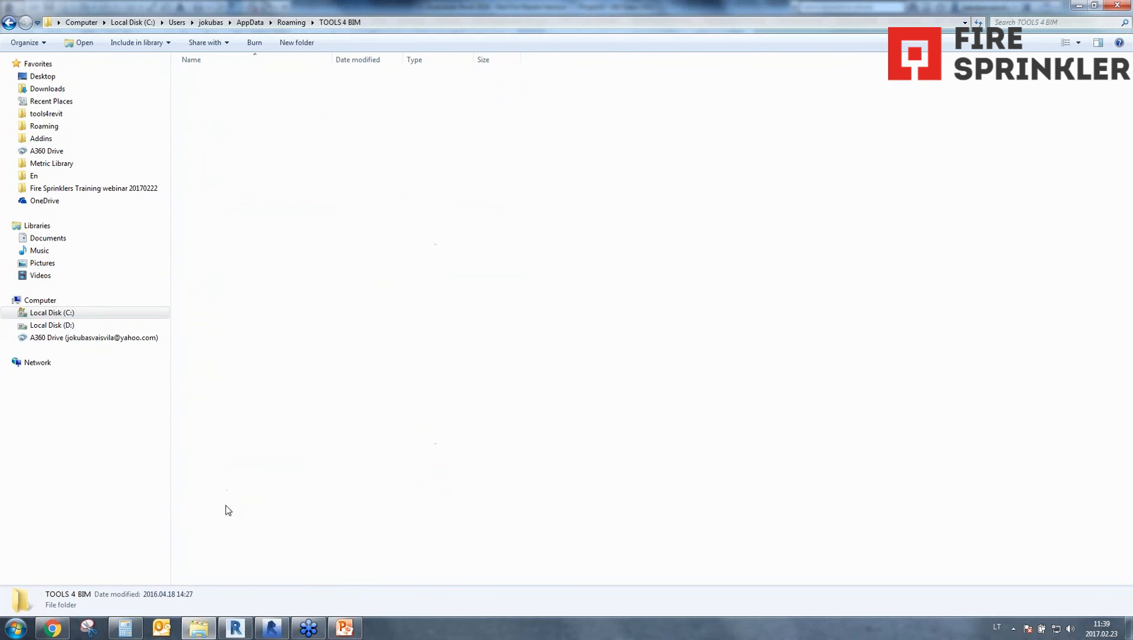
Open the Libraries folder of Smart Sprinklers 17.1.60509.0 inside the 2017 folder.
{"action": "double_click", "coordinate": [201, 101]}
{"action": "left_click", "coordinate": [218, 304]}
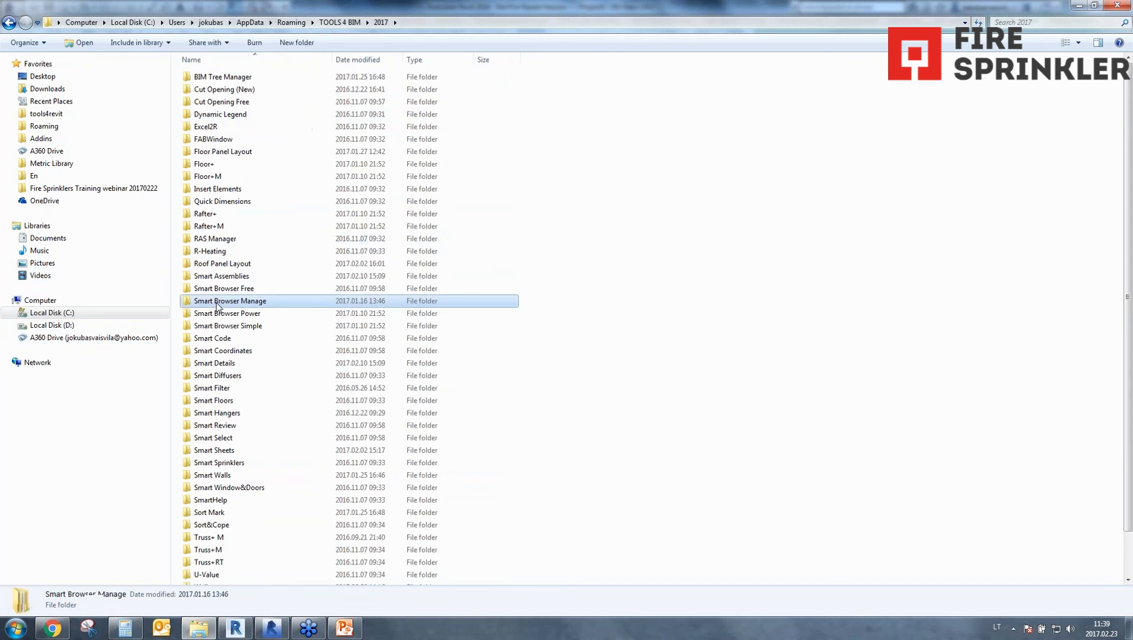
{"action": "left_click", "coordinate": [220, 313]}
{"action": "scroll", "coordinate": [252, 341], "scroll_direction": "down", "scroll_amount": 1}
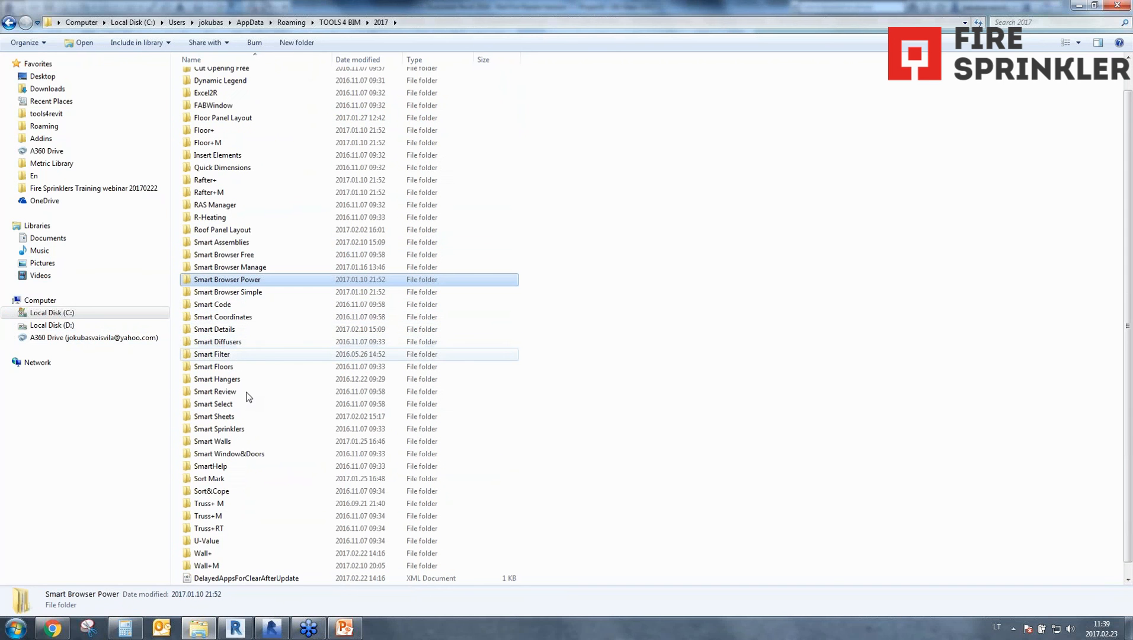
{"action": "double_click", "coordinate": [213, 429]}
{"action": "double_click", "coordinate": [217, 78]}
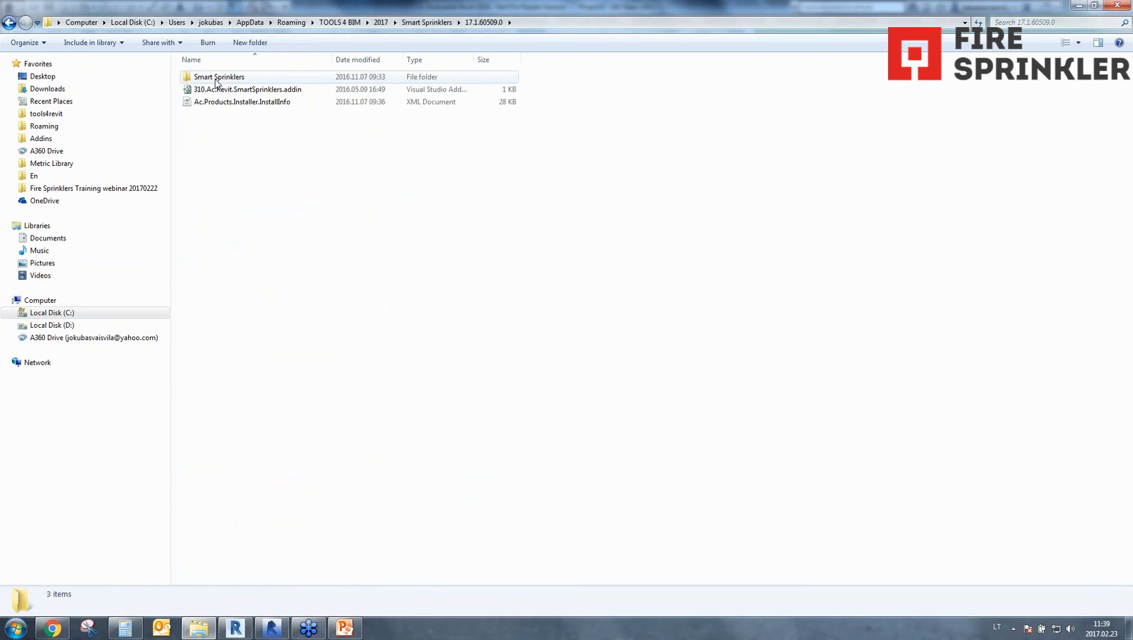
{"action": "double_click", "coordinate": [217, 79]}
{"action": "double_click", "coordinate": [215, 79]}
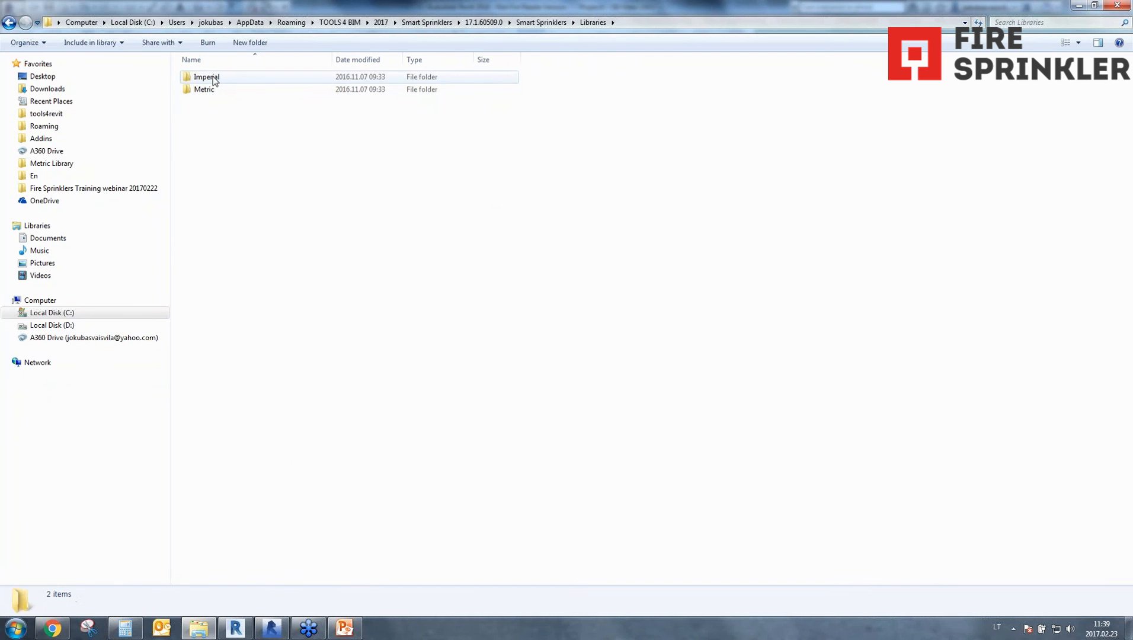
Look through the Metric library's STD standards, including ISO, and its DC folder, then return to Libraries.
{"action": "double_click", "coordinate": [204, 89]}
{"action": "double_click", "coordinate": [202, 90]}
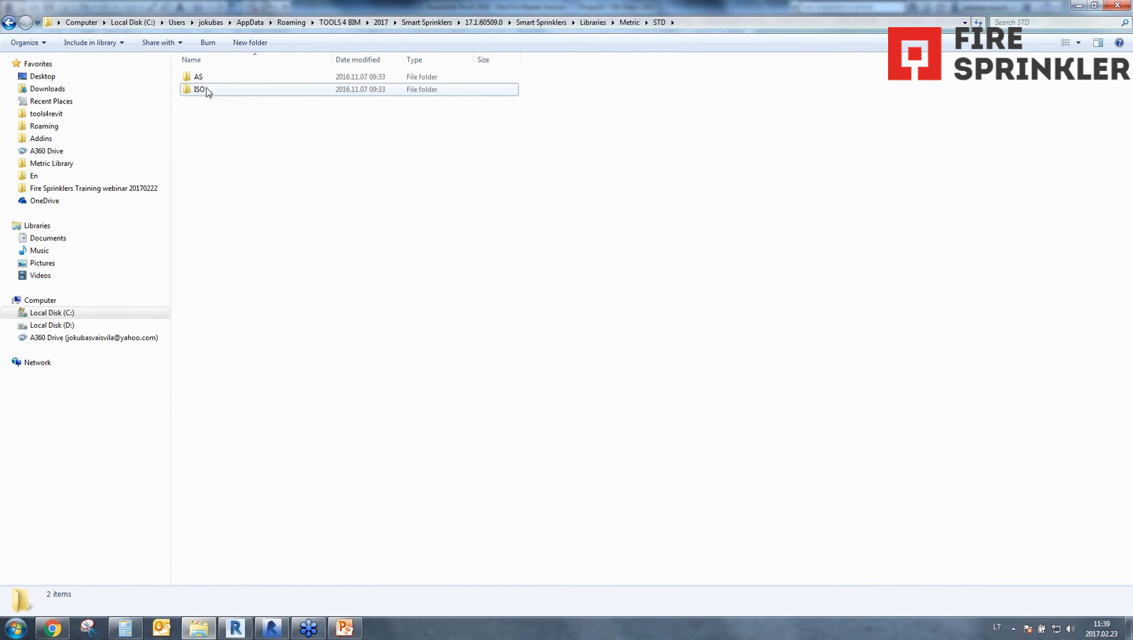
{"action": "double_click", "coordinate": [200, 89]}
{"action": "left_click", "coordinate": [207, 92]}
{"action": "key", "text": "BackSpace"}
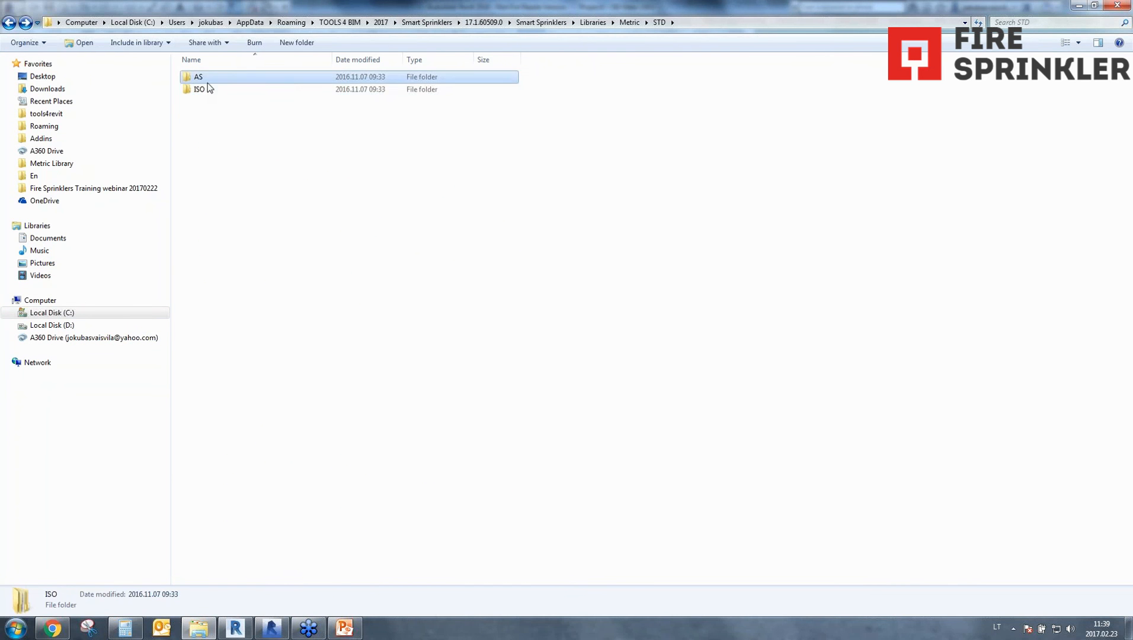
{"action": "key", "text": "BackSpace"}
{"action": "double_click", "coordinate": [206, 77]}
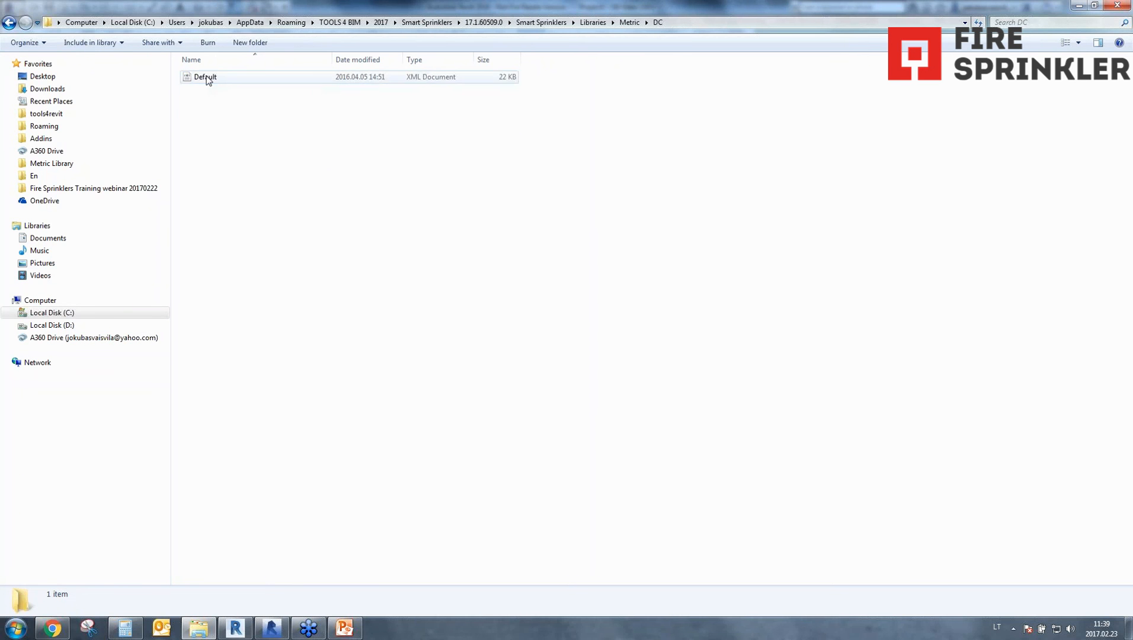
{"action": "key", "text": "BackSpace"}
{"action": "key", "text": "BackSpace"}
Open the RPD folder of the NFPA standard under STD in the Imperial library.
{"action": "left_click", "coordinate": [209, 78]}
{"action": "double_click", "coordinate": [210, 79]}
{"action": "double_click", "coordinate": [207, 89]}
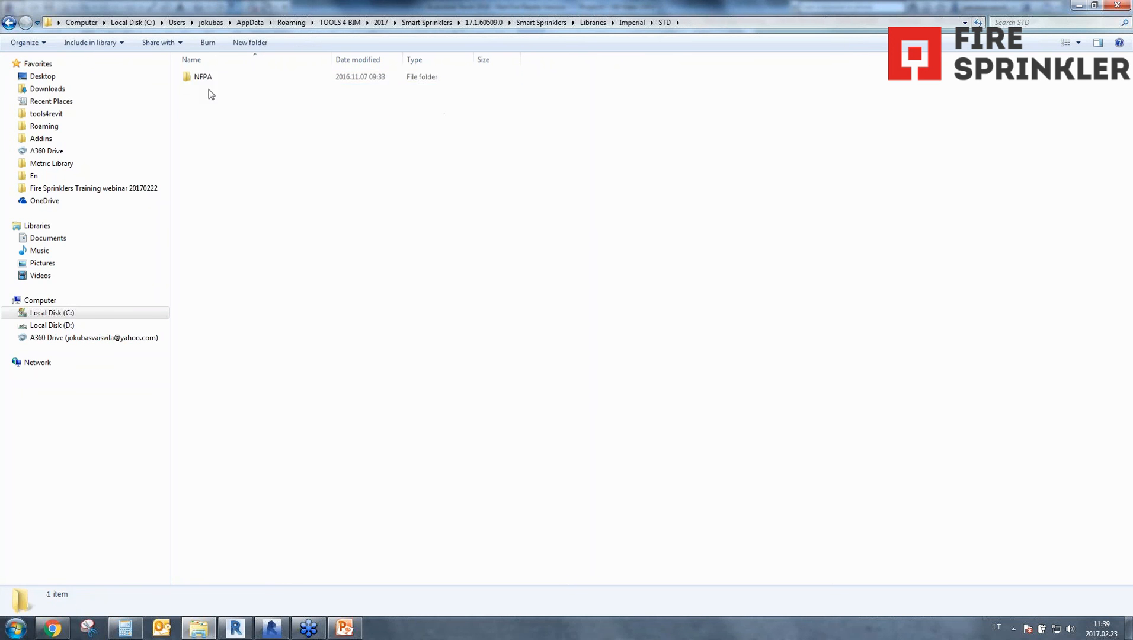
{"action": "left_click", "coordinate": [203, 77]}
{"action": "double_click", "coordinate": [203, 77]}
{"action": "double_click", "coordinate": [212, 92]}
Open the NFPA.RPD.OH_Copper_T23.5.3.4 text file and highlight its Side and Centre range pipe diameter rows.
{"action": "left_click_drag", "start_coordinate": [266, 253], "coordinate": [189, 66]}
{"action": "left_click", "coordinate": [258, 203]}
{"action": "double_click", "coordinate": [249, 152]}
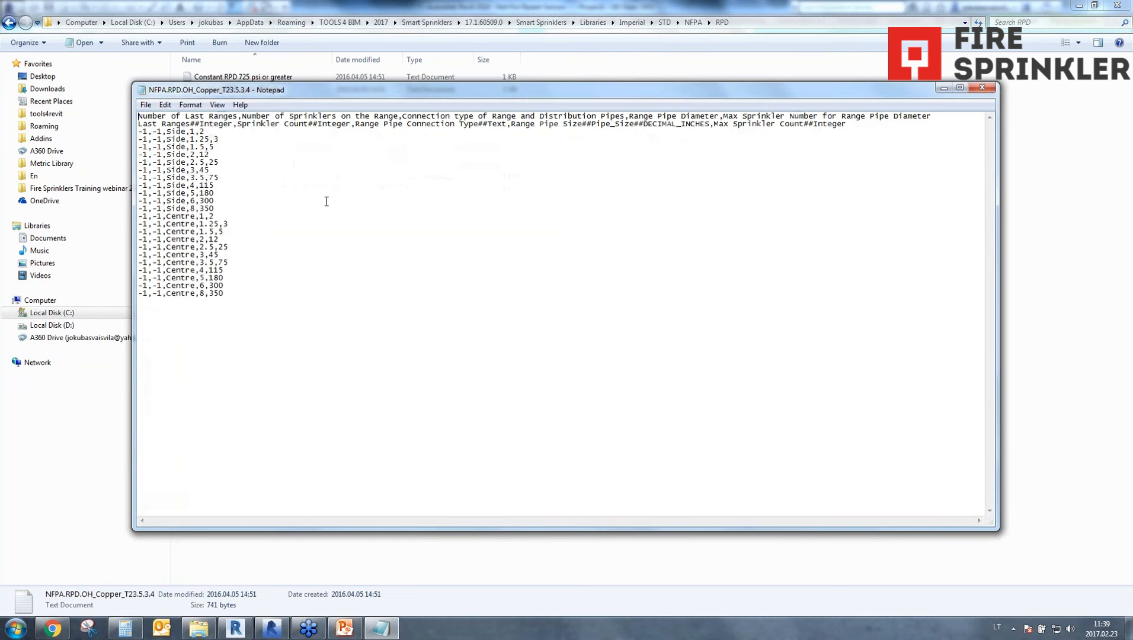
{"action": "left_click_drag", "start_coordinate": [168, 131], "coordinate": [190, 139]}
{"action": "left_click", "coordinate": [191, 132]}
{"action": "double_click", "coordinate": [202, 131]}
{"action": "left_click_drag", "start_coordinate": [186, 139], "coordinate": [257, 302]}
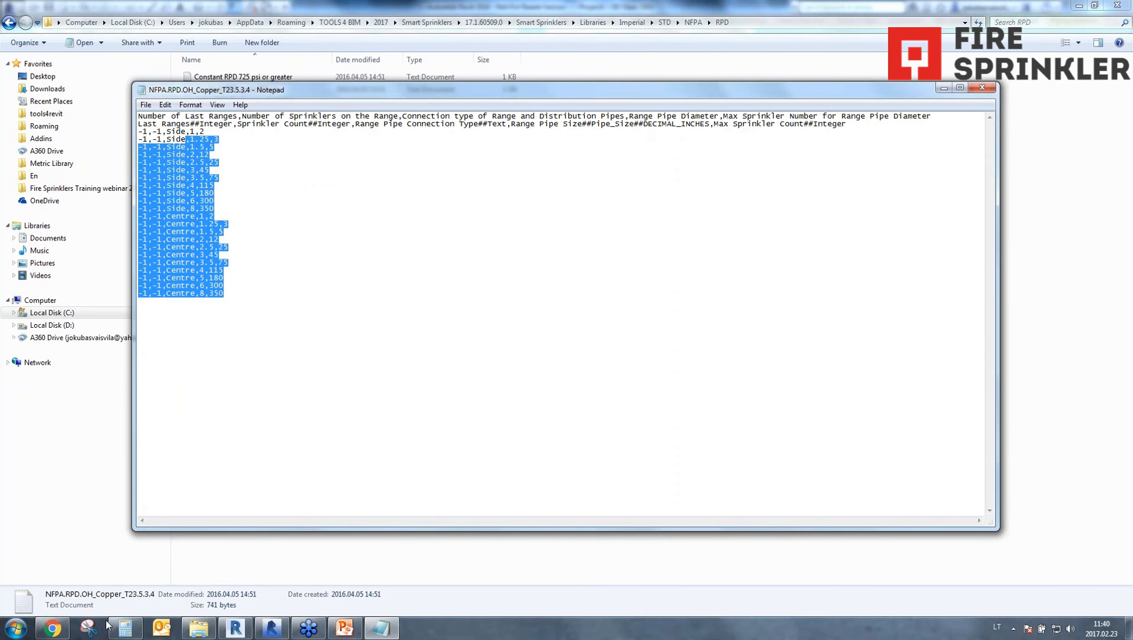
Return to Windows Explorer and open the Smart Sprinklers folder under tools4revit on drive D.
{"action": "left_click", "coordinate": [197, 630]}
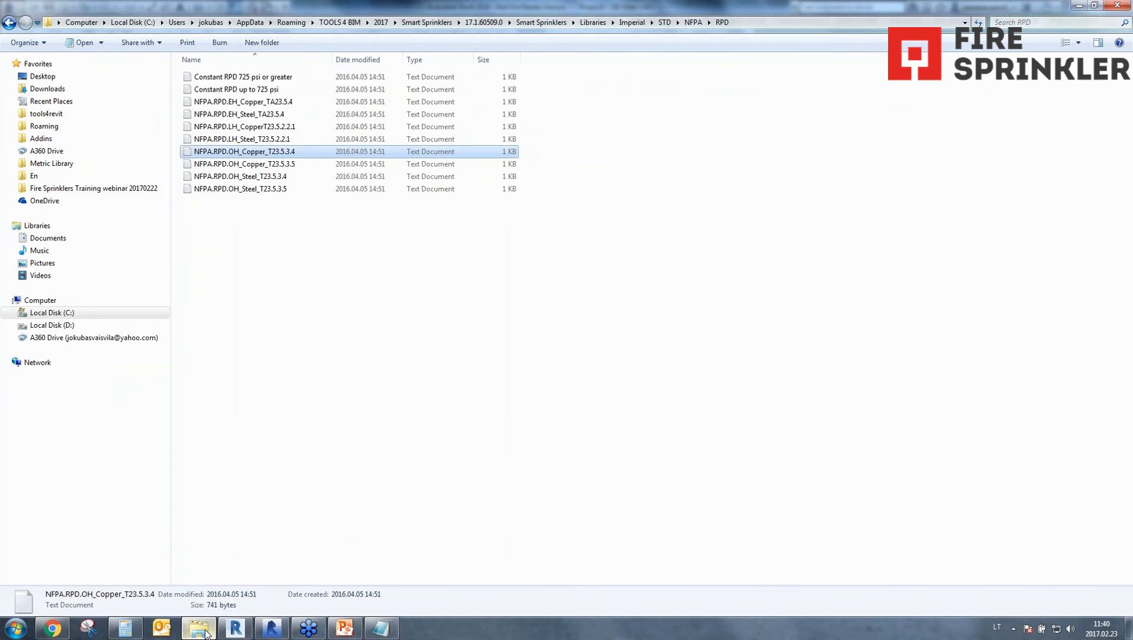
{"action": "left_click", "coordinate": [199, 630]}
{"action": "left_click", "coordinate": [199, 629]}
{"action": "middle_click", "coordinate": [203, 634]}
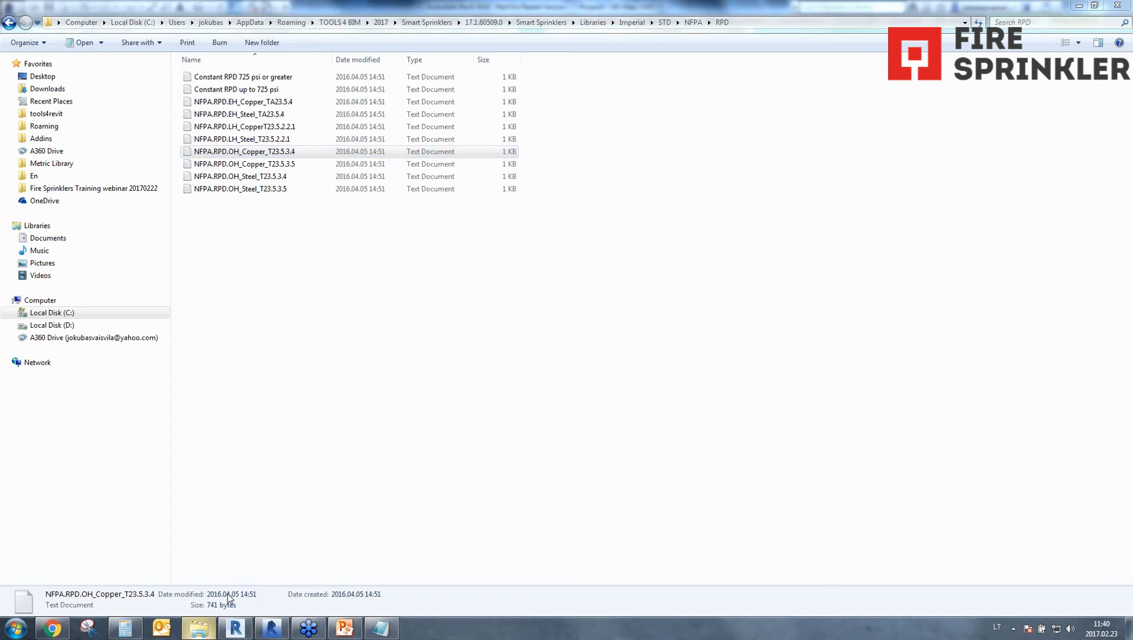
{"action": "left_click", "coordinate": [64, 325]}
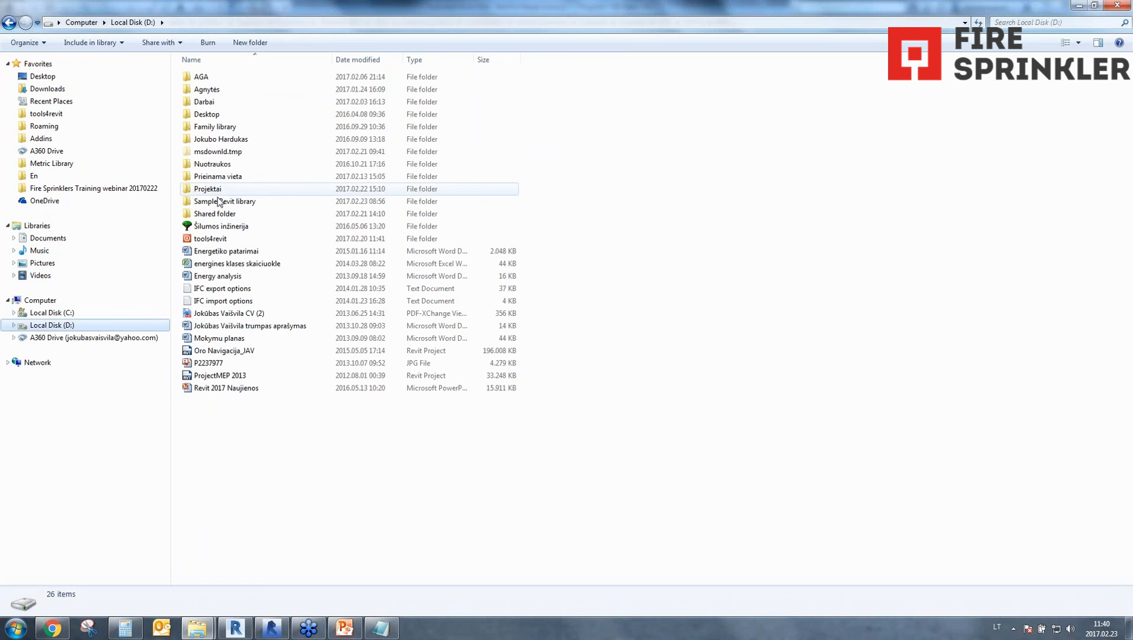
{"action": "double_click", "coordinate": [214, 239]}
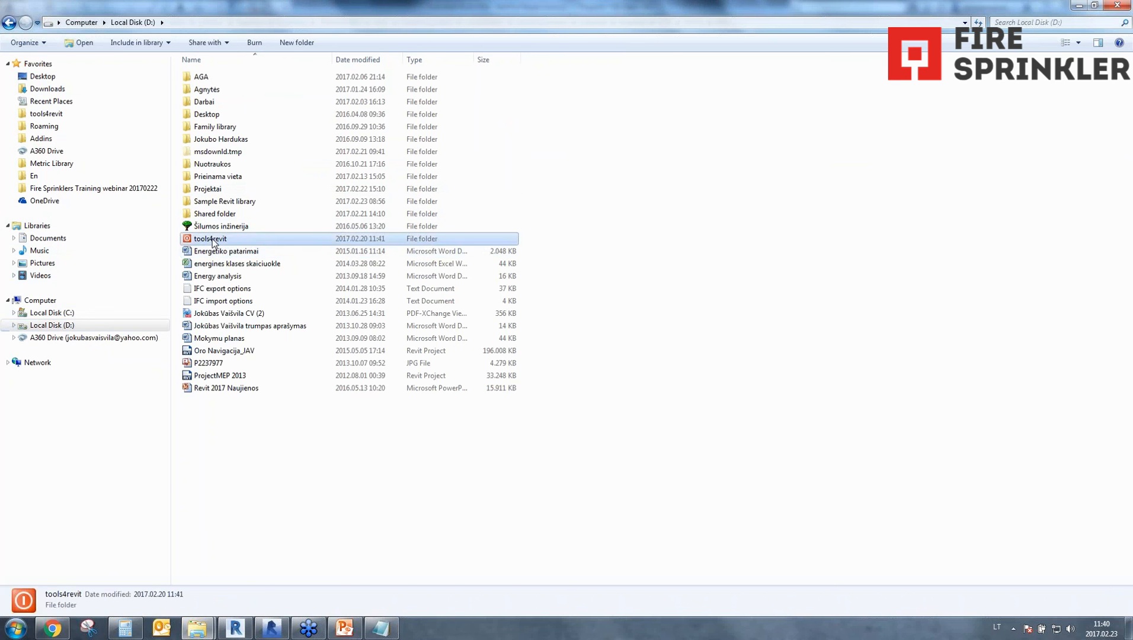
{"action": "double_click", "coordinate": [219, 351]}
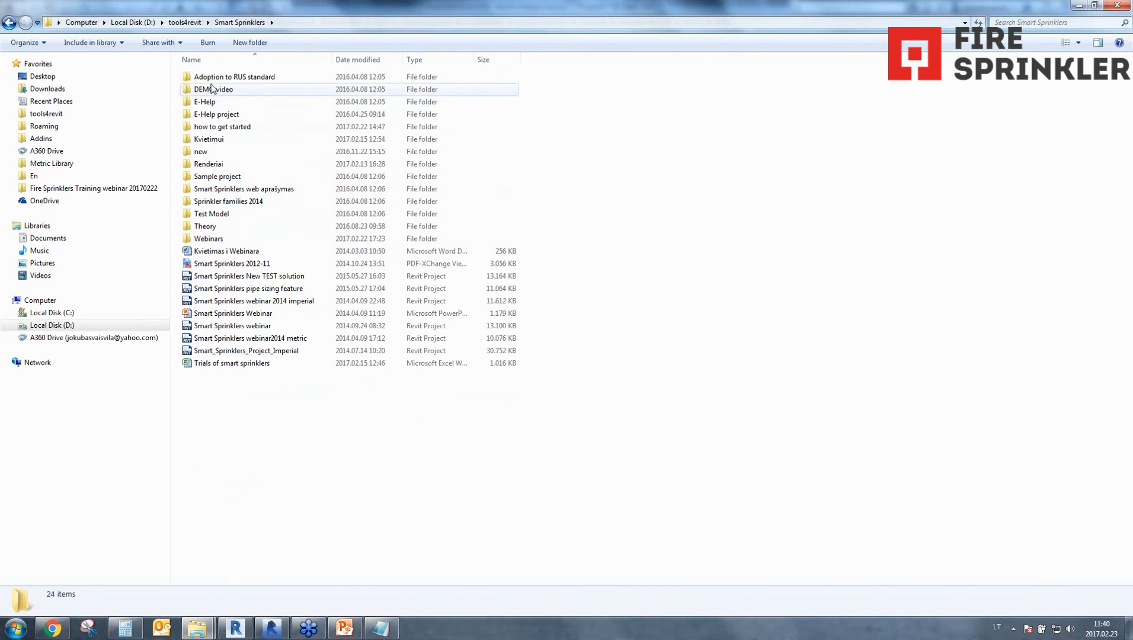
Check the Test Model folder, then open the ISO1 picture from the Theory folder to view the range pipe diameter table.
{"action": "double_click", "coordinate": [211, 217]}
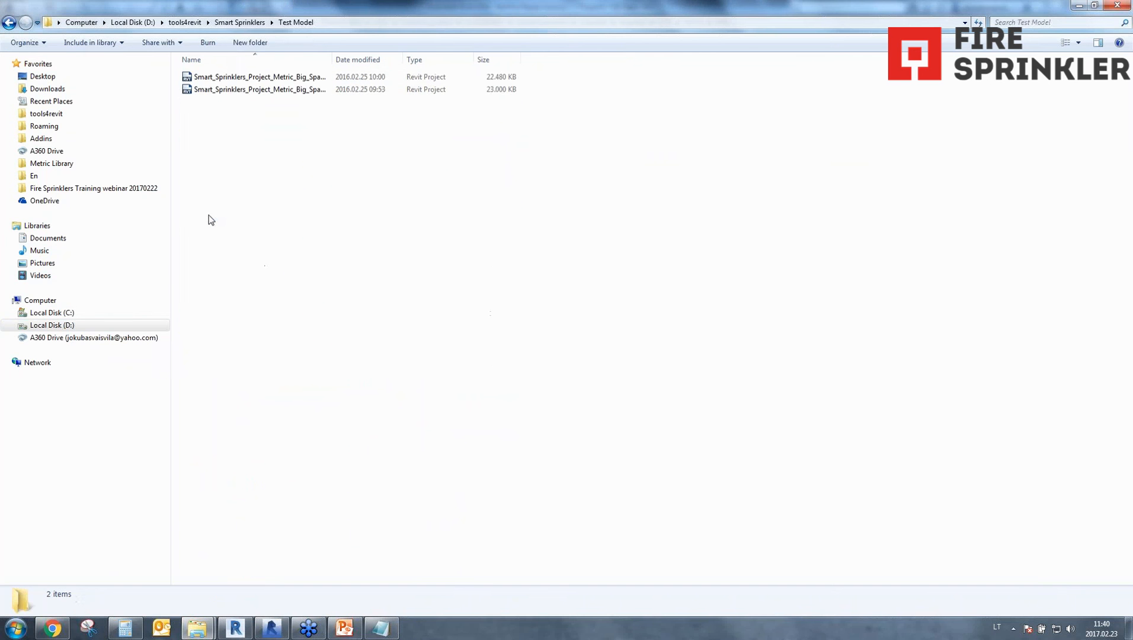
{"action": "key", "text": "BackSpace"}
{"action": "double_click", "coordinate": [210, 226]}
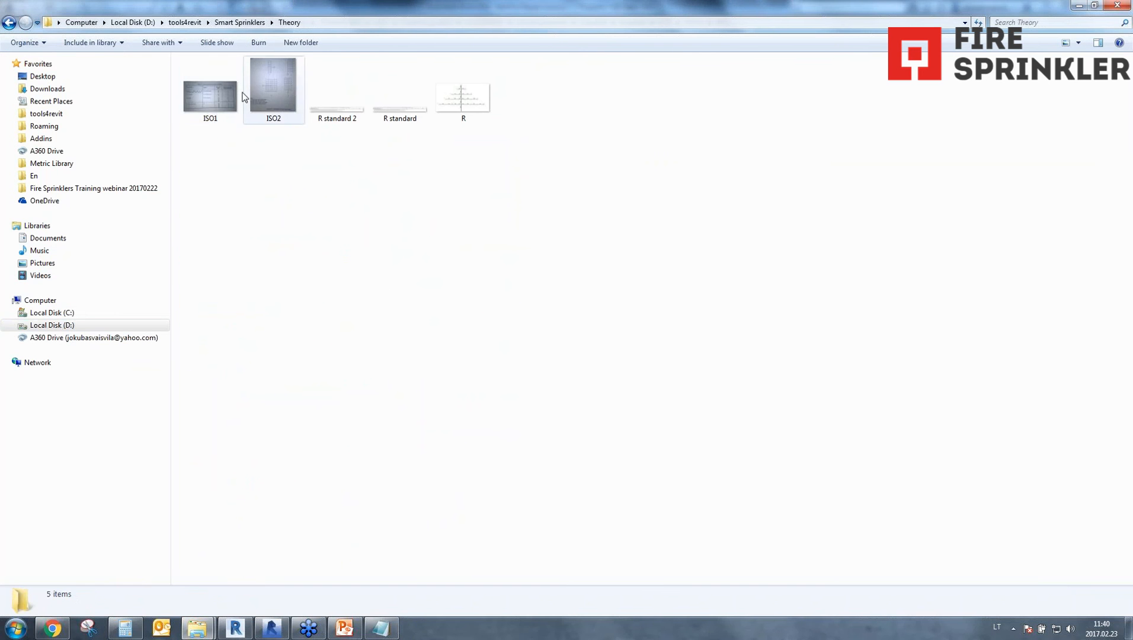
{"action": "double_click", "coordinate": [210, 98]}
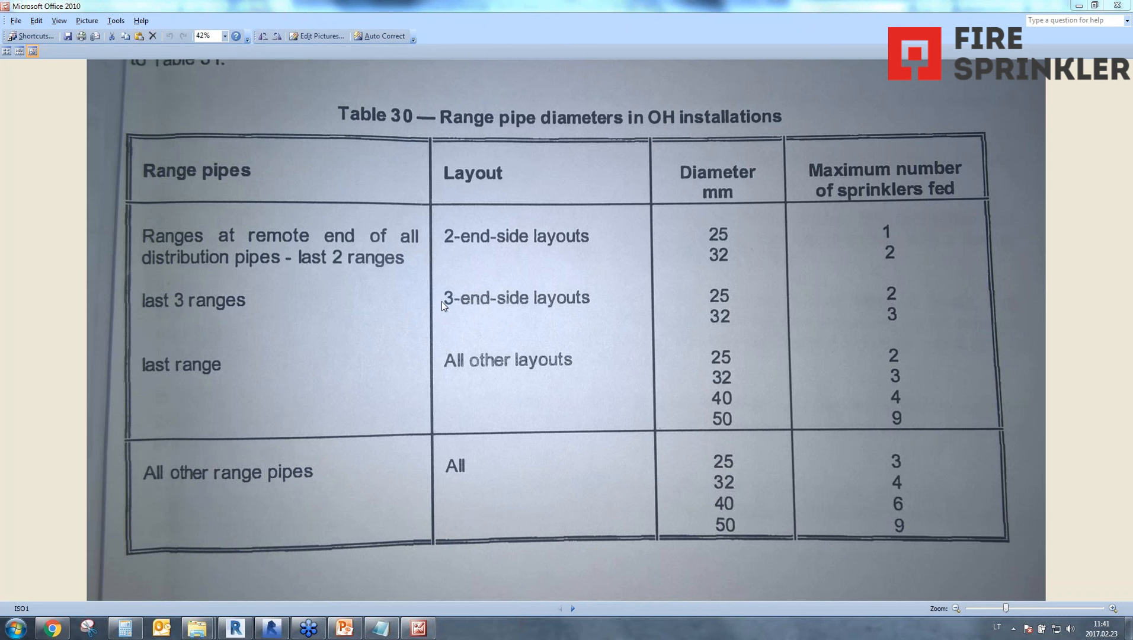
Switch back to Revit, close the type properties, and examine the distribution pipe run up to its far bend.
{"action": "left_click", "coordinate": [269, 633]}
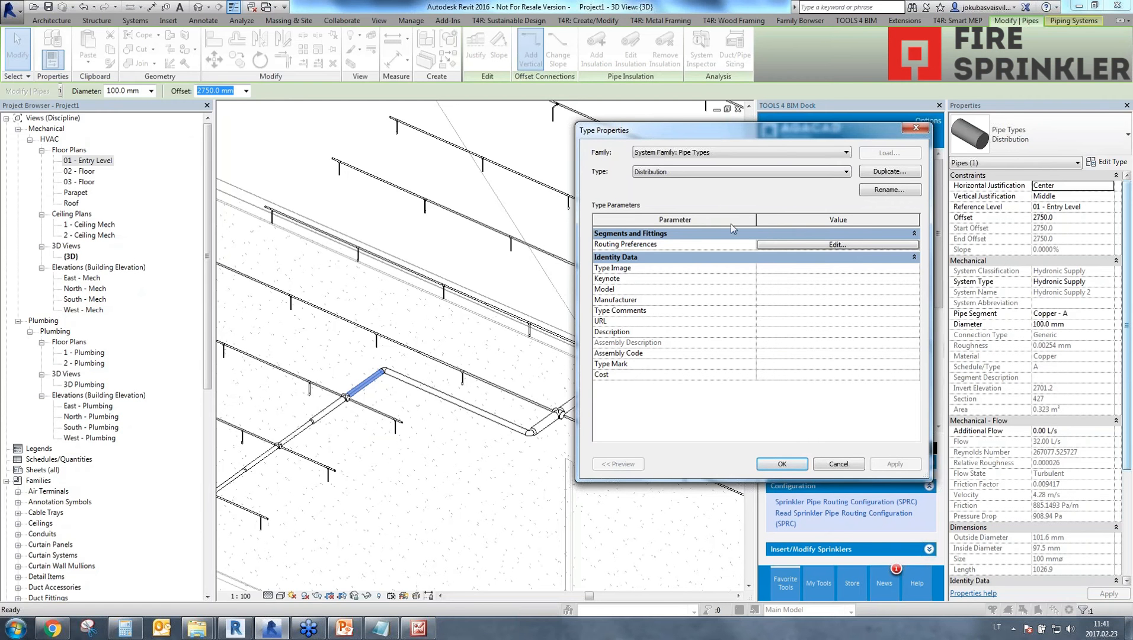
{"action": "left_click", "coordinate": [917, 128]}
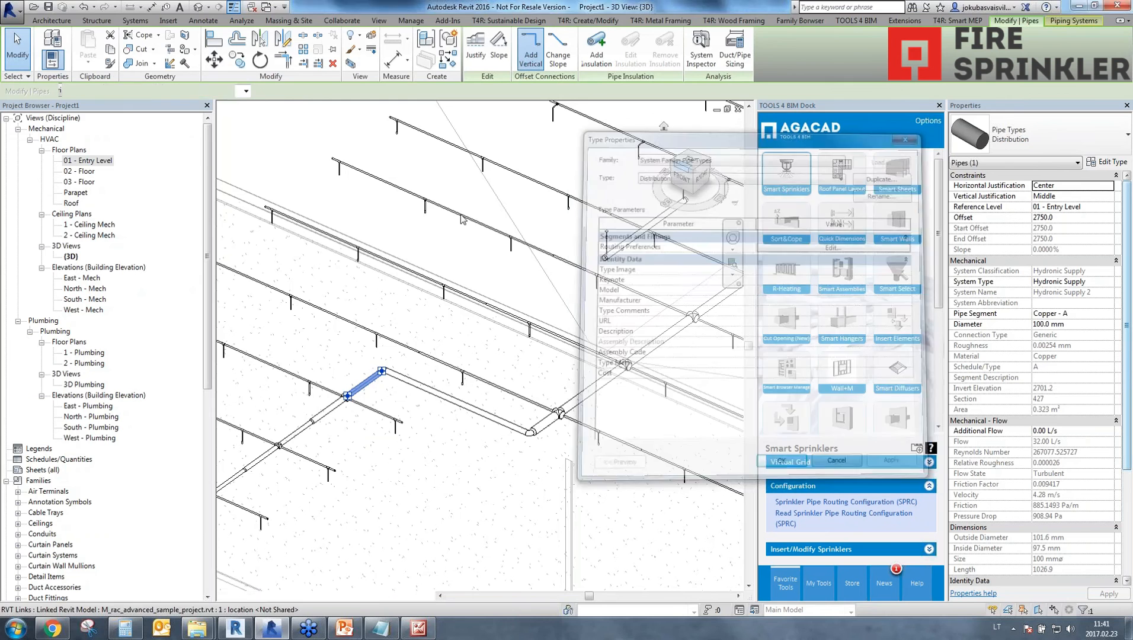
{"action": "scroll", "coordinate": [472, 497], "scroll_direction": "down", "scroll_amount": 5}
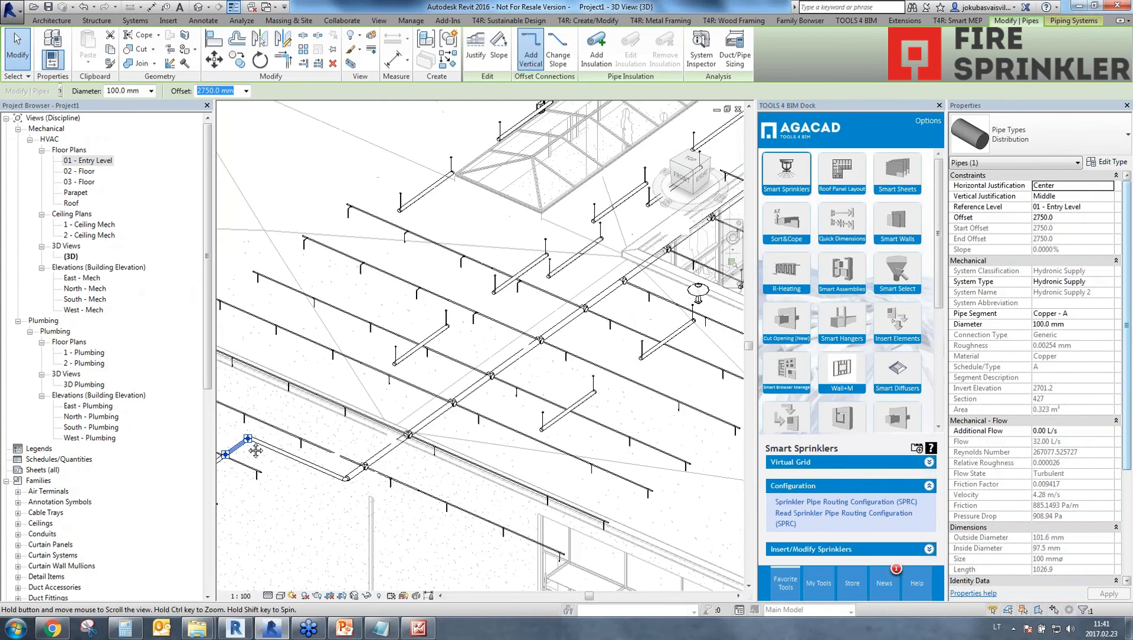
{"action": "scroll", "coordinate": [529, 407], "scroll_direction": "up", "scroll_amount": 5}
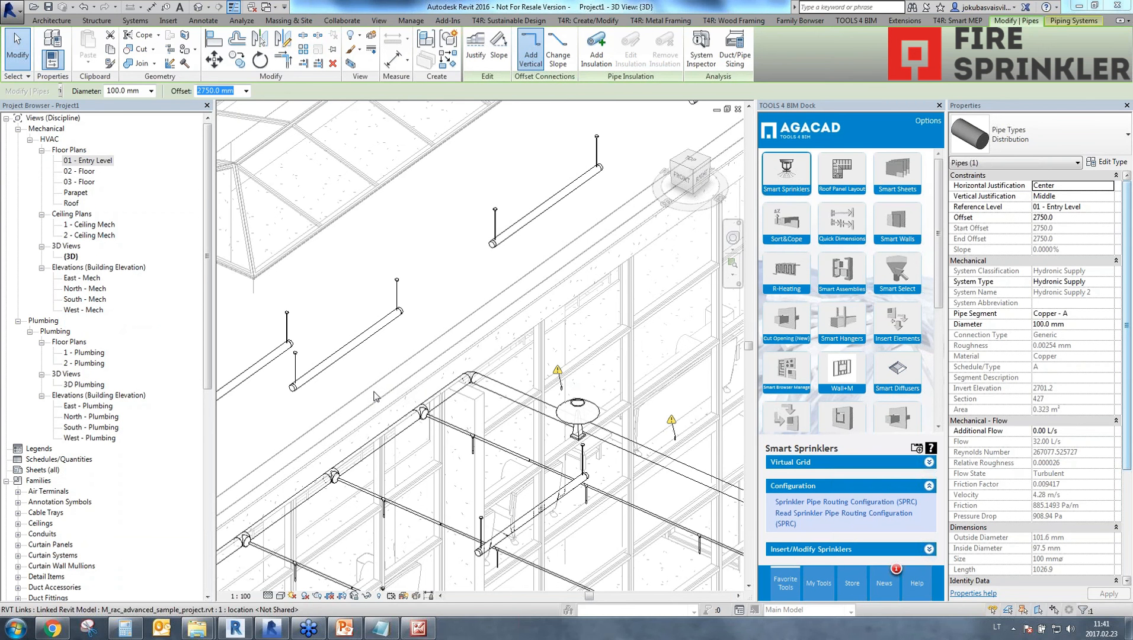
Switch to the RPD folder in Windows Explorer and go up to the Smart Sprinklers Libraries folder, displaying its full path.
{"action": "left_click", "coordinate": [382, 628]}
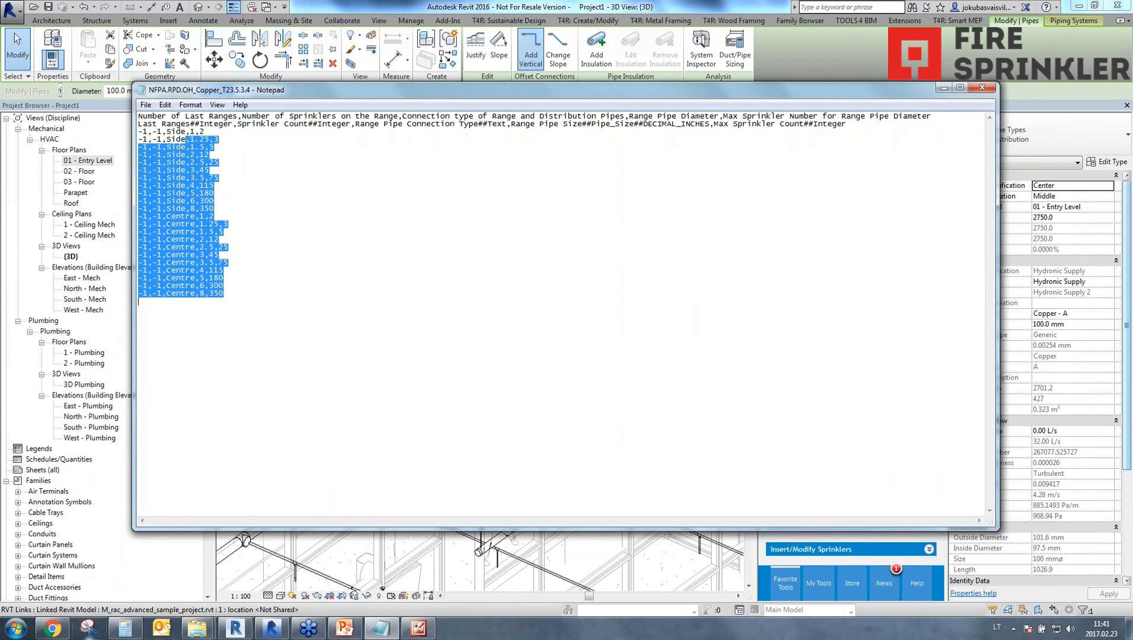
{"action": "mouse_move", "coordinate": [197, 629]}
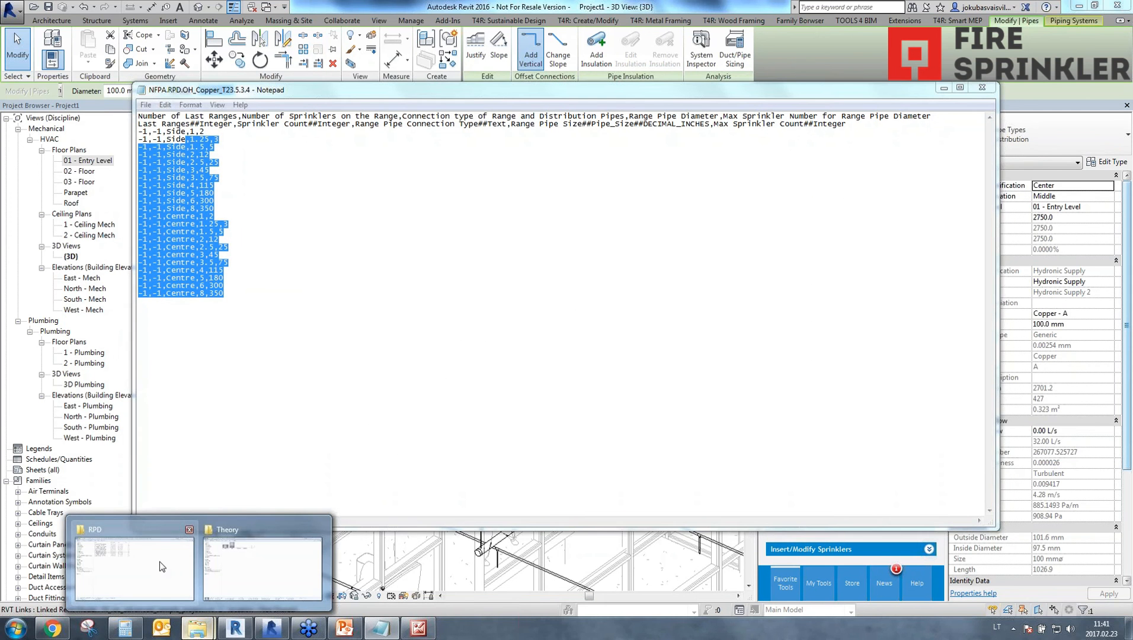
{"action": "left_click", "coordinate": [160, 561]}
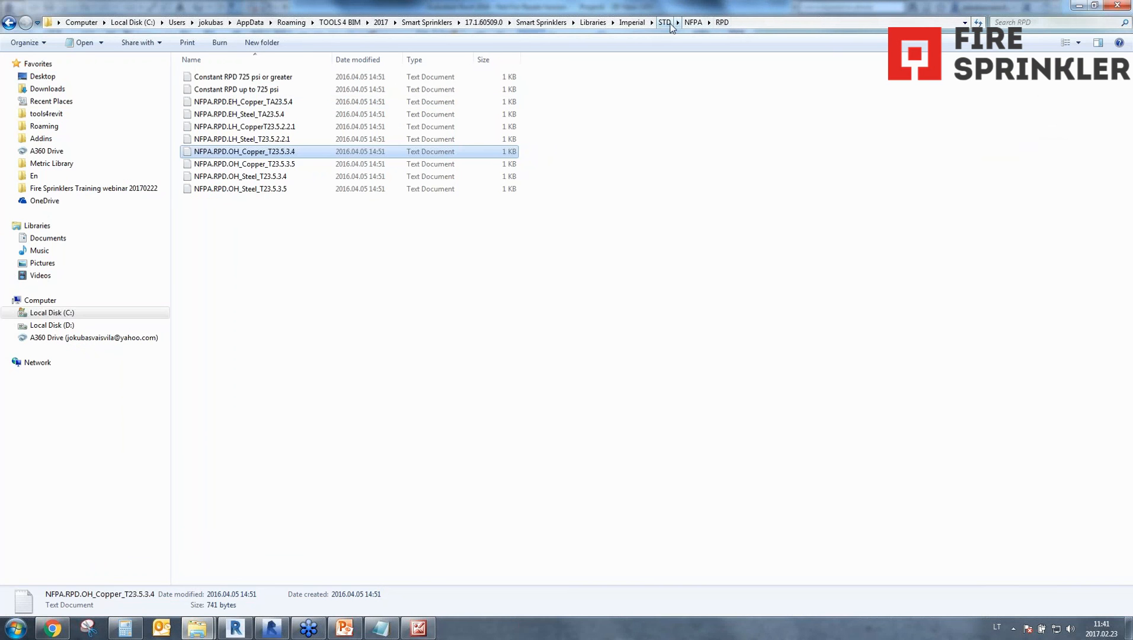
{"action": "left_click", "coordinate": [688, 24]}
{"action": "left_click", "coordinate": [666, 25]}
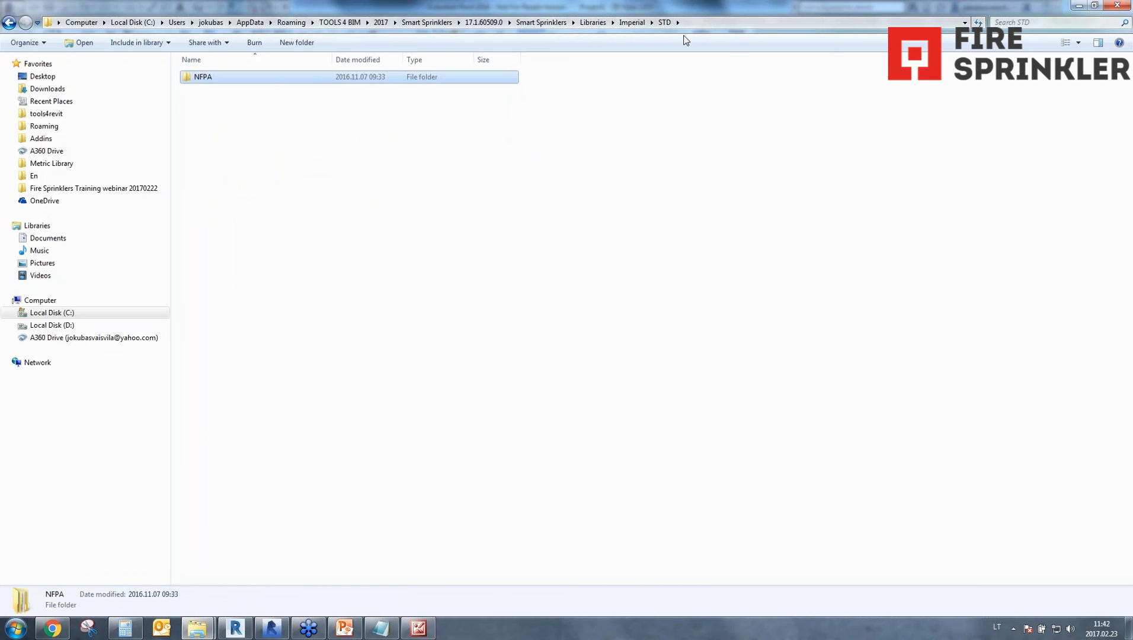
{"action": "left_click", "coordinate": [596, 24]}
{"action": "left_click", "coordinate": [638, 22]}
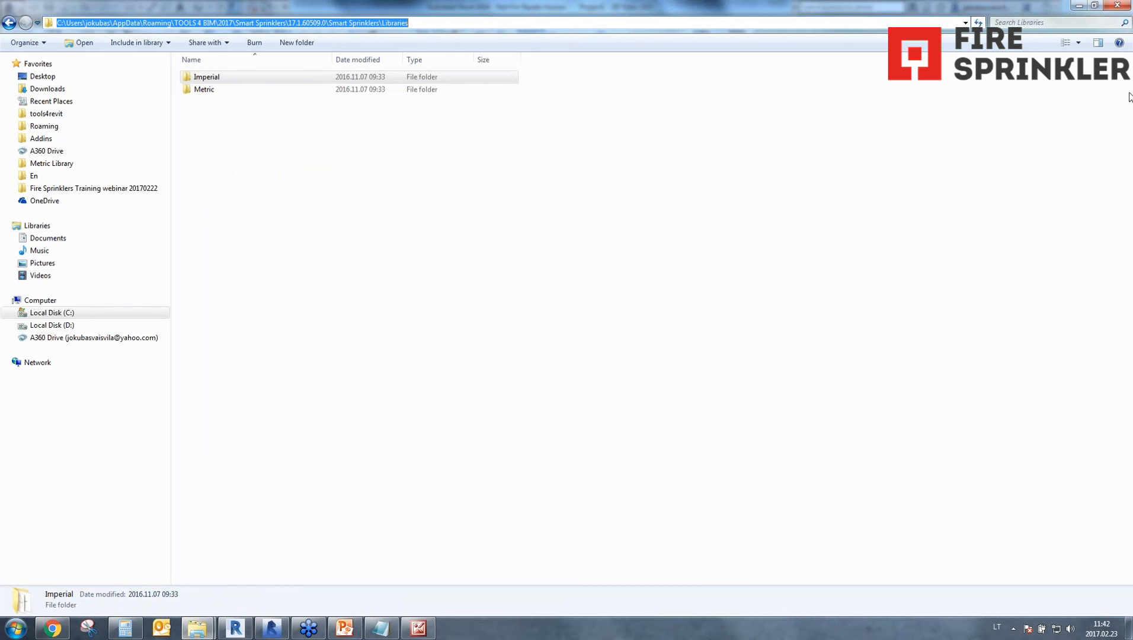
{"action": "left_click", "coordinate": [1122, 23]}
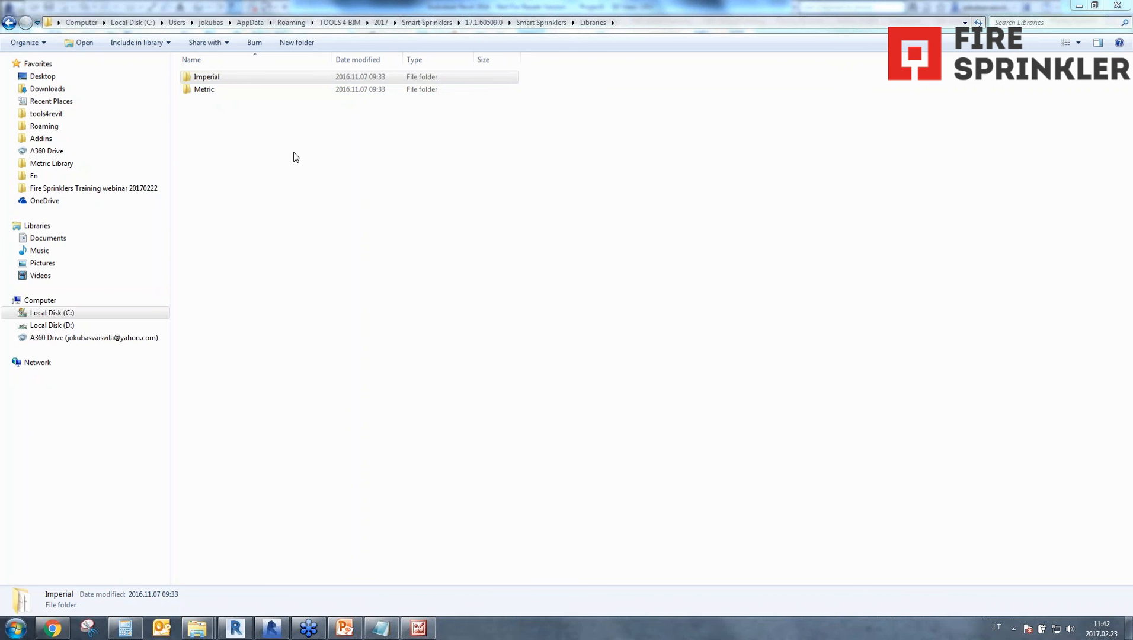
Look through the Metric library's DC folder and its STD, ISO and RPD subfolders, ending in the ISO folder.
{"action": "double_click", "coordinate": [224, 90]}
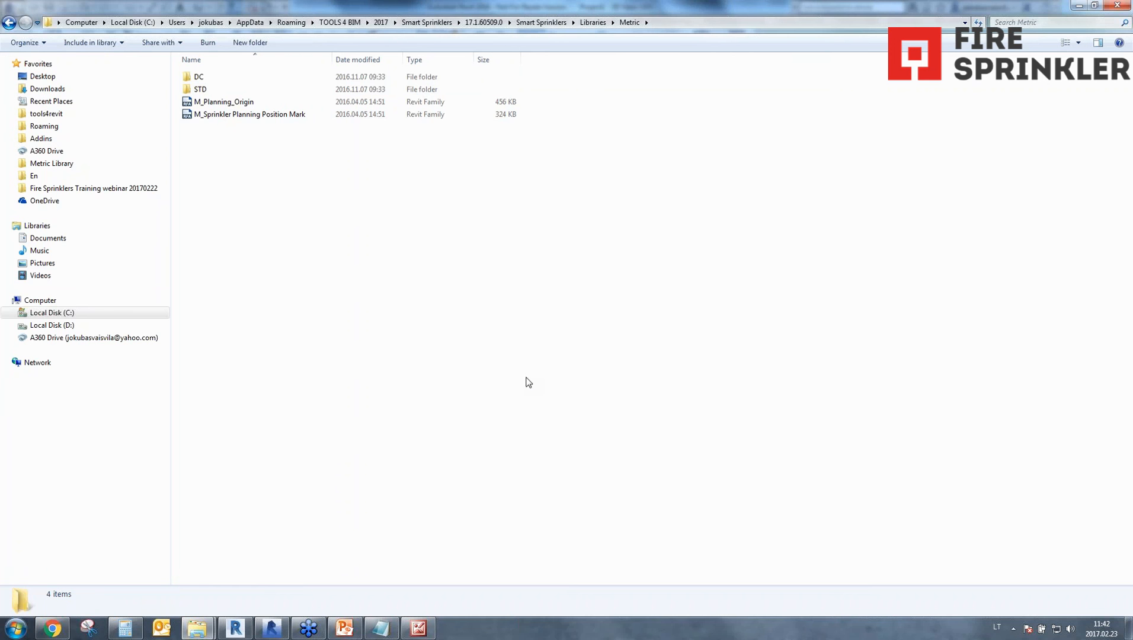
{"action": "double_click", "coordinate": [199, 77]}
{"action": "left_click", "coordinate": [9, 22]}
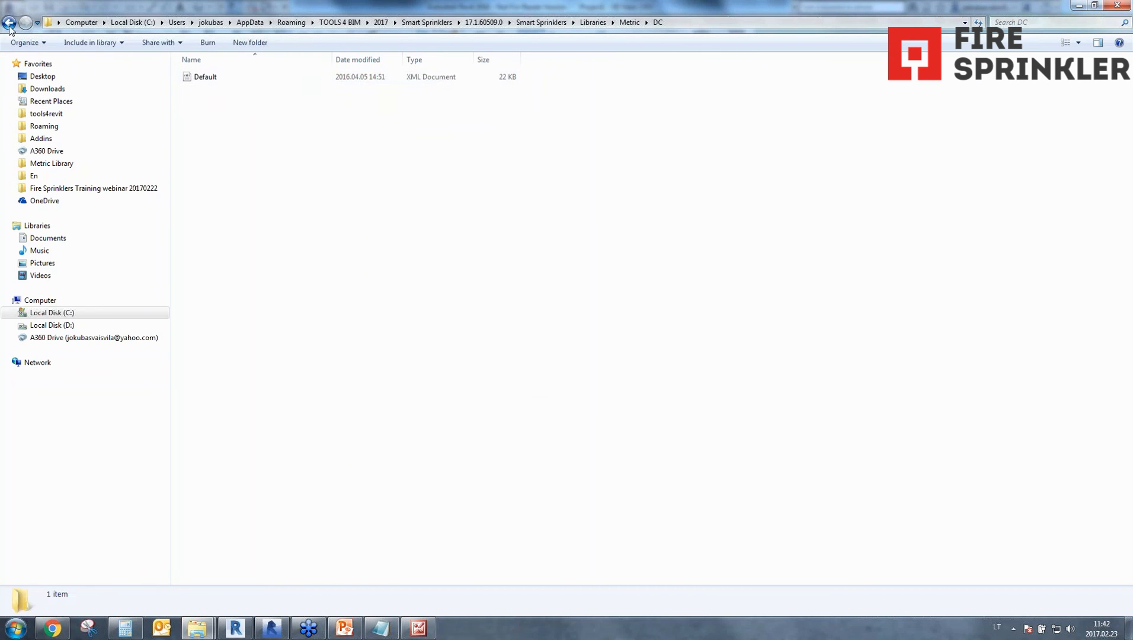
{"action": "double_click", "coordinate": [201, 90]}
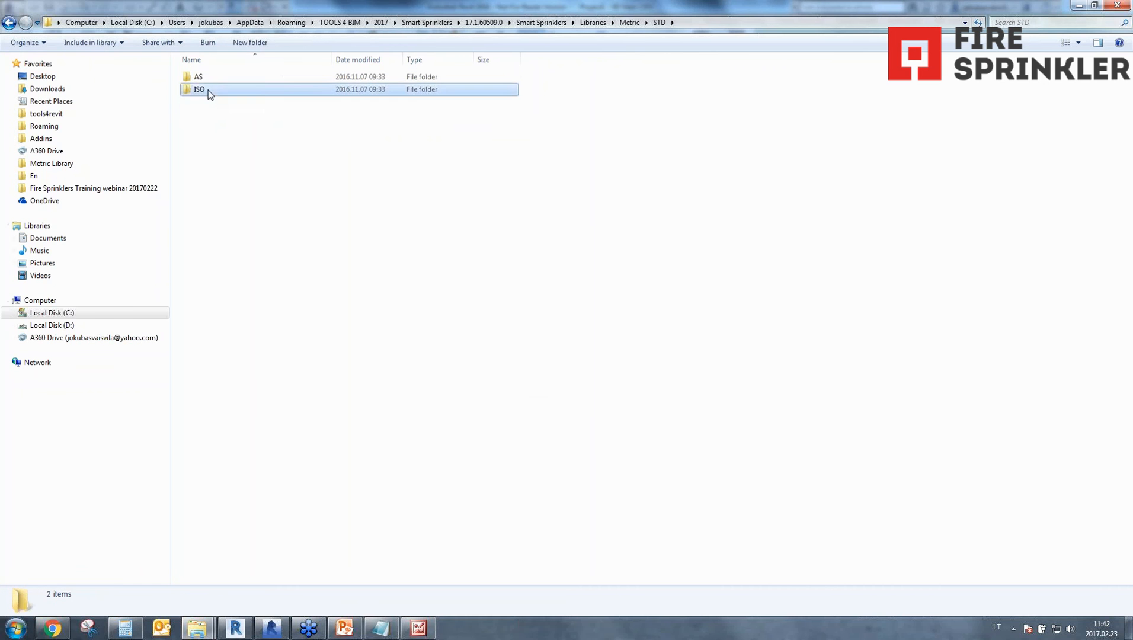
{"action": "double_click", "coordinate": [210, 93]}
{"action": "double_click", "coordinate": [210, 93]}
{"action": "key", "text": "BackSpace"}
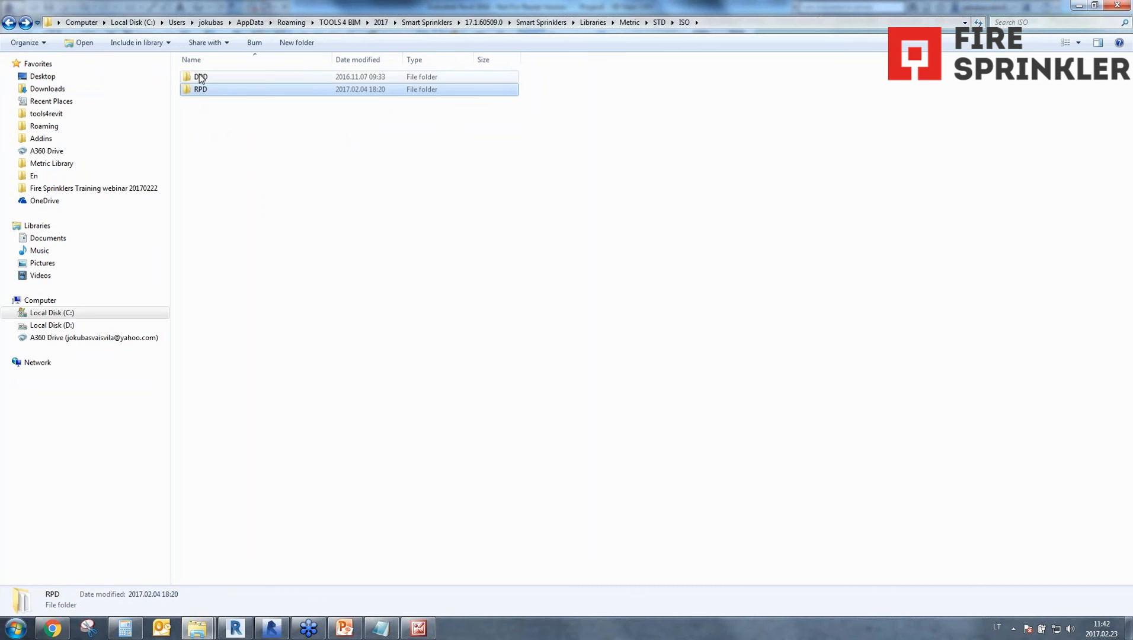
Open the ISO.DPD.LH_T27 text file from the DPD folder, highlight its Side and Centre distribution pipe rows, and close it.
{"action": "double_click", "coordinate": [202, 77]}
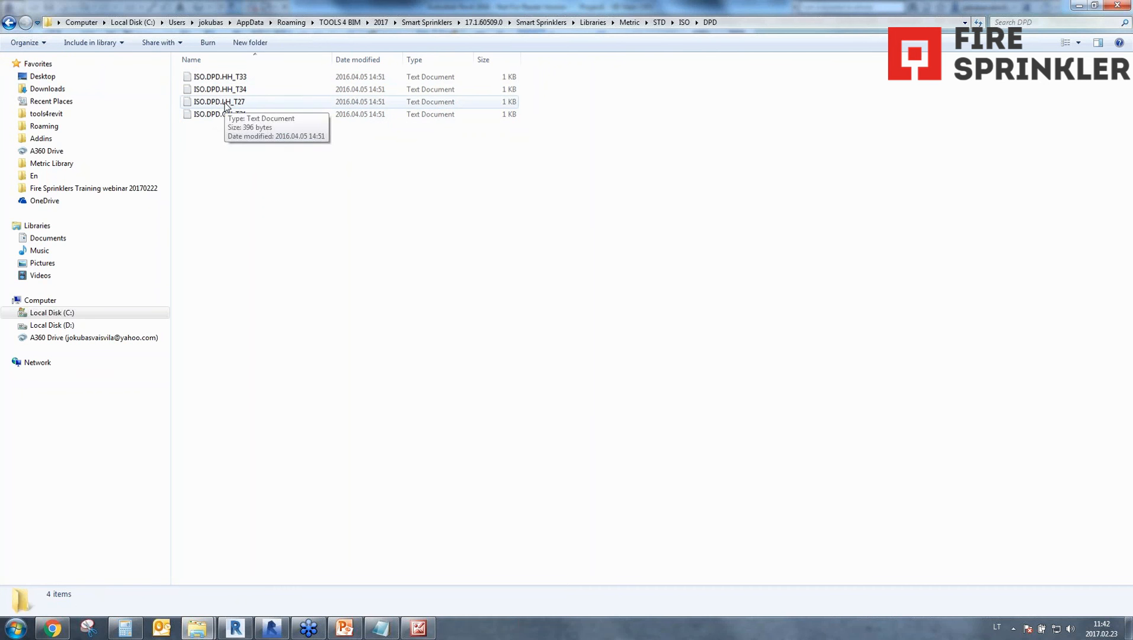
{"action": "double_click", "coordinate": [225, 102]}
{"action": "double_click", "coordinate": [205, 170]}
{"action": "left_click_drag", "start_coordinate": [138, 124], "coordinate": [175, 188]}
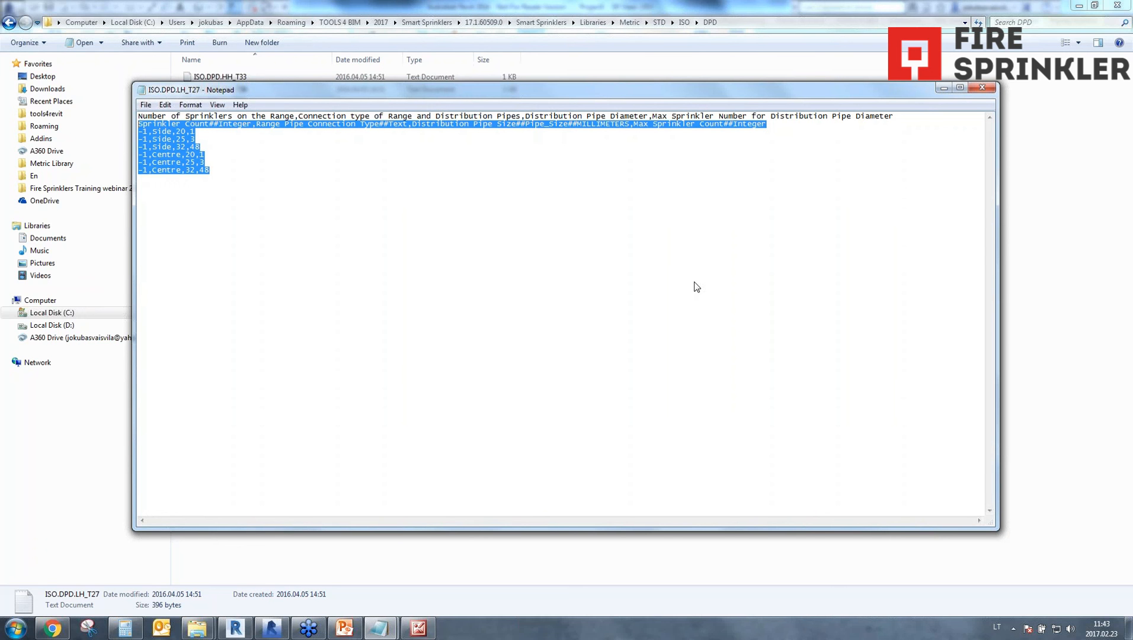
{"action": "left_click_drag", "start_coordinate": [826, 94], "coordinate": [658, 112]}
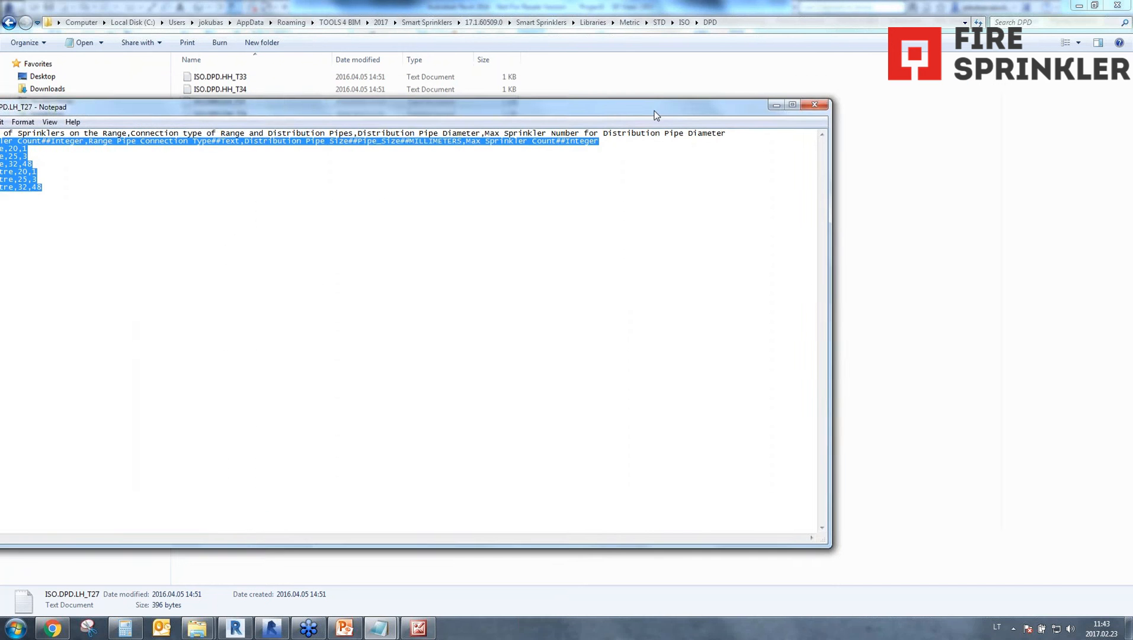
{"action": "left_click", "coordinate": [814, 104]}
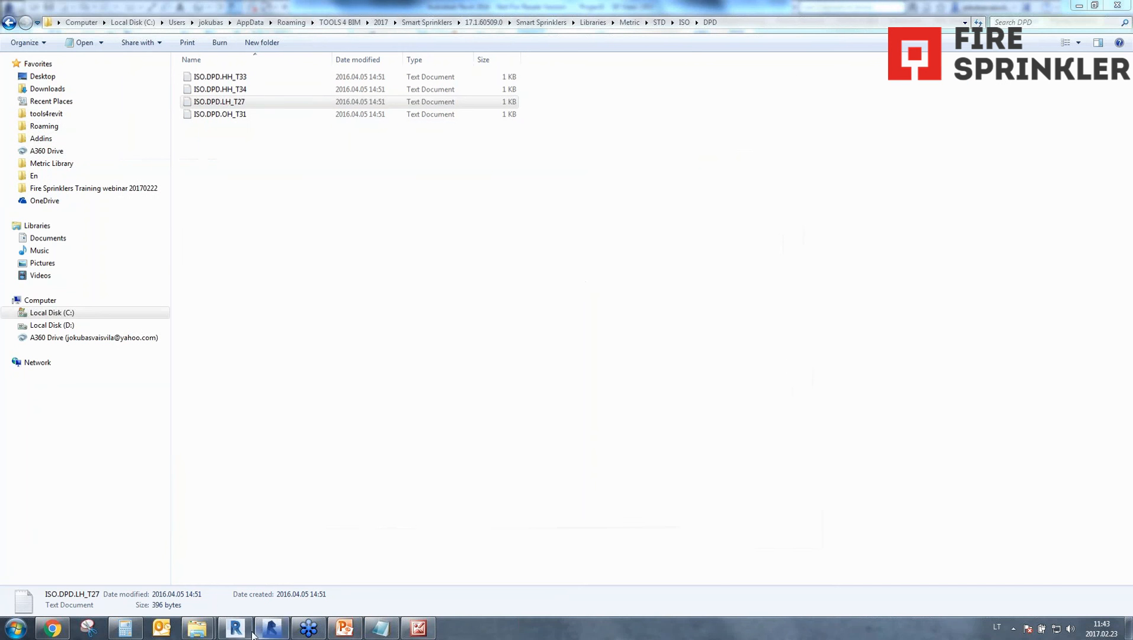
Switch back to Revit, clear the pipe selection, and examine the distribution pipe with its connected range pipes in 3D.
{"action": "left_click", "coordinate": [272, 628]}
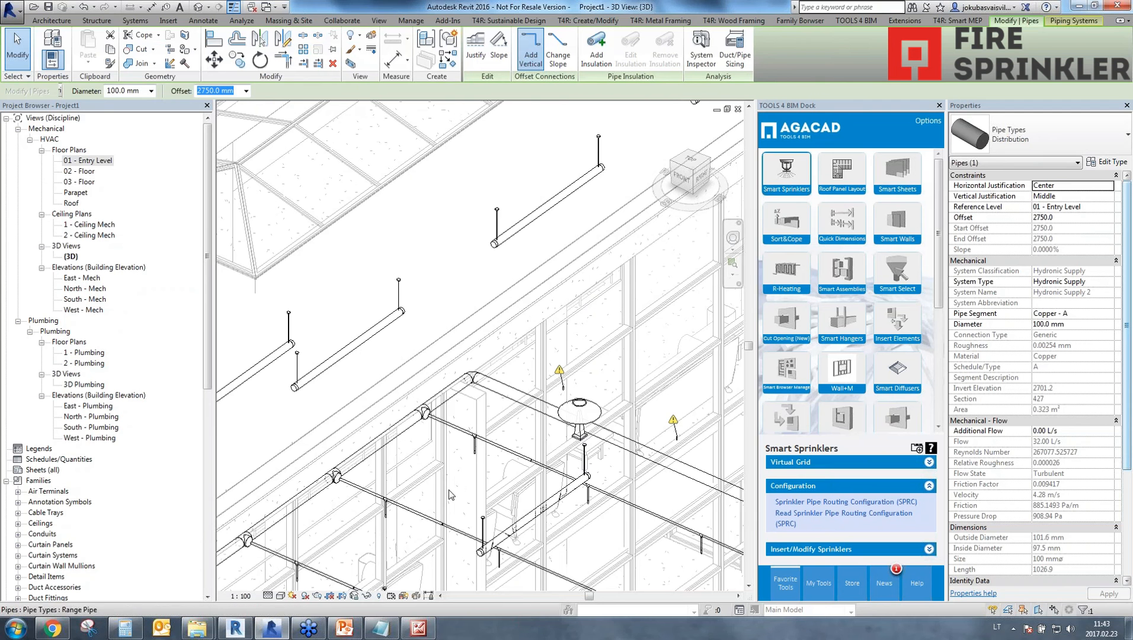
{"action": "scroll", "coordinate": [331, 492], "scroll_direction": "down", "scroll_amount": 5}
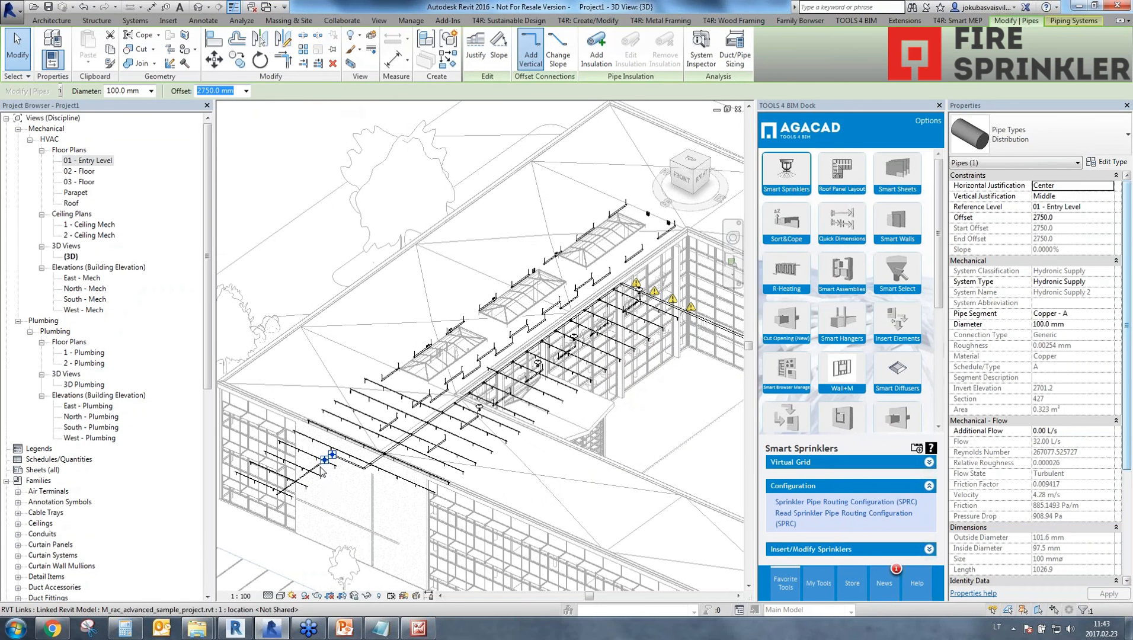
{"action": "key", "text": "Escape"}
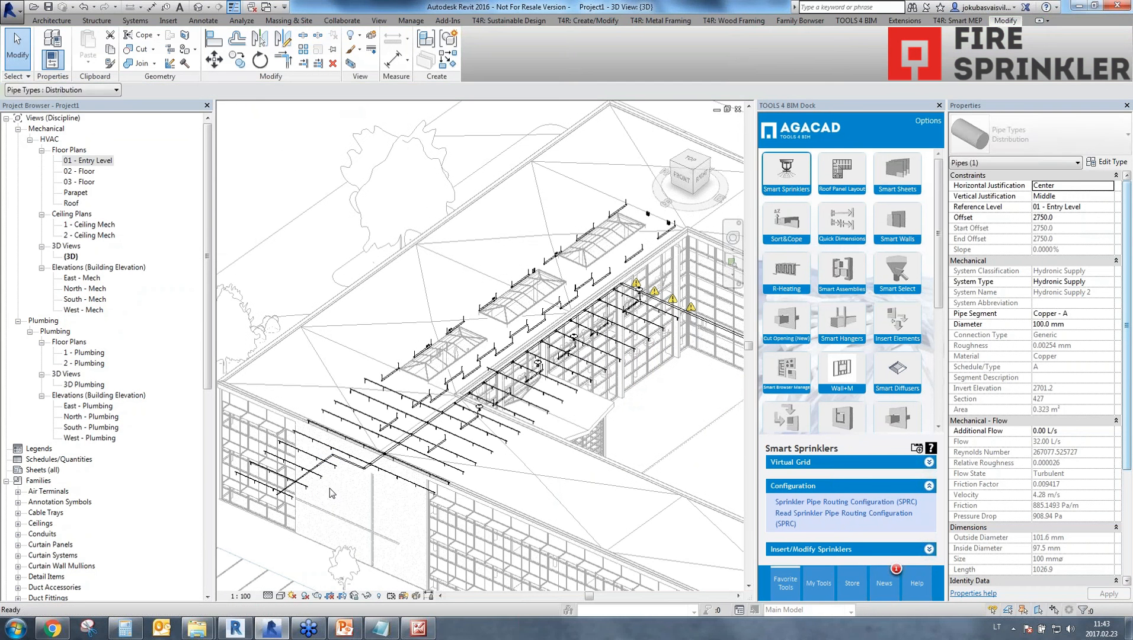
{"action": "scroll", "coordinate": [477, 456], "scroll_direction": "up", "scroll_amount": 6}
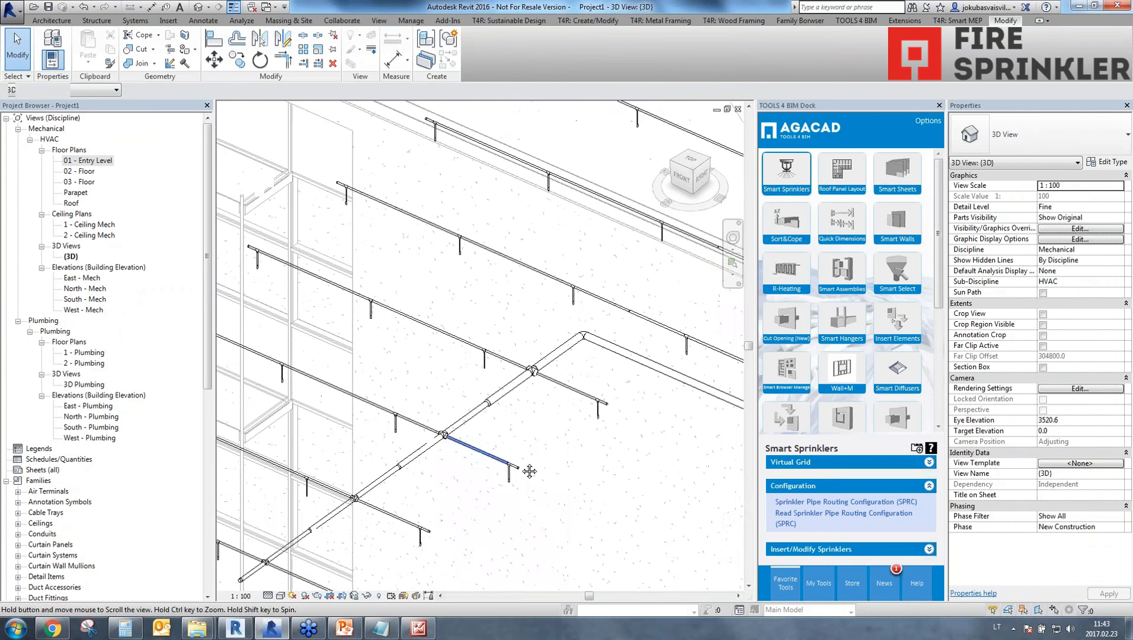
{"action": "scroll", "coordinate": [499, 472], "scroll_direction": "down", "scroll_amount": 3}
{"action": "middle_click_drag", "start_coordinate": [499, 472], "coordinate": [294, 511]}
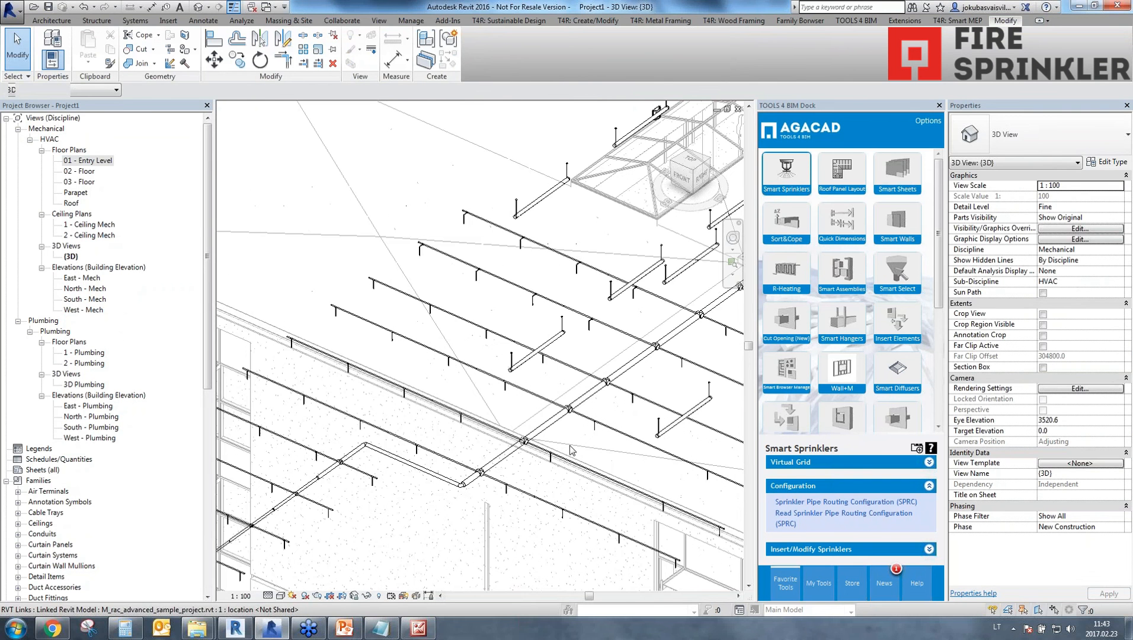
{"action": "middle_click_drag", "start_coordinate": [534, 461], "coordinate": [484, 506]}
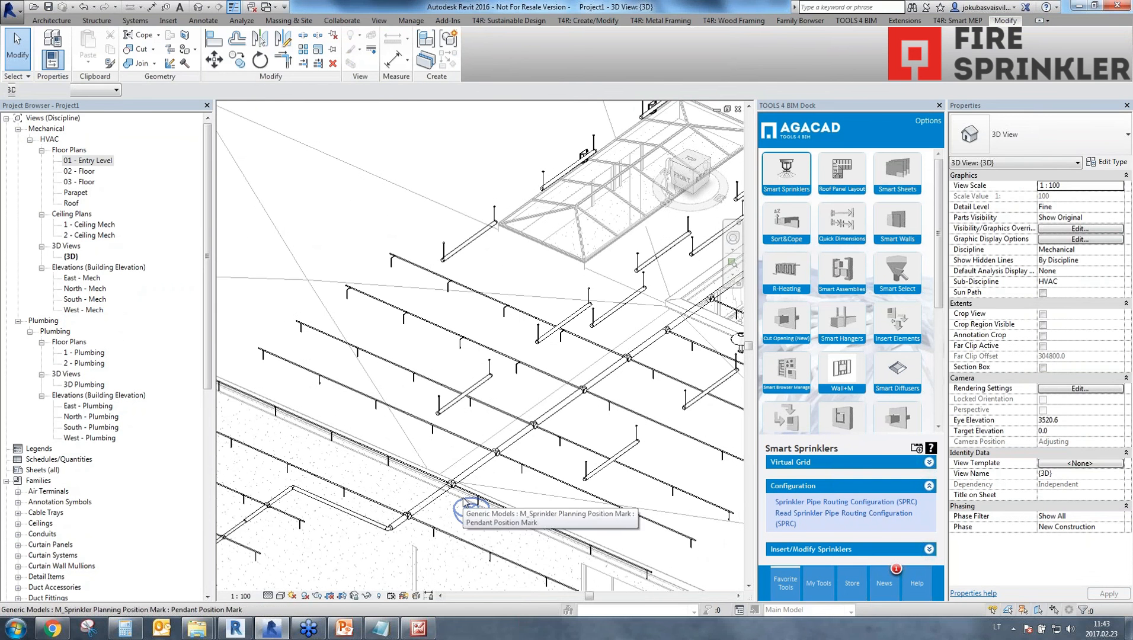
Open the 02 - Floor plan, show the whole building, and identify the linked architectural model.
{"action": "left_click", "coordinate": [79, 172]}
{"action": "double_click", "coordinate": [78, 173]}
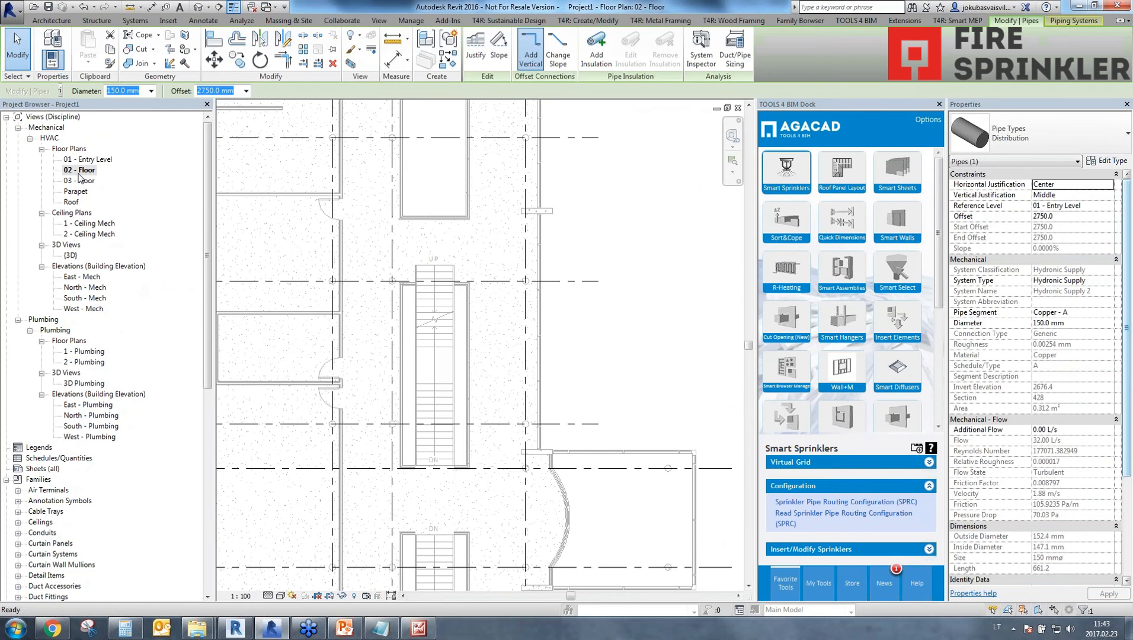
{"action": "scroll", "coordinate": [414, 317], "scroll_direction": "down", "scroll_amount": 4}
{"action": "middle_click_drag", "start_coordinate": [415, 321], "coordinate": [386, 334]}
{"action": "scroll", "coordinate": [402, 330], "scroll_direction": "down", "scroll_amount": 3}
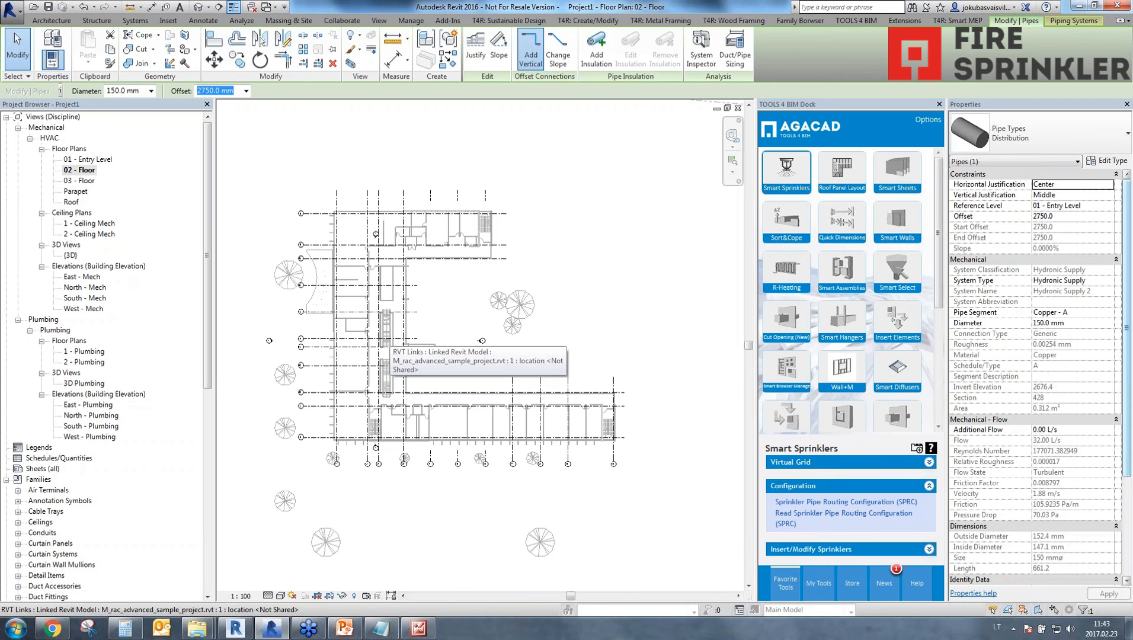
{"action": "left_click", "coordinate": [393, 299]}
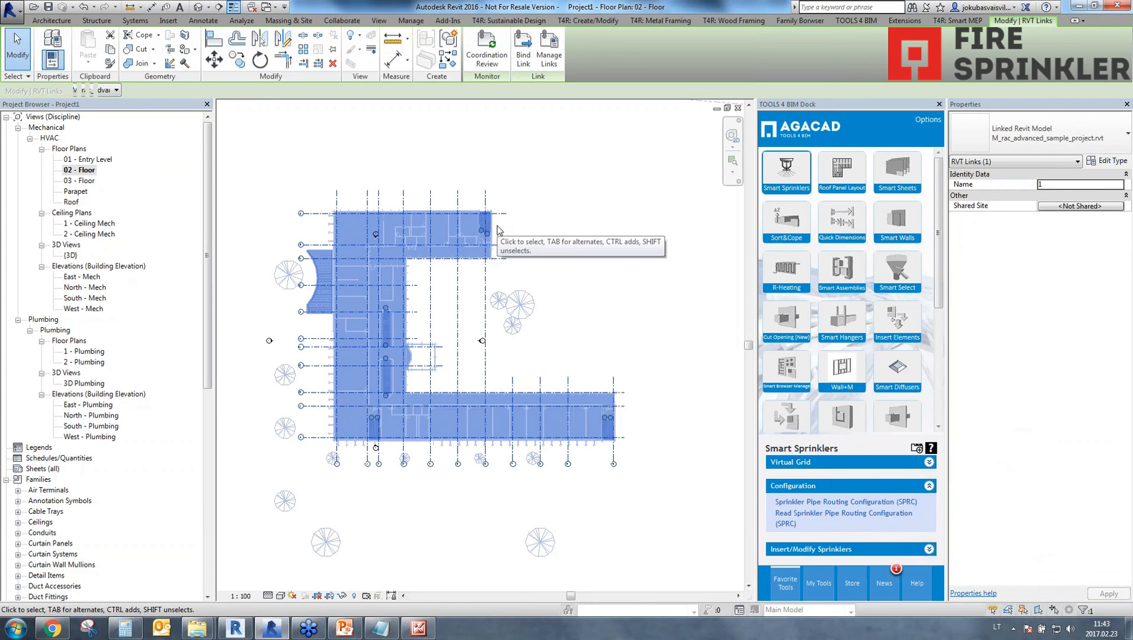
{"action": "left_click", "coordinate": [586, 179]}
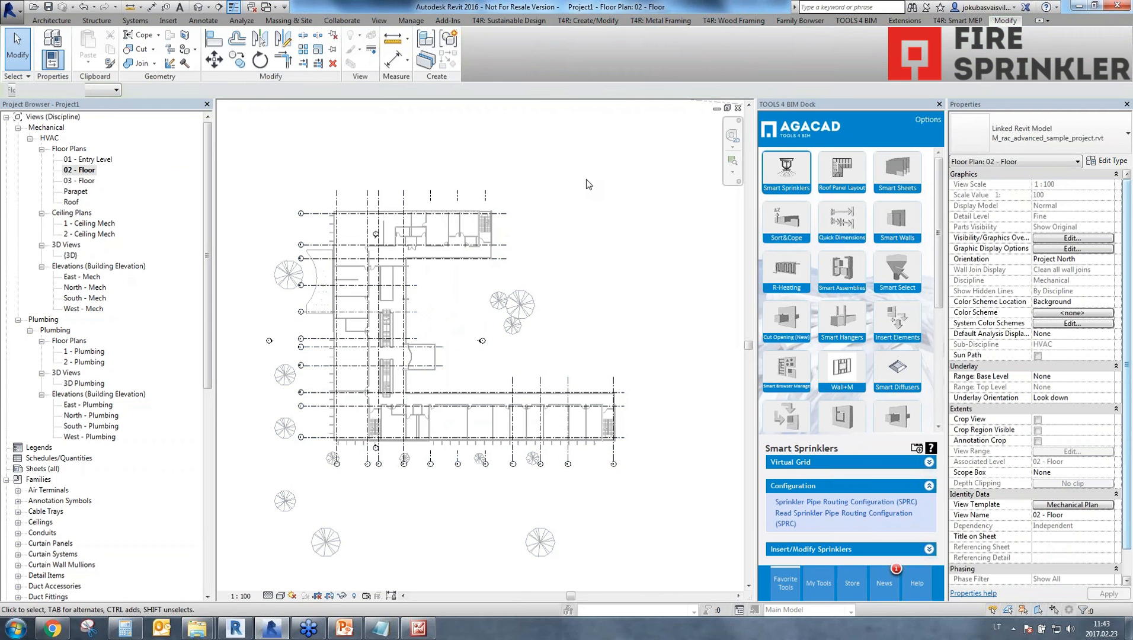
Turn off Room Bounding in the type properties of the linked M_rac_advanced_sample_project model.
{"action": "left_click", "coordinate": [428, 232]}
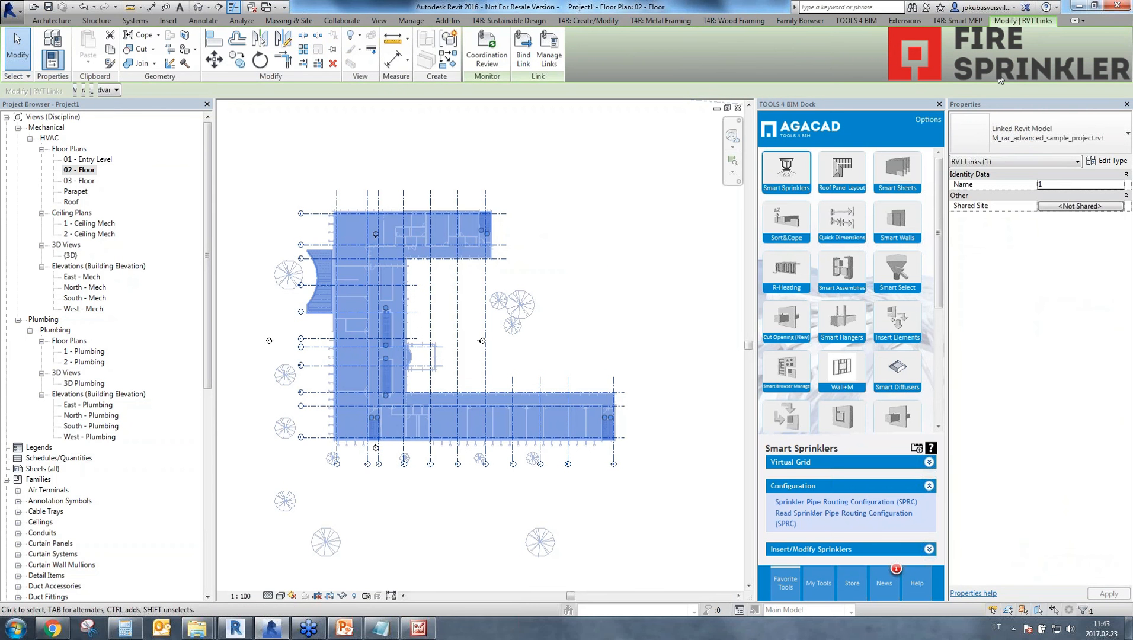
{"action": "left_click", "coordinate": [1106, 161]}
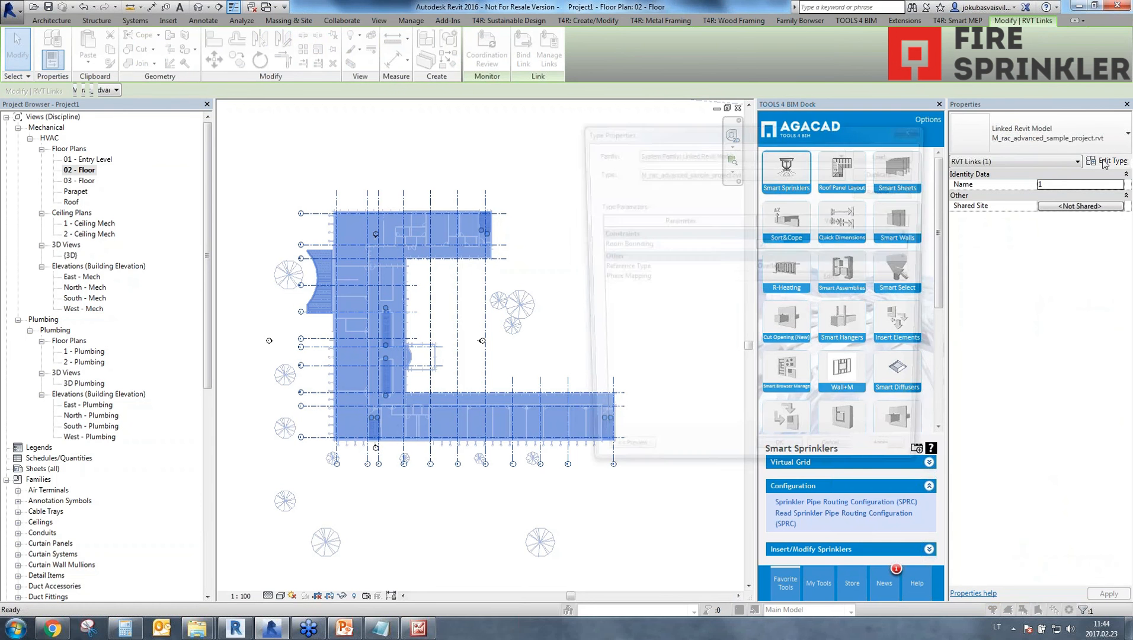
{"action": "left_click", "coordinate": [761, 245]}
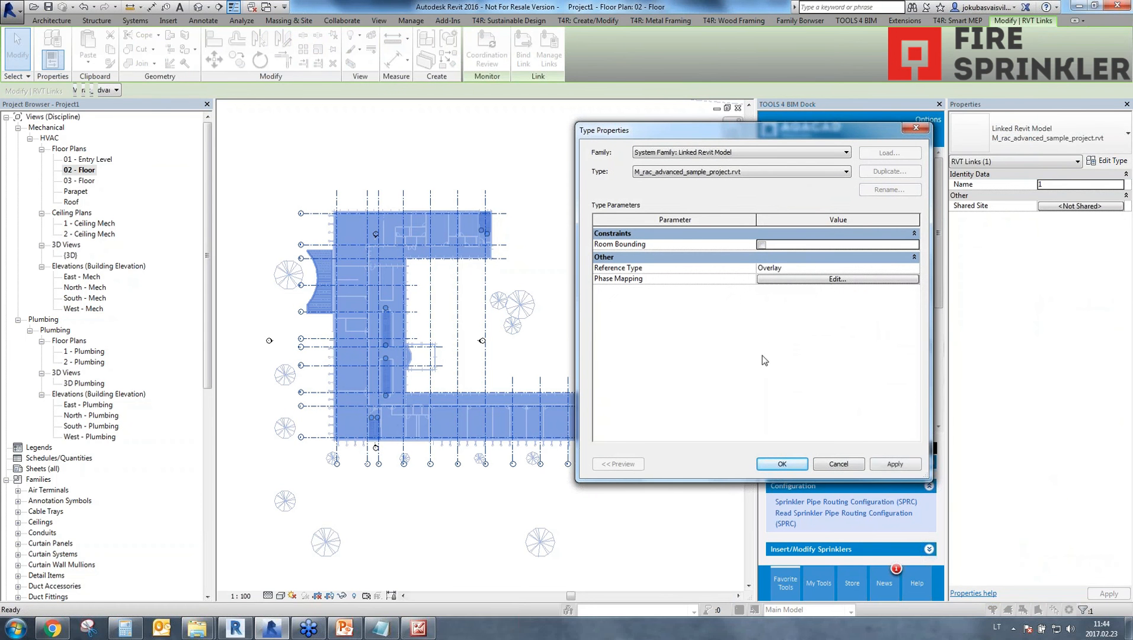
{"action": "left_click", "coordinate": [895, 465]}
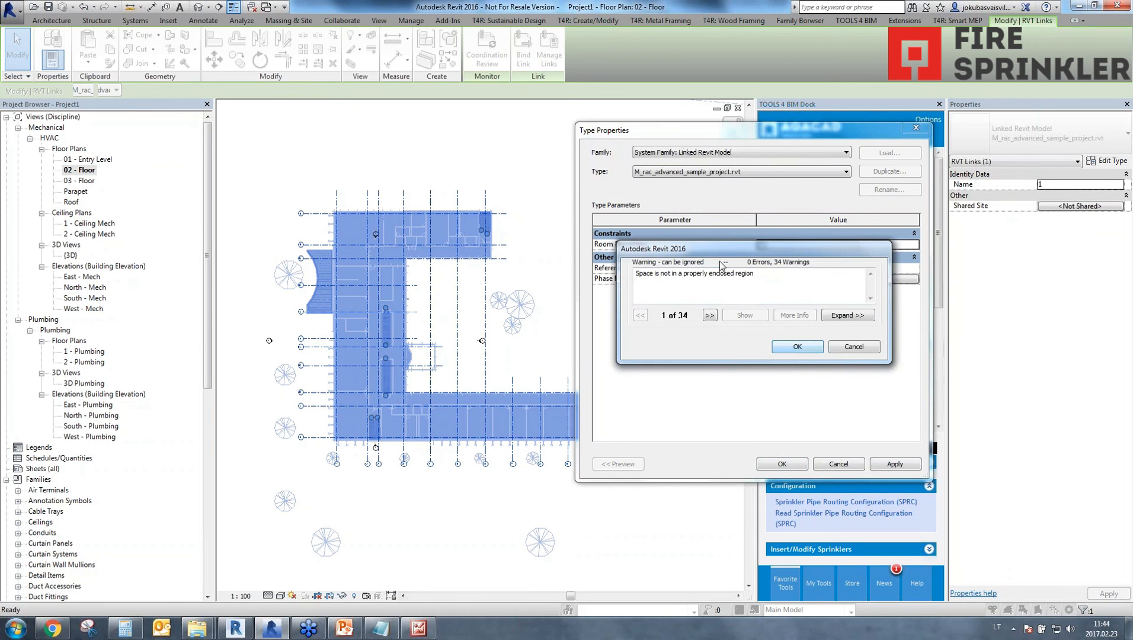
{"action": "left_click", "coordinate": [797, 349]}
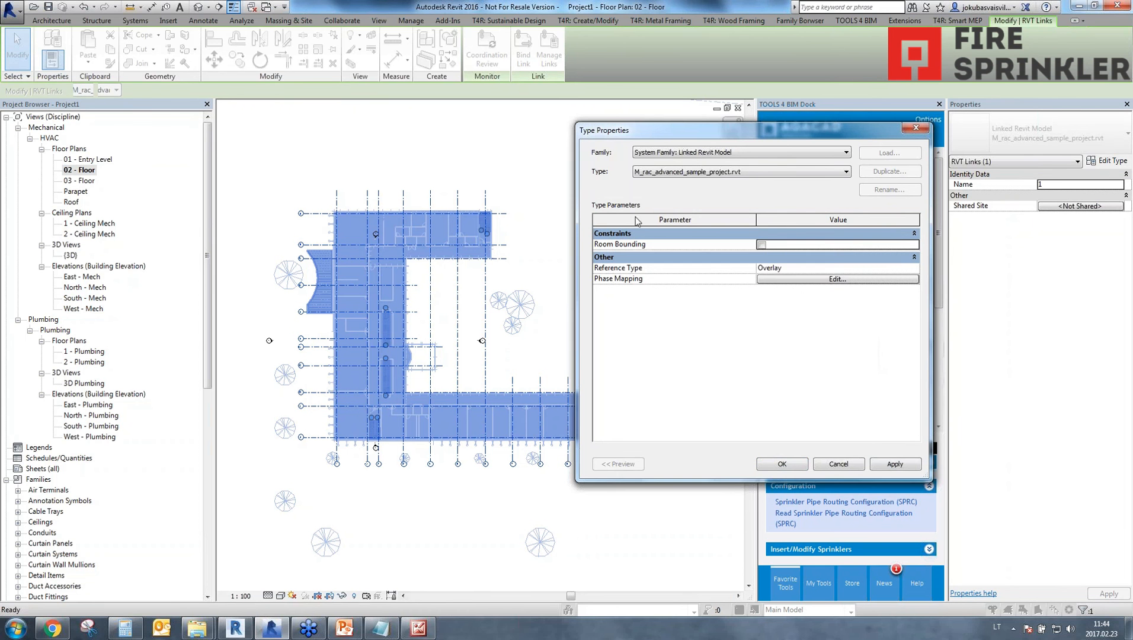
{"action": "left_click", "coordinate": [794, 468]}
{"action": "left_click", "coordinate": [577, 321]}
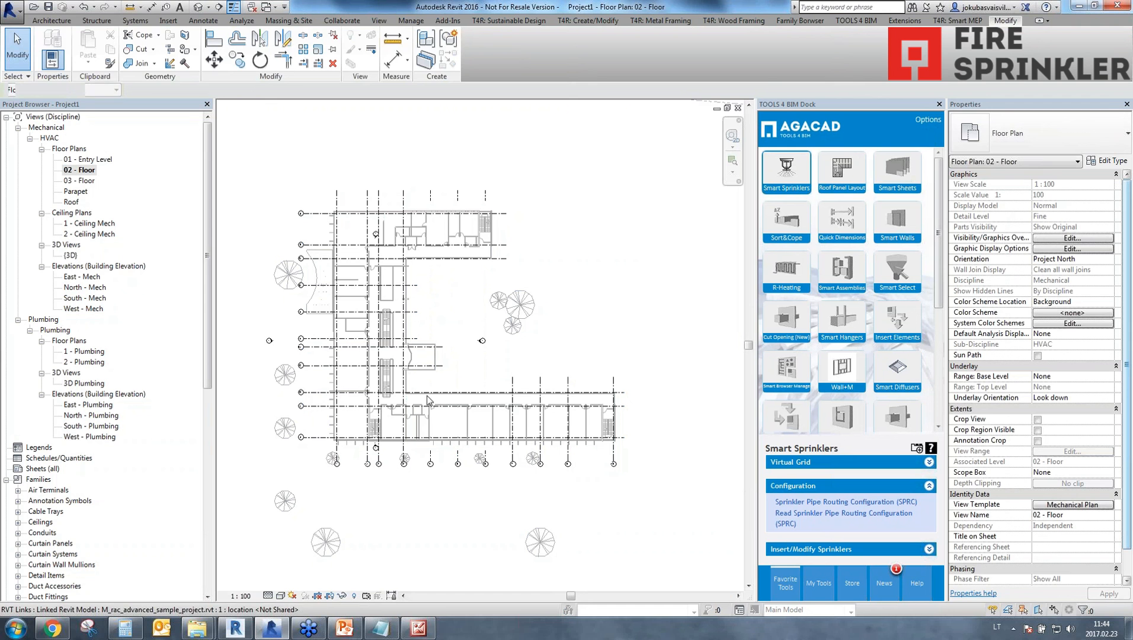
Draw a rectangle of Generic - 200mm walls, 8000 mm high, around the entire building on 02 - Floor.
{"action": "left_click", "coordinate": [52, 21]}
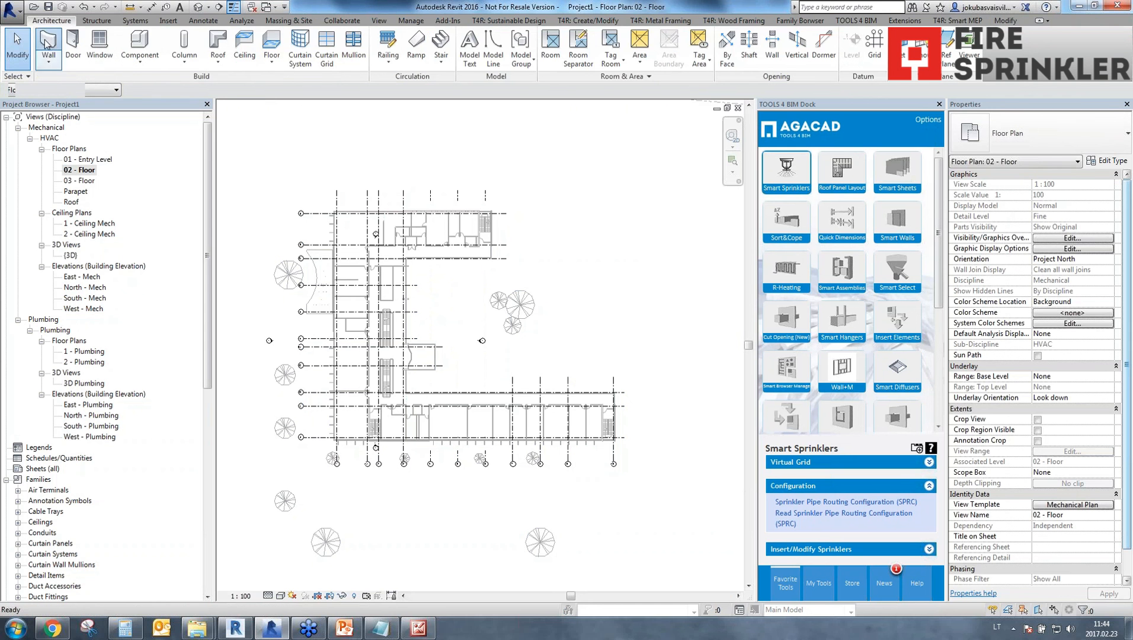
{"action": "left_click", "coordinate": [47, 45]}
{"action": "left_click", "coordinate": [634, 360]}
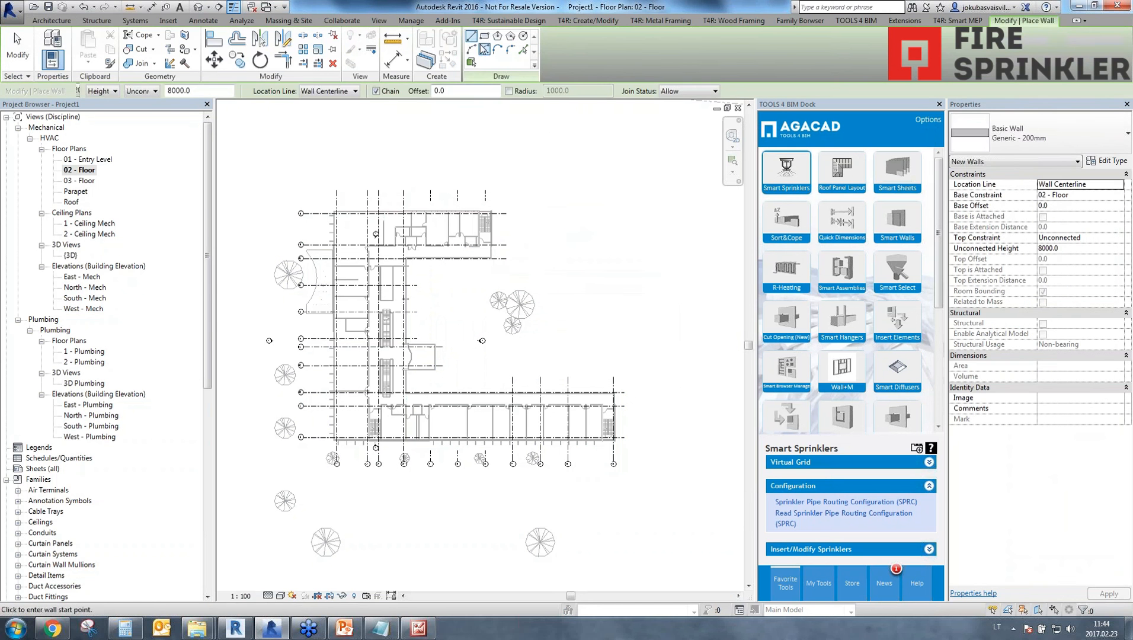
{"action": "left_click", "coordinate": [485, 36]}
{"action": "left_click", "coordinate": [236, 172]}
{"action": "left_click", "coordinate": [685, 519]}
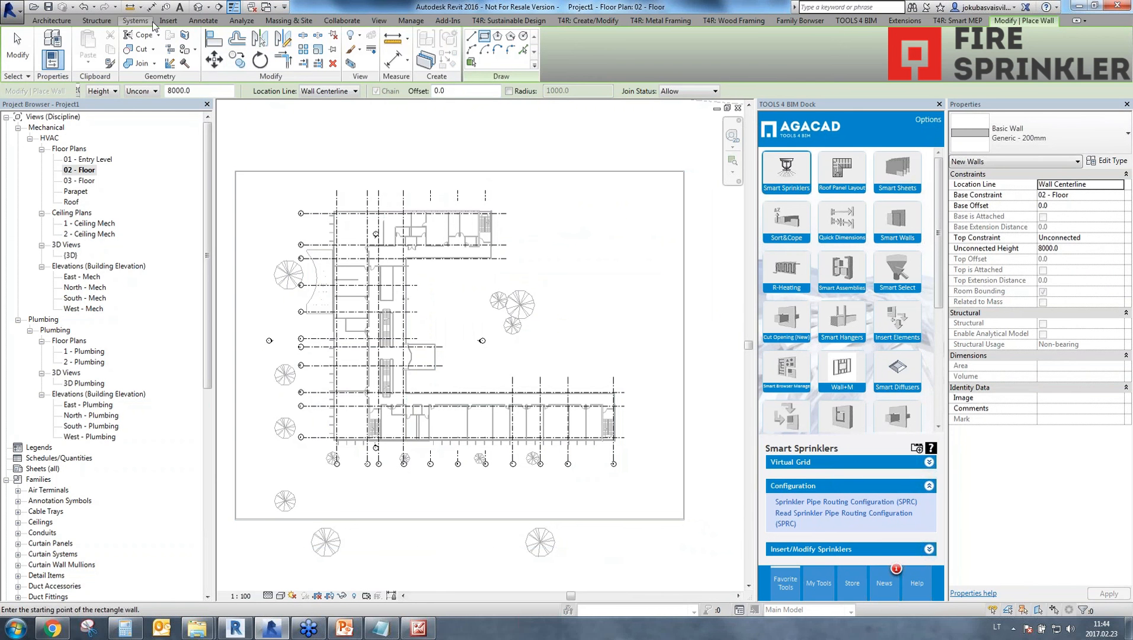
Place one space inside the rectangular wall enclosure around the building.
{"action": "left_click", "coordinate": [240, 20]}
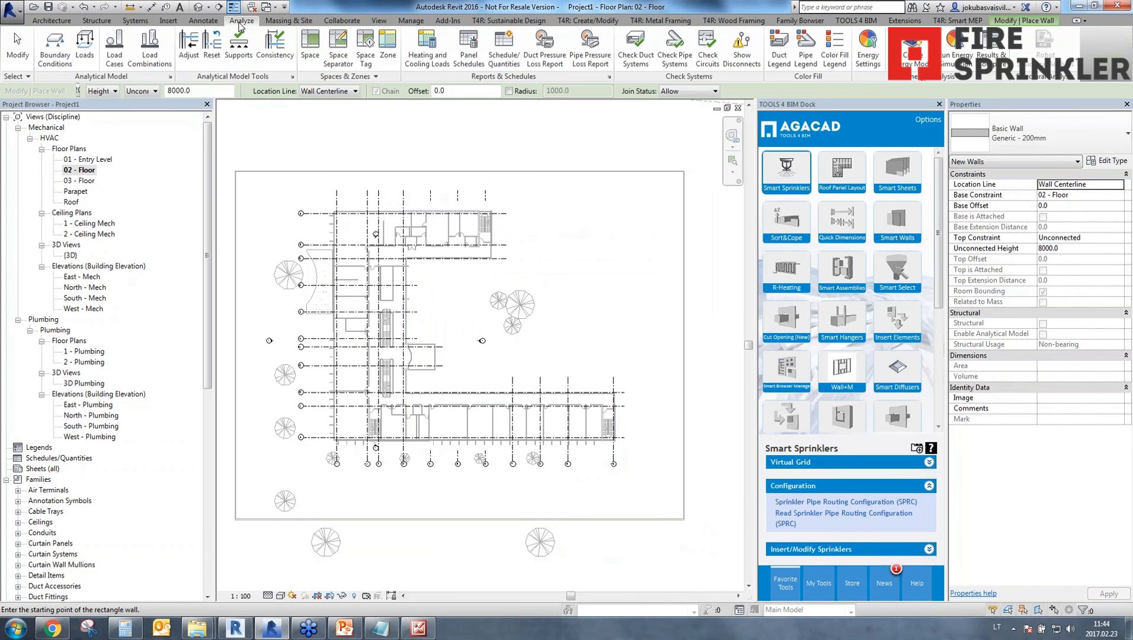
{"action": "left_click", "coordinate": [310, 48]}
{"action": "left_click", "coordinate": [453, 330]}
{"action": "key", "text": "Escape"}
{"action": "key", "text": "Escape"}
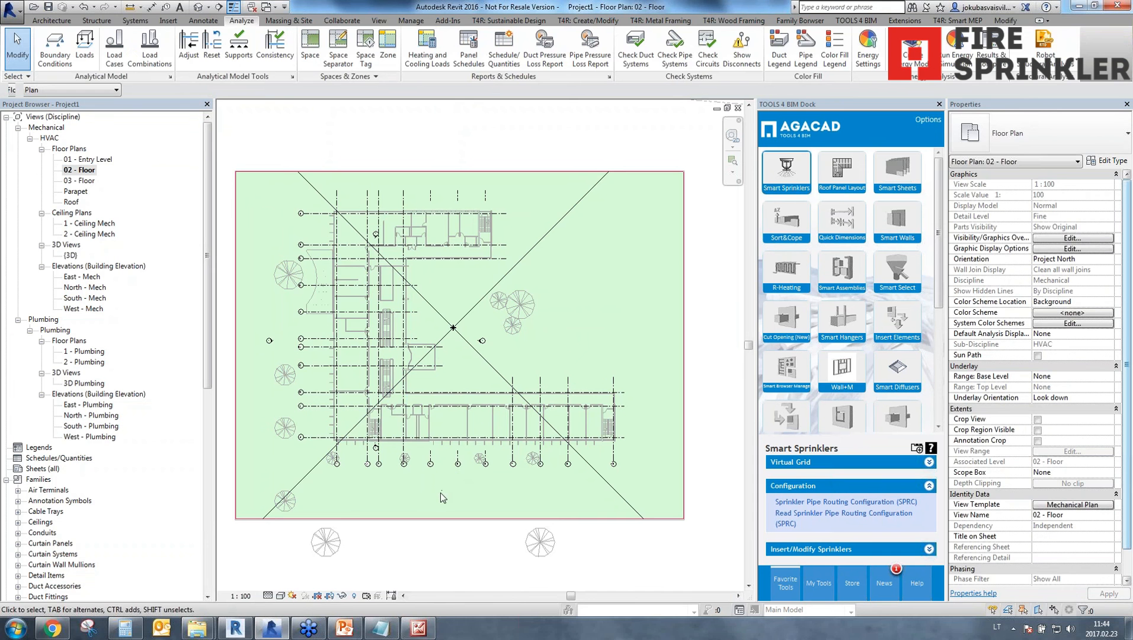
Start placing sprinklers on 02 - Floor and set the offset of the new sprinklers to 2500 mm.
{"action": "scroll", "coordinate": [355, 433], "scroll_direction": "up", "scroll_amount": 5}
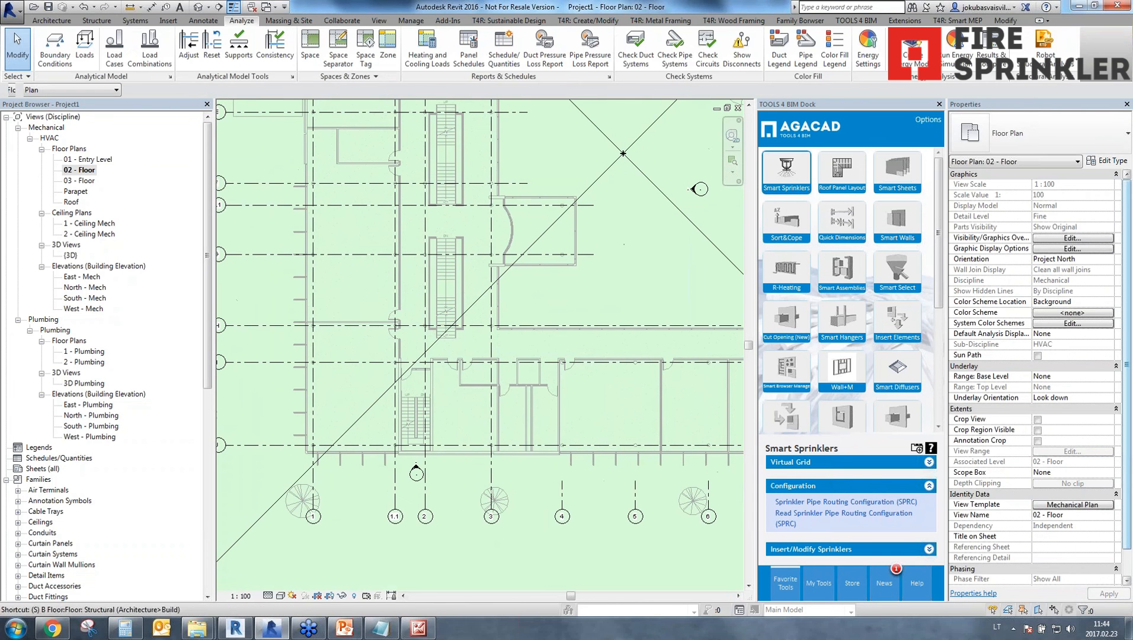
{"action": "key", "text": "p"}
{"action": "key", "text": "Escape"}
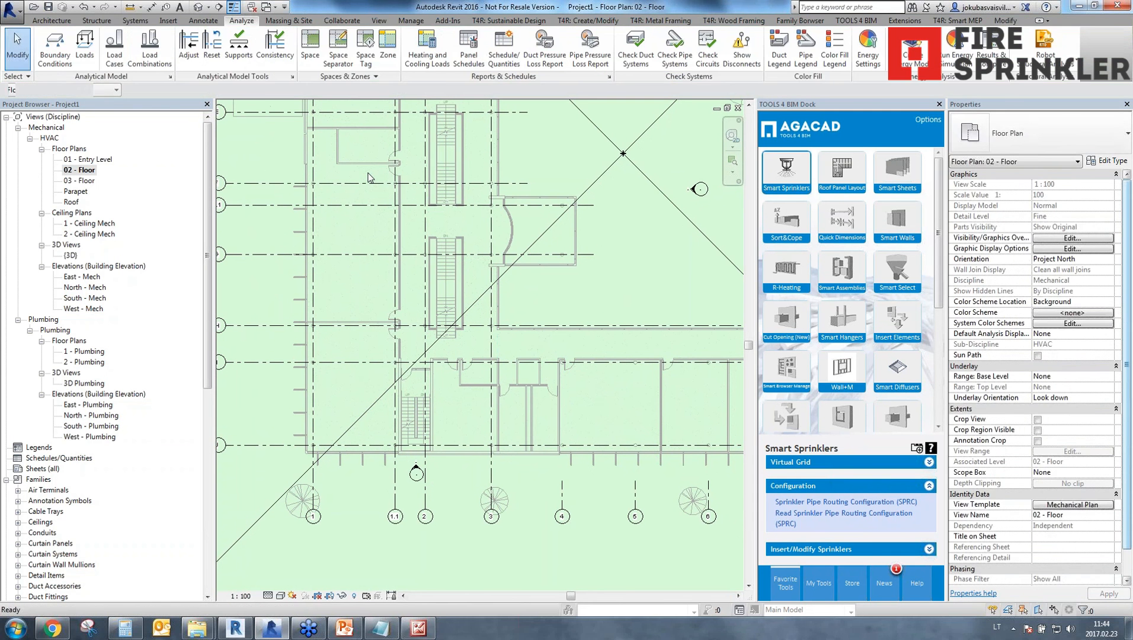
{"action": "key", "text": "s"}
{"action": "key", "text": "k"}
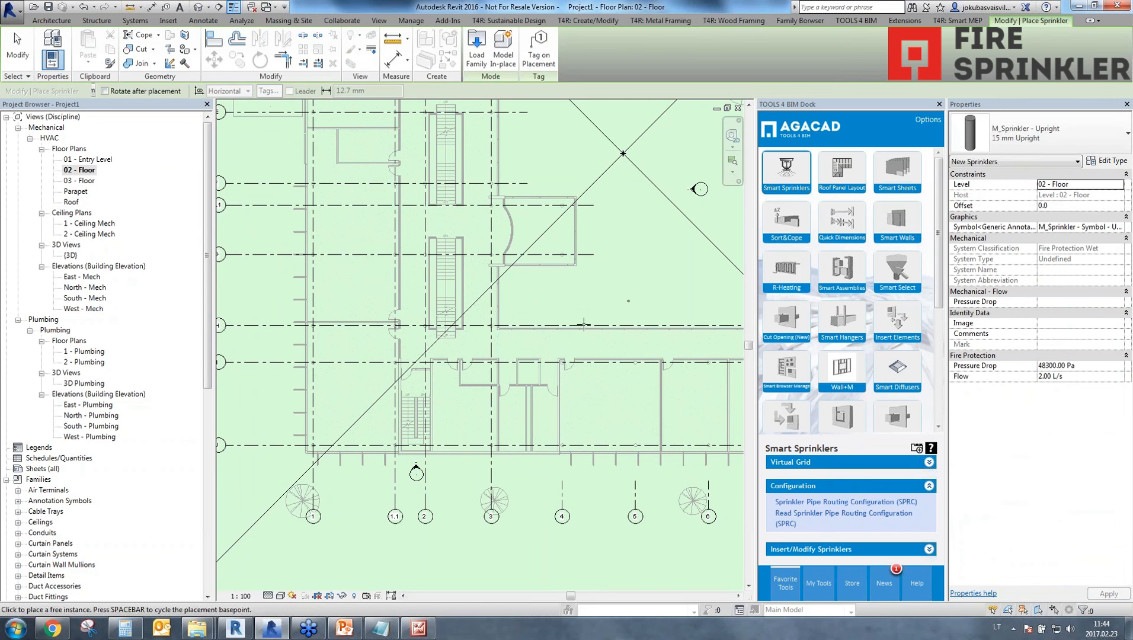
{"action": "left_click", "coordinate": [1063, 208]}
{"action": "type", "text": "25"}
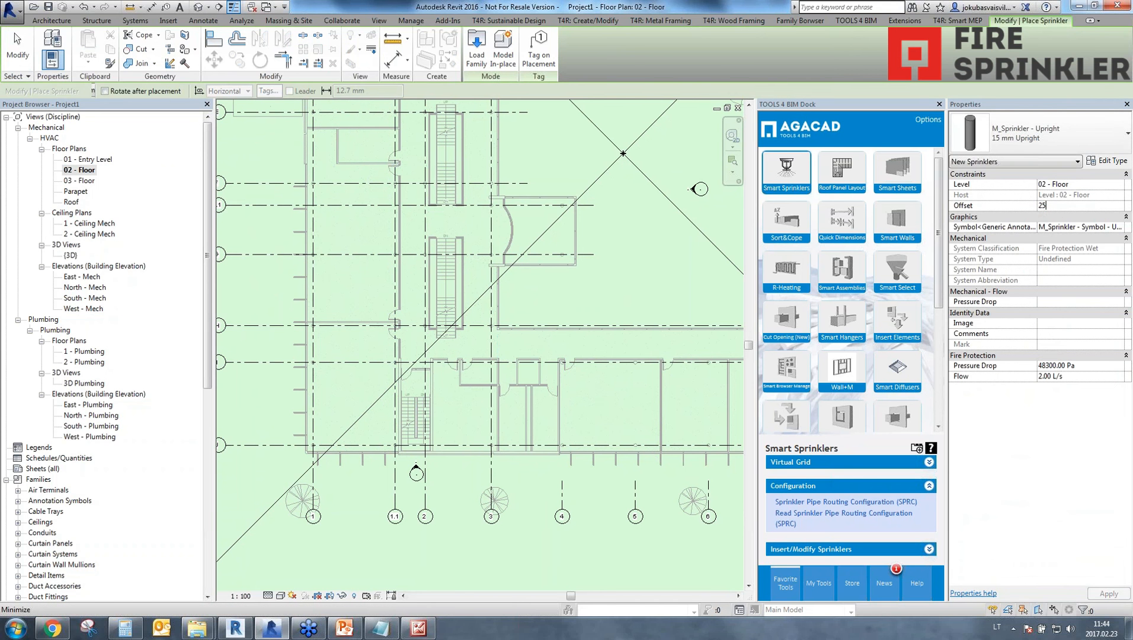
{"action": "type", "text": "00"}
{"action": "key", "text": "Return"}
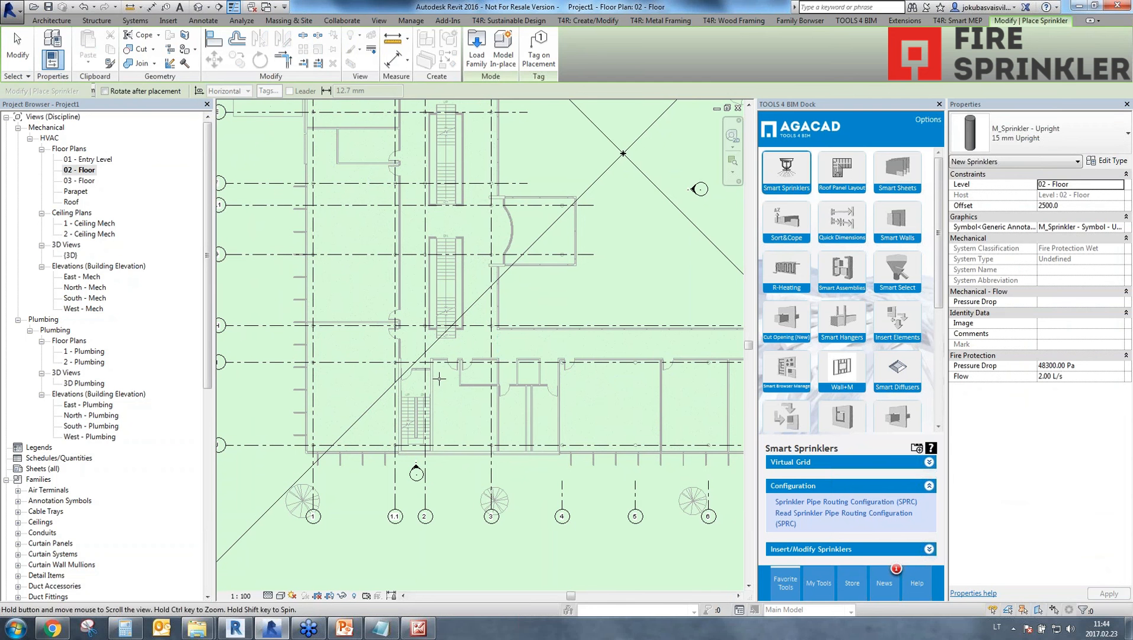
Switch the sprinkler type to M_Sprinkler - Pendent, 15 mm Pendent, and set its offset to 2500 mm.
{"action": "scroll", "coordinate": [440, 379], "scroll_direction": "up", "scroll_amount": 2}
{"action": "left_click", "coordinate": [1044, 133]}
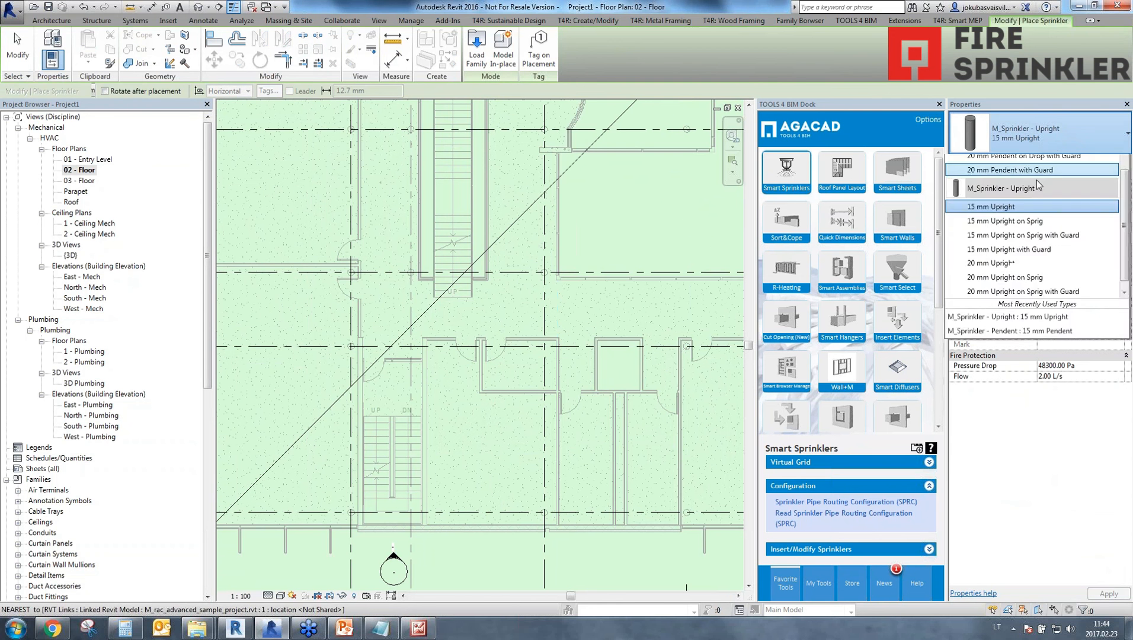
{"action": "left_click", "coordinate": [992, 205]}
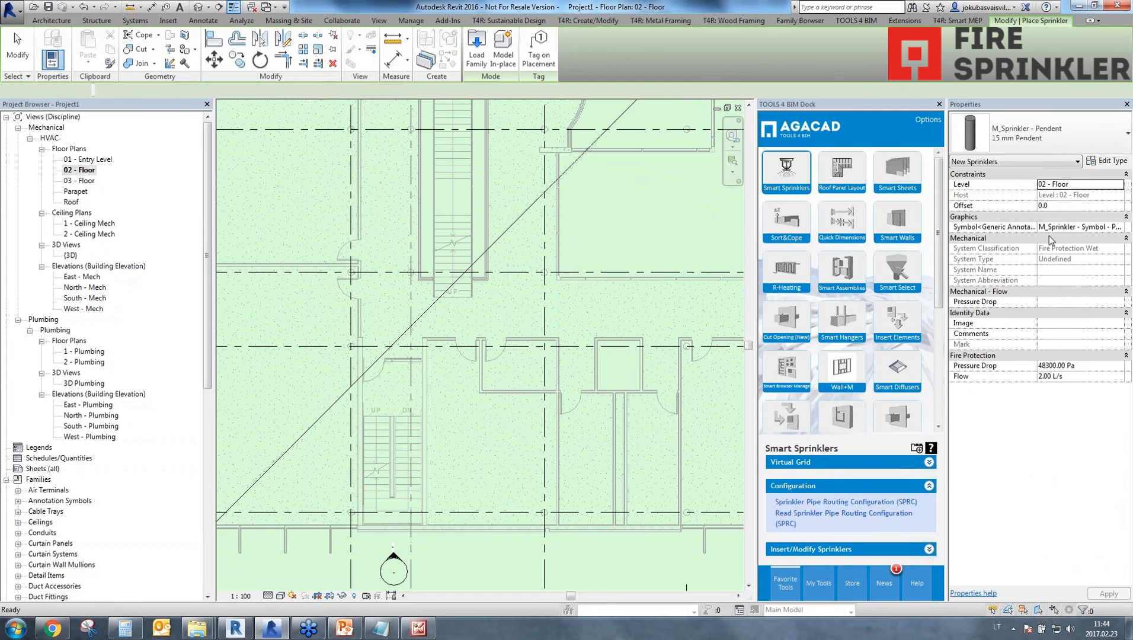
{"action": "left_click", "coordinate": [1056, 206]}
{"action": "type", "text": "2500"}
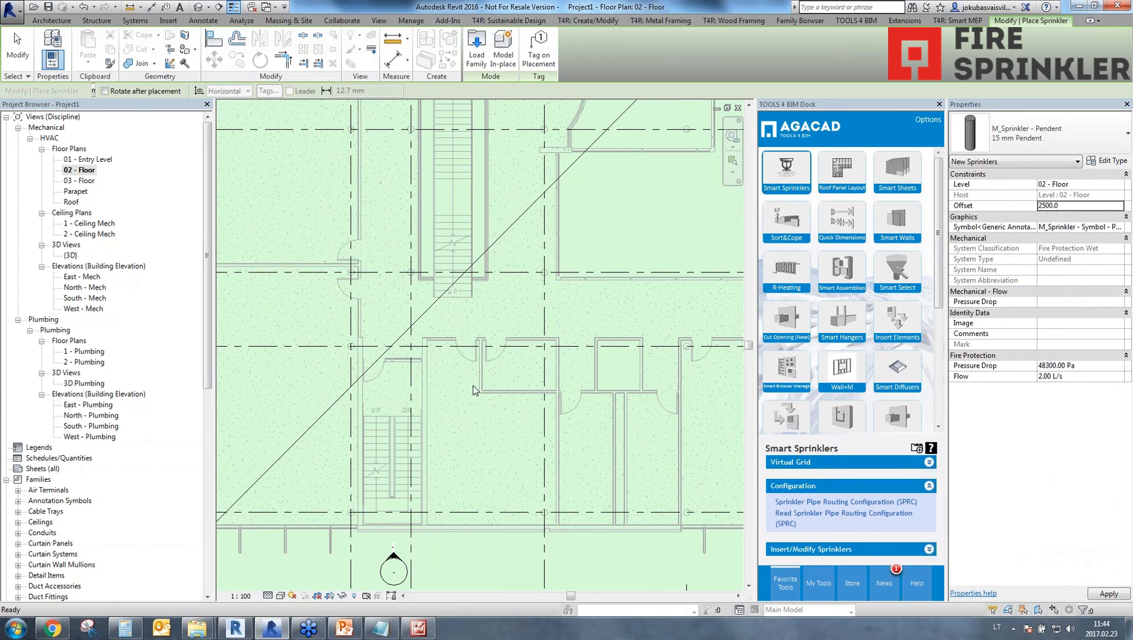
{"action": "key", "text": "Return"}
Place four pendent sprinklers in a column in the room just east of the lower staircase.
{"action": "left_click", "coordinate": [442, 395]}
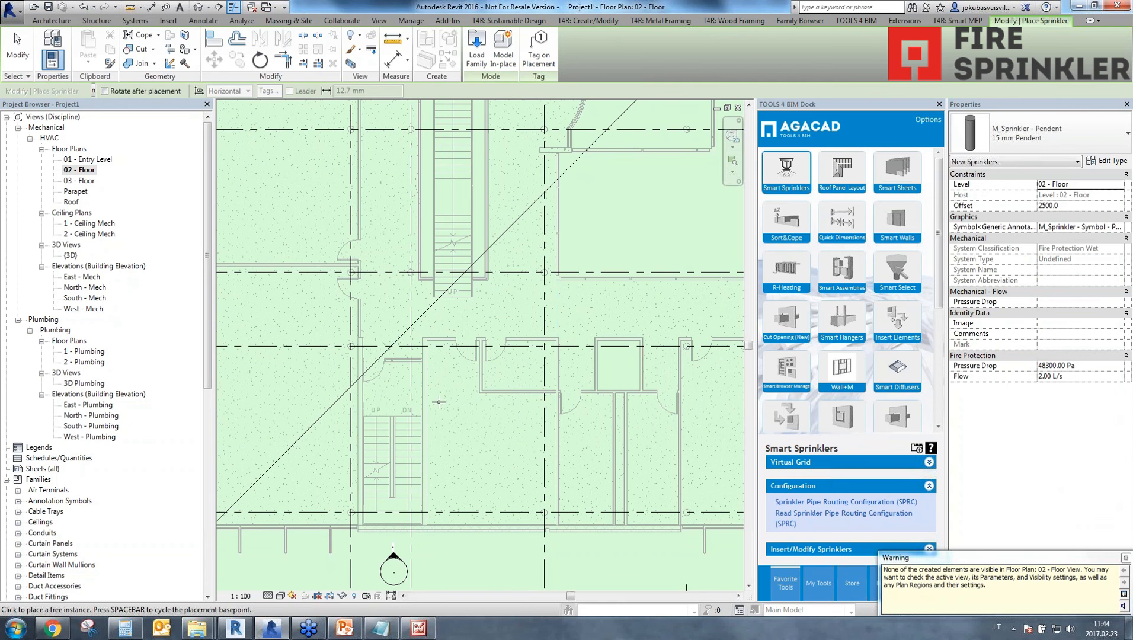
{"action": "left_click", "coordinate": [439, 413]}
{"action": "left_click", "coordinate": [436, 475]}
{"action": "left_click", "coordinate": [437, 507]}
{"action": "key", "text": "Escape"}
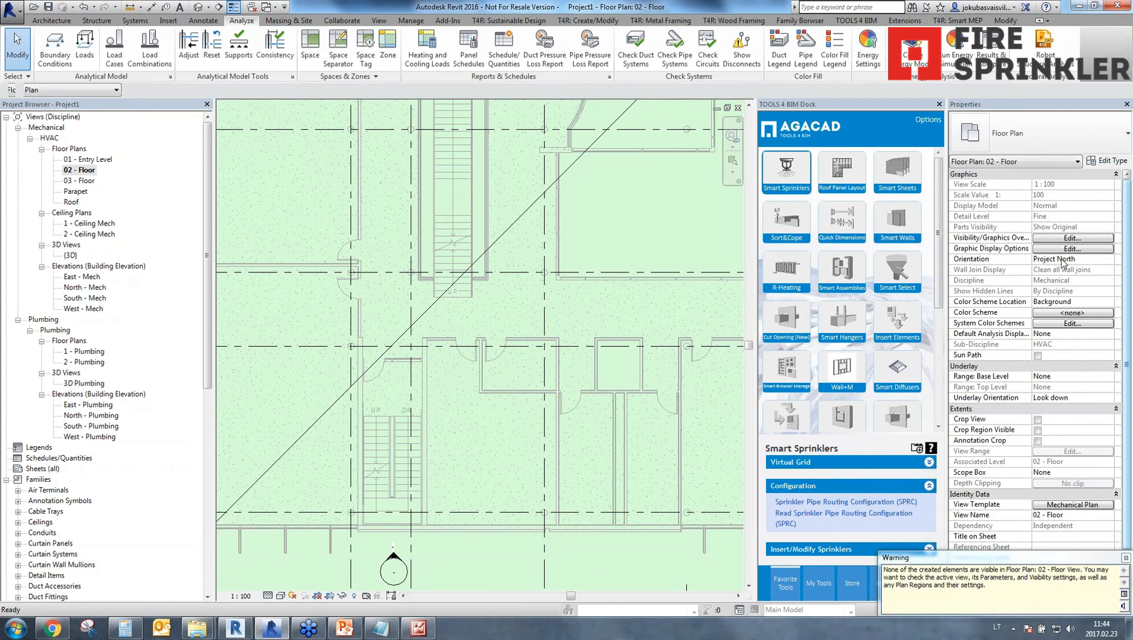
Remove the Mechanical Plan view template from the 02 - Floor plan by assigning <None>.
{"action": "left_click", "coordinate": [1073, 505]}
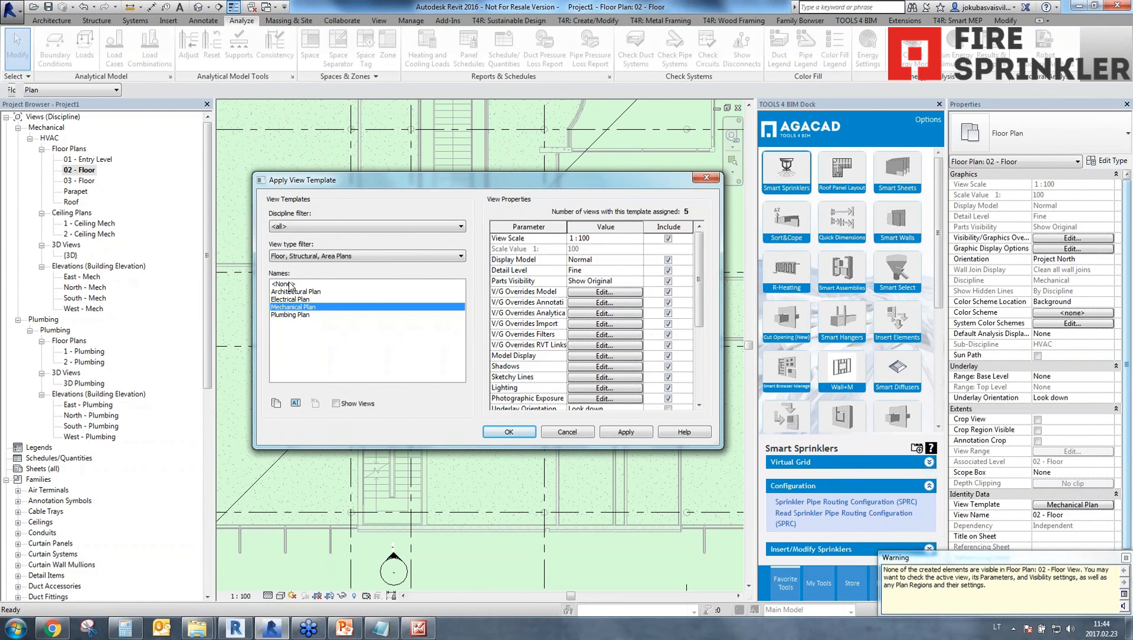
{"action": "left_click", "coordinate": [290, 284]}
{"action": "left_click", "coordinate": [525, 435]}
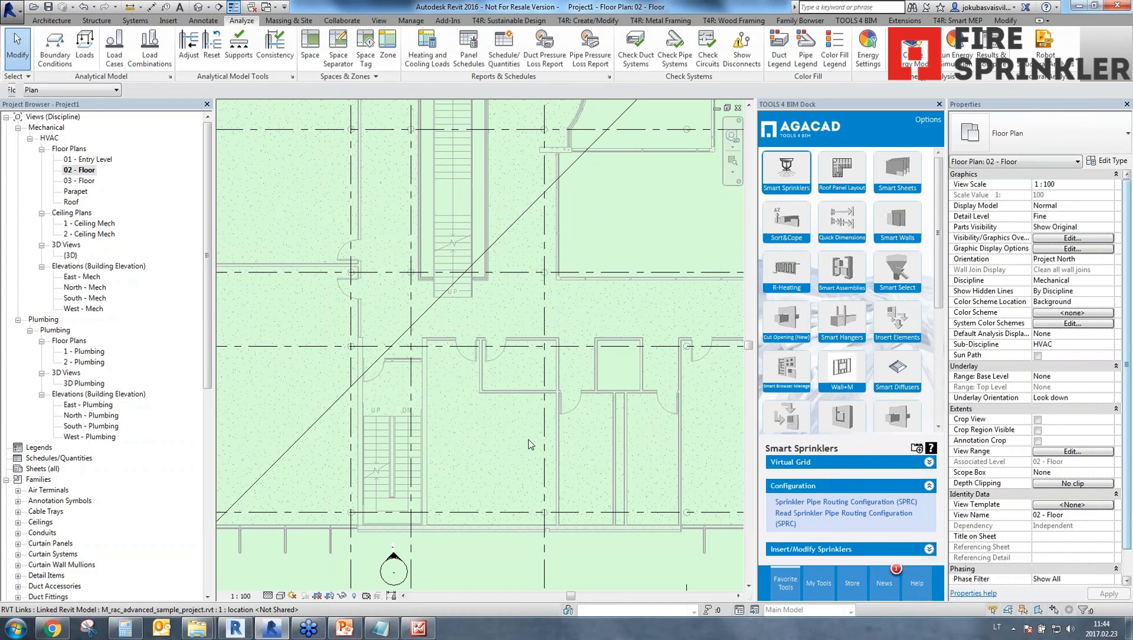
Set the top of the view range to Associated Level (02 - Floor) with an offset of 3000 mm.
{"action": "left_click", "coordinate": [1073, 452]}
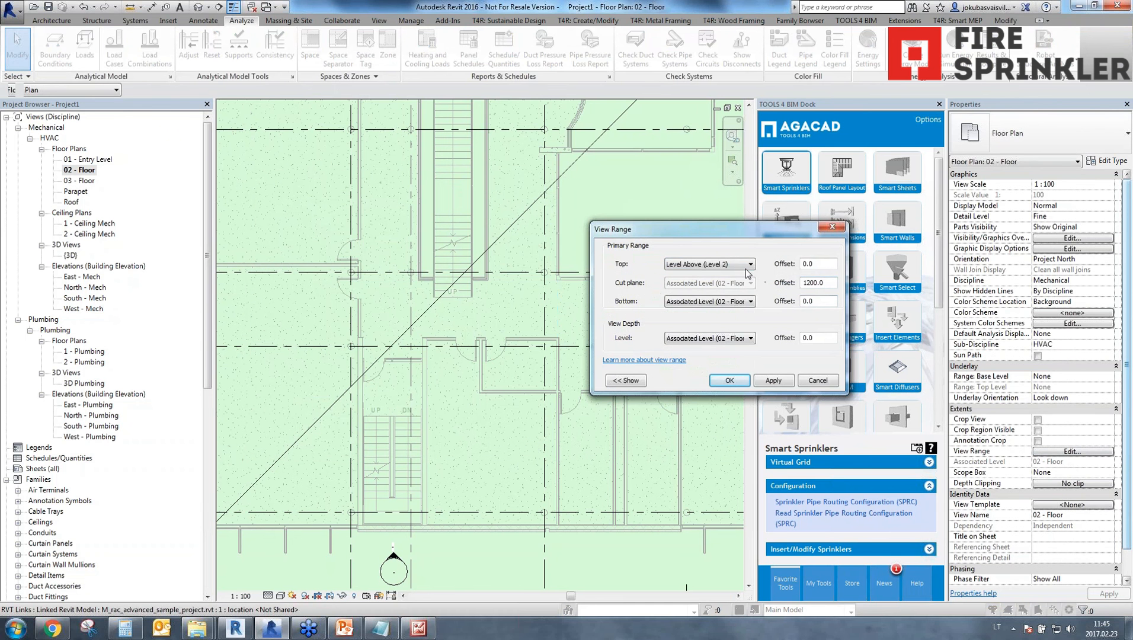
{"action": "left_click", "coordinate": [748, 264]}
{"action": "left_click", "coordinate": [776, 270]}
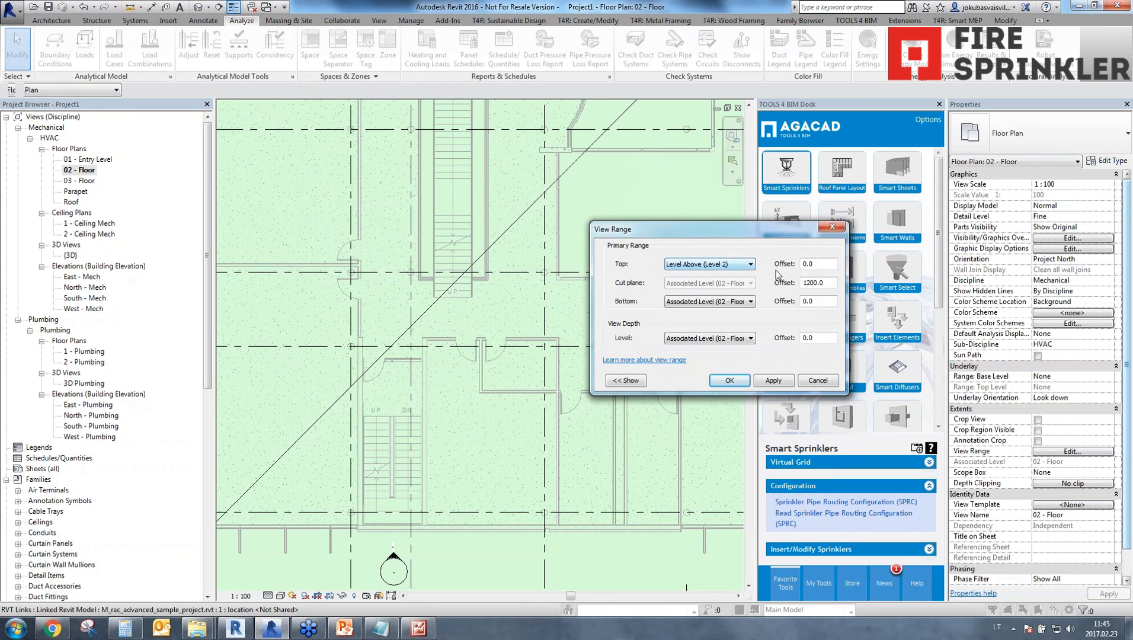
{"action": "left_click", "coordinate": [748, 264]}
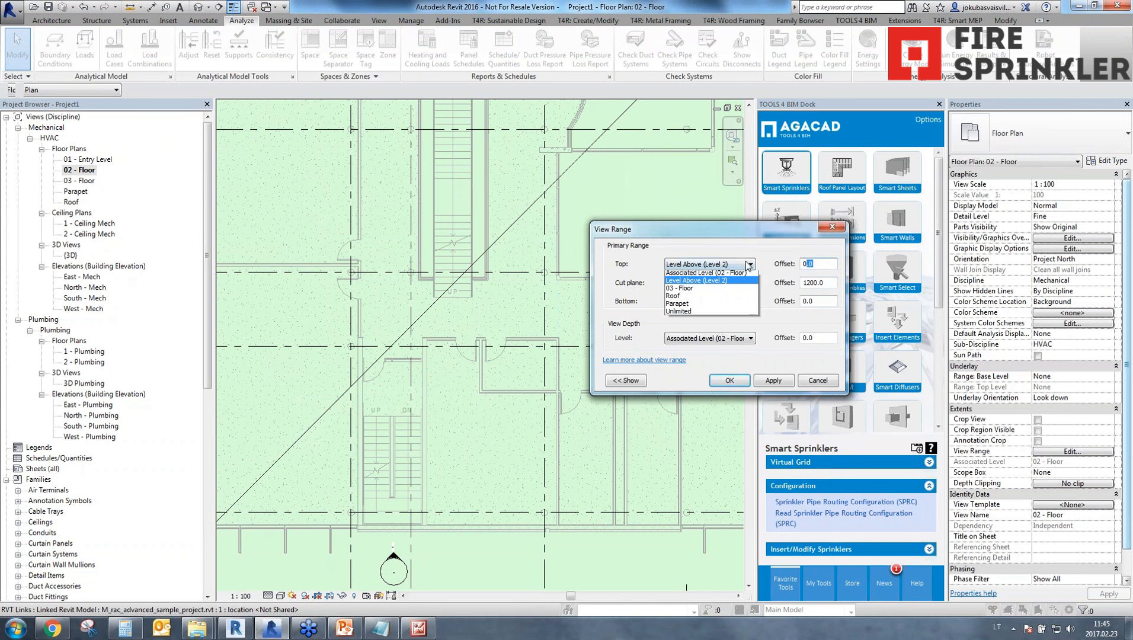
{"action": "left_click", "coordinate": [706, 275]}
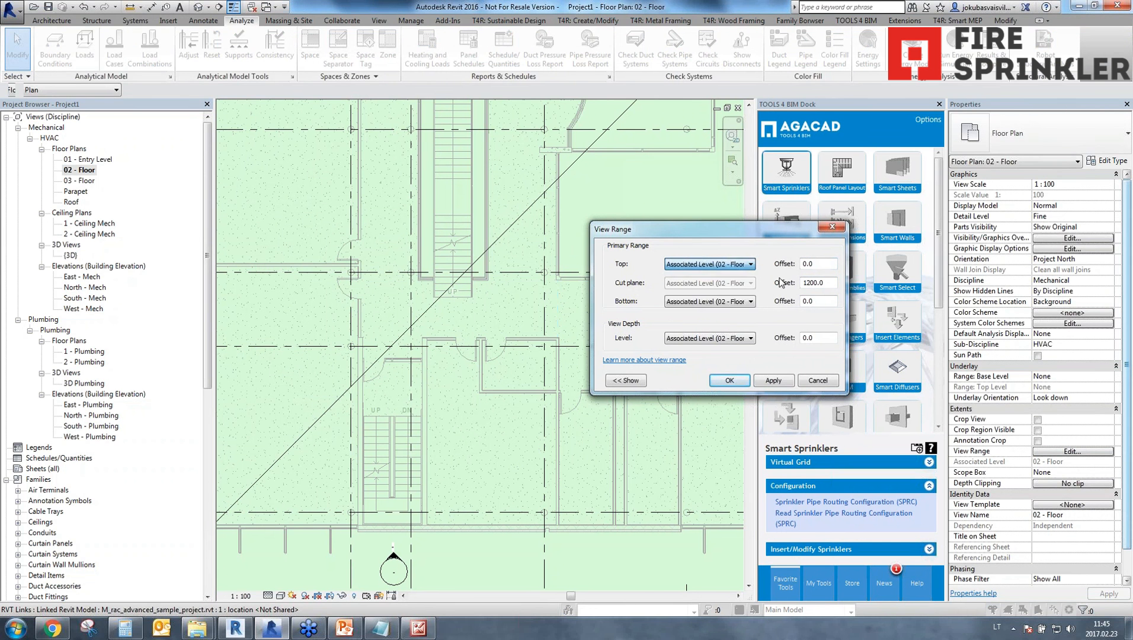
{"action": "double_click", "coordinate": [803, 265]}
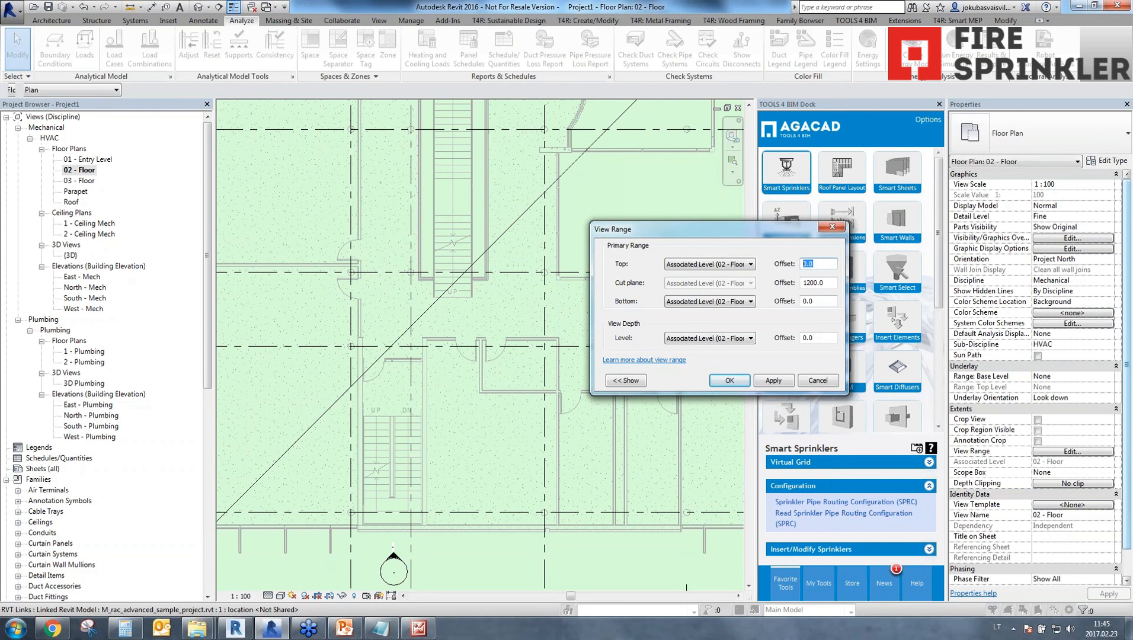
{"action": "type", "text": "3000"}
{"action": "left_click", "coordinate": [772, 381]}
{"action": "left_click", "coordinate": [729, 380]}
{"action": "scroll", "coordinate": [440, 382], "scroll_direction": "up", "scroll_amount": 5}
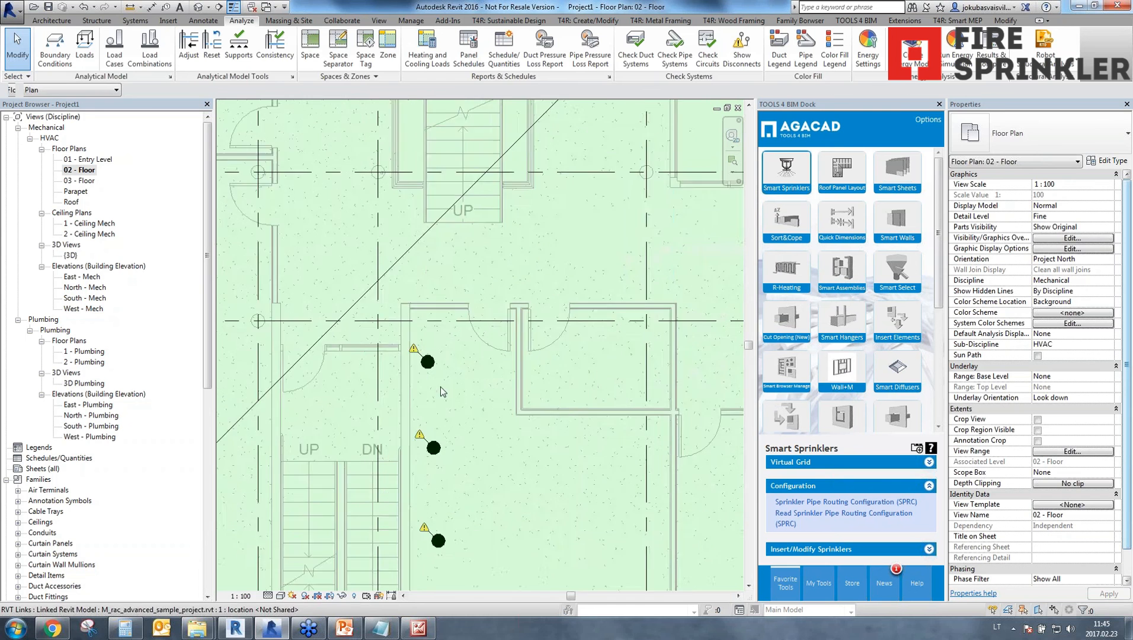
Try to align the second sprinkler in the column with the topmost sprinkler using the Align tool.
{"action": "scroll", "coordinate": [440, 385], "scroll_direction": "down", "scroll_amount": 4}
{"action": "middle_click_drag", "start_coordinate": [439, 386], "coordinate": [453, 310]}
{"action": "left_click_drag", "start_coordinate": [438, 504], "coordinate": [466, 296]}
{"action": "scroll", "coordinate": [457, 399], "scroll_direction": "up", "scroll_amount": 3}
{"action": "key", "text": "a"}
{"action": "key", "text": "l"}
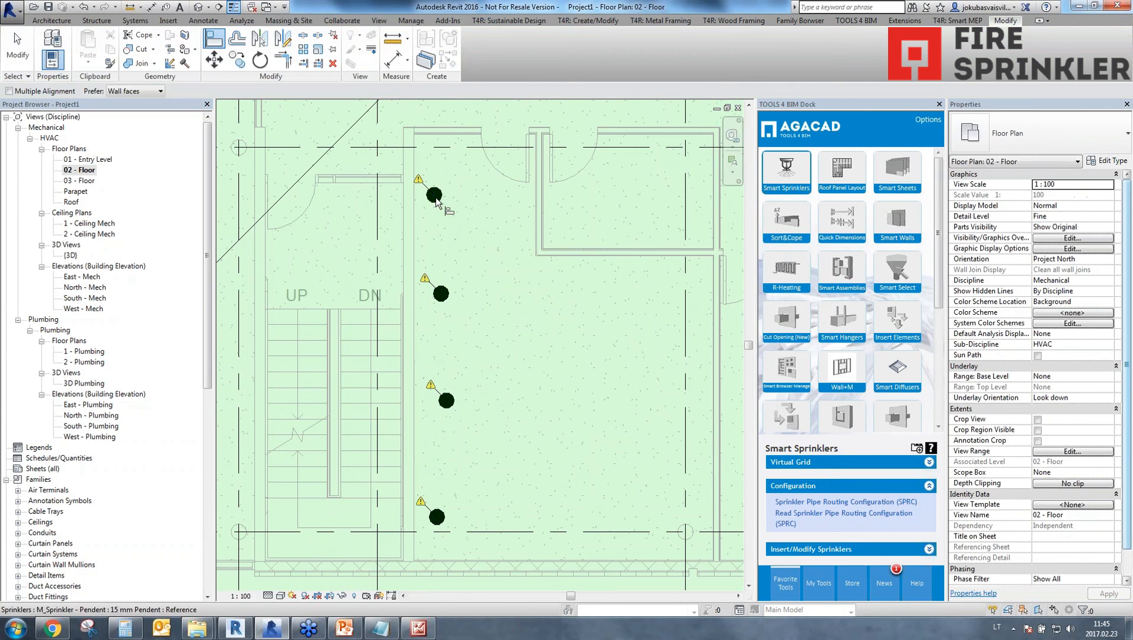
{"action": "left_click", "coordinate": [435, 196]}
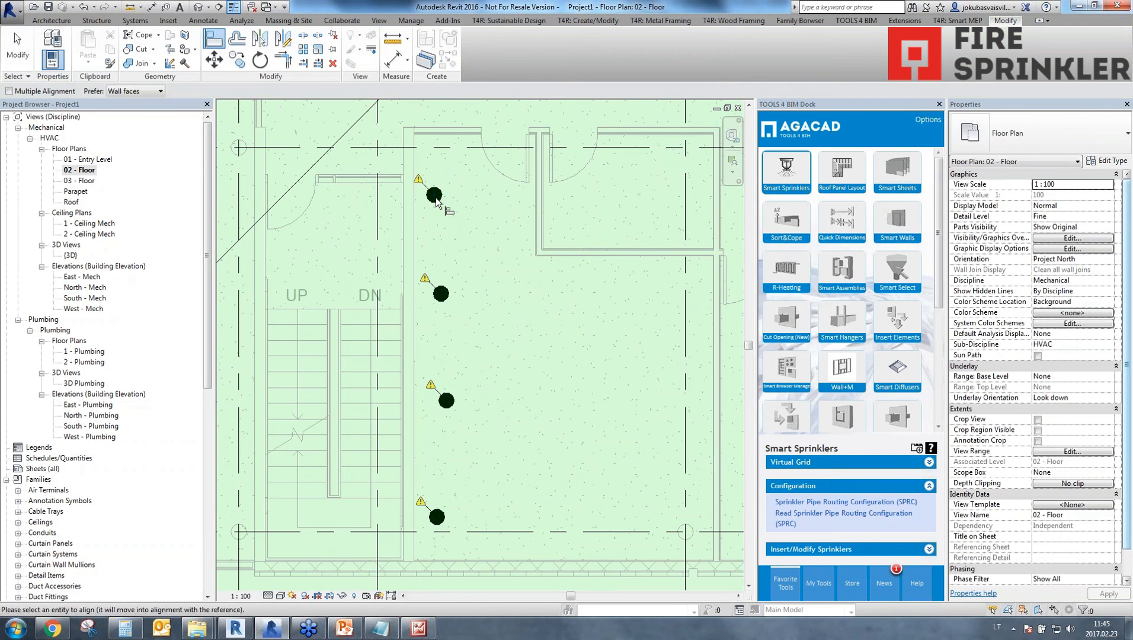
{"action": "scroll", "coordinate": [444, 298], "scroll_direction": "up", "scroll_amount": 4}
{"action": "left_click", "coordinate": [444, 299]}
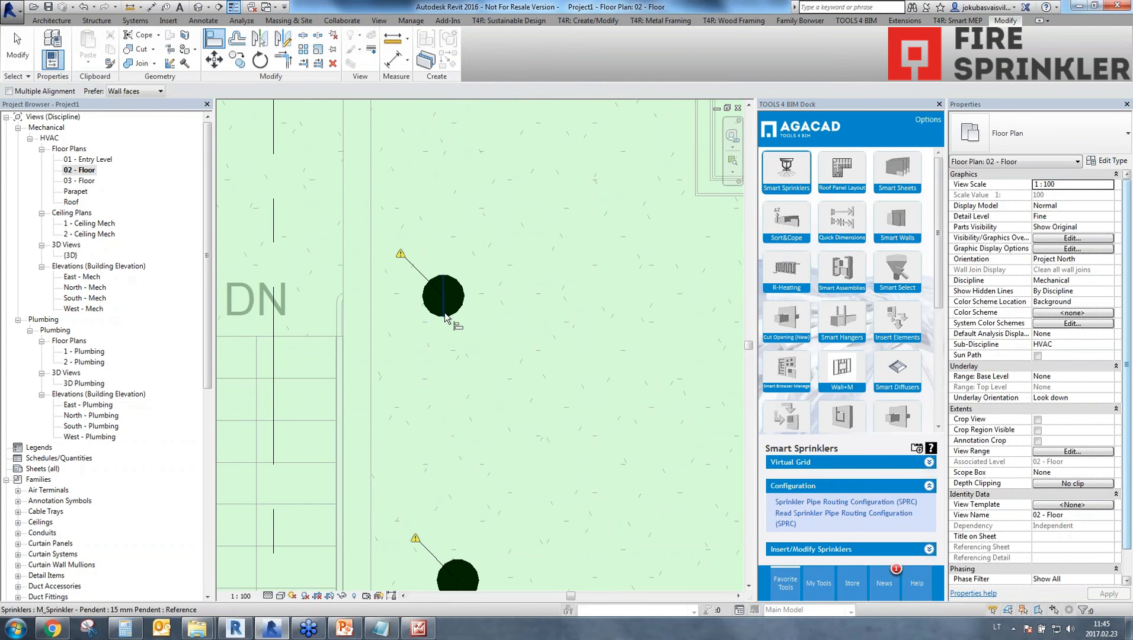
{"action": "key", "text": "Escape"}
{"action": "key", "text": "Escape"}
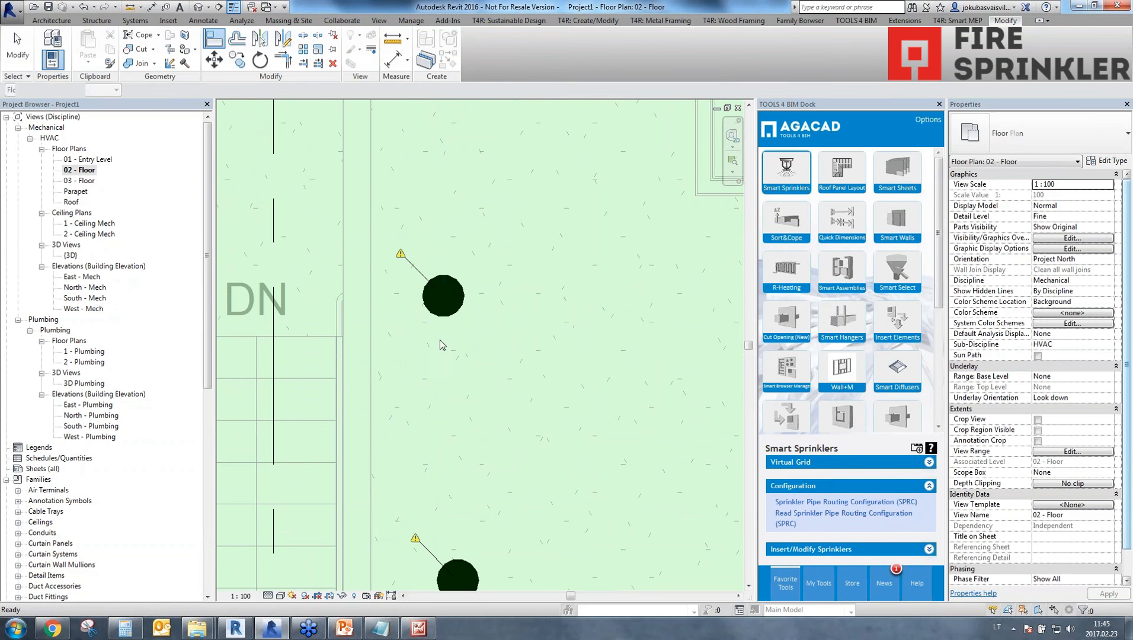
Delete the three lower sprinklers in the column, leaving only the topmost one beside the staircase.
{"action": "scroll", "coordinate": [434, 337], "scroll_direction": "down", "scroll_amount": 4}
{"action": "left_click", "coordinate": [436, 325]}
{"action": "left_click", "coordinate": [440, 405], "text": "ctrl"}
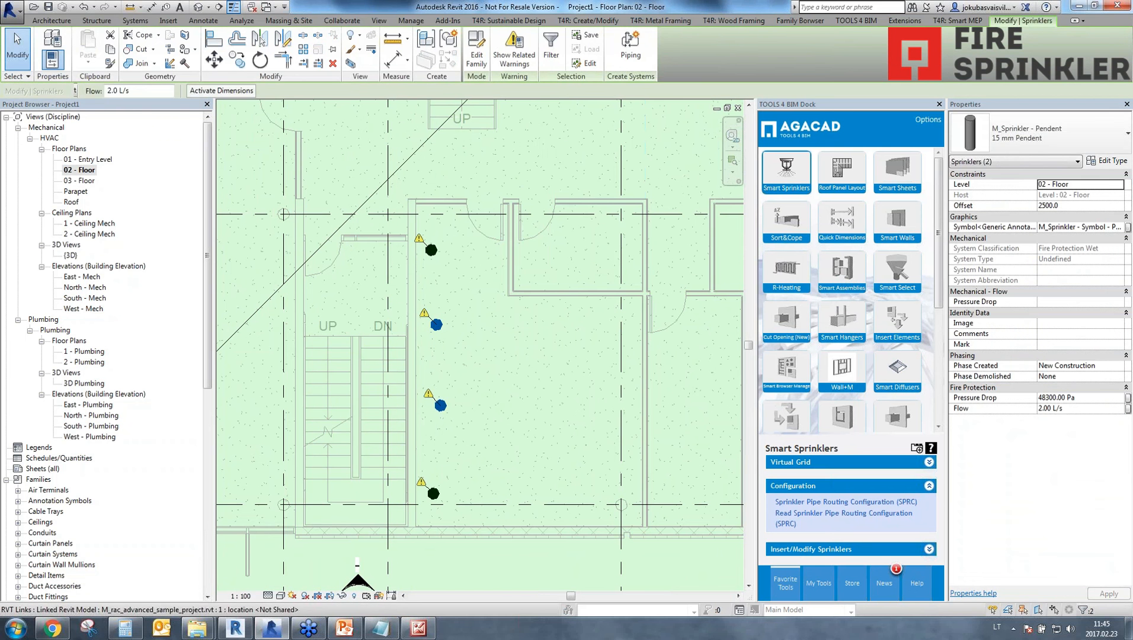
{"action": "key", "text": "Delete"}
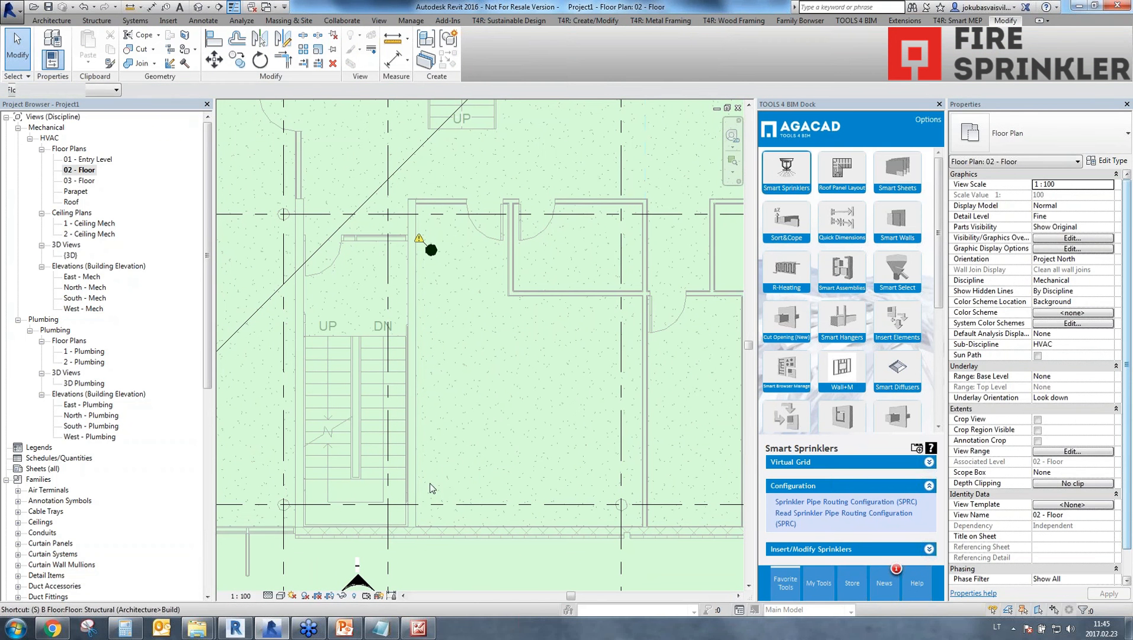
Create two sprinklers similar to the remaining one at a 2500 mm offset, placed in line vertically below it.
{"action": "left_click", "coordinate": [432, 249]}
{"action": "right_click", "coordinate": [433, 251]}
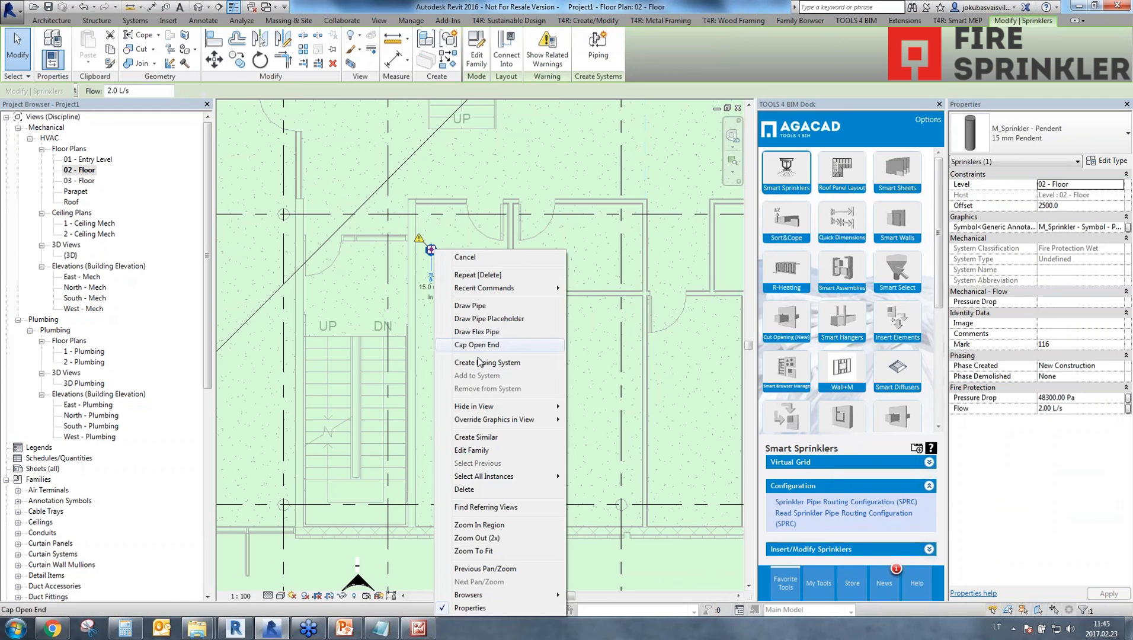
{"action": "left_click", "coordinate": [477, 437]}
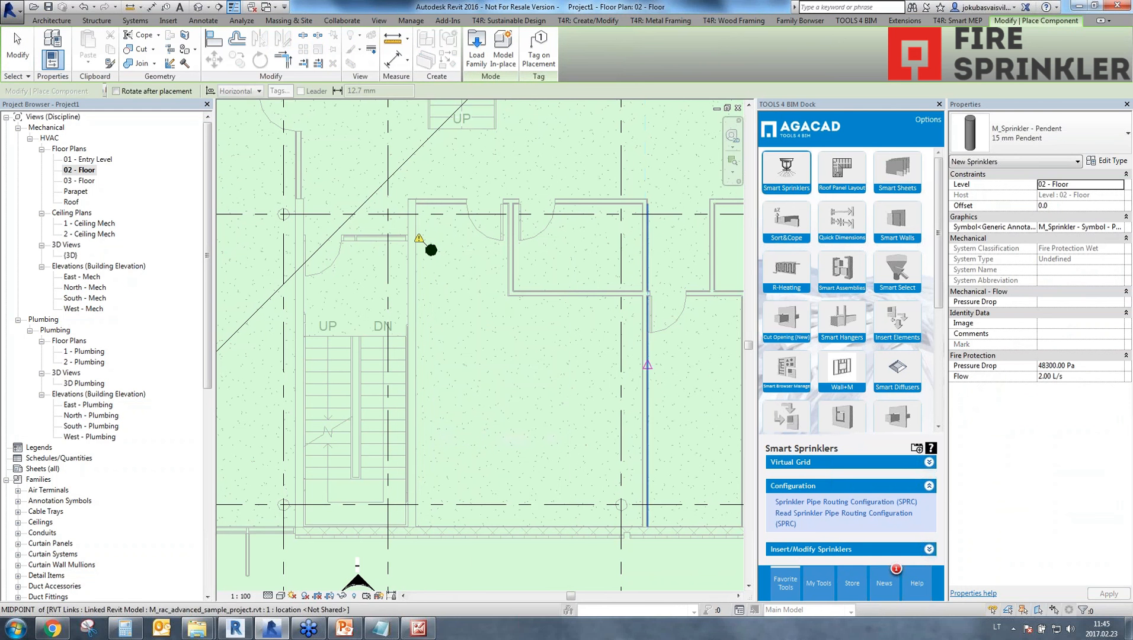
{"action": "left_click", "coordinate": [1078, 205]}
{"action": "type", "text": "2500"}
{"action": "key", "text": "Return"}
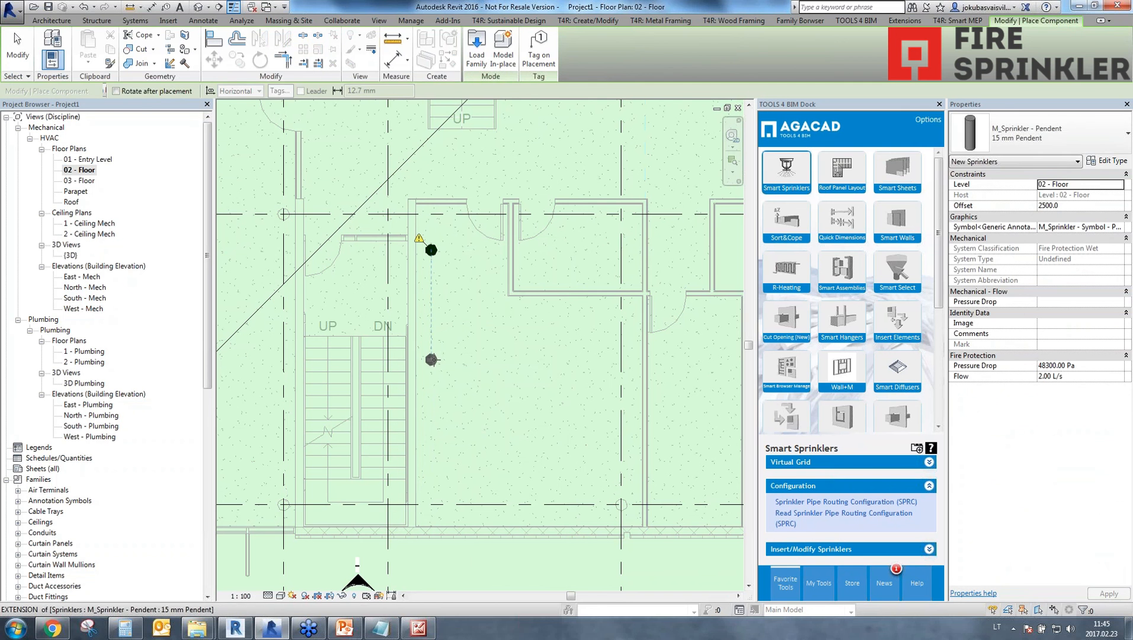
{"action": "left_click", "coordinate": [432, 377]}
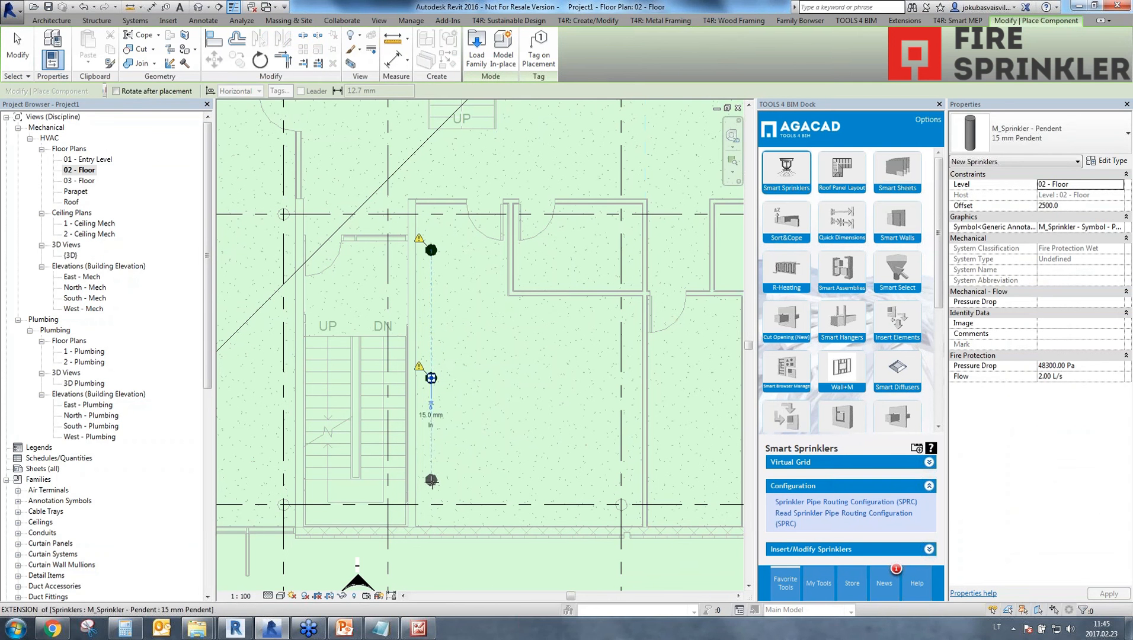
{"action": "left_click", "coordinate": [432, 480]}
{"action": "key", "text": "Escape"}
{"action": "key", "text": "Escape"}
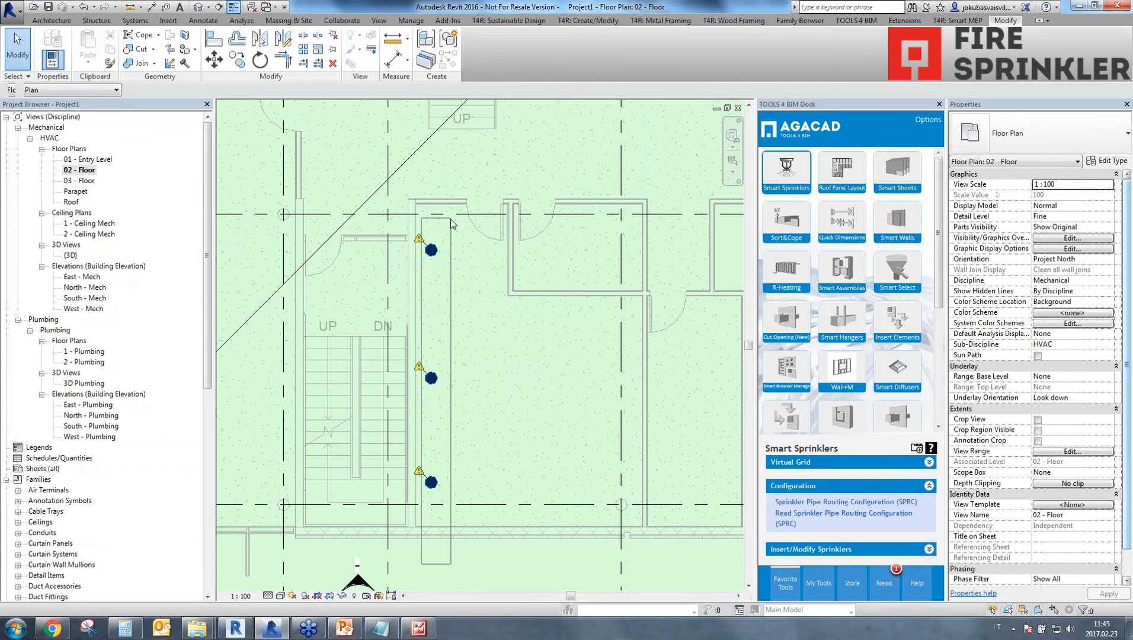
Array the column of three sprinklers horizontally to the east with 25 members spaced about 1700 mm apart.
{"action": "left_click_drag", "start_coordinate": [451, 223], "coordinate": [451, 224]}
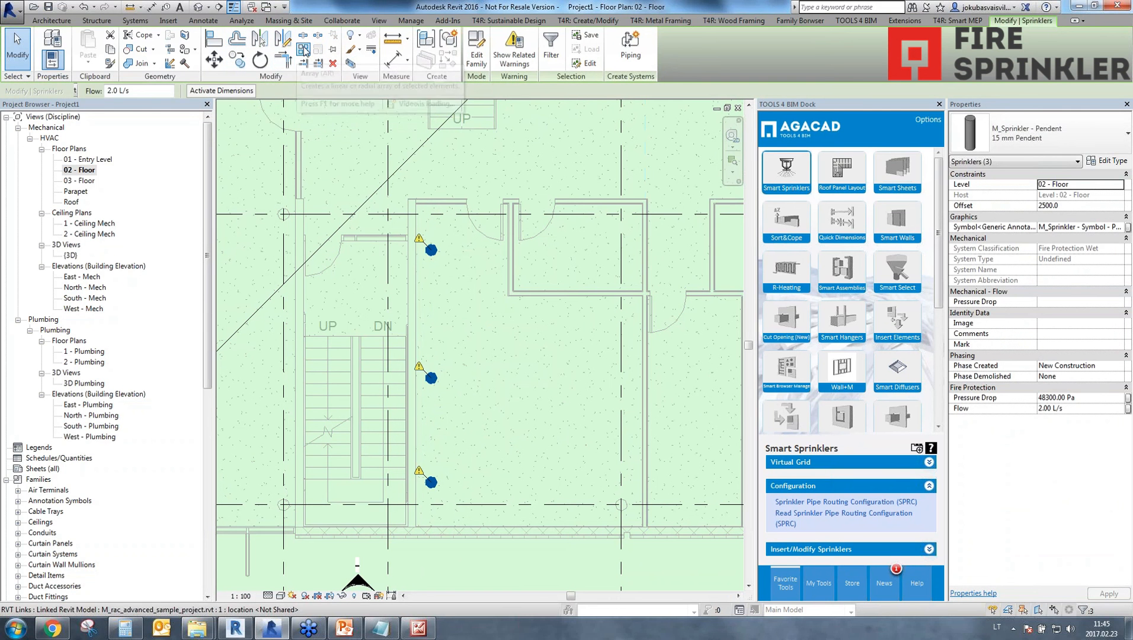
{"action": "left_click", "coordinate": [304, 49]}
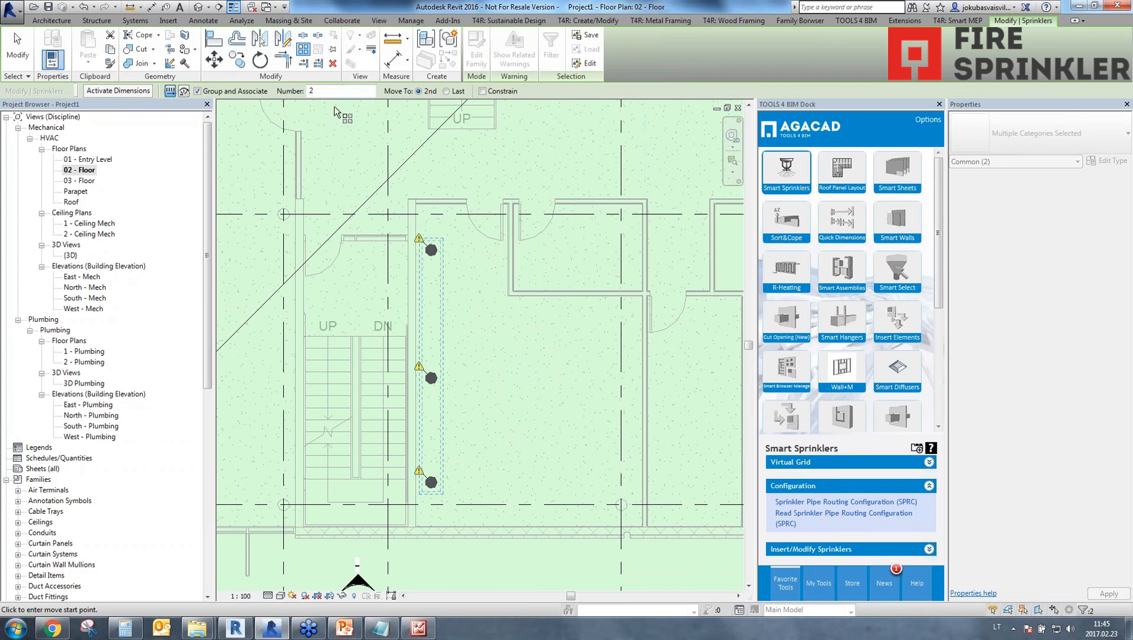
{"action": "double_click", "coordinate": [312, 91]}
{"action": "type", "text": "25"}
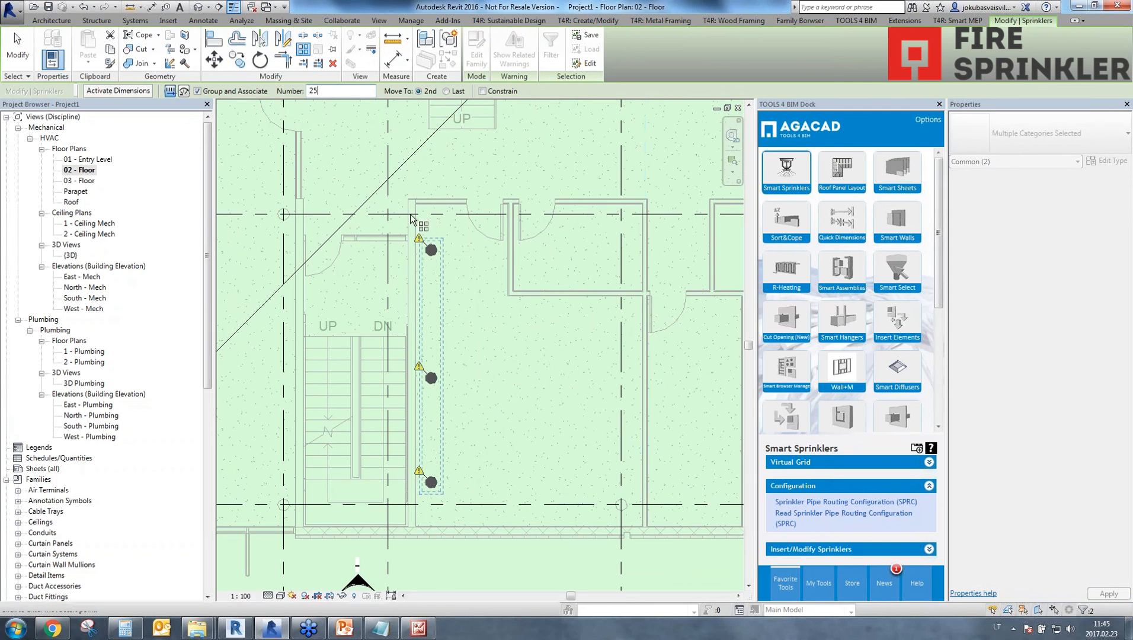
{"action": "left_click", "coordinate": [432, 379]}
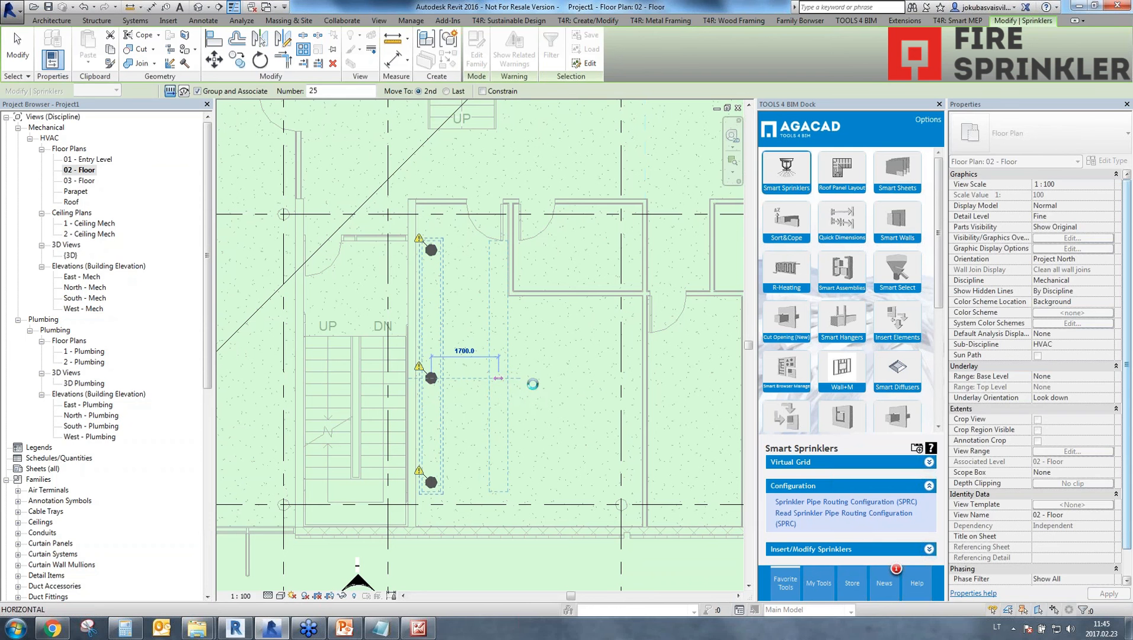
{"action": "left_click", "coordinate": [498, 378]}
{"action": "scroll", "coordinate": [480, 291], "scroll_direction": "down", "scroll_amount": 3}
{"action": "scroll", "coordinate": [593, 415], "scroll_direction": "down", "scroll_amount": 2}
{"action": "middle_click_drag", "start_coordinate": [592, 415], "coordinate": [728, 454]}
{"action": "scroll", "coordinate": [434, 410], "scroll_direction": "down", "scroll_amount": 1}
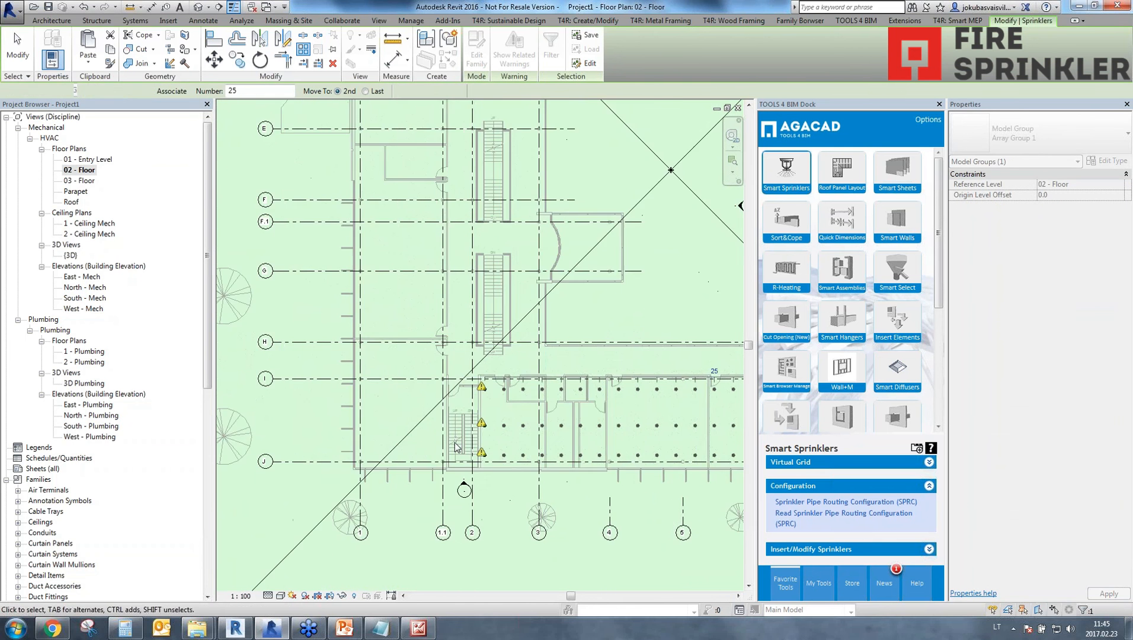
{"action": "left_click", "coordinate": [397, 435]}
{"action": "scroll", "coordinate": [388, 439], "scroll_direction": "up", "scroll_amount": 3}
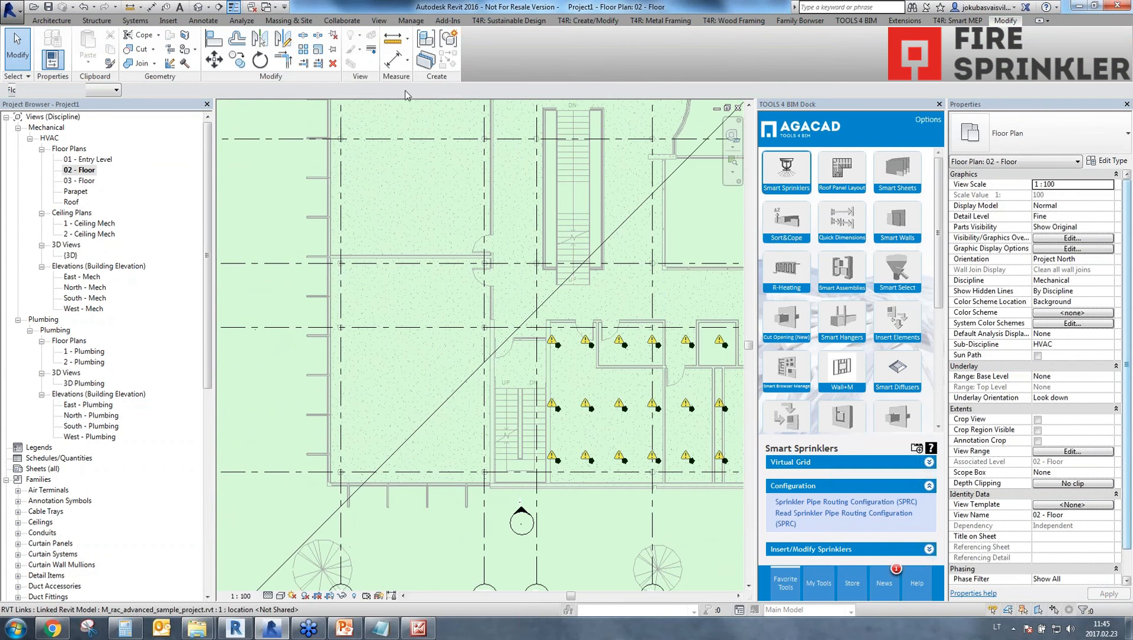
{"action": "scroll", "coordinate": [557, 425], "scroll_direction": "down", "scroll_amount": 4}
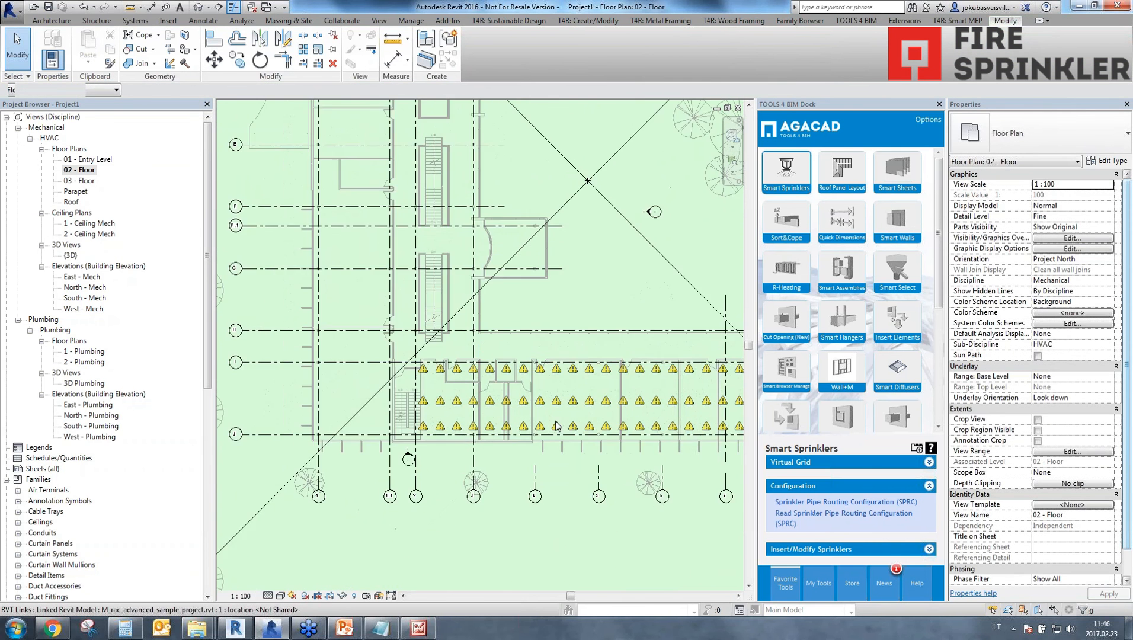
{"action": "scroll", "coordinate": [557, 426], "scroll_direction": "down", "scroll_amount": 2}
{"action": "key", "text": "p"}
{"action": "key", "text": "i"}
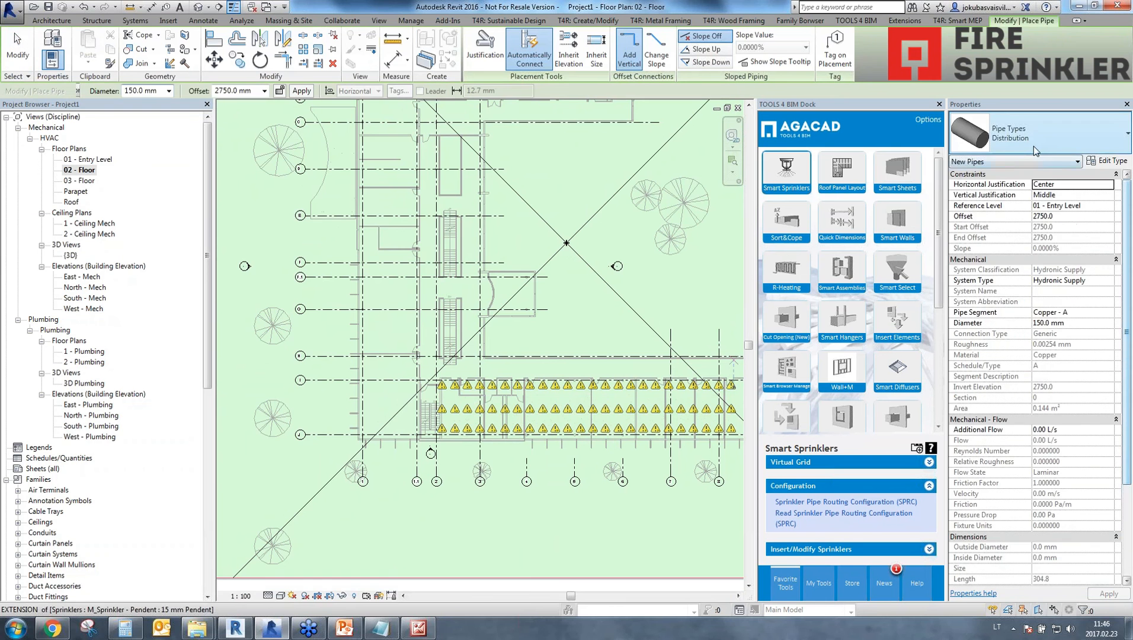
{"action": "left_click", "coordinate": [1031, 142]}
{"action": "left_click", "coordinate": [1031, 141]}
{"action": "middle_click_drag", "start_coordinate": [623, 388], "coordinate": [532, 385]}
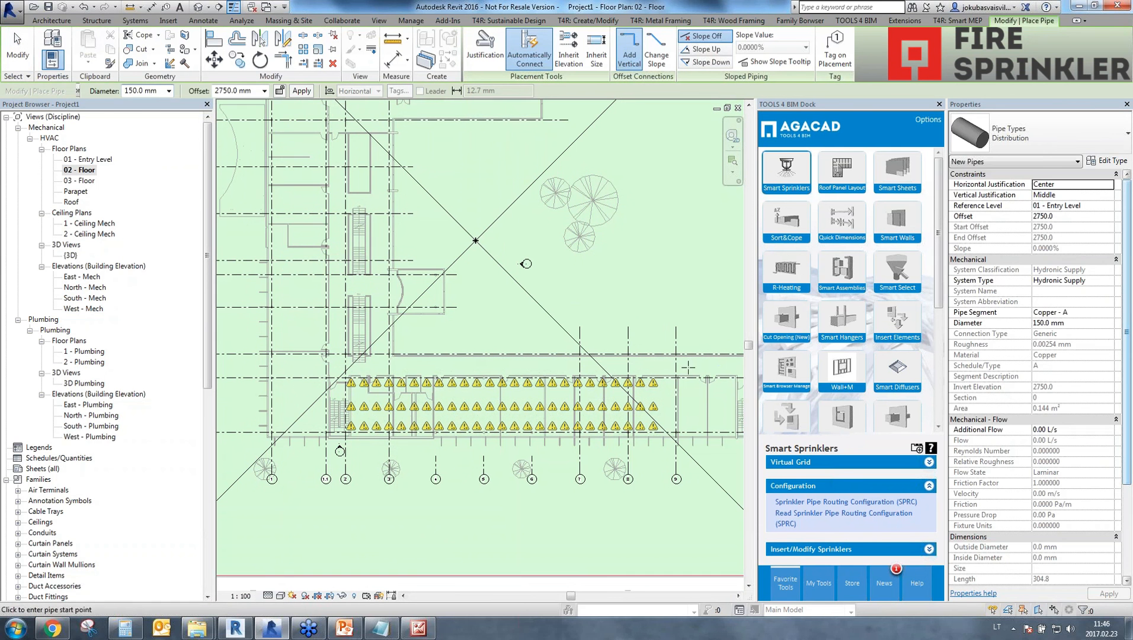
{"action": "left_click", "coordinate": [696, 366]}
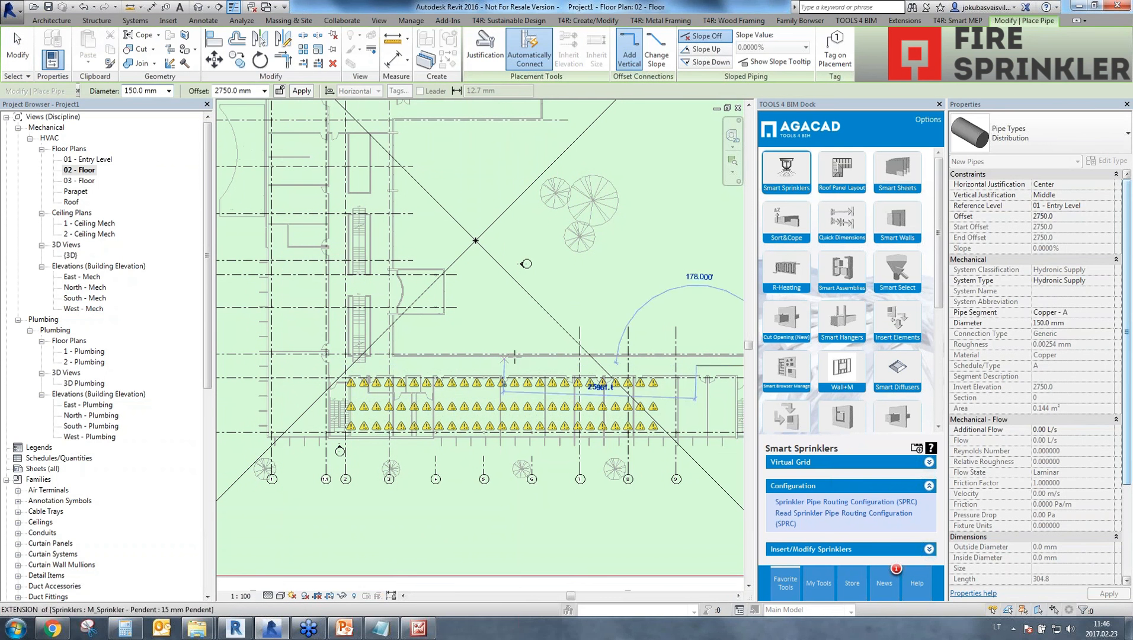
{"action": "key", "text": "Escape"}
{"action": "key", "text": "Escape"}
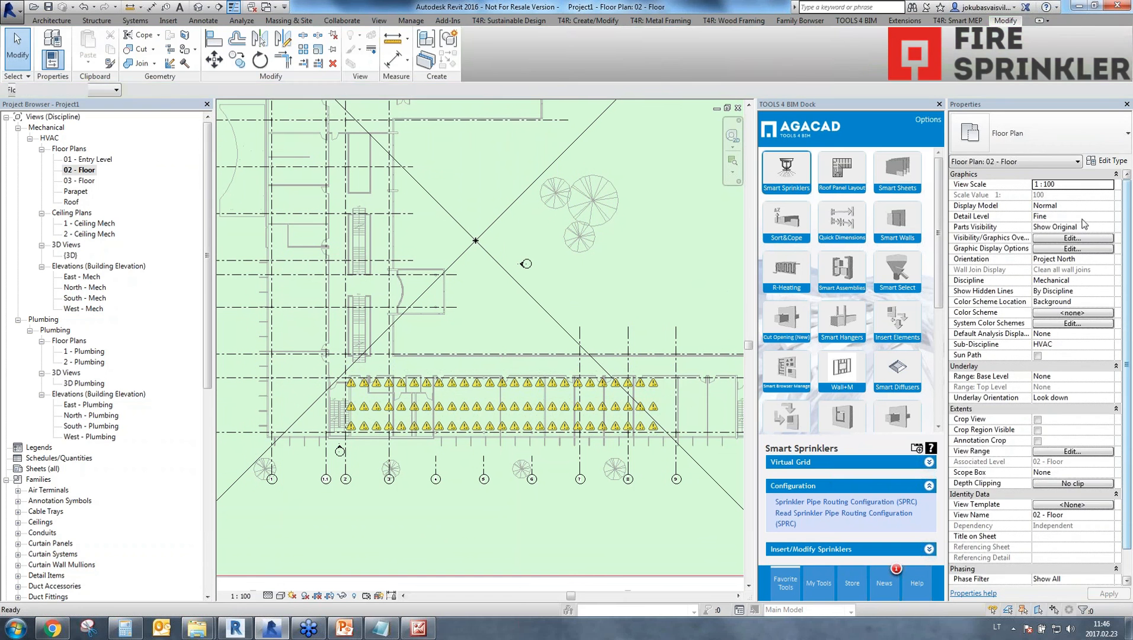
Start a new Distribution pipe with reference level 02 - Floor and an offset of 2750 mm.
{"action": "key", "text": "p"}
{"action": "key", "text": "i"}
{"action": "left_click", "coordinate": [1067, 206]}
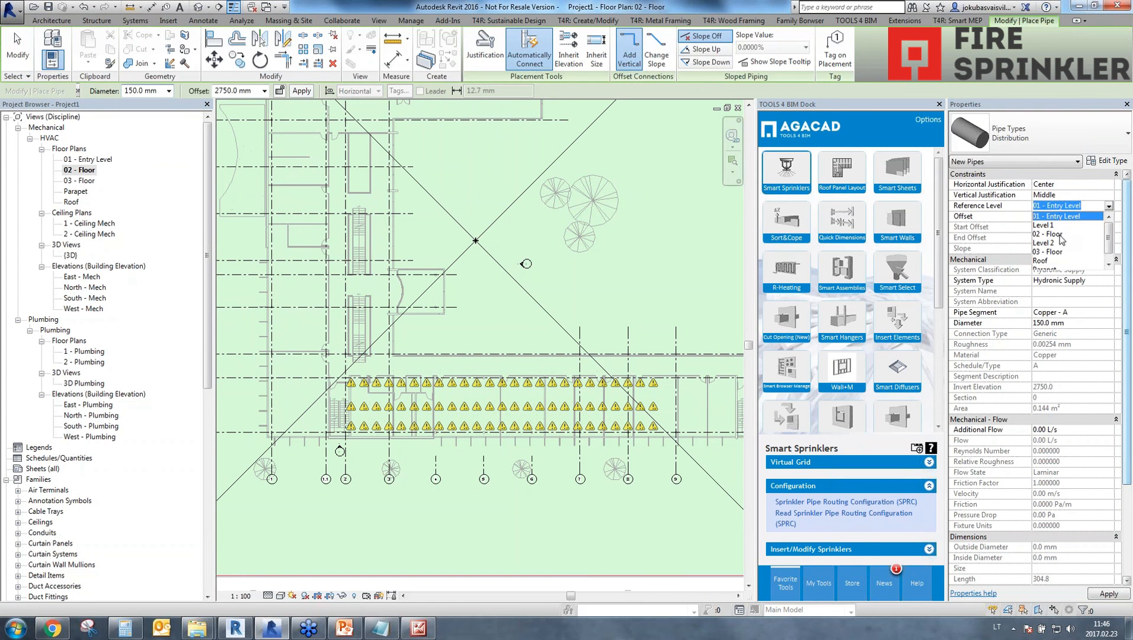
{"action": "left_click", "coordinate": [1049, 234]}
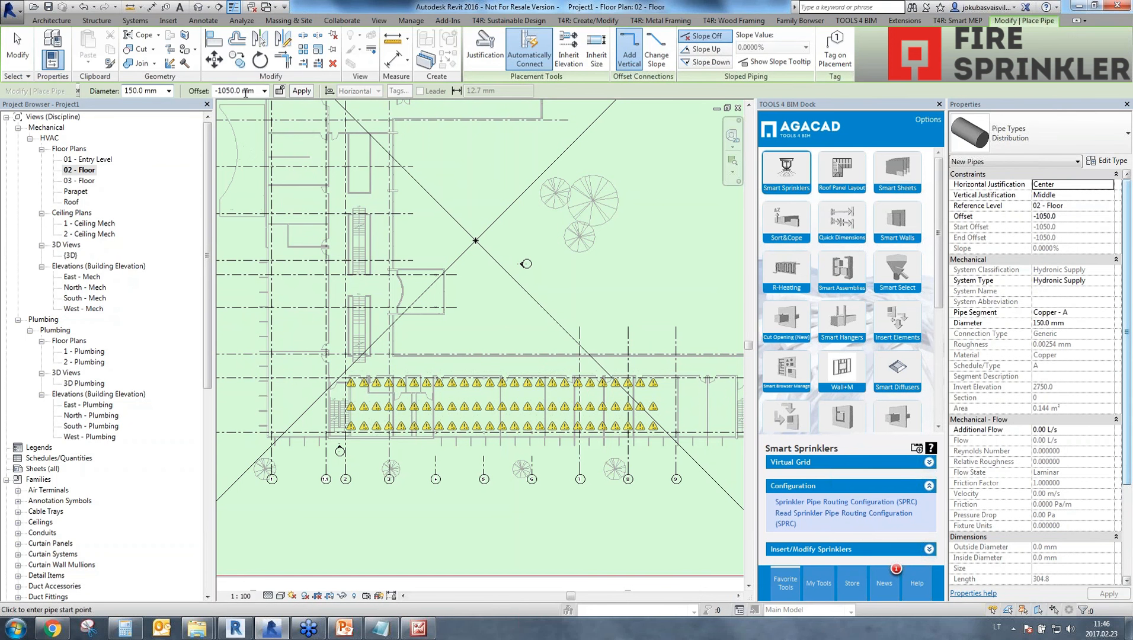
{"action": "left_click", "coordinate": [245, 91]}
{"action": "type", "text": "2750"}
{"action": "key", "text": "Return"}
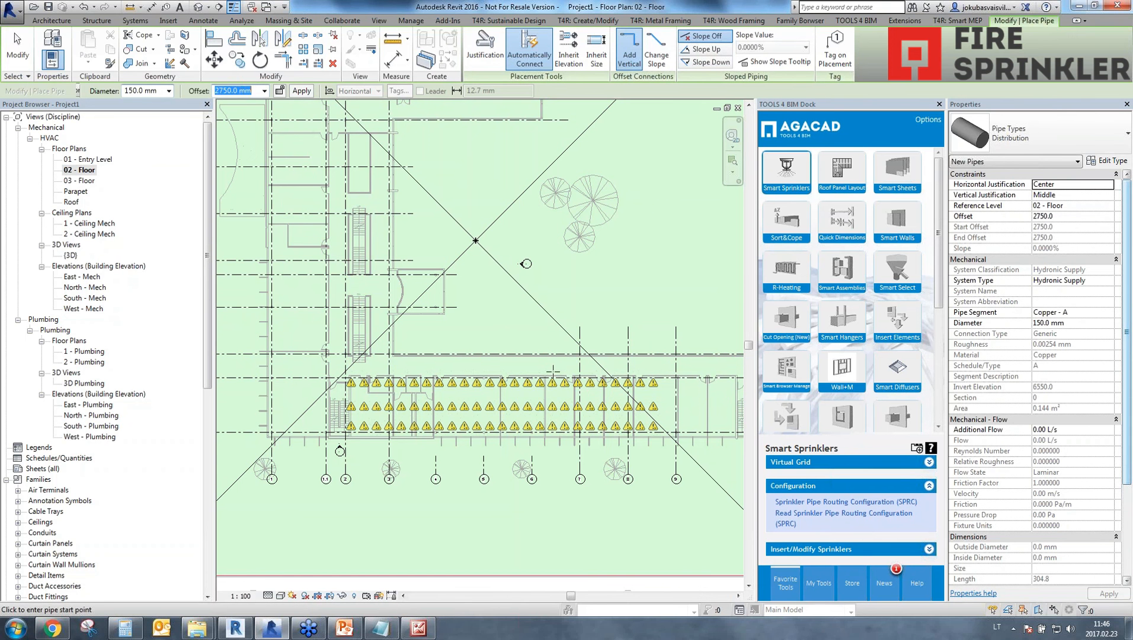
Draw a 150 mm distribution pipe westward above the sprinkler rows, north alongside the staircases, and a short way back east.
{"action": "left_click", "coordinate": [698, 362]}
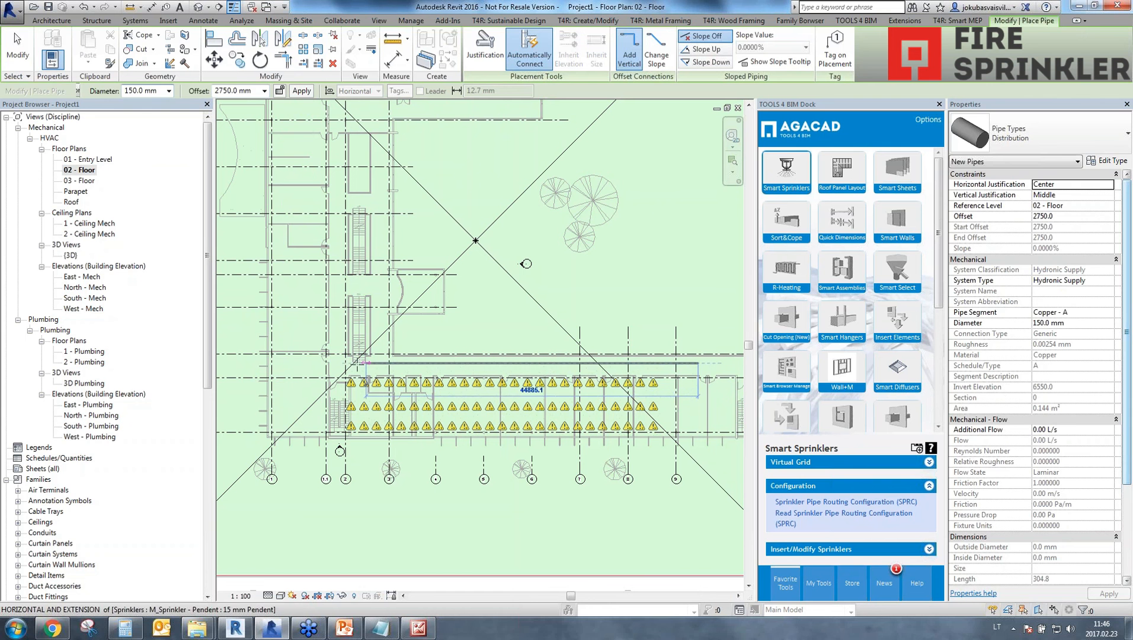
{"action": "left_click", "coordinate": [339, 361]}
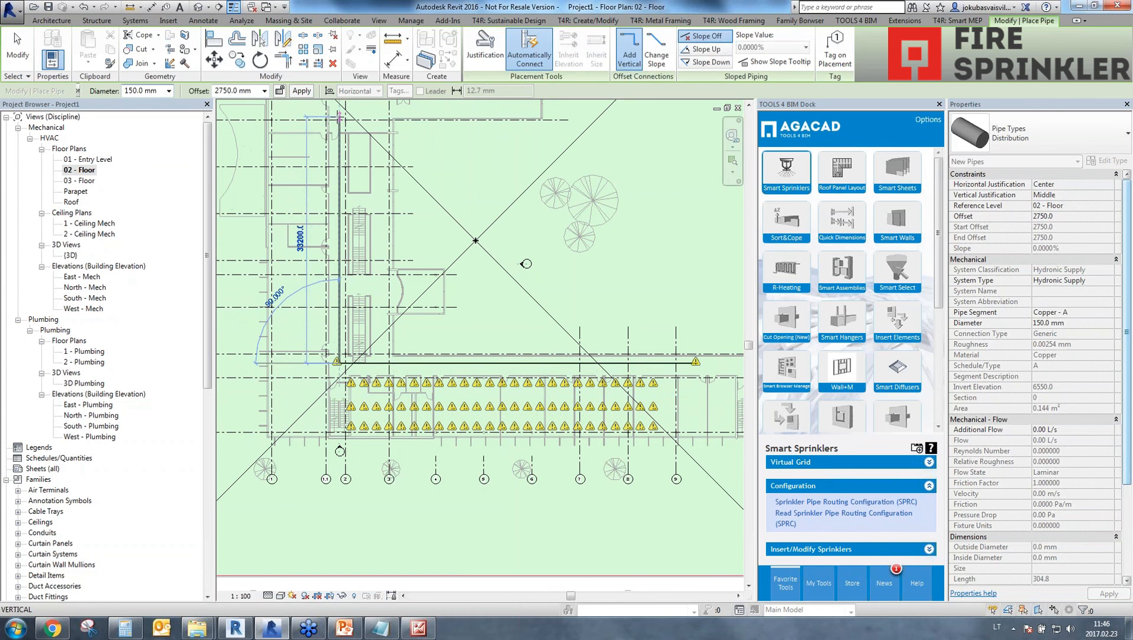
{"action": "left_click", "coordinate": [339, 111]}
{"action": "left_click", "coordinate": [518, 112]}
{"action": "left_click", "coordinate": [15, 32]}
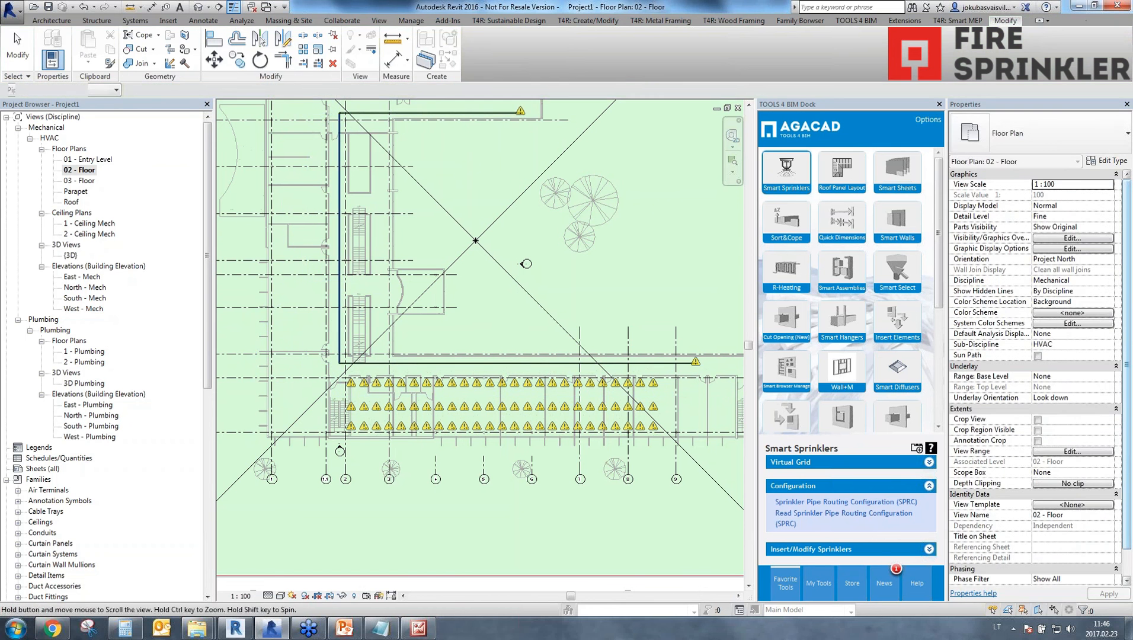
Examine the three sprinkler rows and the distribution pipe route on the 02 - Floor plan.
{"action": "middle_click_drag", "start_coordinate": [284, 152], "coordinate": [302, 268]}
{"action": "middle_click_drag", "start_coordinate": [412, 525], "coordinate": [309, 460]}
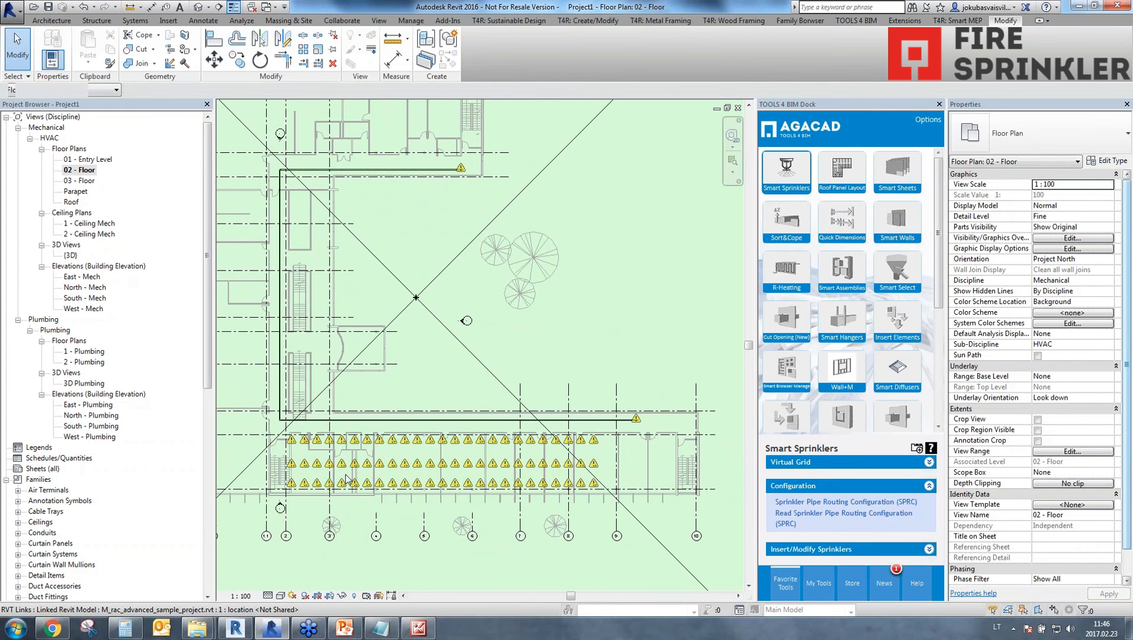
{"action": "scroll", "coordinate": [347, 479], "scroll_direction": "up", "scroll_amount": 5}
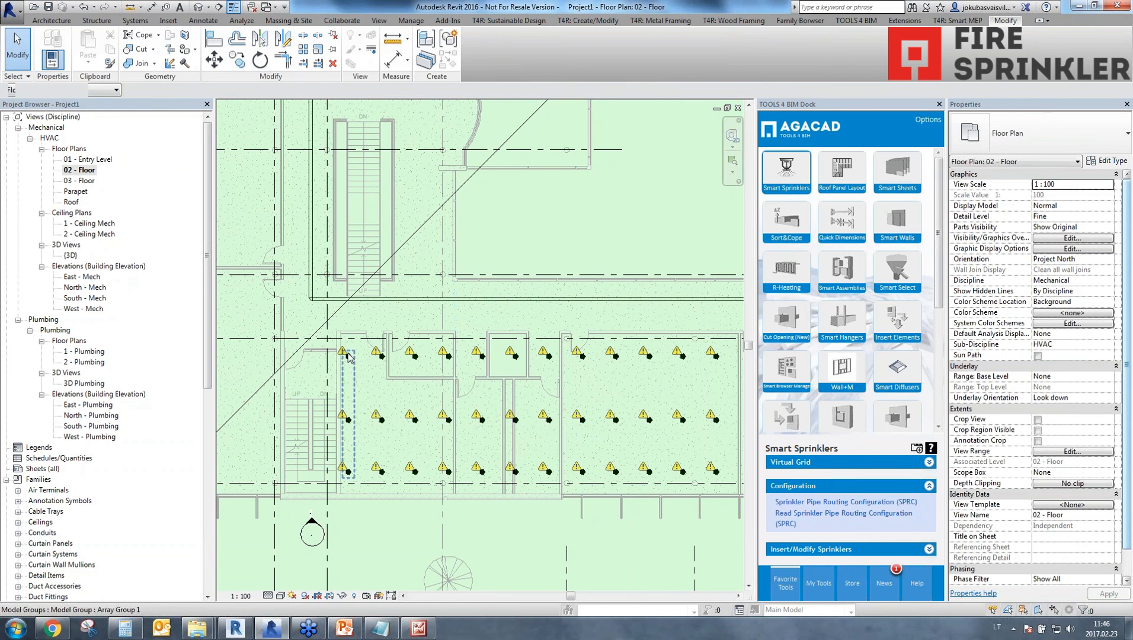
{"action": "left_click", "coordinate": [432, 227]}
{"action": "left_click", "coordinate": [523, 216]}
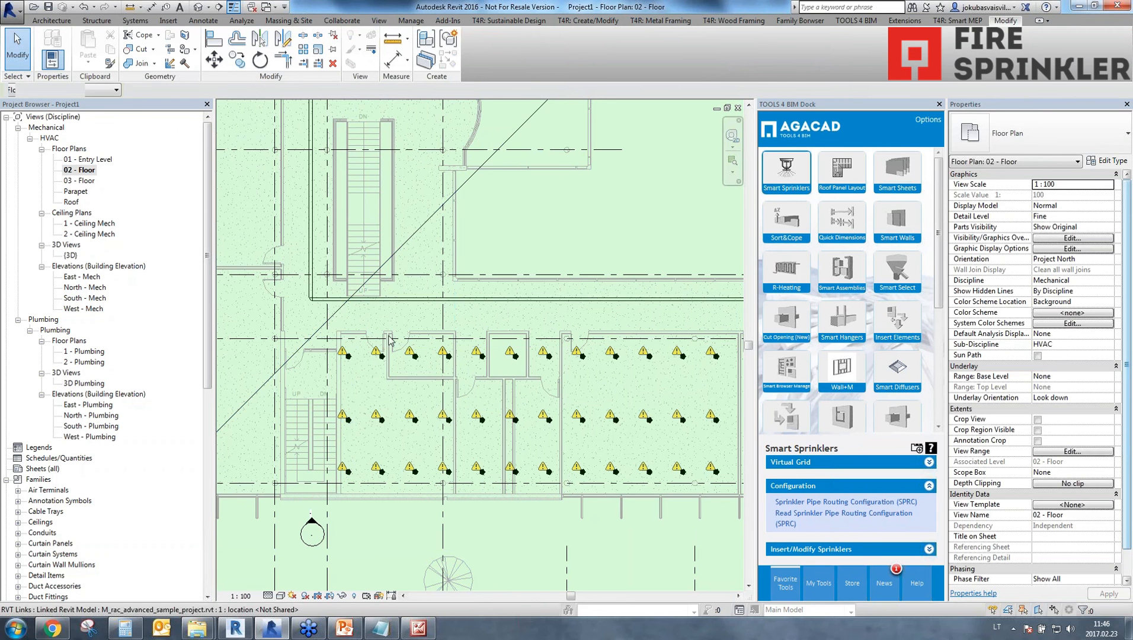
{"action": "scroll", "coordinate": [705, 463], "scroll_direction": "down", "scroll_amount": 3}
{"action": "middle_click_drag", "start_coordinate": [705, 462], "coordinate": [437, 375]}
{"action": "scroll", "coordinate": [484, 374], "scroll_direction": "down", "scroll_amount": 1}
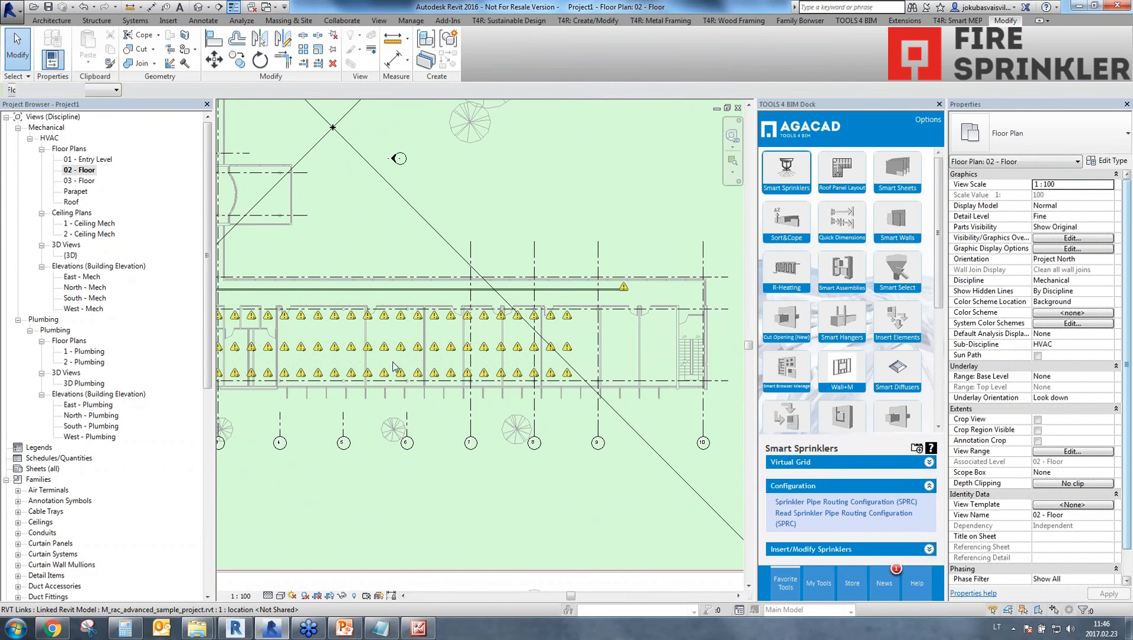
{"action": "middle_click_drag", "start_coordinate": [335, 359], "coordinate": [415, 365]}
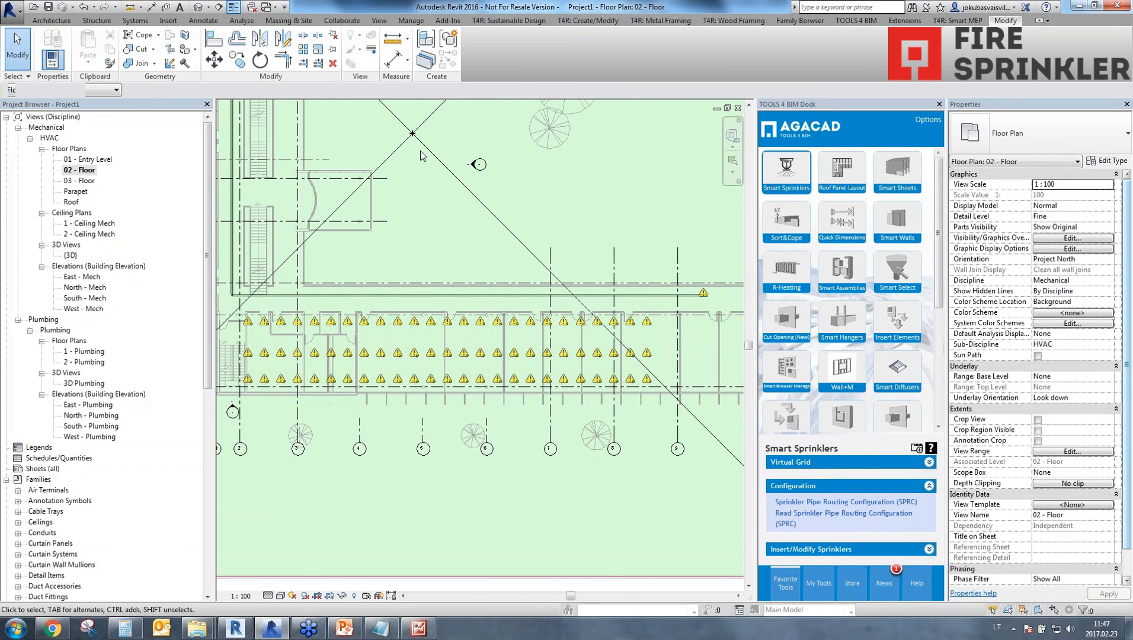
{"action": "left_click", "coordinate": [485, 344]}
{"action": "left_click", "coordinate": [559, 478]}
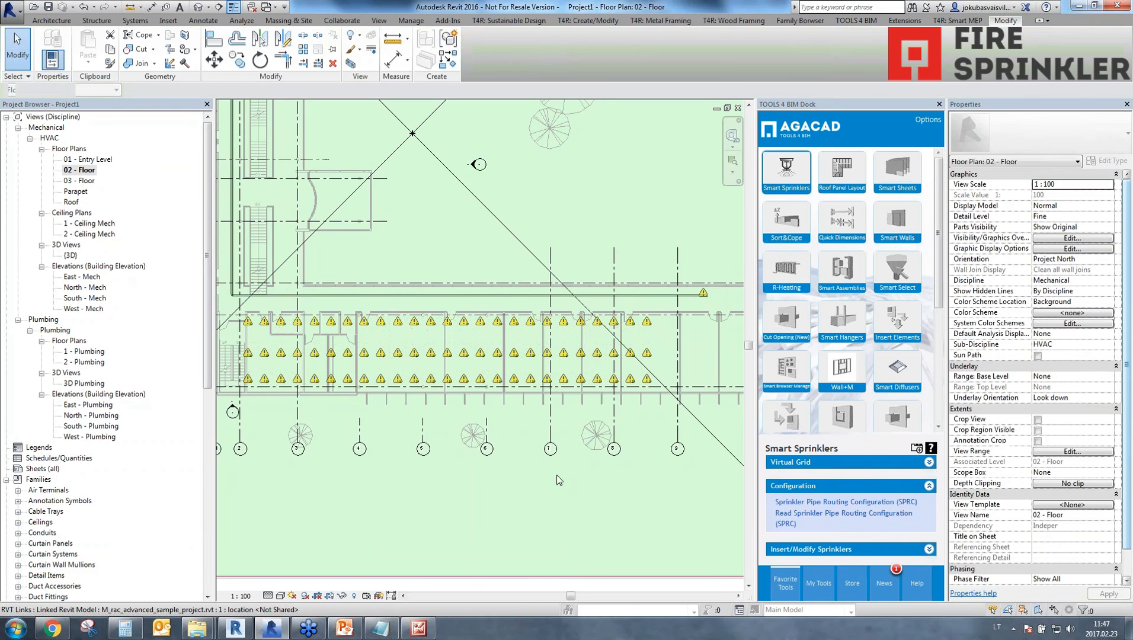
Connect the arrayed sprinklers to the horizontal distribution pipe running above them with Smart Sprinklers.
{"action": "left_click", "coordinate": [870, 550]}
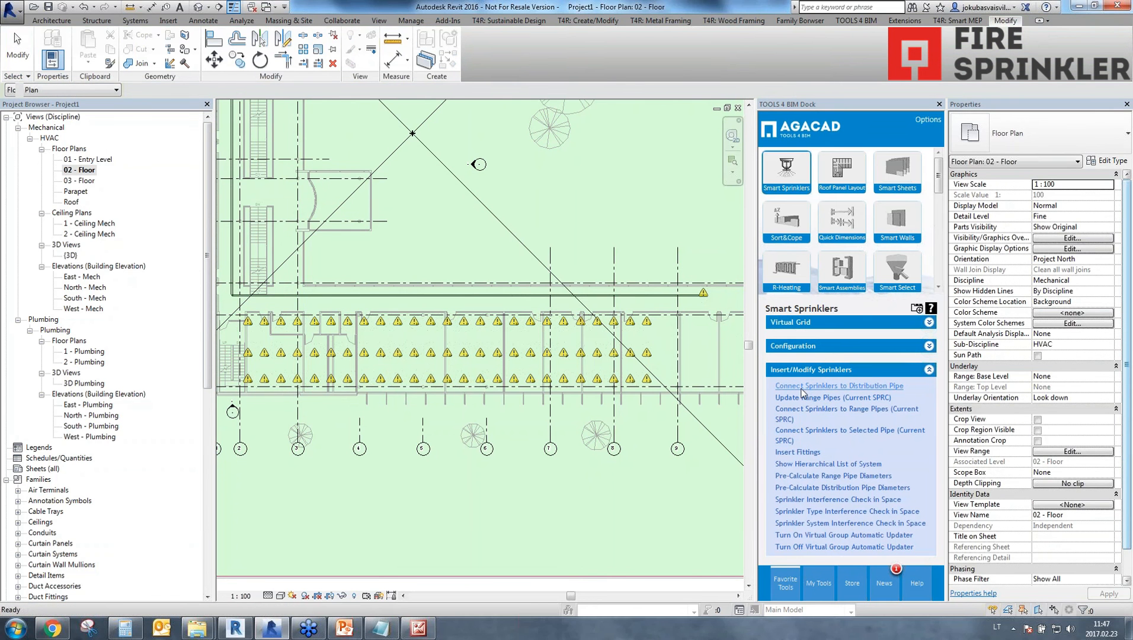
{"action": "left_click", "coordinate": [803, 391]}
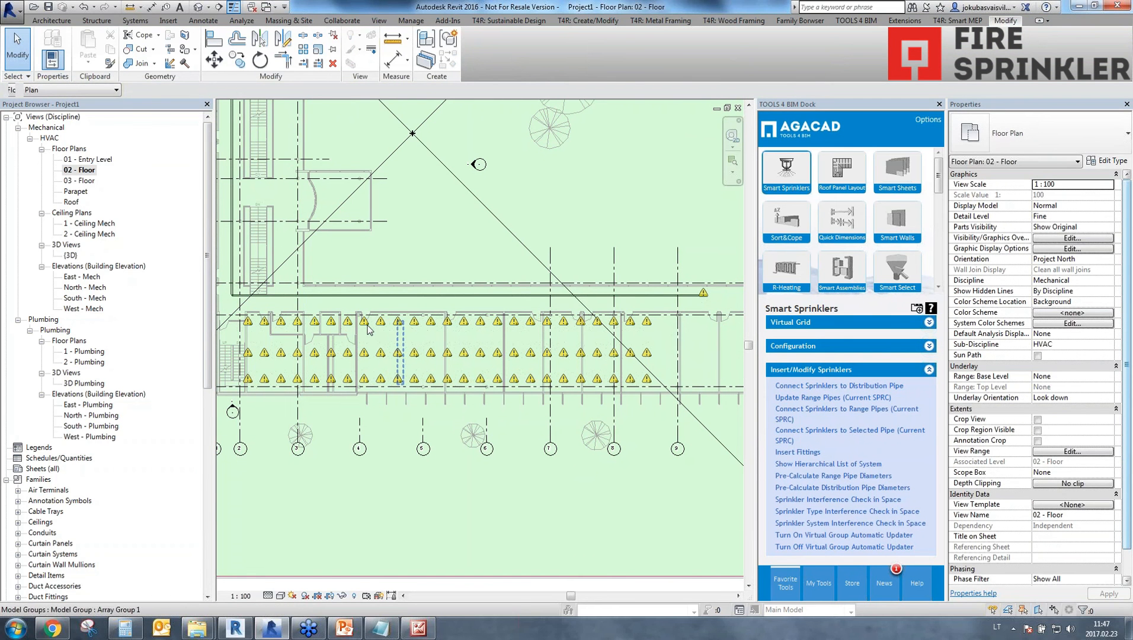
{"action": "left_click", "coordinate": [370, 297]}
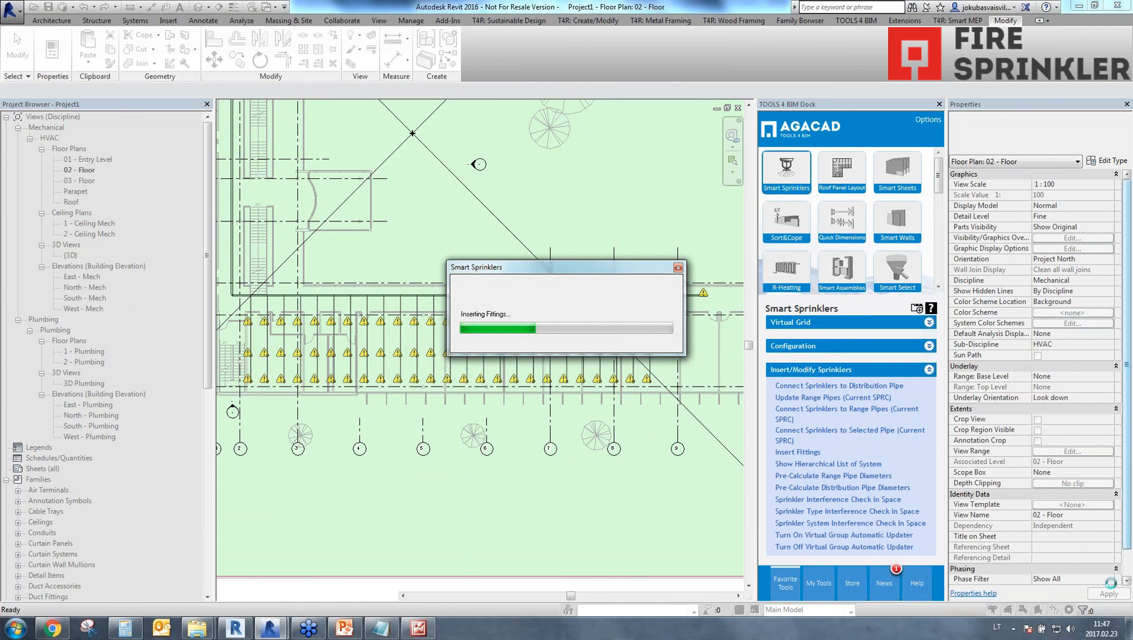
{"action": "left_click", "coordinate": [1098, 628]}
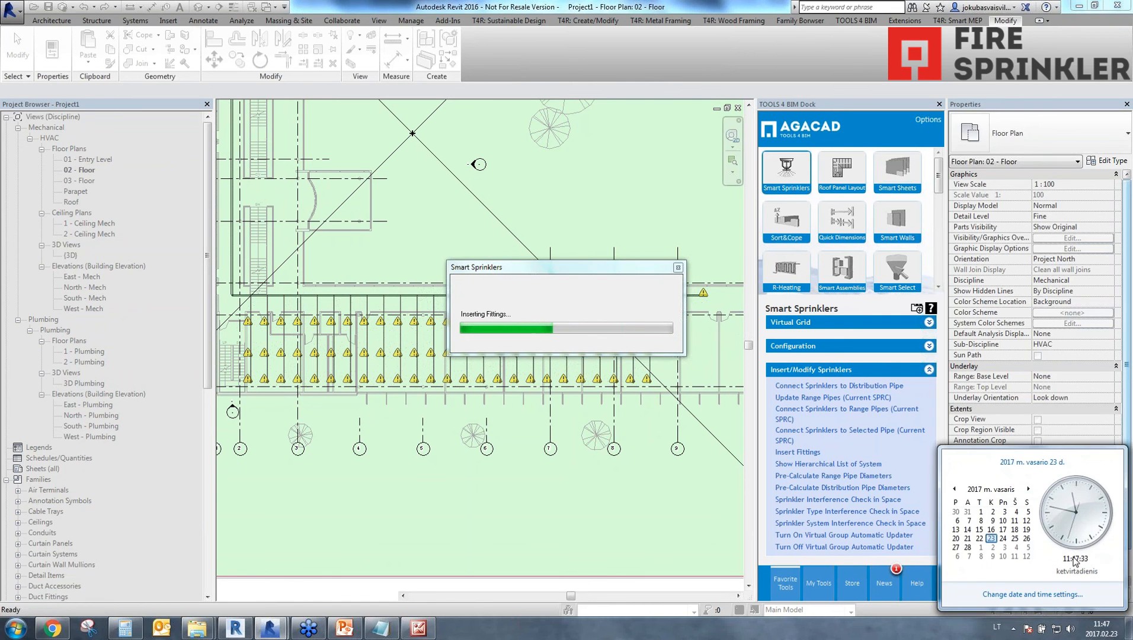
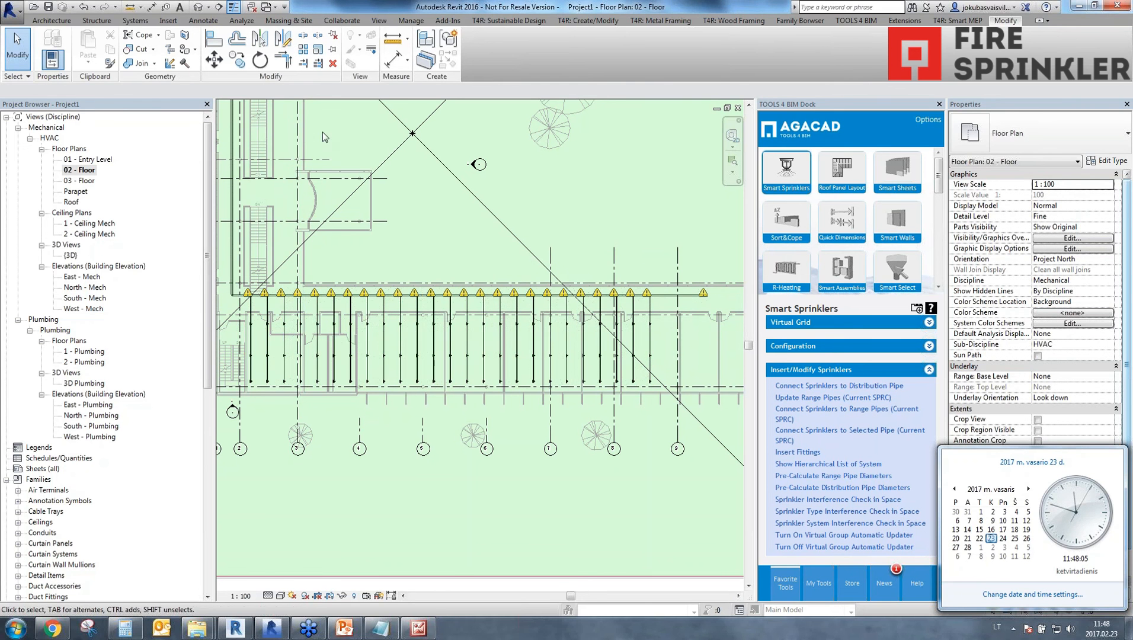
Open the default 3D view, turn it to the front, and bring the sprinkler pipe levels into close view.
{"action": "left_click", "coordinate": [196, 10]}
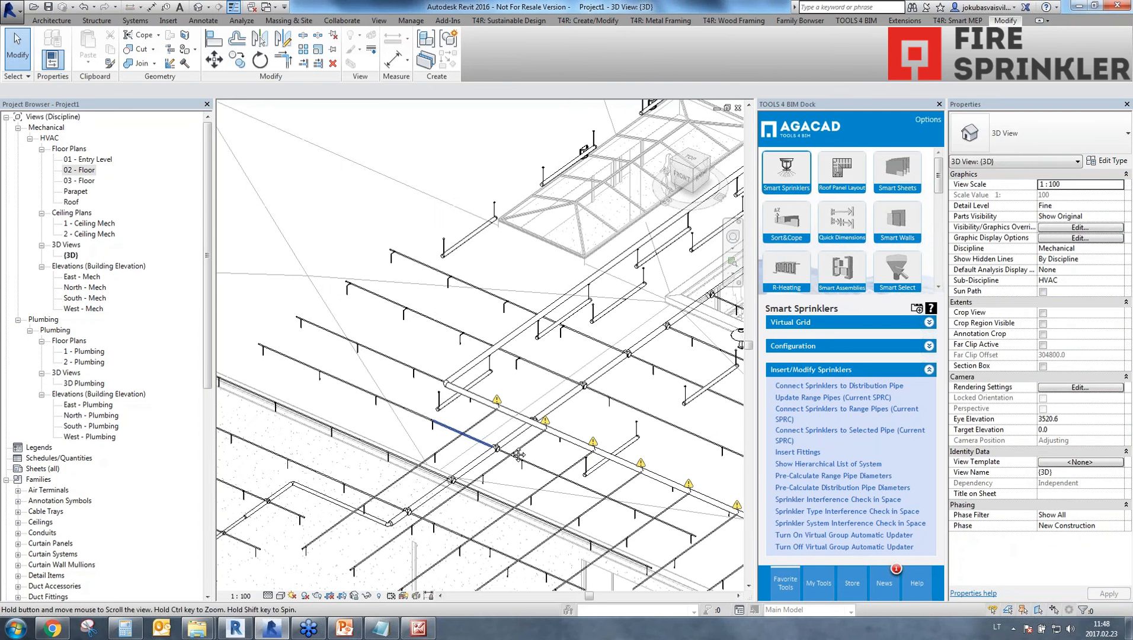
{"action": "scroll", "coordinate": [462, 415], "scroll_direction": "down", "scroll_amount": 6}
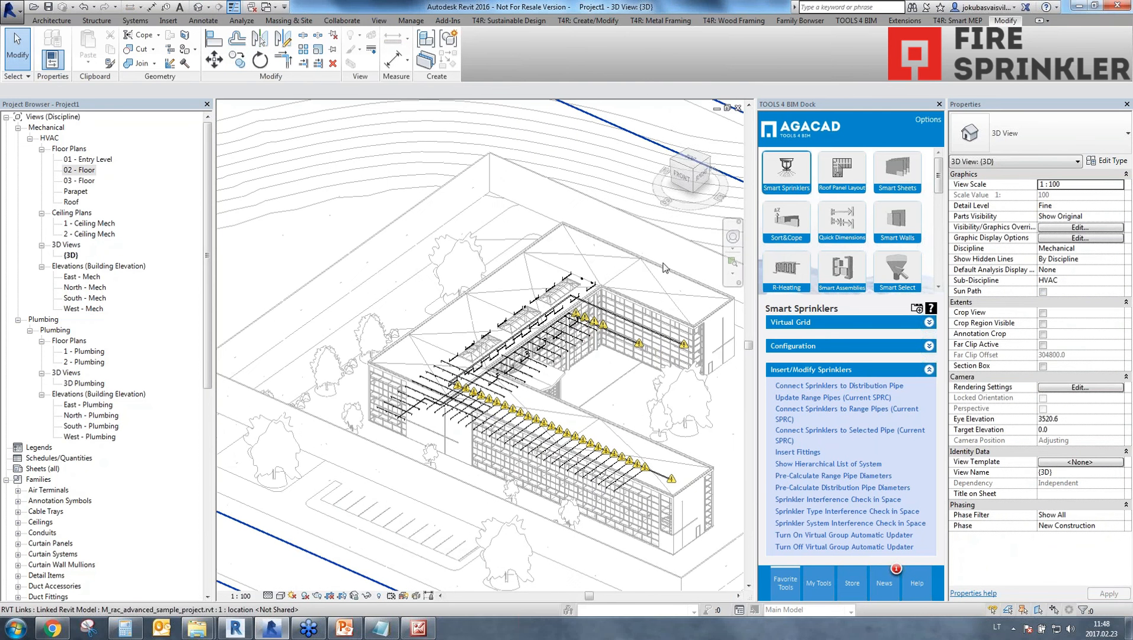
{"action": "left_click", "coordinate": [683, 177]}
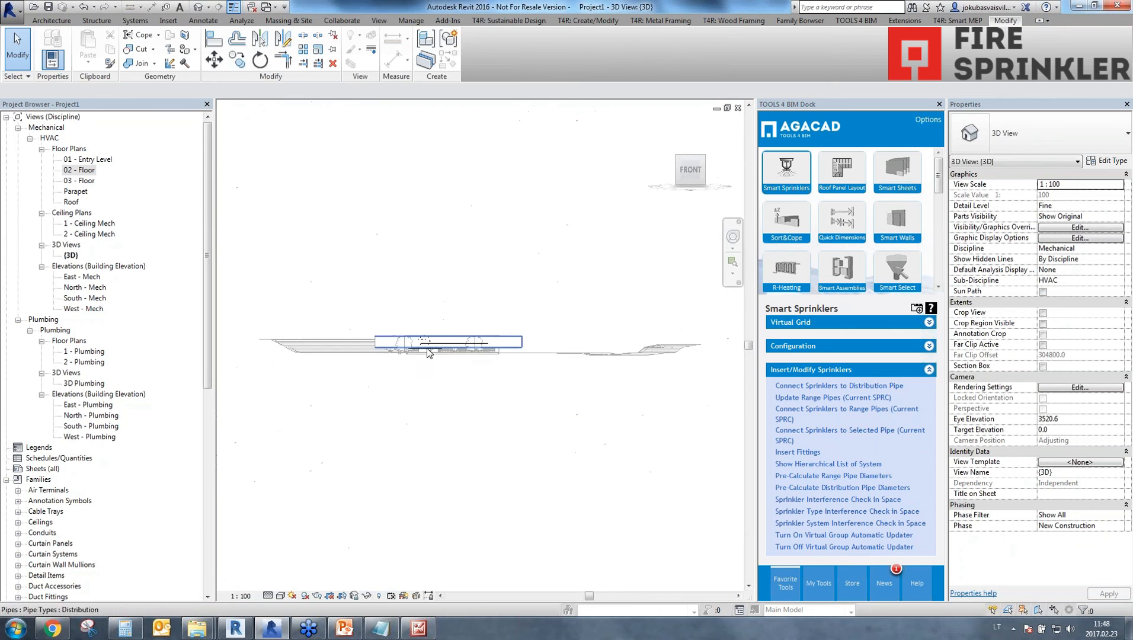
{"action": "scroll", "coordinate": [415, 346], "scroll_direction": "up", "scroll_amount": 5}
{"action": "left_click", "coordinate": [355, 314]}
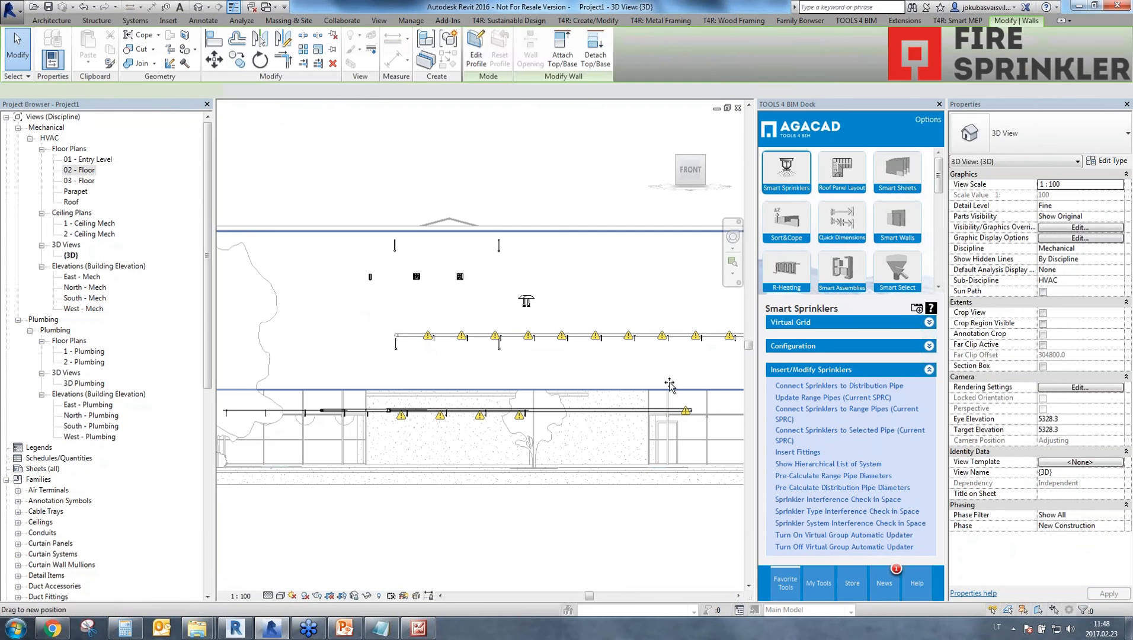
Window-select the sprinkler system across the front view, crop the 3D view to it with a section box, and restore a corner angle.
{"action": "left_click_drag", "start_coordinate": [341, 189], "coordinate": [225, 378]}
{"action": "scroll", "coordinate": [676, 392], "scroll_direction": "down", "scroll_amount": 1}
{"action": "middle_click_drag", "start_coordinate": [676, 391], "coordinate": [225, 377]}
{"action": "left_click_drag", "start_coordinate": [225, 378], "coordinate": [502, 392]}
{"action": "scroll", "coordinate": [501, 391], "scroll_direction": "down", "scroll_amount": 2}
{"action": "middle_click_drag", "start_coordinate": [502, 391], "coordinate": [379, 392]}
{"action": "left_click_drag", "start_coordinate": [380, 392], "coordinate": [613, 396]}
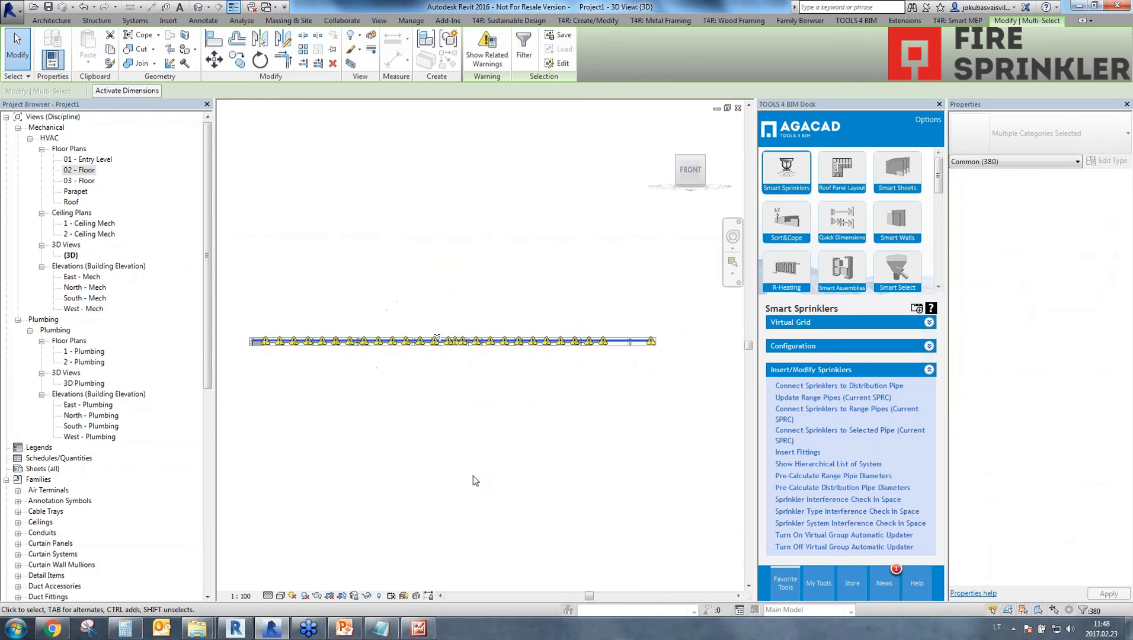
{"action": "middle_click_drag", "start_coordinate": [516, 437], "coordinate": [354, 374], "text": "shift"}
{"action": "scroll", "coordinate": [367, 433], "scroll_direction": "up", "scroll_amount": 5}
{"action": "left_click", "coordinate": [289, 555]}
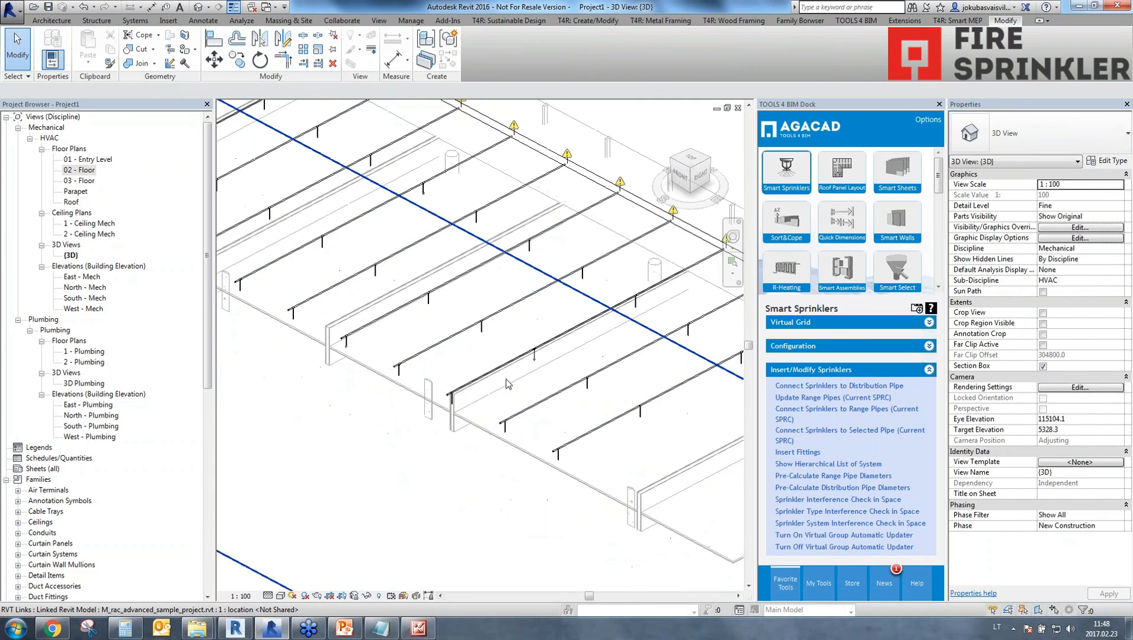
Examine the range pipes, sprinkler drops and their connections to the distribution pipe along the cropped floor in 3D.
{"action": "scroll", "coordinate": [509, 381], "scroll_direction": "up", "scroll_amount": 2}
{"action": "scroll", "coordinate": [504, 415], "scroll_direction": "down", "scroll_amount": 1}
{"action": "middle_click_drag", "start_coordinate": [491, 445], "coordinate": [621, 557]}
{"action": "mouse_move", "coordinate": [518, 462]}
{"action": "middle_mouse_down"}
{"action": "mouse_move", "coordinate": [607, 534]}
{"action": "mouse_move", "coordinate": [612, 561]}
{"action": "middle_mouse_up"}
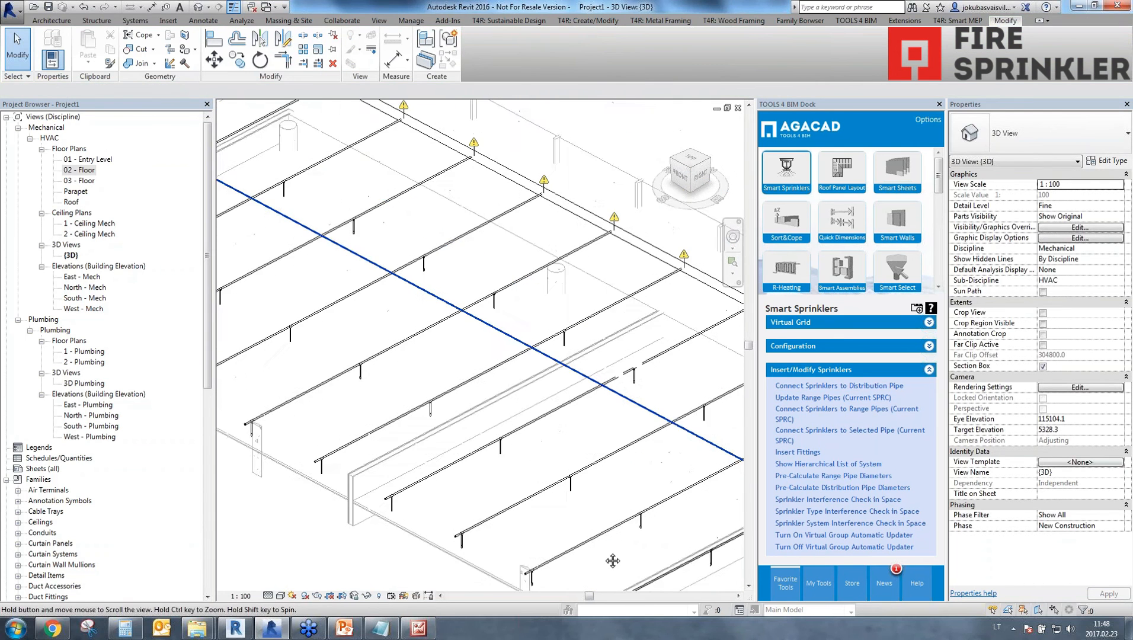
{"action": "middle_click_drag", "start_coordinate": [545, 498], "coordinate": [627, 567]}
{"action": "middle_click_drag", "start_coordinate": [593, 522], "coordinate": [628, 564]}
{"action": "middle_click_drag", "start_coordinate": [320, 332], "coordinate": [610, 499]}
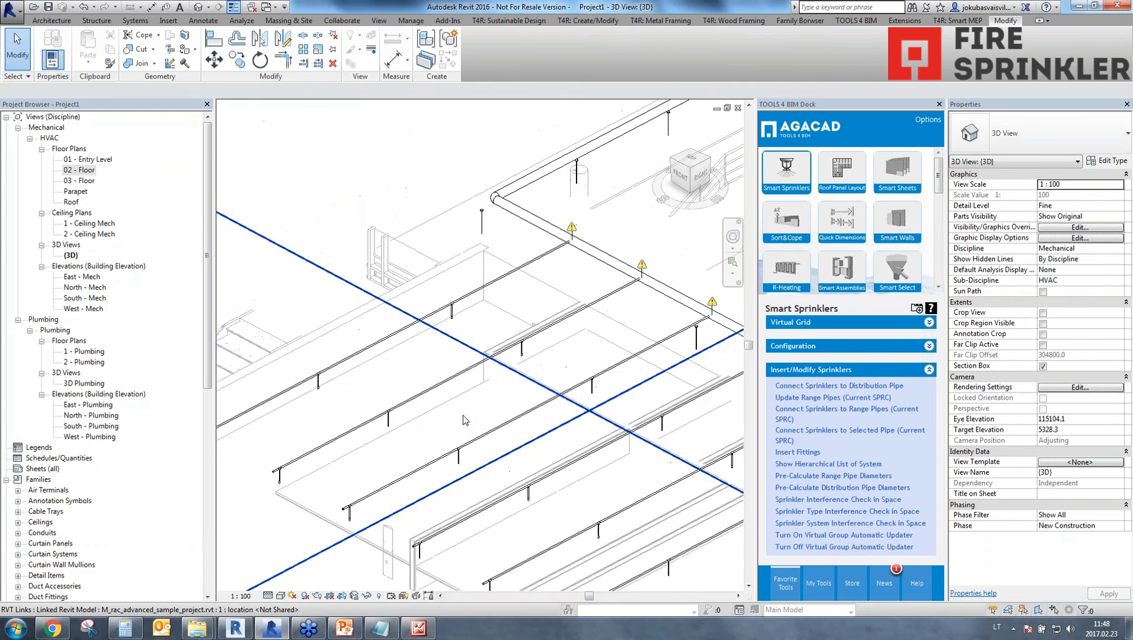
{"action": "scroll", "coordinate": [464, 420], "scroll_direction": "down", "scroll_amount": 1}
{"action": "scroll", "coordinate": [426, 415], "scroll_direction": "down", "scroll_amount": 1}
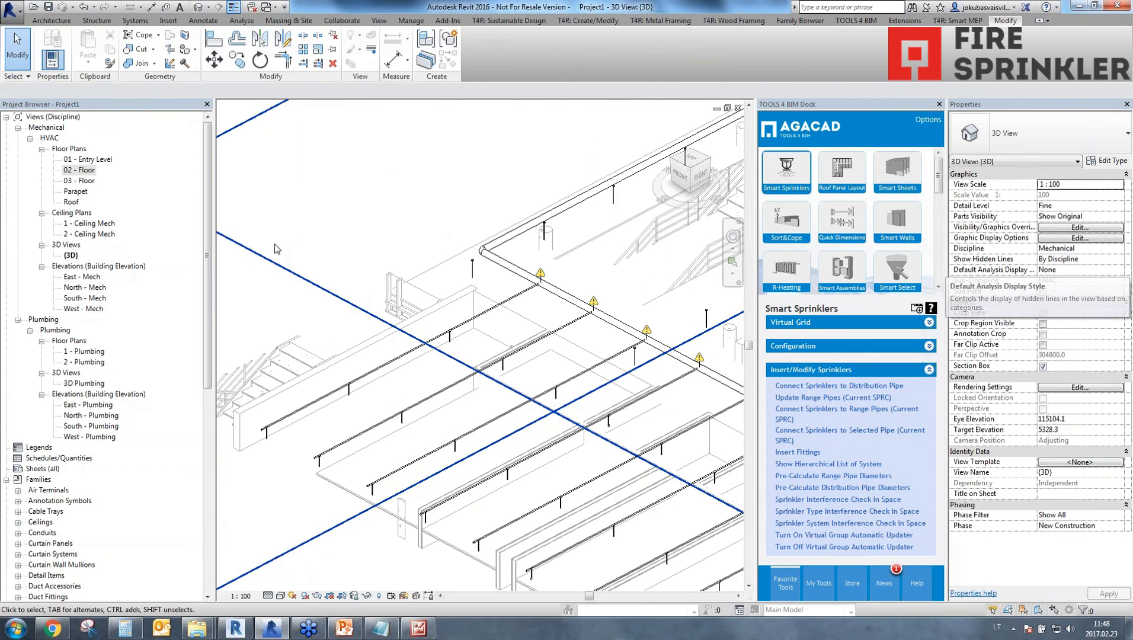
Open the 01 - Entry Level floor plan with its whole sprinkler layout in view and bring up the analysis commands.
{"action": "double_click", "coordinate": [89, 160]}
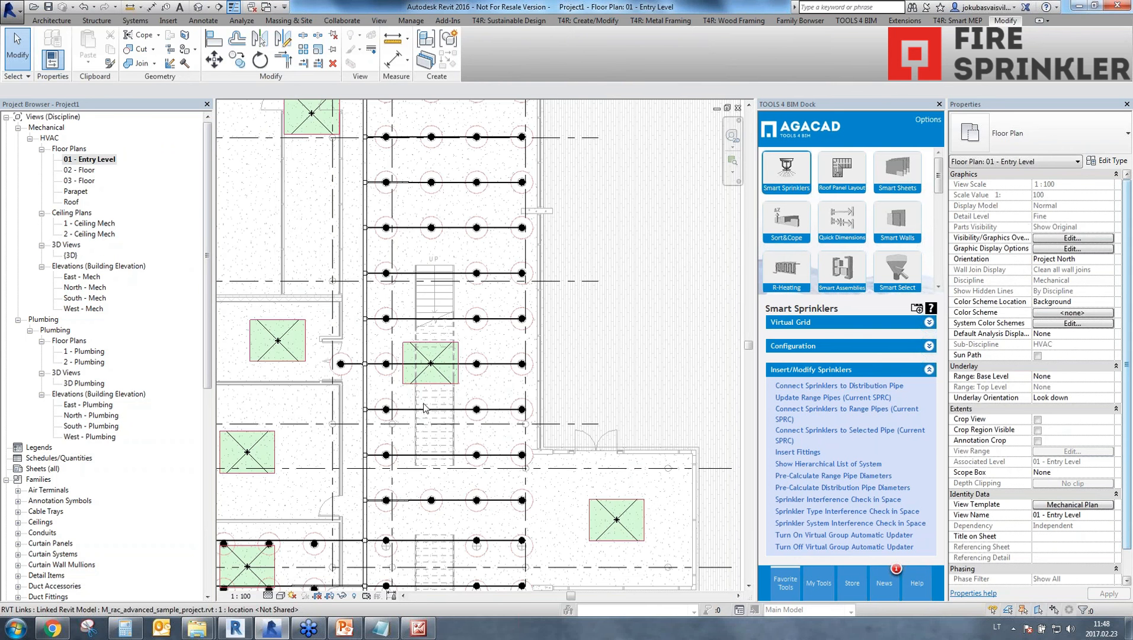
{"action": "scroll", "coordinate": [441, 426], "scroll_direction": "down", "scroll_amount": 6}
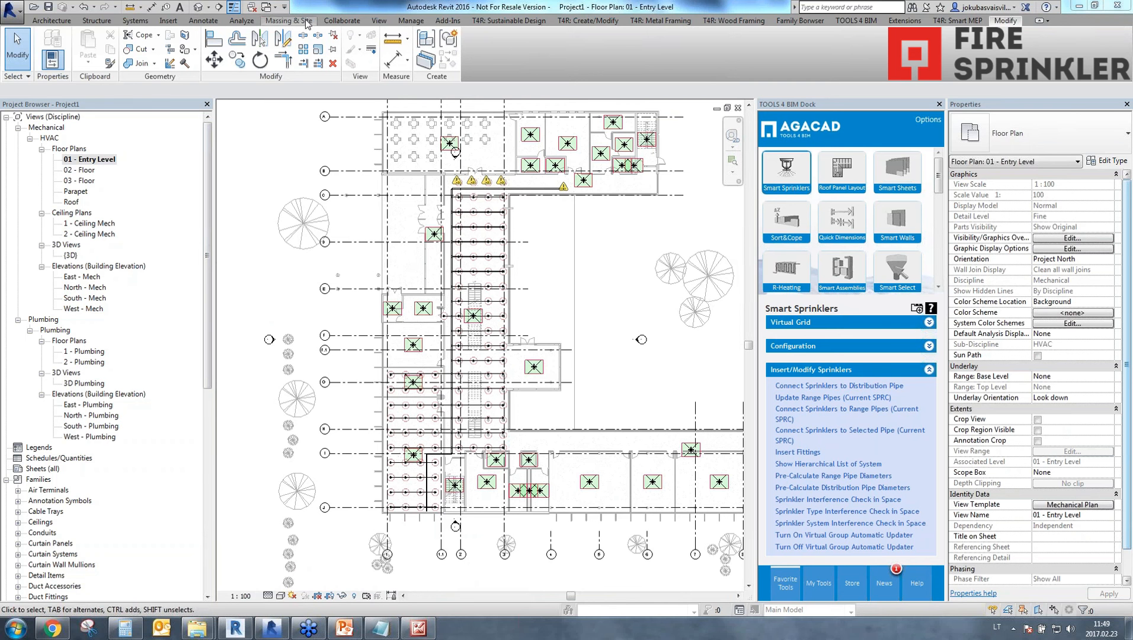
{"action": "left_click", "coordinate": [241, 24]}
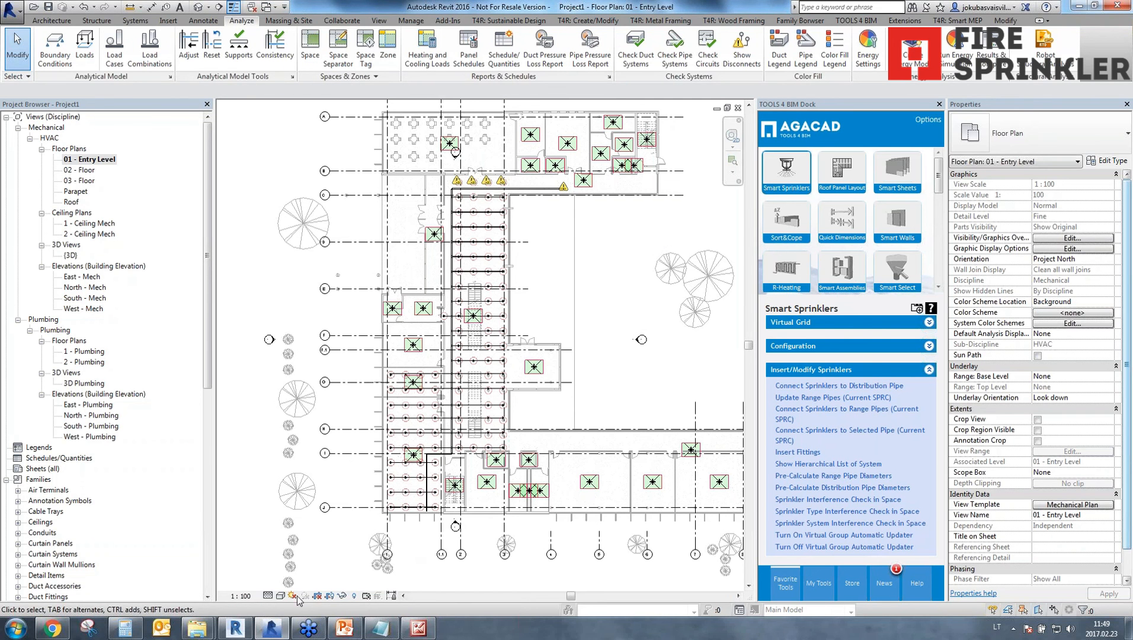
Look at the reference images in the Smart Sprinklers Theory folder, and return to Revit.
{"action": "mouse_move", "coordinate": [197, 628]}
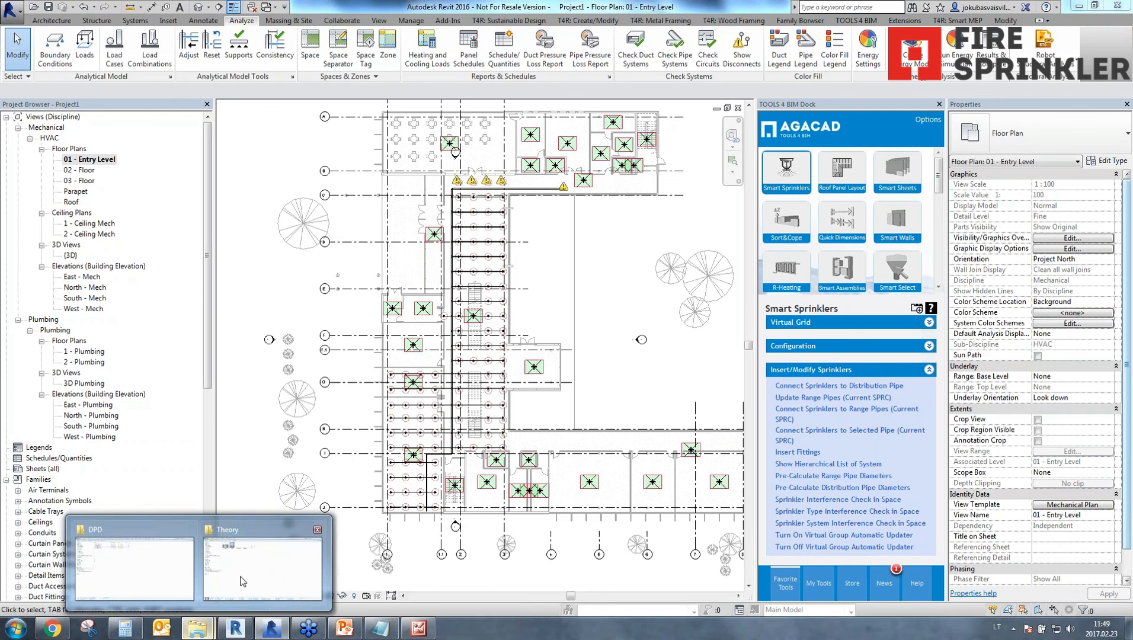
{"action": "left_click", "coordinate": [298, 572]}
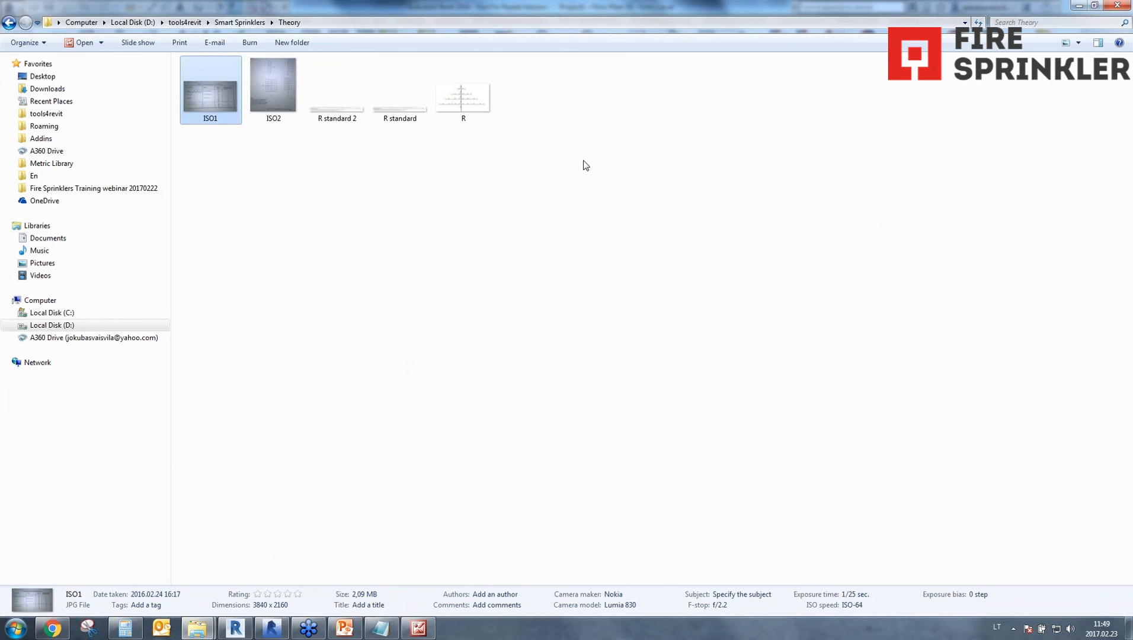
{"action": "left_click", "coordinate": [1078, 6]}
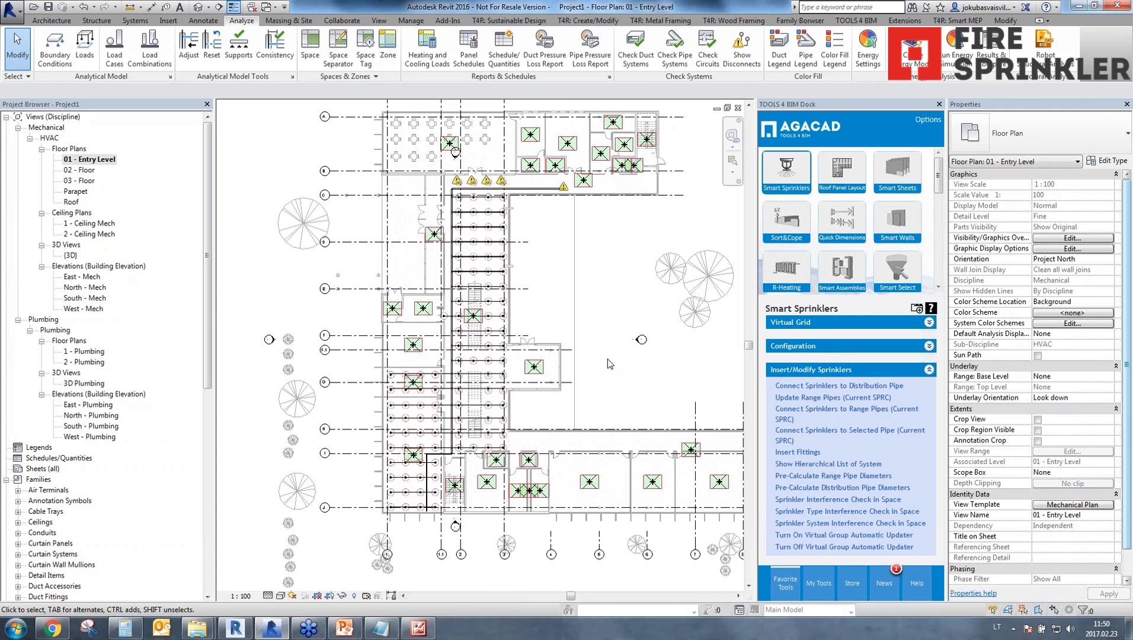
Switch the tool dock to Smart Hangers, open its online help page, and return to Revit.
{"action": "mouse_move", "coordinate": [938, 180]}
{"action": "left_mouse_down"}
{"action": "mouse_move", "coordinate": [937, 278]}
{"action": "mouse_move", "coordinate": [941, 210]}
{"action": "left_mouse_up"}
{"action": "mouse_move", "coordinate": [849, 212]}
{"action": "left_mouse_down"}
{"action": "mouse_move", "coordinate": [842, 154]}
{"action": "mouse_move", "coordinate": [835, 176]}
{"action": "left_mouse_up"}
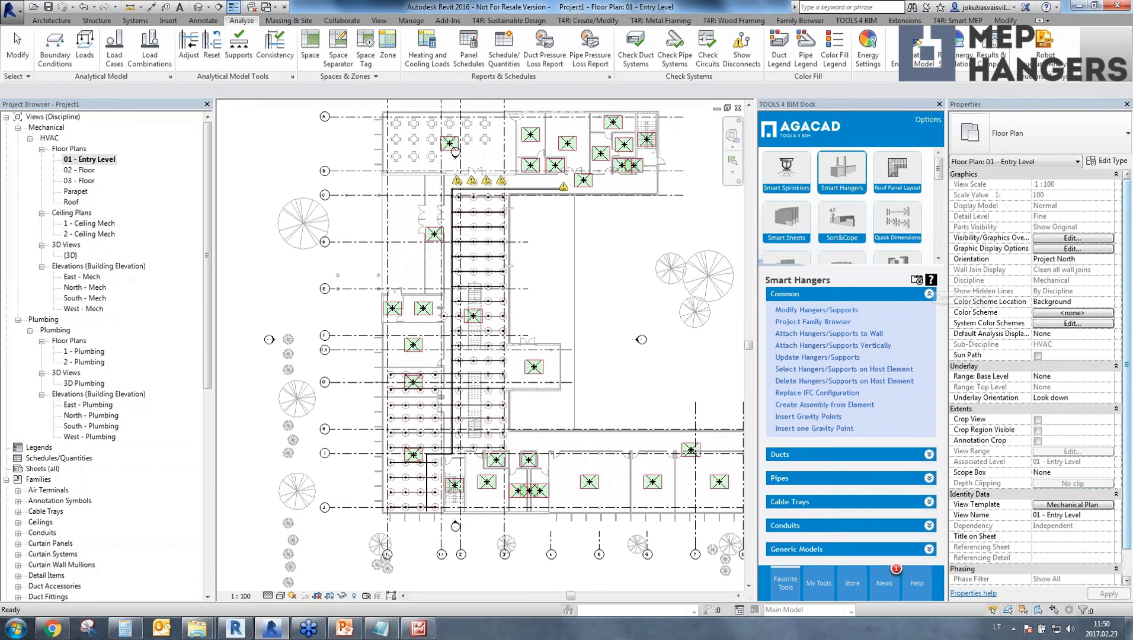
{"action": "left_click", "coordinate": [931, 280]}
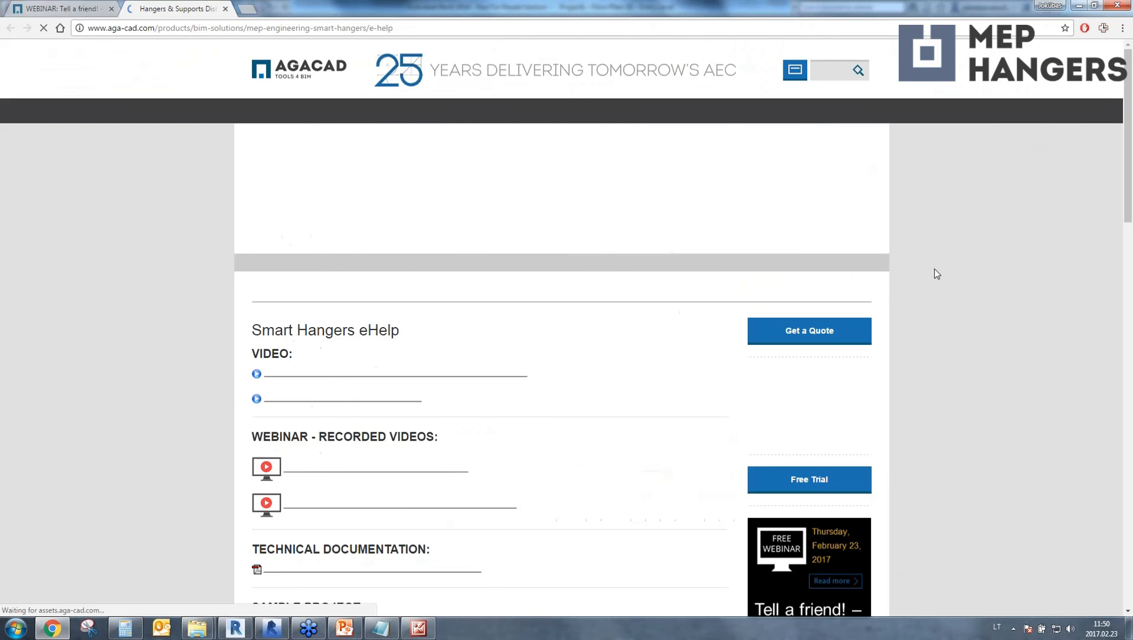
{"action": "left_click", "coordinate": [1079, 6]}
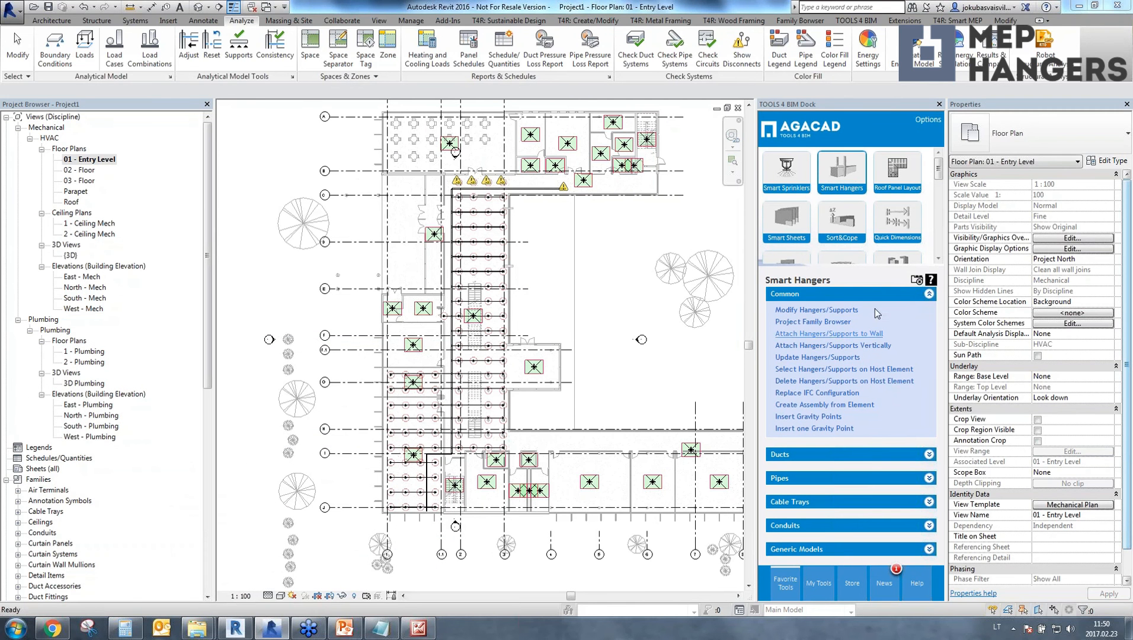
Download the metric Smart Hangers Sample Project 2016 from the Smart Hangers eHelp page in the browser.
{"action": "left_click", "coordinate": [932, 280]}
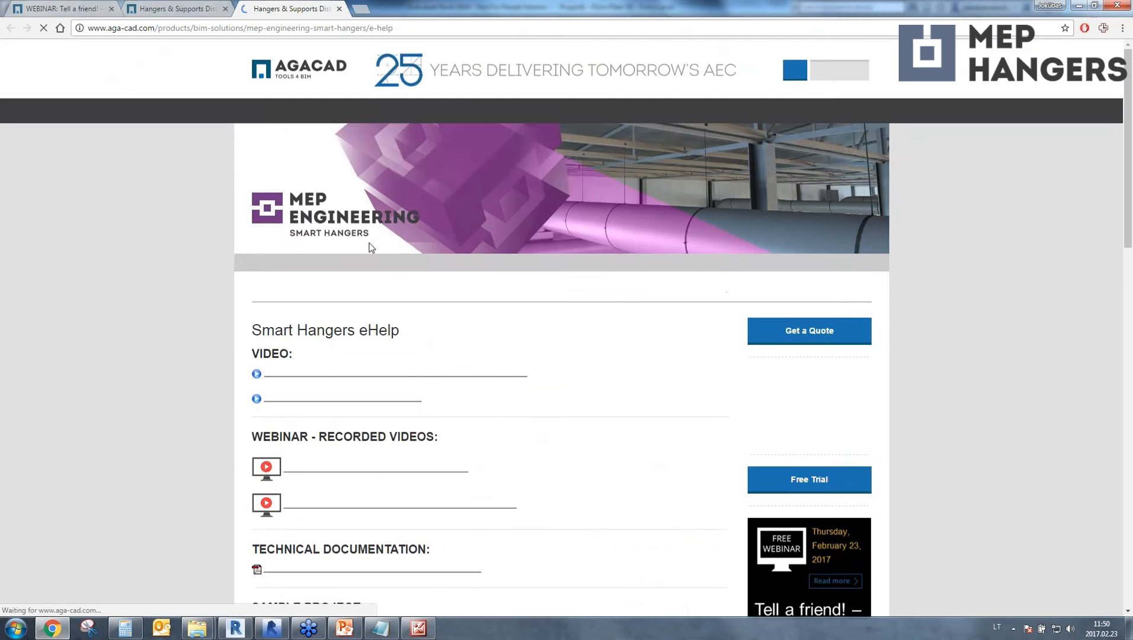
{"action": "scroll", "coordinate": [361, 306], "scroll_direction": "down", "scroll_amount": 4}
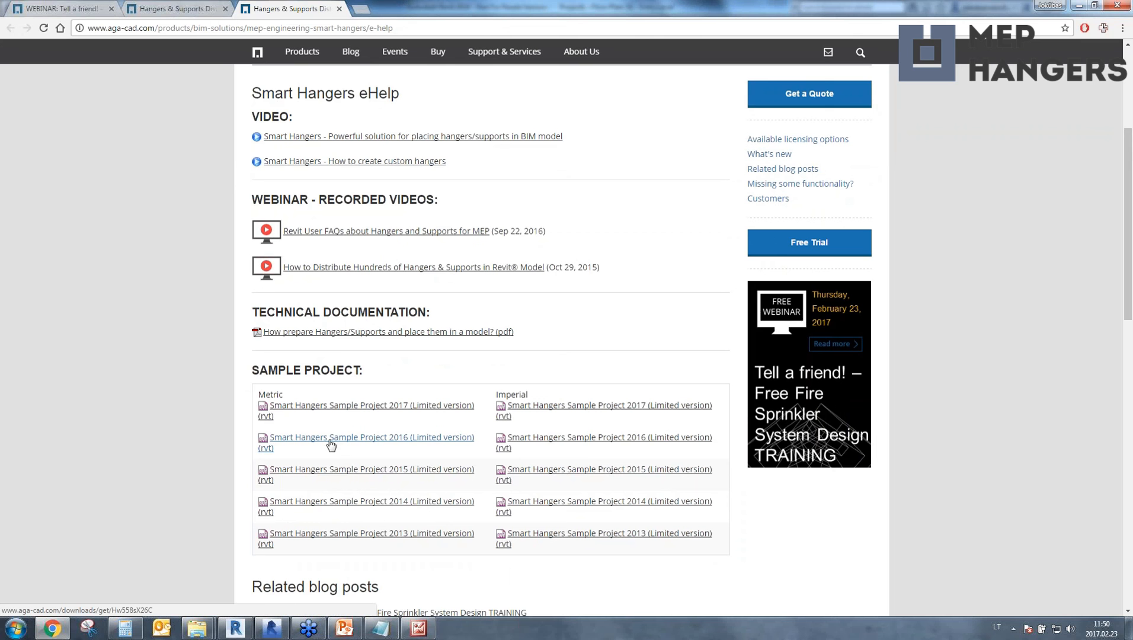
{"action": "left_click", "coordinate": [401, 443]}
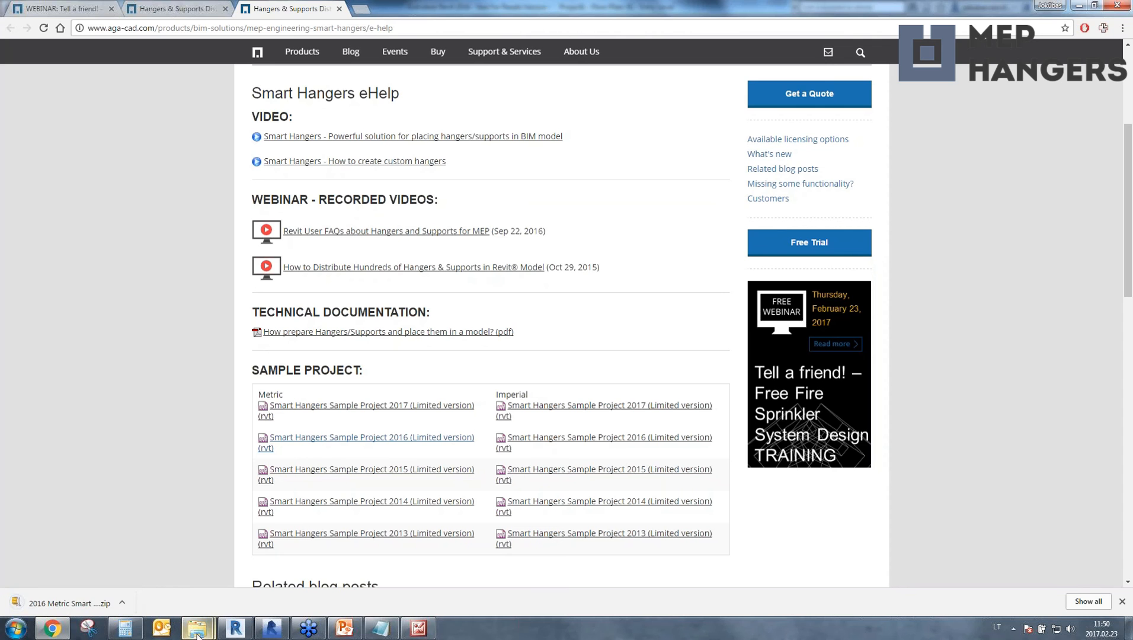
Browse to the Metric folder of Fire Sprinklers Training webinar 20170222 and show the file options of the 2016 Metric Smart Hangers Template archive.
{"action": "mouse_move", "coordinate": [197, 633]}
{"action": "left_click", "coordinate": [167, 563]}
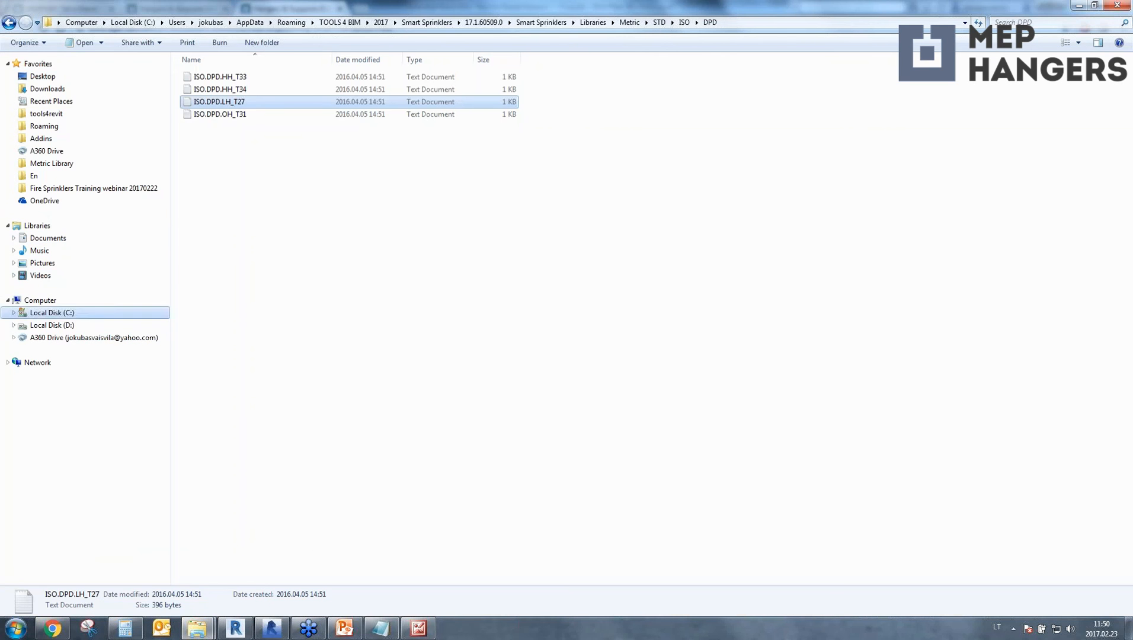
{"action": "left_click", "coordinate": [51, 324]}
{"action": "left_click", "coordinate": [74, 187]}
{"action": "left_click", "coordinate": [208, 90]}
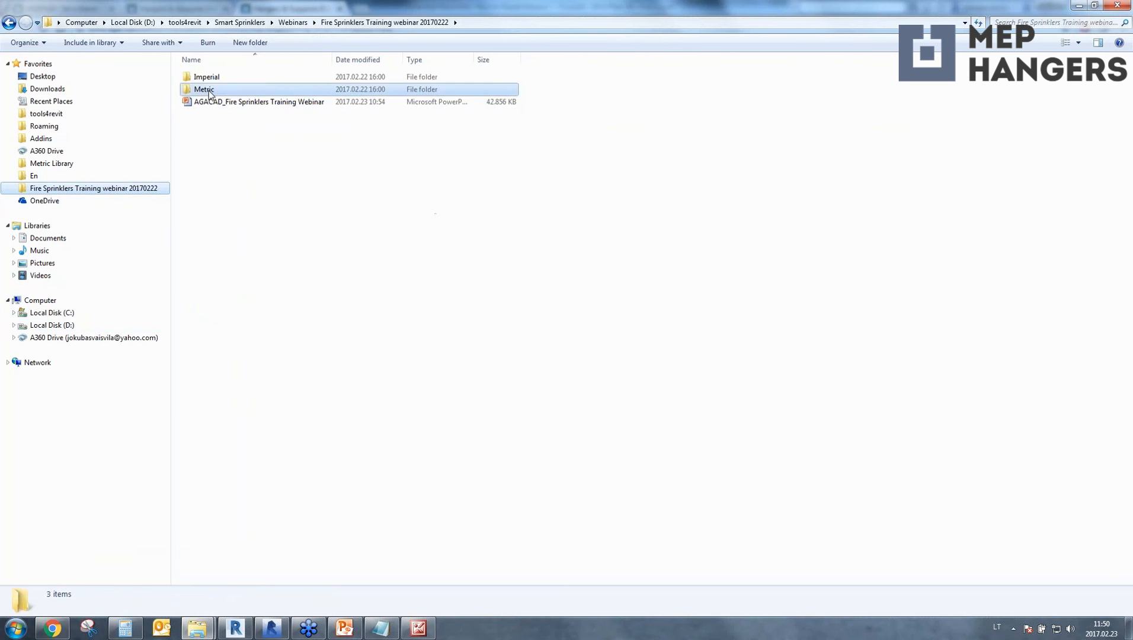
{"action": "double_click", "coordinate": [210, 90]}
{"action": "left_click", "coordinate": [246, 78]}
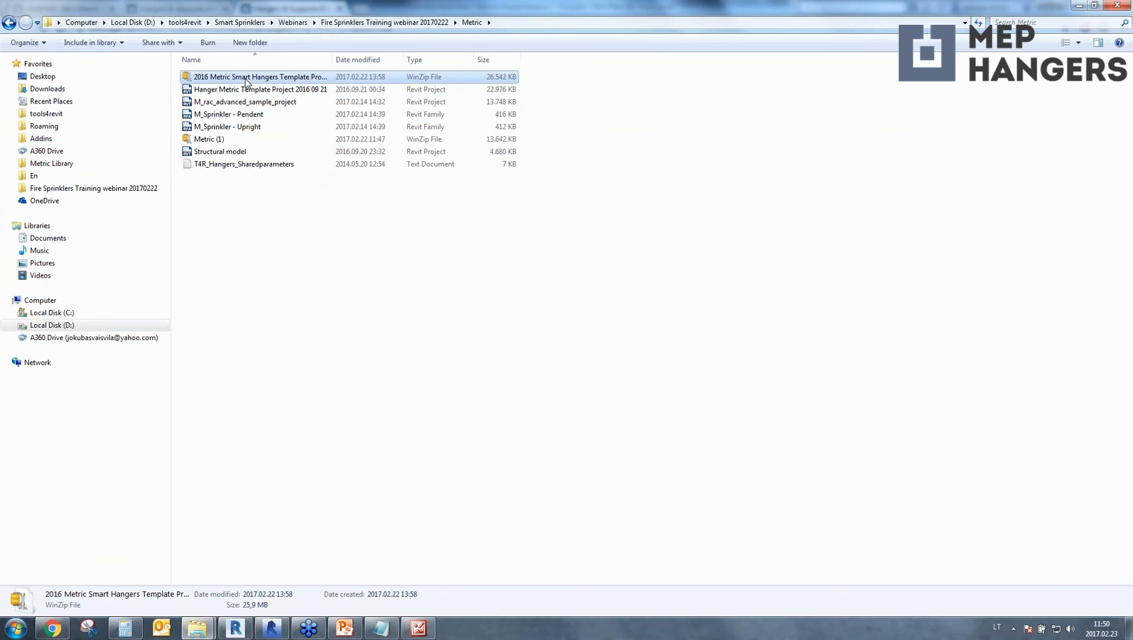
{"action": "right_click", "coordinate": [246, 80]}
{"action": "left_click", "coordinate": [207, 233]}
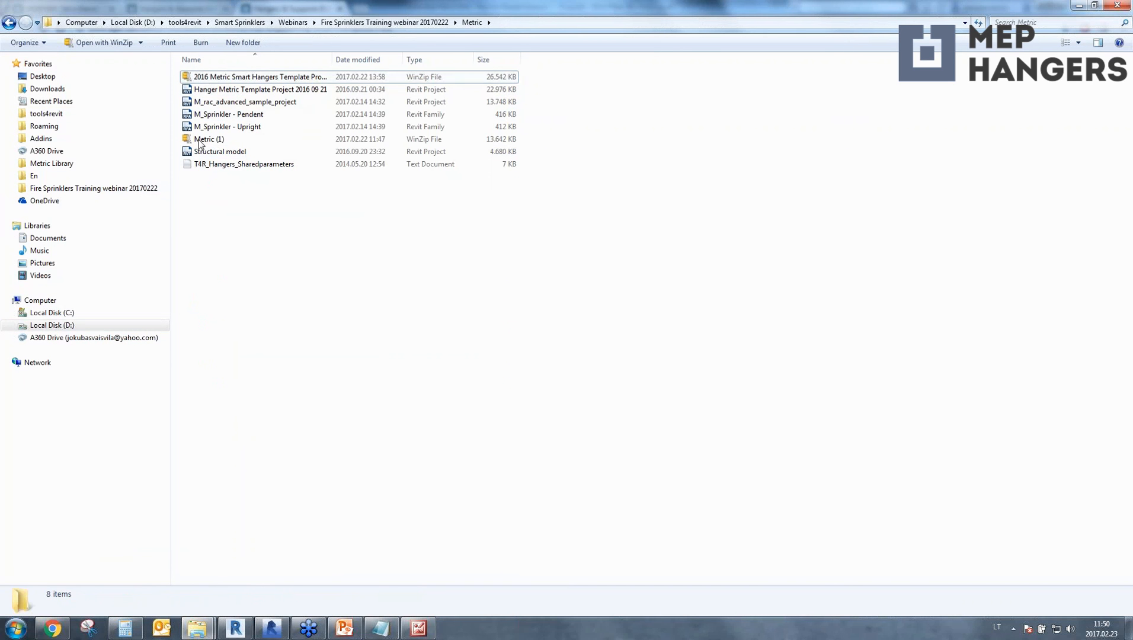
Open Hanger Metric Template Project 2016 09 21 in Revit and look over its sample hangers and supports in 3D.
{"action": "left_click", "coordinate": [215, 92]}
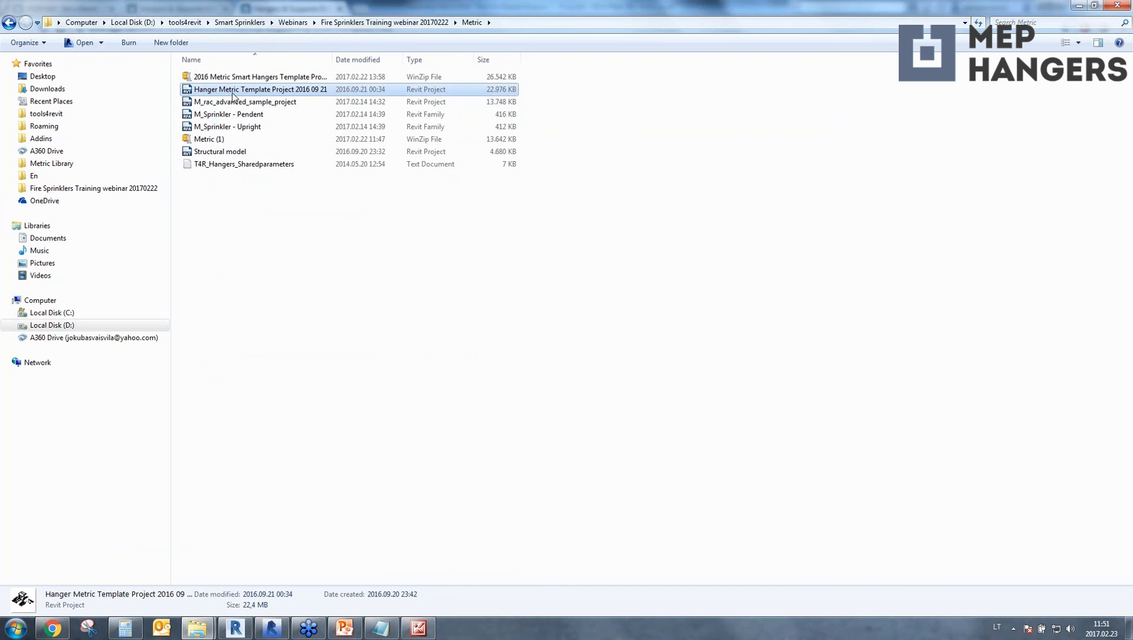
{"action": "left_click_drag", "start_coordinate": [236, 92], "coordinate": [466, 372]}
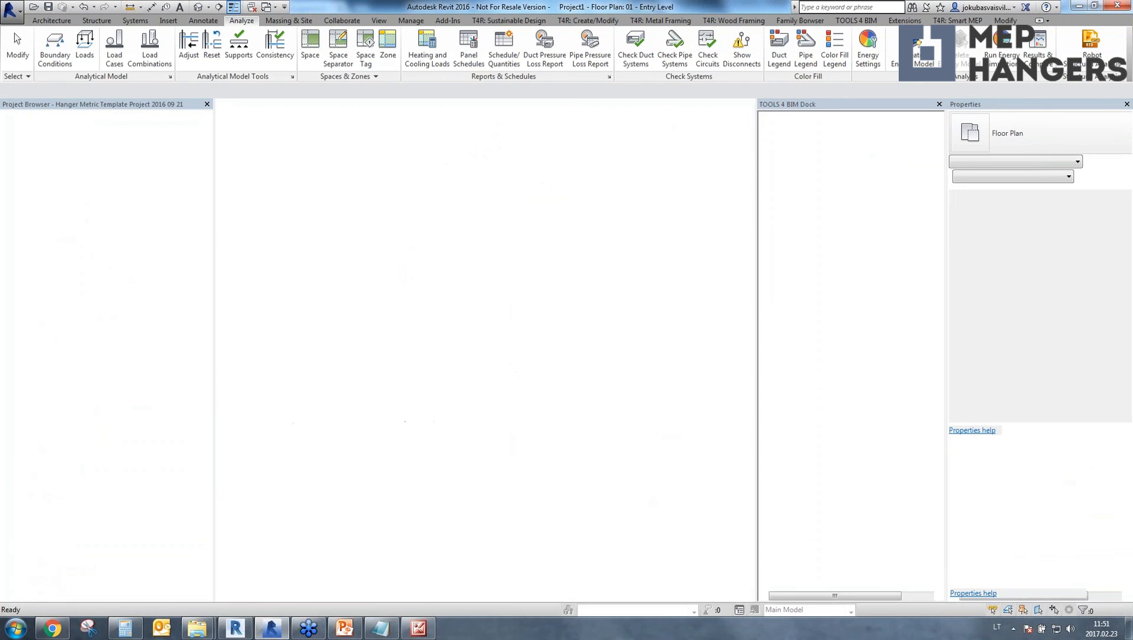
{"action": "left_click", "coordinate": [594, 341]}
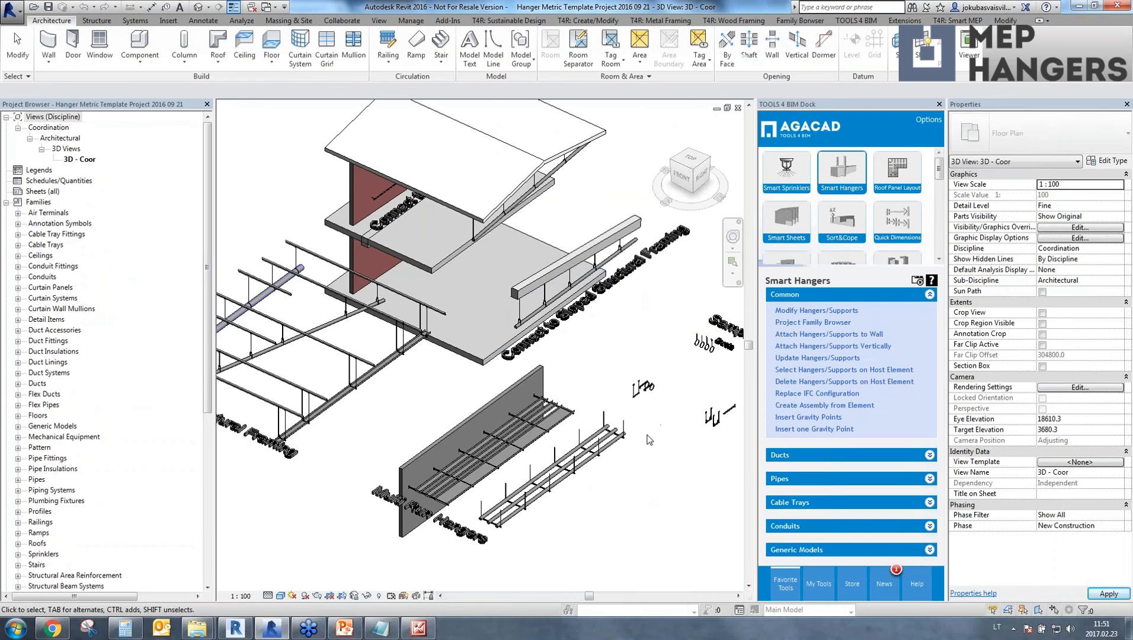
{"action": "middle_click_drag", "start_coordinate": [676, 370], "coordinate": [479, 307]}
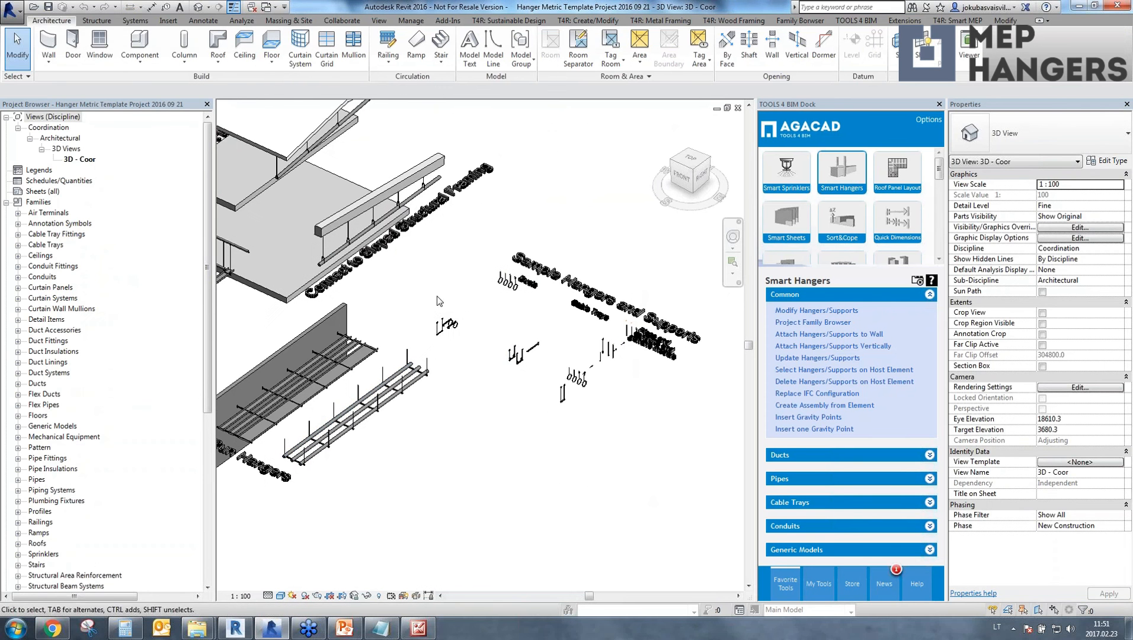
{"action": "scroll", "coordinate": [430, 338], "scroll_direction": "up", "scroll_amount": 3}
{"action": "middle_click_drag", "start_coordinate": [640, 367], "coordinate": [410, 346]}
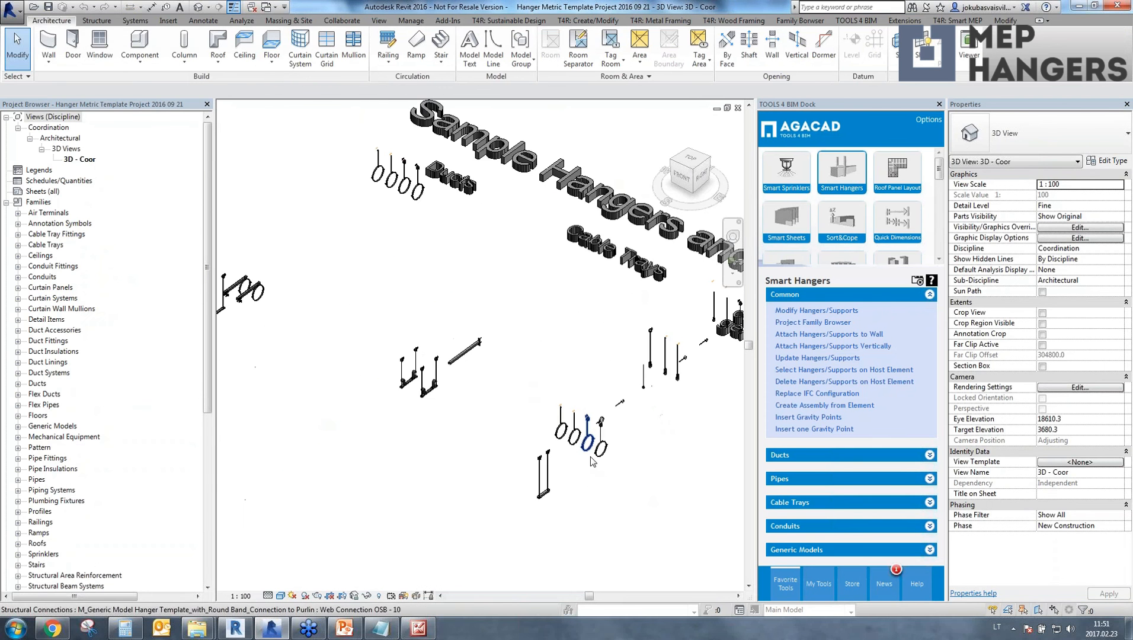
{"action": "scroll", "coordinate": [676, 366], "scroll_direction": "down", "scroll_amount": 2}
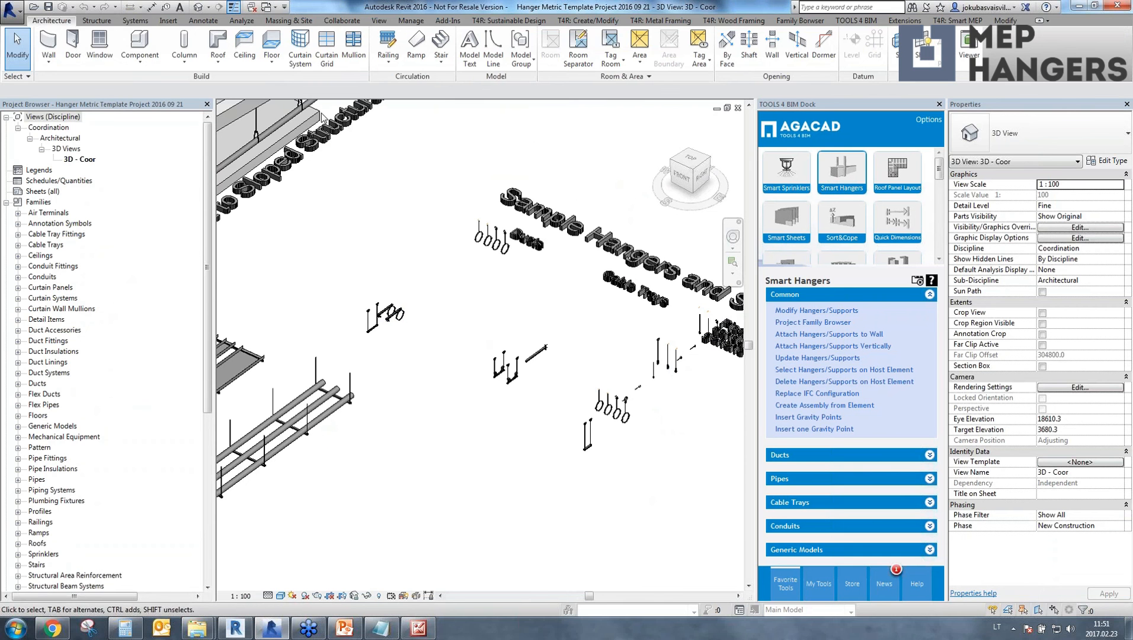
Return to Project1's 01 - Entry Level plan and list the Hanger Metric Template Project 2016 09 21 families in the Project Family Browser.
{"action": "left_click", "coordinate": [276, 7]}
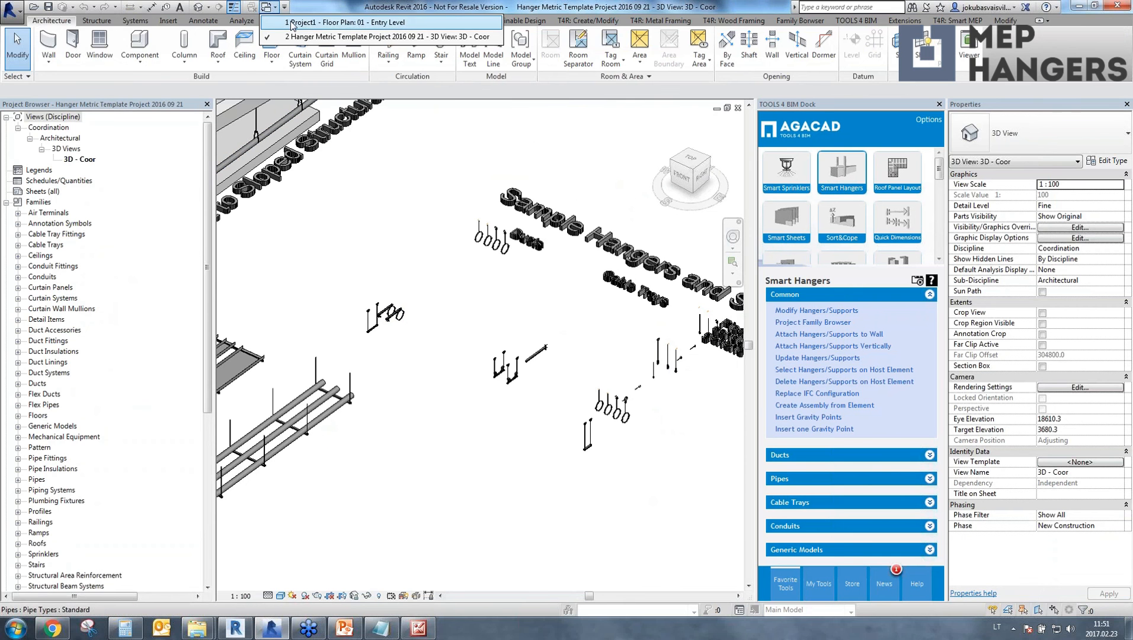
{"action": "left_click", "coordinate": [290, 23]}
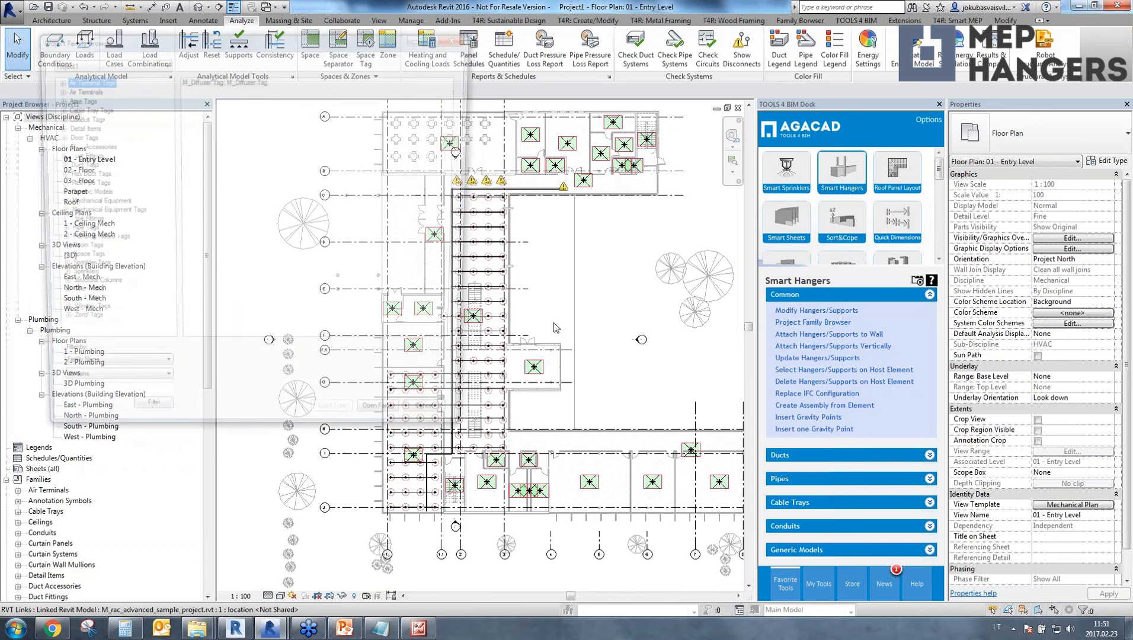
{"action": "left_click", "coordinate": [102, 63]}
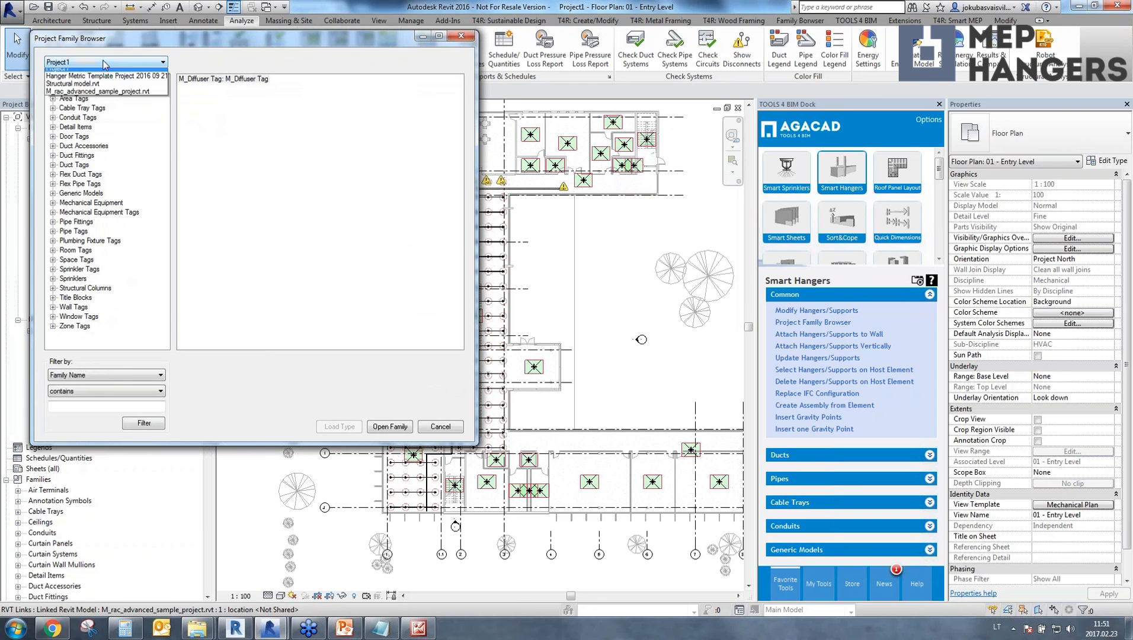
{"action": "left_click", "coordinate": [83, 81]}
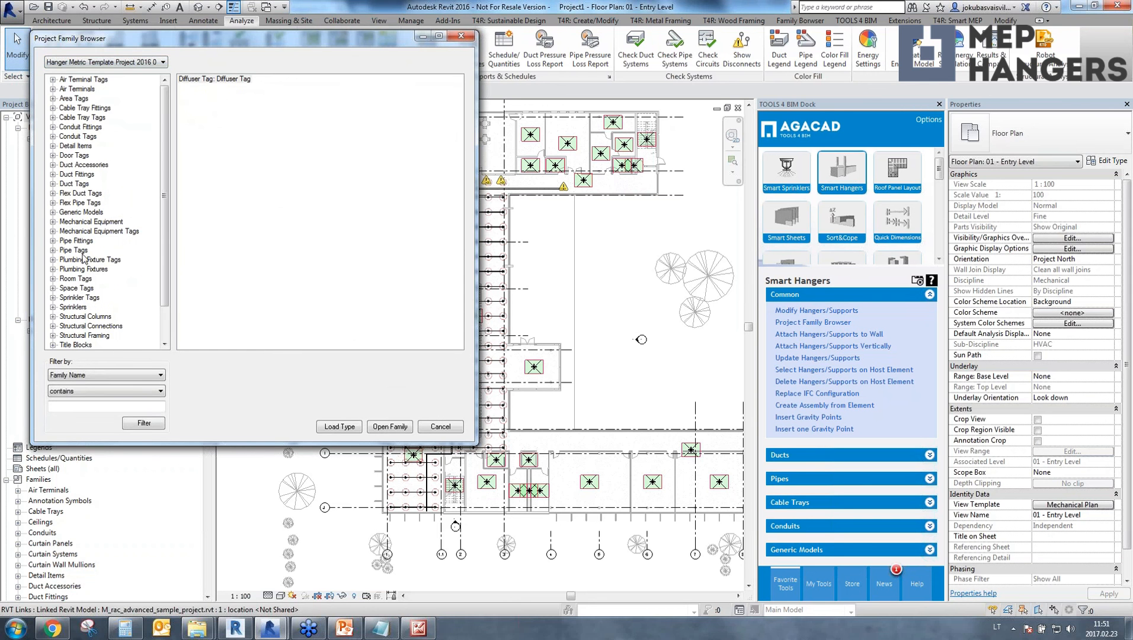
Among the template's Structural Connections, select both M_Pipe Hanger_Connection Chanel types plus the M_Pipe Support_Arc and M_Pipe Support_Round types.
{"action": "left_click", "coordinate": [88, 325]}
{"action": "left_click", "coordinate": [53, 326]}
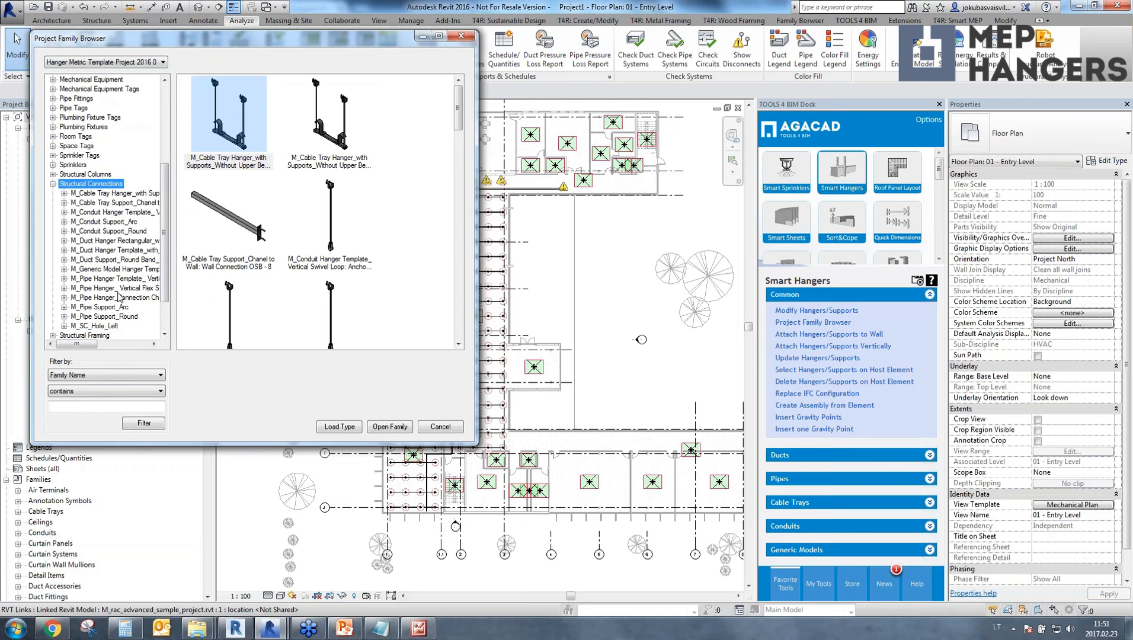
{"action": "left_click_drag", "start_coordinate": [163, 205], "coordinate": [166, 236]}
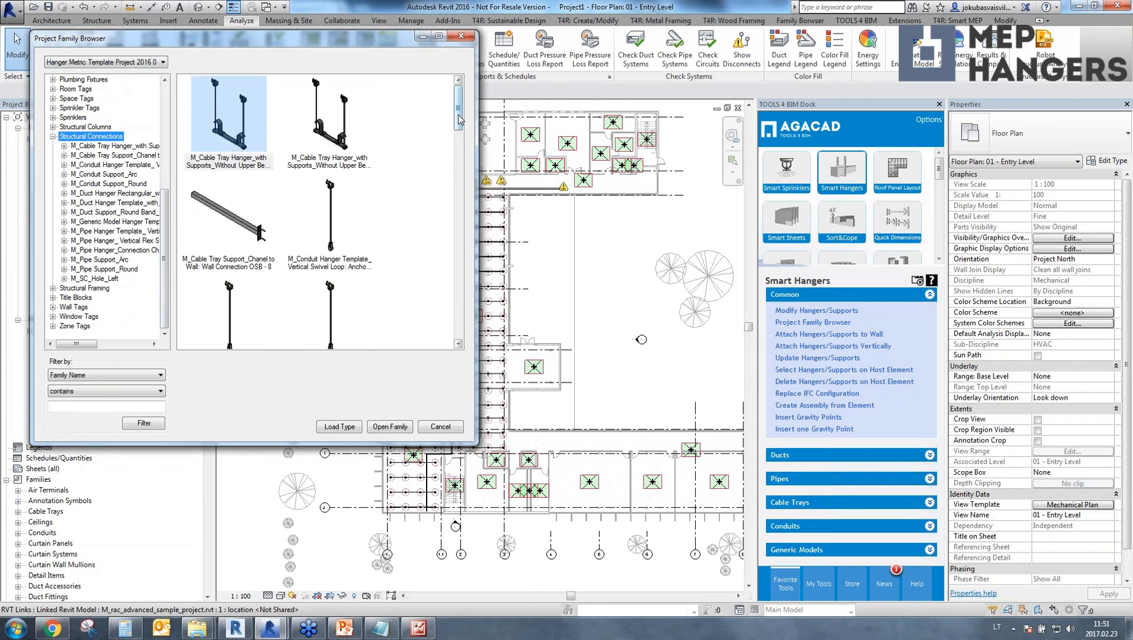
{"action": "left_click_drag", "start_coordinate": [460, 119], "coordinate": [469, 335]}
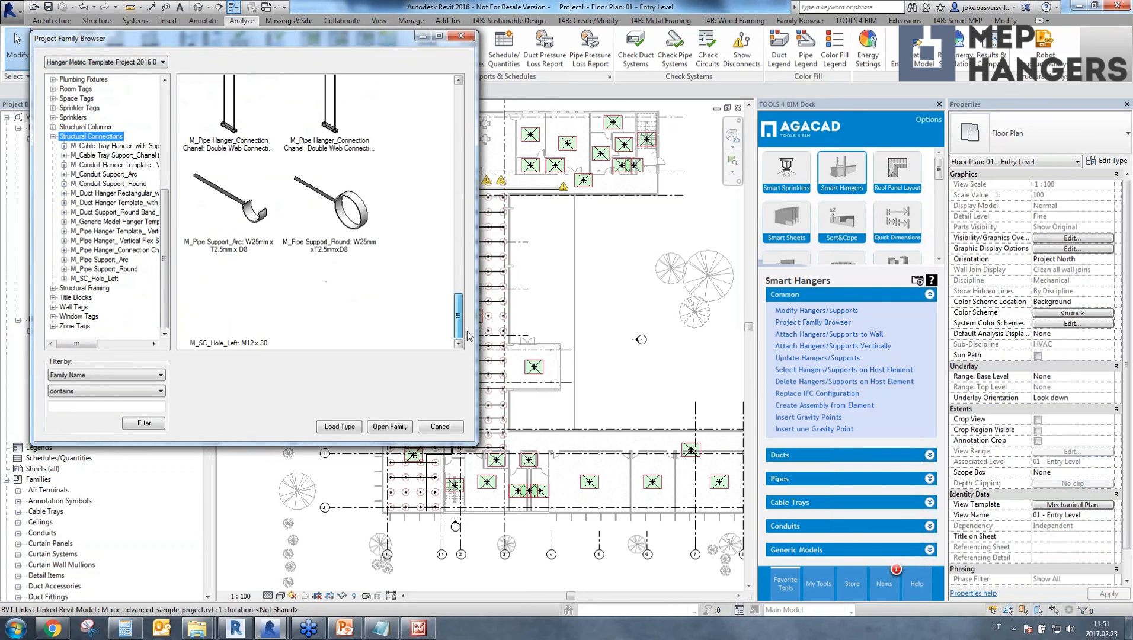
{"action": "left_click", "coordinate": [358, 227]}
{"action": "left_click", "coordinate": [261, 218], "text": "ctrl"}
{"action": "left_click", "coordinate": [237, 117], "text": "ctrl"}
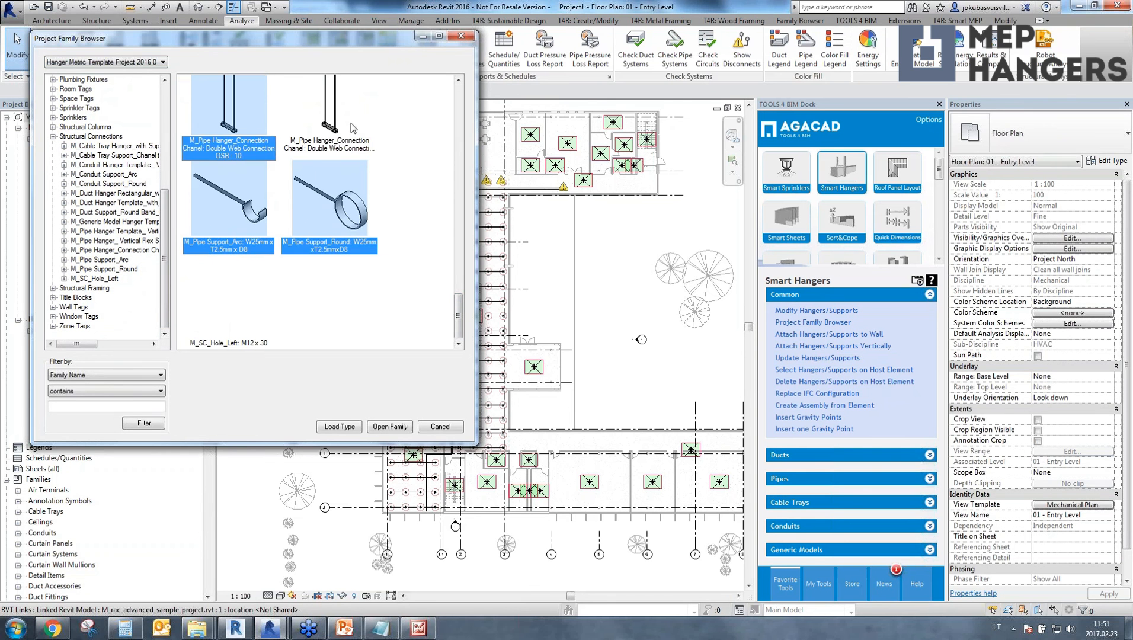
{"action": "key", "text": "Return"}
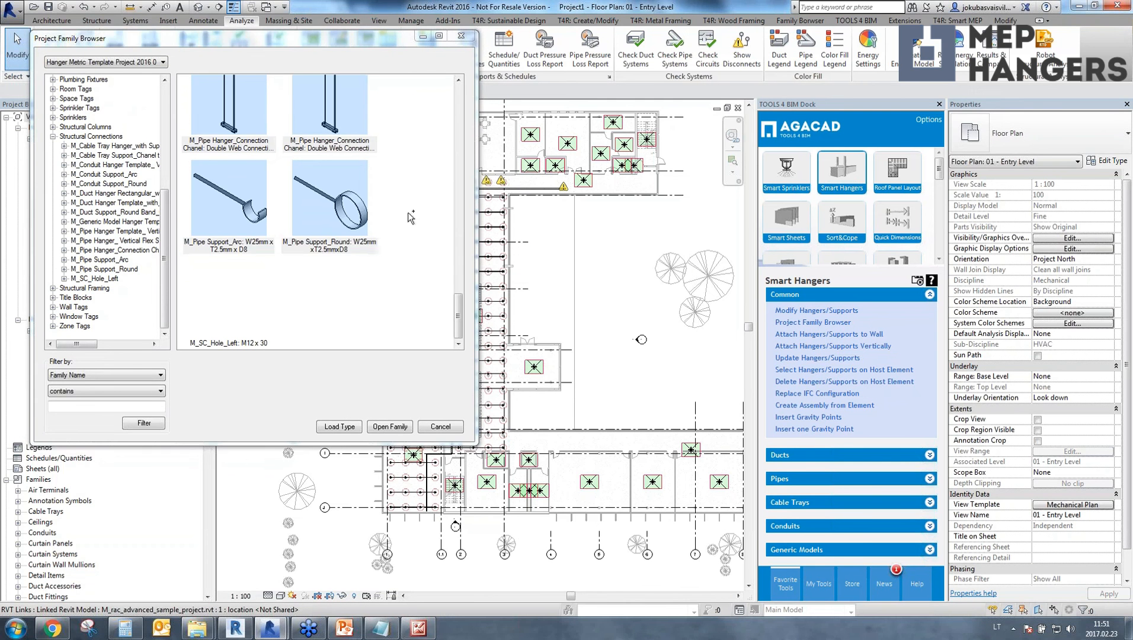
Add the Vertical Flex Swivel Loop type and the Anchor, Flange and Web Vertical Swivel Loop types to the selection, and load all selected types into Project1.
{"action": "left_click_drag", "start_coordinate": [455, 303], "coordinate": [282, 194]}
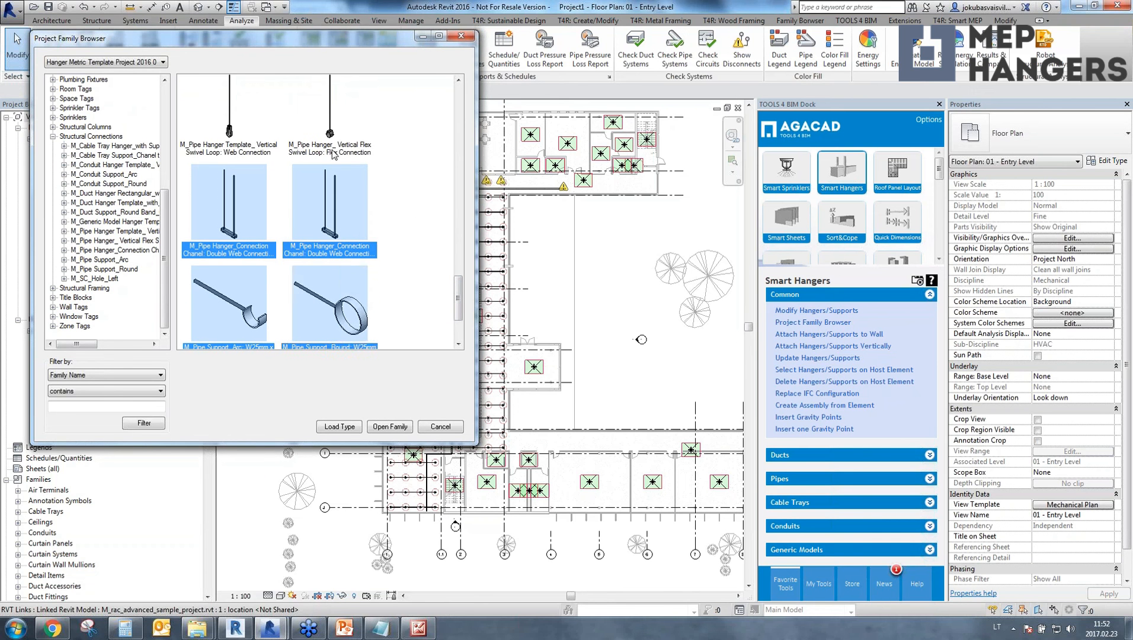
{"action": "left_click", "coordinate": [326, 115], "text": "ctrl"}
{"action": "scroll", "coordinate": [266, 172], "scroll_direction": "up", "scroll_amount": 3}
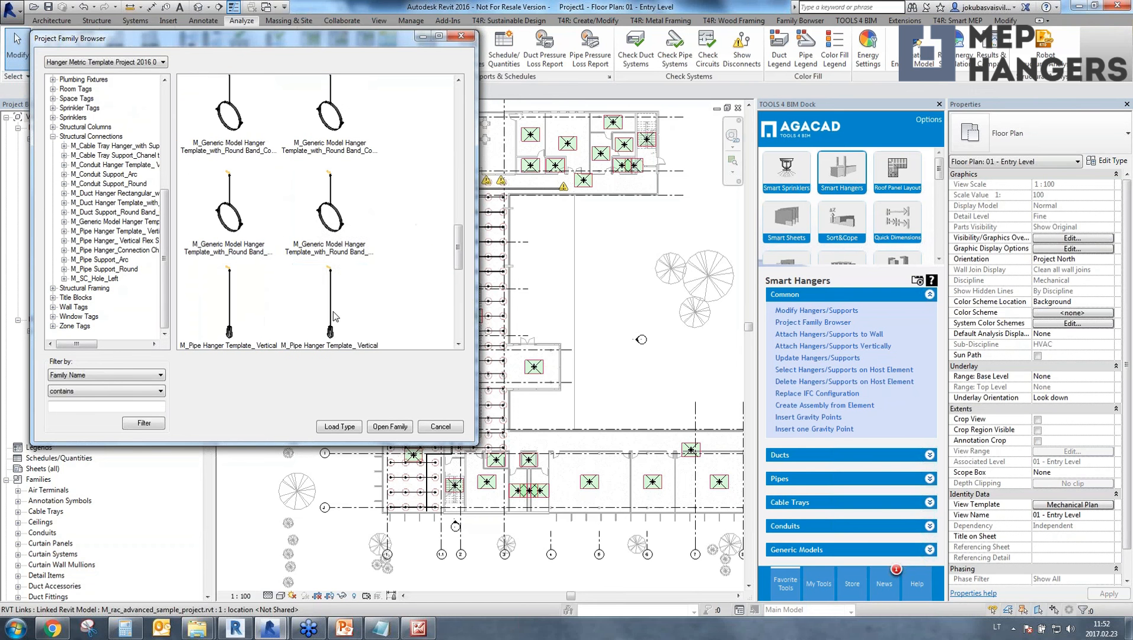
{"action": "left_click", "coordinate": [333, 315]}
{"action": "left_click", "coordinate": [237, 325], "text": "ctrl"}
{"action": "scroll", "coordinate": [398, 306], "scroll_direction": "down", "scroll_amount": 2}
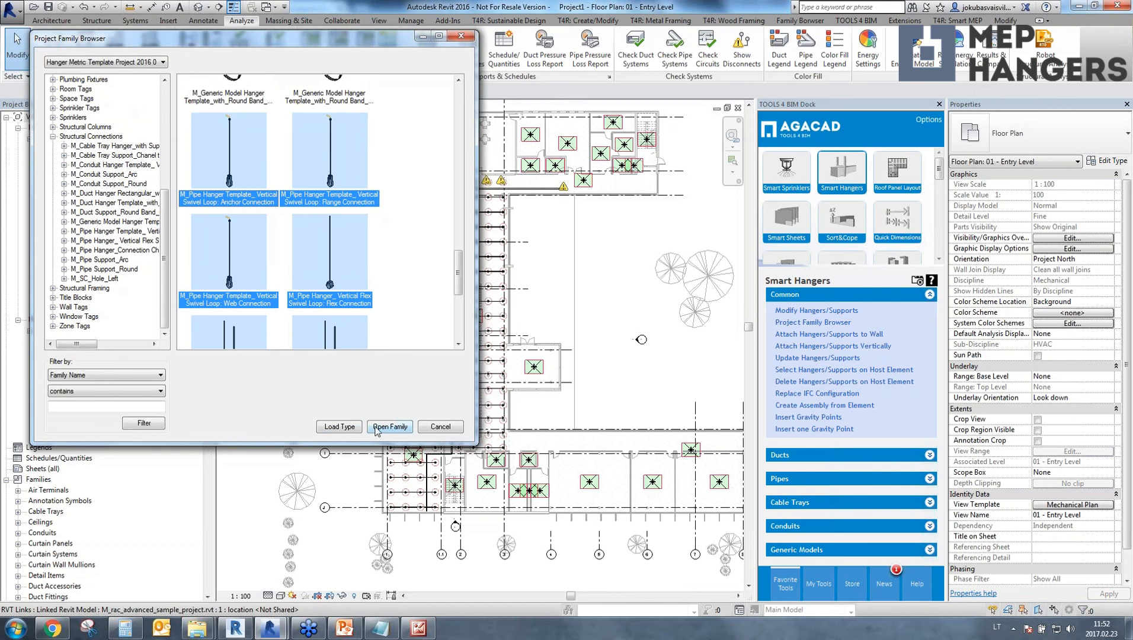
{"action": "left_click", "coordinate": [339, 426]}
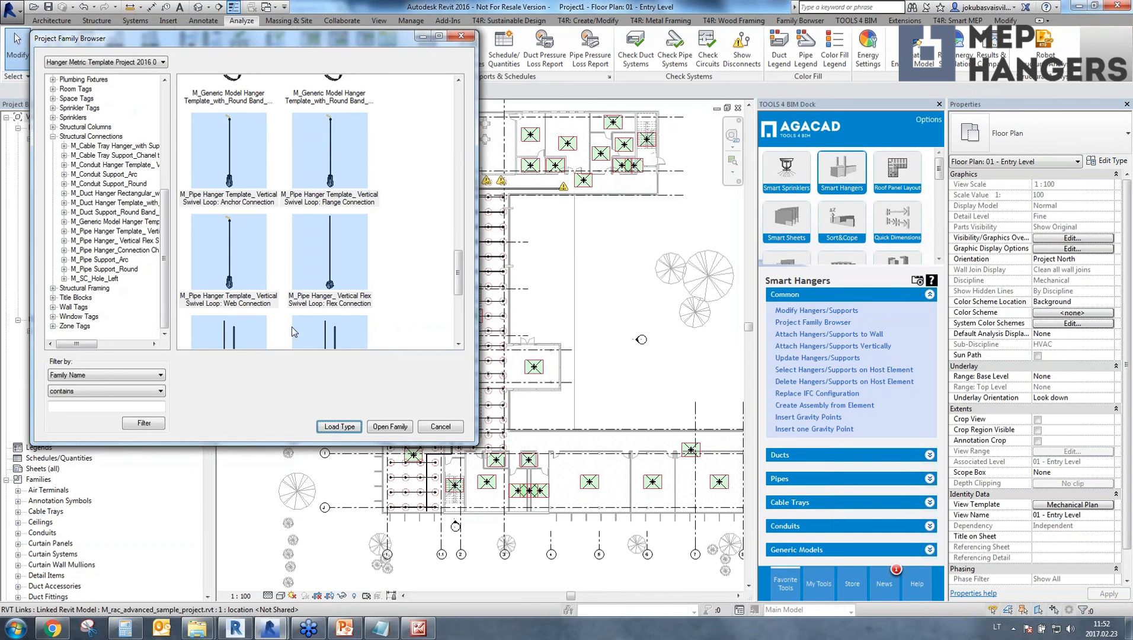
{"action": "left_click", "coordinate": [440, 426]}
Check the loaded pipe hanger and support families under Structural Connections in Project1's families.
{"action": "scroll", "coordinate": [57, 533], "scroll_direction": "down", "scroll_amount": 10}
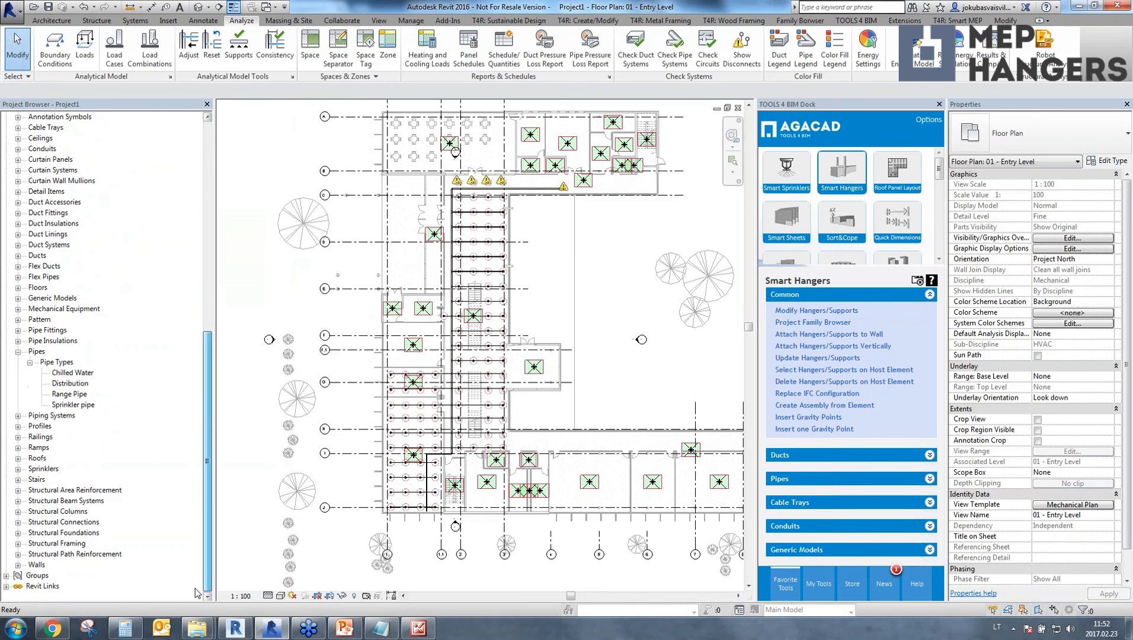
{"action": "left_click", "coordinate": [17, 521]}
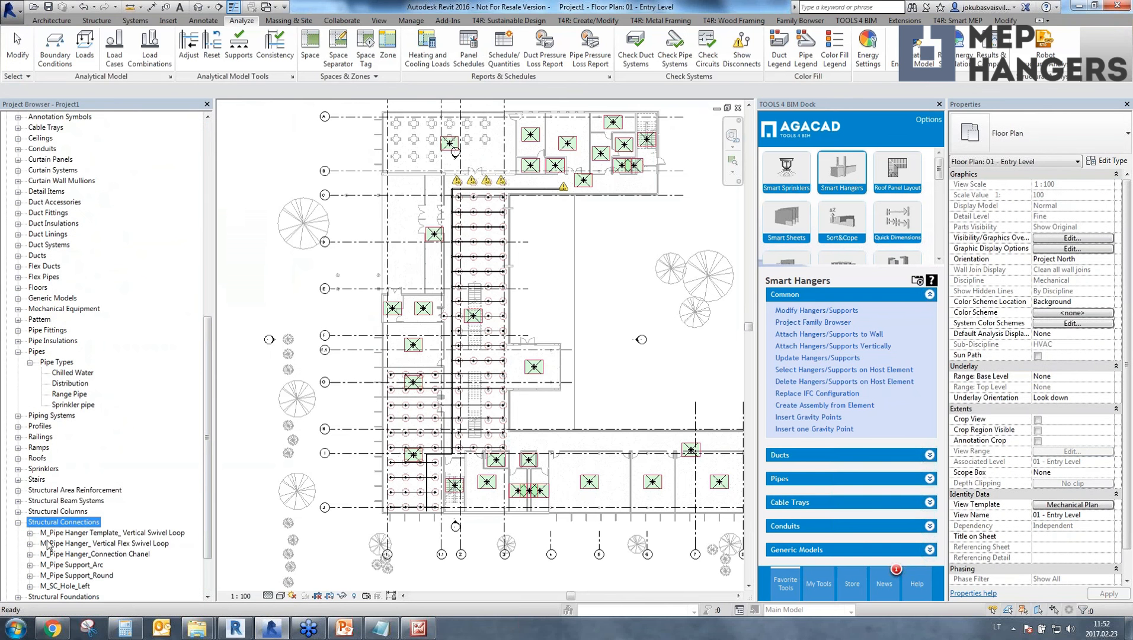
{"action": "left_click", "coordinate": [95, 543]}
{"action": "scroll", "coordinate": [95, 552], "scroll_direction": "down", "scroll_amount": 1}
{"action": "left_click", "coordinate": [72, 556]}
{"action": "left_click", "coordinate": [72, 544]}
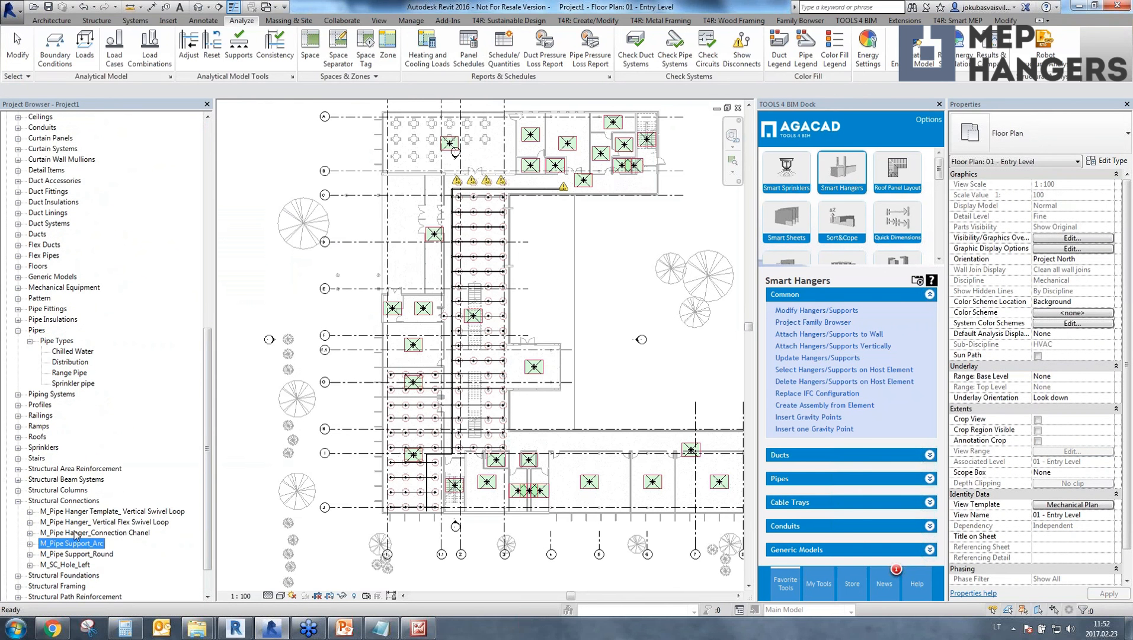
{"action": "left_click", "coordinate": [73, 533]}
{"action": "left_click", "coordinate": [81, 513]}
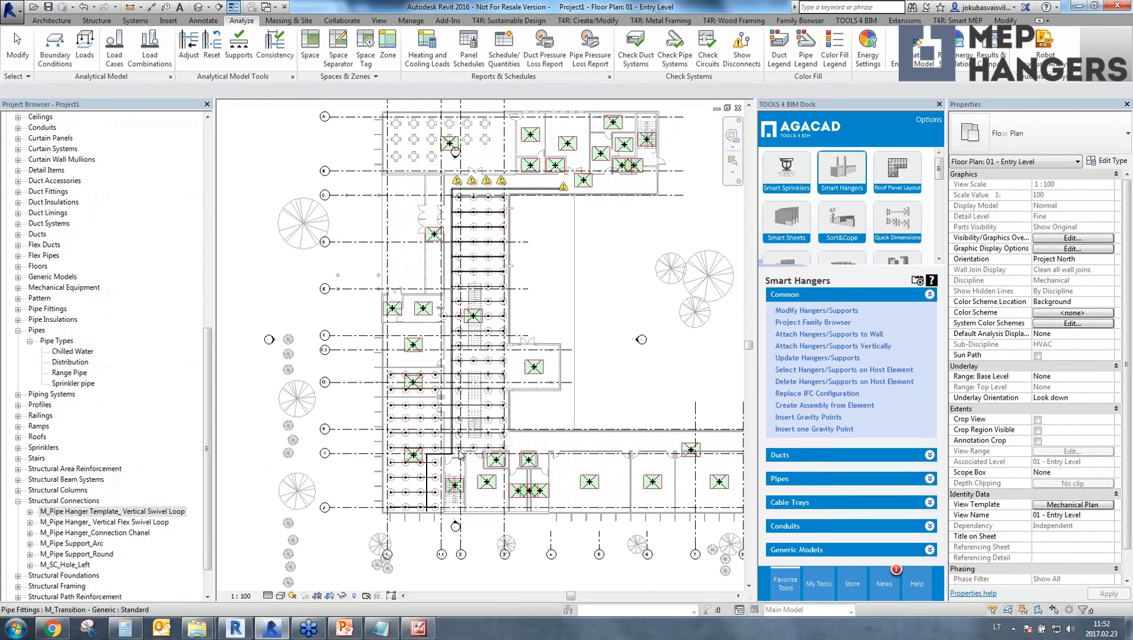
Start Insert Horizontal Pipe Hangers from the Smart Hangers pipe tools and show its list of project pipes.
{"action": "scroll", "coordinate": [458, 459], "scroll_direction": "up", "scroll_amount": 5}
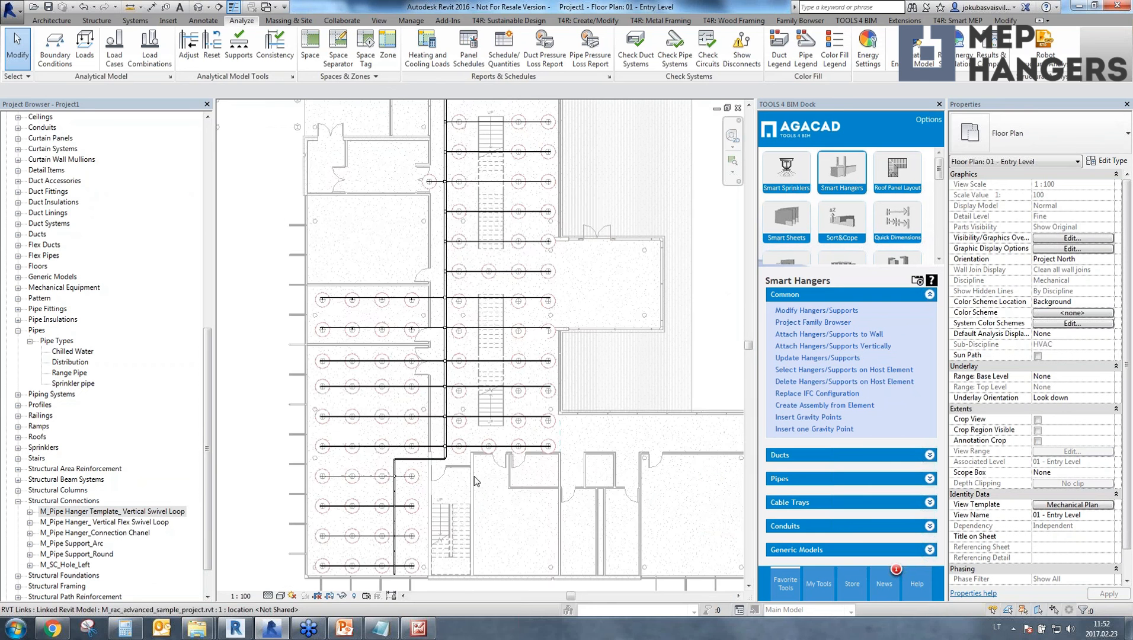
{"action": "left_click", "coordinate": [788, 482]}
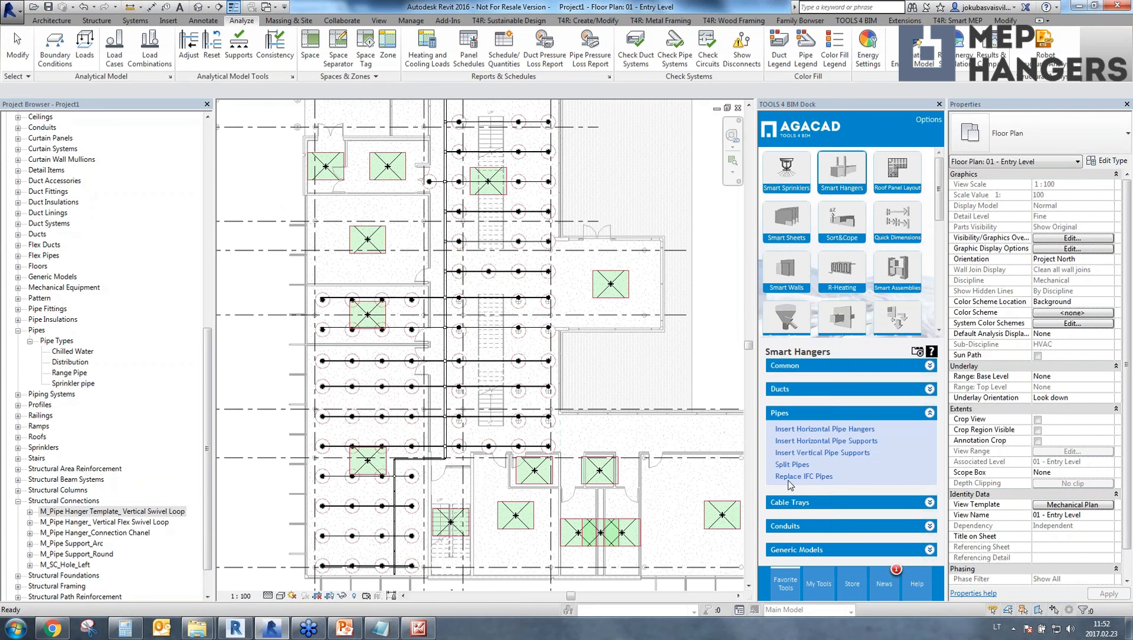
{"action": "left_click", "coordinate": [799, 432]}
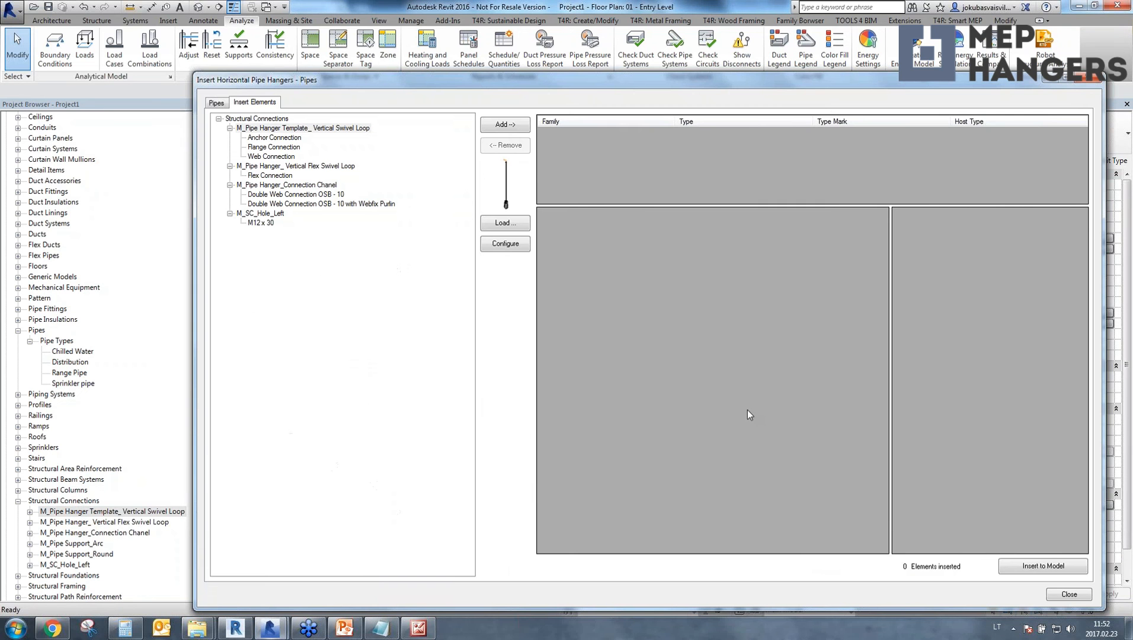
{"action": "left_click", "coordinate": [216, 104]}
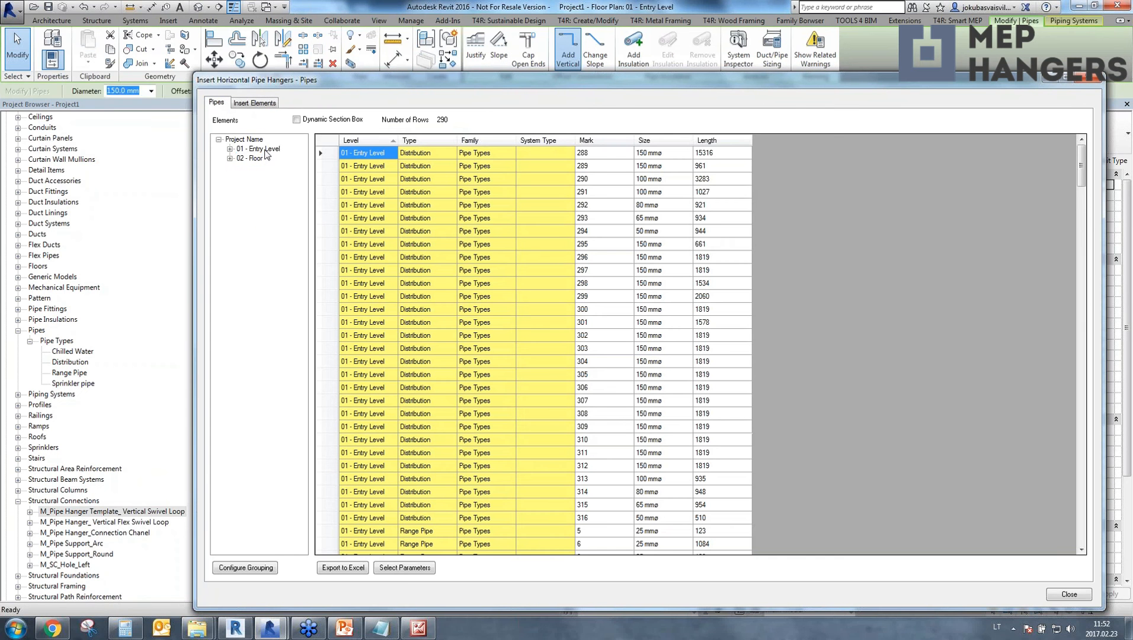
Review the pipes on 01 - Entry Level, including the Range Pipe and Sprinkler pipe groups.
{"action": "left_click", "coordinate": [267, 150]}
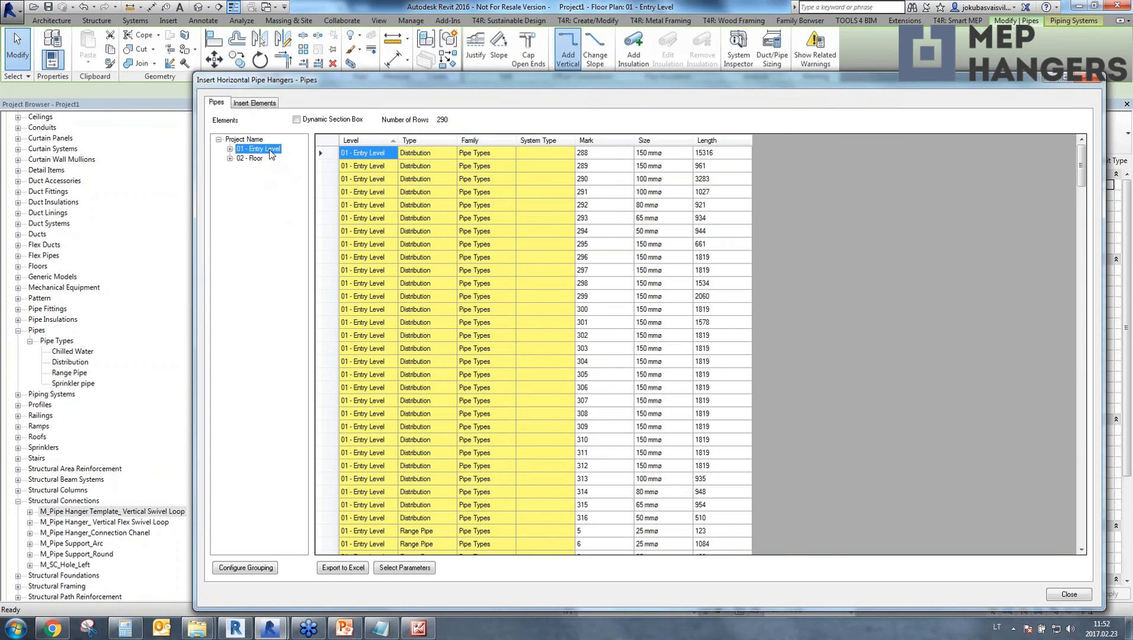
{"action": "mouse_move", "coordinate": [1086, 175]}
{"action": "left_mouse_down"}
{"action": "mouse_move", "coordinate": [1083, 492]}
{"action": "mouse_move", "coordinate": [1083, 179]}
{"action": "left_mouse_up"}
{"action": "left_click", "coordinate": [1082, 180]}
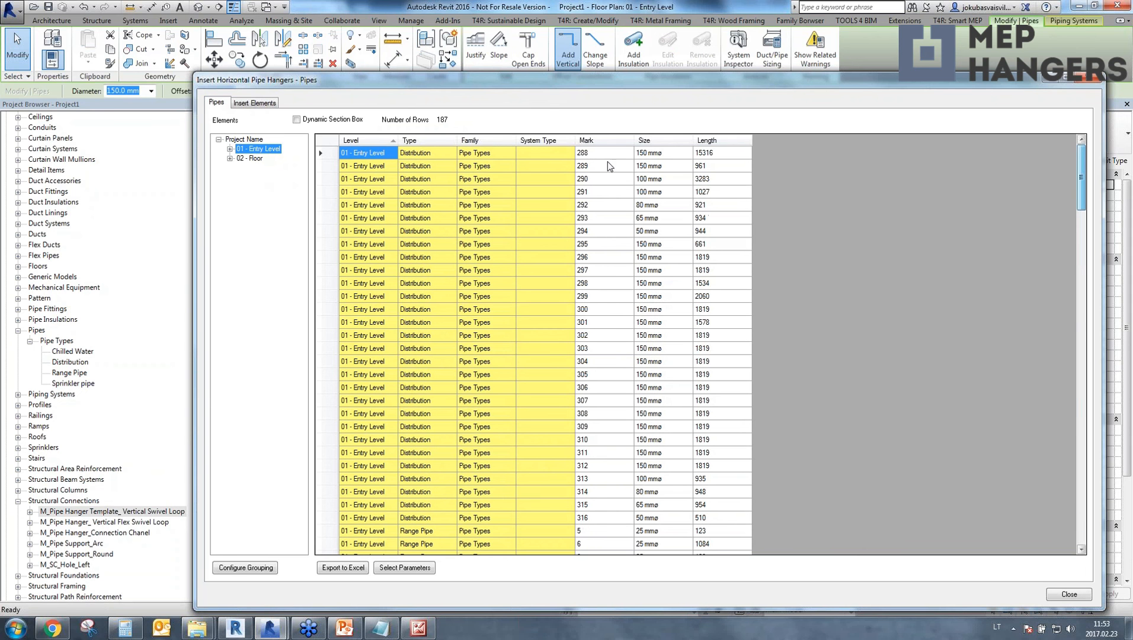
{"action": "left_click", "coordinate": [231, 150]}
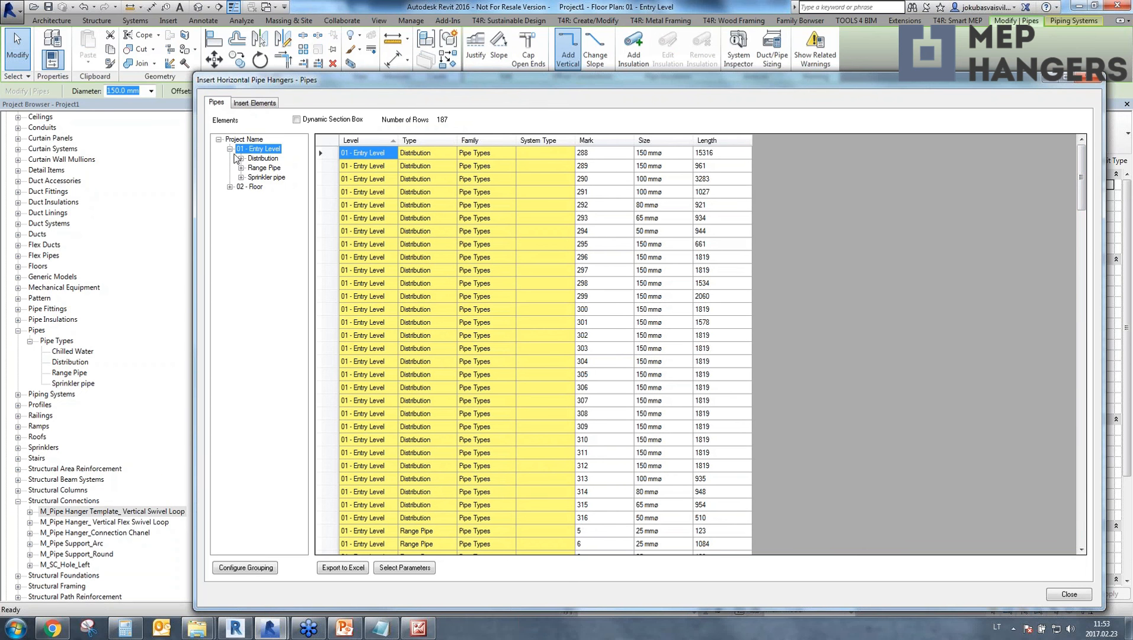
{"action": "left_click", "coordinate": [262, 169]}
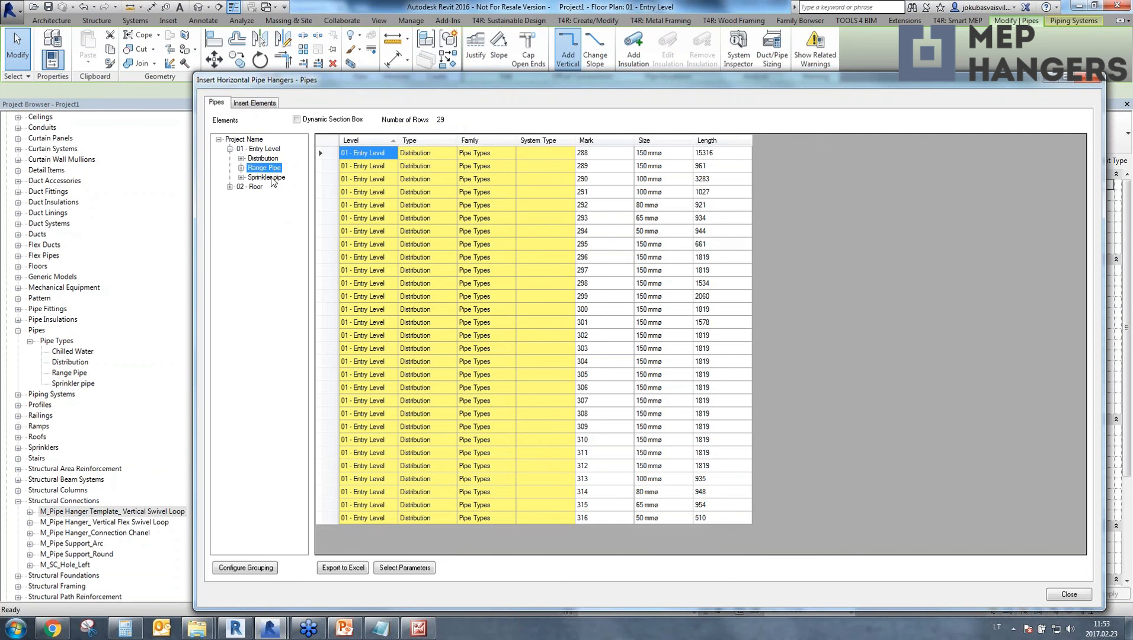
{"action": "left_click", "coordinate": [272, 177]}
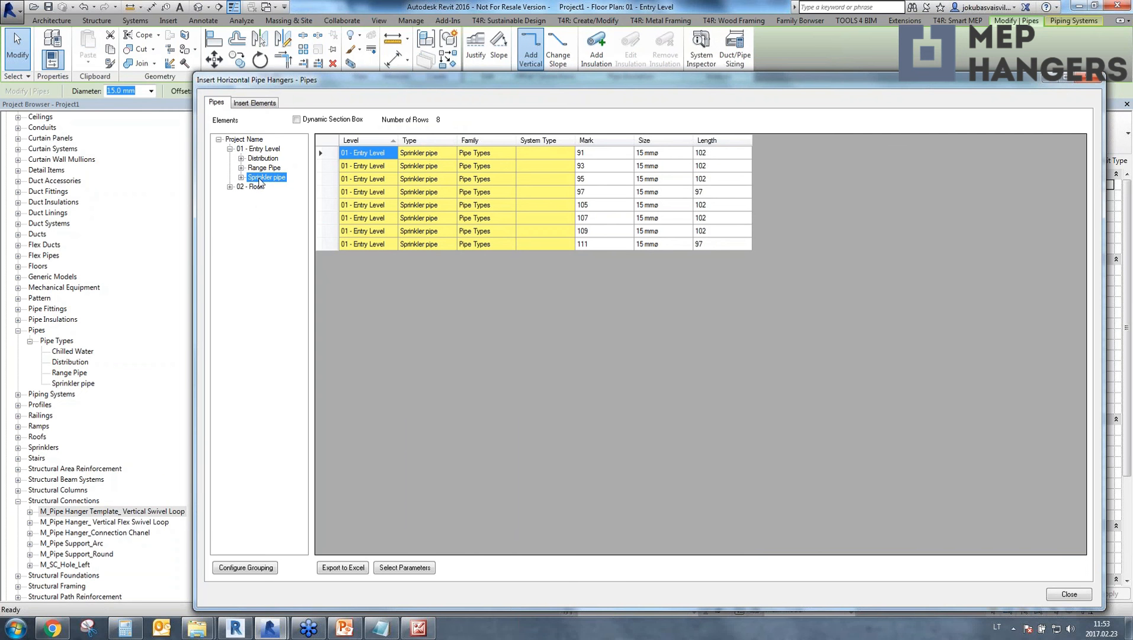
Group the pipe list by Level, Type and Family, and select all Distribution pipes on 01 - Entry Level, checking them in the plan.
{"action": "left_click", "coordinate": [235, 571]}
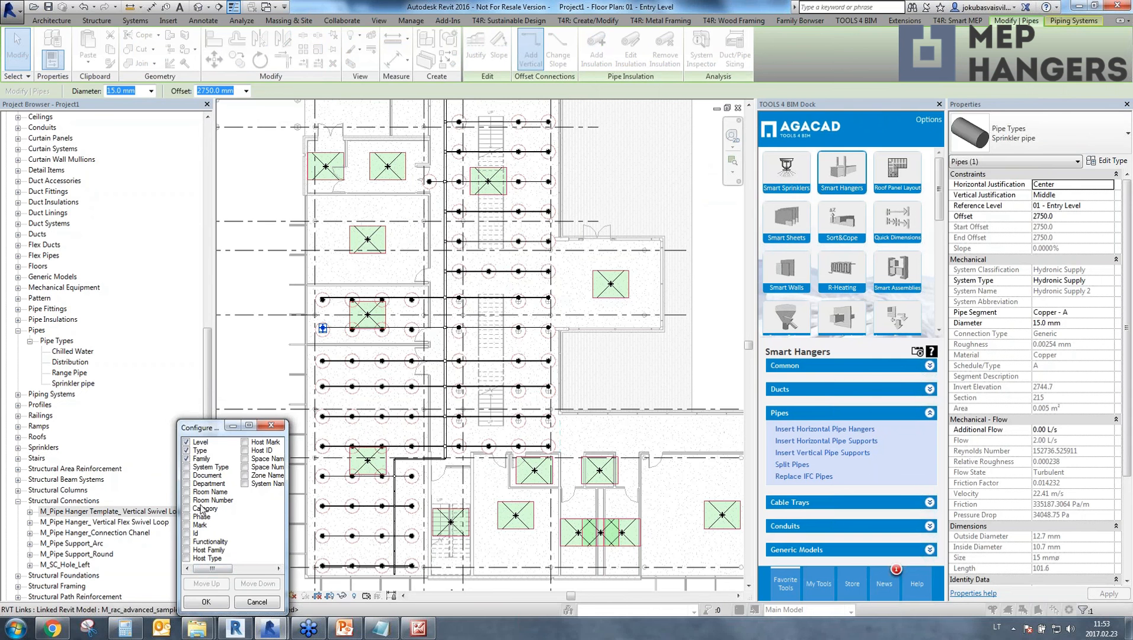
{"action": "left_click", "coordinate": [214, 602]}
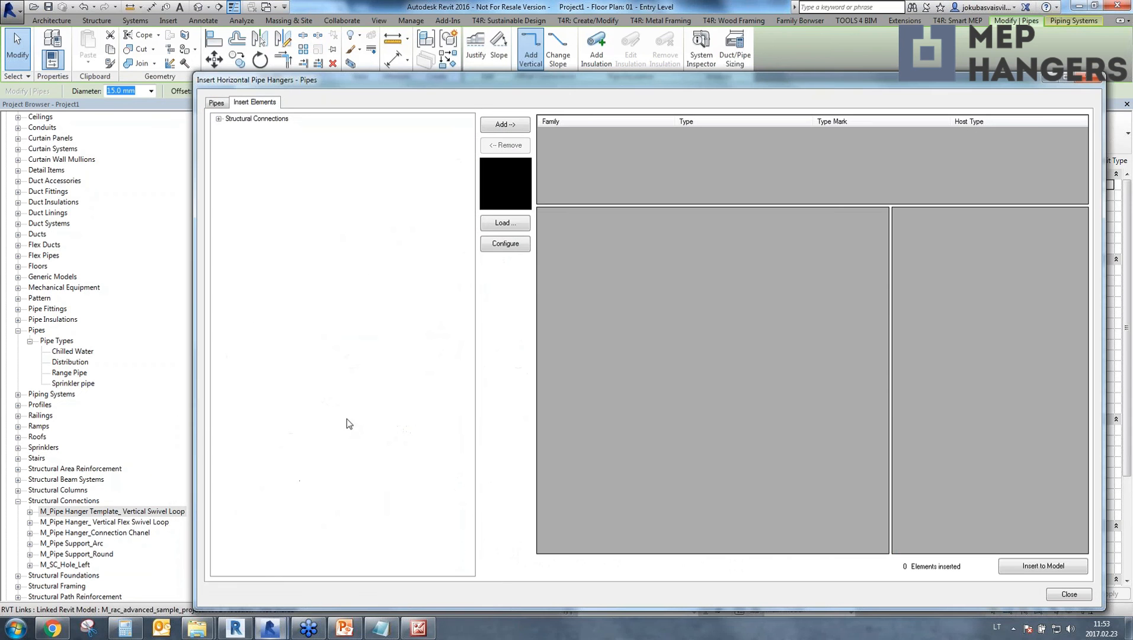
{"action": "left_click", "coordinate": [216, 103]}
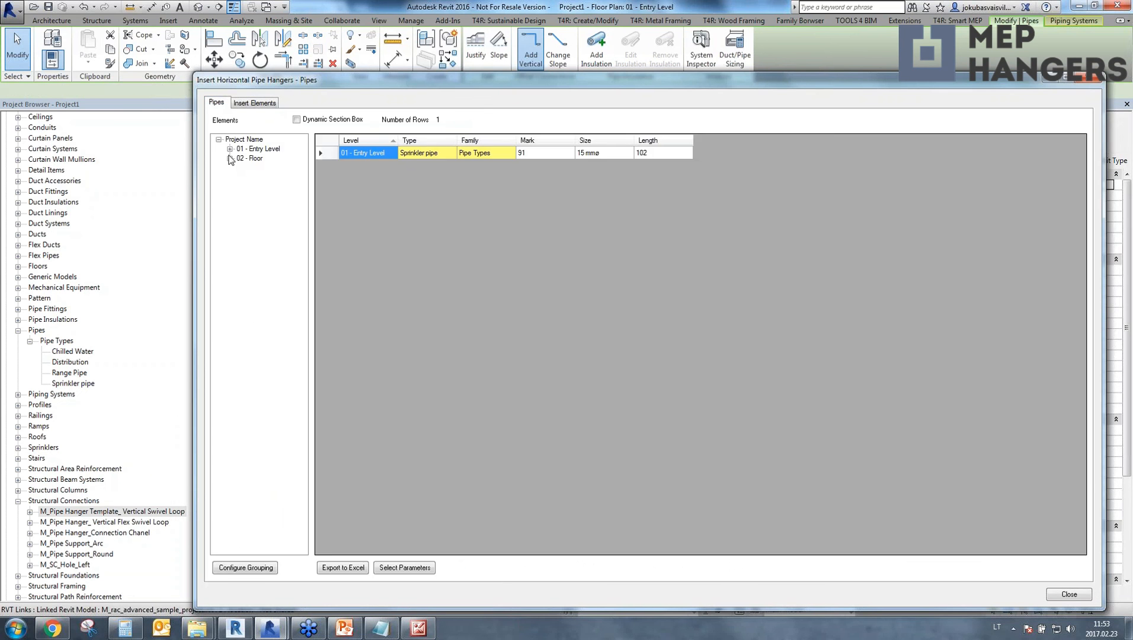
{"action": "left_click", "coordinate": [230, 149]}
{"action": "left_click", "coordinate": [263, 158]}
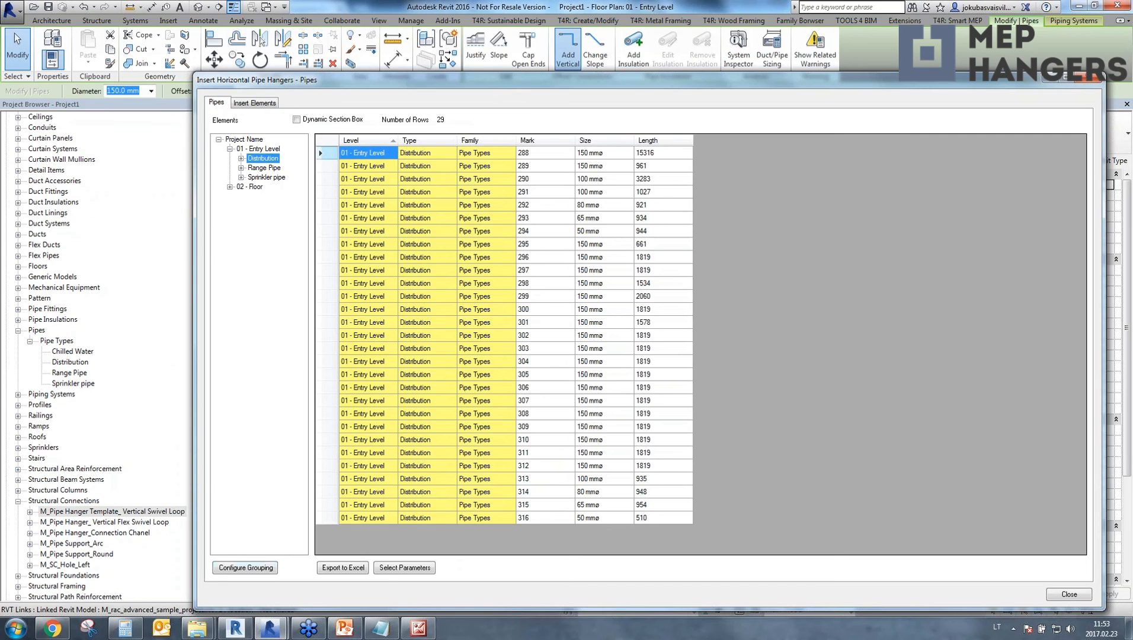
{"action": "left_click", "coordinate": [324, 142]}
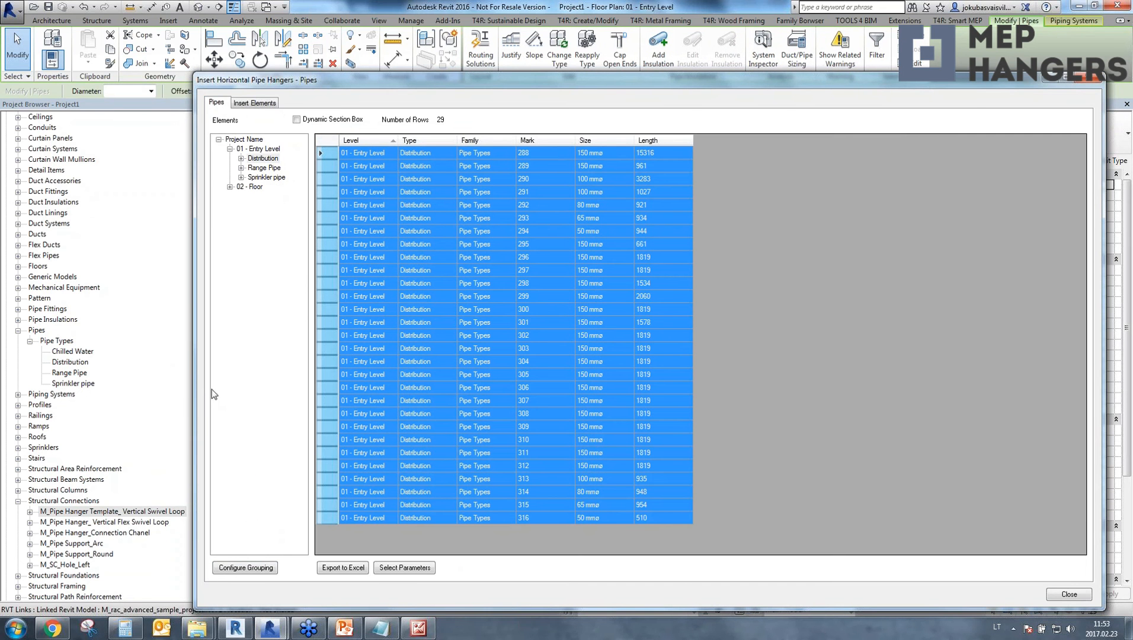
{"action": "left_click_drag", "start_coordinate": [198, 389], "coordinate": [681, 391]}
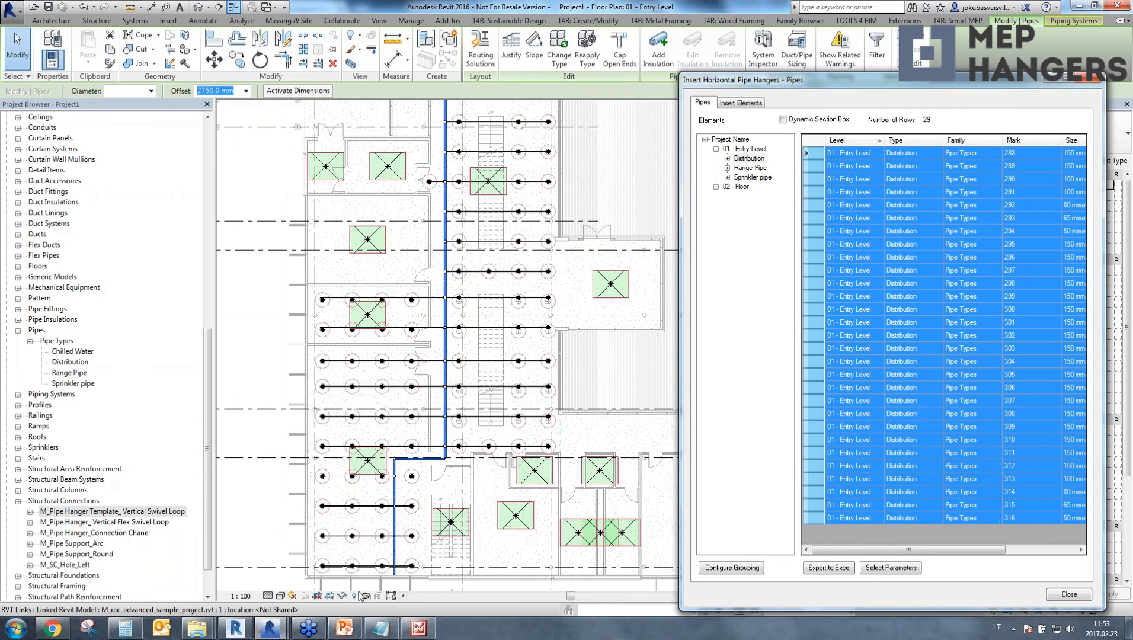
{"action": "middle_click_drag", "start_coordinate": [473, 250], "coordinate": [416, 270]}
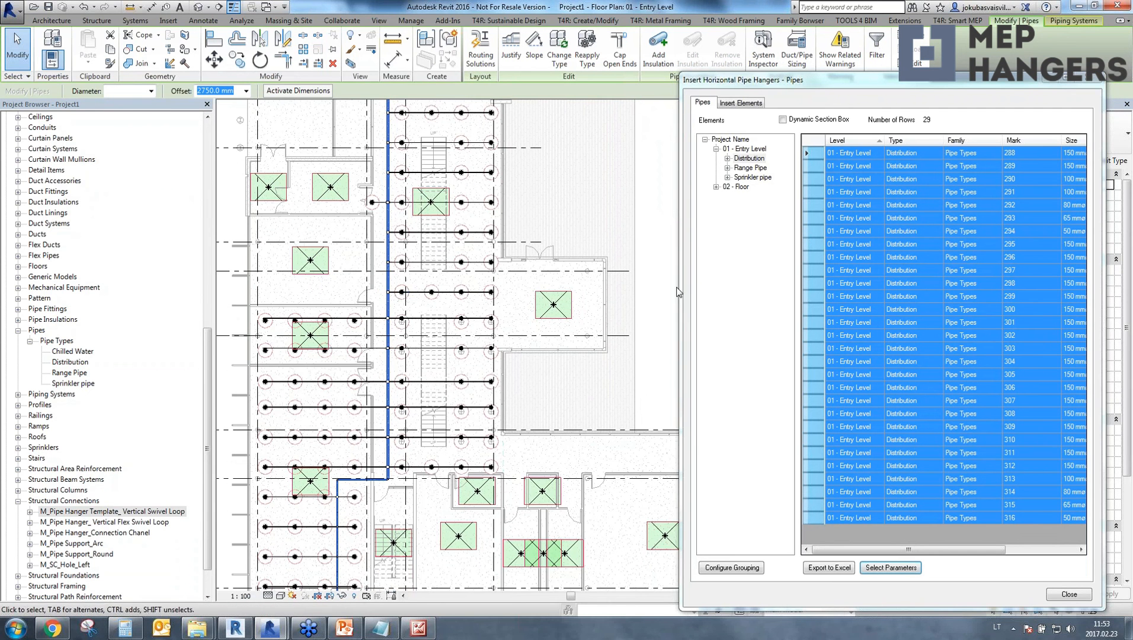
{"action": "left_click_drag", "start_coordinate": [679, 297], "coordinate": [375, 298]}
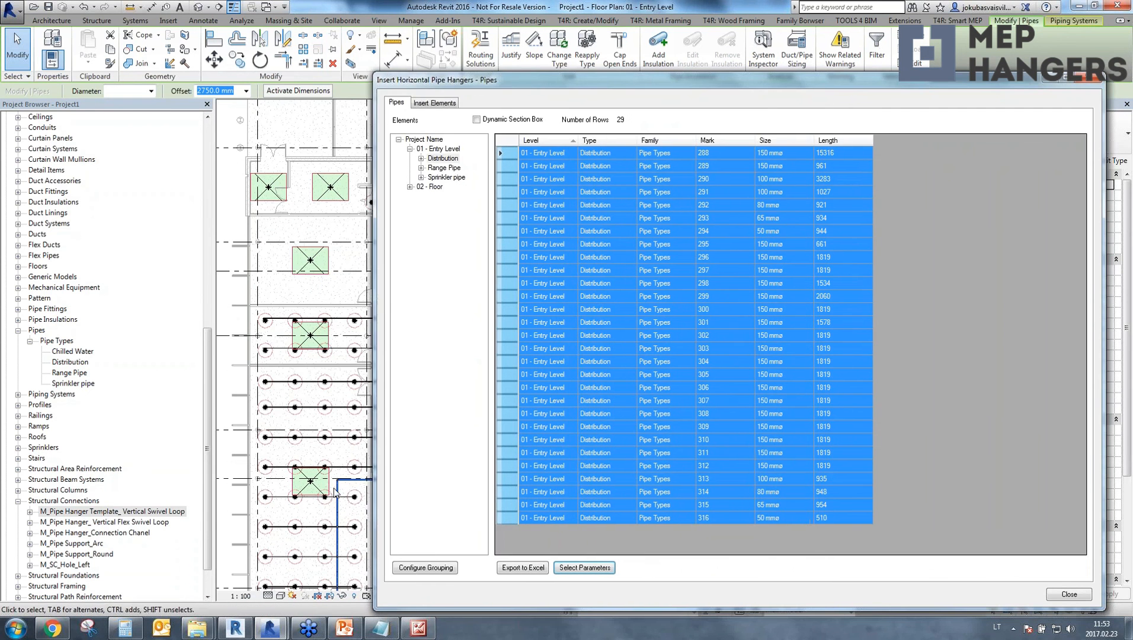
Compare the available hanger types and add M_Pipe Hanger_ Vertical Flex Swivel Loop: Flex Connection as the element to insert on the selected pipes.
{"action": "left_click", "coordinate": [424, 103]}
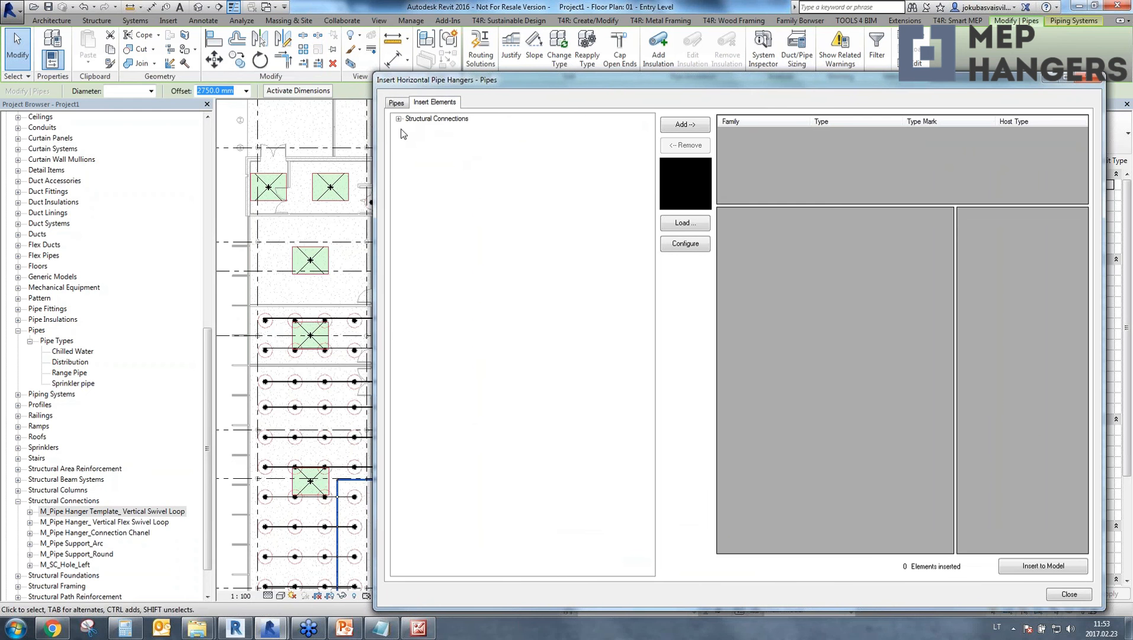
{"action": "left_click", "coordinate": [399, 119]}
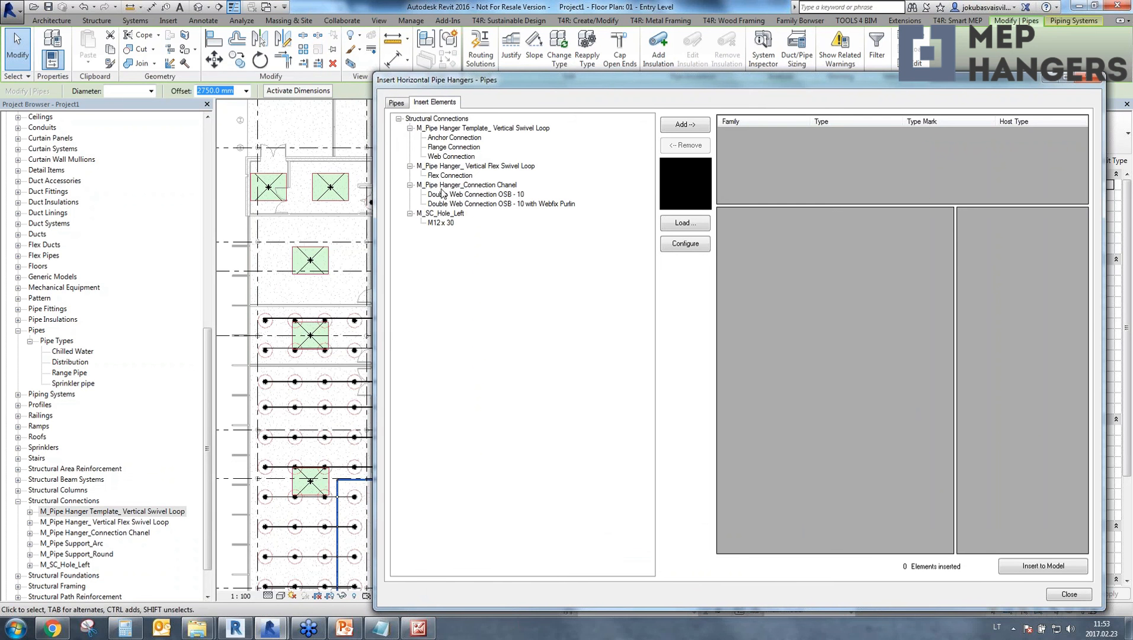
{"action": "left_click", "coordinate": [451, 148]}
{"action": "left_click", "coordinate": [485, 138]}
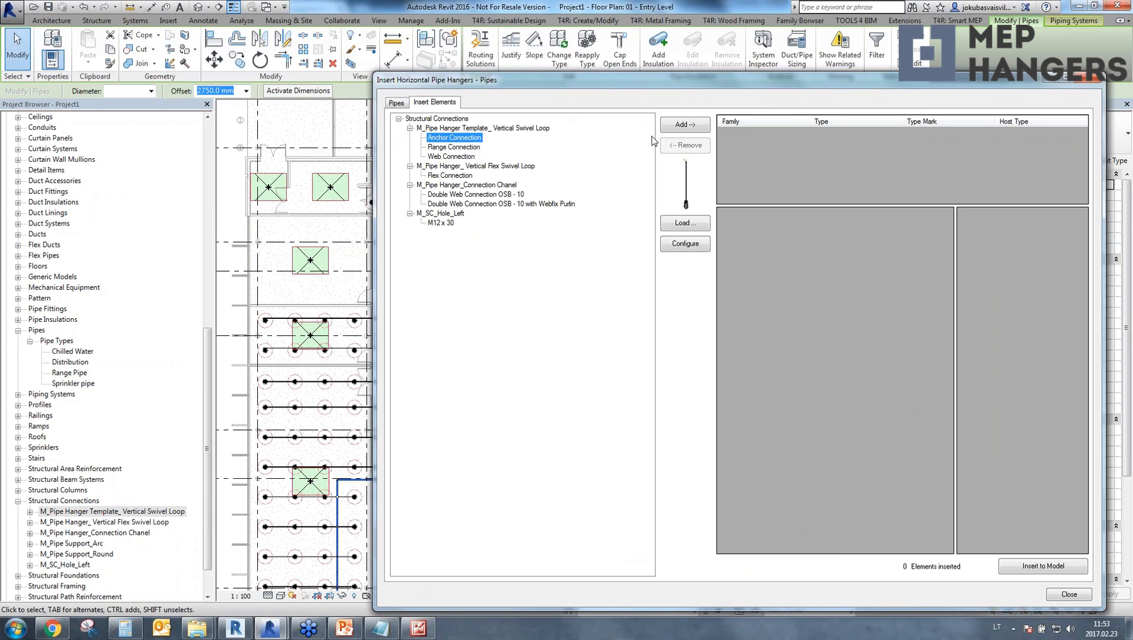
{"action": "left_click", "coordinate": [444, 177]}
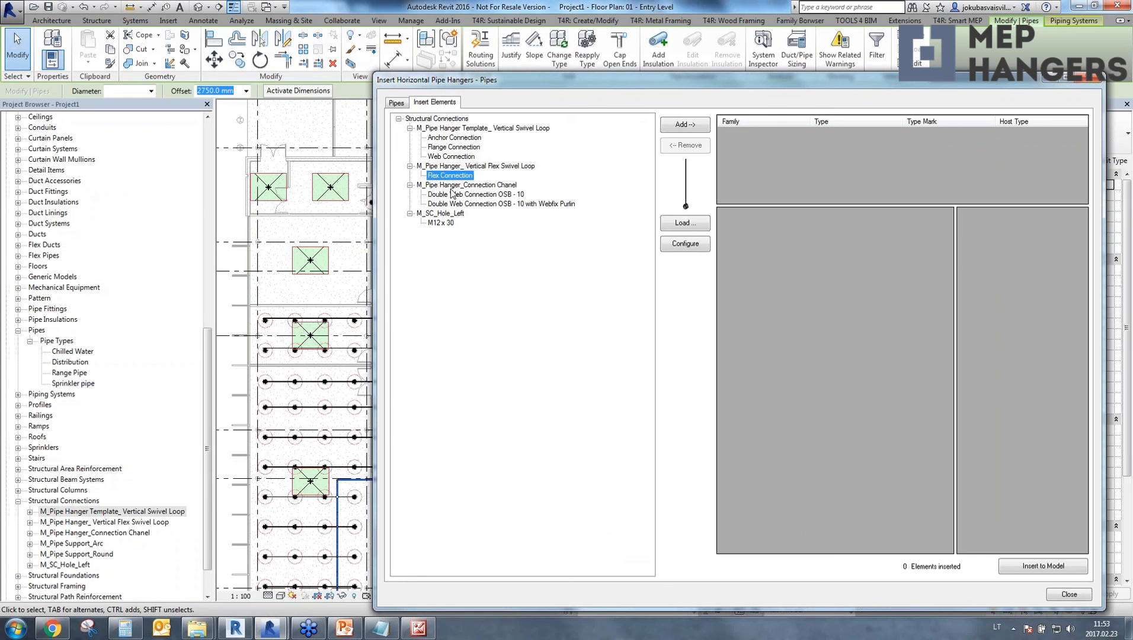
{"action": "left_click", "coordinate": [447, 196]}
{"action": "left_click", "coordinate": [444, 177]}
{"action": "left_click", "coordinate": [703, 130]}
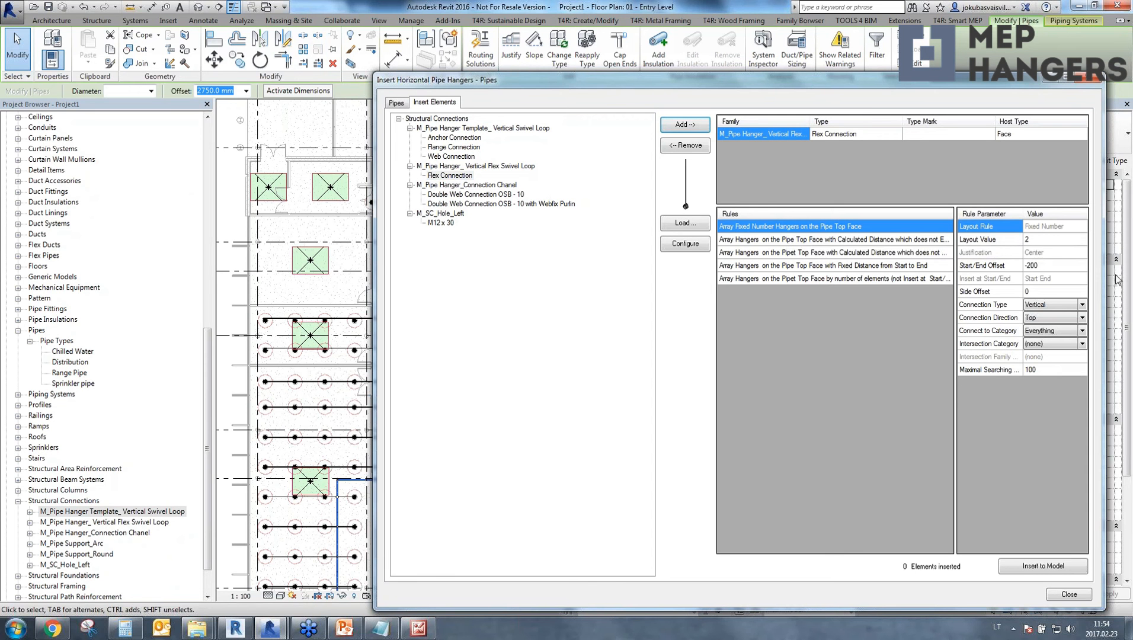
Review the connection type, direction and category choices of the fixed-number hanger rule, keeping Vertical, Top and Everything.
{"action": "left_click", "coordinate": [1083, 306]}
{"action": "left_click", "coordinate": [1084, 305]}
{"action": "left_click", "coordinate": [1084, 320]}
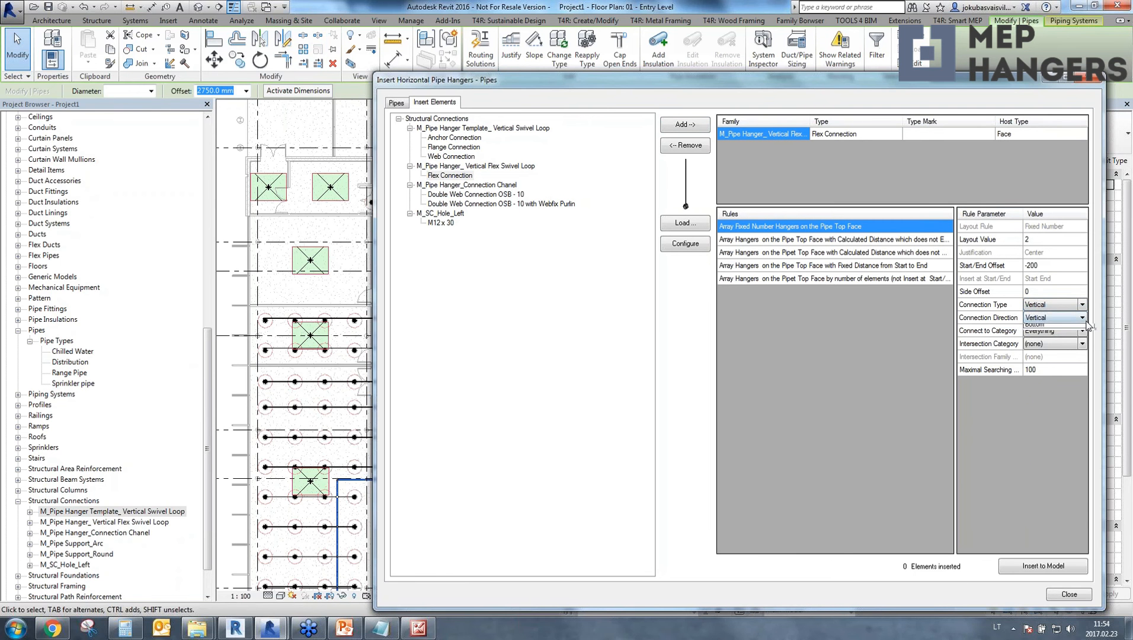
{"action": "left_click", "coordinate": [1085, 322]}
{"action": "left_click", "coordinate": [1071, 335]}
{"action": "left_click", "coordinate": [1054, 359]}
{"action": "left_click", "coordinate": [1052, 332]}
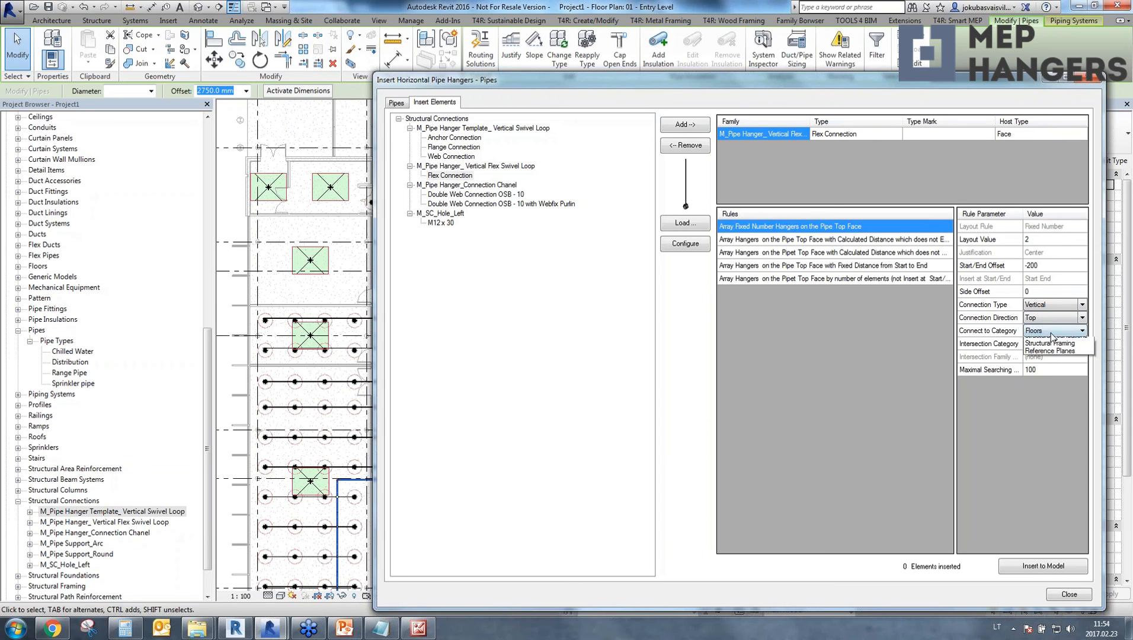
{"action": "left_click", "coordinate": [1047, 351]}
{"action": "left_click", "coordinate": [1052, 335]}
{"action": "left_click", "coordinate": [1051, 344]}
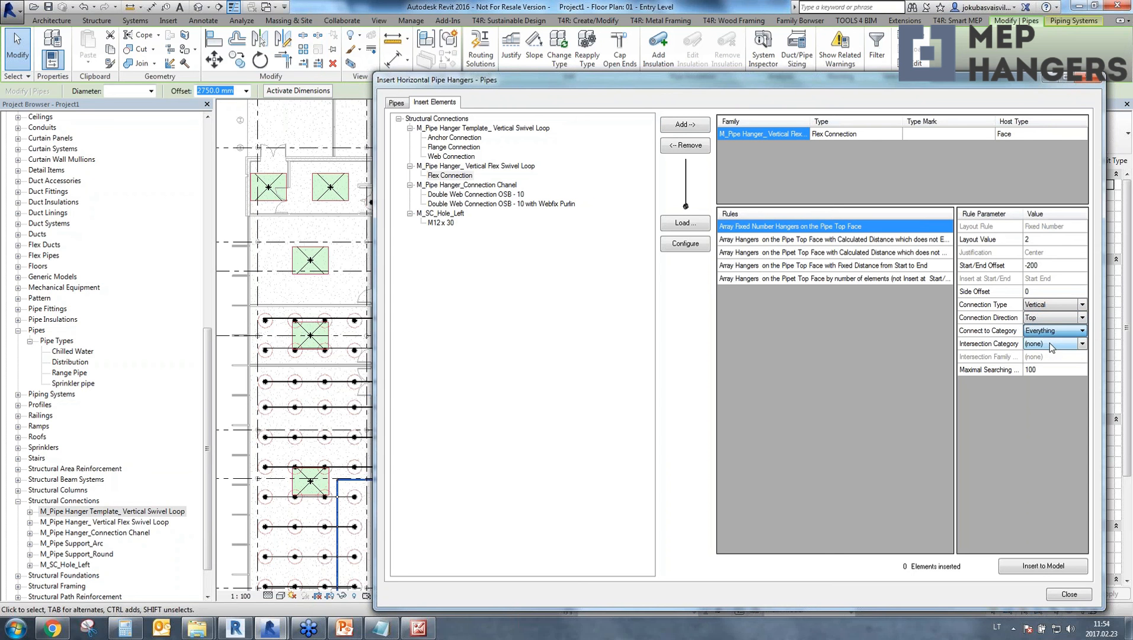
Set the rule's maximal searching distance to 10000, insert the hangers into the model and close the insertion dialog.
{"action": "left_click", "coordinate": [1054, 370]}
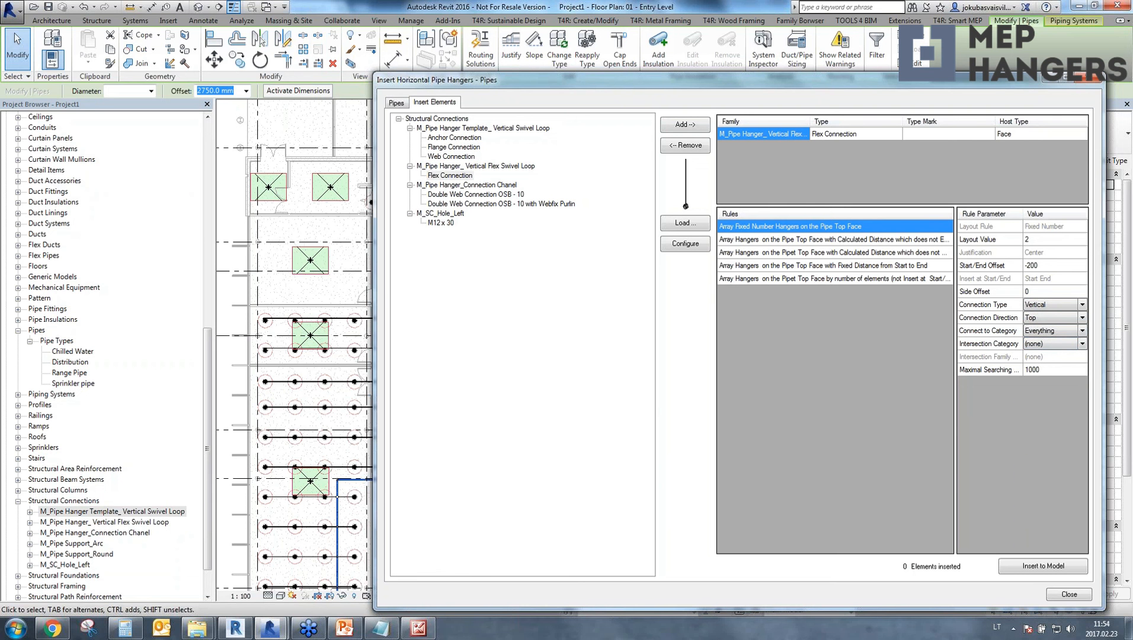
{"action": "type", "text": "10000"}
{"action": "left_click", "coordinate": [1033, 568]}
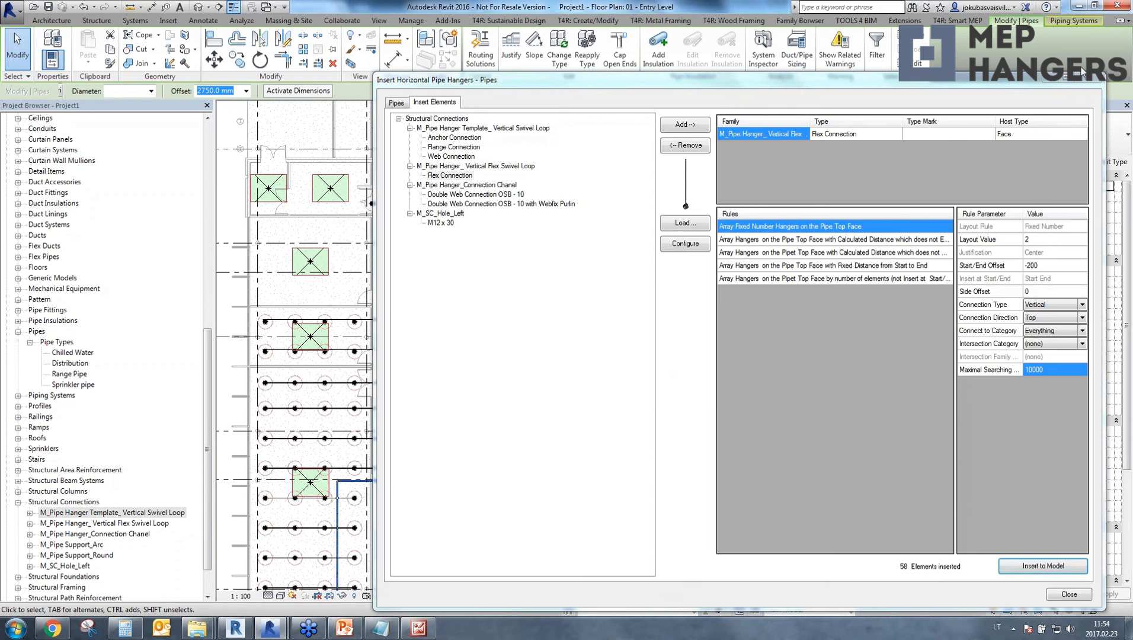
{"action": "left_click", "coordinate": [1068, 594]}
Examine an inserted hanger on the vertical distribution pipe in the Entry Level plan, leaving nothing selected.
{"action": "scroll", "coordinate": [413, 234], "scroll_direction": "up", "scroll_amount": 10}
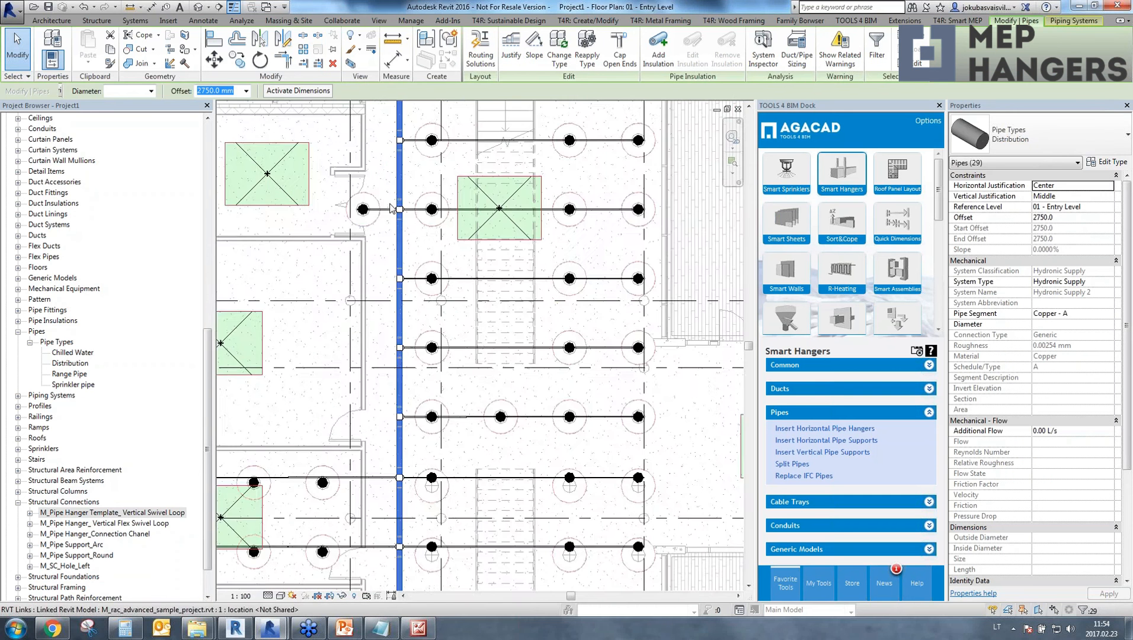
{"action": "key", "text": "Escape"}
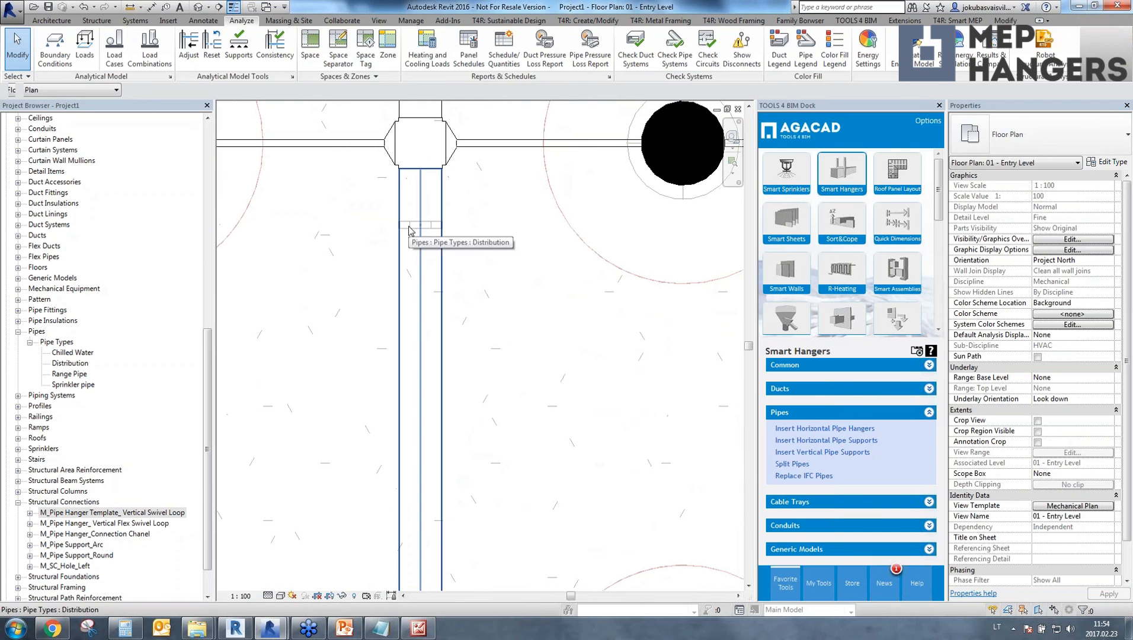
{"action": "left_click_drag", "start_coordinate": [386, 217], "coordinate": [448, 237]}
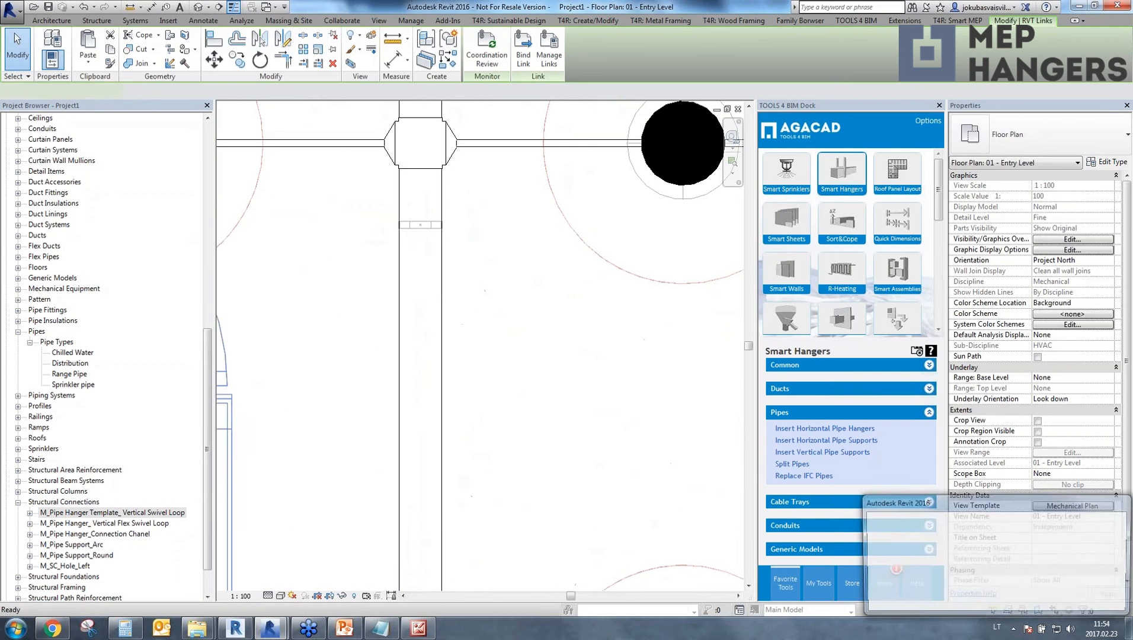
{"action": "key", "text": "Escape"}
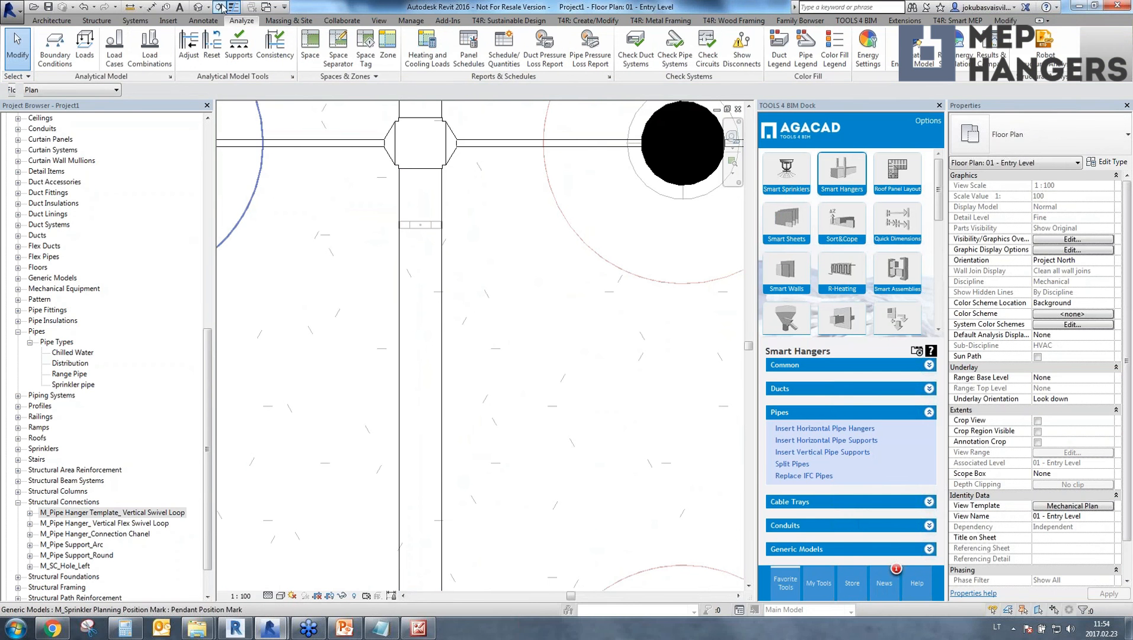
Open the {3D} view, turn off its section box and orient the model to the front.
{"action": "left_click", "coordinate": [220, 7]}
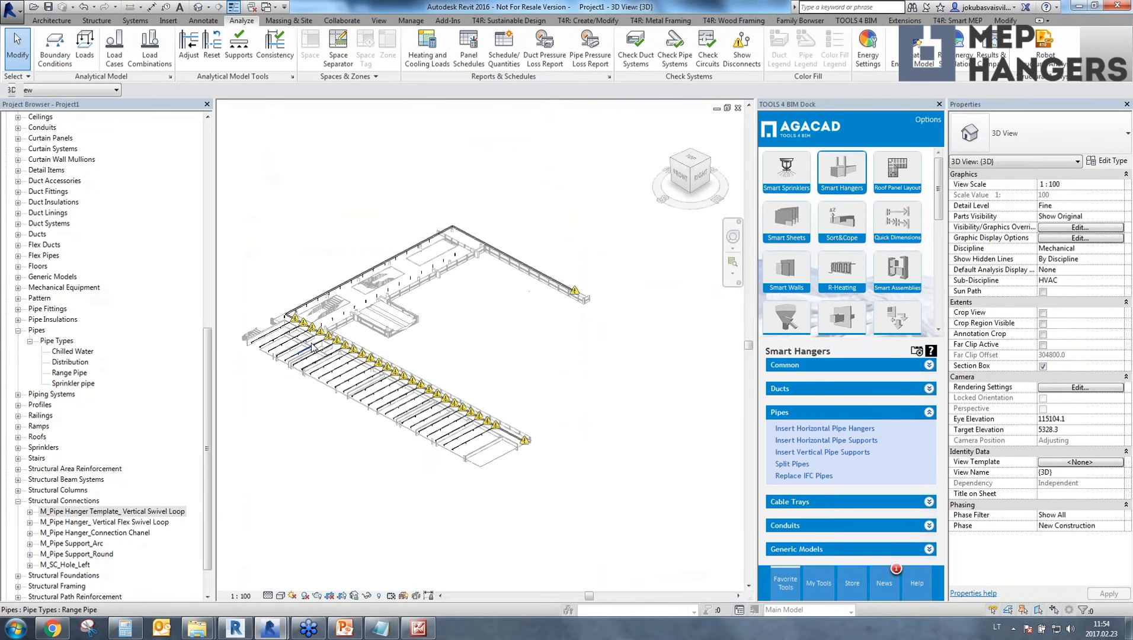
{"action": "scroll", "coordinate": [312, 346], "scroll_direction": "up", "scroll_amount": 2}
{"action": "left_click", "coordinate": [1043, 365]}
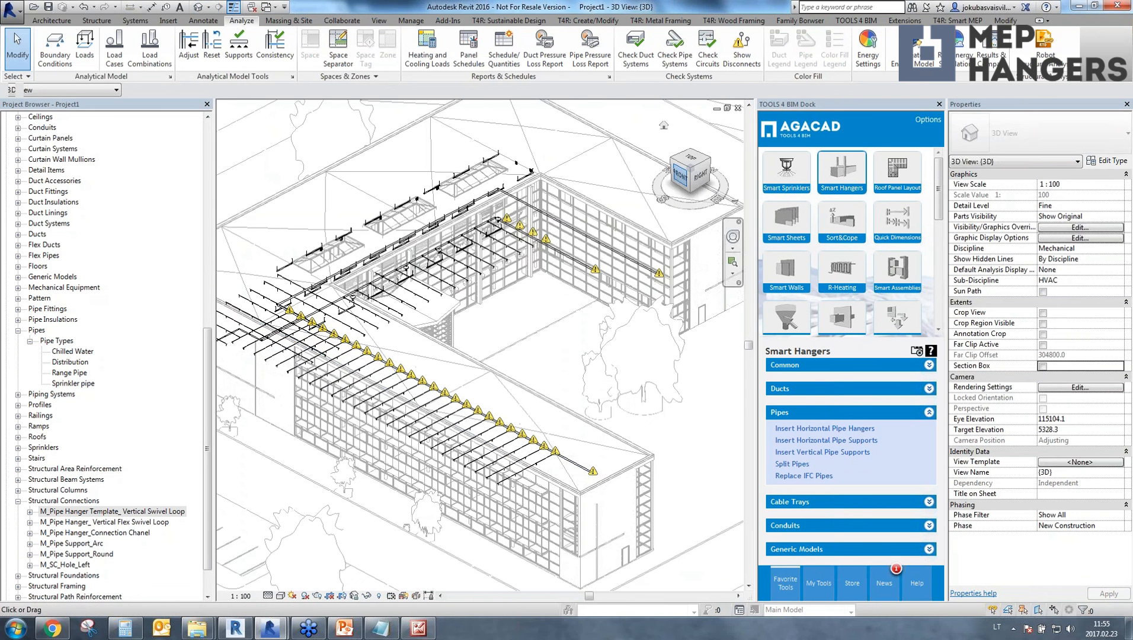
{"action": "left_click", "coordinate": [680, 177]}
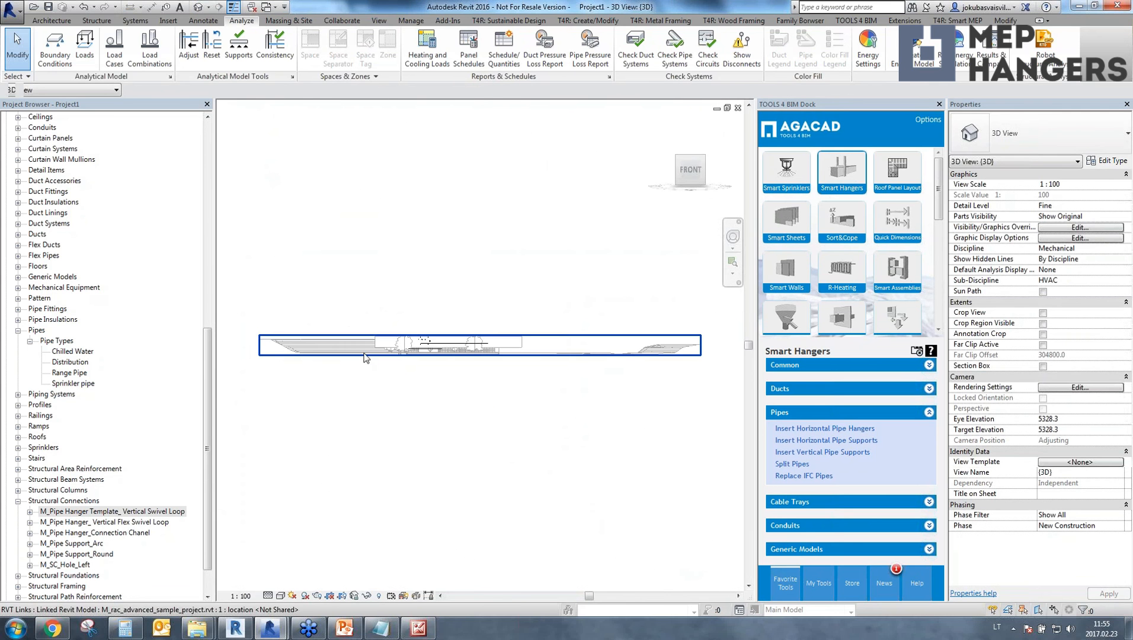
Select the Entry Level sprinkler piping in the front view and isolate it with a selection box.
{"action": "scroll", "coordinate": [405, 379], "scroll_direction": "up", "scroll_amount": 4}
{"action": "left_click_drag", "start_coordinate": [413, 409], "coordinate": [623, 318]}
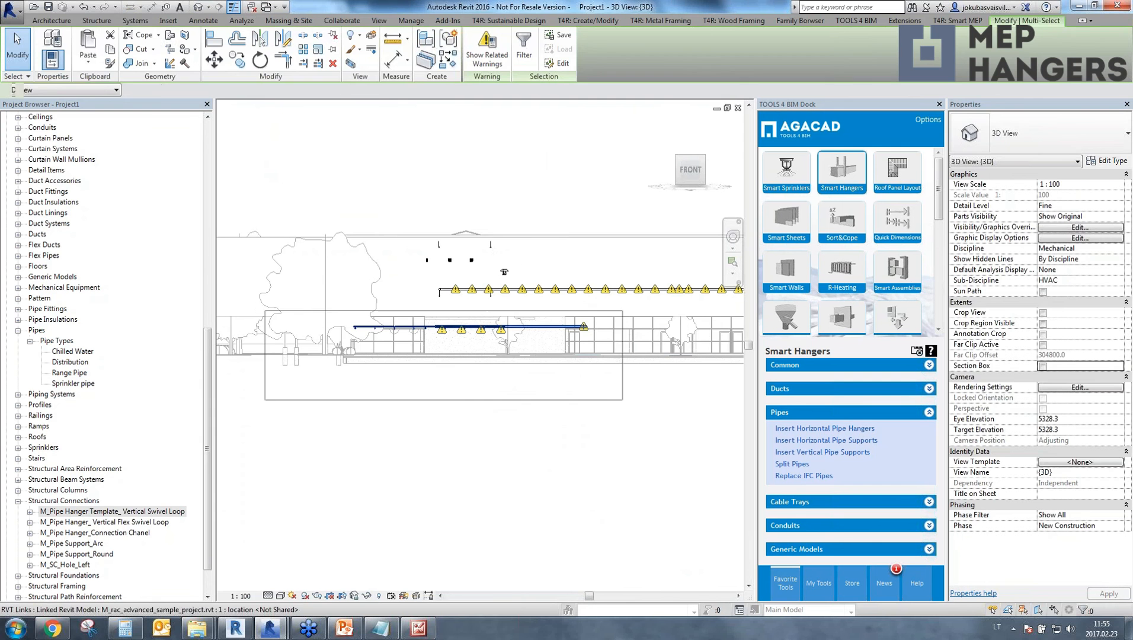
{"action": "left_click", "coordinate": [352, 63]}
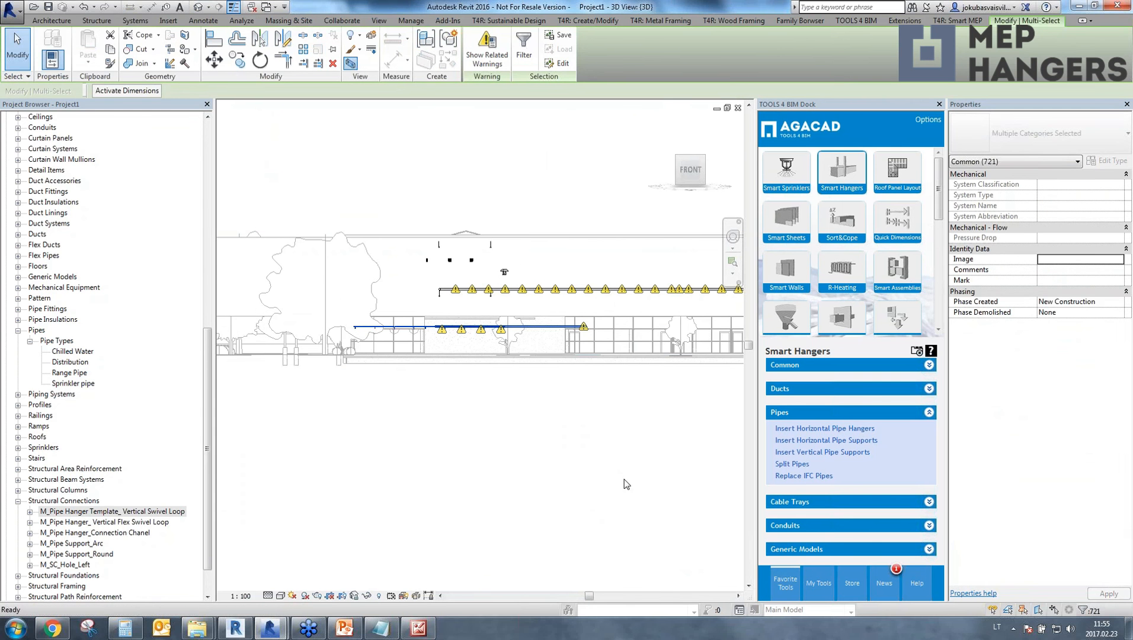
Examine the isolated piping in 3D from several angles, checking the hangers beside the tees on the distribution pipe.
{"action": "middle_click_drag", "start_coordinate": [608, 456], "coordinate": [390, 551], "text": "shift"}
{"action": "scroll", "coordinate": [278, 390], "scroll_direction": "up", "scroll_amount": 6}
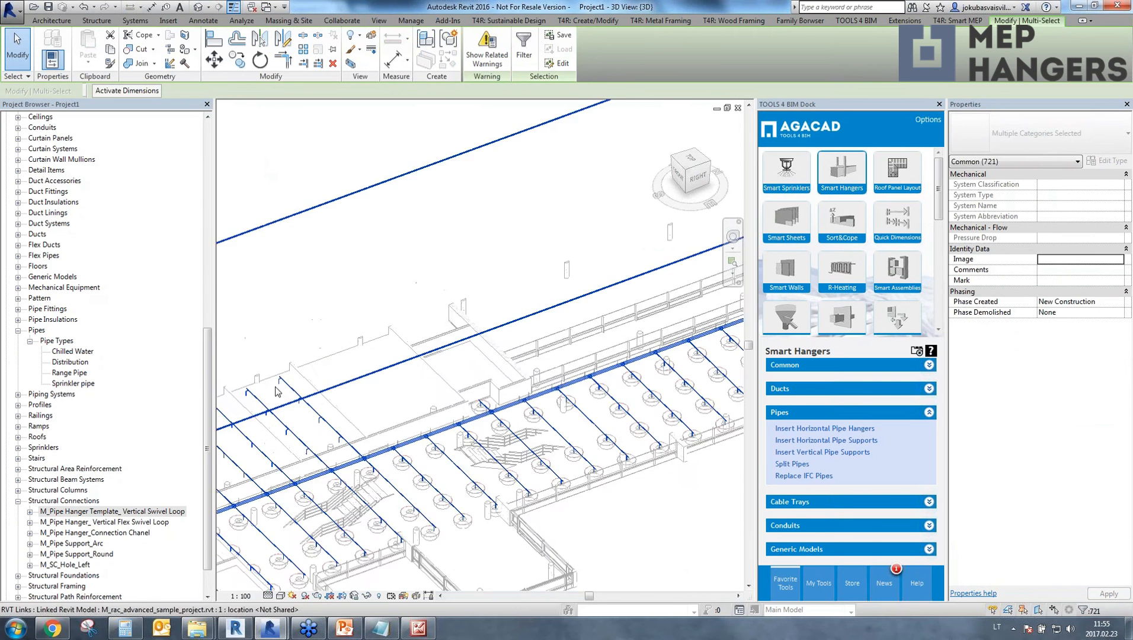
{"action": "middle_click_drag", "start_coordinate": [278, 390], "coordinate": [558, 309]}
{"action": "middle_click_drag", "start_coordinate": [444, 442], "coordinate": [389, 478]}
{"action": "scroll", "coordinate": [389, 478], "scroll_direction": "up", "scroll_amount": 5}
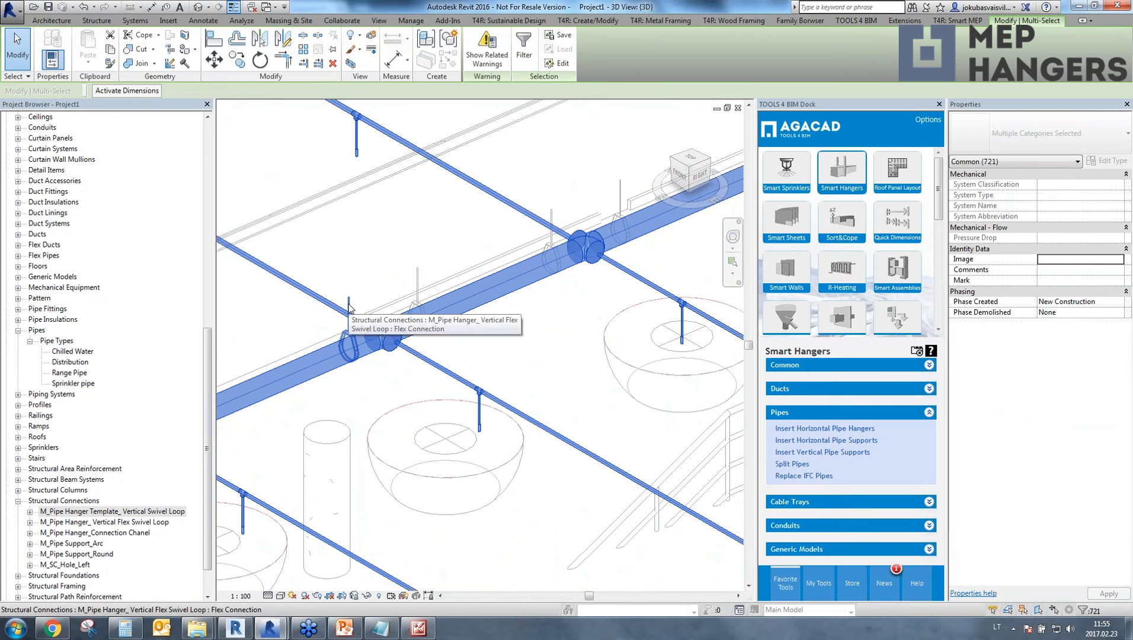
{"action": "left_click", "coordinate": [349, 305], "text": "ctrl"}
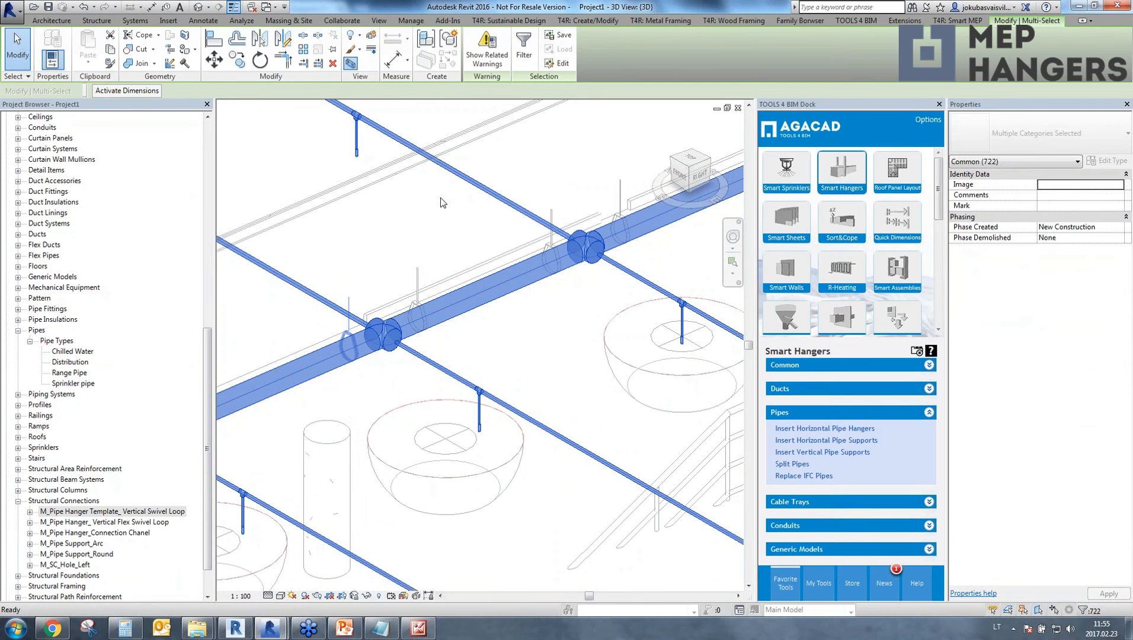
{"action": "scroll", "coordinate": [485, 331], "scroll_direction": "down", "scroll_amount": 8}
{"action": "scroll", "coordinate": [347, 342], "scroll_direction": "up", "scroll_amount": 5}
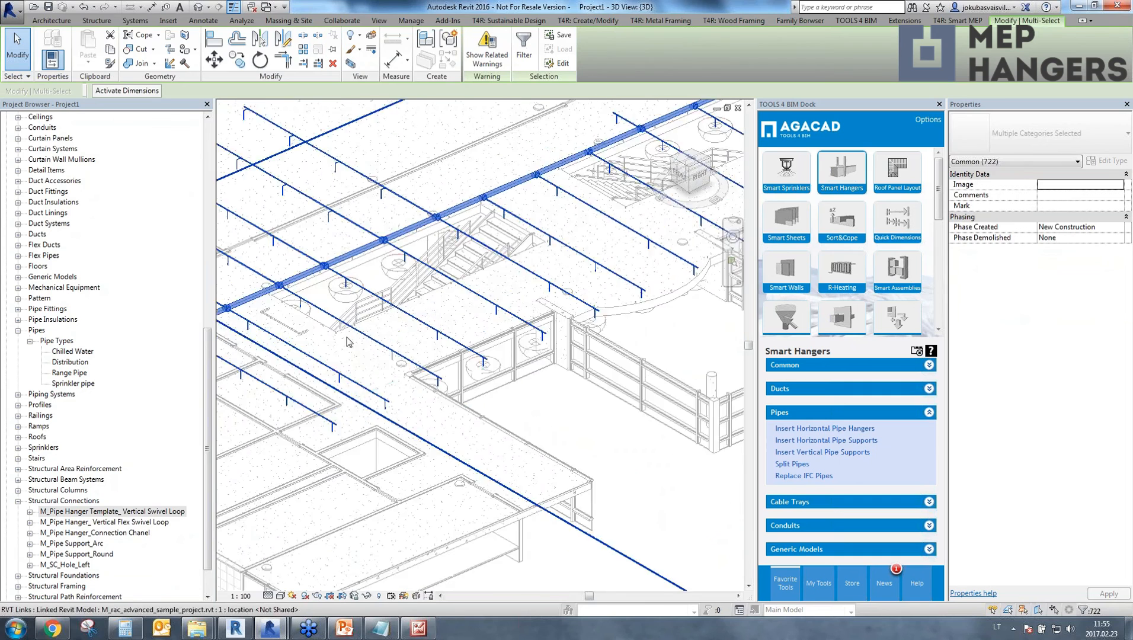
{"action": "middle_click_drag", "start_coordinate": [347, 342], "coordinate": [449, 391], "text": "shift"}
{"action": "scroll", "coordinate": [442, 249], "scroll_direction": "up", "scroll_amount": 5}
{"action": "scroll", "coordinate": [465, 298], "scroll_direction": "down", "scroll_amount": 7}
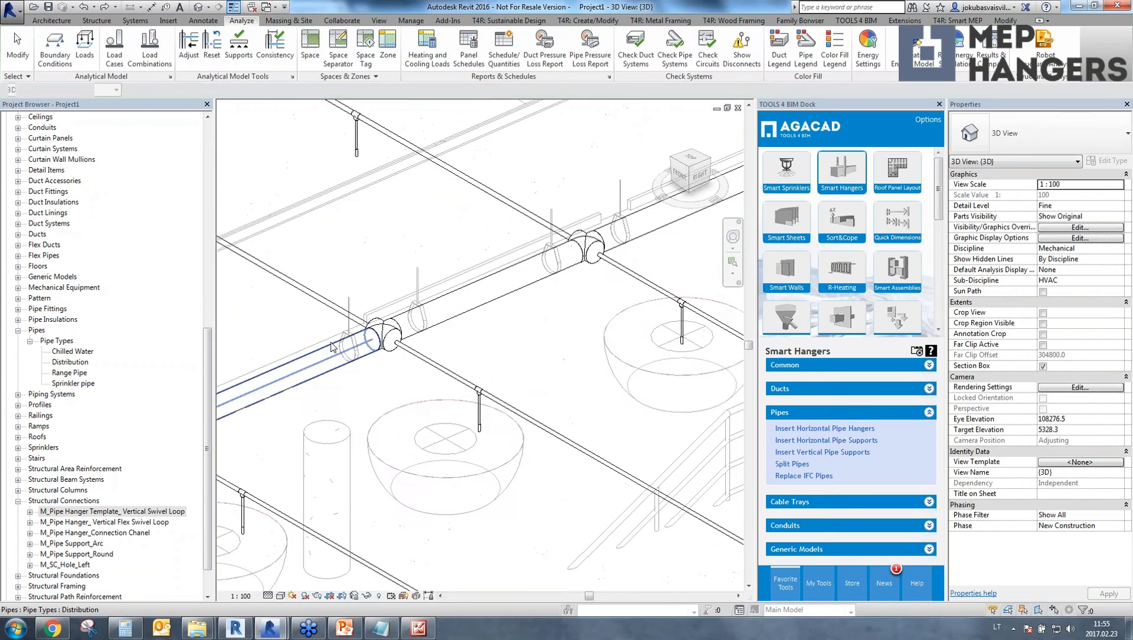
{"action": "scroll", "coordinate": [332, 346], "scroll_direction": "up", "scroll_amount": 3}
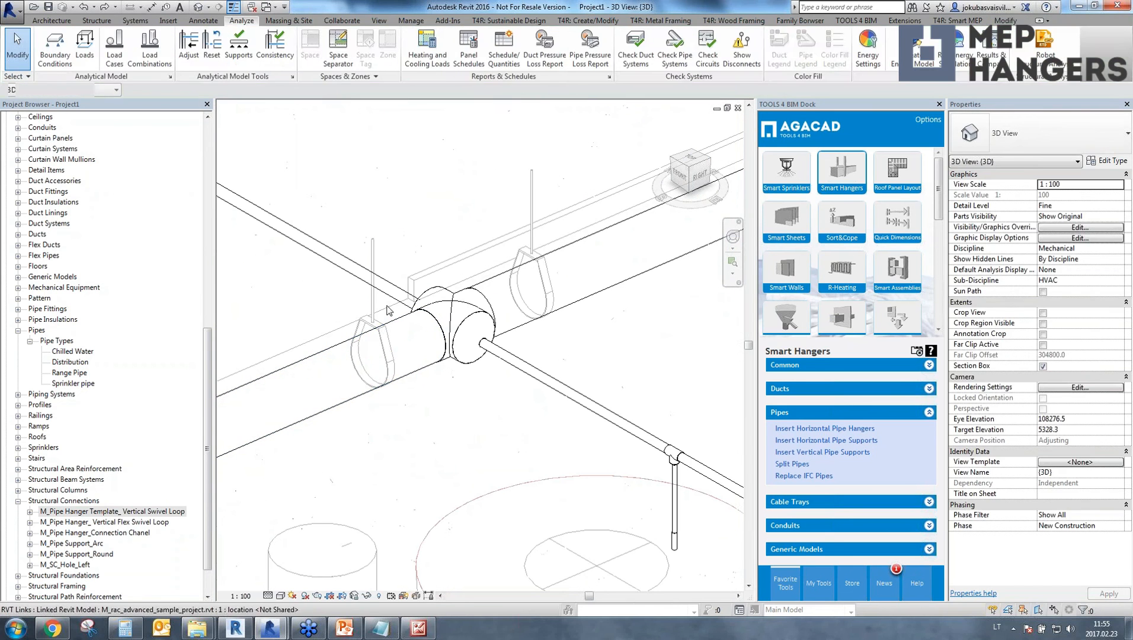
Select one Flex Connection hanger beside a tee and check hanger placement along the distribution pipe segments and corners.
{"action": "left_click", "coordinate": [372, 308]}
{"action": "scroll", "coordinate": [391, 436], "scroll_direction": "down", "scroll_amount": 6}
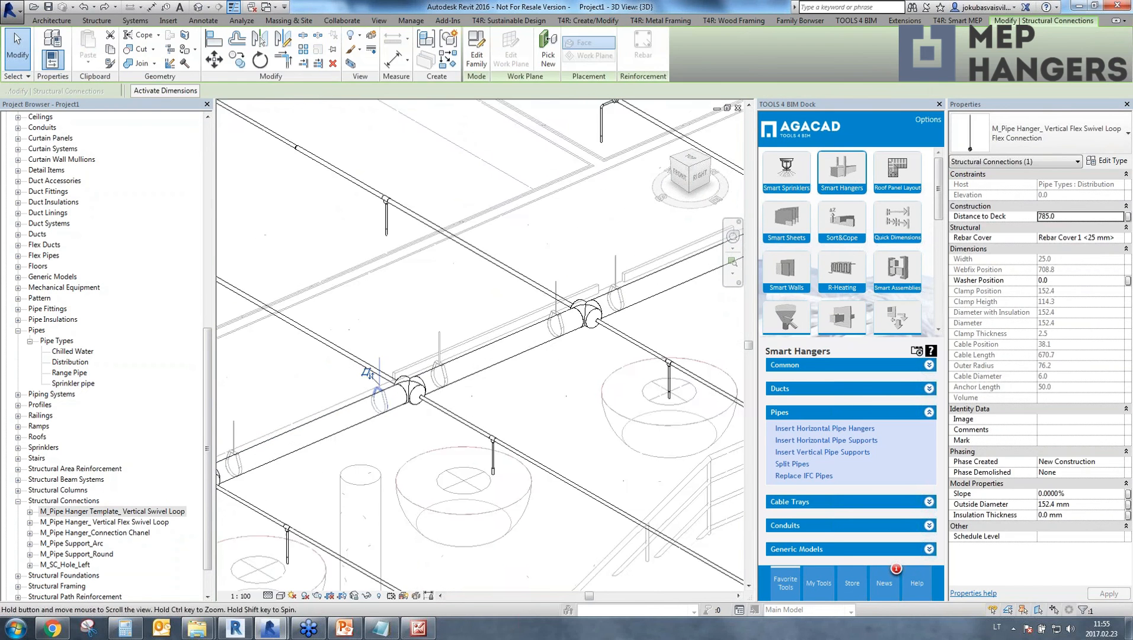
{"action": "middle_click_drag", "start_coordinate": [373, 296], "coordinate": [548, 372]}
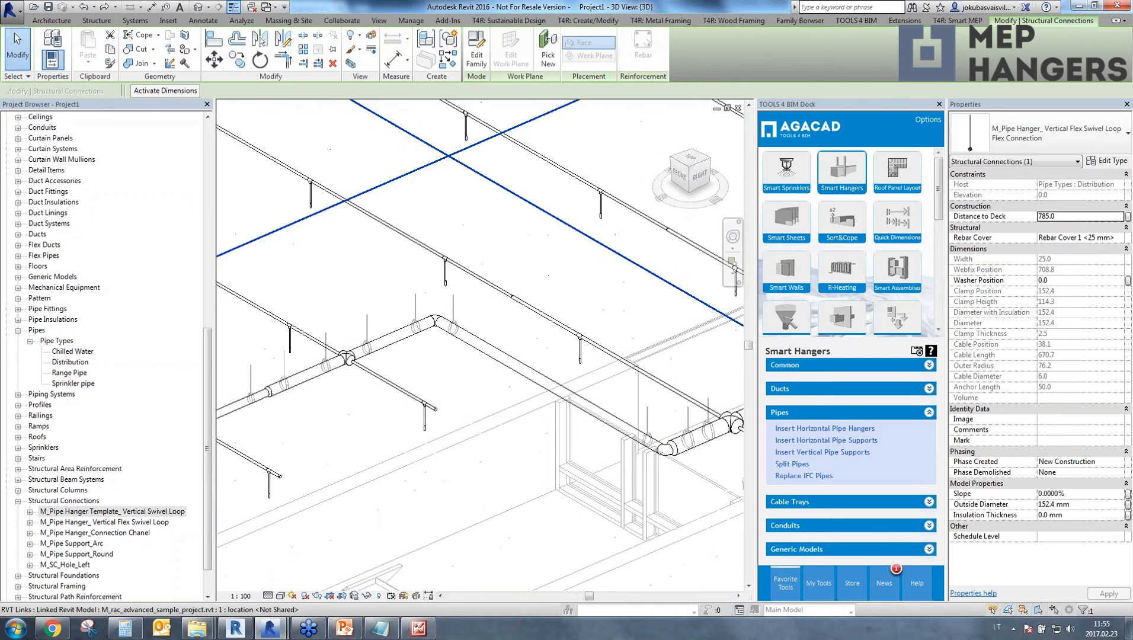
{"action": "middle_click_drag", "start_coordinate": [332, 545], "coordinate": [562, 477]}
{"action": "middle_click_drag", "start_coordinate": [364, 408], "coordinate": [572, 355]}
{"action": "scroll", "coordinate": [268, 397], "scroll_direction": "up", "scroll_amount": 3}
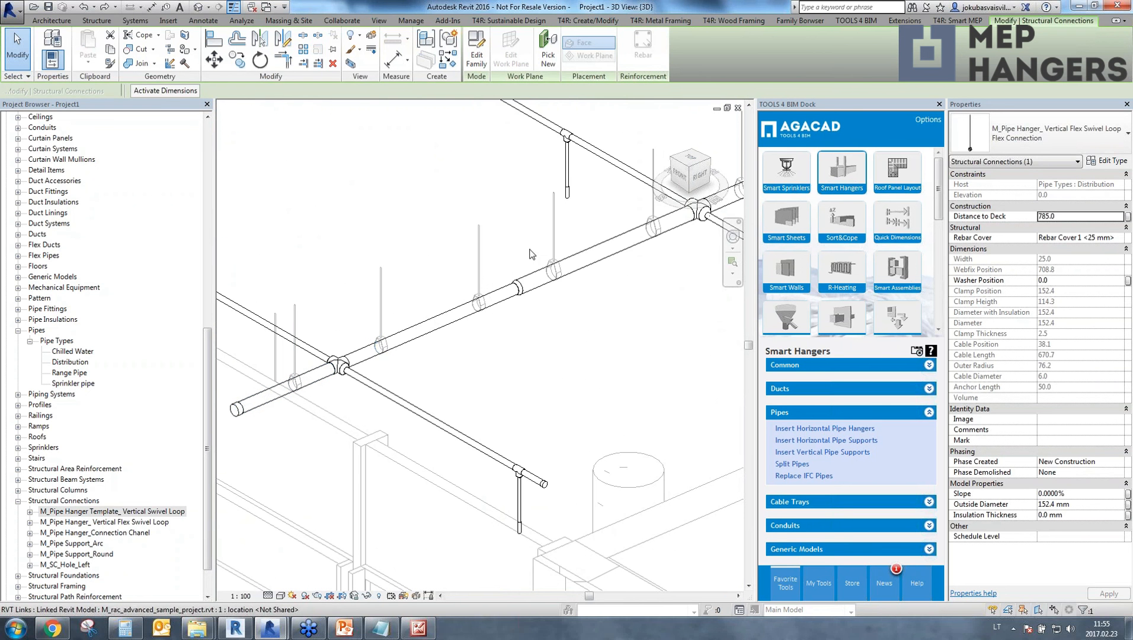
{"action": "middle_click_drag", "start_coordinate": [617, 254], "coordinate": [499, 347]}
{"action": "middle_click_drag", "start_coordinate": [629, 292], "coordinate": [586, 423]}
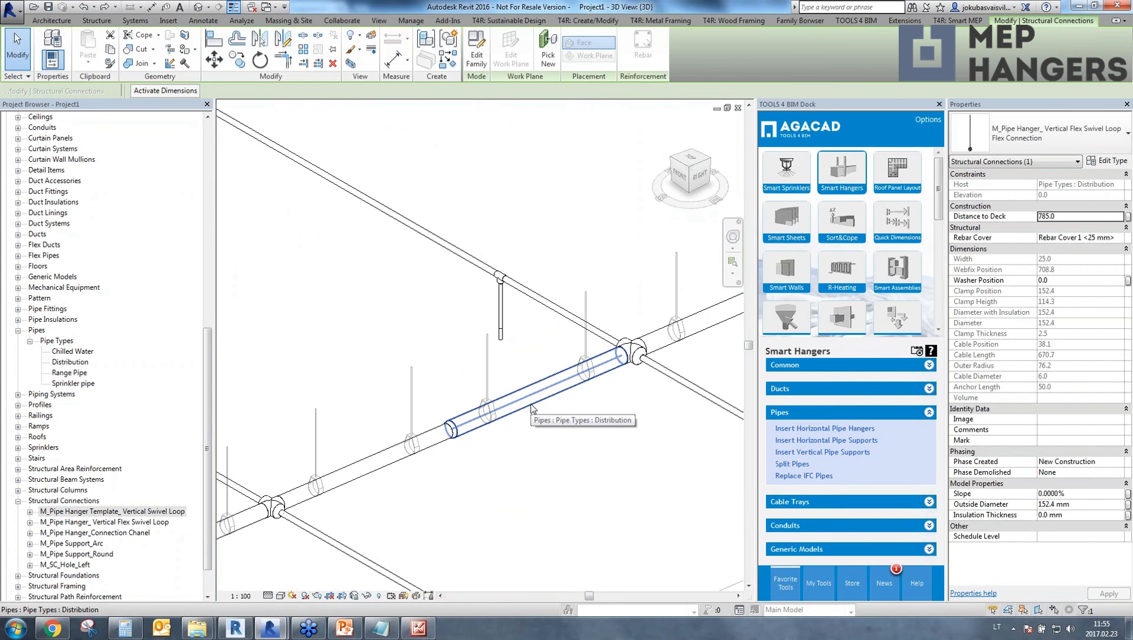
{"action": "scroll", "coordinate": [555, 397], "scroll_direction": "down", "scroll_amount": 2}
{"action": "middle_click_drag", "start_coordinate": [557, 397], "coordinate": [455, 433]}
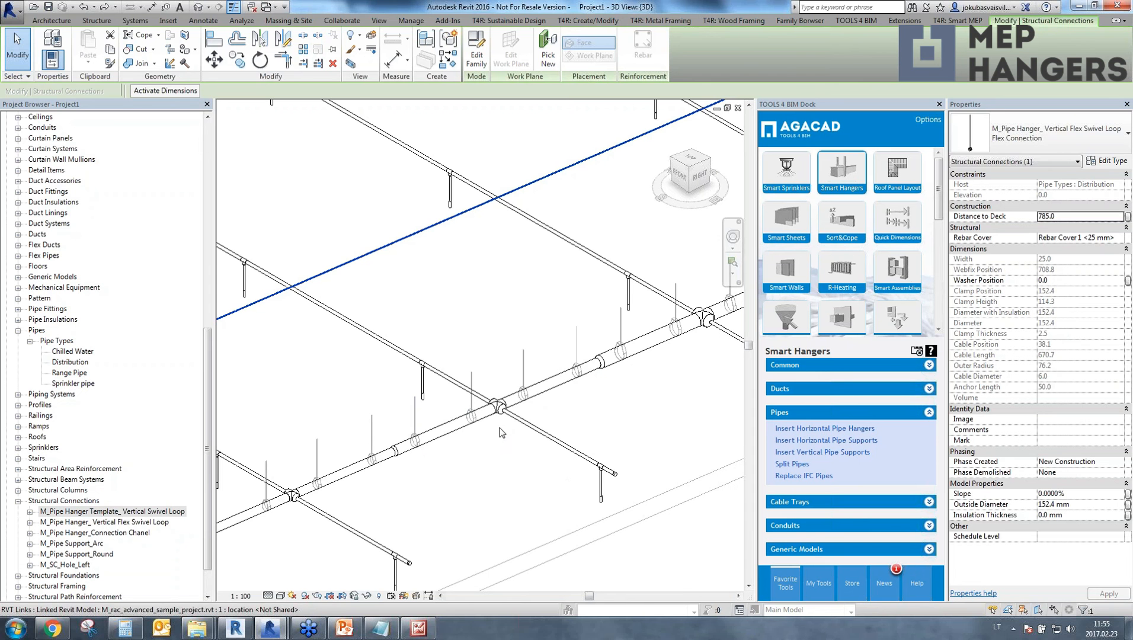
{"action": "middle_click_drag", "start_coordinate": [647, 389], "coordinate": [291, 516]}
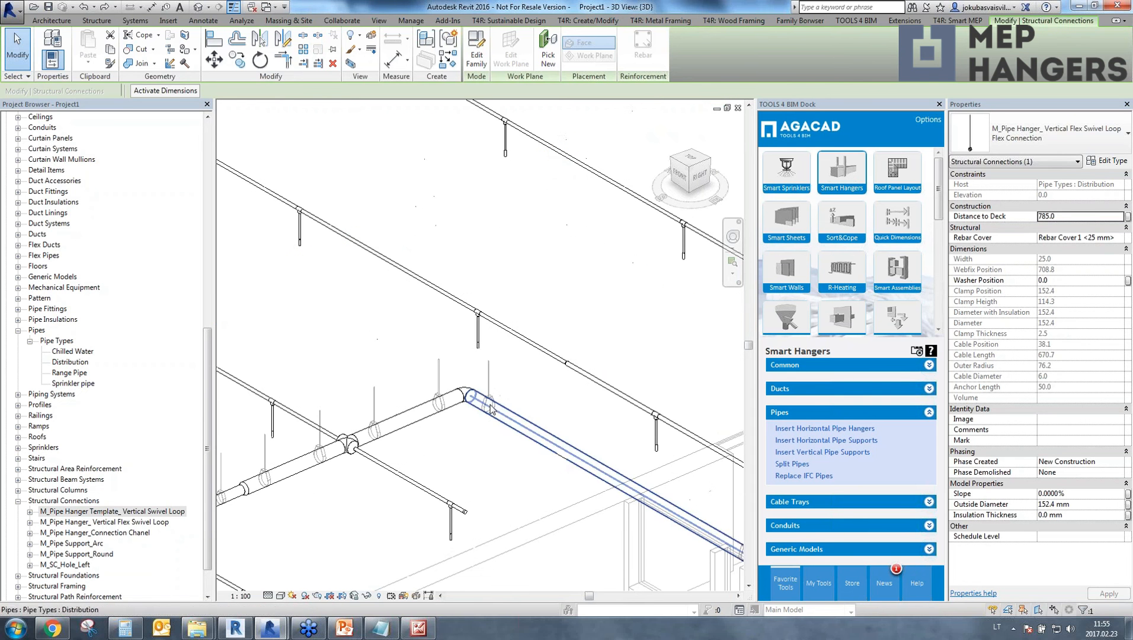
Open the 01 - Entry Level floor plan and draw a vertical building section alongside the distribution pipe, looking towards it.
{"action": "left_click_drag", "start_coordinate": [207, 363], "coordinate": [142, 168]}
{"action": "left_click", "coordinate": [83, 160]}
{"action": "double_click", "coordinate": [82, 160]}
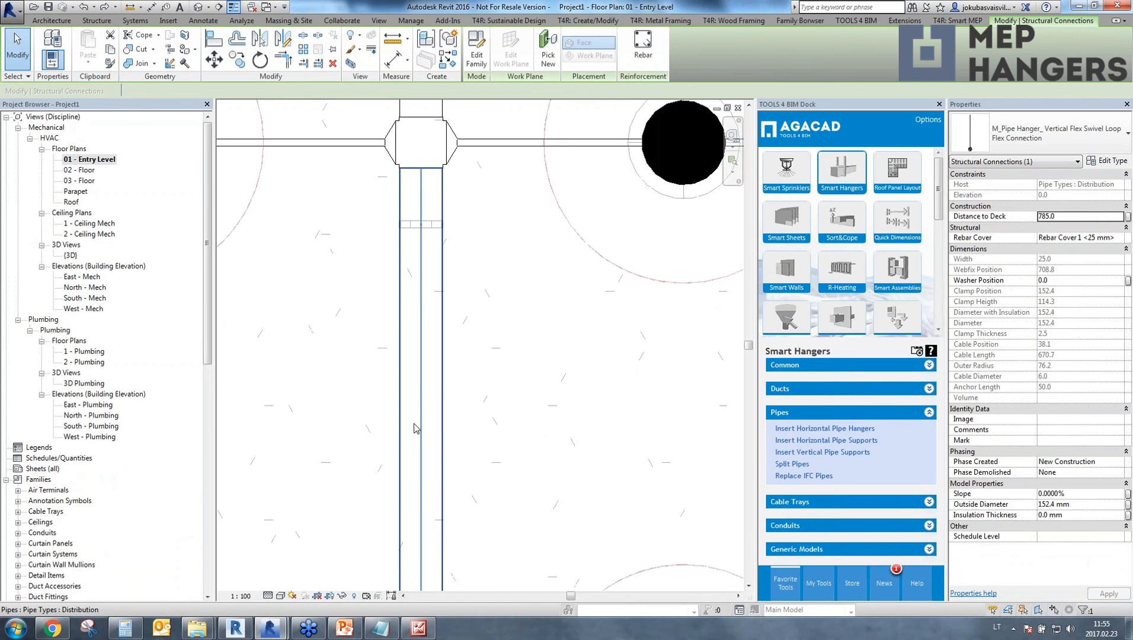
{"action": "scroll", "coordinate": [457, 394], "scroll_direction": "down", "scroll_amount": 5}
{"action": "middle_click_drag", "start_coordinate": [456, 394], "coordinate": [476, 387]}
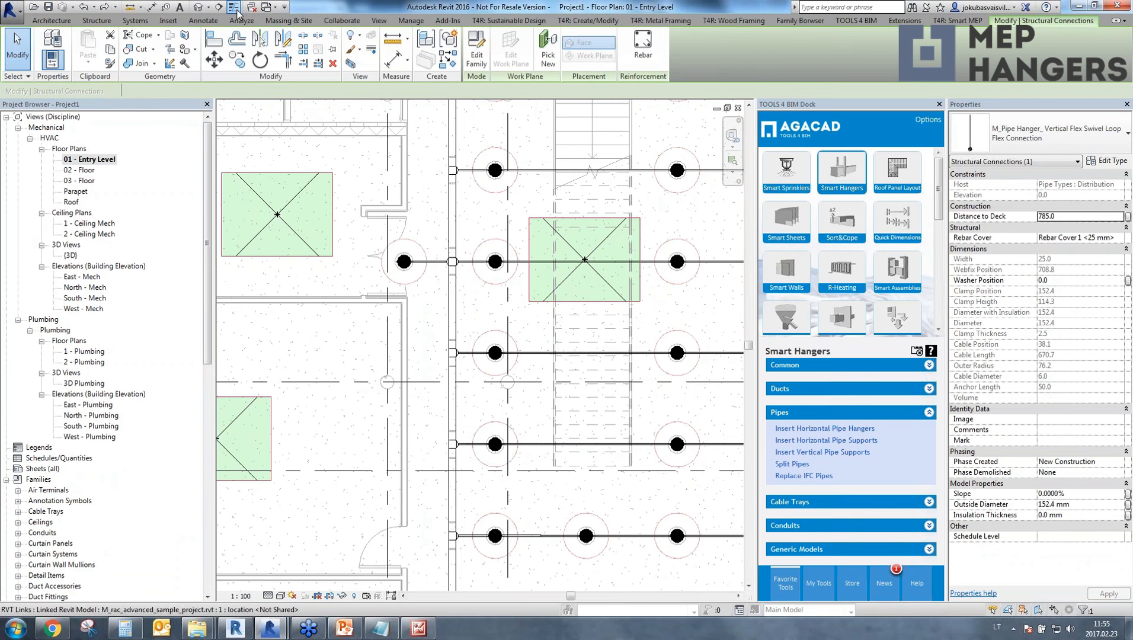
{"action": "left_click", "coordinate": [219, 7]}
{"action": "left_click", "coordinate": [443, 240]}
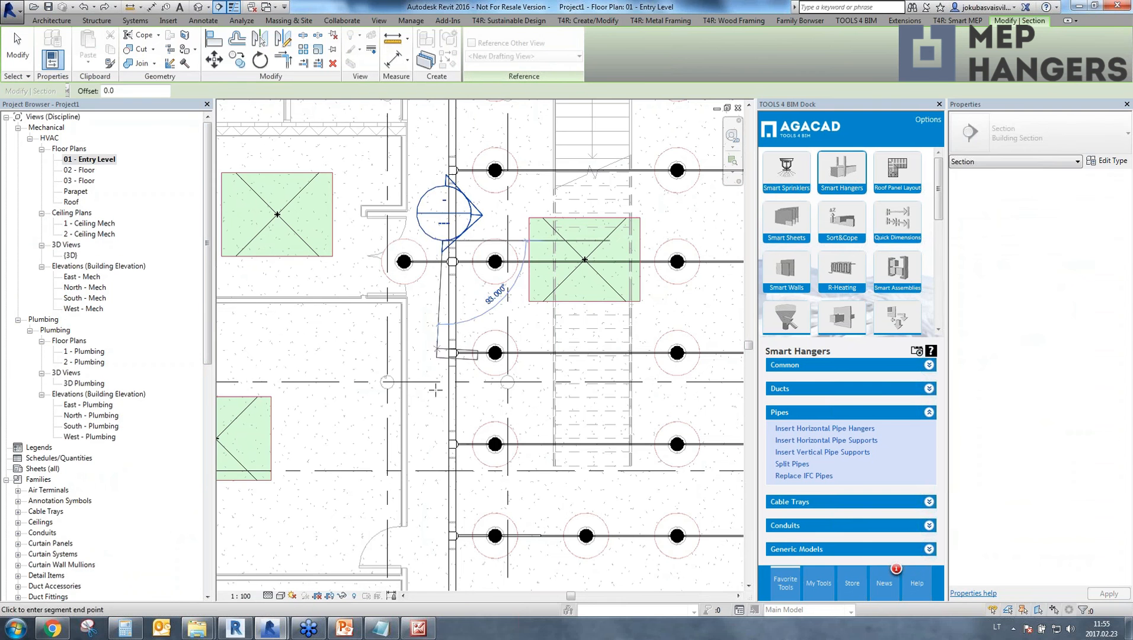
{"action": "left_click", "coordinate": [444, 475]}
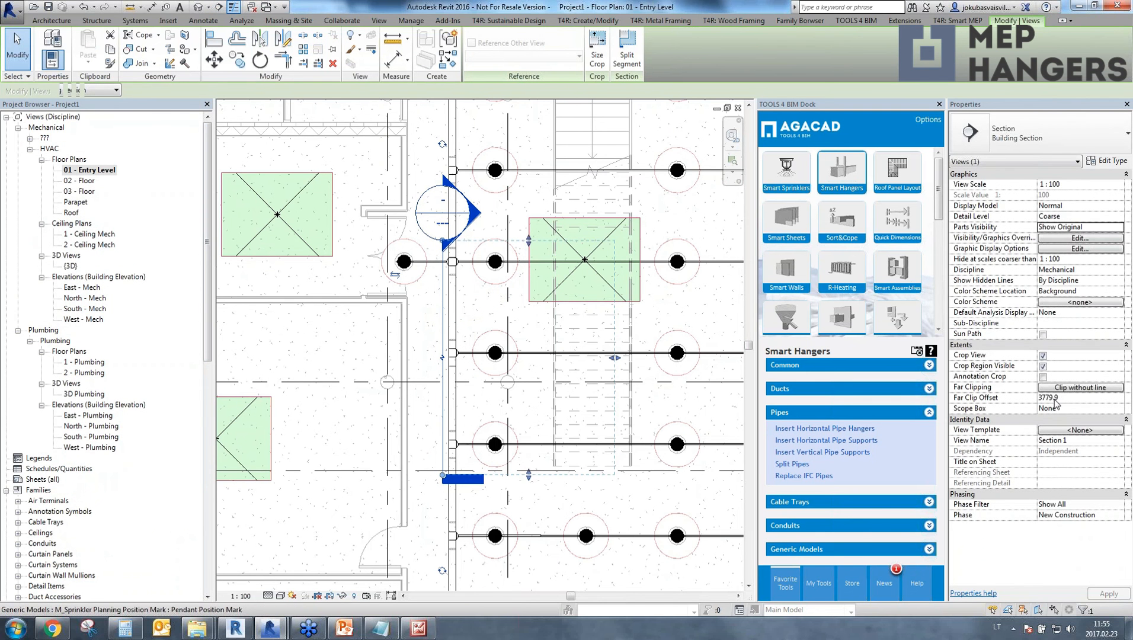
Set the new section's far clip offset to 500 and open its section view.
{"action": "left_click", "coordinate": [1055, 398]}
{"action": "type", "text": "500"}
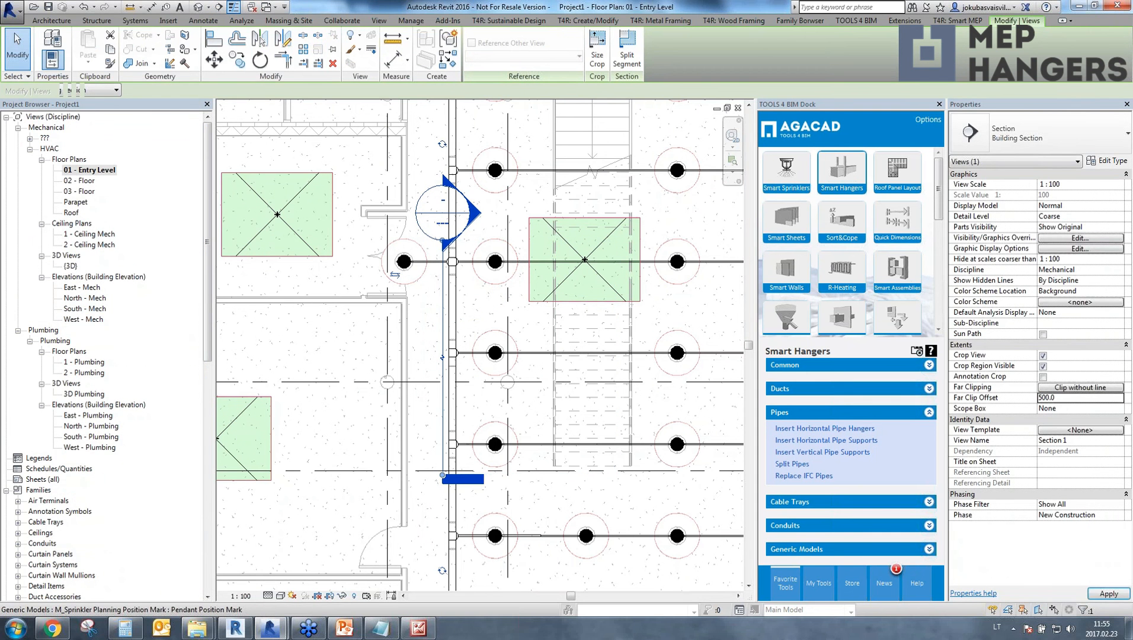
{"action": "right_click", "coordinate": [444, 323]}
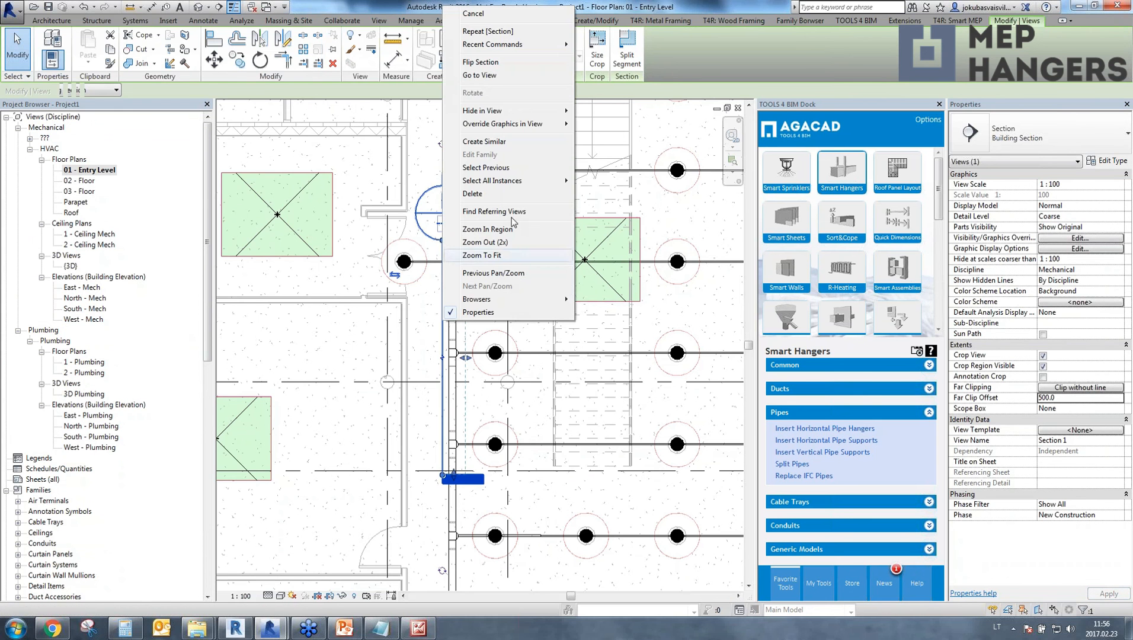
{"action": "left_click", "coordinate": [489, 77]}
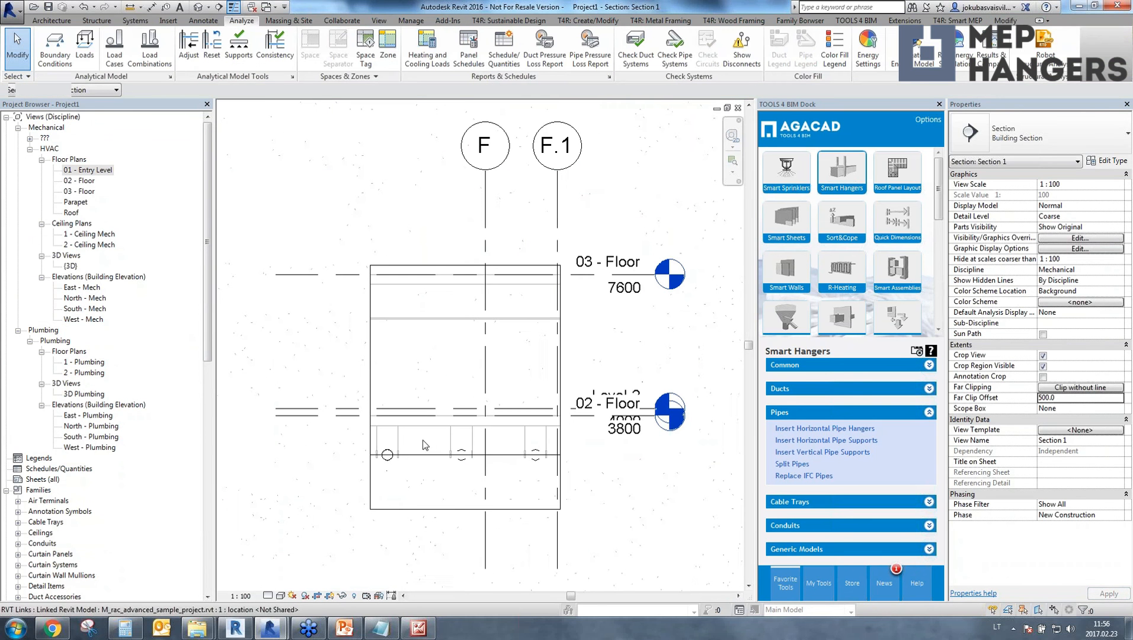
Set the section view's detail level to Fine and select the leftmost hanger to inspect its reach to the slab.
{"action": "left_click", "coordinate": [267, 596]}
{"action": "left_click", "coordinate": [282, 584]}
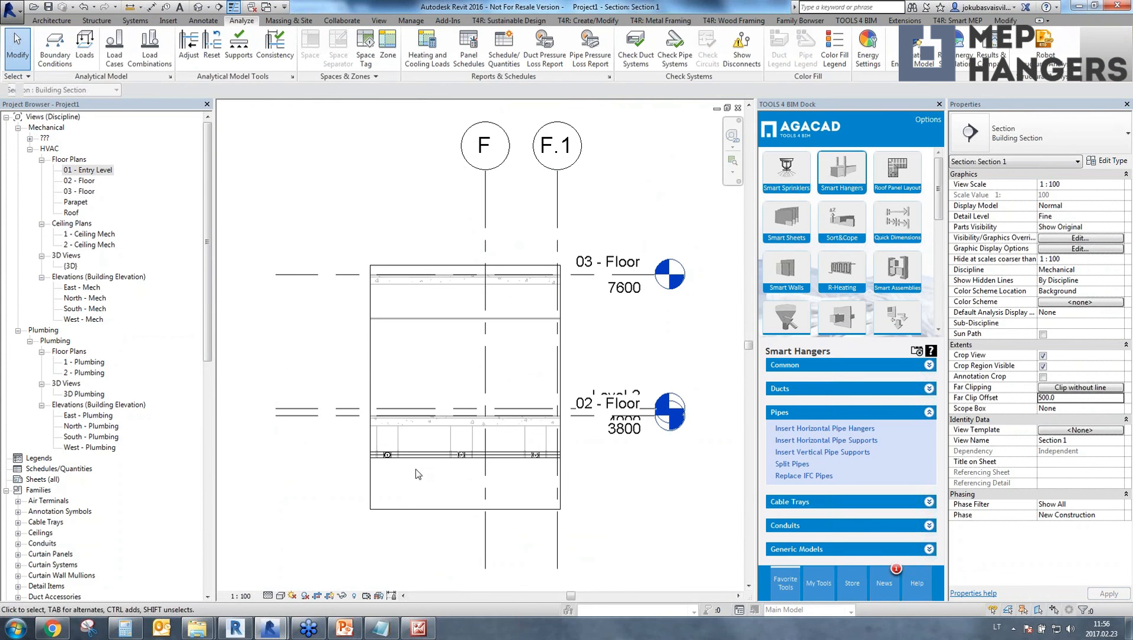
{"action": "scroll", "coordinate": [357, 436], "scroll_direction": "up", "scroll_amount": 5}
{"action": "left_click", "coordinate": [333, 433]}
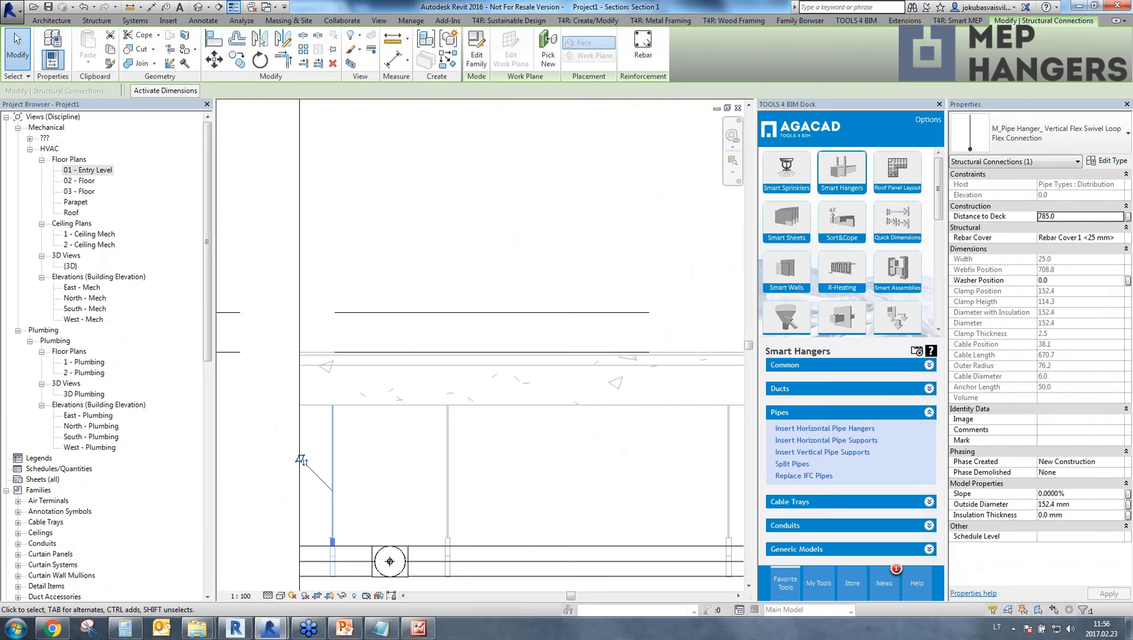
Open the 01 - Entry Level floor plan and return to the pipe list of Insert Horizontal Pipe Hangers.
{"action": "double_click", "coordinate": [89, 170]}
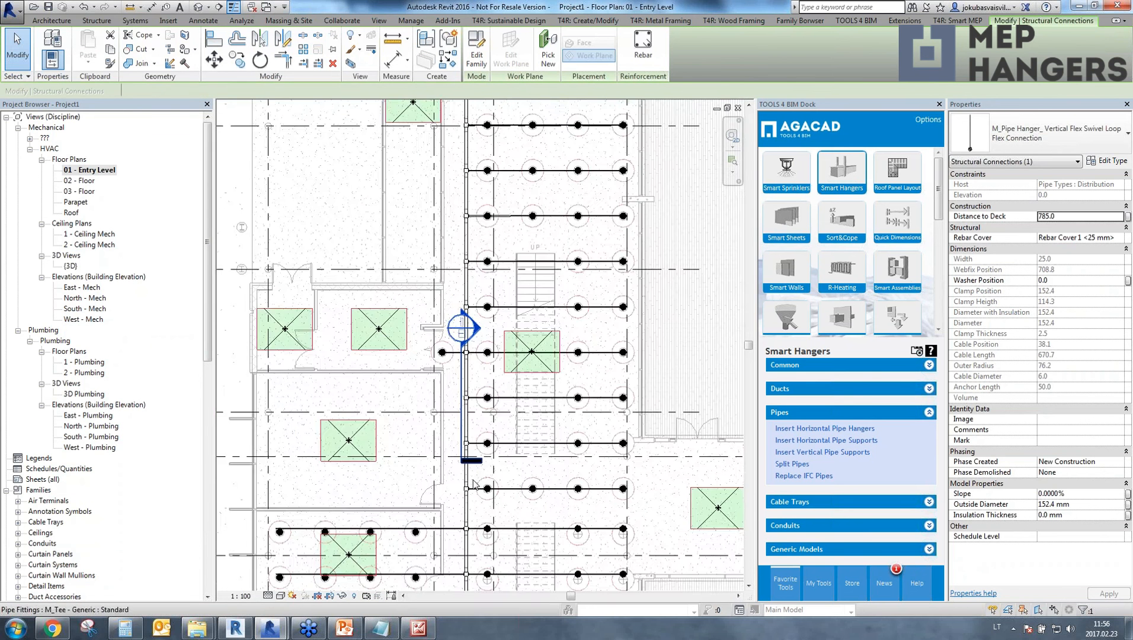
{"action": "scroll", "coordinate": [462, 151], "scroll_direction": "down", "scroll_amount": 3}
{"action": "mouse_move", "coordinate": [270, 632]}
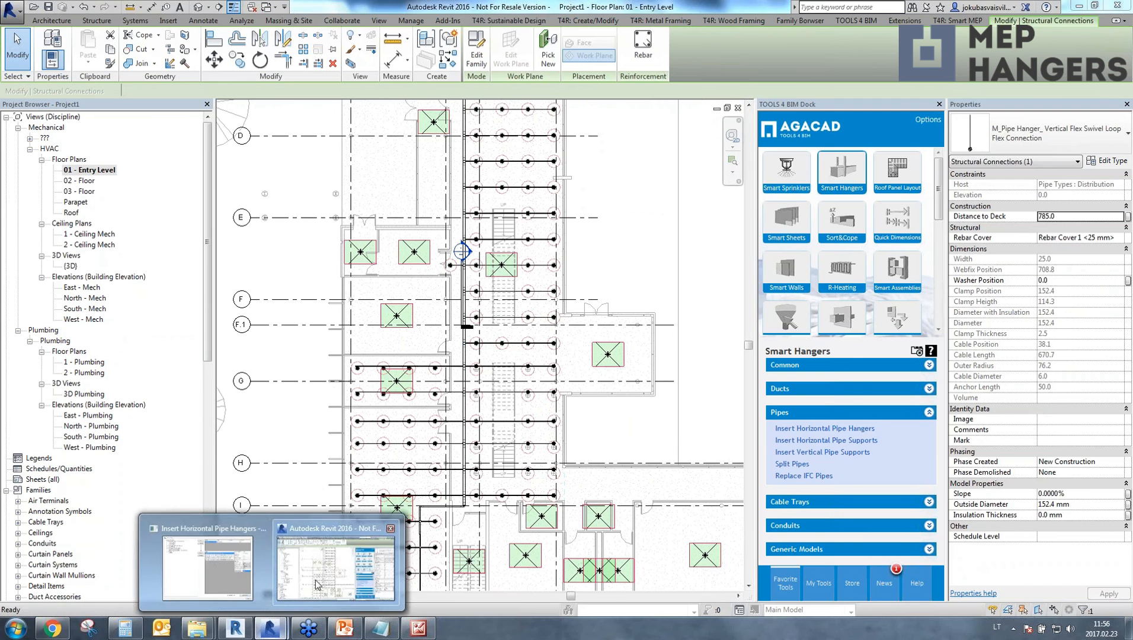
{"action": "left_click", "coordinate": [216, 569]}
{"action": "left_click", "coordinate": [401, 105]}
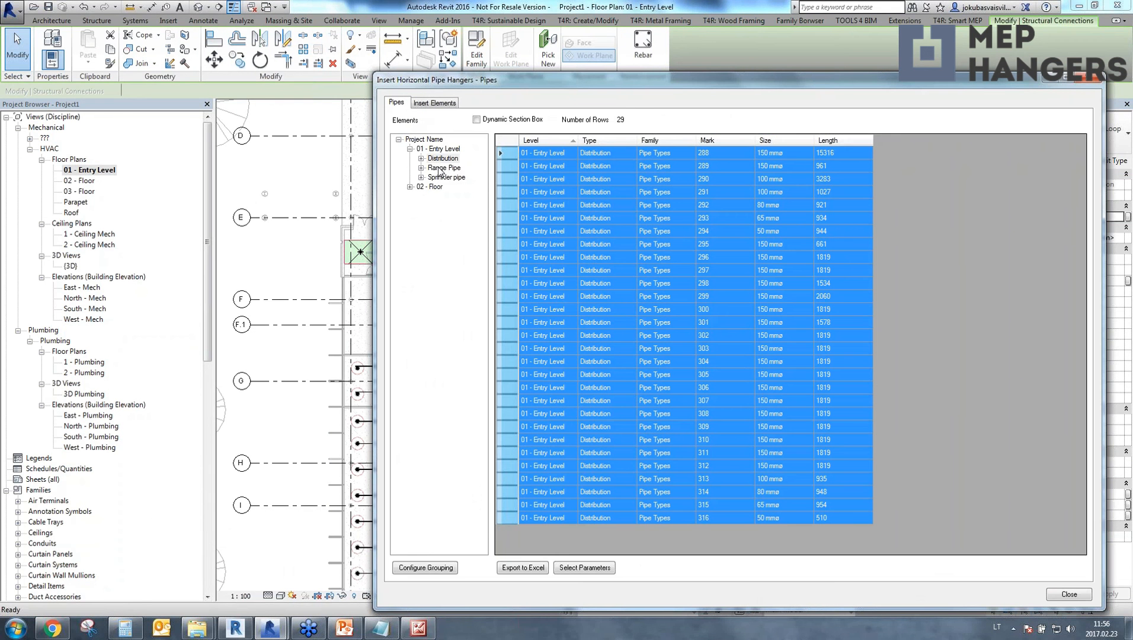
List the Entry Level pipes of the Range Pipe type and sort them by length in ascending order.
{"action": "left_click", "coordinate": [443, 168]}
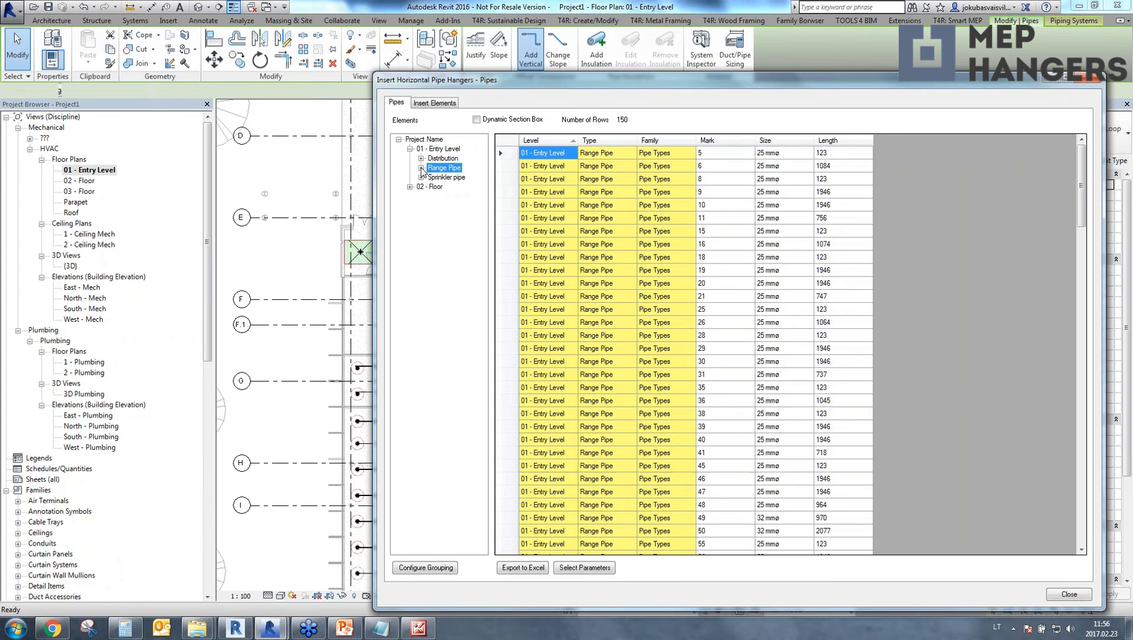
{"action": "left_click", "coordinate": [422, 168]}
{"action": "left_click", "coordinate": [450, 179]}
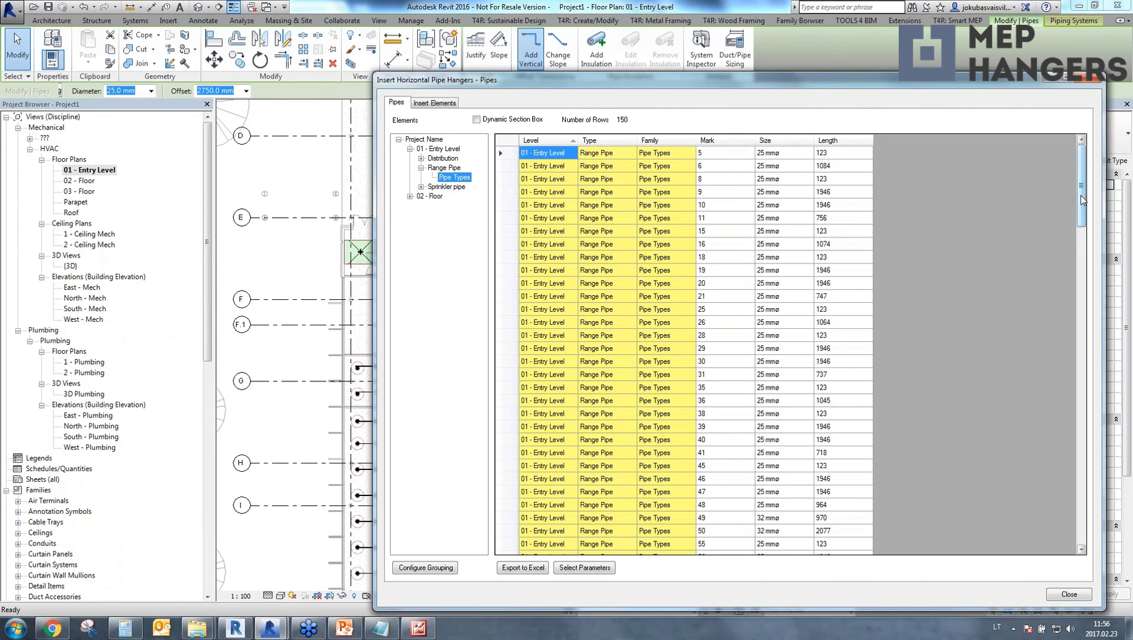
{"action": "left_click", "coordinate": [835, 141]}
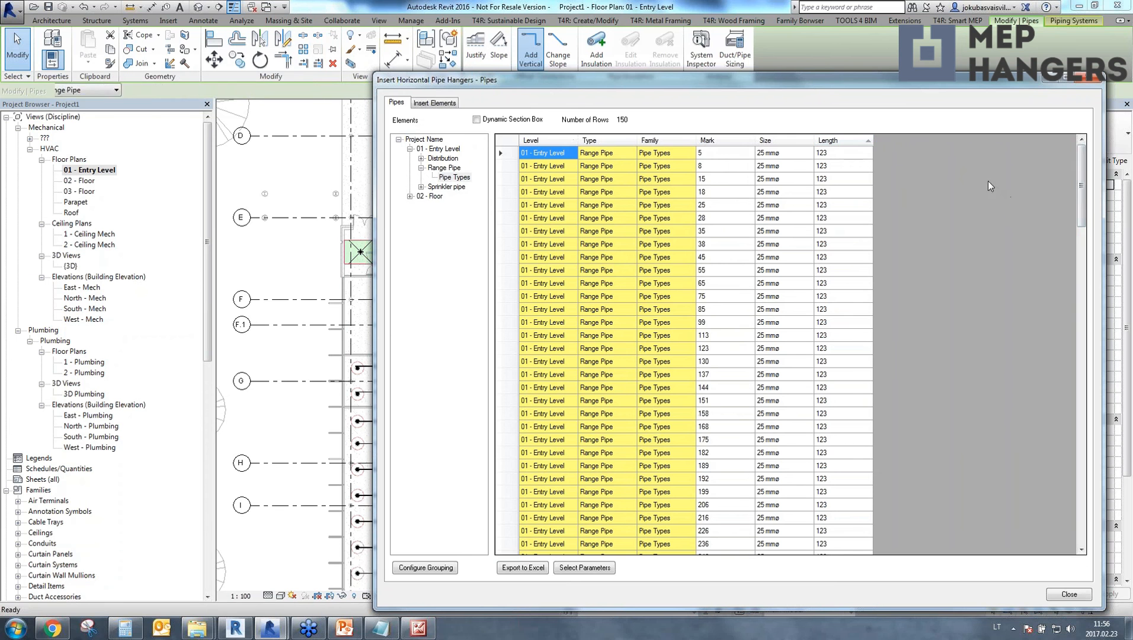
Select all Range Pipe rows from the 3946 length up to and including the 1045 length.
{"action": "left_click_drag", "start_coordinate": [1088, 188], "coordinate": [1092, 505]}
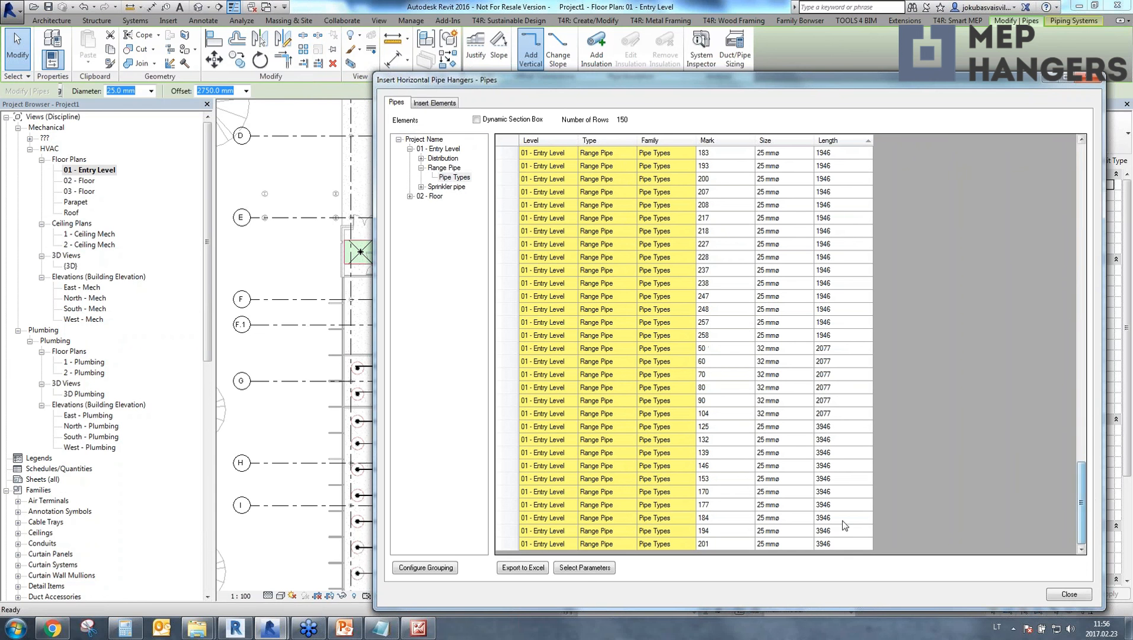
{"action": "left_click", "coordinate": [836, 540]}
{"action": "left_click", "coordinate": [508, 543]}
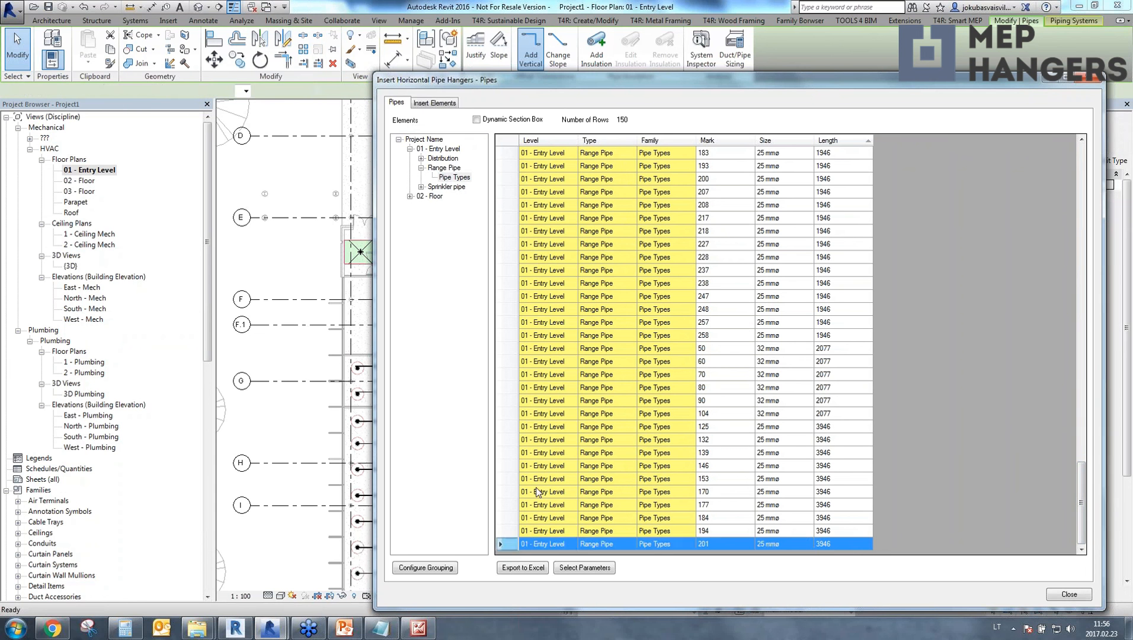
{"action": "scroll", "coordinate": [537, 491], "scroll_direction": "up", "scroll_amount": 2}
{"action": "scroll", "coordinate": [537, 491], "scroll_direction": "down", "scroll_amount": 2}
{"action": "scroll", "coordinate": [533, 490], "scroll_direction": "up", "scroll_amount": 13}
{"action": "scroll", "coordinate": [787, 313], "scroll_direction": "up", "scroll_amount": 3}
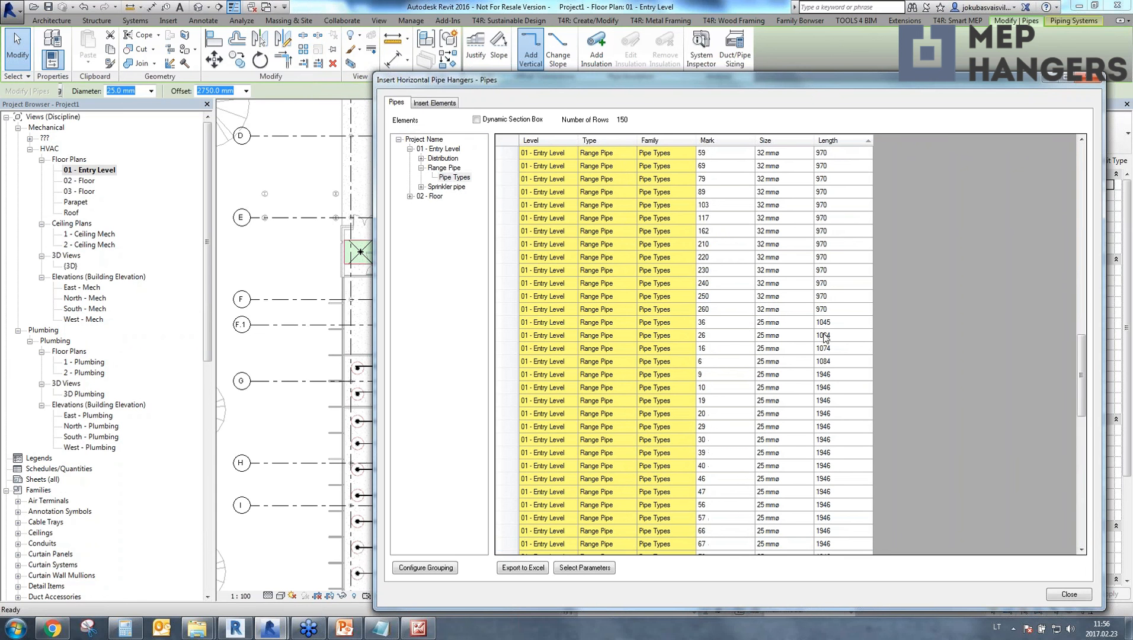
{"action": "left_click", "coordinate": [522, 327], "text": "shift"}
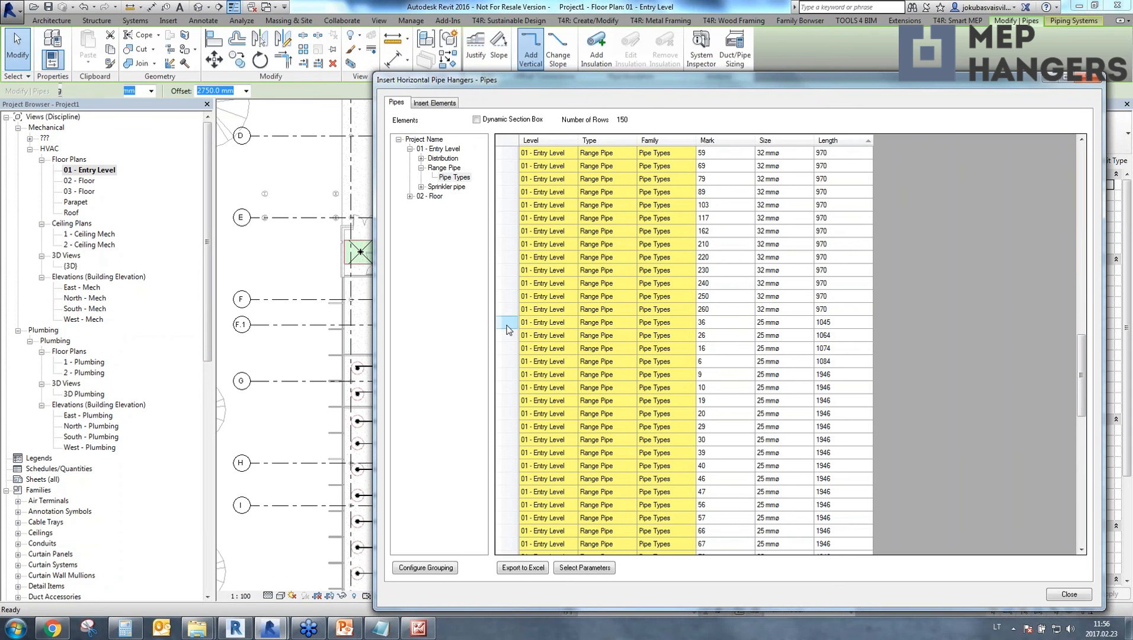
Insert Flex Connection hangers on the selected range pipes using the fixed number rule, and close the hanger dialog.
{"action": "left_click", "coordinate": [436, 104]}
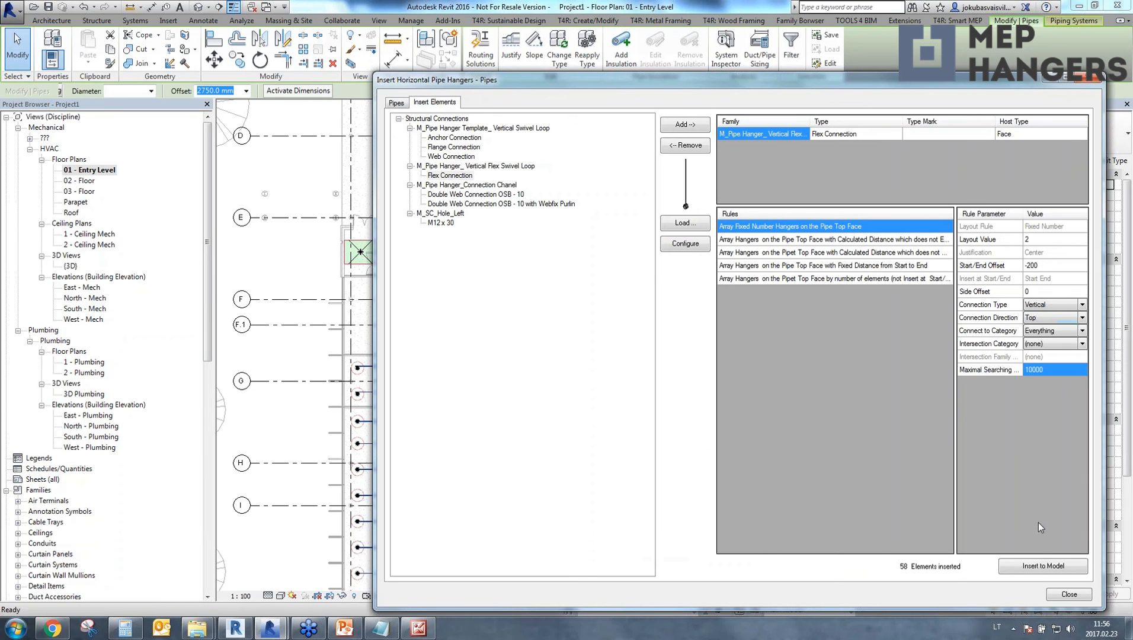
{"action": "left_click", "coordinate": [1041, 566]}
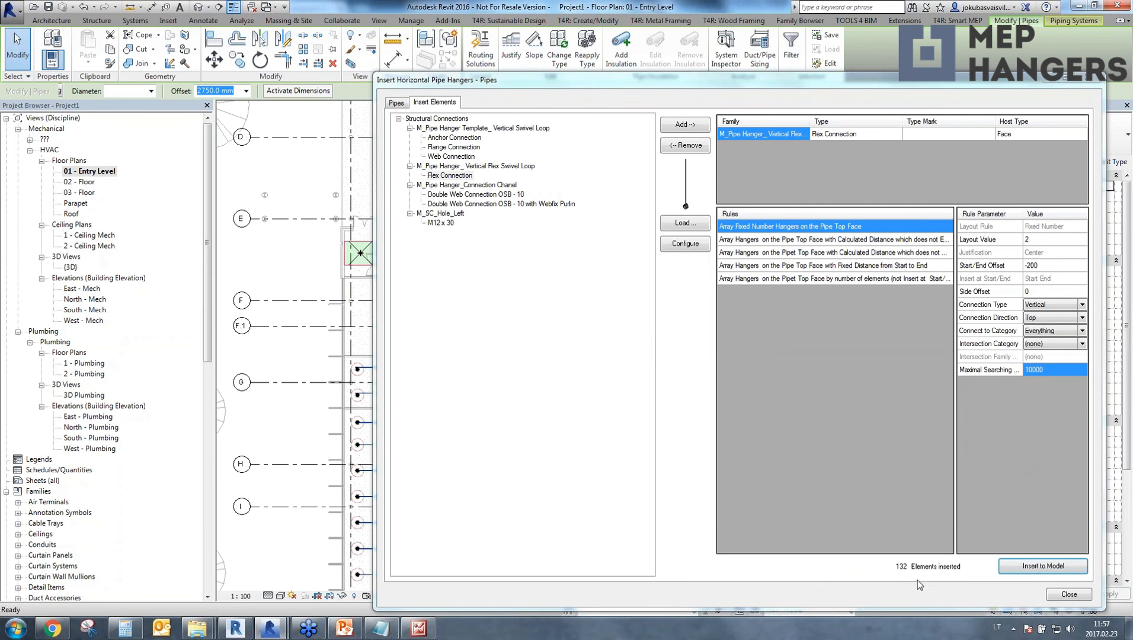
{"action": "left_click", "coordinate": [1071, 594]}
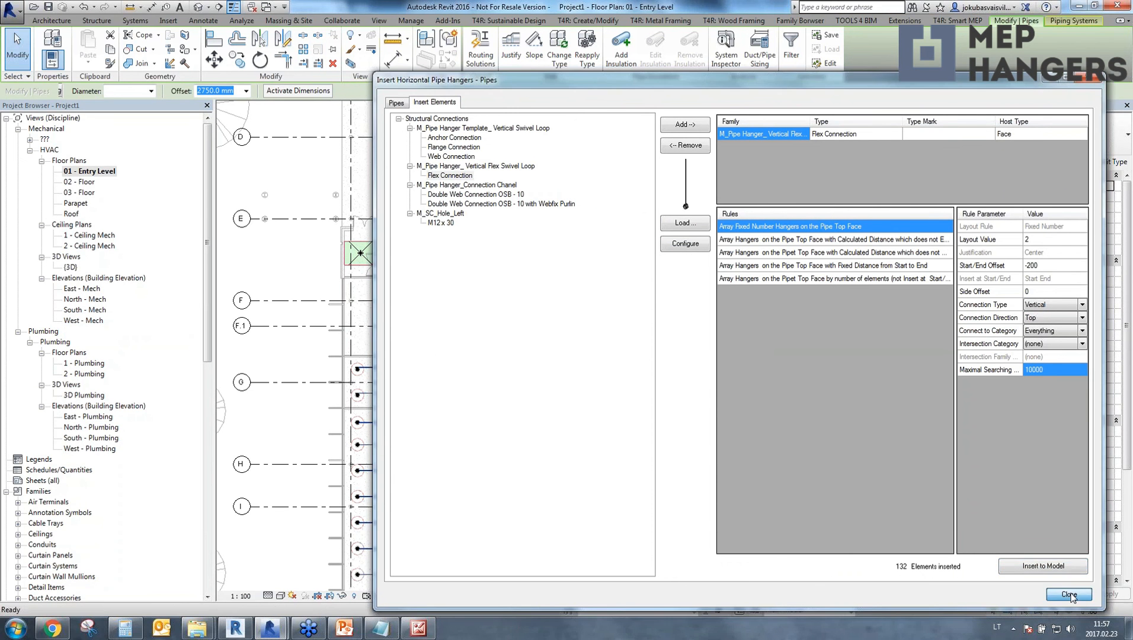
Open the 3D view, check the hangers along the range pipes, and select one hanger beside a sprinkler drop.
{"action": "left_click", "coordinate": [198, 7]}
{"action": "scroll", "coordinate": [367, 332], "scroll_direction": "down", "scroll_amount": 2}
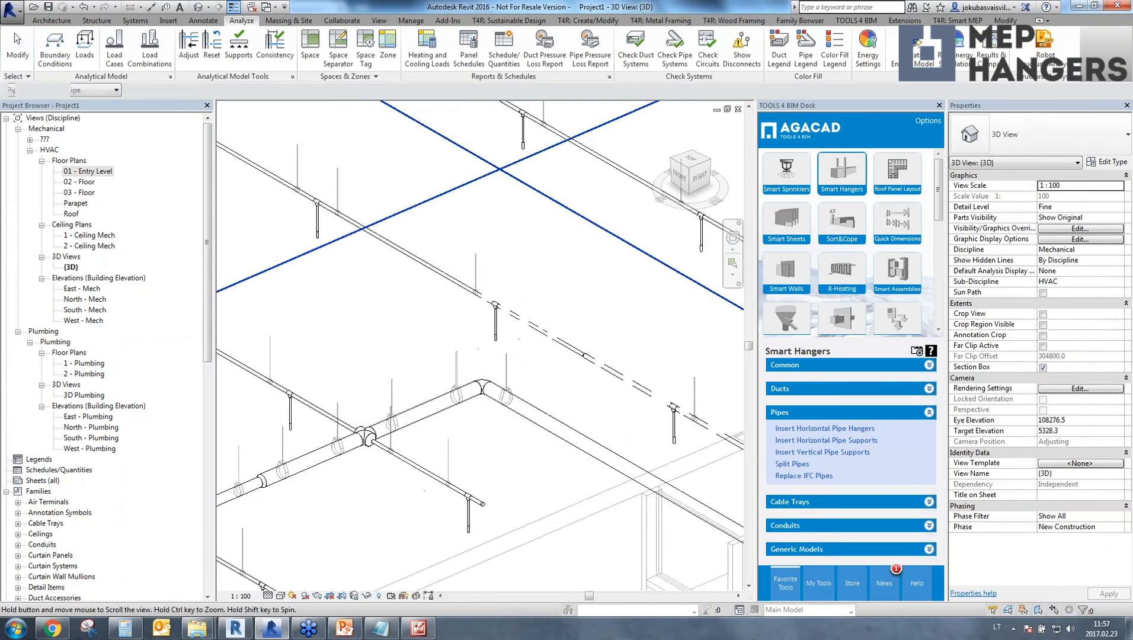
{"action": "scroll", "coordinate": [385, 366], "scroll_direction": "up", "scroll_amount": 4}
{"action": "scroll", "coordinate": [385, 366], "scroll_direction": "down", "scroll_amount": 4}
{"action": "scroll", "coordinate": [379, 321], "scroll_direction": "up", "scroll_amount": 1}
{"action": "middle_click_drag", "start_coordinate": [376, 321], "coordinate": [600, 366], "text": "shift"}
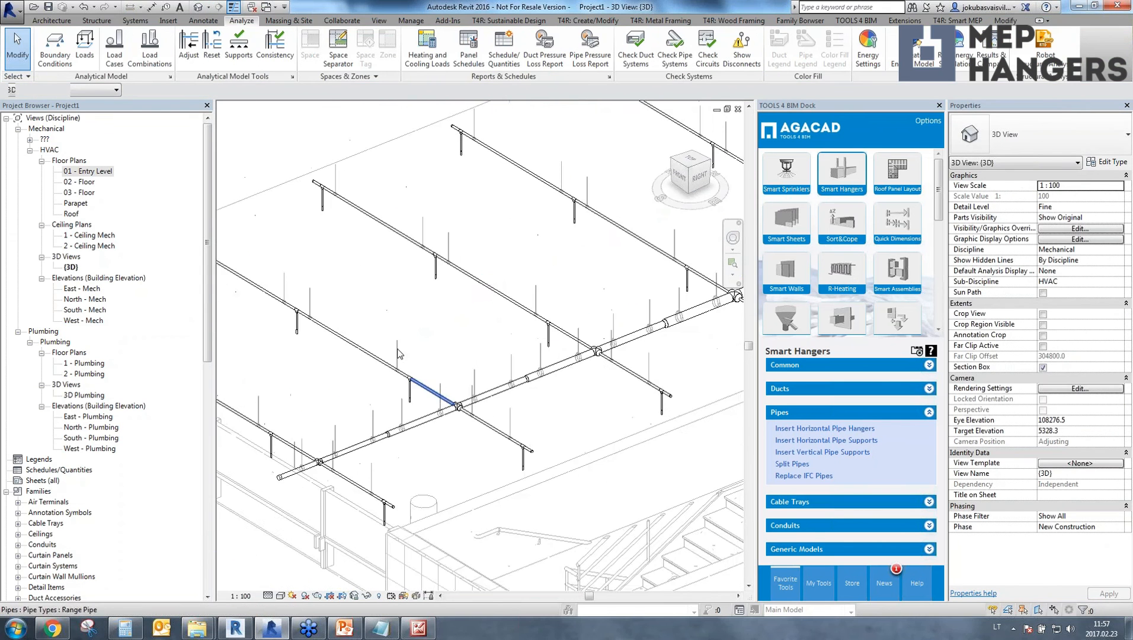
{"action": "scroll", "coordinate": [398, 347], "scroll_direction": "up", "scroll_amount": 4}
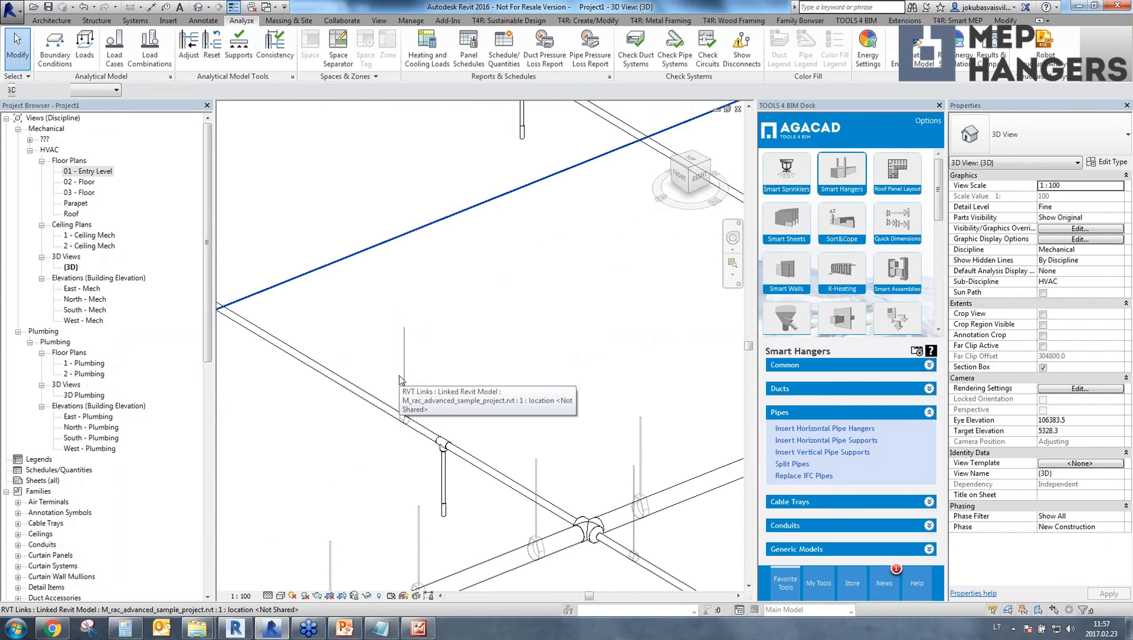
{"action": "left_click", "coordinate": [408, 378]}
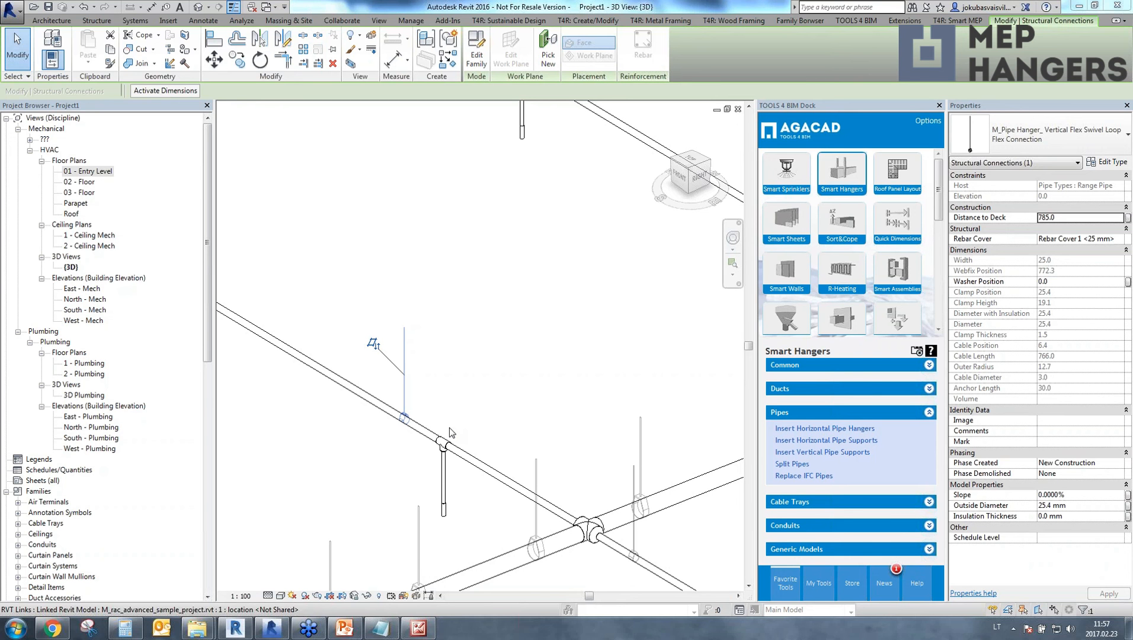
Reopen Insert Horizontal Pipe Hangers without a selection, add the Flange Connection type, examine its Start/End Offset rule parameter, and close the dialog.
{"action": "left_click", "coordinate": [798, 429]}
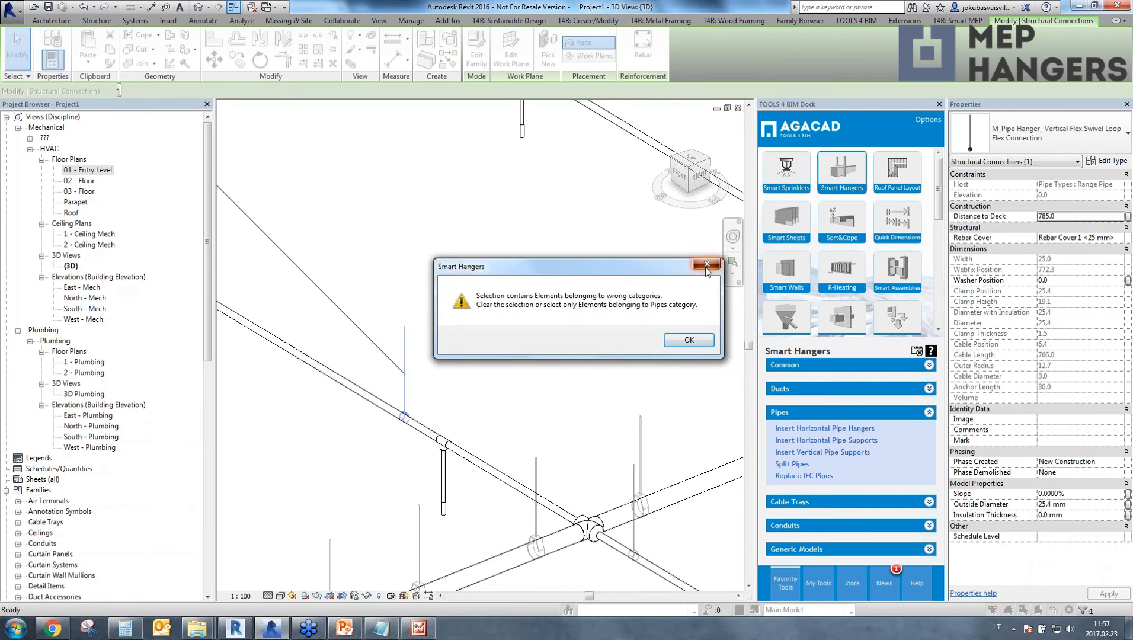
{"action": "left_click", "coordinate": [707, 265]}
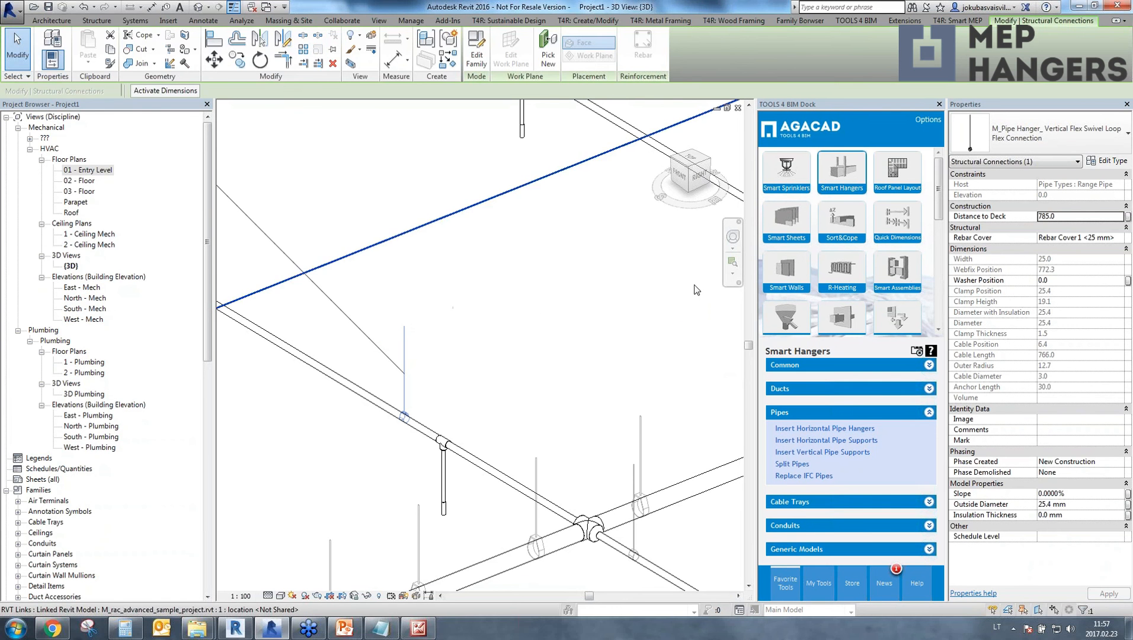
{"action": "left_click", "coordinate": [819, 431]}
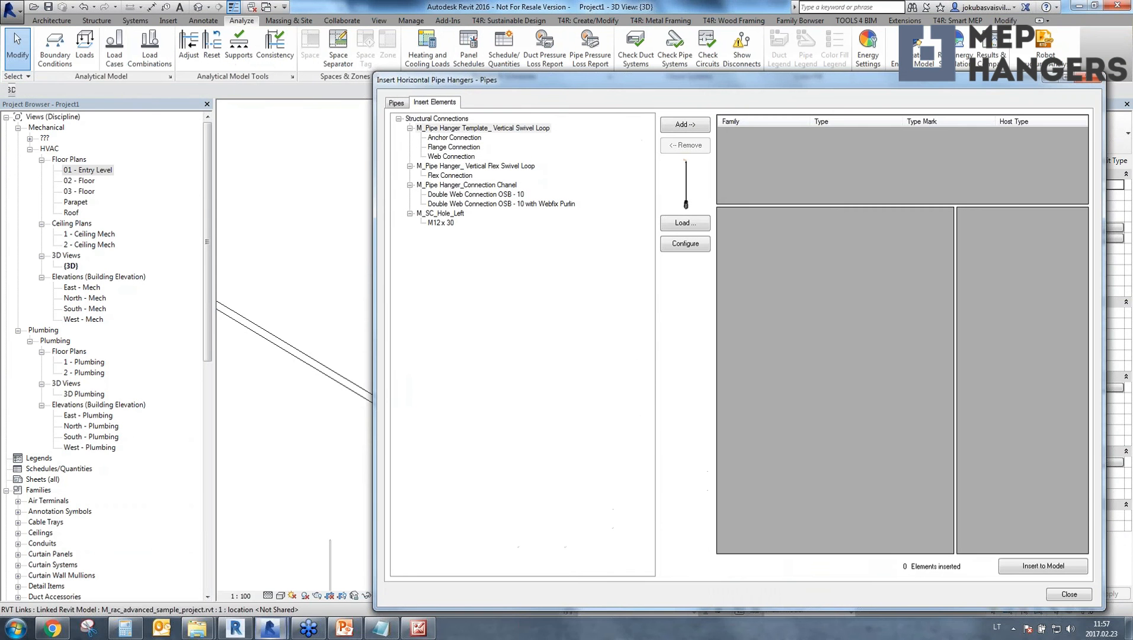
{"action": "left_click", "coordinate": [454, 147]}
{"action": "left_click", "coordinate": [685, 125]}
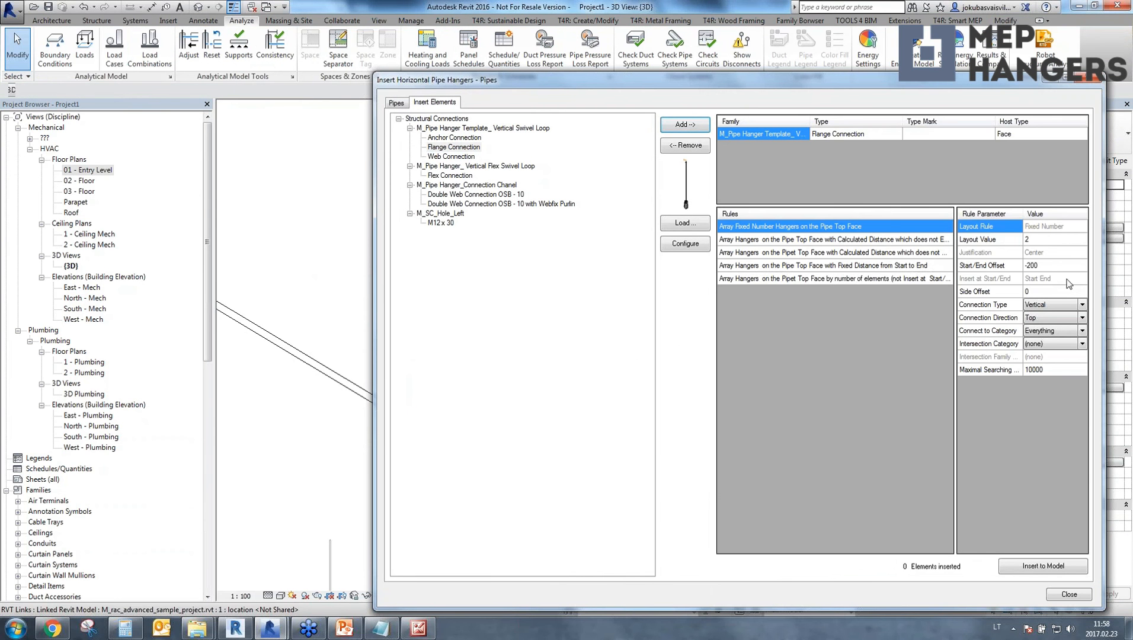
{"action": "mouse_move", "coordinate": [996, 271]}
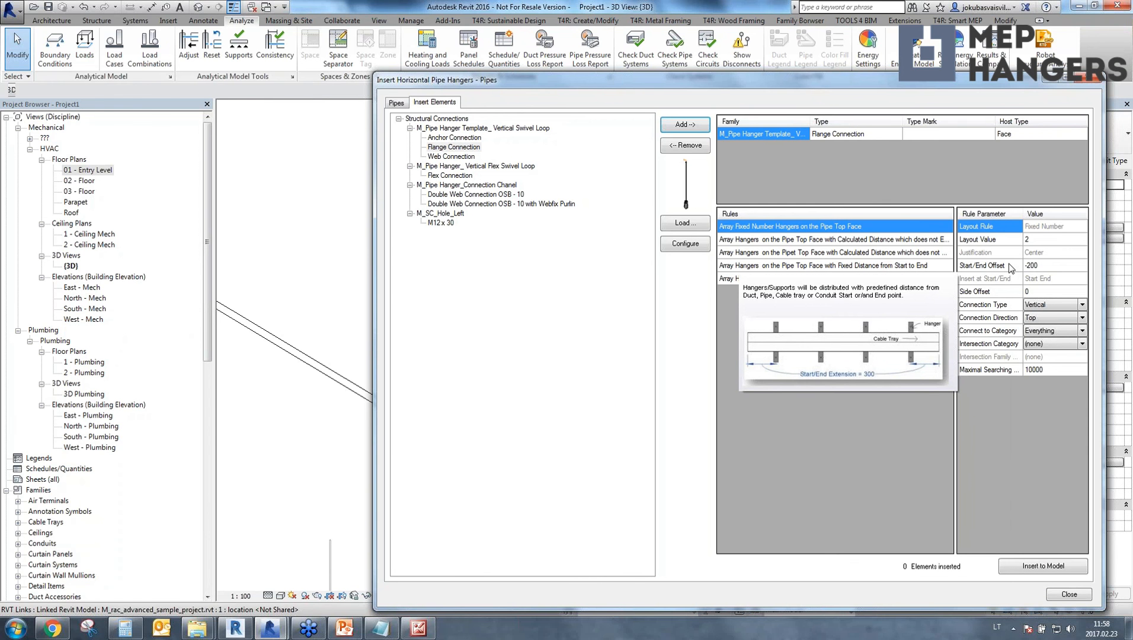
{"action": "left_click", "coordinate": [1080, 81]}
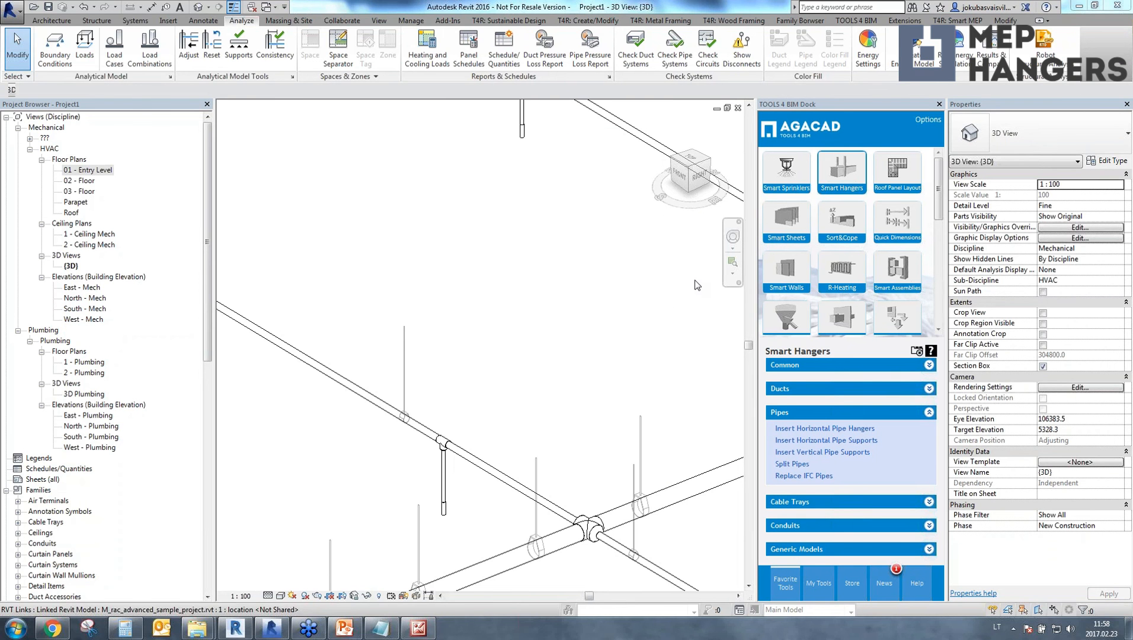
Switch to the PowerPoint webinar presentation and start the slide show from the closing THANK YOU! slide.
{"action": "left_click", "coordinate": [351, 635]}
{"action": "left_click", "coordinate": [140, 475]}
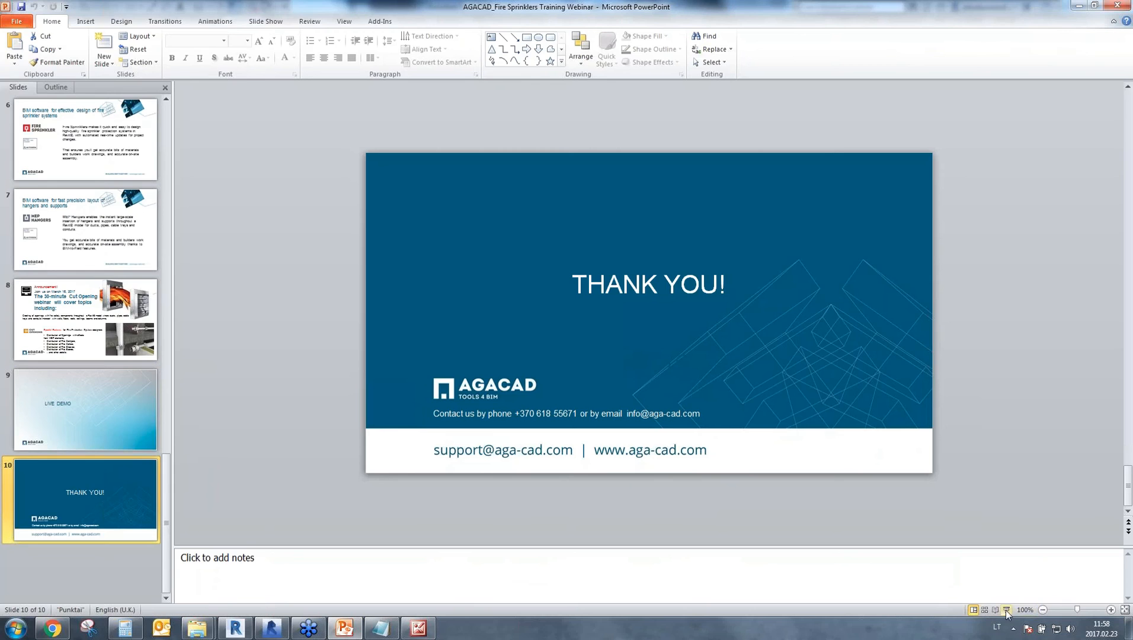
{"action": "left_click", "coordinate": [1007, 610]}
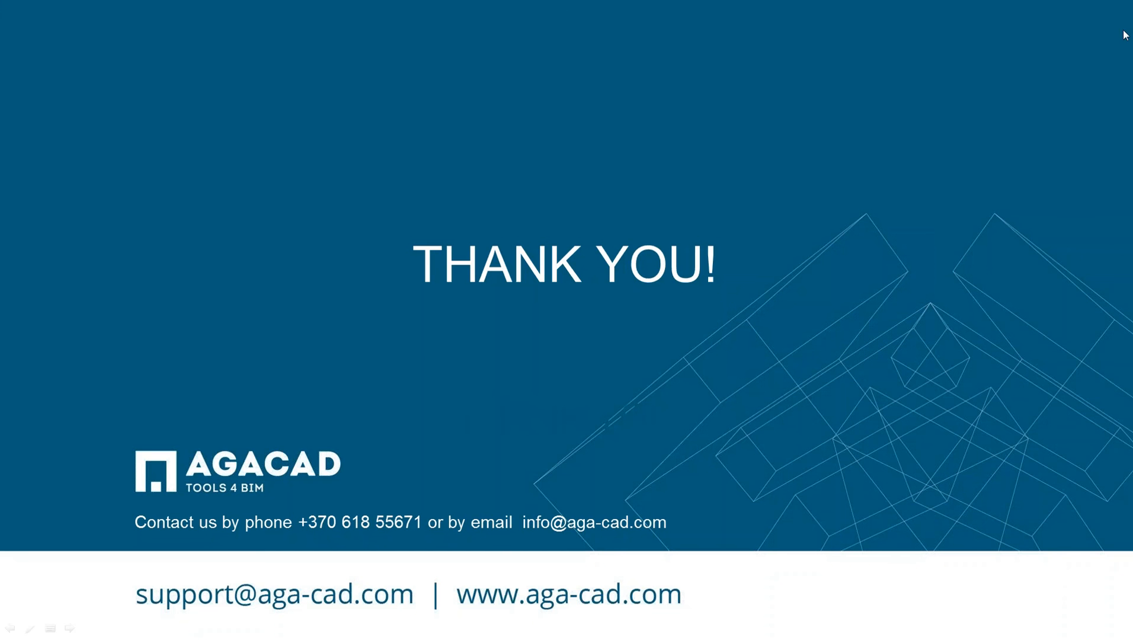